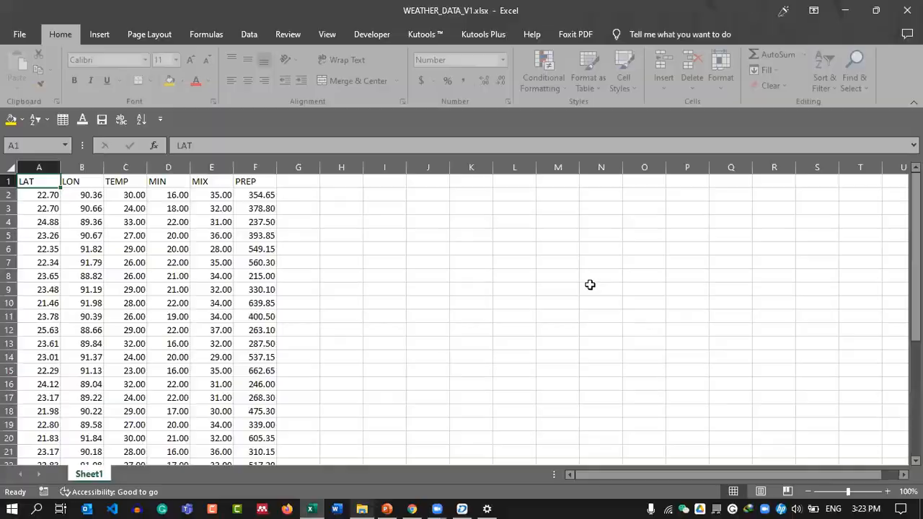
Change the MIX heading in cell E1 to MAX.
{"action": "left_click", "coordinate": [210, 183]}
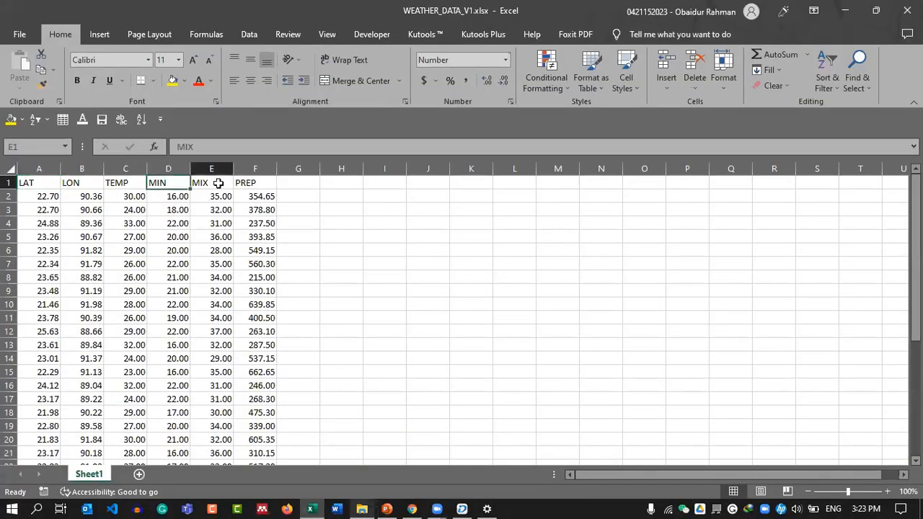
{"action": "double_click", "coordinate": [217, 183]}
{"action": "key", "text": "BackSpace"}
{"action": "type", "text": "AX"}
{"action": "key", "text": "Return"}
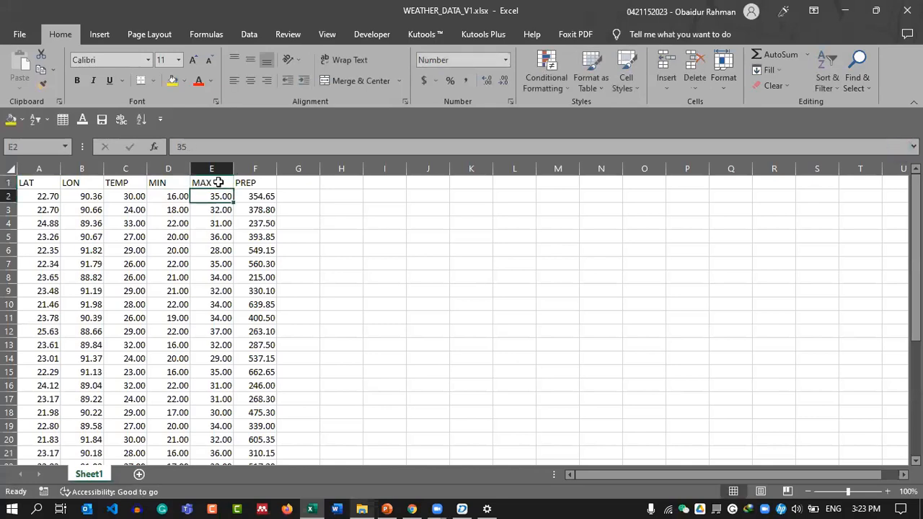
Check the data down to row 36, including the LAT and TEMP columns.
{"action": "left_click", "coordinate": [152, 209]}
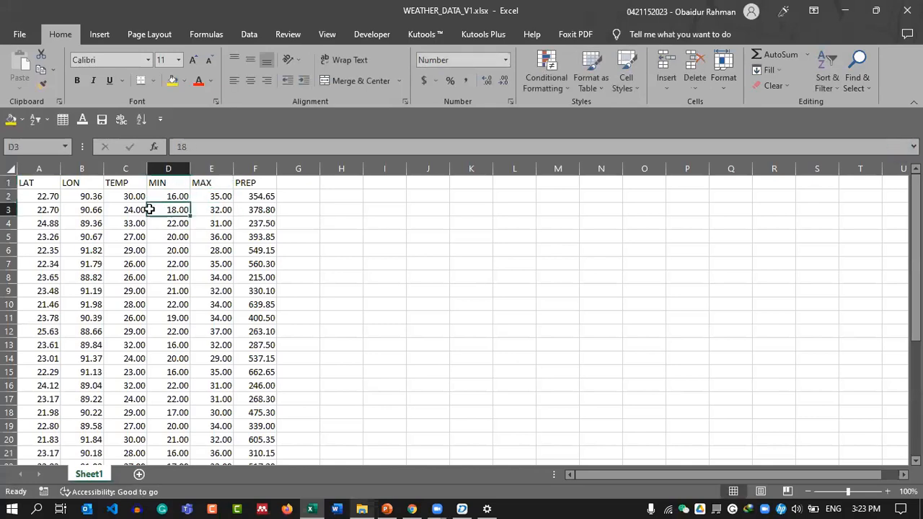
{"action": "left_click", "coordinate": [45, 207]}
{"action": "scroll", "coordinate": [54, 216], "scroll_direction": "down", "scroll_amount": 4}
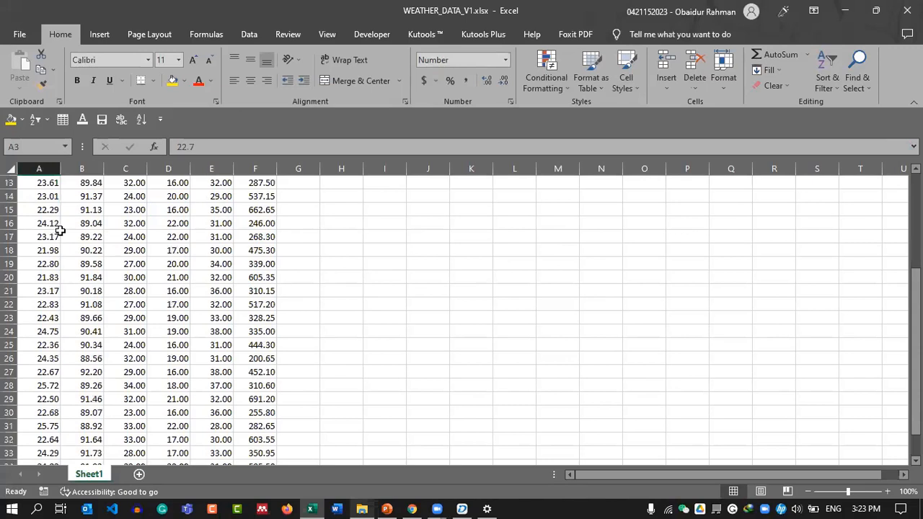
{"action": "scroll", "coordinate": [61, 230], "scroll_direction": "down", "scroll_amount": 5}
{"action": "left_click", "coordinate": [41, 292]}
{"action": "scroll", "coordinate": [43, 289], "scroll_direction": "up", "scroll_amount": 4}
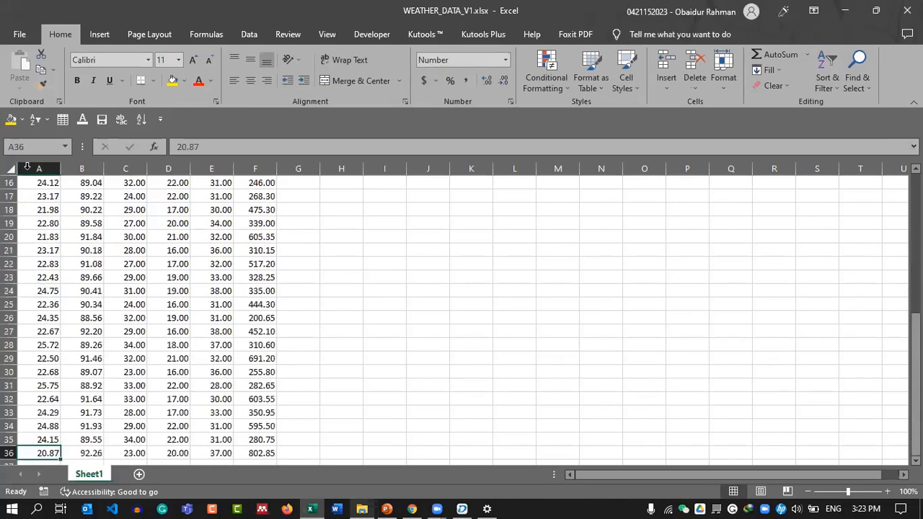
{"action": "scroll", "coordinate": [28, 167], "scroll_direction": "up", "scroll_amount": 5}
{"action": "left_click", "coordinate": [40, 167]}
{"action": "left_click_drag", "start_coordinate": [80, 167], "coordinate": [43, 167]}
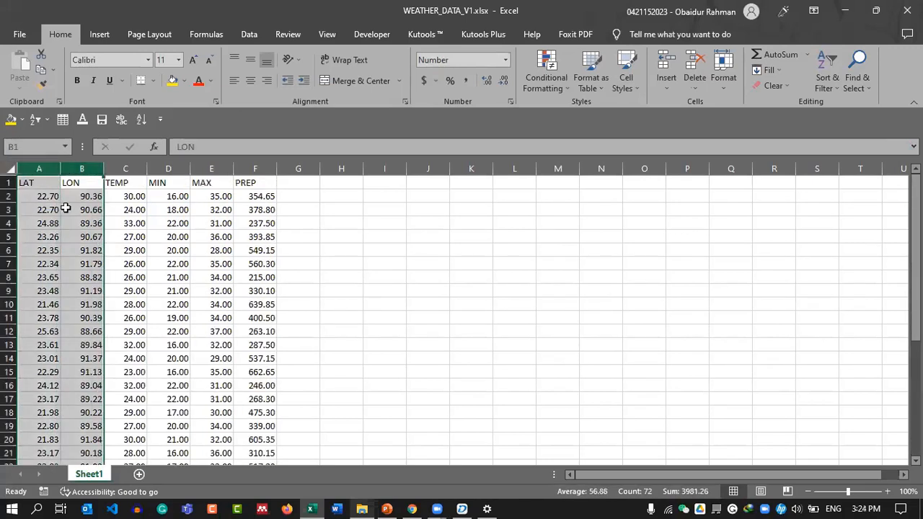
{"action": "scroll", "coordinate": [67, 219], "scroll_direction": "down", "scroll_amount": 8}
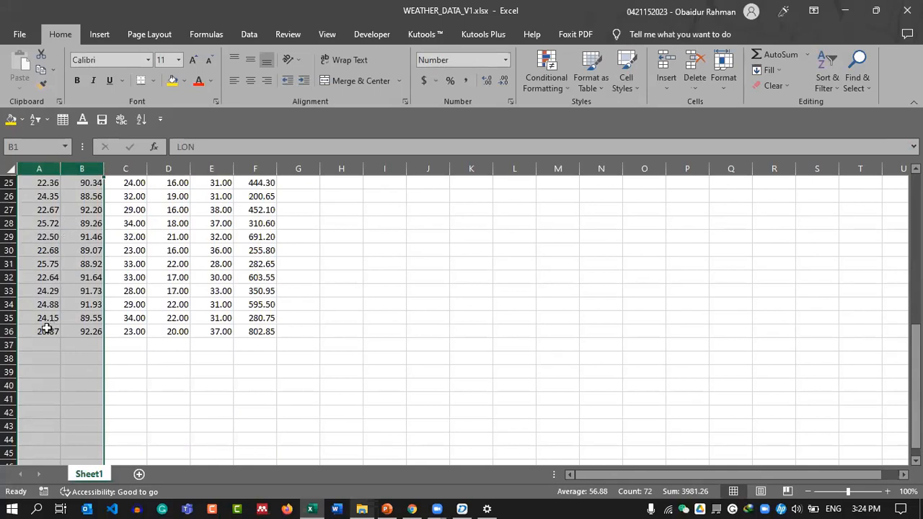
{"action": "scroll", "coordinate": [46, 328], "scroll_direction": "up", "scroll_amount": 8}
{"action": "left_click", "coordinate": [124, 169]}
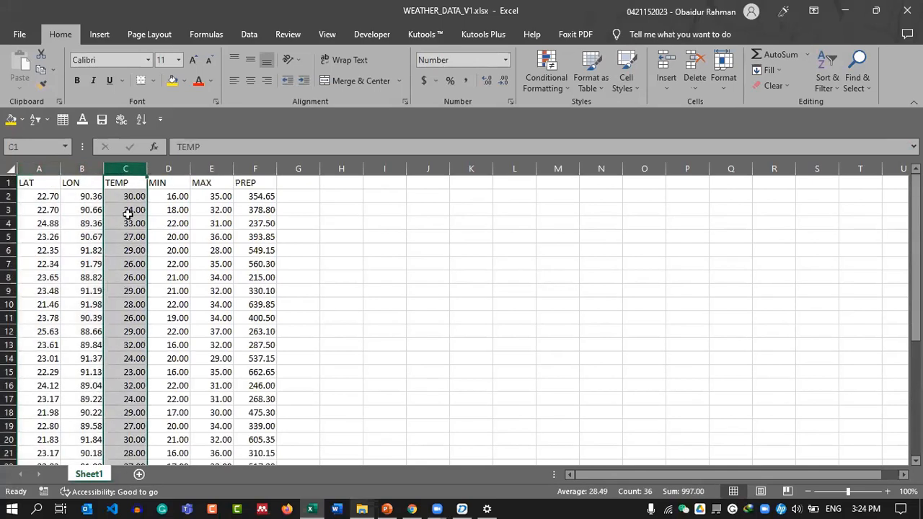
{"action": "scroll", "coordinate": [128, 223], "scroll_direction": "down", "scroll_amount": 10}
{"action": "scroll", "coordinate": [130, 263], "scroll_direction": "up", "scroll_amount": 10}
Check the MIN, MAX and PREP columns, select all six data columns, then move to Chrome.
{"action": "left_click", "coordinate": [167, 168]}
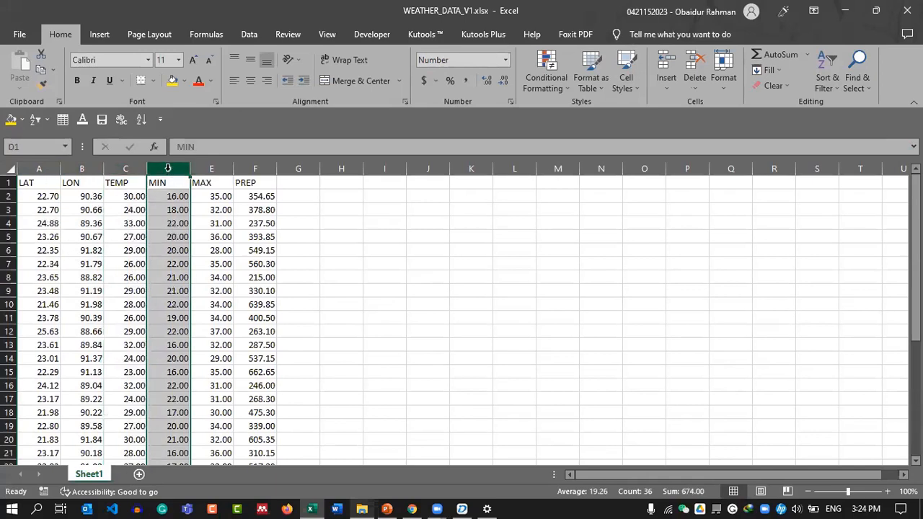
{"action": "left_click", "coordinate": [209, 168]}
{"action": "left_click", "coordinate": [255, 169]}
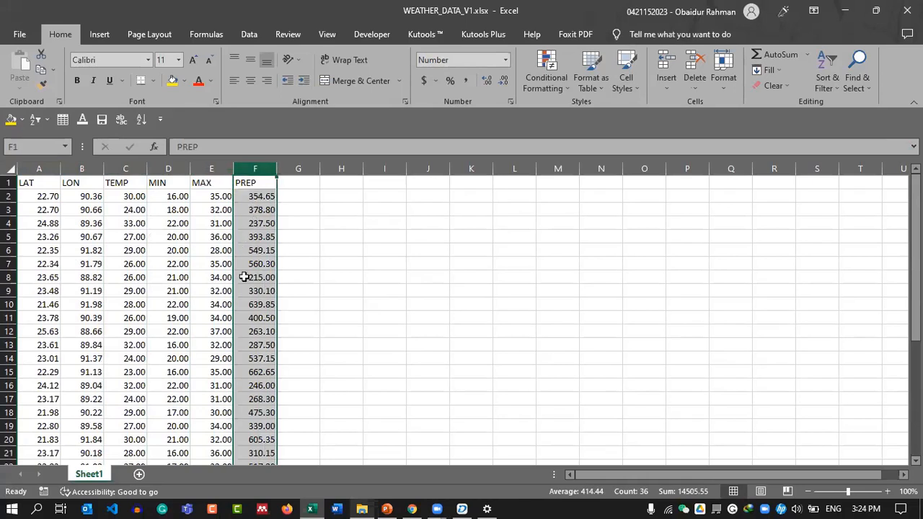
{"action": "scroll", "coordinate": [245, 274], "scroll_direction": "down", "scroll_amount": 10}
{"action": "scroll", "coordinate": [245, 273], "scroll_direction": "up", "scroll_amount": 10}
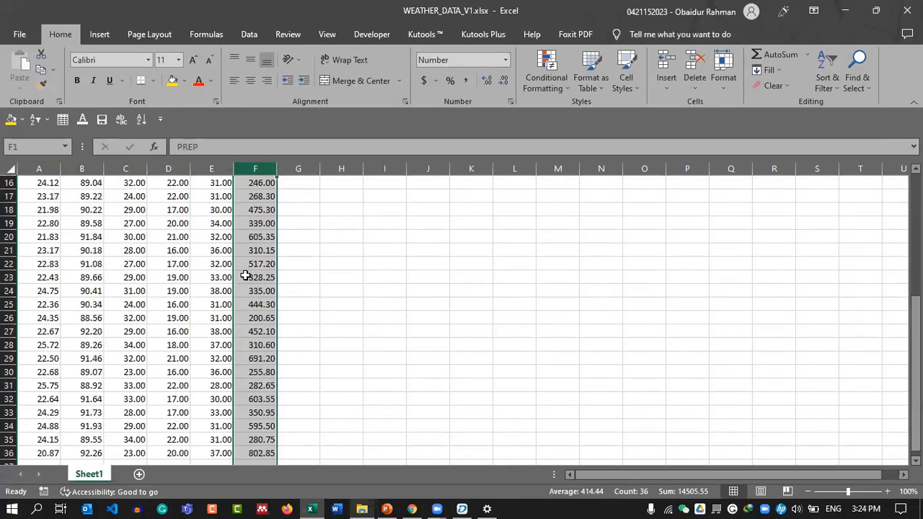
{"action": "left_click", "coordinate": [43, 195]}
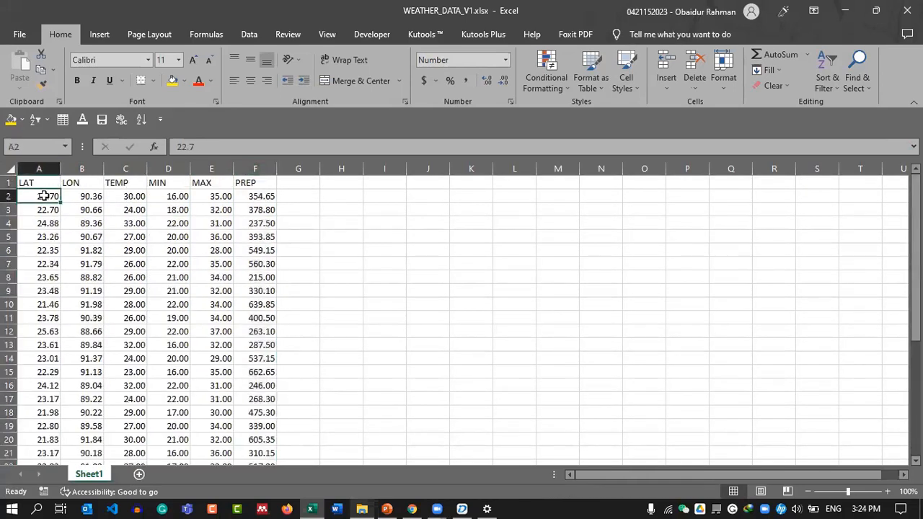
{"action": "scroll", "coordinate": [94, 248], "scroll_direction": "down", "scroll_amount": 7}
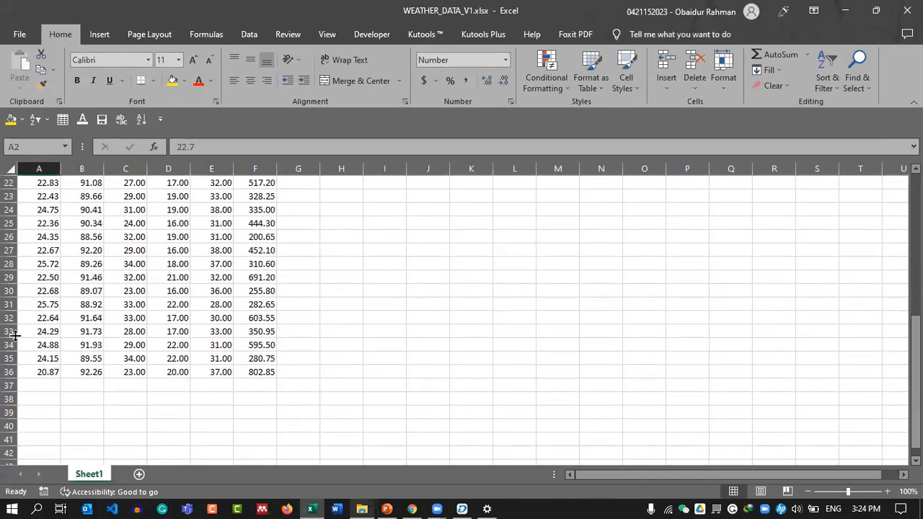
{"action": "scroll", "coordinate": [82, 325], "scroll_direction": "up", "scroll_amount": 7}
{"action": "scroll", "coordinate": [90, 320], "scroll_direction": "down", "scroll_amount": 8}
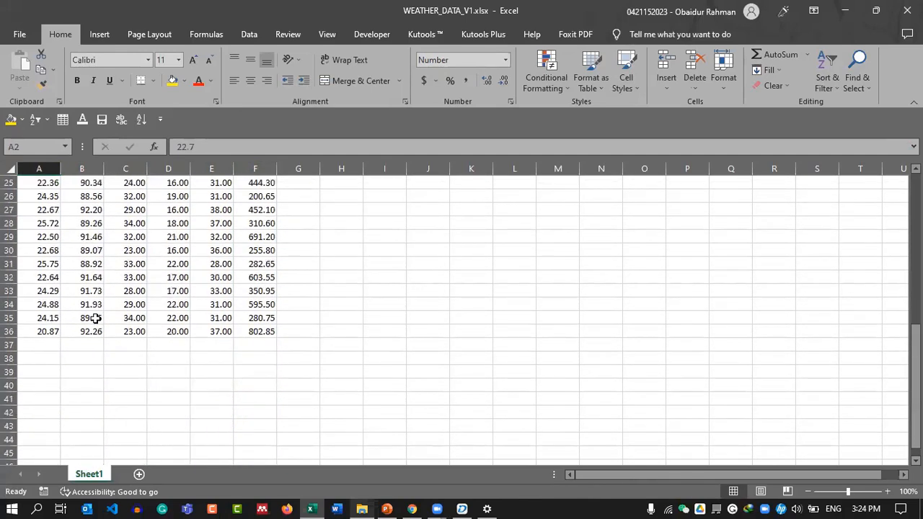
{"action": "scroll", "coordinate": [119, 313], "scroll_direction": "up", "scroll_amount": 1}
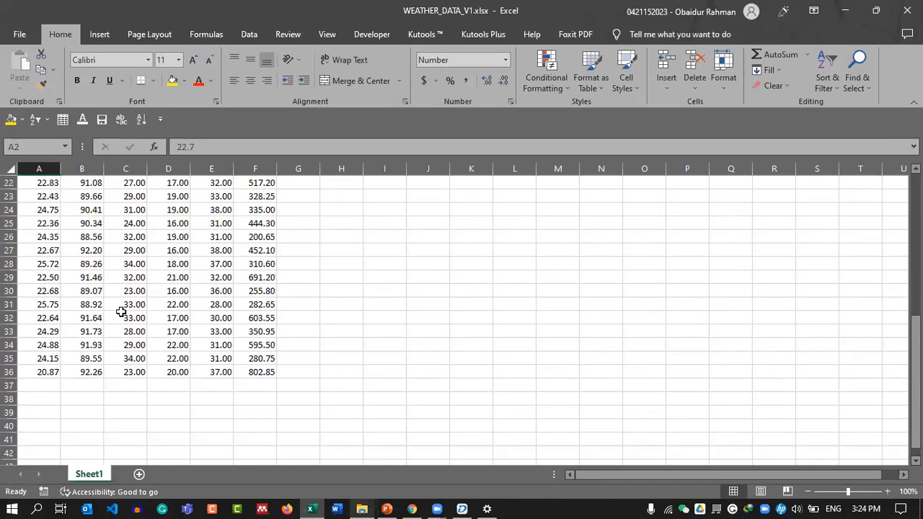
{"action": "scroll", "coordinate": [130, 288], "scroll_direction": "up", "scroll_amount": 7}
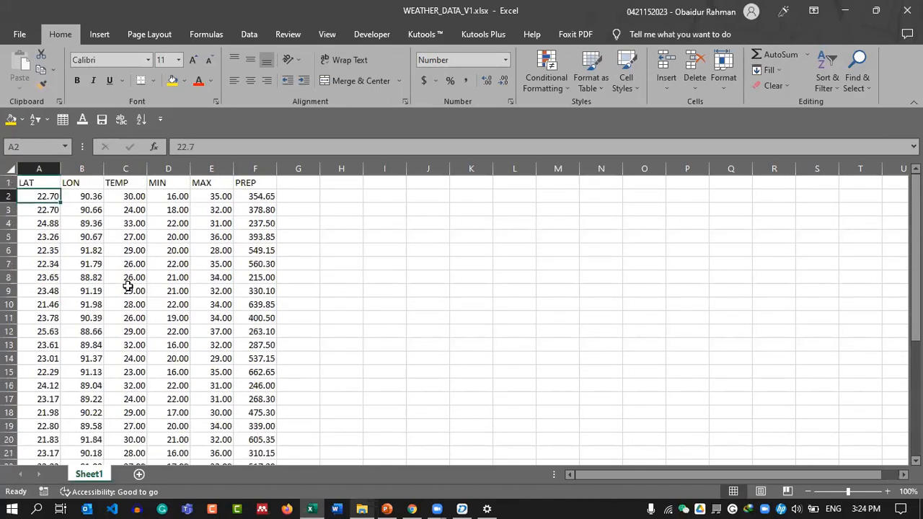
{"action": "left_click_drag", "start_coordinate": [39, 168], "coordinate": [259, 168]}
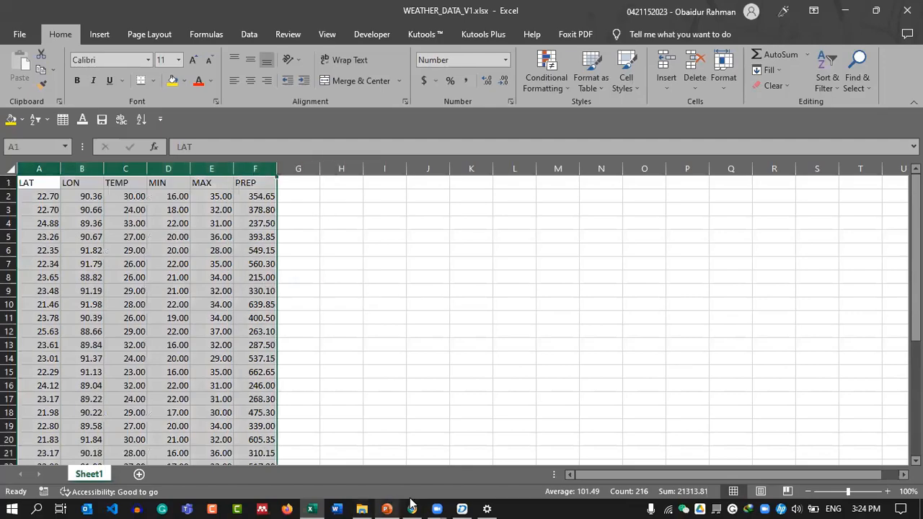
{"action": "left_click", "coordinate": [411, 508]}
In a new tab, go to NCEI's Daily Observational Data page through the ncei.noaa.gov suggestion.
{"action": "left_click", "coordinate": [209, 11]}
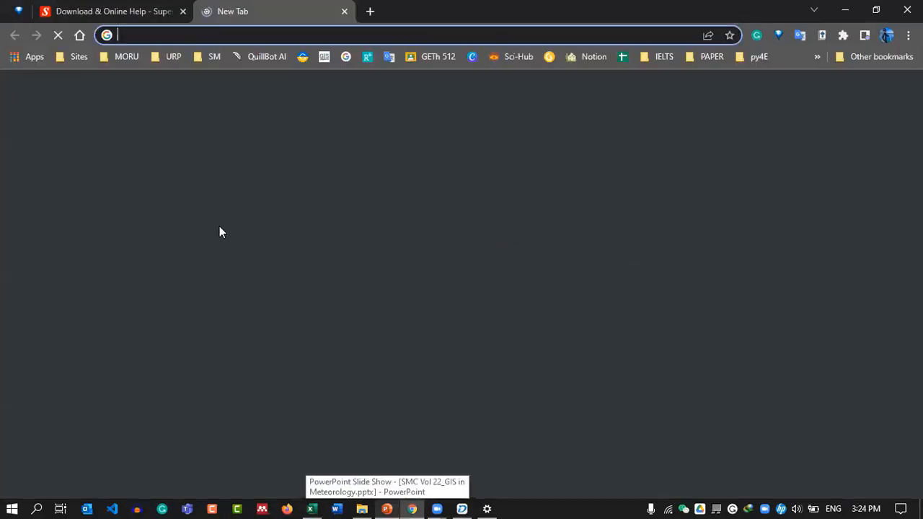
{"action": "type", "text": "neci"}
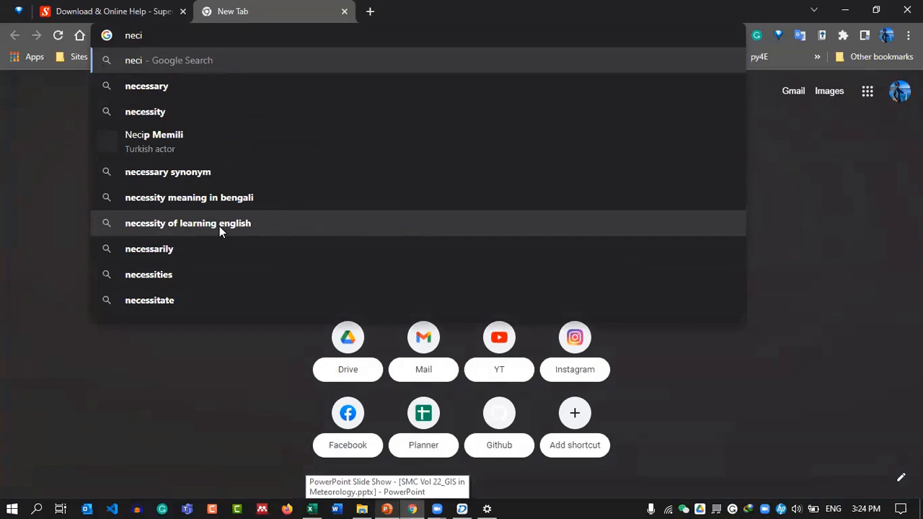
{"action": "key", "text": "BackSpace"}
{"action": "key", "text": "BackSpace"}
{"action": "key", "text": "BackSpace"}
{"action": "key", "text": "BackSpace"}
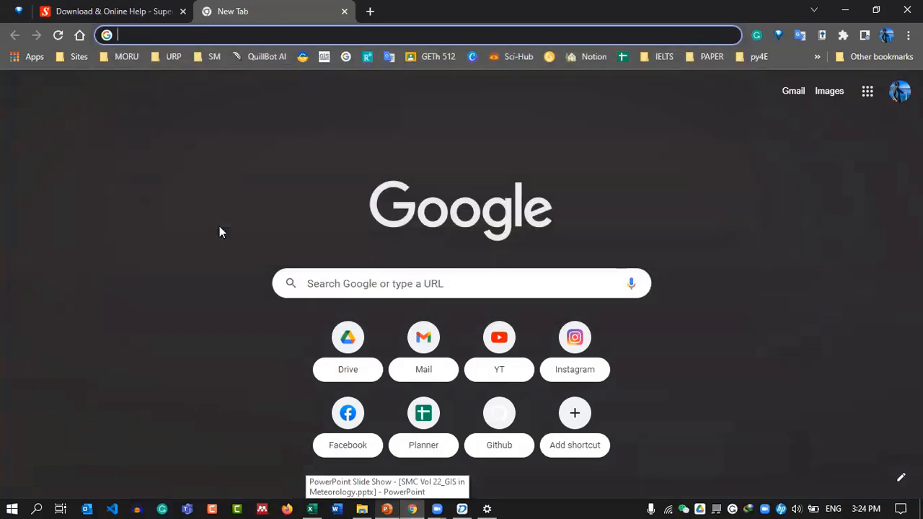
{"action": "type", "text": "noaa"}
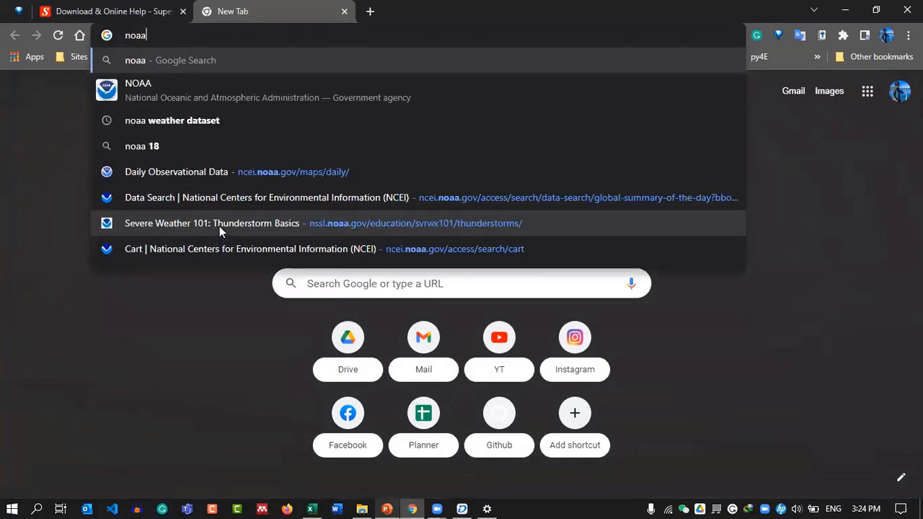
{"action": "type", "text": " ne"}
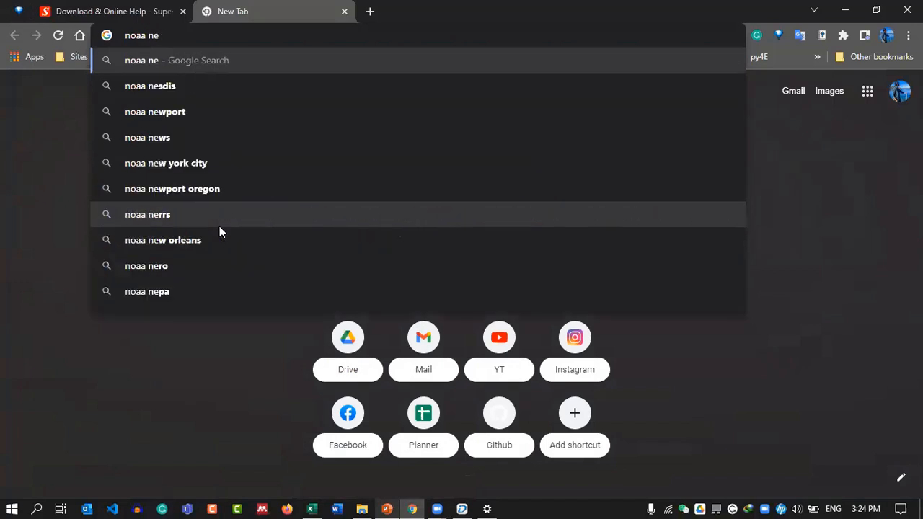
{"action": "key", "text": "BackSpace"}
{"action": "type", "text": "cei"}
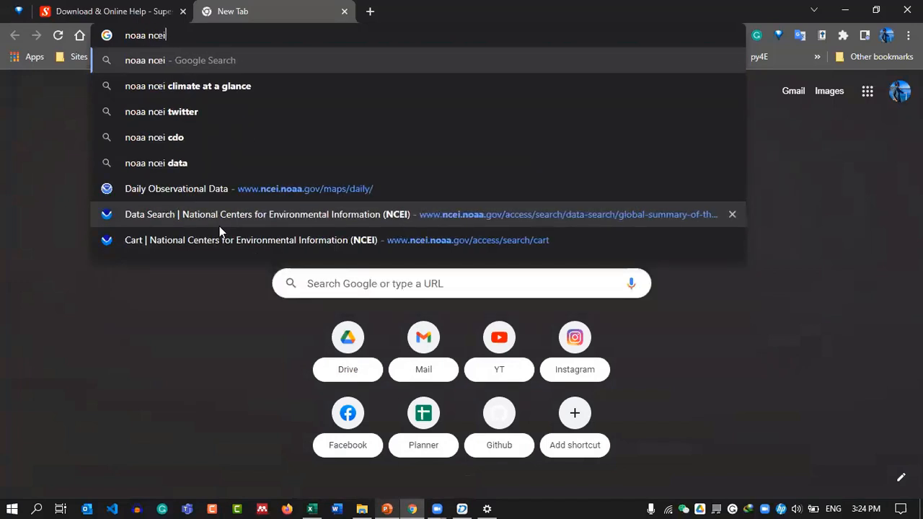
{"action": "key", "text": "BackSpace"}
{"action": "key", "text": "BackSpace"}
{"action": "key", "text": "BackSpace"}
{"action": "key", "text": "BackSpace"}
{"action": "key", "text": "BackSpace"}
{"action": "key", "text": "BackSpace"}
{"action": "key", "text": "BackSpace"}
{"action": "key", "text": "BackSpace"}
{"action": "key", "text": "BackSpace"}
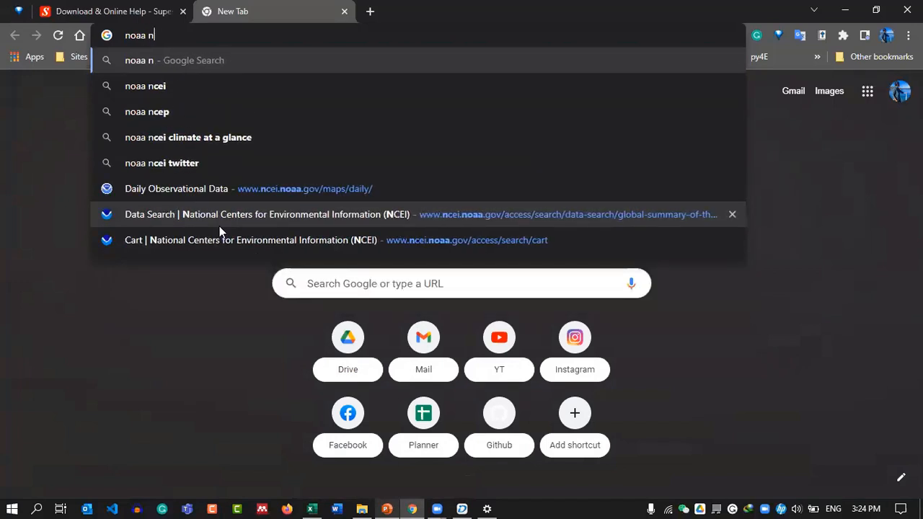
{"action": "type", "text": "nec"}
{"action": "key", "text": "BackSpace"}
{"action": "key", "text": "BackSpace"}
{"action": "type", "text": "ec"}
{"action": "key", "text": "BackSpace"}
{"action": "key", "text": "BackSpace"}
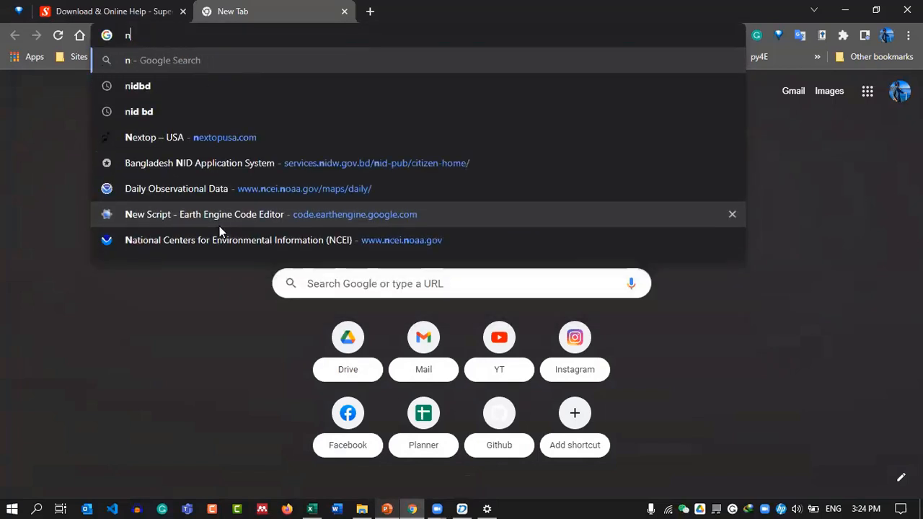
{"action": "type", "text": "cei"}
{"action": "key", "text": "Right"}
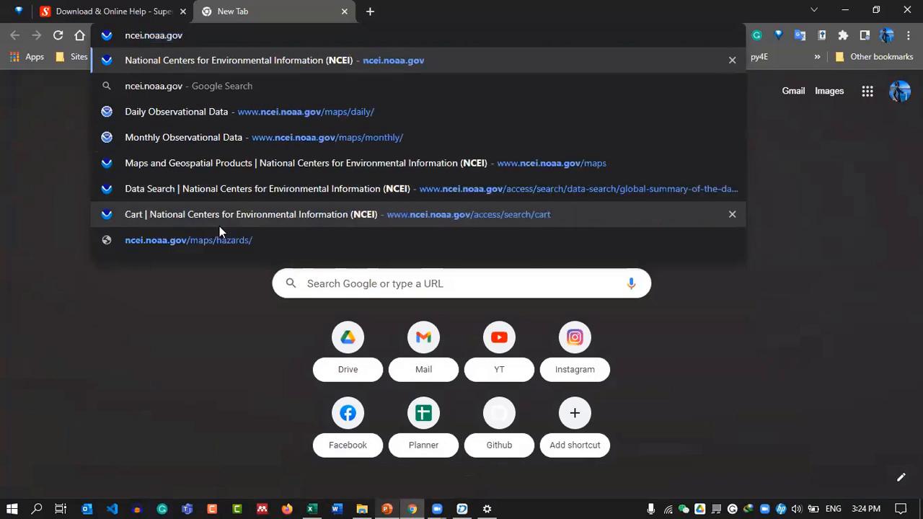
{"action": "key", "text": "Down"}
{"action": "key", "text": "Down"}
{"action": "key", "text": "Return"}
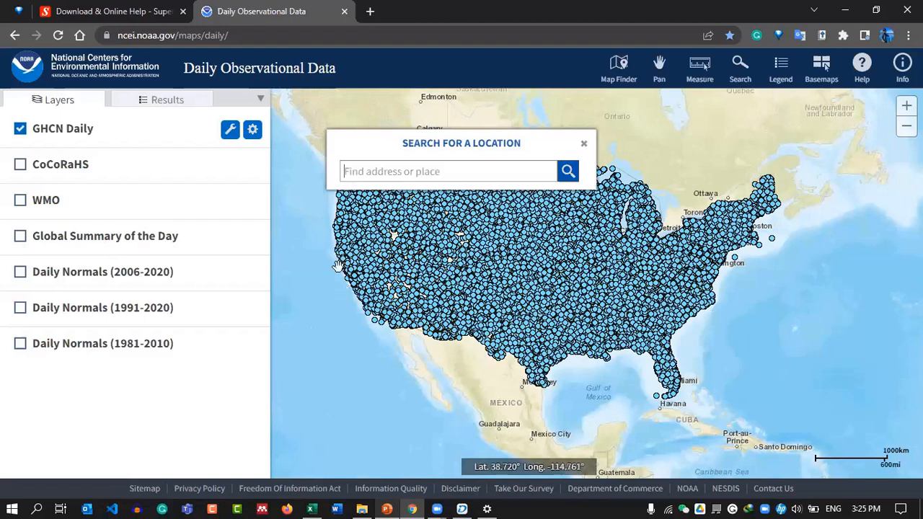
Show Global Summary of the Day stations and filter them by Country = Bangladesh.
{"action": "left_click", "coordinate": [20, 235]}
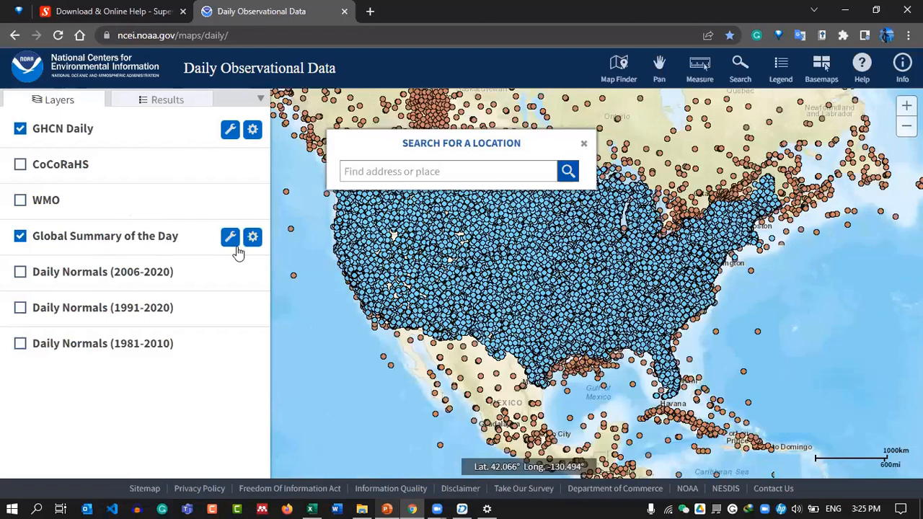
{"action": "left_click", "coordinate": [252, 238]}
{"action": "left_click", "coordinate": [230, 238]}
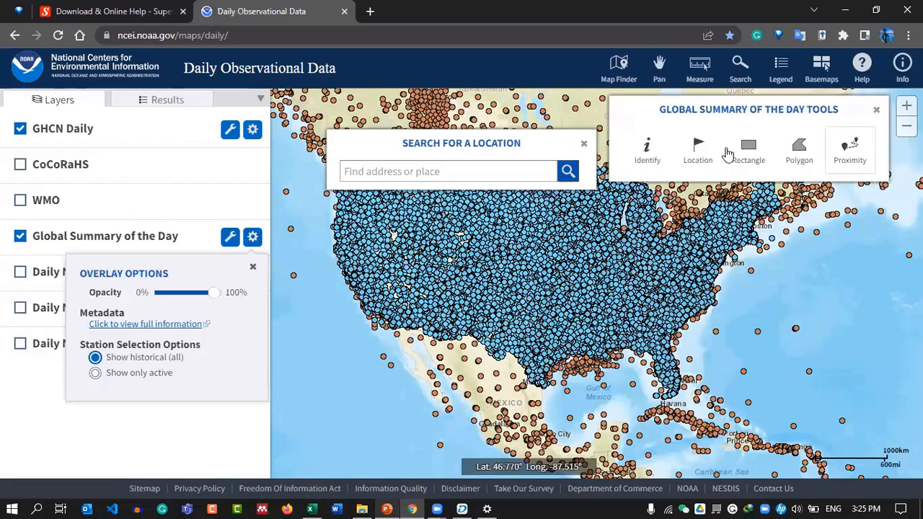
{"action": "left_click", "coordinate": [698, 155]}
{"action": "left_click", "coordinate": [678, 207]}
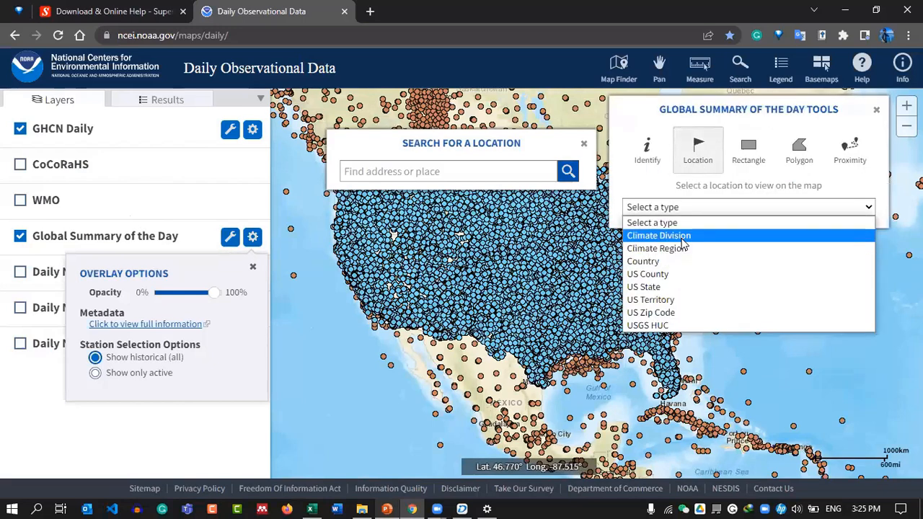
{"action": "left_click", "coordinate": [646, 261]}
{"action": "left_click", "coordinate": [685, 232]}
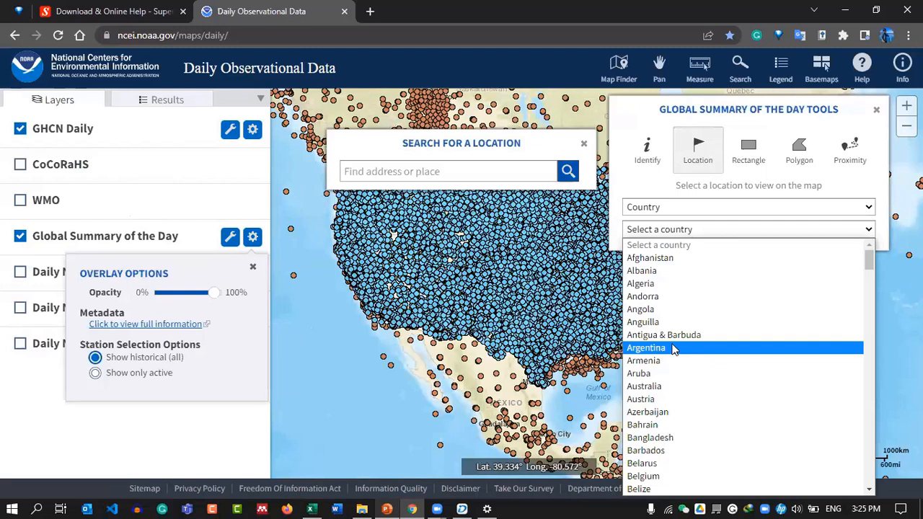
{"action": "left_click", "coordinate": [663, 437]}
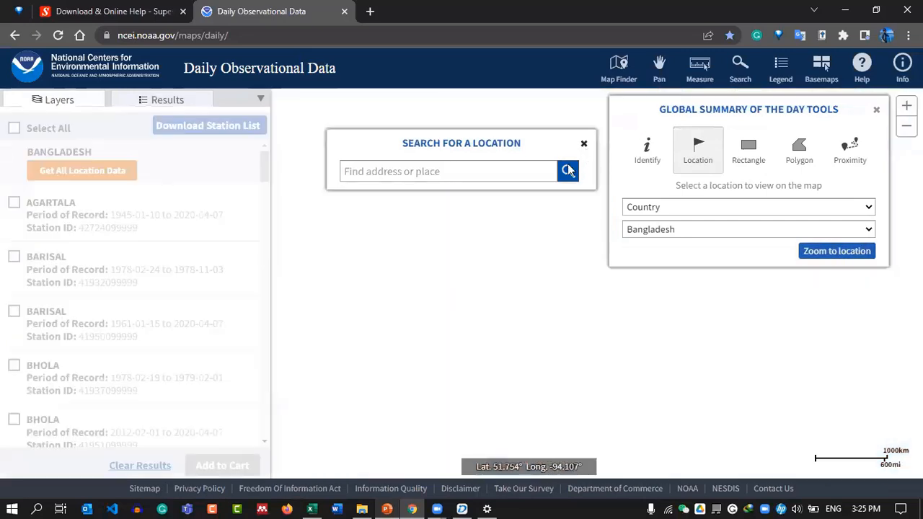
Scroll through the Bangladesh station results list, then minimize the browser.
{"action": "scroll", "coordinate": [425, 253], "scroll_direction": "up", "scroll_amount": 1}
{"action": "scroll", "coordinate": [454, 275], "scroll_direction": "down", "scroll_amount": 1}
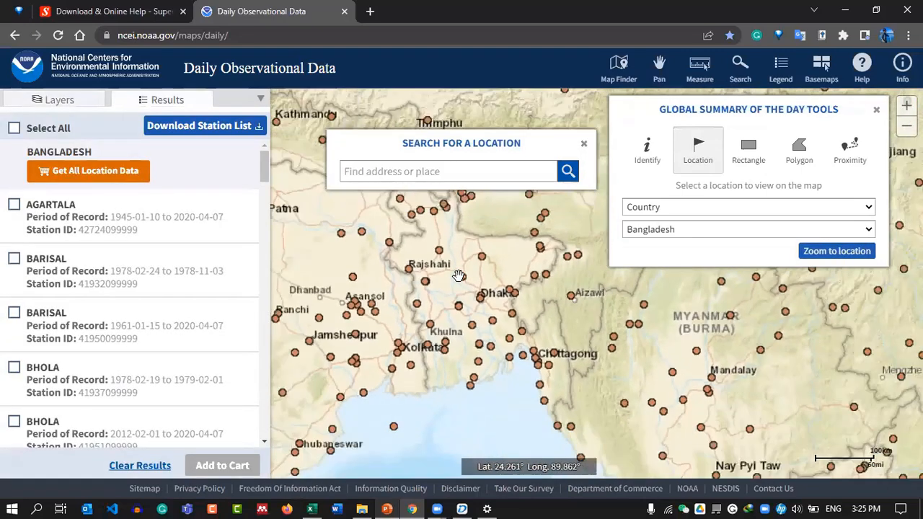
{"action": "scroll", "coordinate": [44, 213], "scroll_direction": "down", "scroll_amount": 8}
{"action": "scroll", "coordinate": [137, 315], "scroll_direction": "up", "scroll_amount": 8}
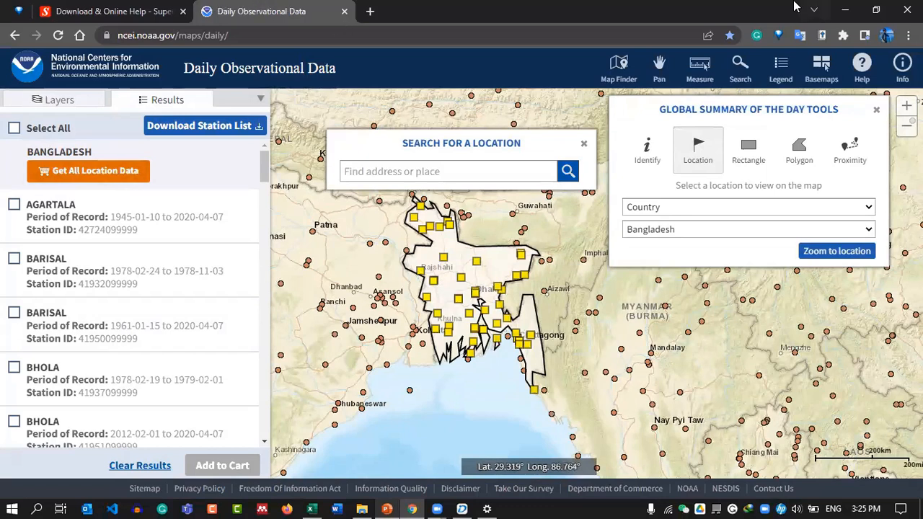
{"action": "scroll", "coordinate": [129, 269], "scroll_direction": "down", "scroll_amount": 3}
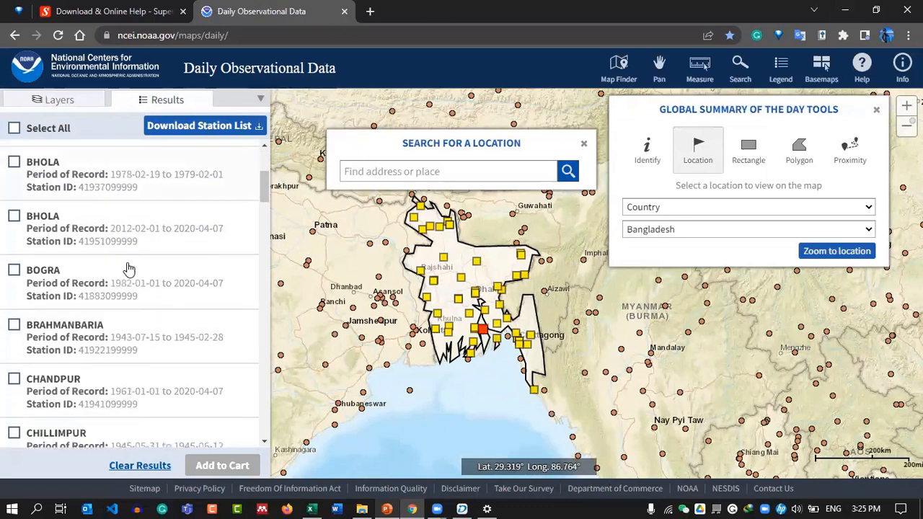
{"action": "scroll", "coordinate": [130, 268], "scroll_direction": "down", "scroll_amount": 2}
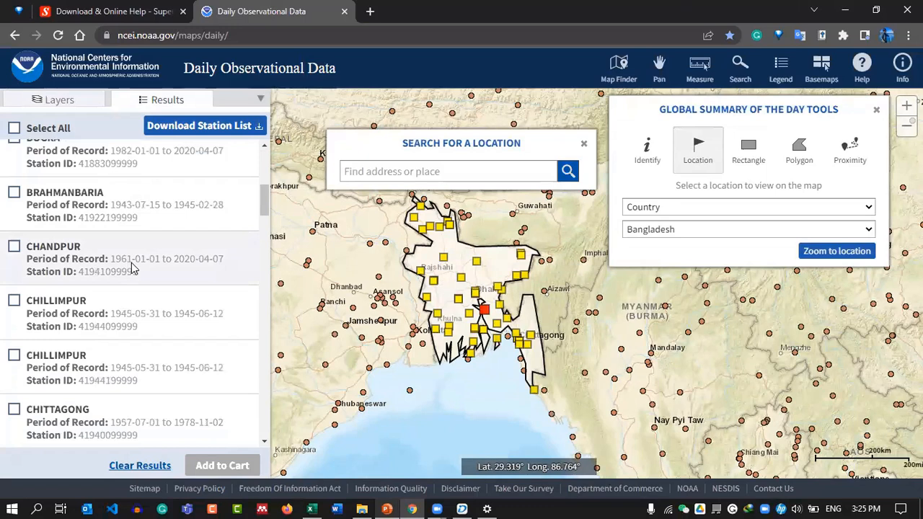
{"action": "scroll", "coordinate": [131, 270], "scroll_direction": "down", "scroll_amount": 4}
{"action": "scroll", "coordinate": [140, 293], "scroll_direction": "up", "scroll_amount": 10}
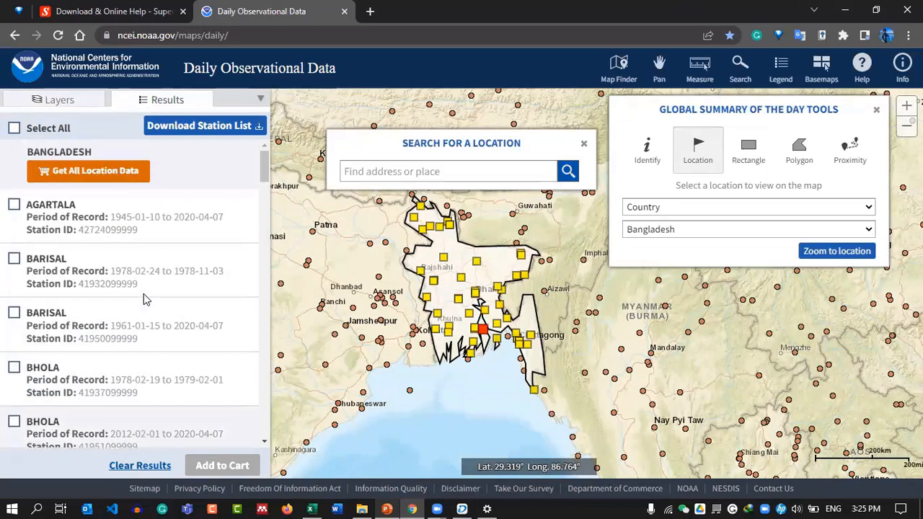
{"action": "left_click", "coordinate": [847, 12]}
{"action": "left_click", "coordinate": [92, 249]}
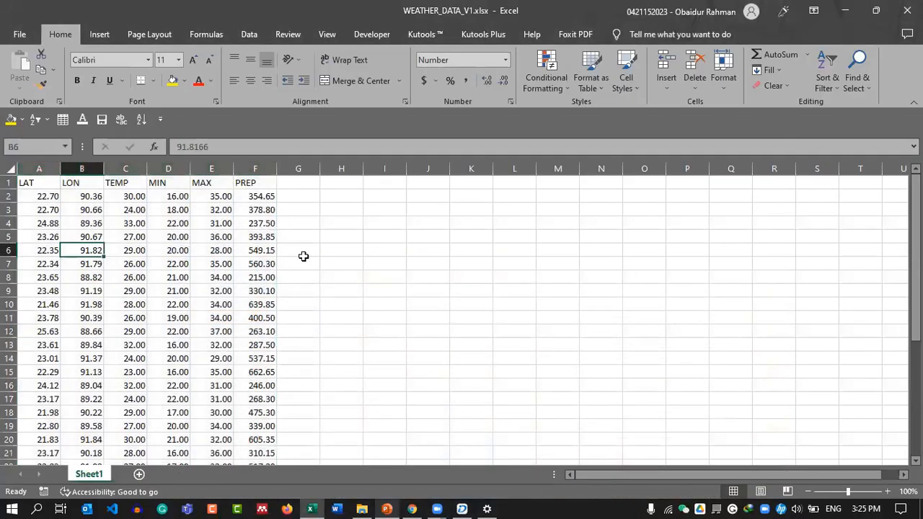
{"action": "scroll", "coordinate": [243, 296], "scroll_direction": "down", "scroll_amount": 7}
{"action": "scroll", "coordinate": [243, 317], "scroll_direction": "up", "scroll_amount": 3}
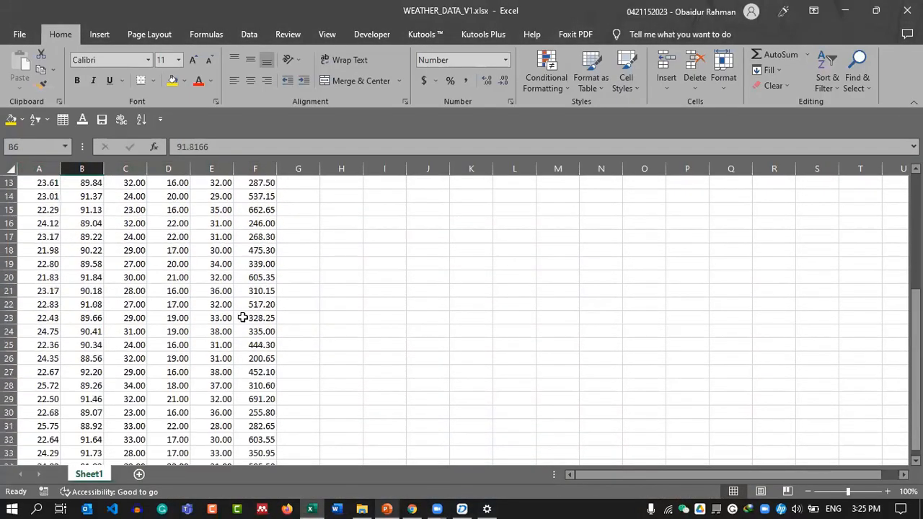
{"action": "scroll", "coordinate": [243, 317], "scroll_direction": "up", "scroll_amount": 4}
{"action": "left_click", "coordinate": [74, 169]}
{"action": "left_click", "coordinate": [129, 169]}
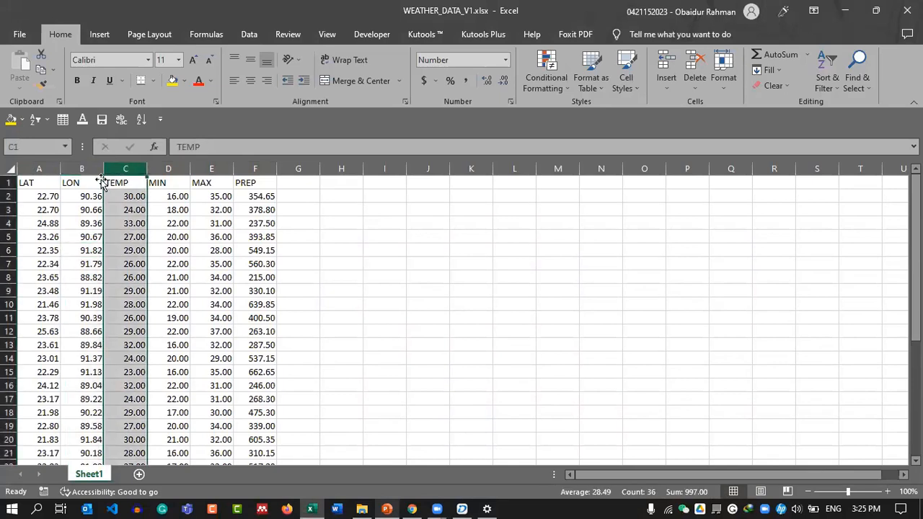
{"action": "left_click", "coordinate": [167, 168]}
{"action": "left_click", "coordinate": [208, 169]}
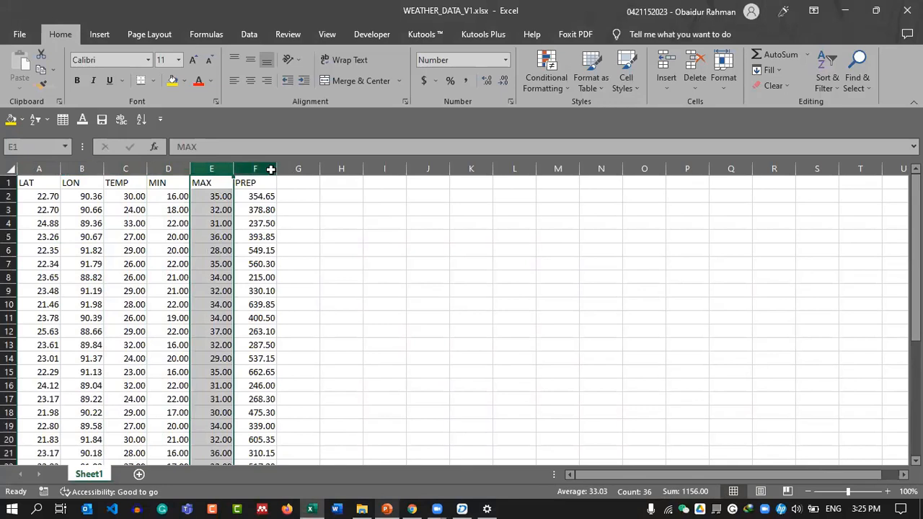
{"action": "left_click", "coordinate": [258, 169]}
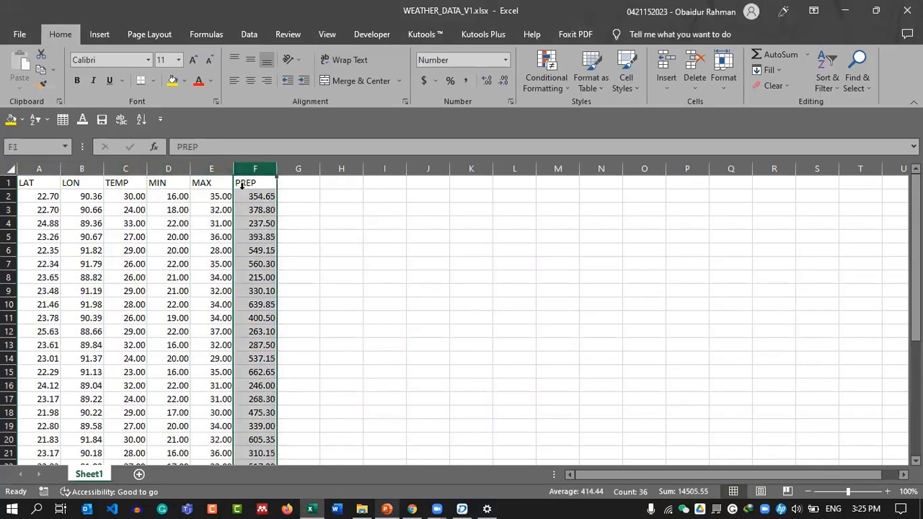
{"action": "left_click", "coordinate": [39, 169]}
{"action": "left_click", "coordinate": [82, 169]}
{"action": "left_click", "coordinate": [33, 168], "text": "shift"}
{"action": "scroll", "coordinate": [61, 210], "scroll_direction": "down", "scroll_amount": 7}
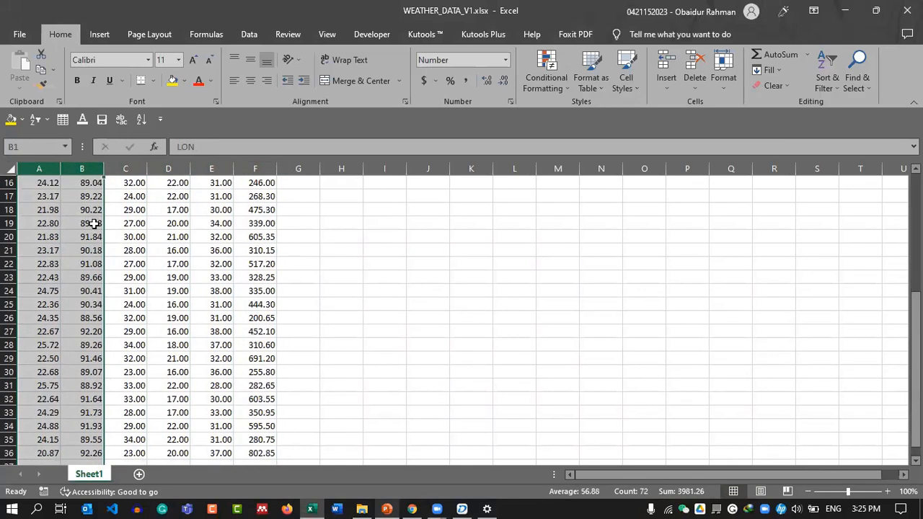
{"action": "scroll", "coordinate": [36, 189], "scroll_direction": "up", "scroll_amount": 7}
{"action": "left_click", "coordinate": [36, 187]}
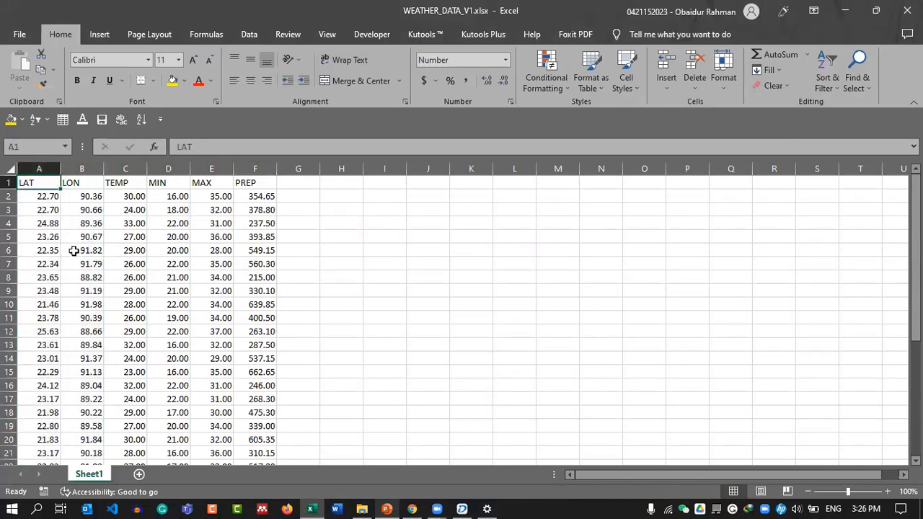
{"action": "scroll", "coordinate": [74, 250], "scroll_direction": "down", "scroll_amount": 3}
{"action": "scroll", "coordinate": [74, 250], "scroll_direction": "up", "scroll_amount": 3}
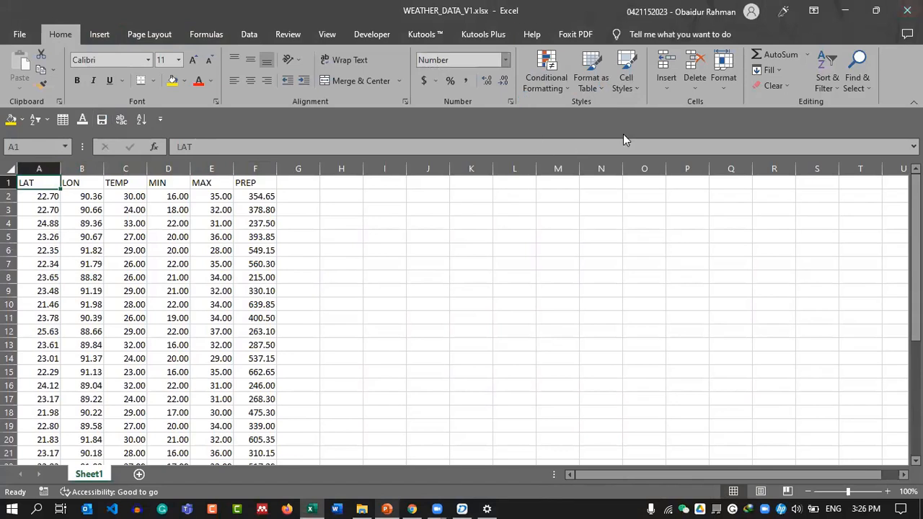
Close the weather workbook and bring SuperMap iDesktop to the front.
{"action": "left_click", "coordinate": [906, 10]}
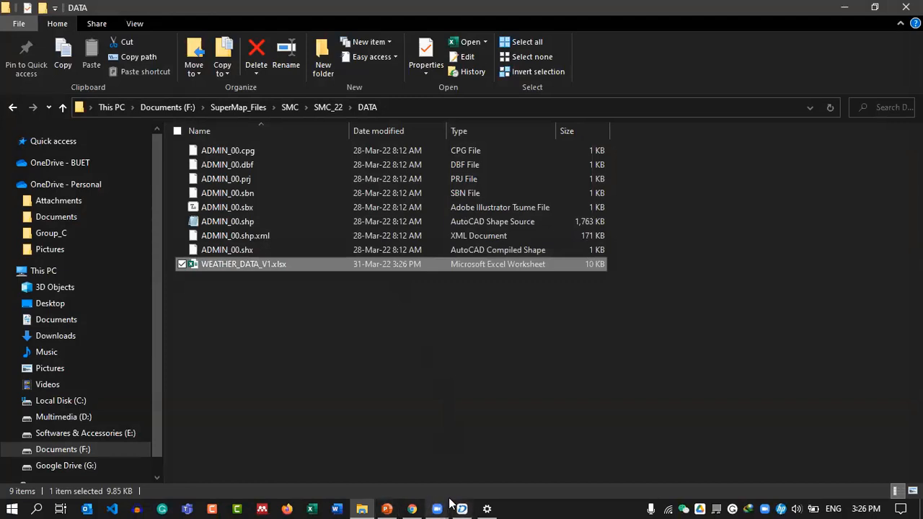
{"action": "left_click", "coordinate": [596, 322]}
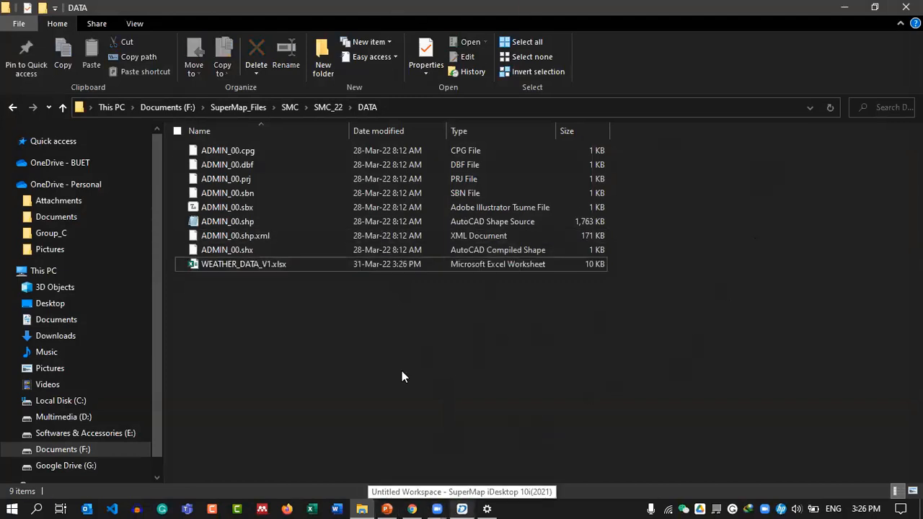
{"action": "left_click", "coordinate": [462, 508]}
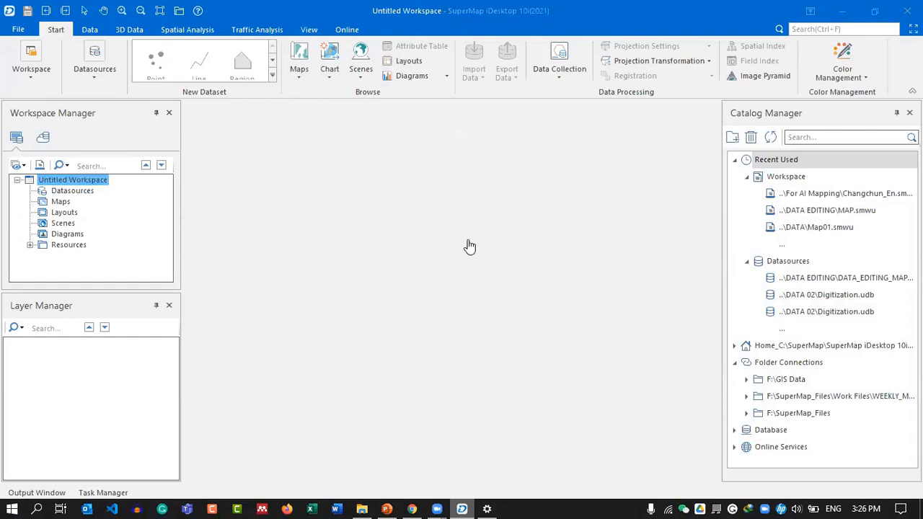
{"action": "left_click", "coordinate": [199, 10]}
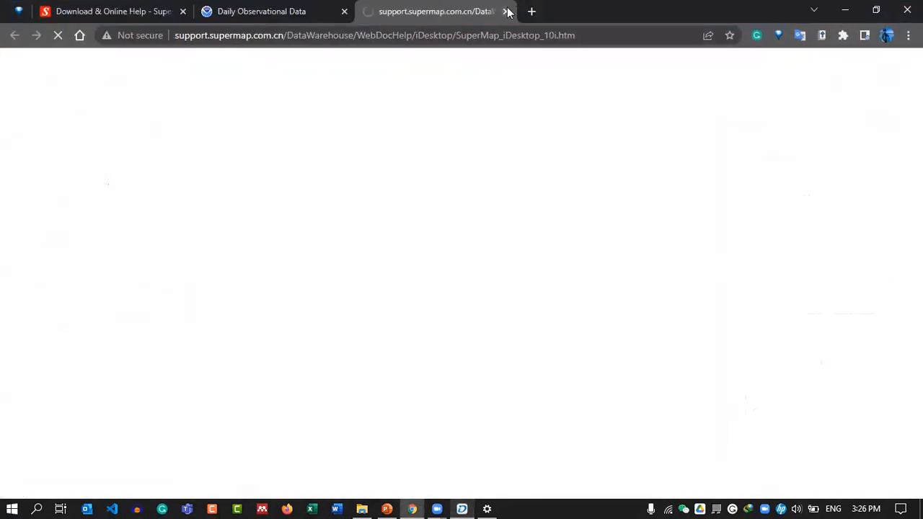
{"action": "left_click", "coordinate": [506, 10]}
{"action": "left_click", "coordinate": [845, 10]}
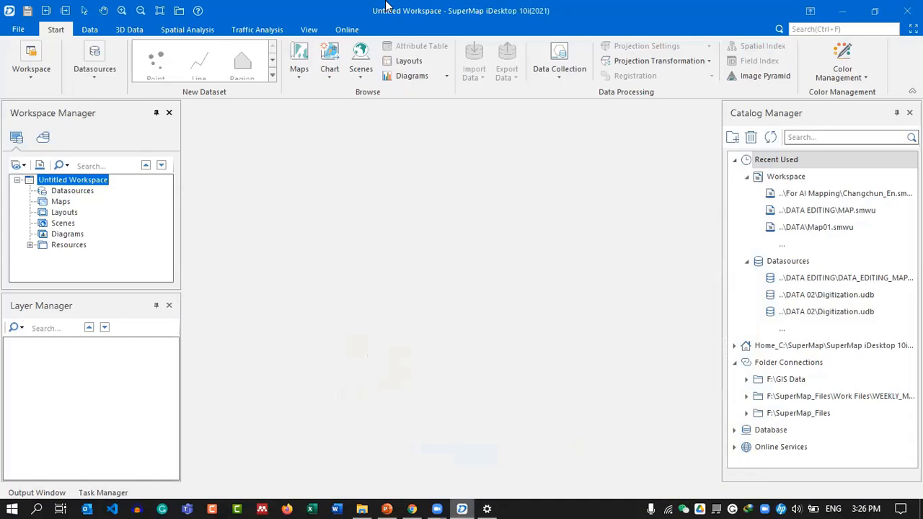
{"action": "left_click", "coordinate": [72, 190]}
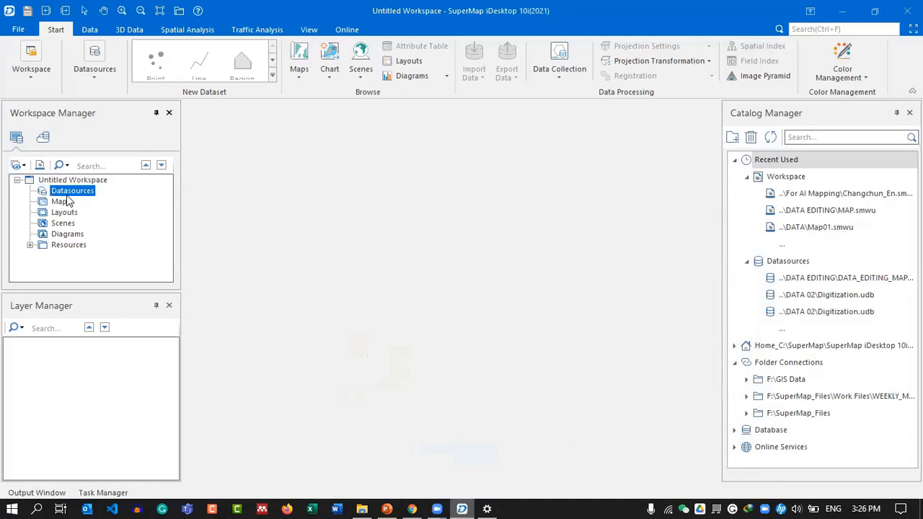
{"action": "key", "text": "Up"}
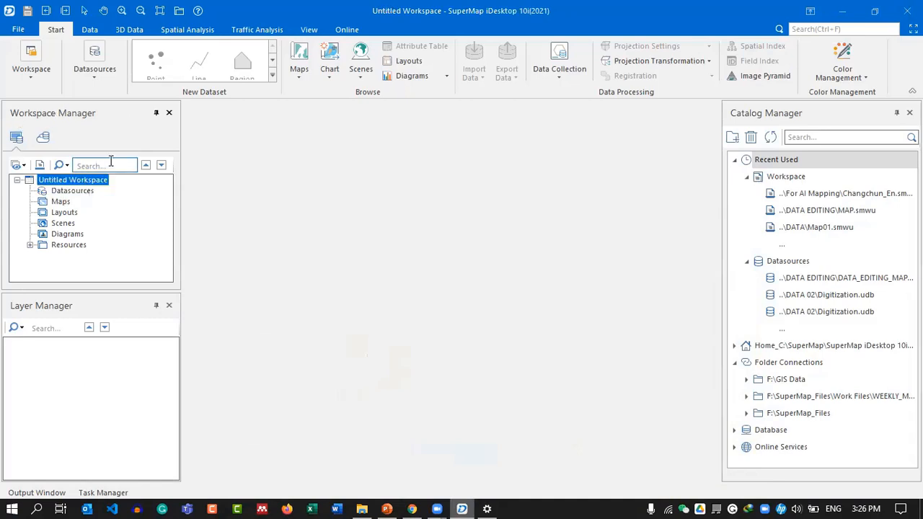
{"action": "left_click", "coordinate": [71, 192]}
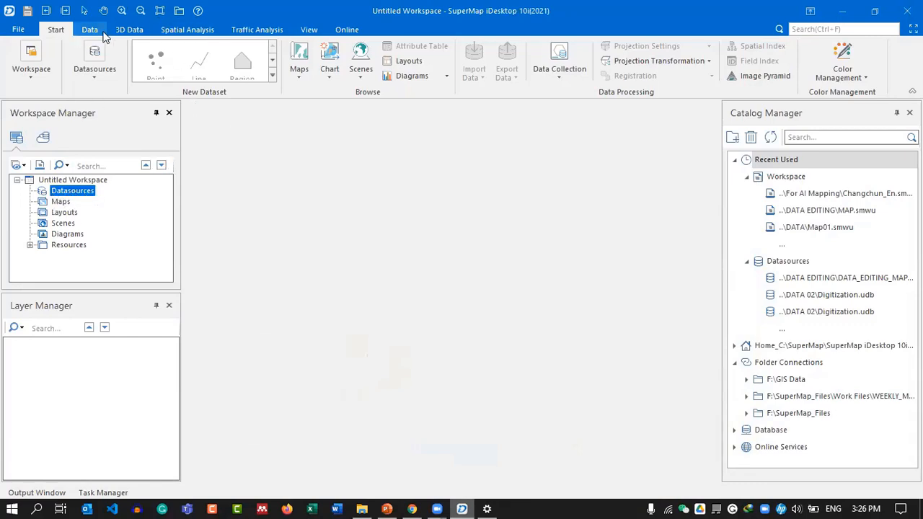
{"action": "left_click", "coordinate": [189, 30]}
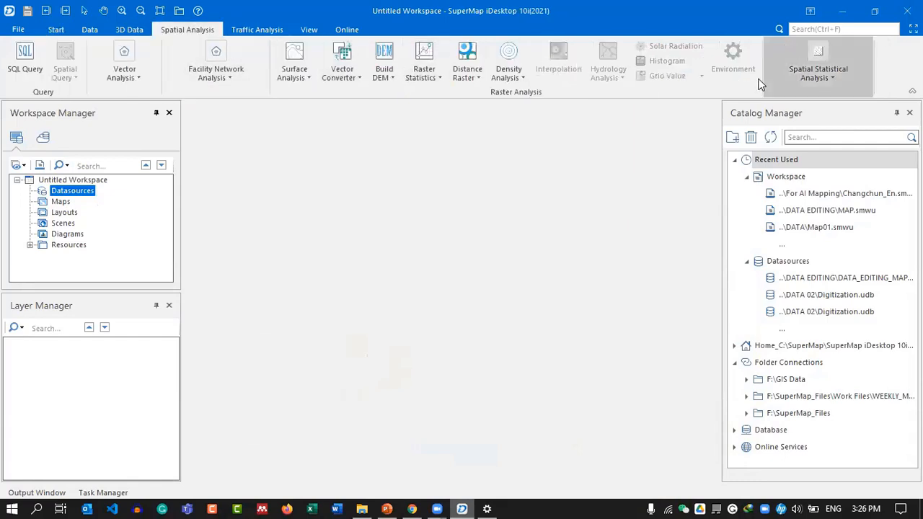
{"action": "left_click", "coordinate": [268, 32]}
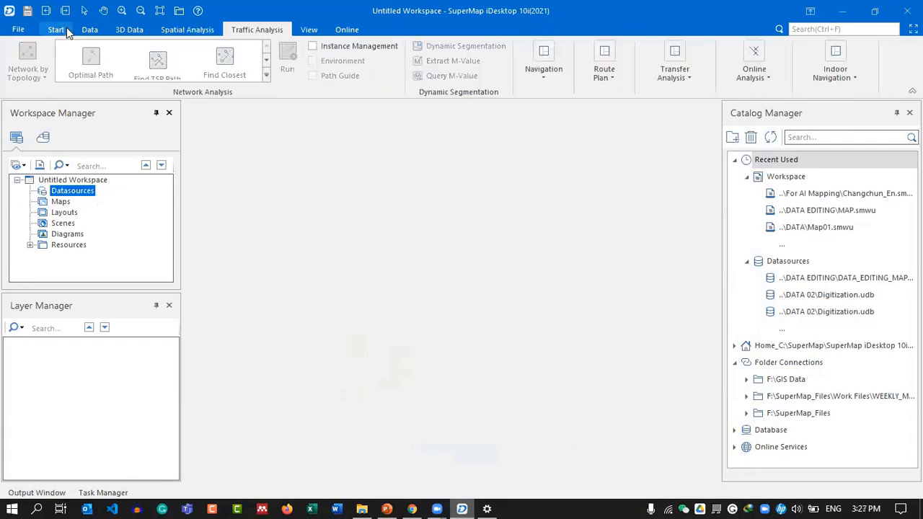
{"action": "left_click", "coordinate": [58, 29]}
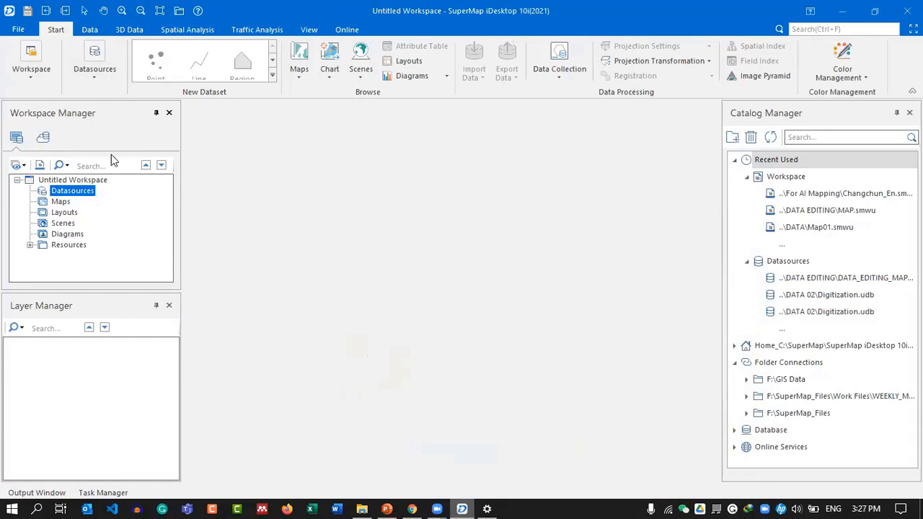
{"action": "left_click", "coordinate": [29, 245]}
{"action": "left_click", "coordinate": [29, 246]}
{"action": "left_click", "coordinate": [82, 181]}
{"action": "left_click", "coordinate": [79, 192]}
Start a new file datasource and browse to the SMC > SMC_22 > DATA folder.
{"action": "right_click", "coordinate": [81, 196]}
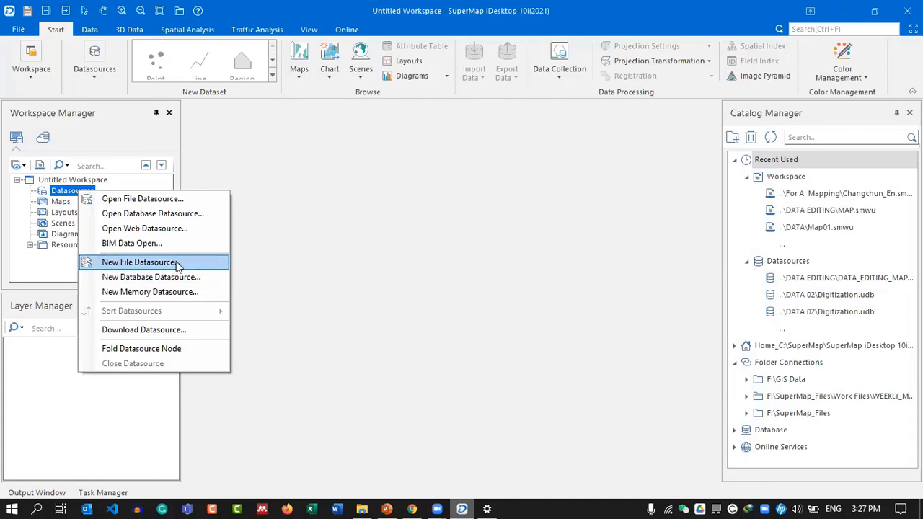
{"action": "left_click", "coordinate": [186, 263]}
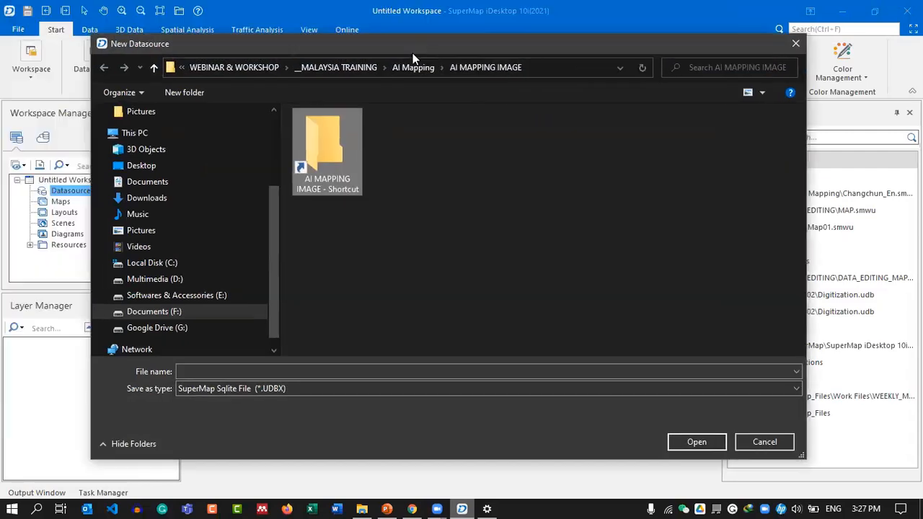
{"action": "left_click", "coordinate": [230, 67]}
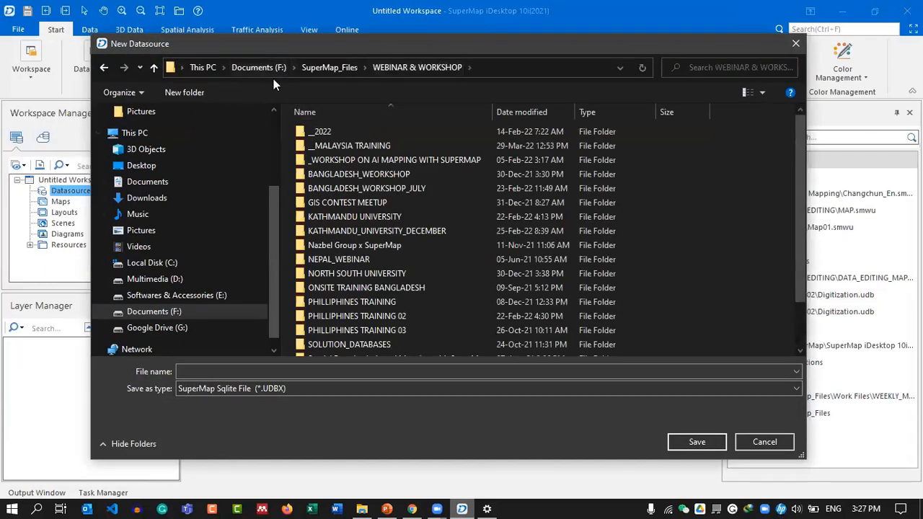
{"action": "scroll", "coordinate": [398, 237], "scroll_direction": "down", "scroll_amount": 2}
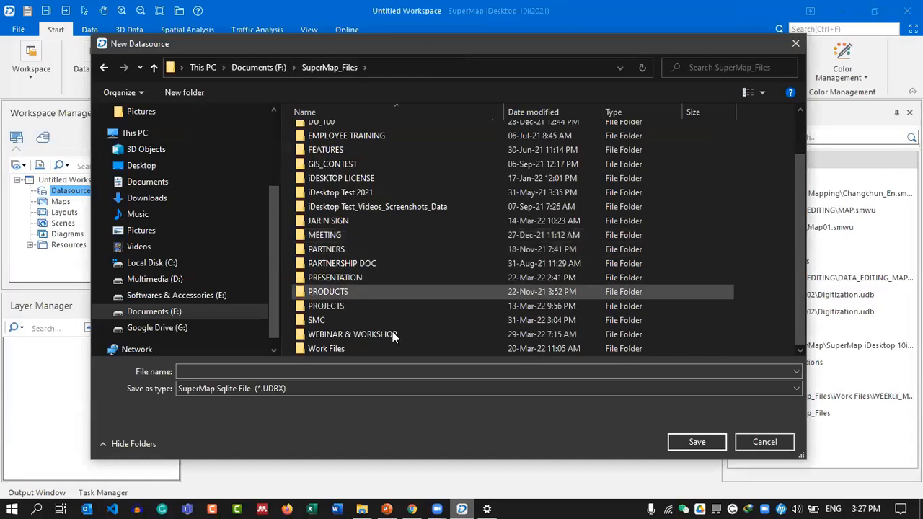
{"action": "left_click", "coordinate": [373, 321]}
{"action": "double_click", "coordinate": [372, 320]}
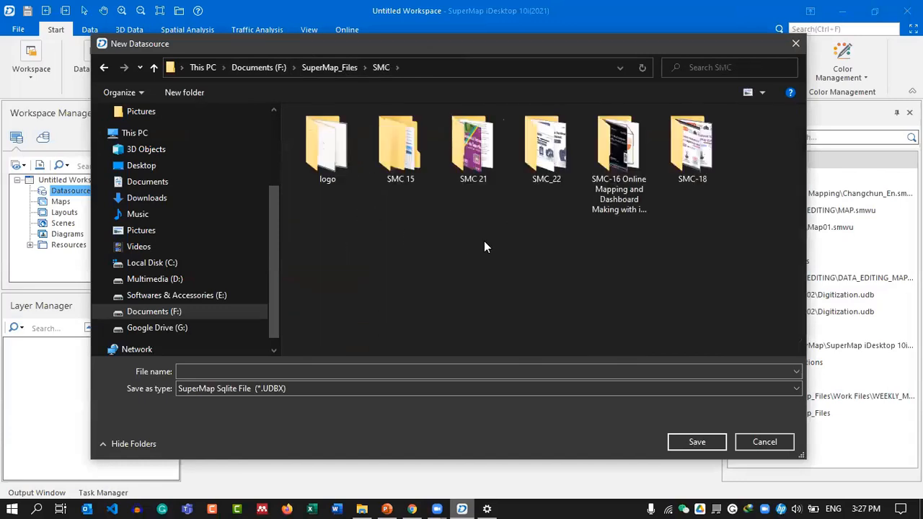
{"action": "double_click", "coordinate": [545, 158]}
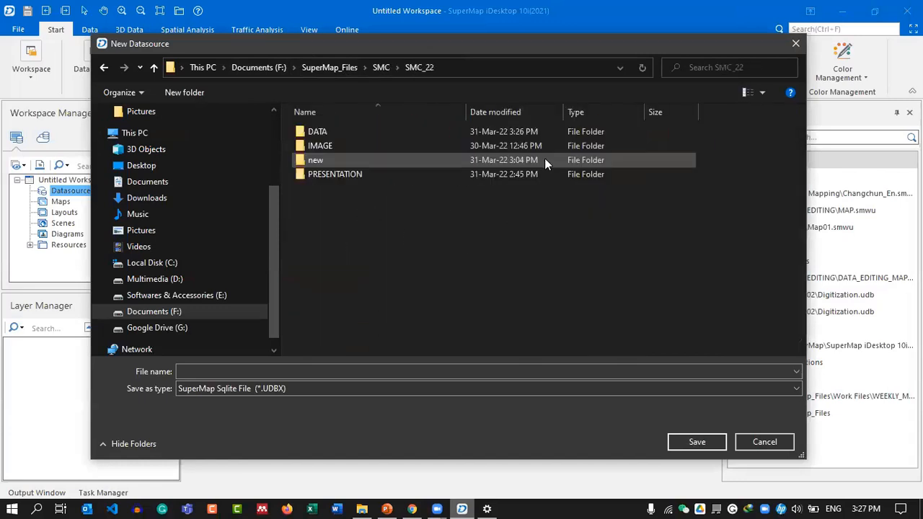
{"action": "left_click", "coordinate": [371, 117]}
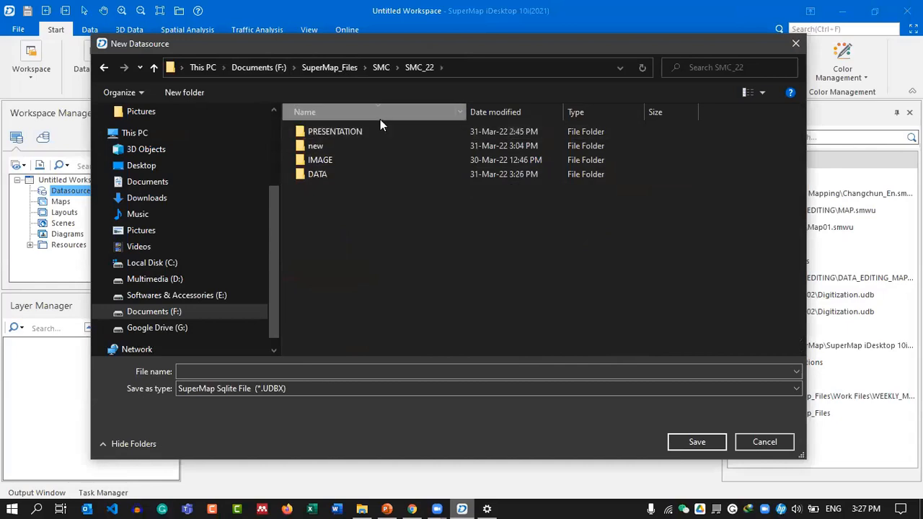
{"action": "left_click", "coordinate": [380, 117]}
{"action": "left_click", "coordinate": [371, 131]}
{"action": "double_click", "coordinate": [371, 131]}
Save it as DATA with the SuperMap Sqlite File (*.UDBX) type.
{"action": "left_click", "coordinate": [289, 373]}
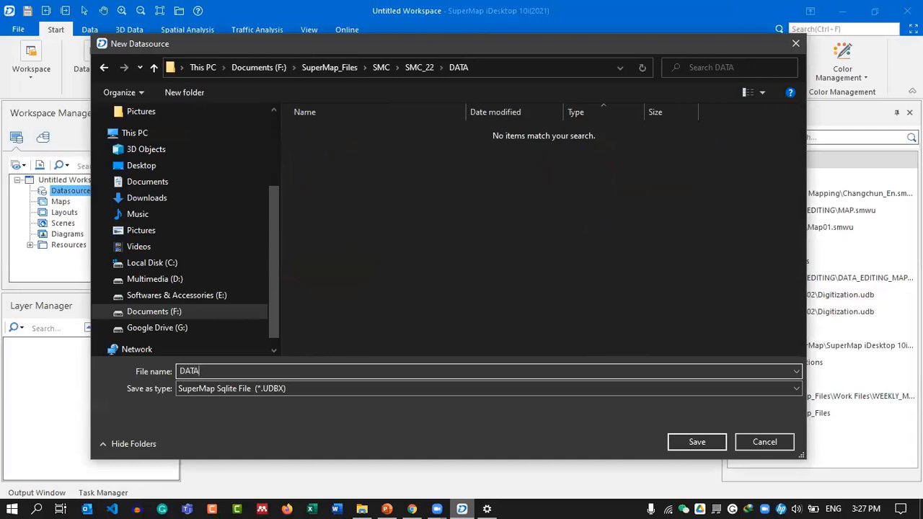
{"action": "left_click", "coordinate": [268, 388]}
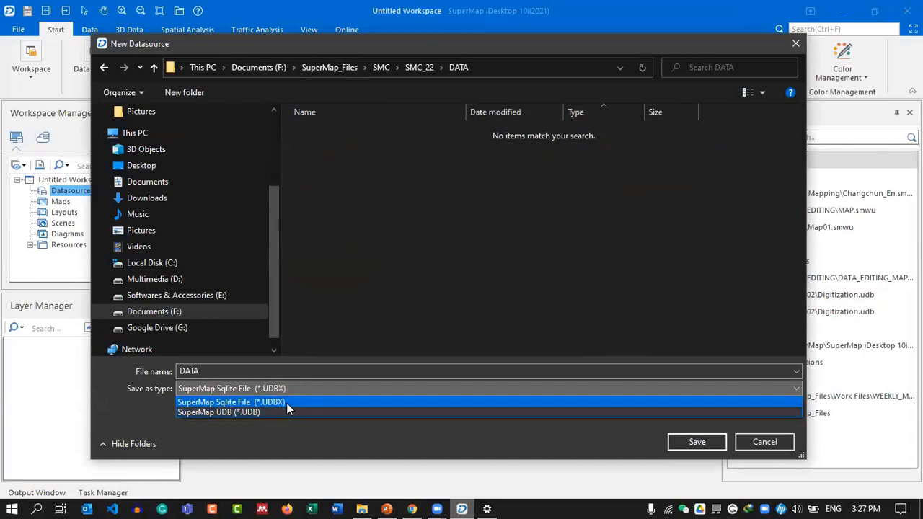
{"action": "left_click", "coordinate": [339, 402]}
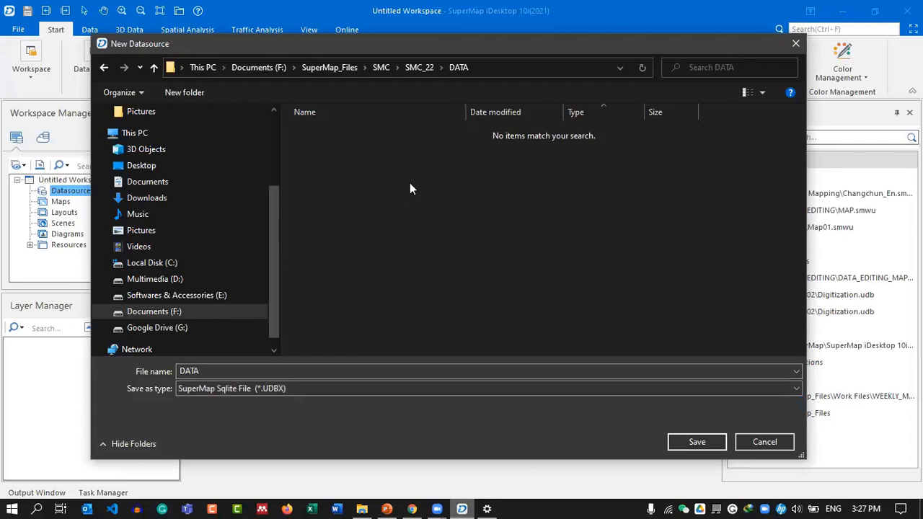
{"action": "left_click", "coordinate": [688, 441]}
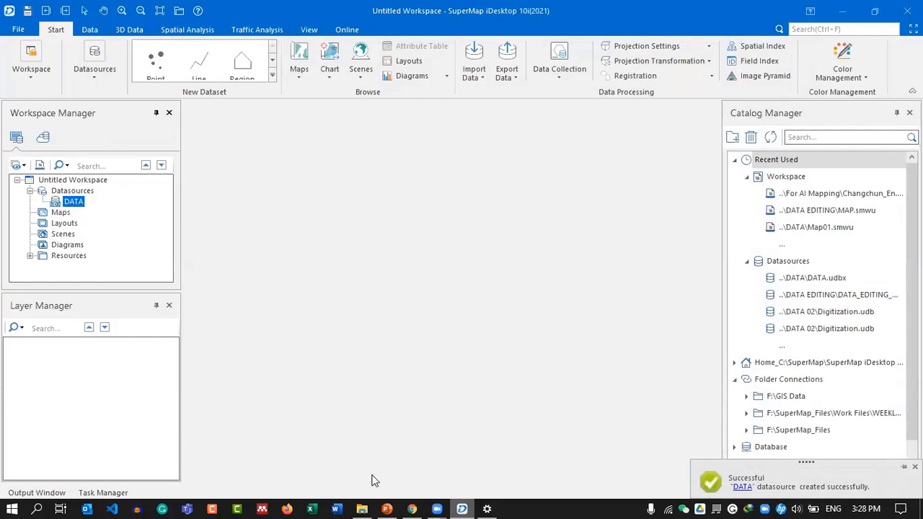
{"action": "key", "text": "alt+Tab"}
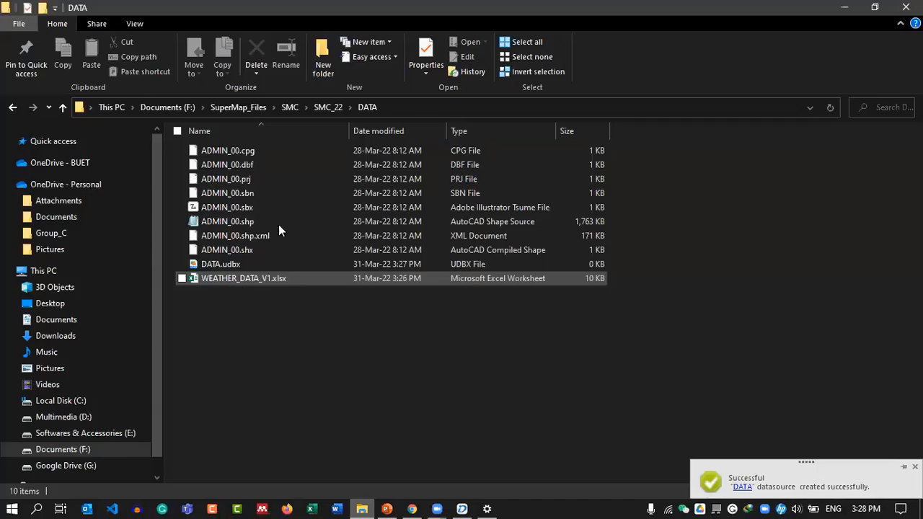
{"action": "left_click", "coordinate": [238, 264]}
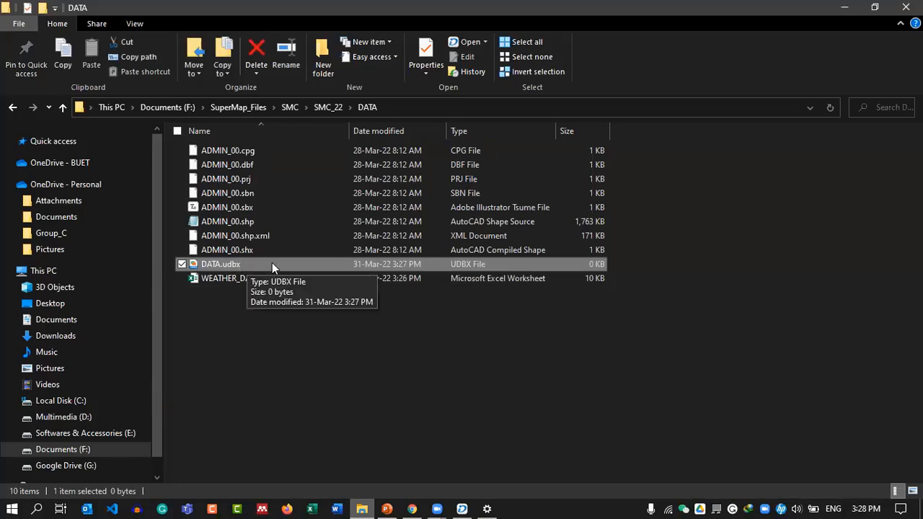
{"action": "left_click", "coordinate": [284, 152]}
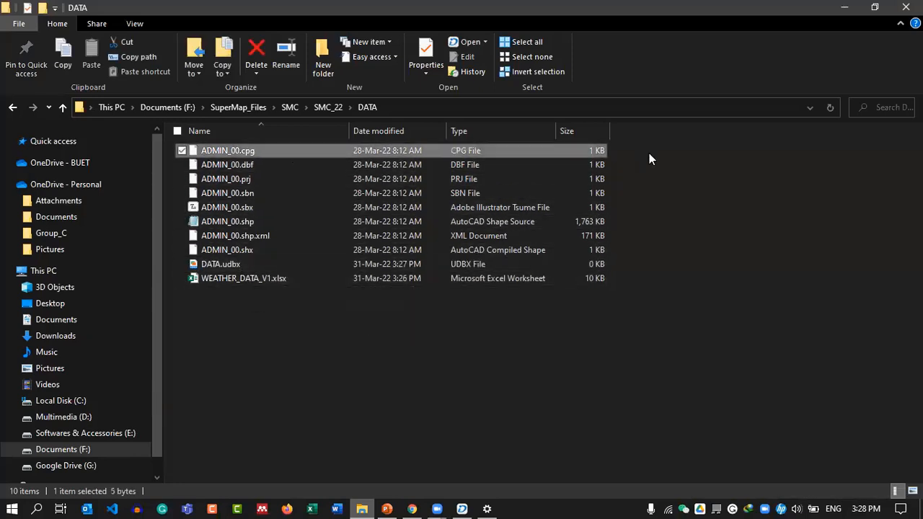
{"action": "left_click_drag", "start_coordinate": [630, 145], "coordinate": [501, 252]}
{"action": "left_click", "coordinate": [307, 279]}
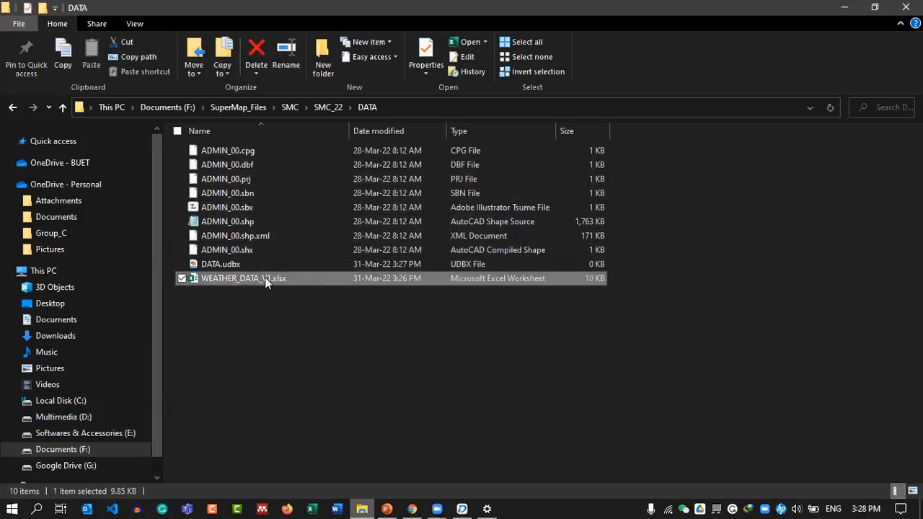
{"action": "left_click", "coordinate": [843, 7]}
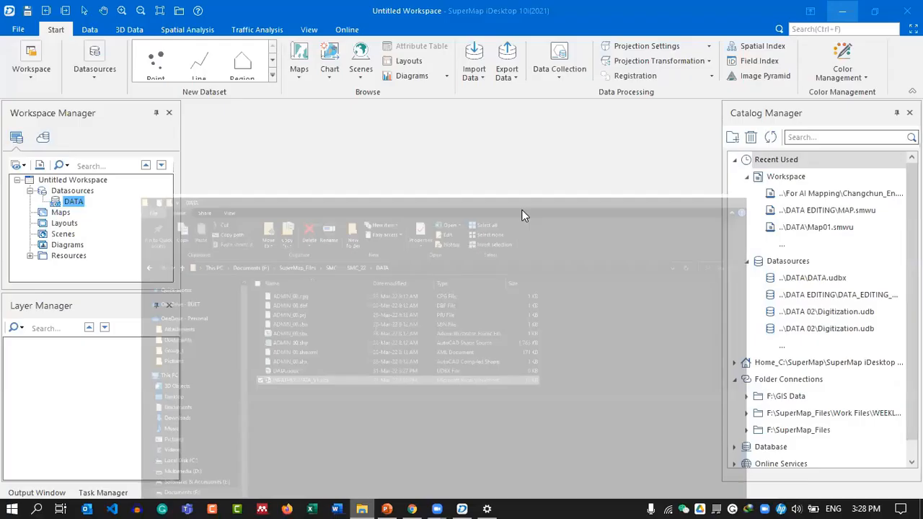
Open Import Dataset for DATA and add ADMIN_00.shp and WEATHER_DATA_V1.xlsx.
{"action": "right_click", "coordinate": [75, 203]}
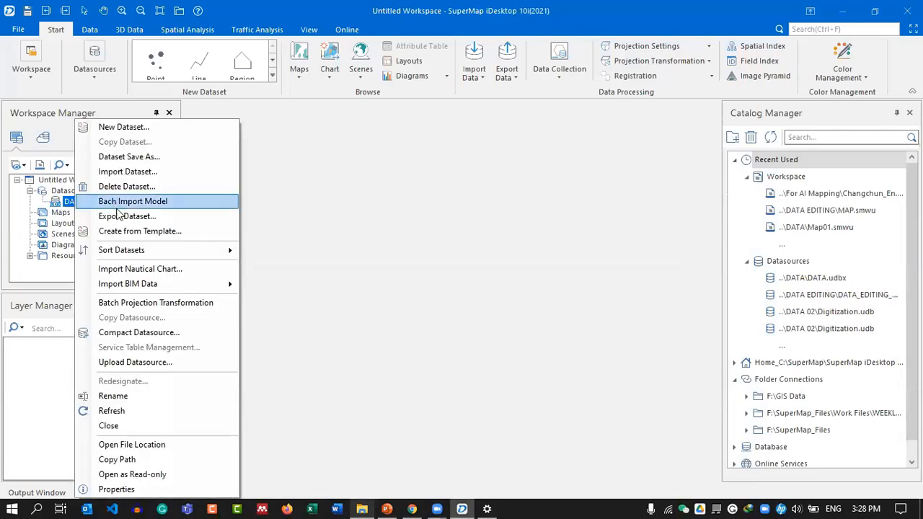
{"action": "left_click", "coordinate": [161, 171]}
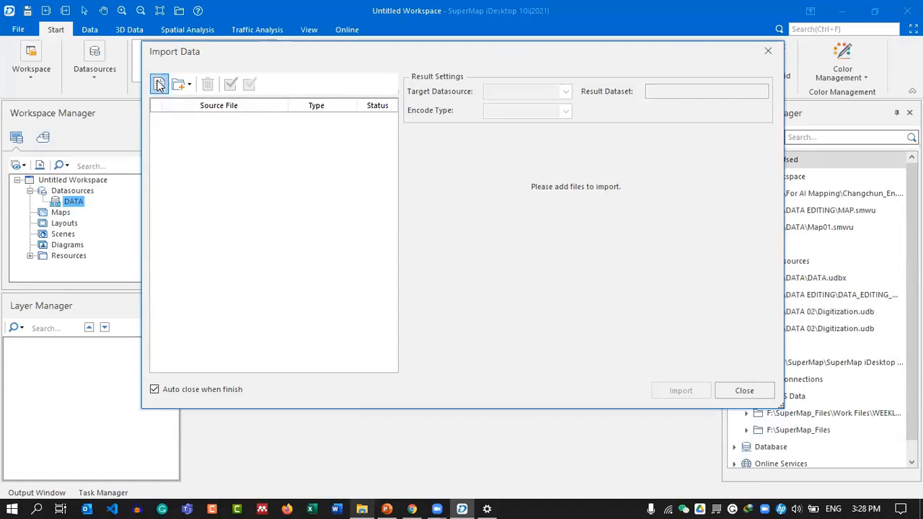
{"action": "left_click", "coordinate": [160, 84]}
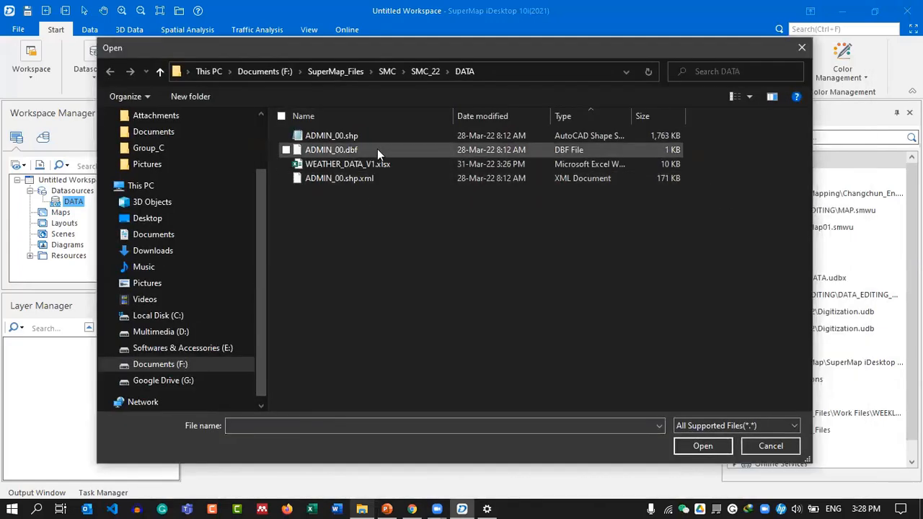
{"action": "left_click", "coordinate": [354, 135]}
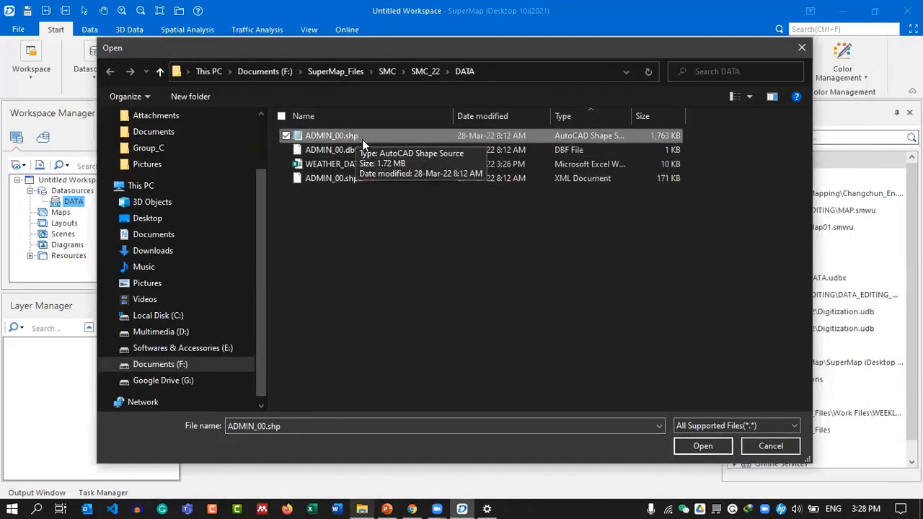
{"action": "left_click", "coordinate": [338, 165], "text": "ctrl"}
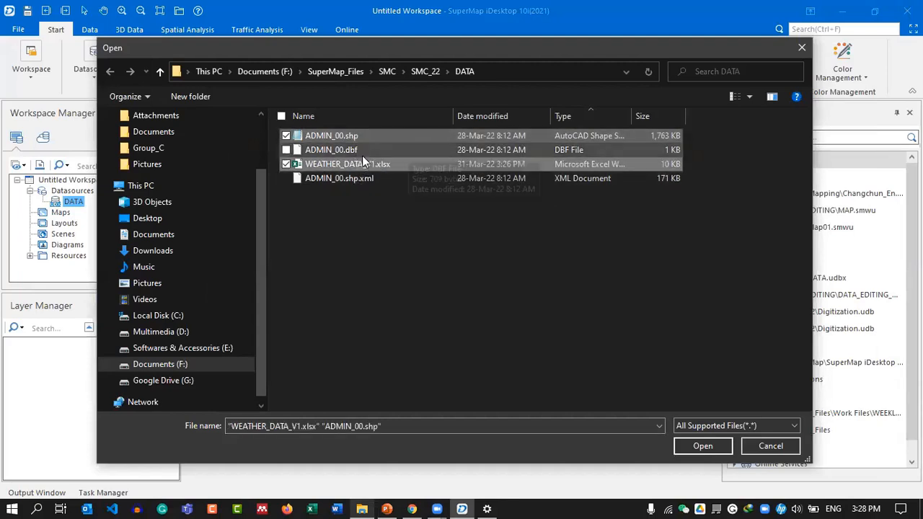
{"action": "left_click", "coordinate": [702, 446]}
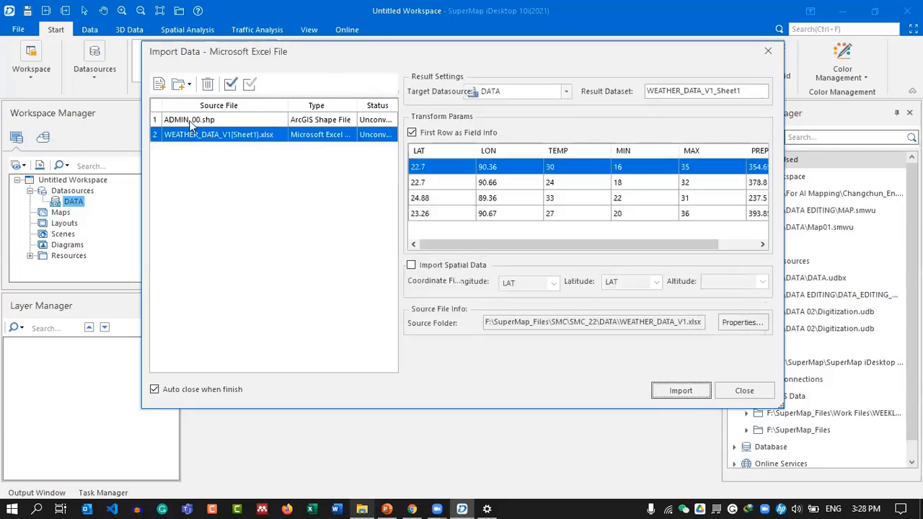
Import the spreadsheet as spatial points with longitude LON and latitude LAT.
{"action": "left_click", "coordinate": [205, 121]}
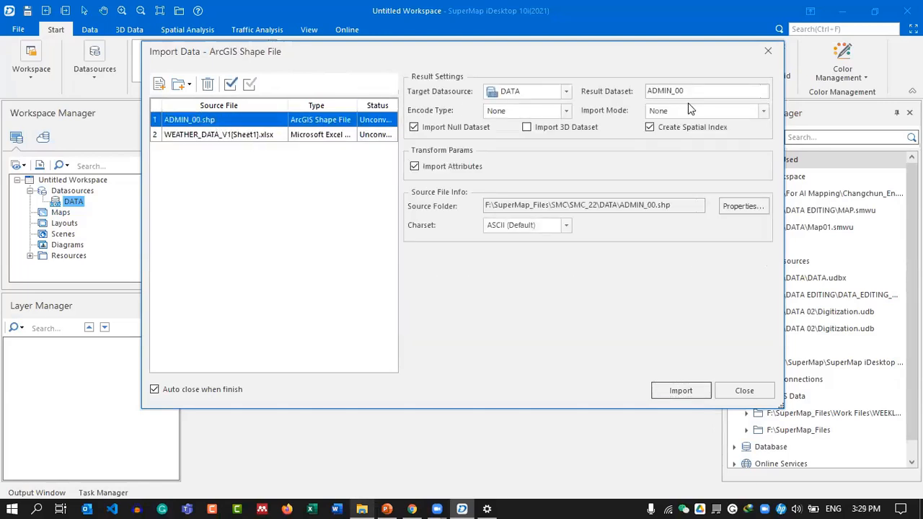
{"action": "left_click", "coordinate": [253, 137]}
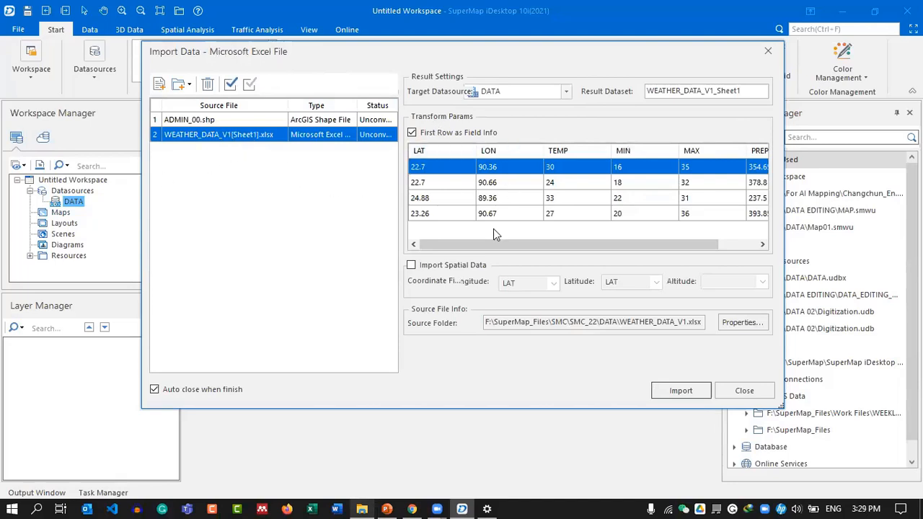
{"action": "left_click_drag", "start_coordinate": [544, 245], "coordinate": [566, 243]}
{"action": "left_click", "coordinate": [414, 265]}
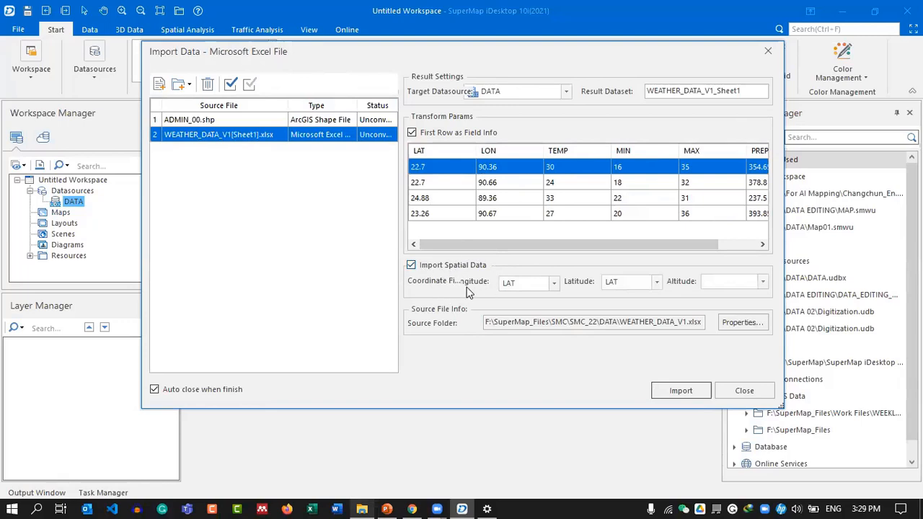
{"action": "left_click", "coordinate": [554, 283]}
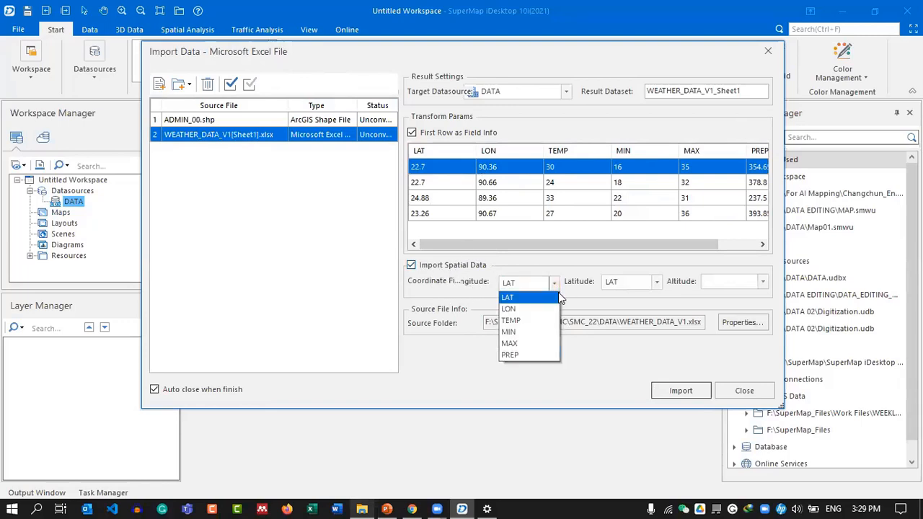
{"action": "left_click", "coordinate": [520, 309]}
{"action": "left_click", "coordinate": [657, 282]}
{"action": "left_click", "coordinate": [632, 297]}
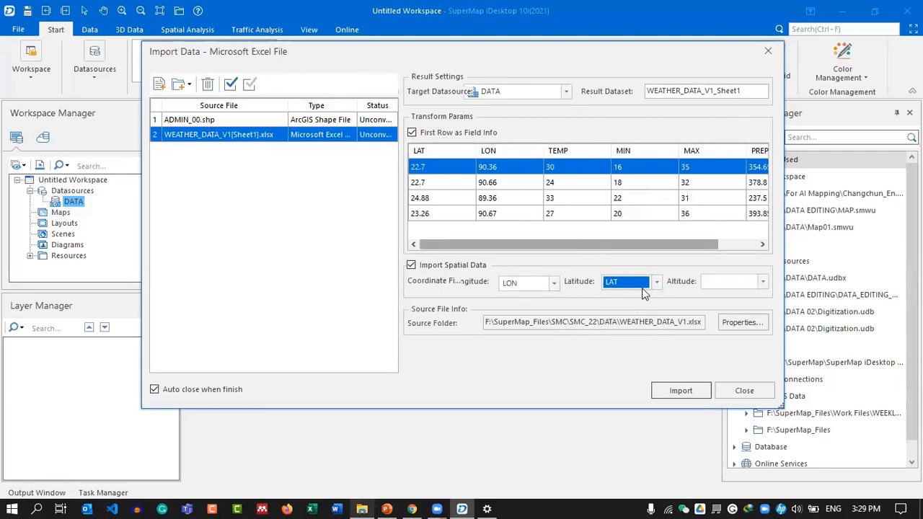
{"action": "left_click_drag", "start_coordinate": [566, 248], "coordinate": [476, 243]}
Rename the results WEATHER_DATA and ADMIN, then run the import.
{"action": "left_click", "coordinate": [711, 91]}
{"action": "left_click_drag", "start_coordinate": [705, 91], "coordinate": [771, 98]}
{"action": "key", "text": "BackSpace"}
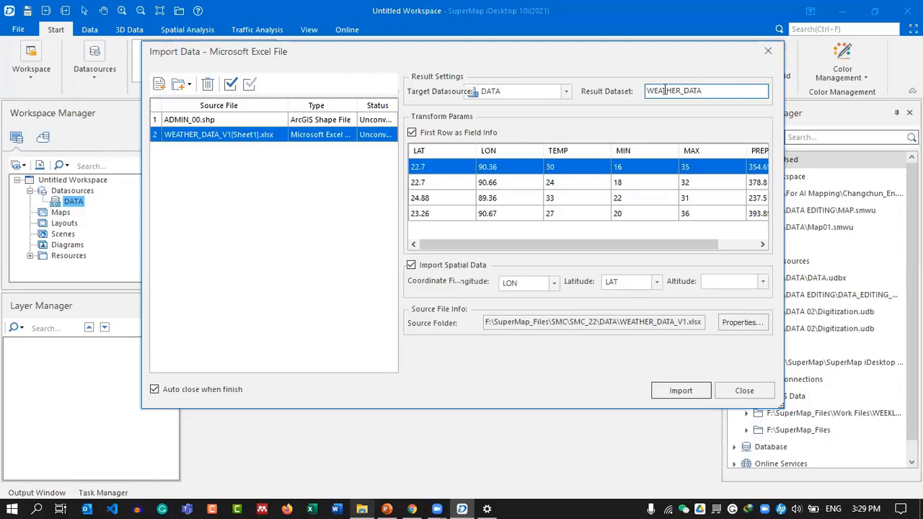
{"action": "left_click", "coordinate": [230, 121]}
{"action": "left_click_drag", "start_coordinate": [683, 91], "coordinate": [671, 92]}
{"action": "key", "text": "BackSpace"}
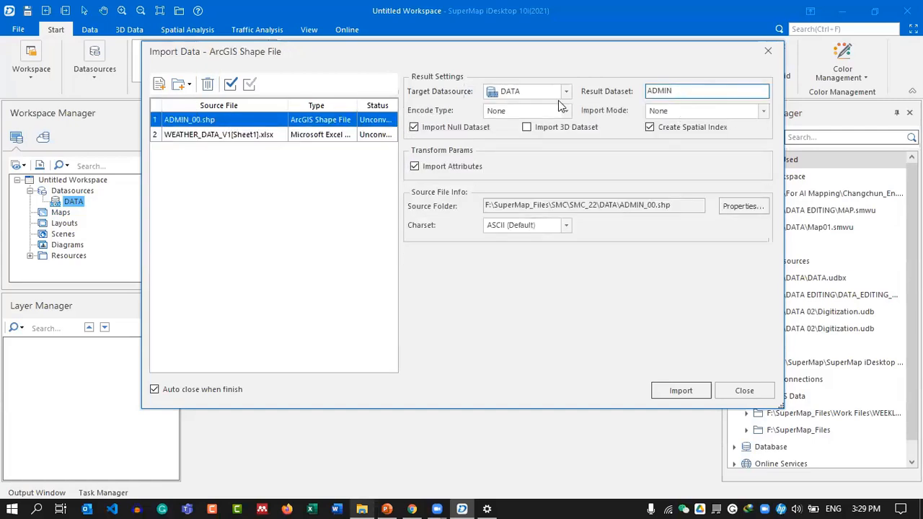
{"action": "left_click", "coordinate": [238, 135]}
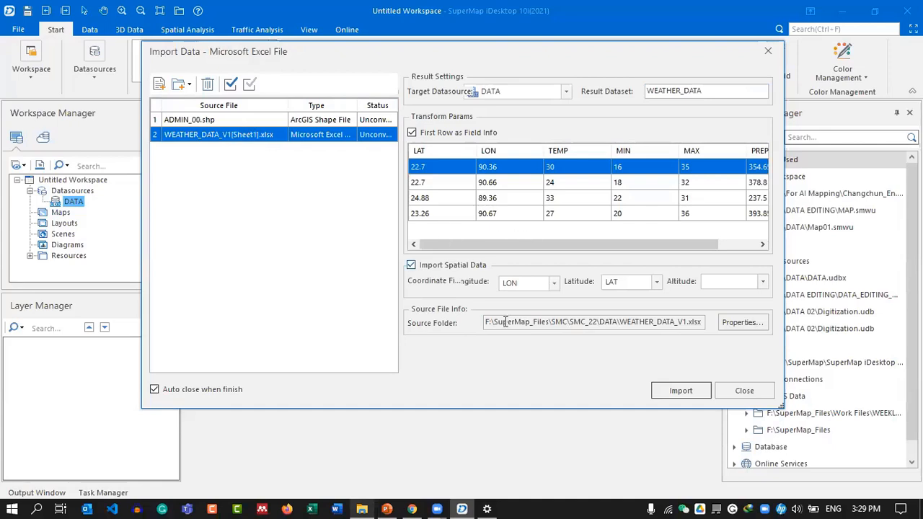
{"action": "left_click", "coordinate": [674, 396]}
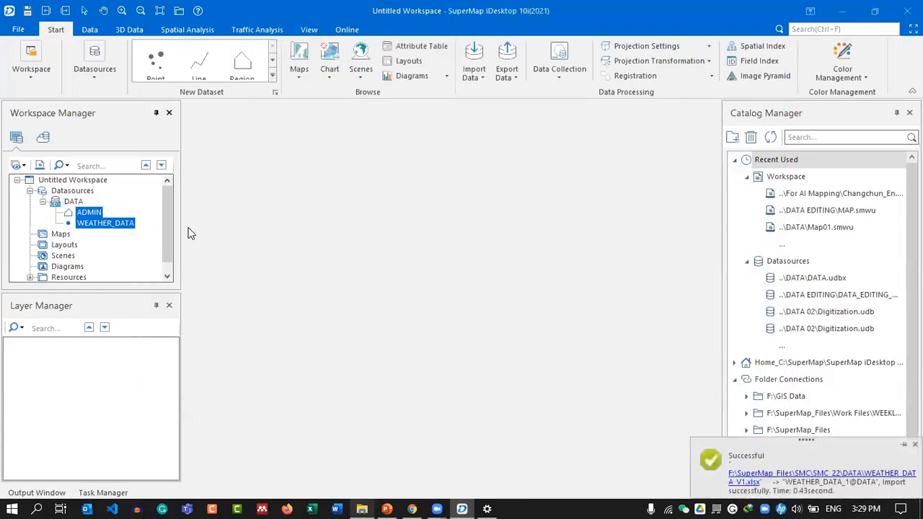
Display the WEATHER_DATA dataset in a new map.
{"action": "left_click", "coordinate": [109, 224]}
{"action": "right_click", "coordinate": [94, 228]}
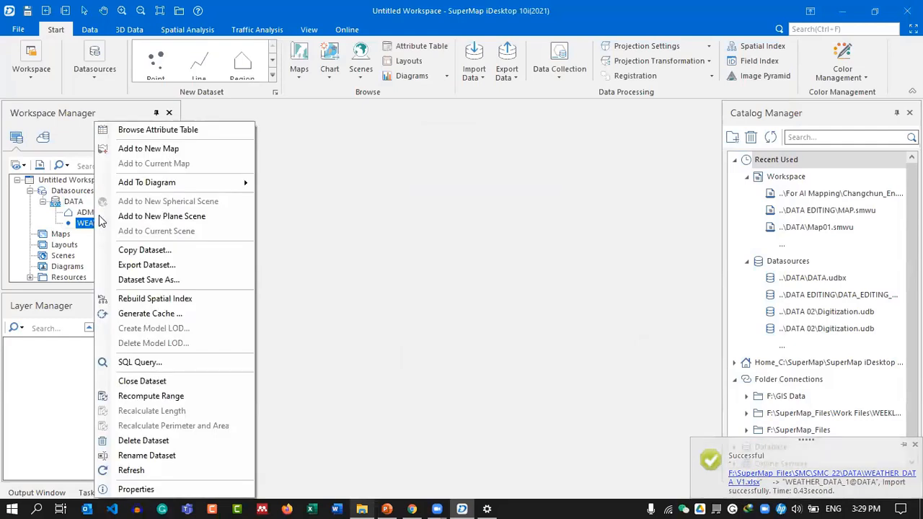
{"action": "left_click", "coordinate": [186, 148]}
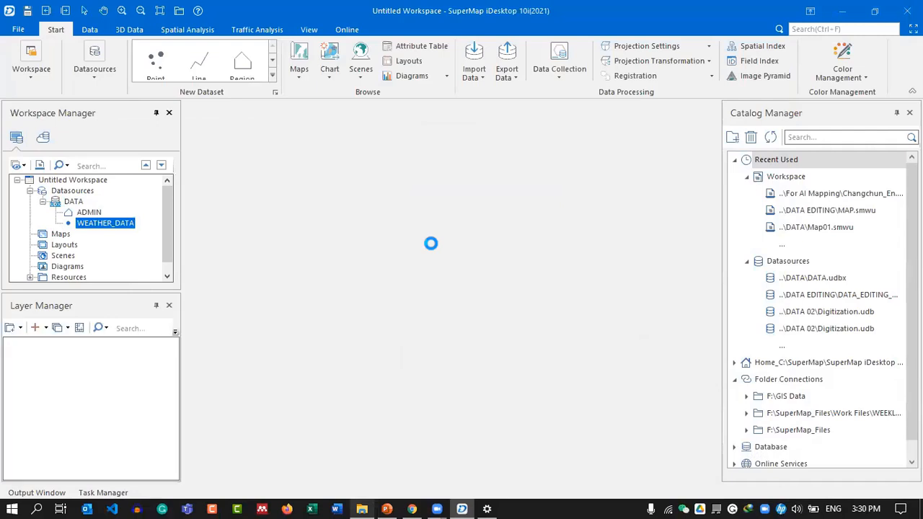
Add the ADMIN boundary beneath the weather points layer and centre Bangladesh in view.
{"action": "scroll", "coordinate": [418, 257], "scroll_direction": "down", "scroll_amount": 1}
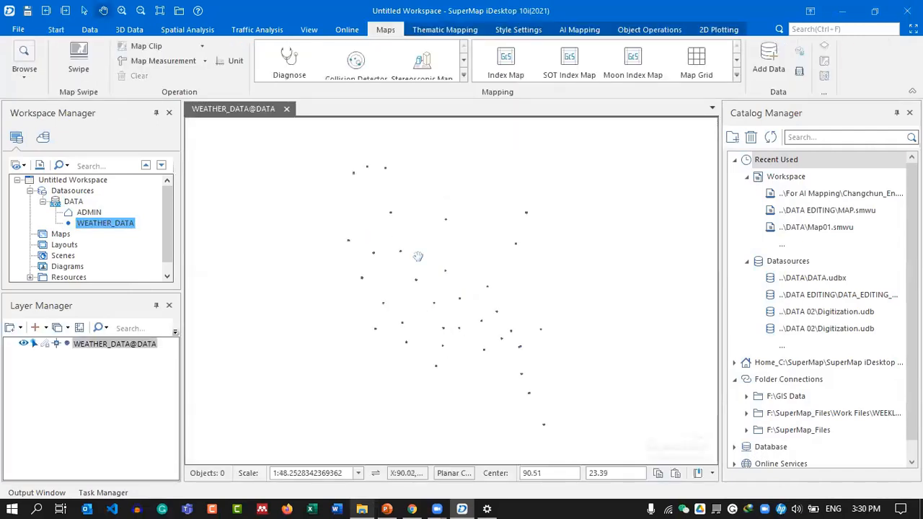
{"action": "left_click", "coordinate": [90, 213]}
{"action": "left_click_drag", "start_coordinate": [84, 219], "coordinate": [363, 286]}
{"action": "left_click_drag", "start_coordinate": [98, 345], "coordinate": [105, 366]}
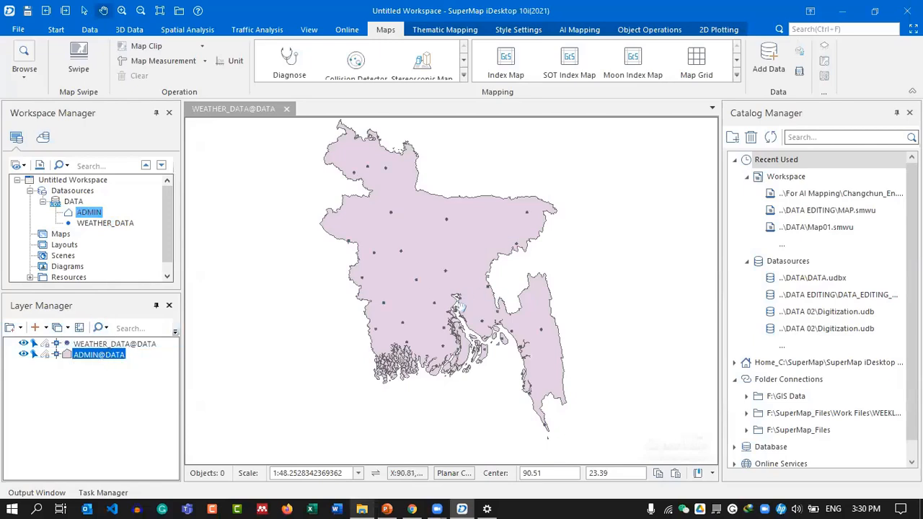
{"action": "left_click_drag", "start_coordinate": [461, 307], "coordinate": [463, 320]}
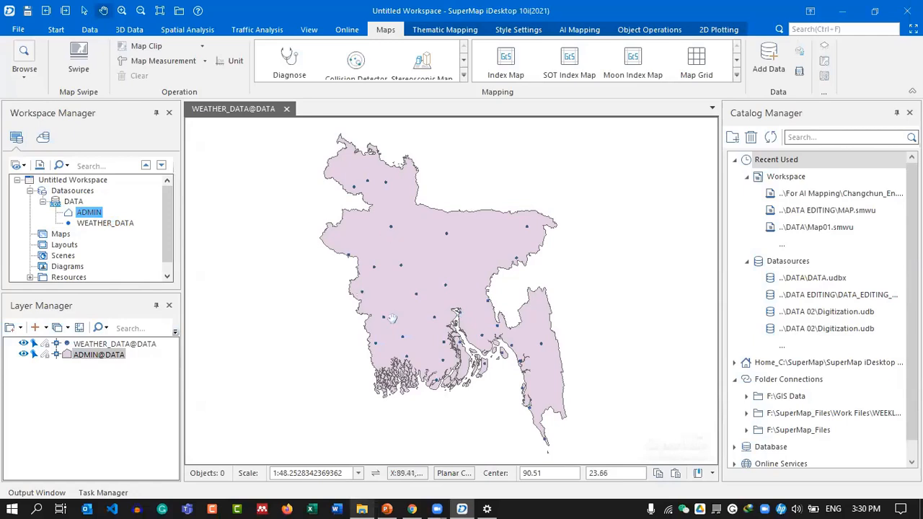
{"action": "left_click_drag", "start_coordinate": [403, 262], "coordinate": [410, 254]}
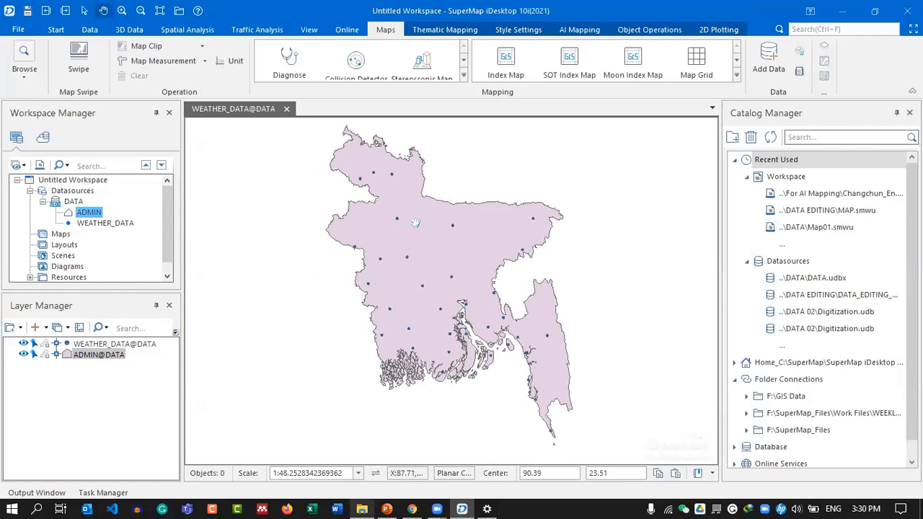
{"action": "left_click", "coordinate": [105, 344]}
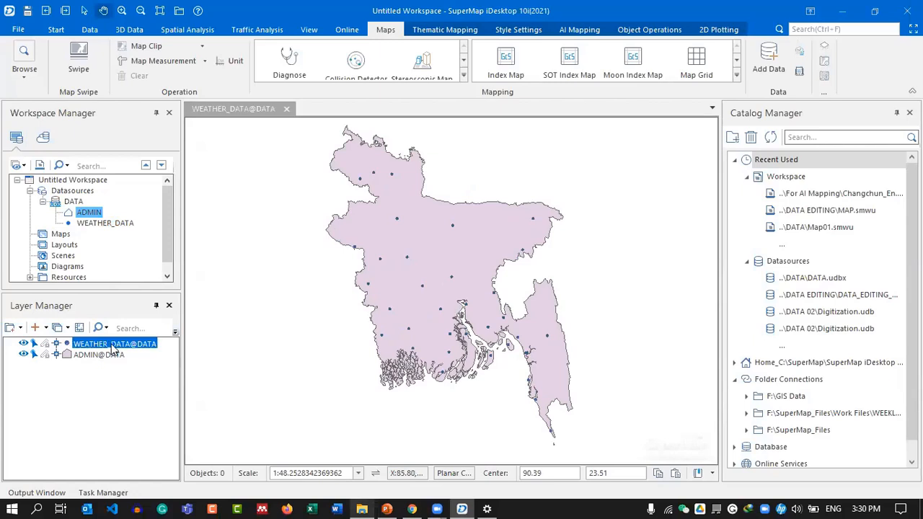
Give the WEATHER_DATA points the square System 0 symbol, replacing the Province symbol tried first.
{"action": "right_click", "coordinate": [113, 348]}
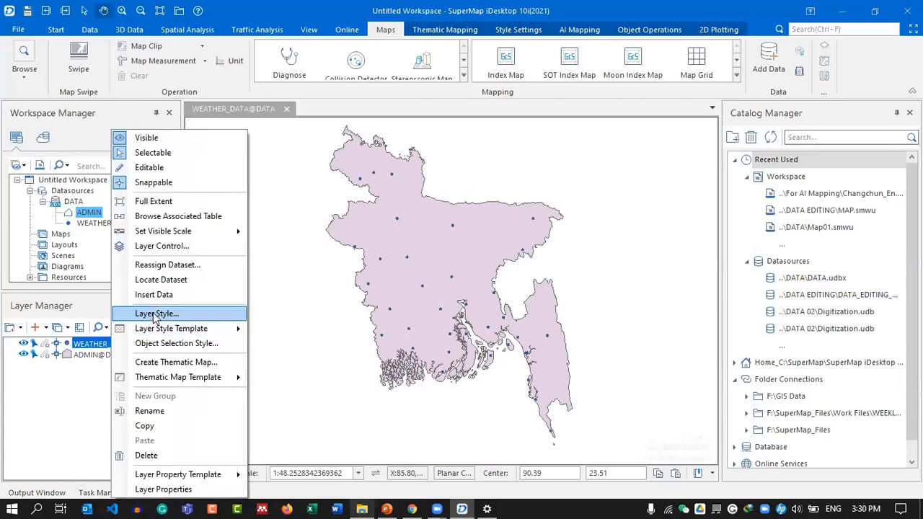
{"action": "left_click", "coordinate": [154, 314]}
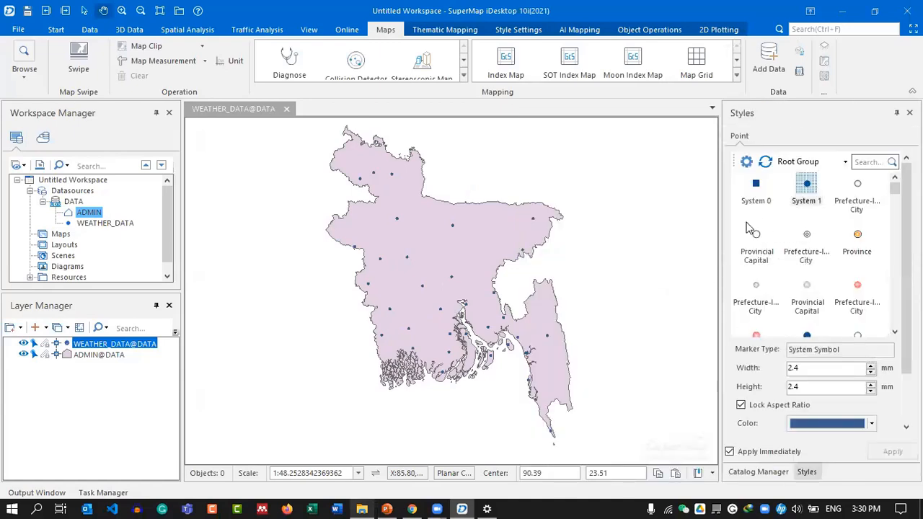
{"action": "left_click", "coordinate": [857, 236]}
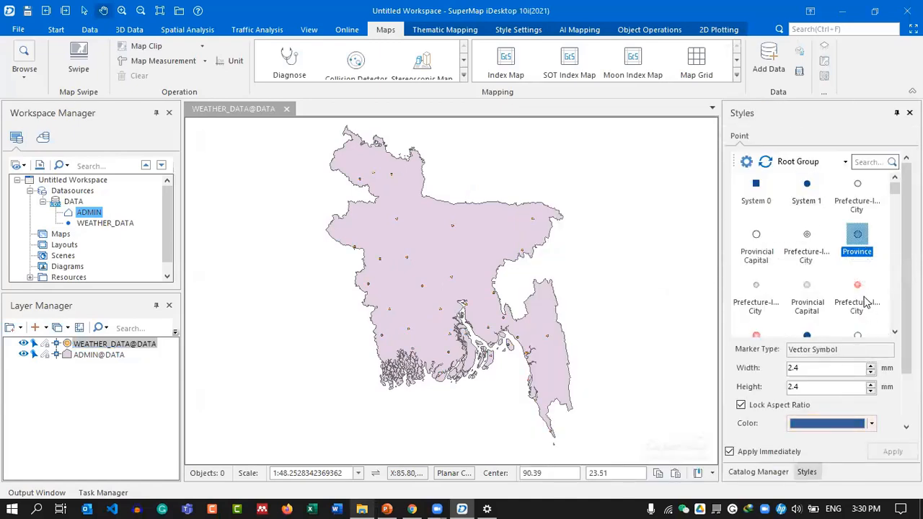
{"action": "left_click", "coordinate": [755, 186]}
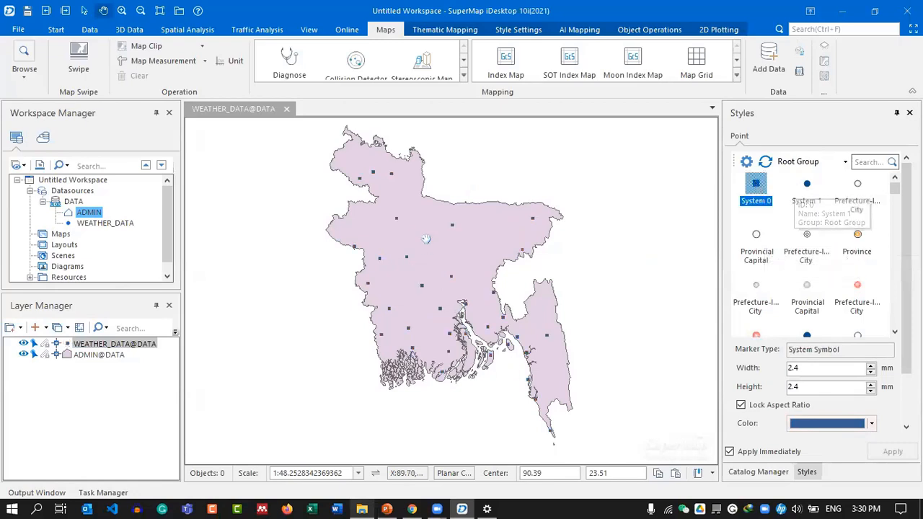
{"action": "left_click_drag", "start_coordinate": [408, 237], "coordinate": [398, 242]}
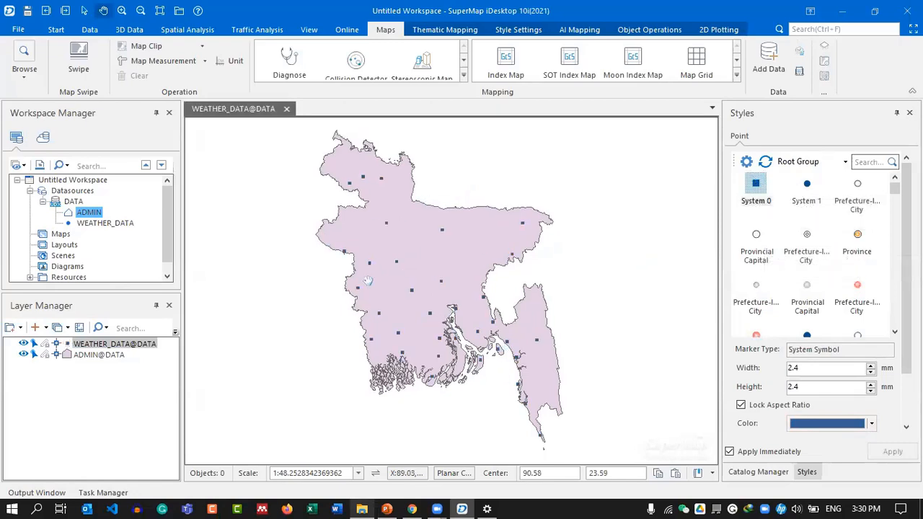
{"action": "left_click", "coordinate": [89, 223]}
{"action": "right_click", "coordinate": [107, 225]}
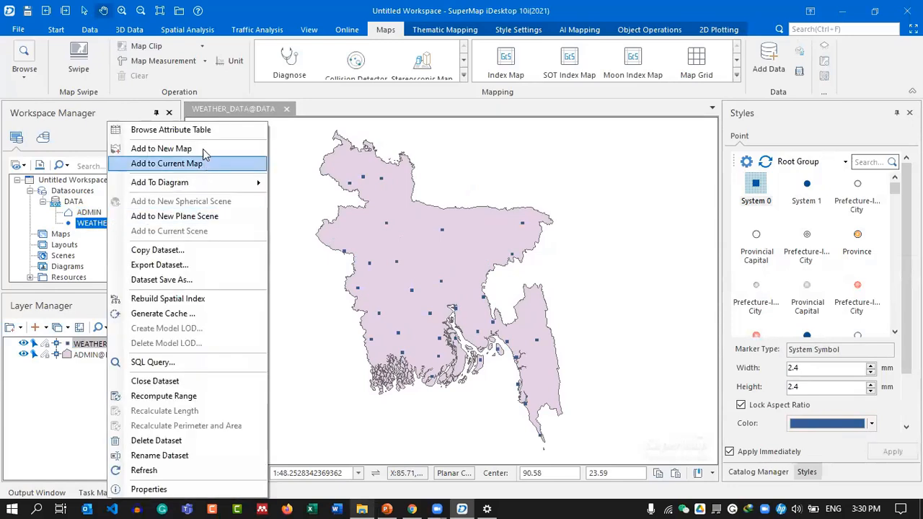
{"action": "right_click", "coordinate": [91, 228]}
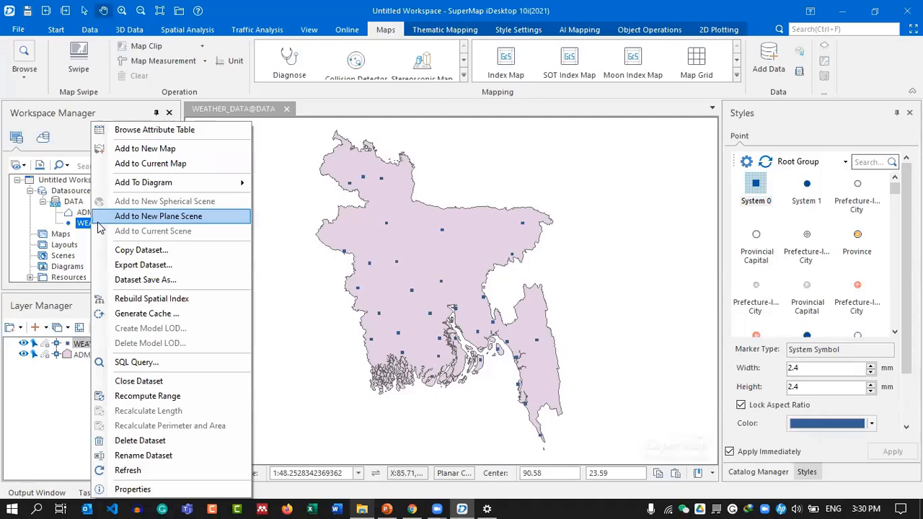
{"action": "left_click", "coordinate": [196, 131]}
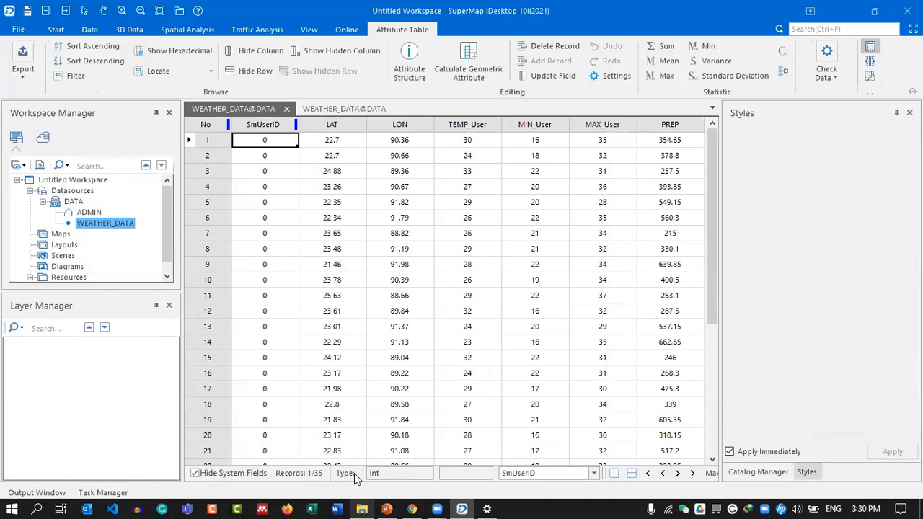
{"action": "left_click", "coordinate": [332, 124]}
{"action": "left_click", "coordinate": [485, 123]}
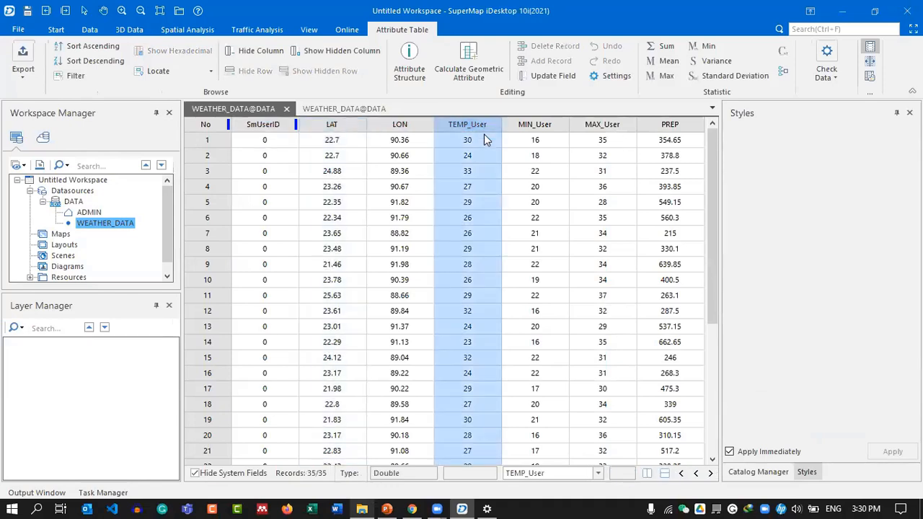
{"action": "left_click", "coordinate": [535, 124]}
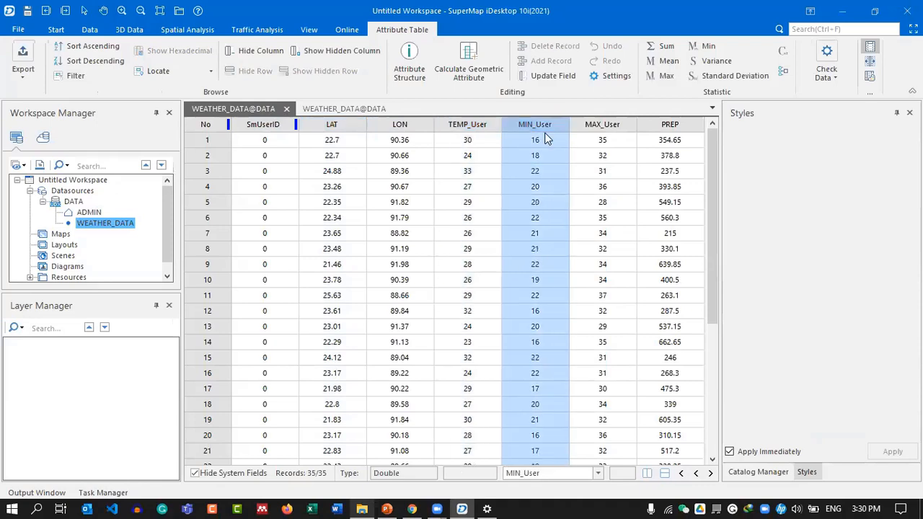
{"action": "left_click", "coordinate": [616, 133]}
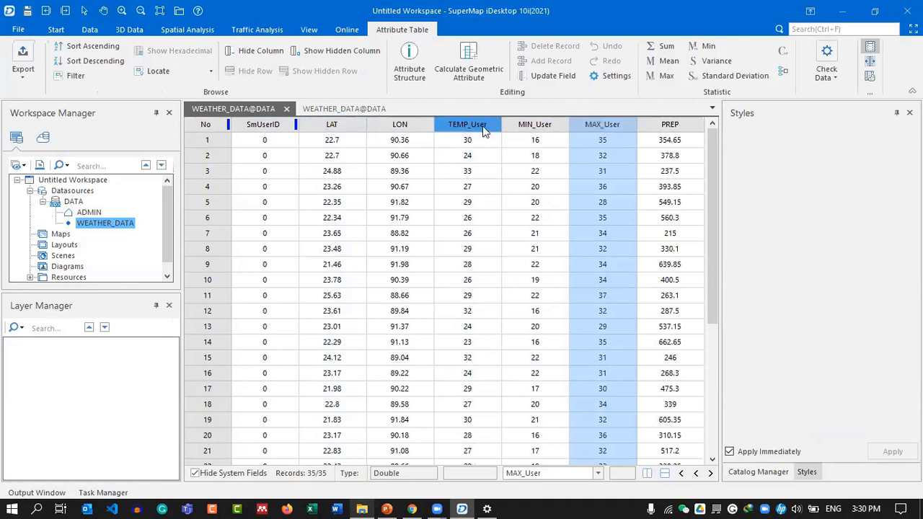
{"action": "left_click", "coordinate": [534, 126]}
{"action": "left_click", "coordinate": [609, 128]}
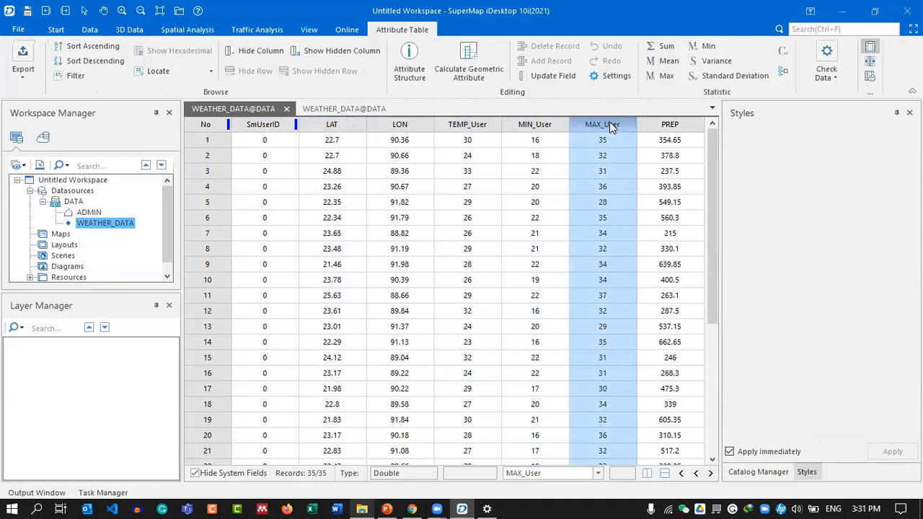
{"action": "left_click", "coordinate": [667, 128]}
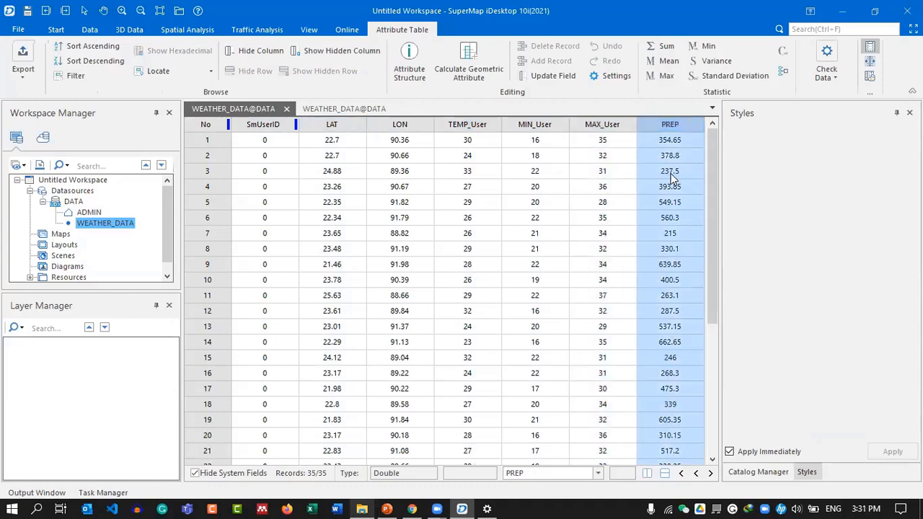
{"action": "left_click_drag", "start_coordinate": [710, 267], "coordinate": [698, 141]}
{"action": "left_click", "coordinate": [286, 108]}
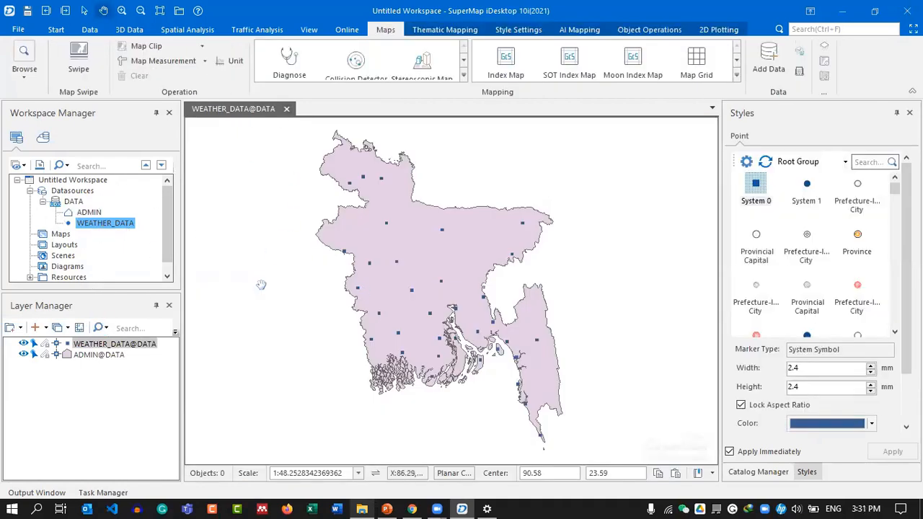
{"action": "left_click", "coordinate": [388, 504]}
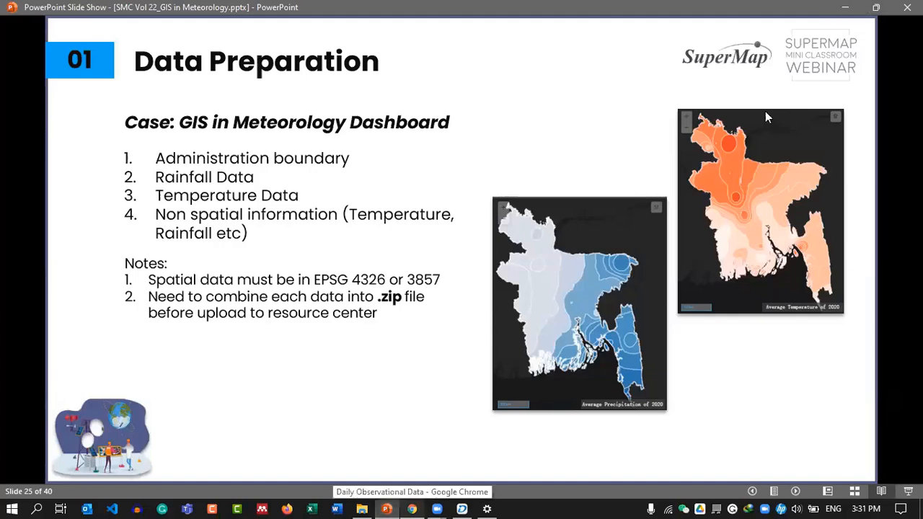
{"action": "key", "text": "alt+Tab"}
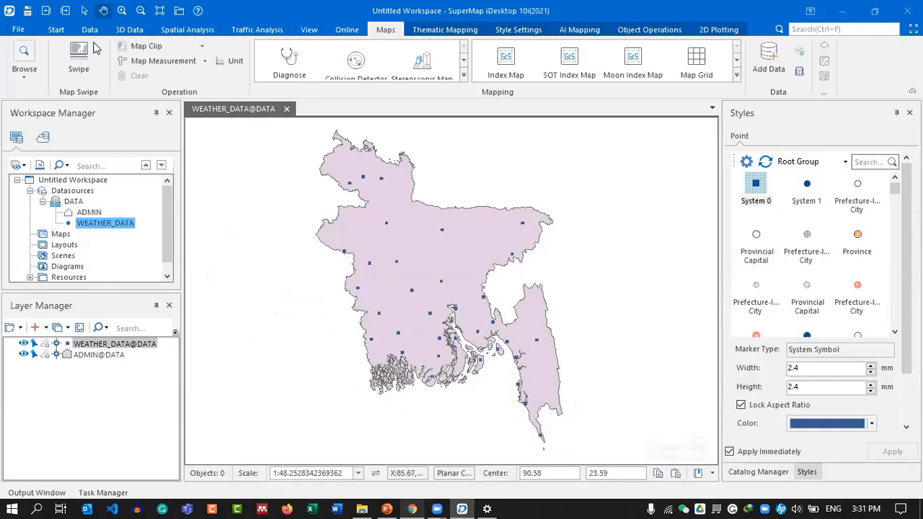
Open Interpolation analysis and choose Inverse Distance Weighted.
{"action": "left_click", "coordinate": [64, 33]}
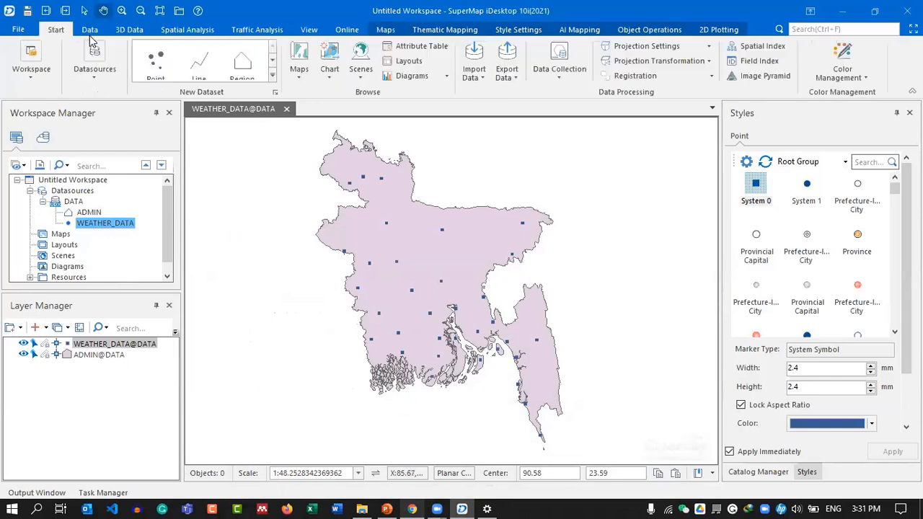
{"action": "left_click", "coordinate": [187, 30]}
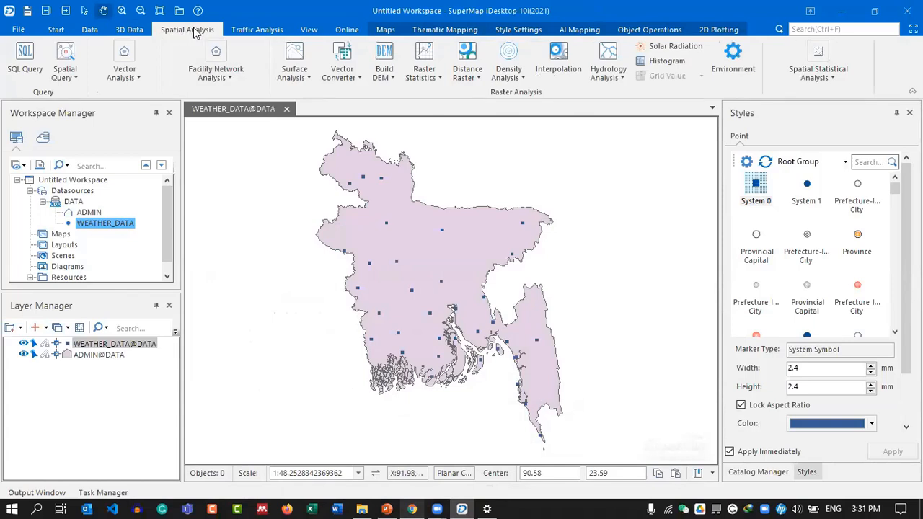
{"action": "left_click", "coordinate": [565, 64]}
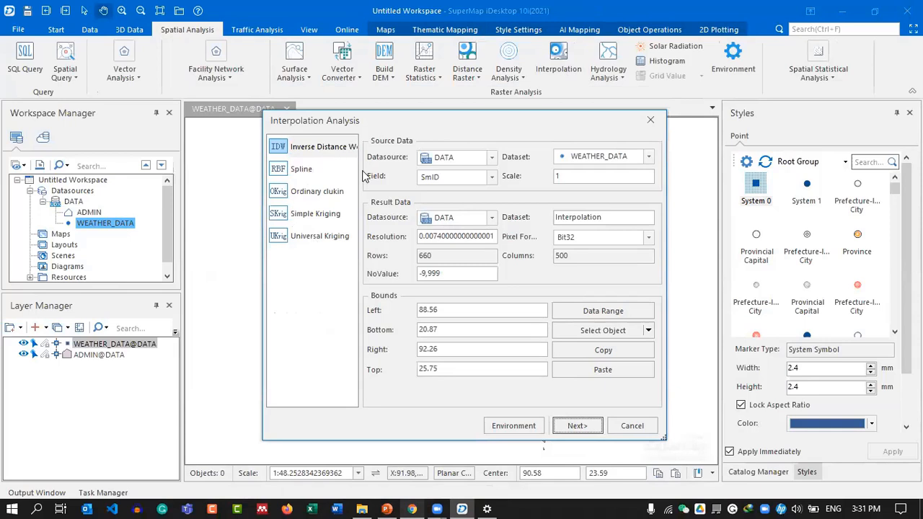
{"action": "left_click", "coordinate": [310, 147]}
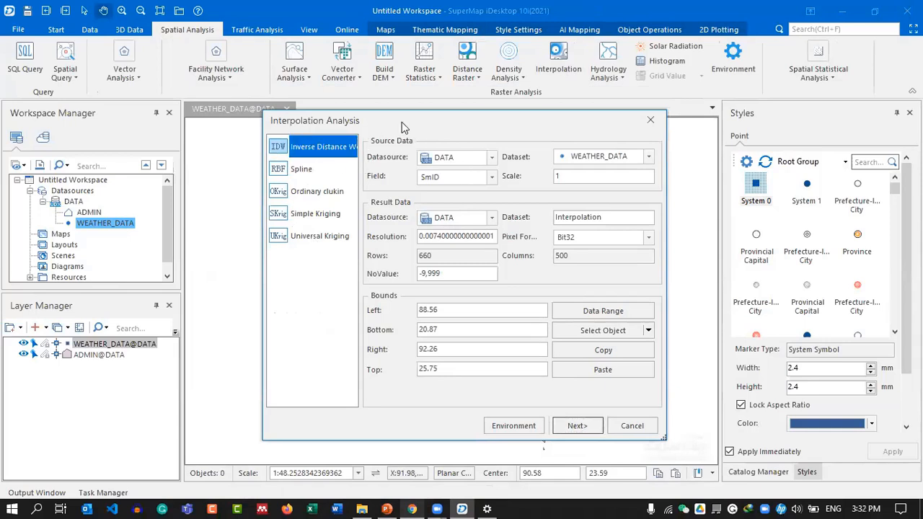
{"action": "left_click_drag", "start_coordinate": [401, 122], "coordinate": [399, 106]}
Interpolate WEATHER_DATA's TEMP_User field into the Interpolation_Temp raster with default IDW parameters.
{"action": "left_click", "coordinate": [646, 141]}
{"action": "left_click", "coordinate": [626, 153]}
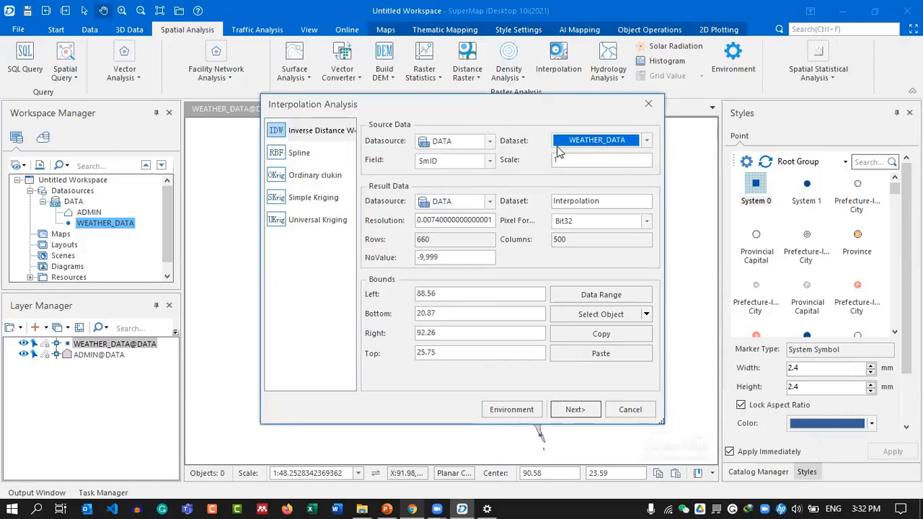
{"action": "left_click", "coordinate": [427, 163]}
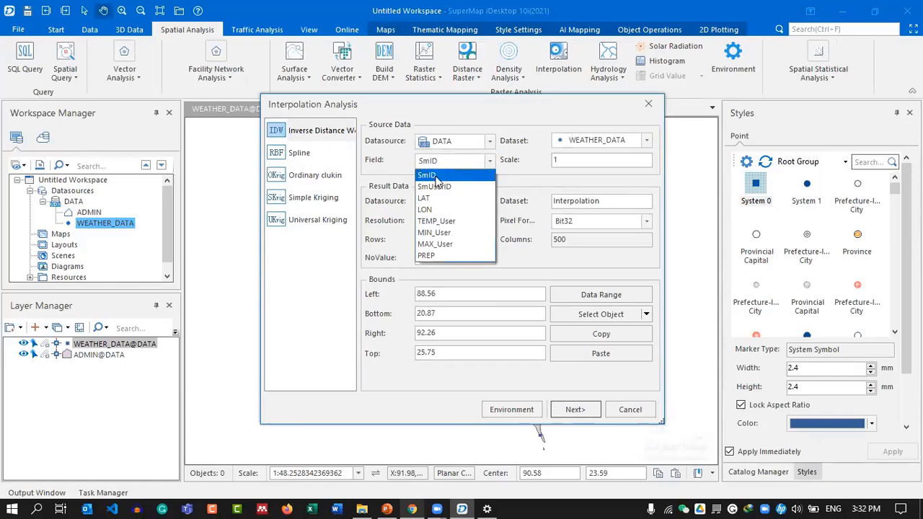
{"action": "left_click", "coordinate": [447, 222]}
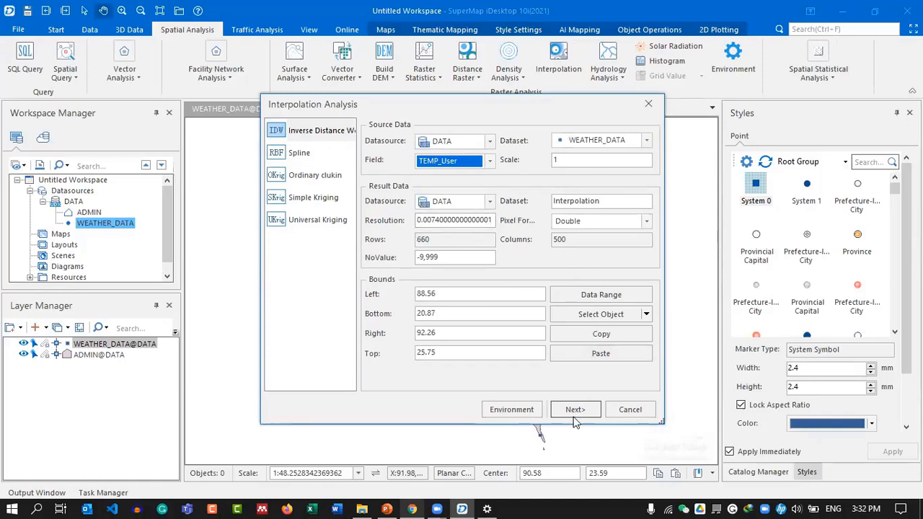
{"action": "left_click", "coordinate": [597, 201]}
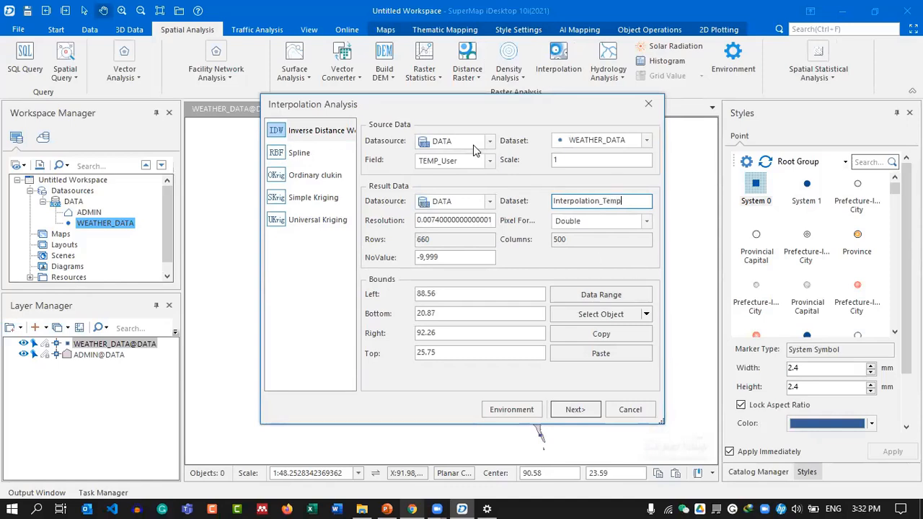
{"action": "left_click", "coordinate": [573, 408]}
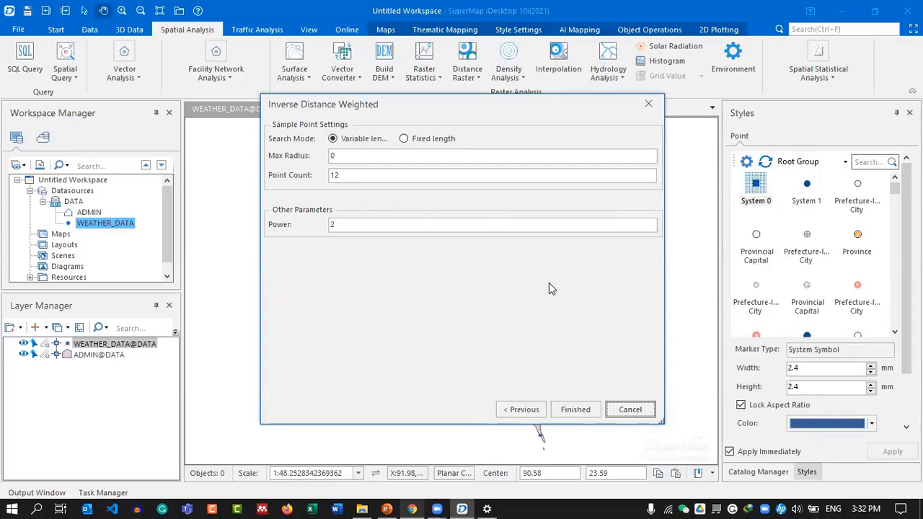
{"action": "left_click", "coordinate": [580, 411]}
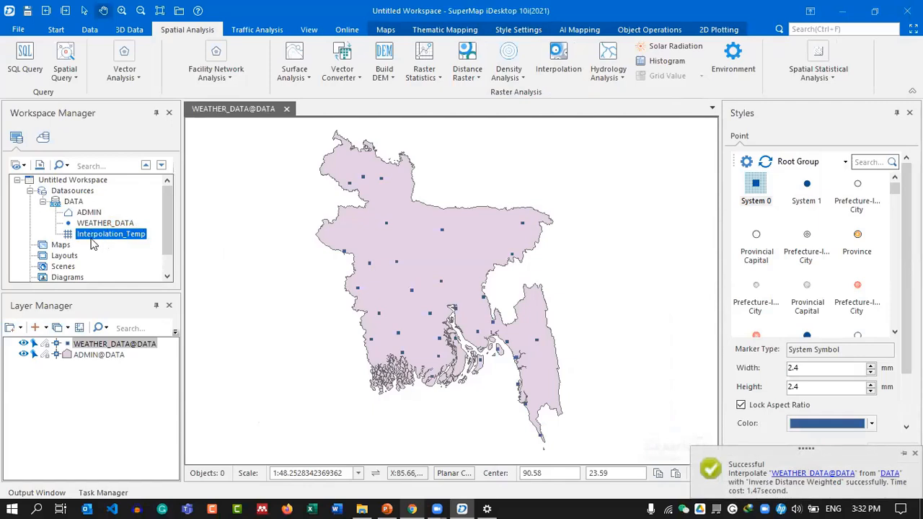
Preview the Interpolation_Temp raster with pyramids built, then delete the dataset from DATA.
{"action": "double_click", "coordinate": [86, 235]}
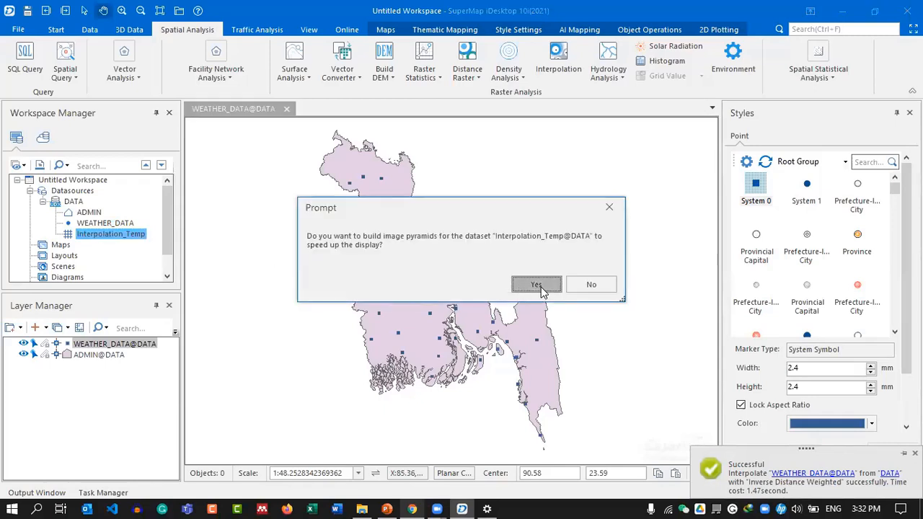
{"action": "left_click", "coordinate": [540, 286]}
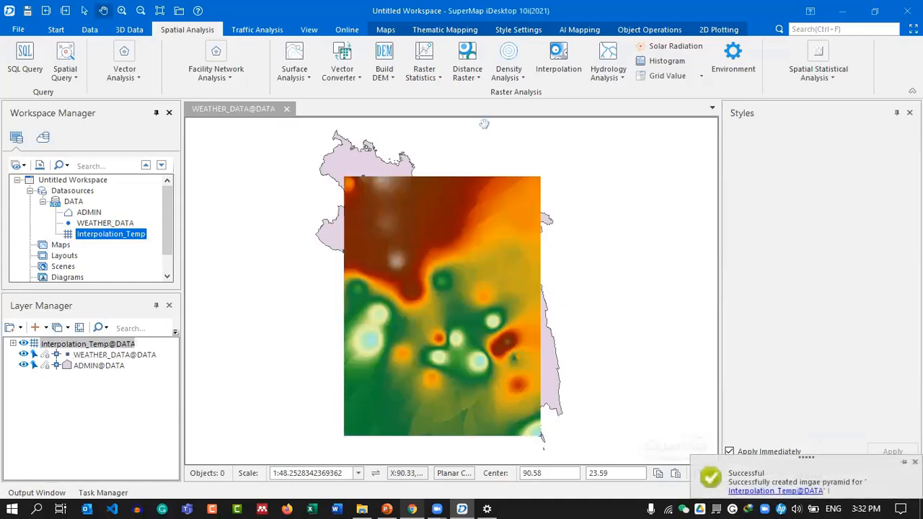
{"action": "right_click", "coordinate": [119, 240]}
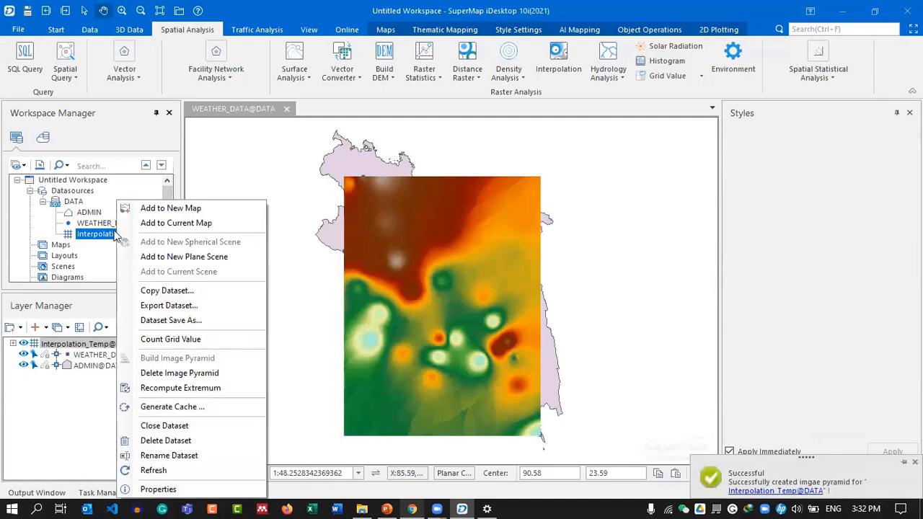
{"action": "left_click", "coordinate": [189, 441]}
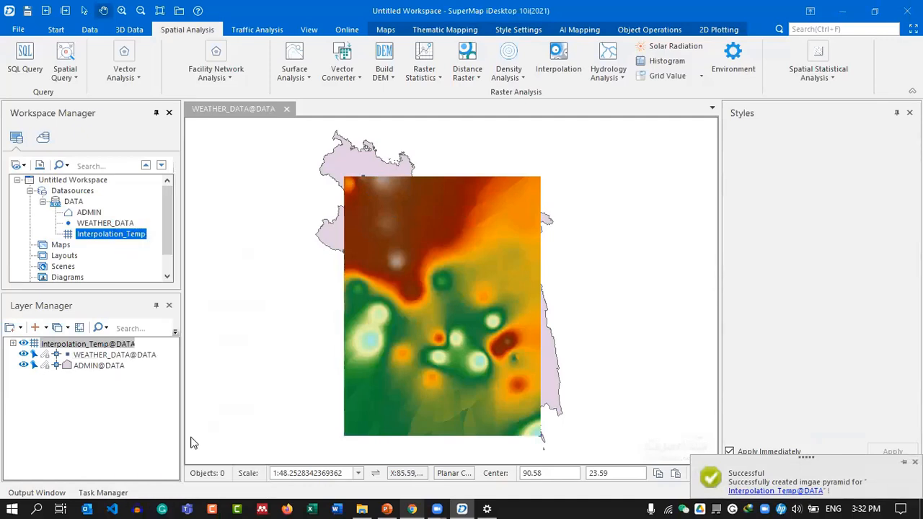
{"action": "left_click", "coordinate": [488, 298]}
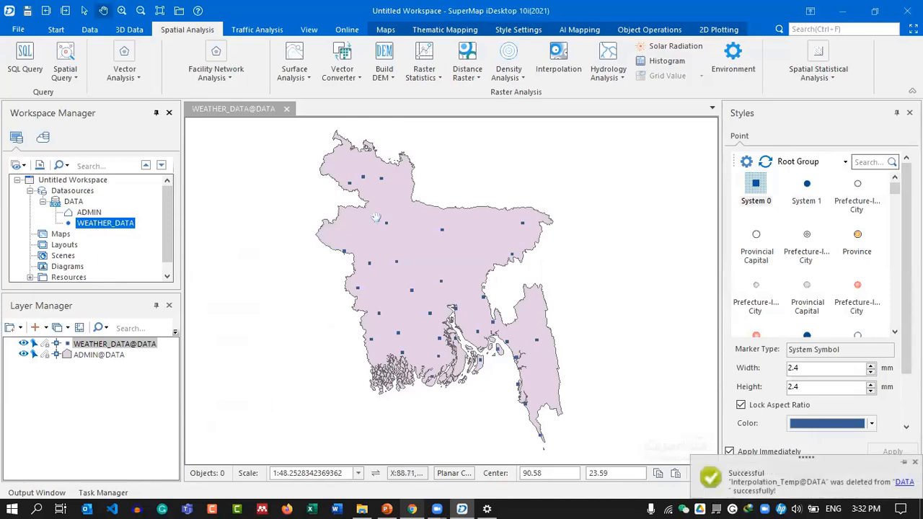
Set up interpolation on the TEMP_User field with the result named Interpolation_Temp.
{"action": "left_click", "coordinate": [557, 61]}
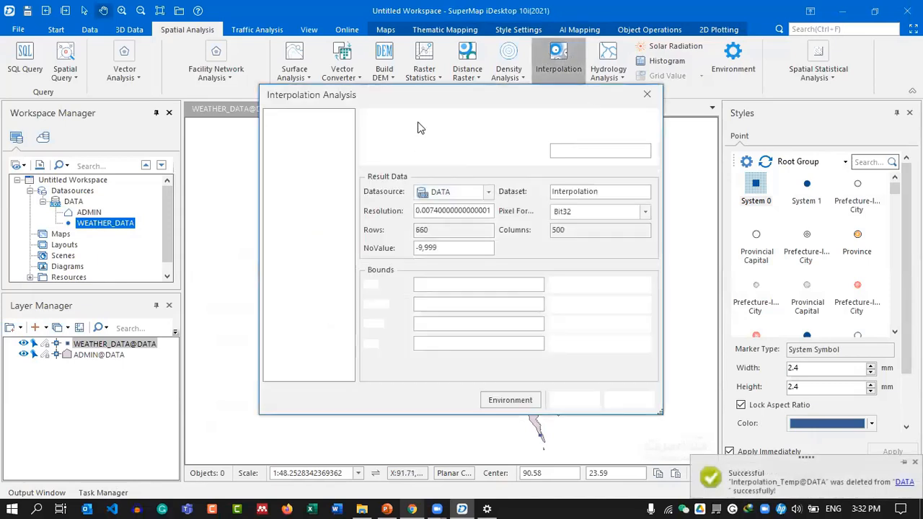
{"action": "left_click", "coordinate": [458, 151]}
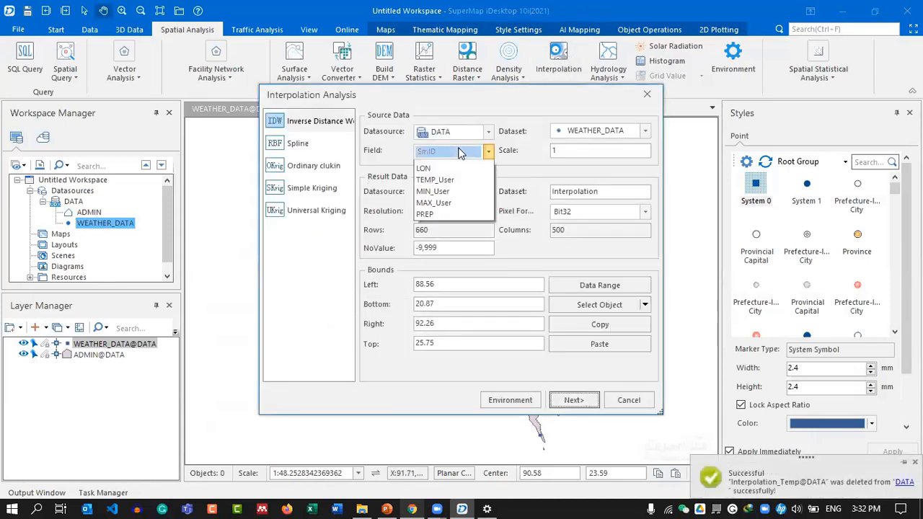
{"action": "left_click", "coordinate": [433, 211]}
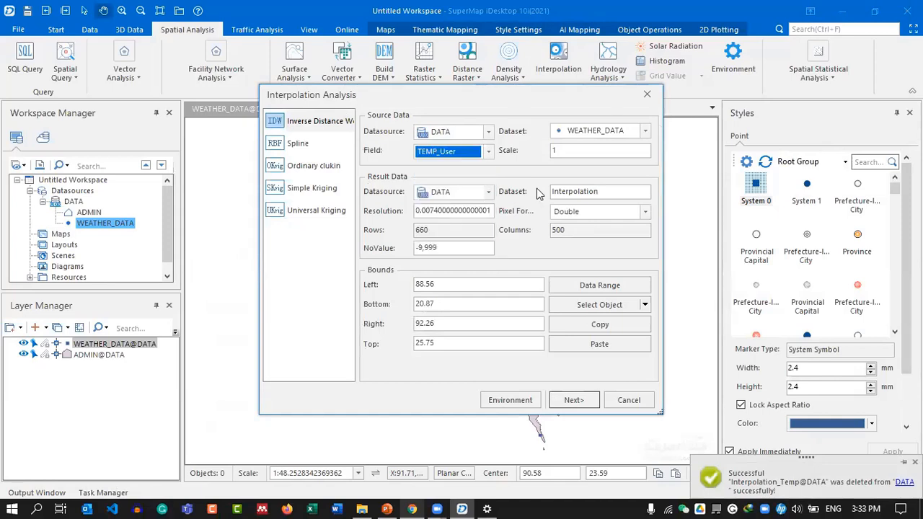
{"action": "left_click", "coordinate": [604, 194]}
{"action": "type", "text": "_Temp"}
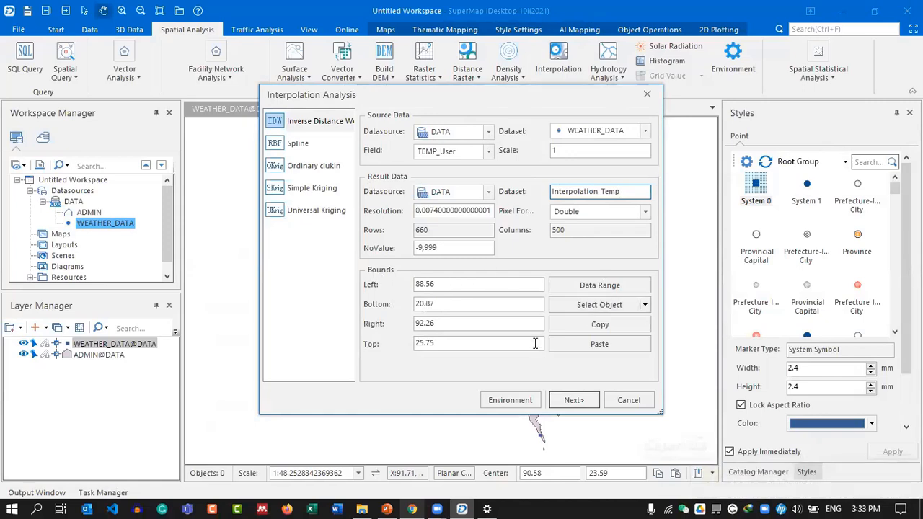
{"action": "mouse_move", "coordinate": [425, 95]}
{"action": "left_mouse_down"}
{"action": "mouse_move", "coordinate": [507, 123]}
{"action": "mouse_move", "coordinate": [638, 114]}
{"action": "mouse_move", "coordinate": [638, 69]}
{"action": "mouse_move", "coordinate": [608, 72]}
{"action": "left_mouse_up"}
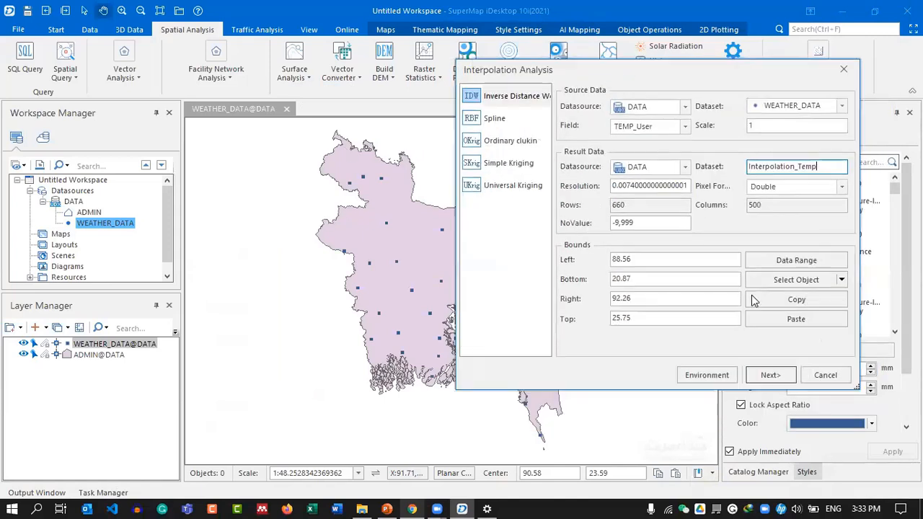
Bound the interpolation to the country region and run the IDW interpolation.
{"action": "left_click", "coordinate": [816, 281]}
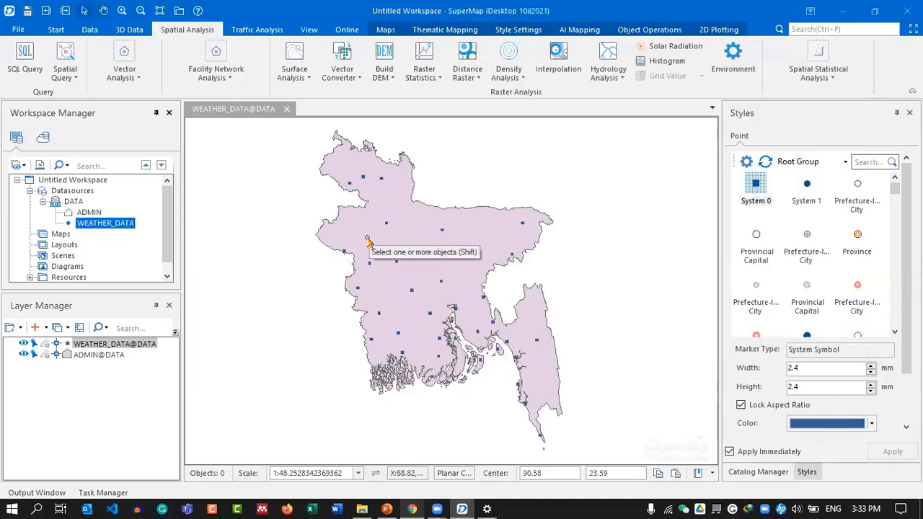
{"action": "left_click", "coordinate": [368, 240]}
{"action": "right_click", "coordinate": [368, 240]}
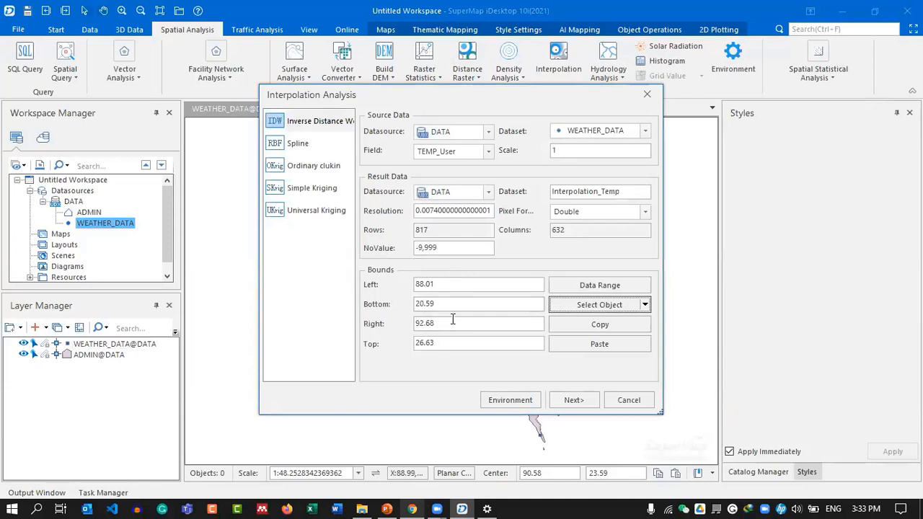
{"action": "left_click_drag", "start_coordinate": [465, 104], "coordinate": [693, 111]}
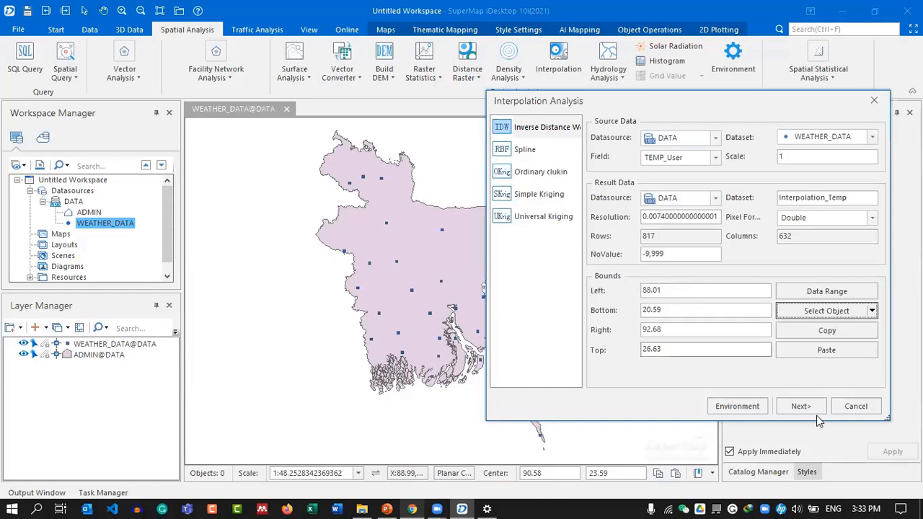
{"action": "left_click", "coordinate": [795, 407]}
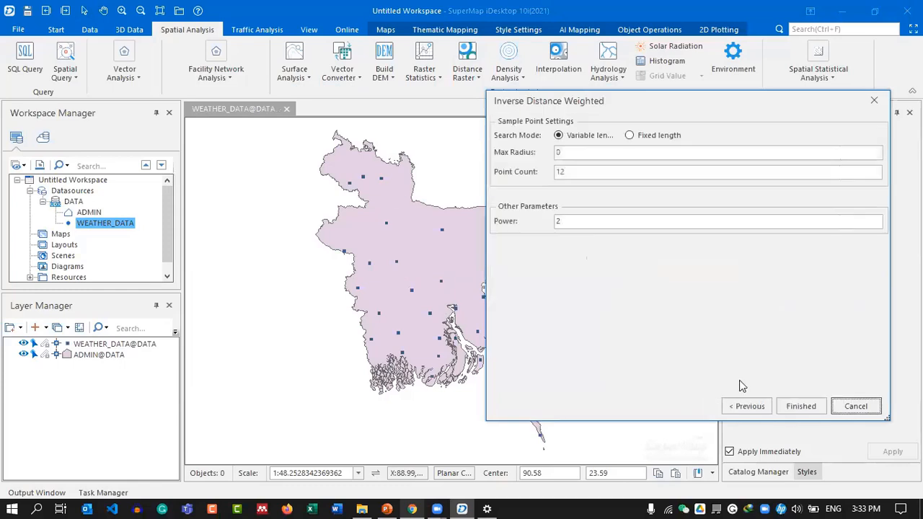
{"action": "left_click", "coordinate": [805, 406]}
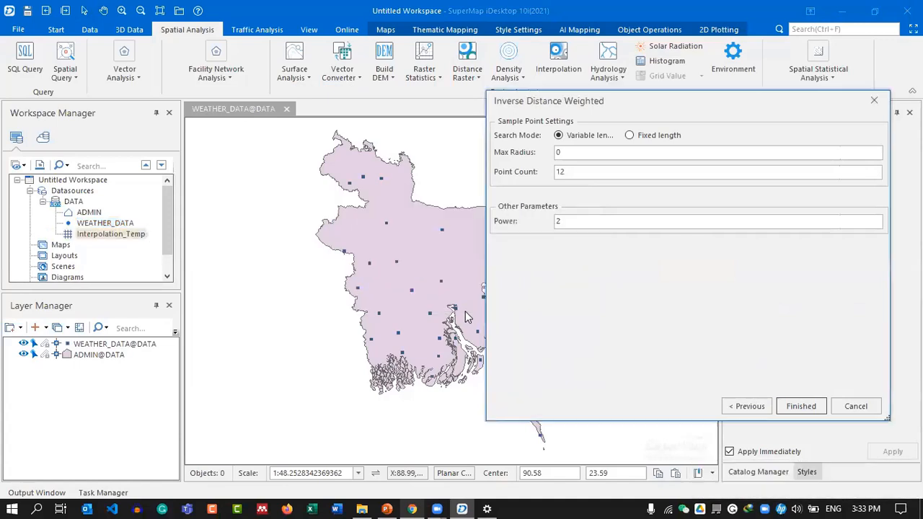
Add Interpolation_Temp to the current map with pyramids, placed below ADMIN@DATA.
{"action": "left_click_drag", "start_coordinate": [92, 232], "coordinate": [313, 233]}
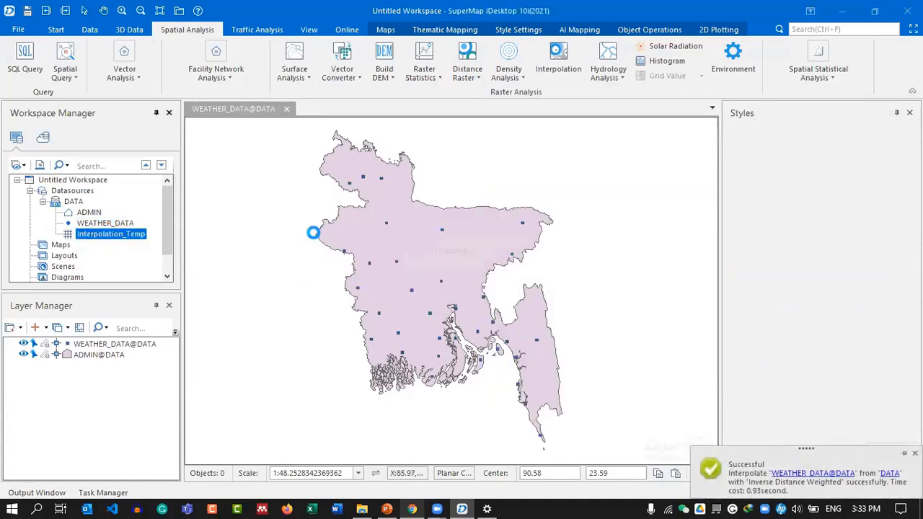
{"action": "left_click", "coordinate": [537, 285]}
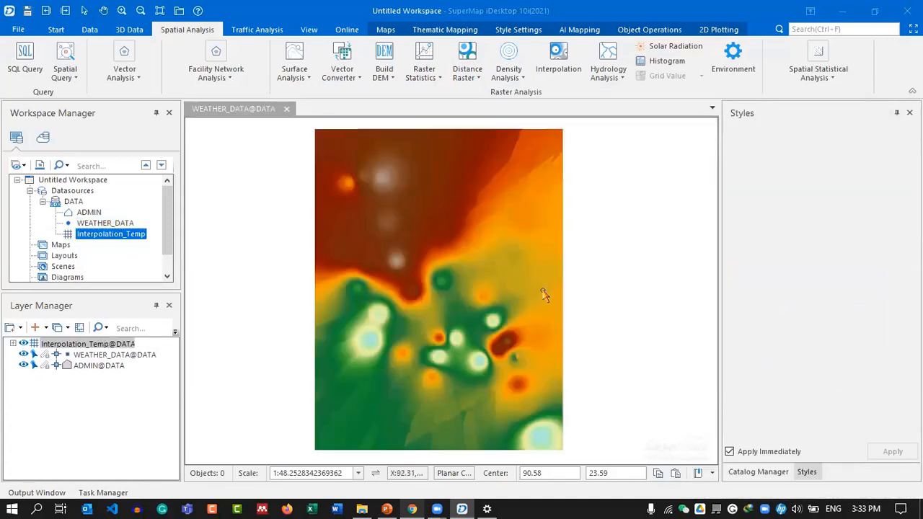
{"action": "left_click_drag", "start_coordinate": [100, 344], "coordinate": [97, 366]}
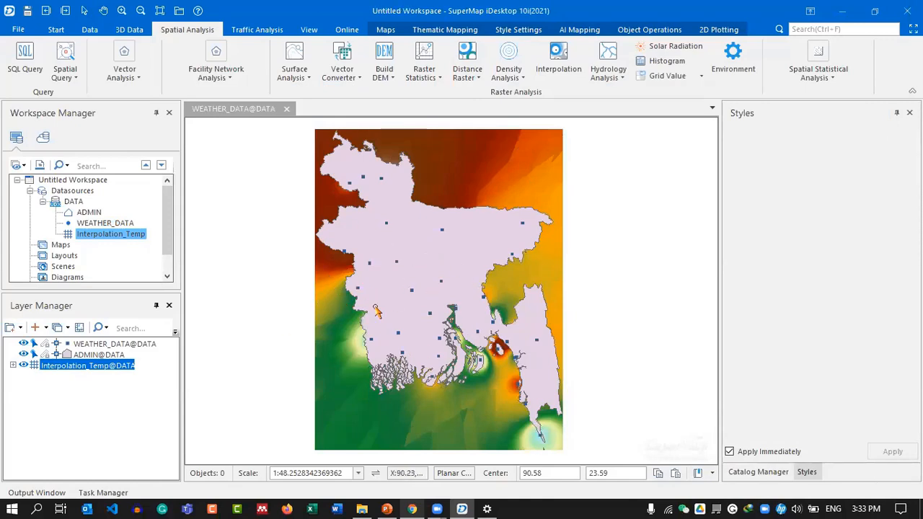
Start a Select Object Area Clip using the country region as the clip boundary.
{"action": "left_click", "coordinate": [389, 32]}
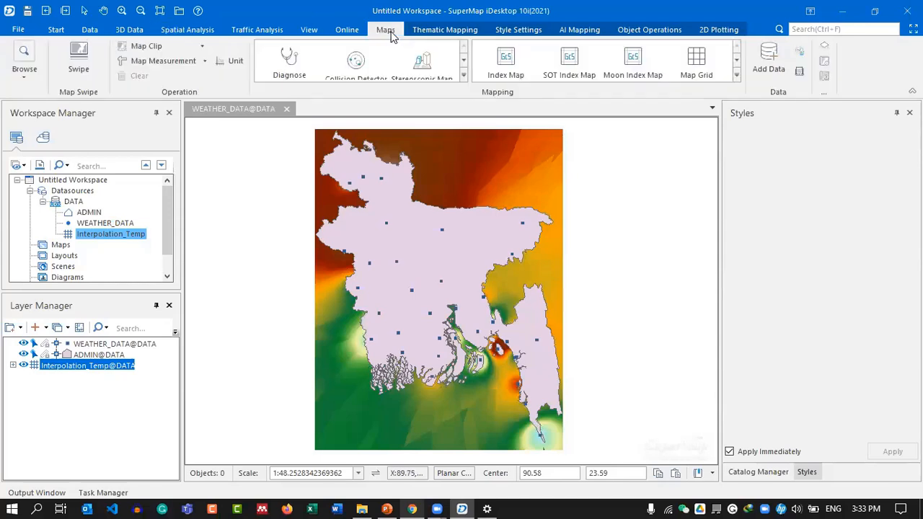
{"action": "left_click", "coordinate": [202, 47]}
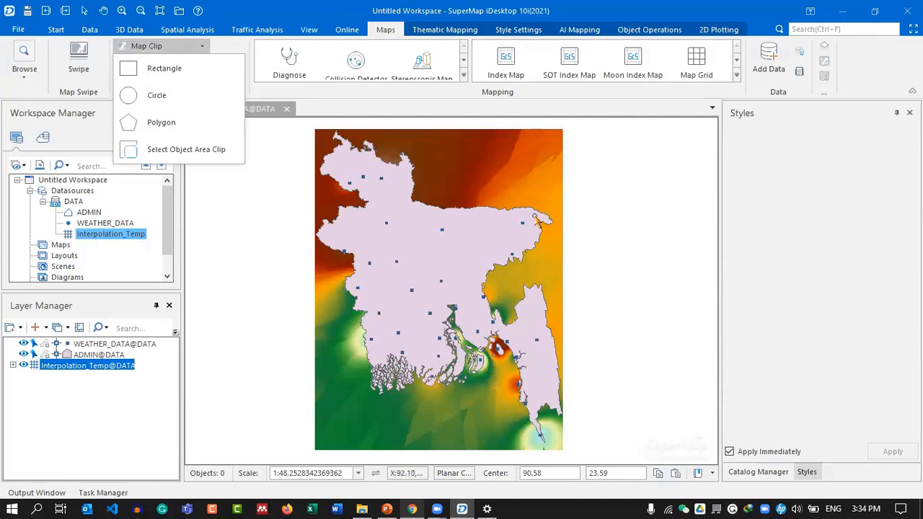
{"action": "left_click", "coordinate": [196, 153]}
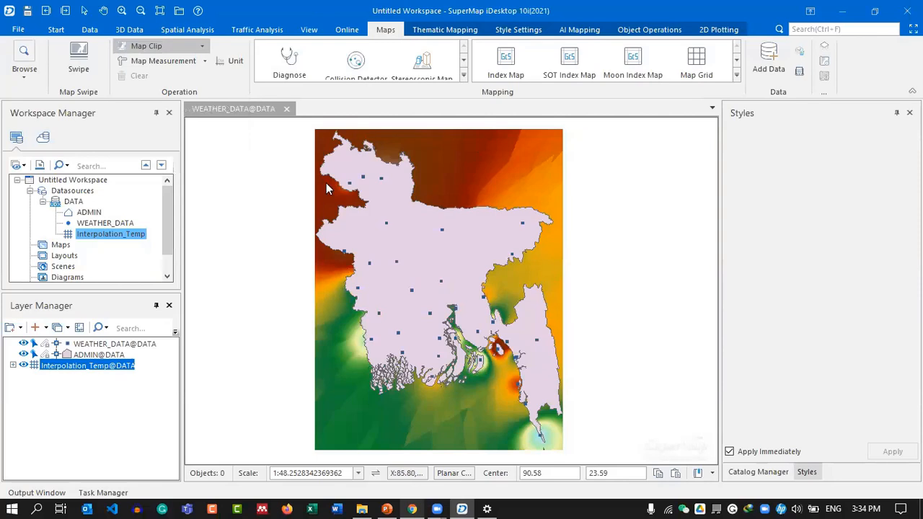
{"action": "left_click", "coordinate": [487, 248]}
{"action": "right_click", "coordinate": [496, 246]}
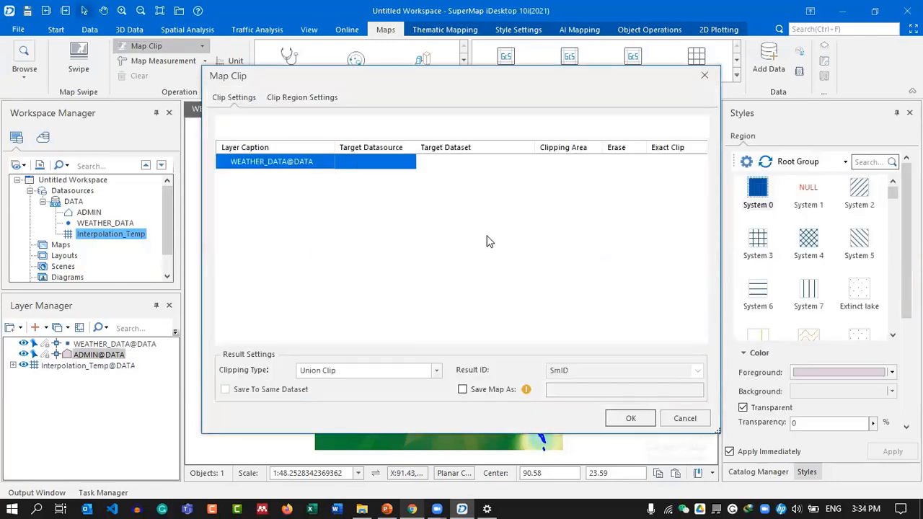
Clip only the raster, keeping the Inside area and naming the output Interpolation_Temp_Clip.
{"action": "left_click_drag", "start_coordinate": [419, 90], "coordinate": [389, 115]}
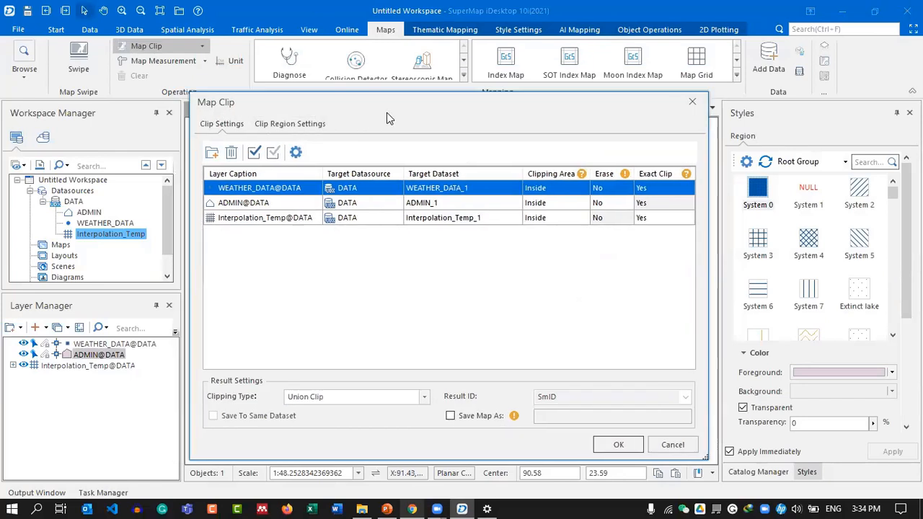
{"action": "left_click", "coordinate": [295, 202]}
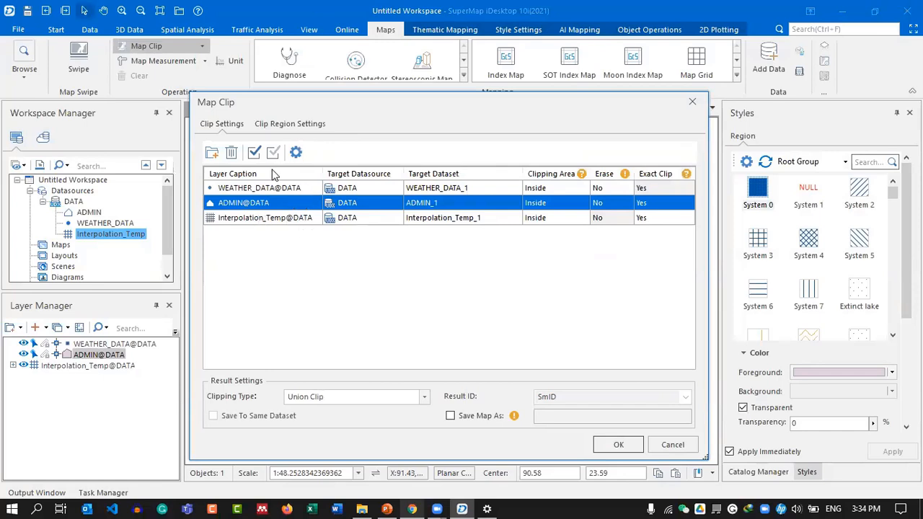
{"action": "left_click", "coordinate": [230, 152]}
{"action": "left_click", "coordinate": [231, 152]}
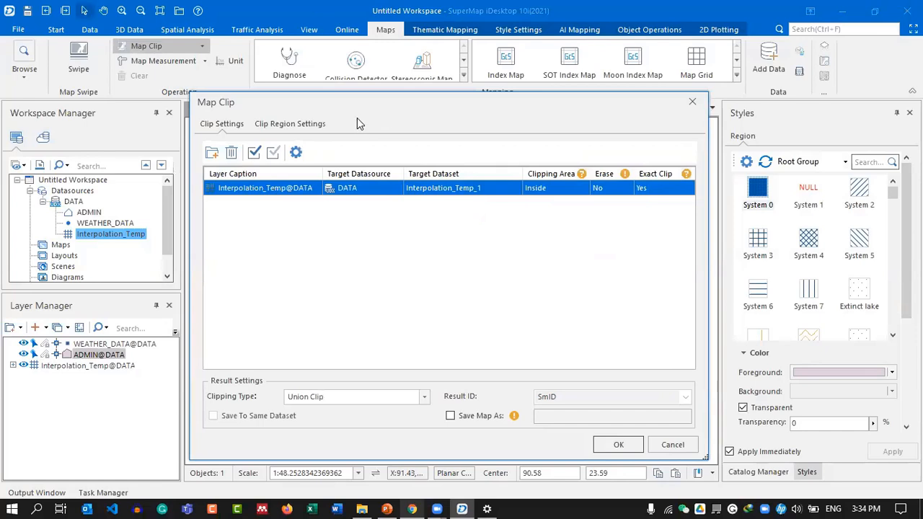
{"action": "double_click", "coordinate": [441, 192]}
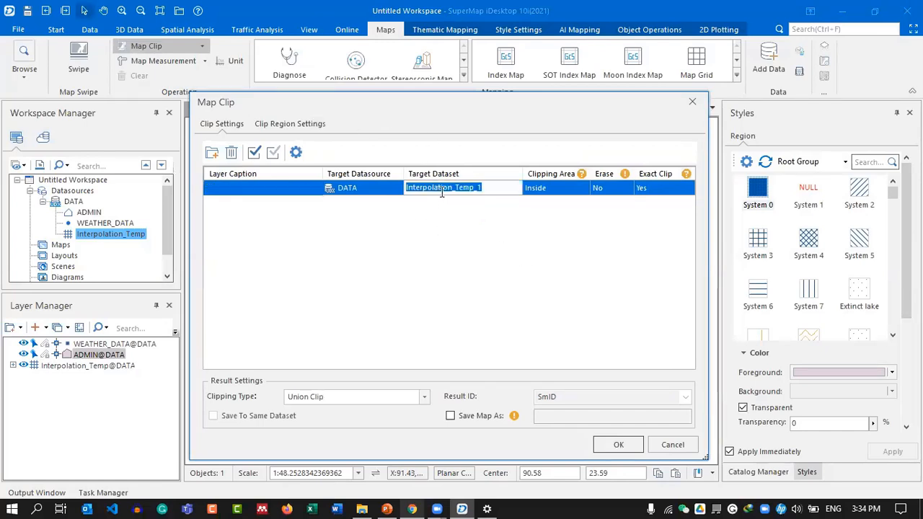
{"action": "left_click", "coordinate": [500, 187]}
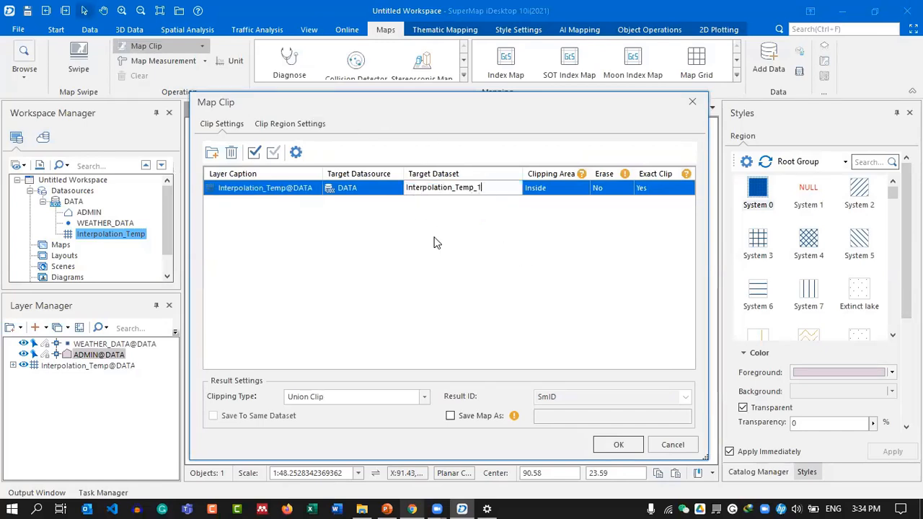
{"action": "left_click", "coordinate": [560, 189]}
{"action": "left_click", "coordinate": [565, 189]}
{"action": "left_click", "coordinate": [562, 190]}
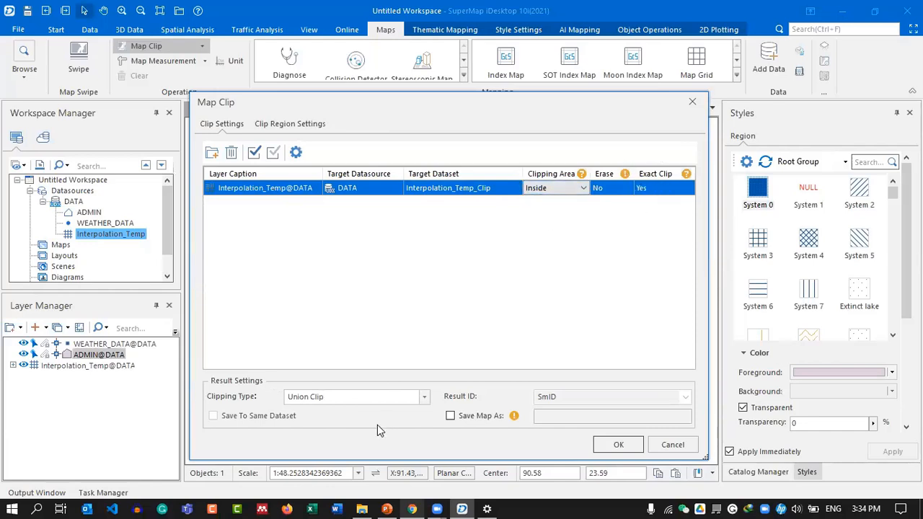
{"action": "left_click", "coordinate": [621, 446]}
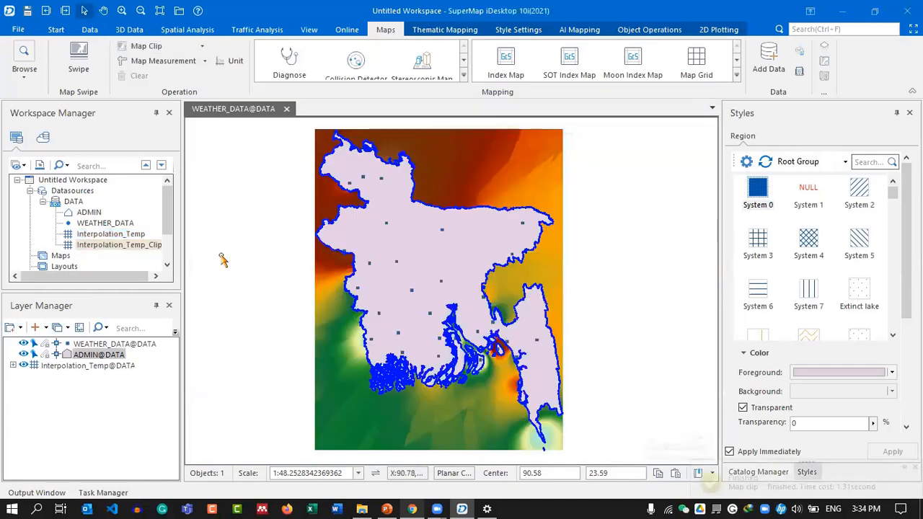
Add Interpolation_Temp_Clip to a new map, building image pyramids.
{"action": "left_click", "coordinate": [112, 246]}
{"action": "right_click", "coordinate": [119, 244]}
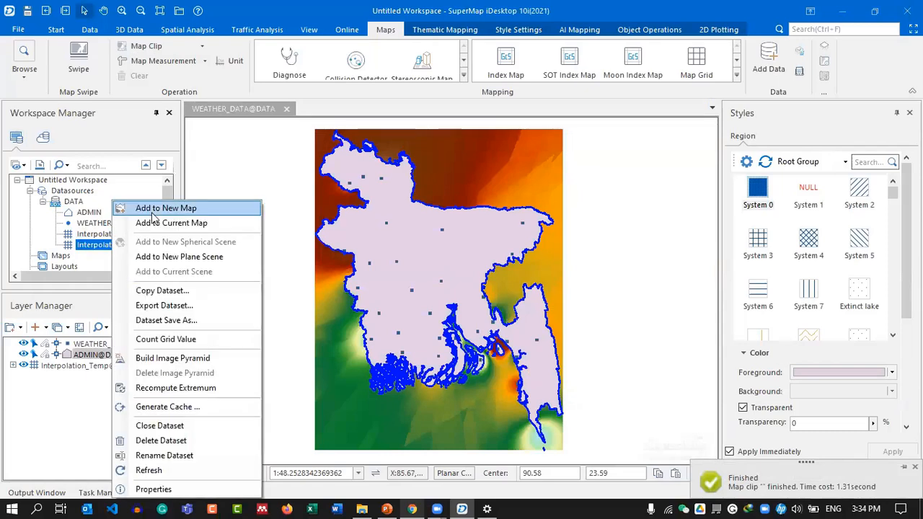
{"action": "left_click", "coordinate": [184, 207]}
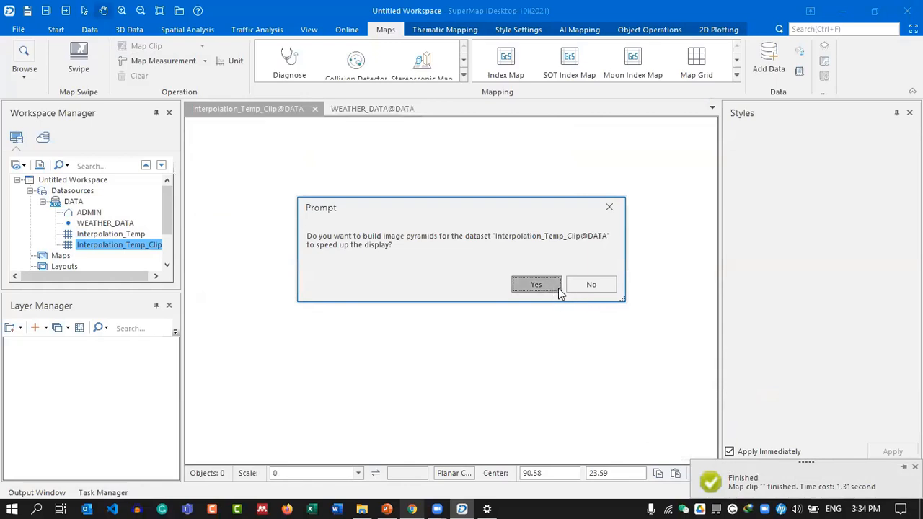
{"action": "left_click", "coordinate": [556, 288]}
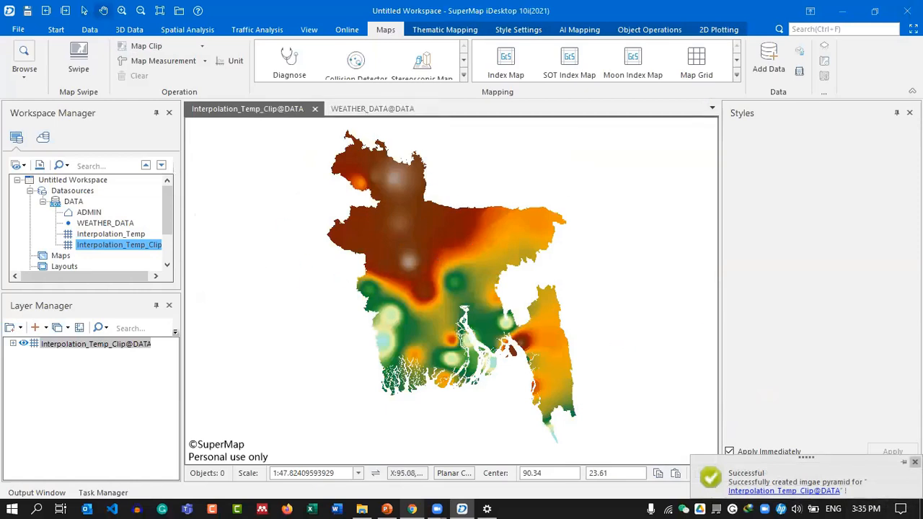
{"action": "left_click_drag", "start_coordinate": [432, 308], "coordinate": [431, 315]}
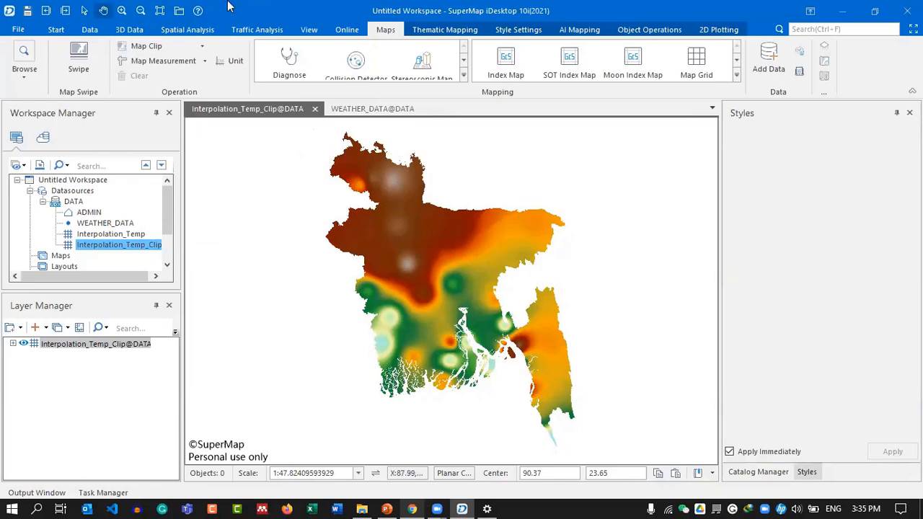
{"action": "left_click", "coordinate": [196, 32]}
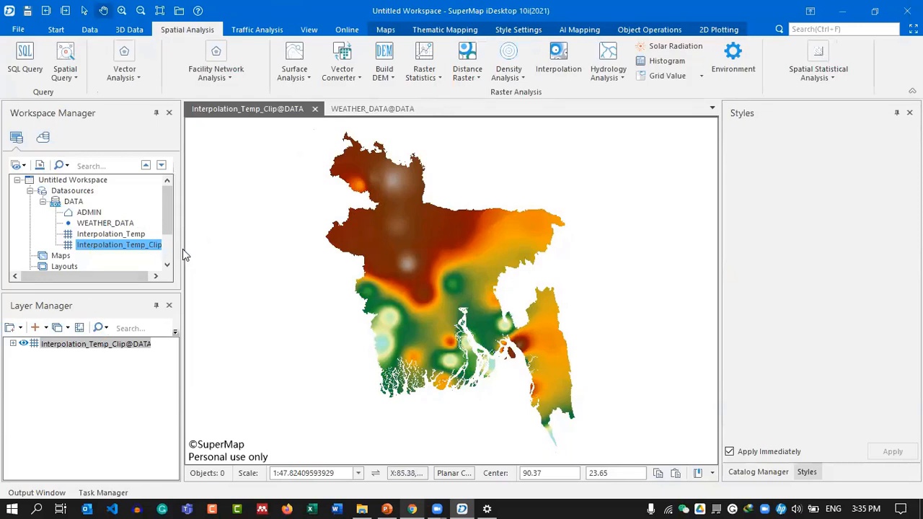
Run Surface Analysis > Isoregion on Interpolation_Temp_Clip, outputting IsoRegion_temp.
{"action": "left_click", "coordinate": [309, 79]}
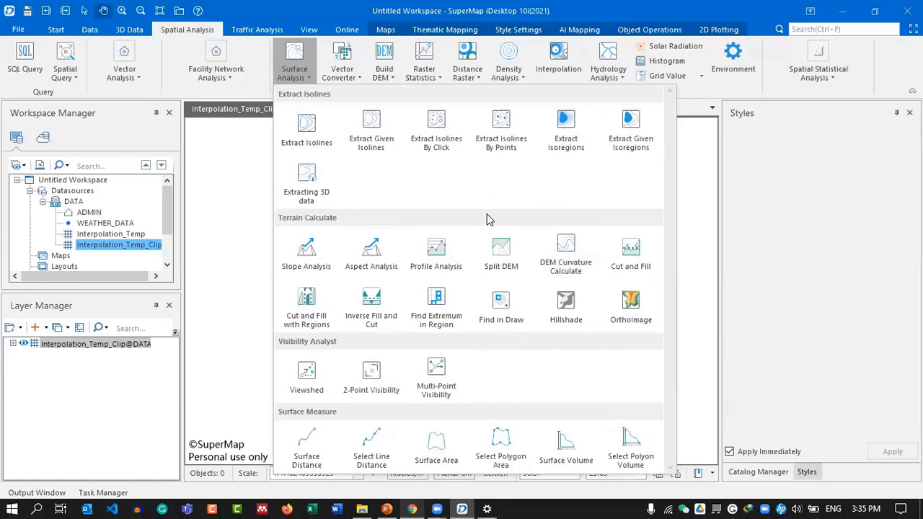
{"action": "left_click", "coordinate": [565, 143]}
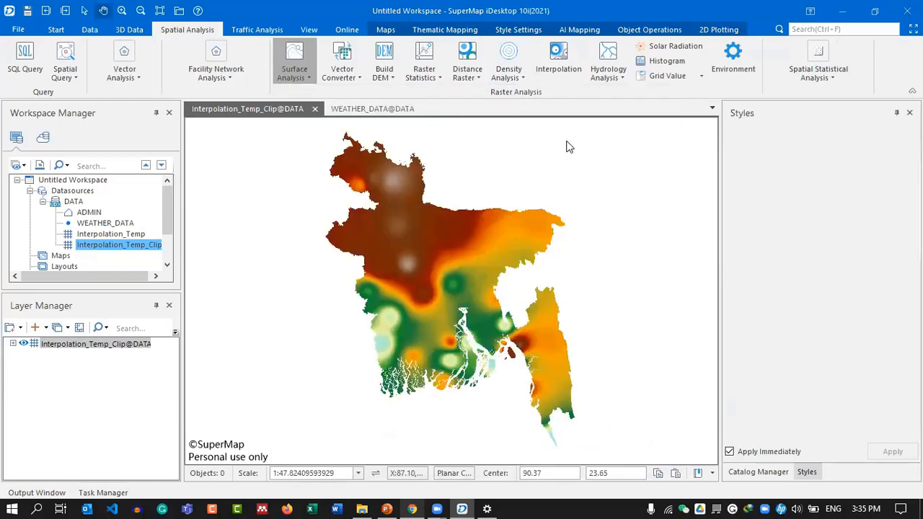
{"action": "left_click_drag", "start_coordinate": [406, 160], "coordinate": [401, 174]}
{"action": "left_click", "coordinate": [440, 221]}
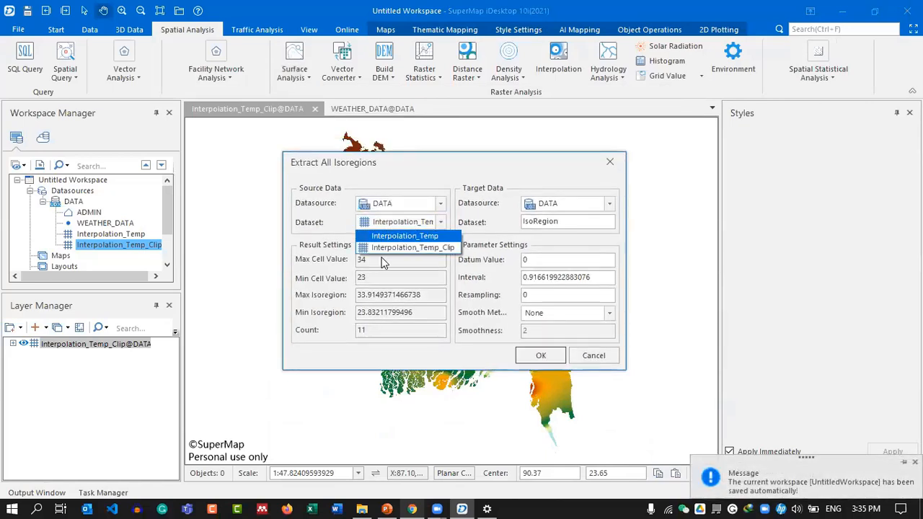
{"action": "left_click", "coordinate": [433, 248]}
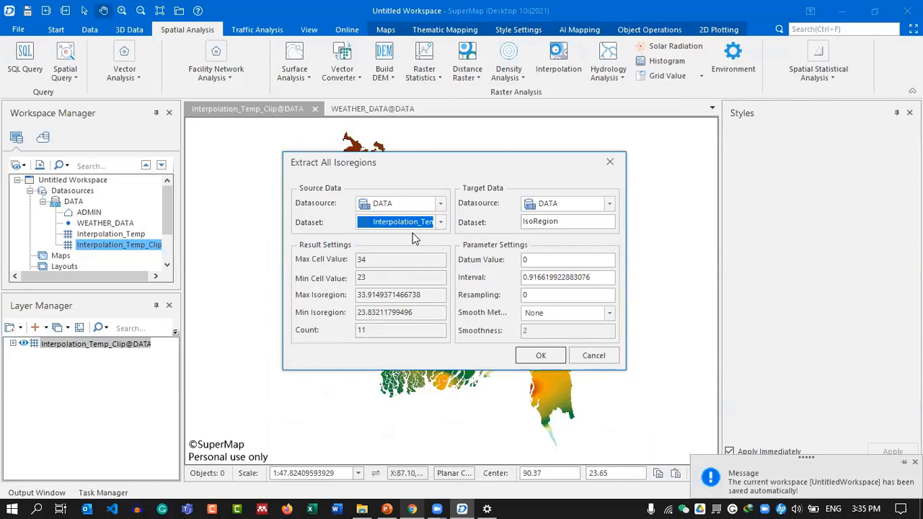
{"action": "left_click", "coordinate": [564, 222]}
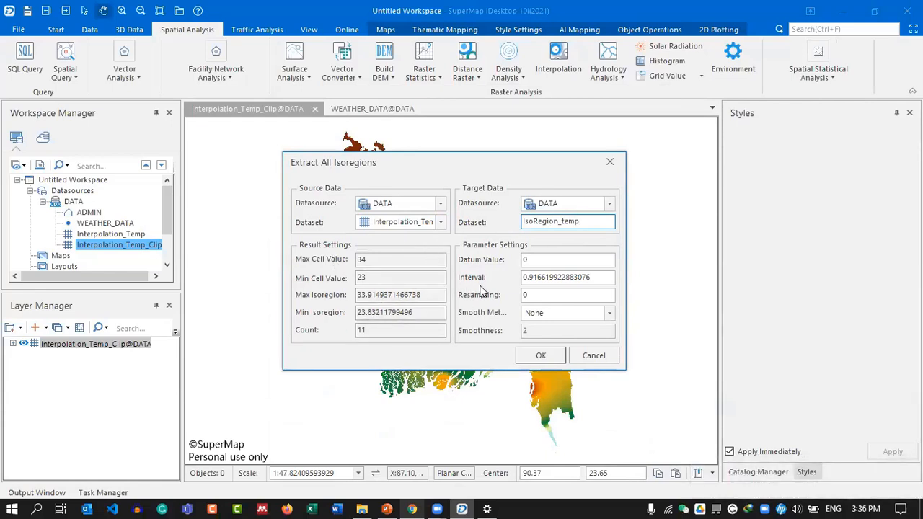
{"action": "left_click", "coordinate": [547, 255]}
{"action": "left_click", "coordinate": [535, 354]}
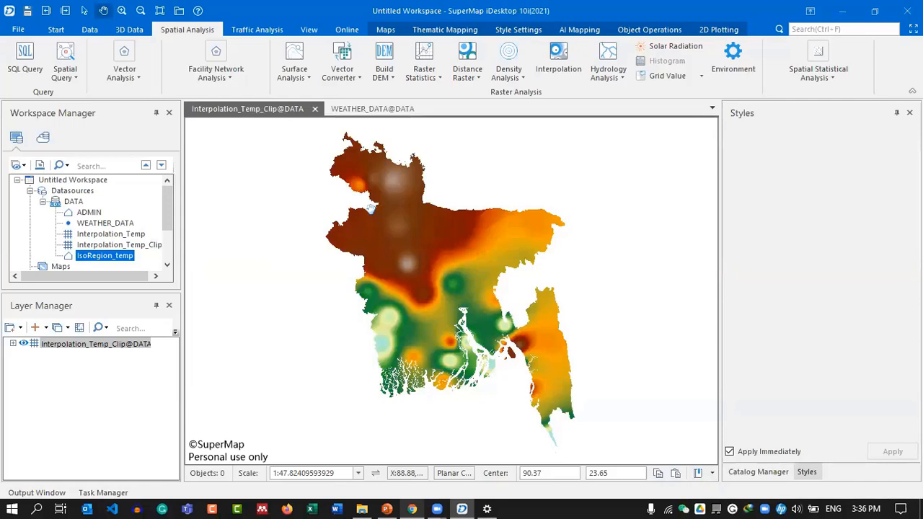
{"action": "left_click", "coordinate": [669, 503]}
Add IsoRegion_temp to a new map and widen the workspace and layer panels.
{"action": "left_click", "coordinate": [368, 105]}
{"action": "right_click", "coordinate": [97, 260]}
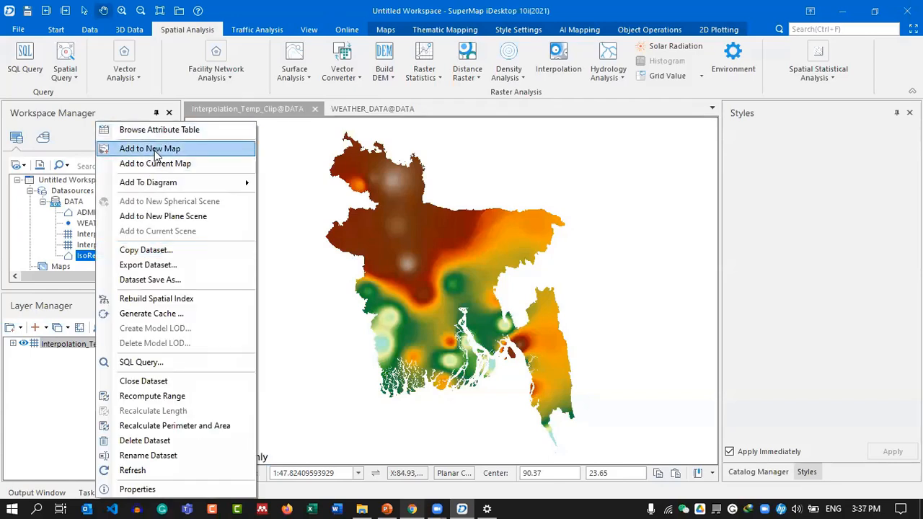
{"action": "left_click", "coordinate": [149, 149]}
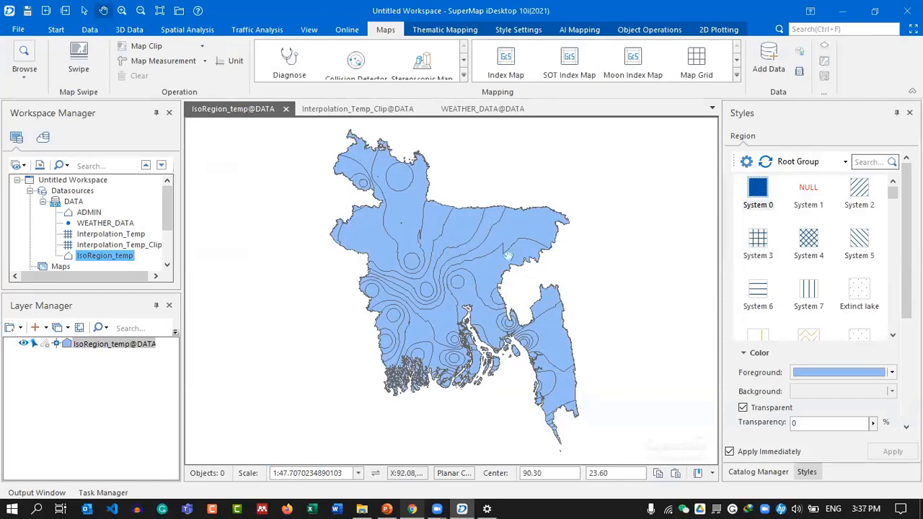
{"action": "left_click", "coordinate": [152, 245]}
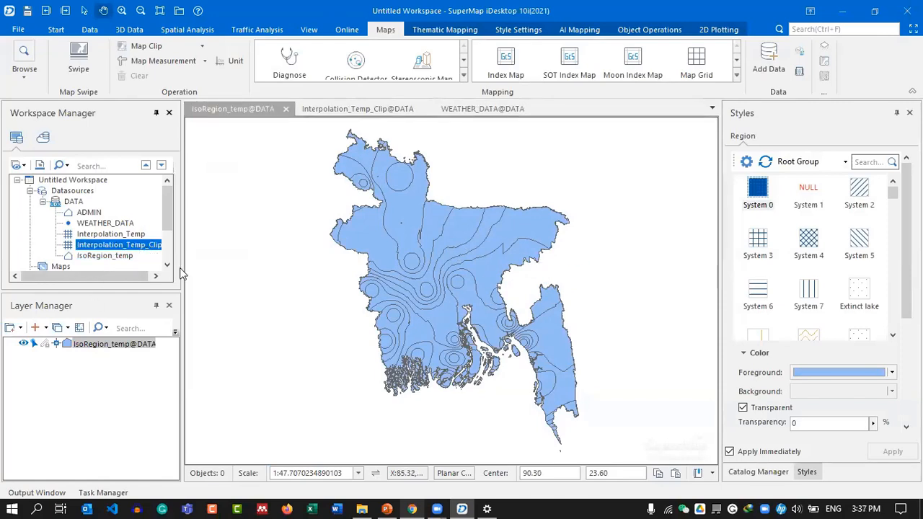
{"action": "left_click_drag", "start_coordinate": [213, 268], "coordinate": [232, 267]}
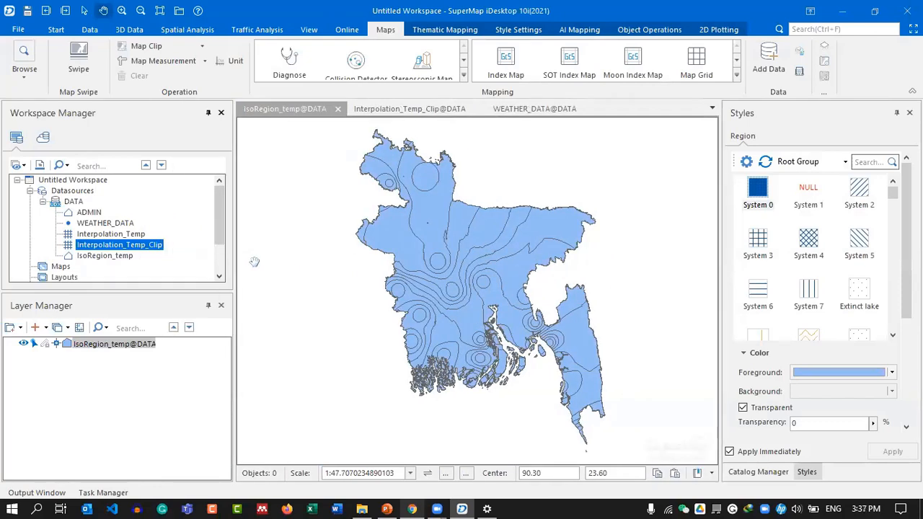
Create a unique values thematic map on the isoregion layer using the dMinZValue expression.
{"action": "right_click", "coordinate": [117, 345]}
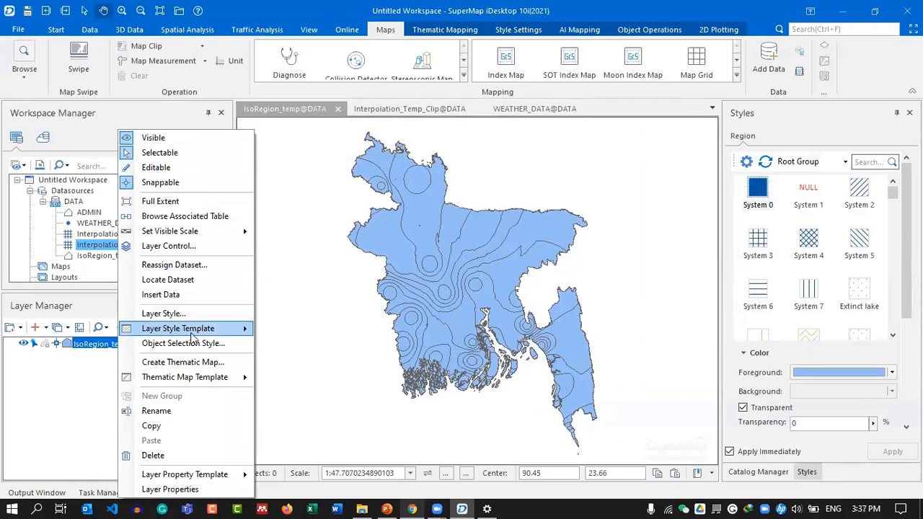
{"action": "left_click", "coordinate": [202, 362]}
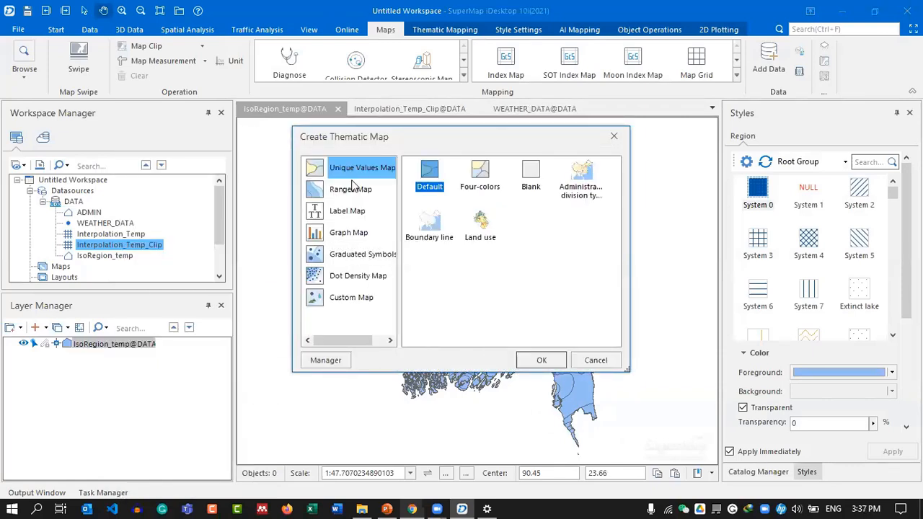
{"action": "left_click", "coordinate": [527, 358]}
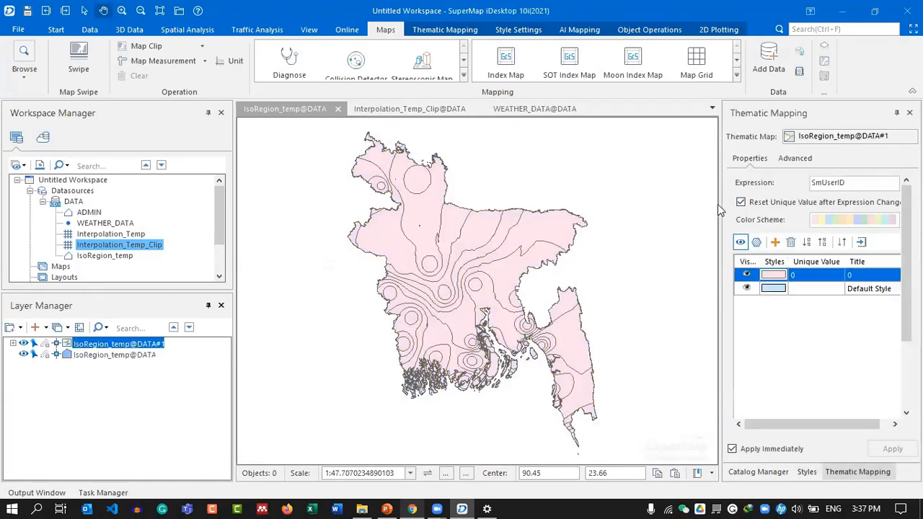
{"action": "left_click_drag", "start_coordinate": [719, 233], "coordinate": [662, 234]}
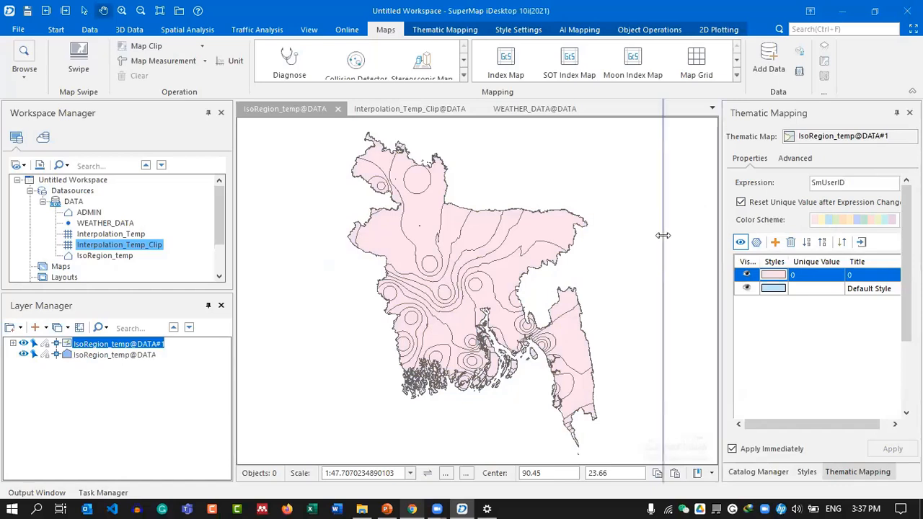
{"action": "left_click", "coordinate": [892, 185]}
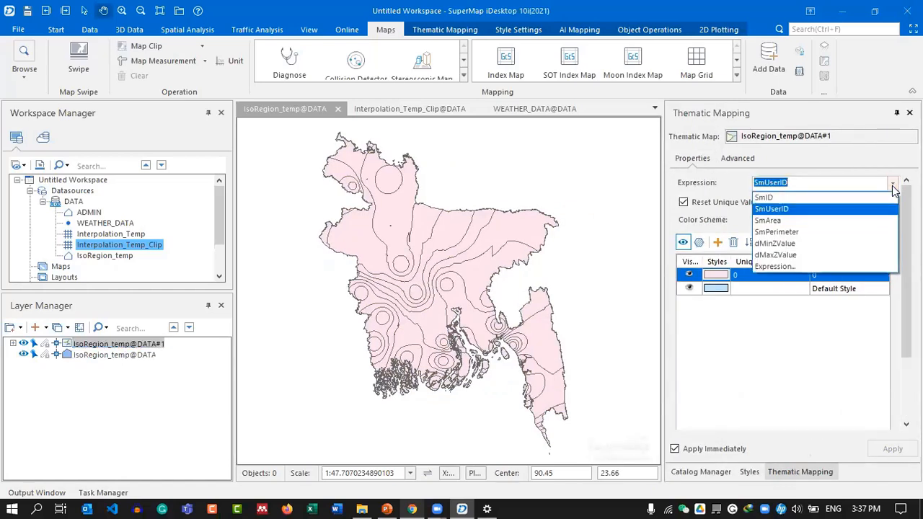
{"action": "left_click", "coordinate": [794, 244]}
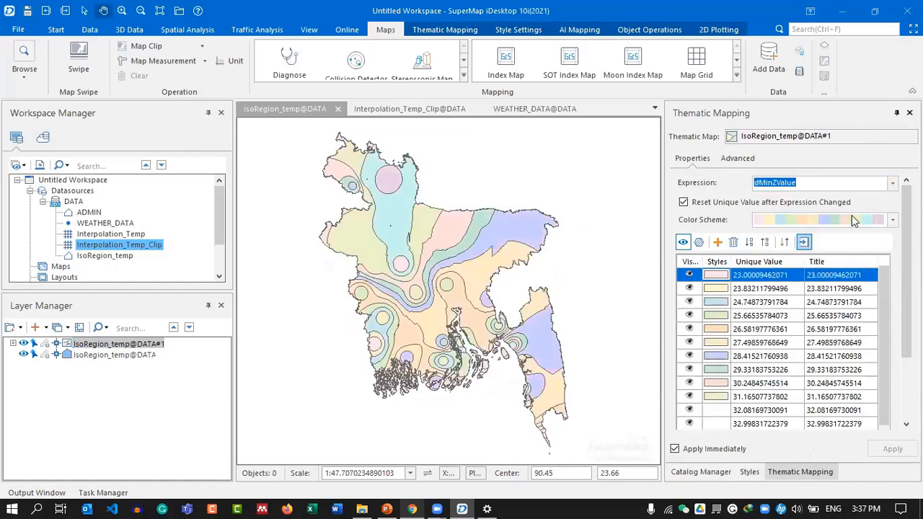
Apply the ZJ_Temperature 3 ranges colour scheme to the isoregions.
{"action": "left_click", "coordinate": [893, 220]}
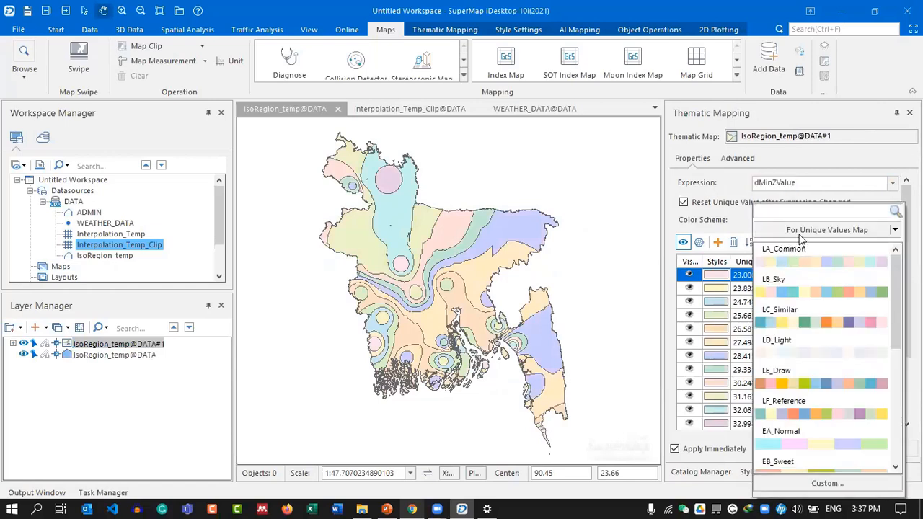
{"action": "left_click", "coordinate": [799, 231]}
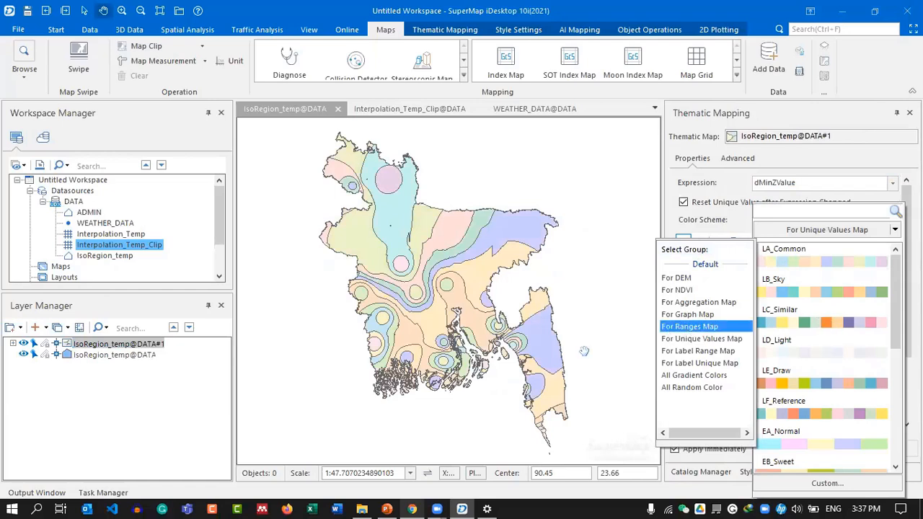
{"action": "left_click", "coordinate": [717, 329]}
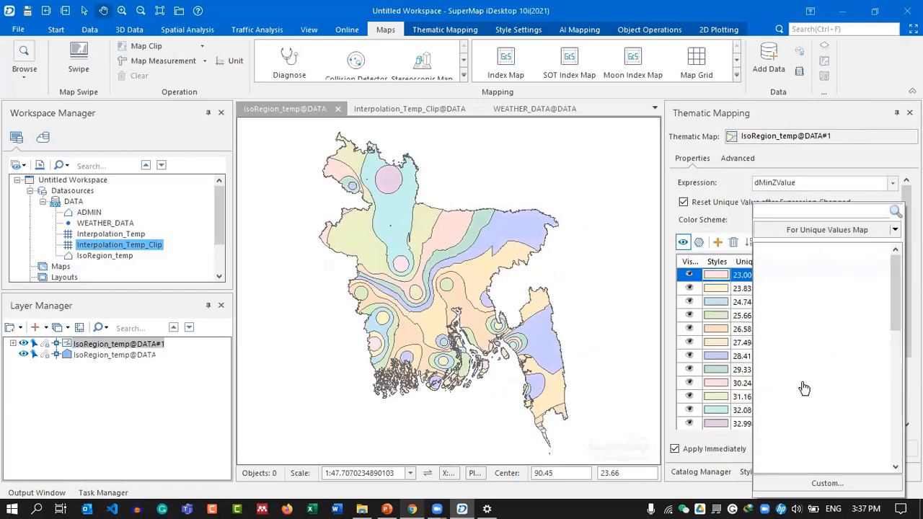
{"action": "left_click", "coordinate": [828, 413]}
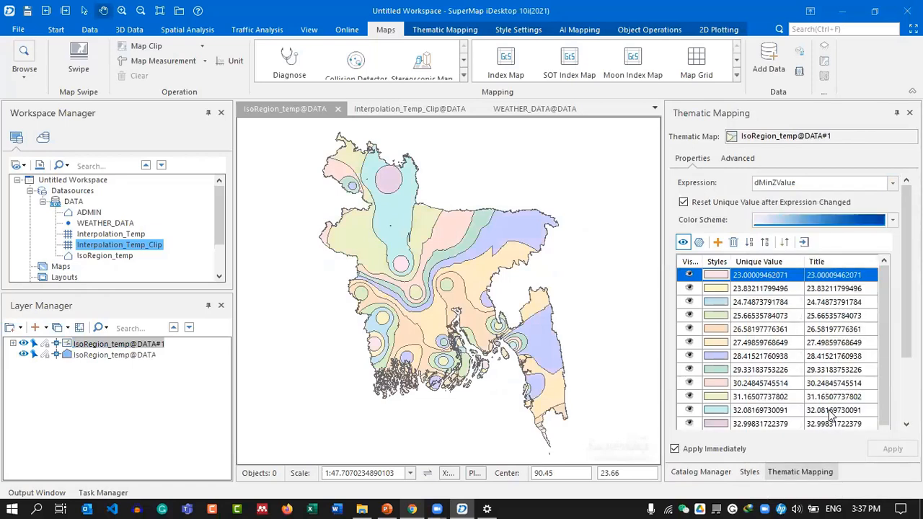
{"action": "left_click", "coordinate": [892, 220]}
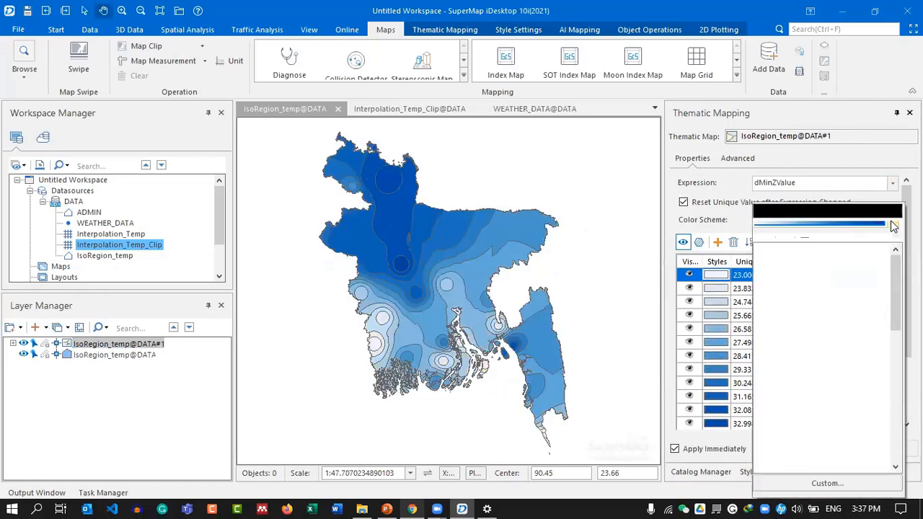
{"action": "scroll", "coordinate": [829, 418], "scroll_direction": "down", "scroll_amount": 3}
{"action": "left_click", "coordinate": [840, 357]}
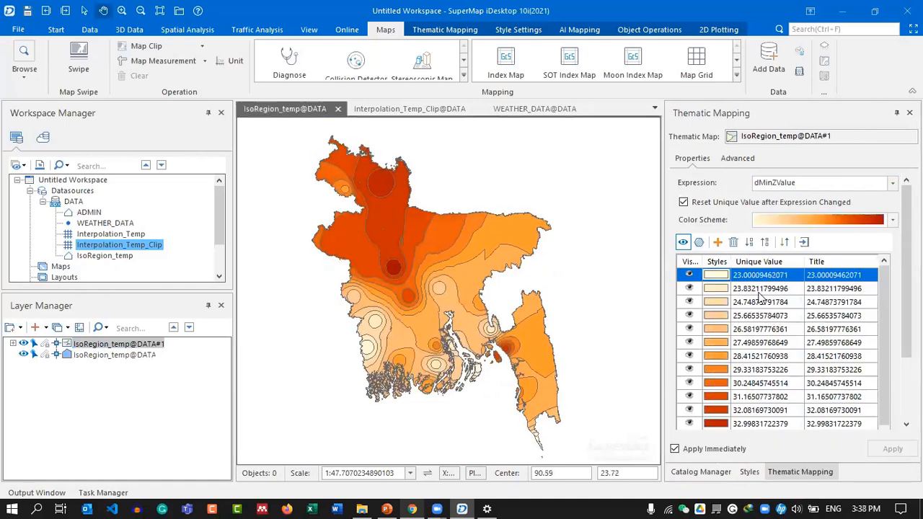
{"action": "scroll", "coordinate": [766, 307], "scroll_direction": "down", "scroll_amount": 1}
{"action": "scroll", "coordinate": [753, 389], "scroll_direction": "up", "scroll_amount": 1}
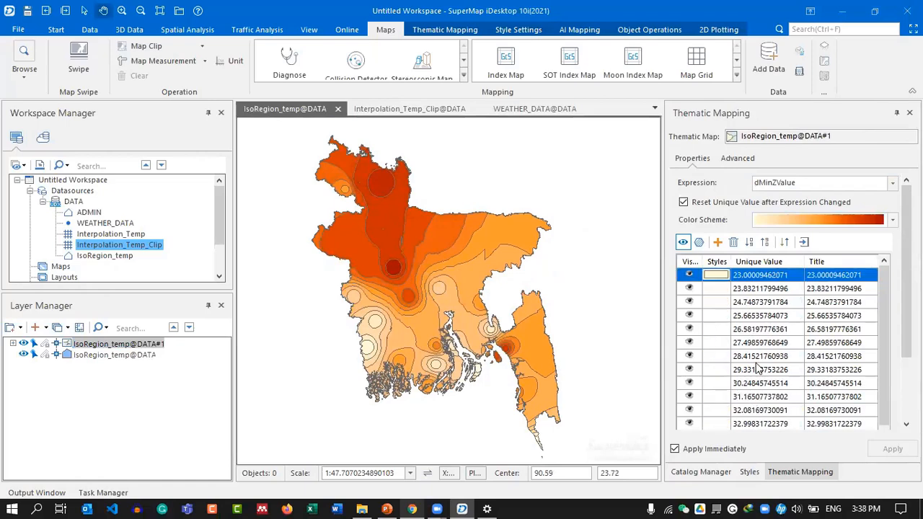
{"action": "scroll", "coordinate": [757, 323], "scroll_direction": "down", "scroll_amount": 1}
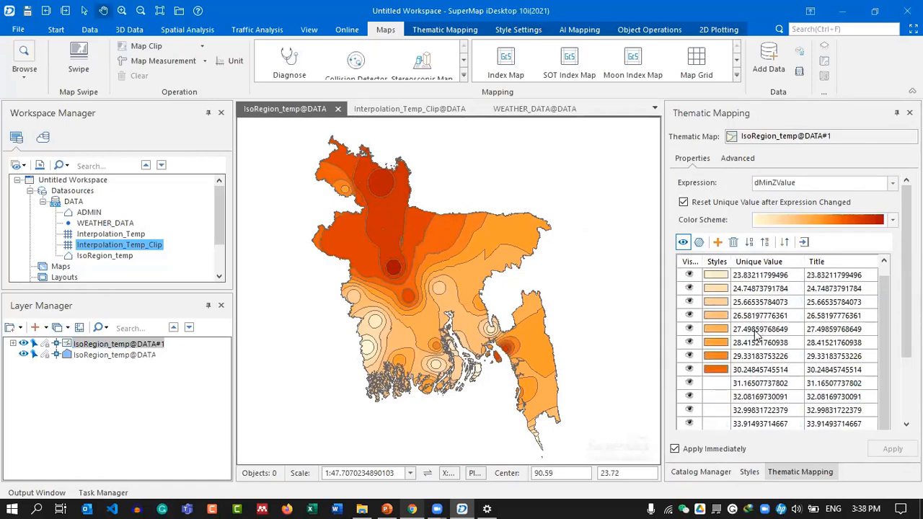
{"action": "scroll", "coordinate": [758, 324], "scroll_direction": "up", "scroll_amount": 1}
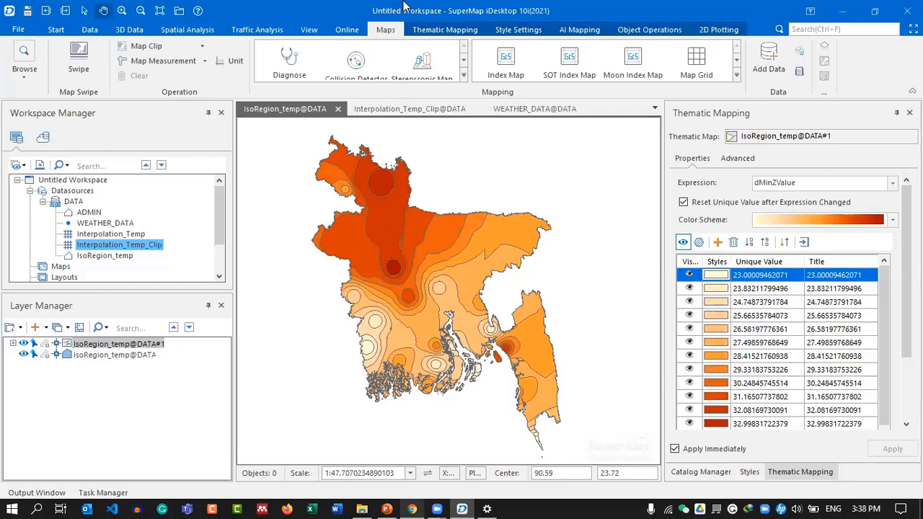
Close the isoregion thematic map, saving it as IsoRegion_temp@DATA.
{"action": "left_click", "coordinate": [389, 110]}
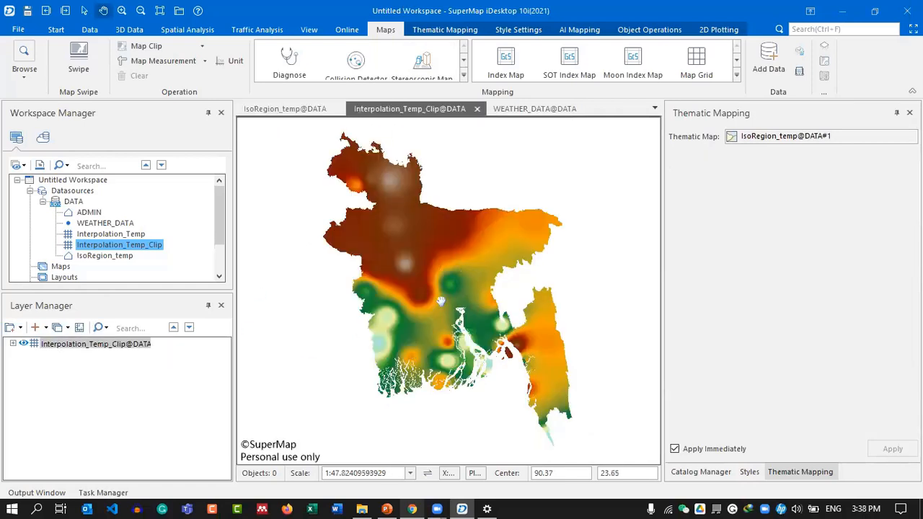
{"action": "left_click", "coordinate": [519, 107]}
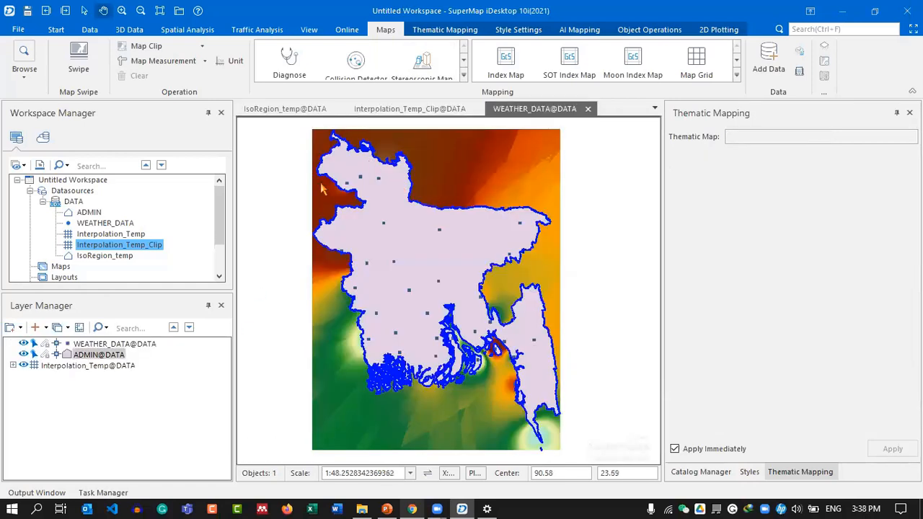
{"action": "left_click", "coordinate": [594, 238]}
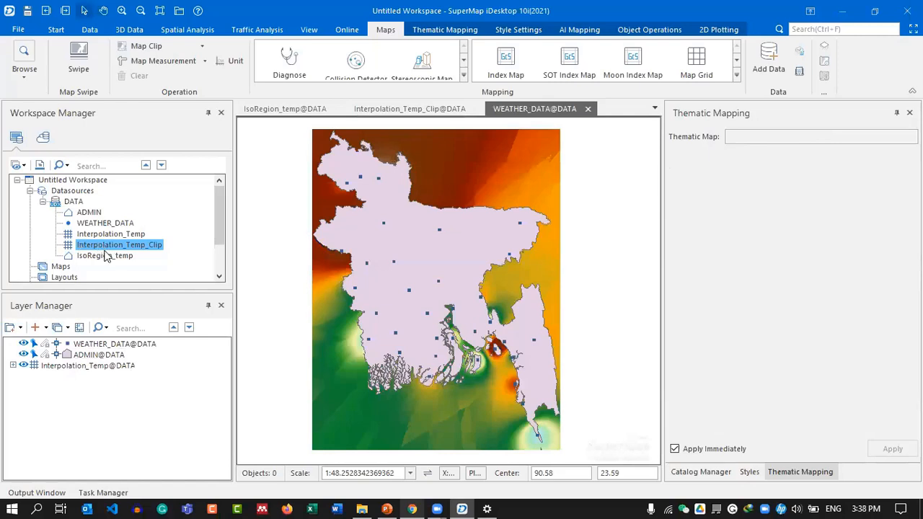
{"action": "left_click", "coordinate": [93, 223]}
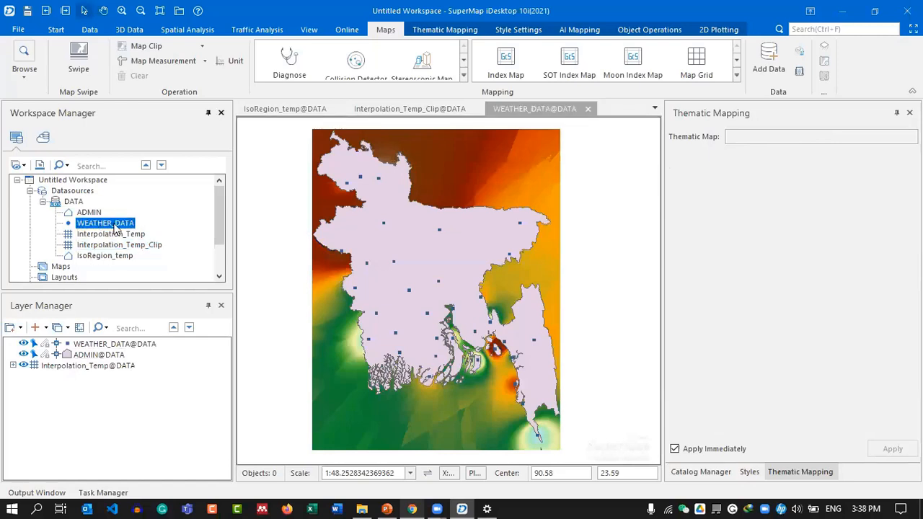
{"action": "left_click", "coordinate": [276, 107]}
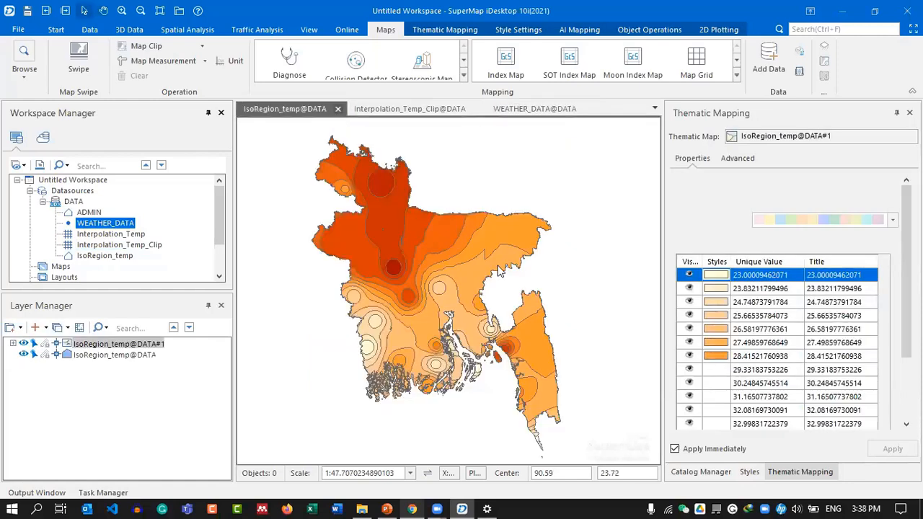
{"action": "left_click", "coordinate": [337, 109]}
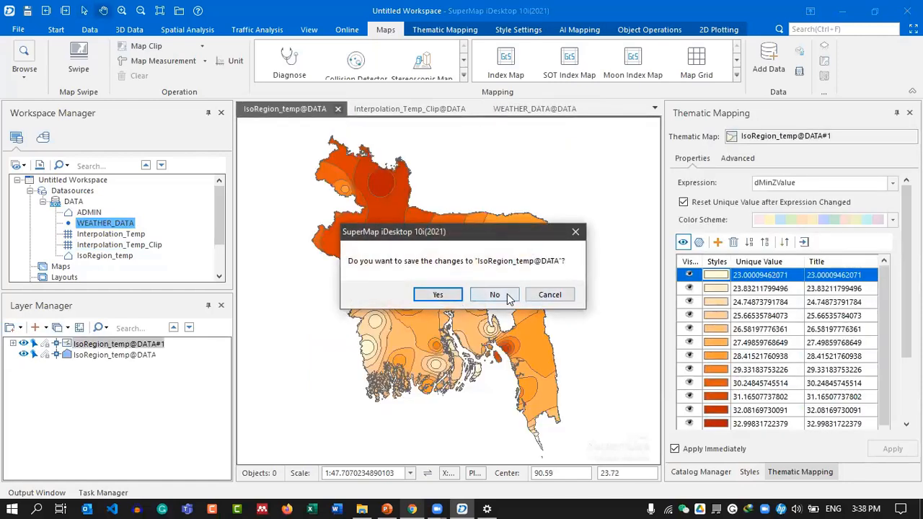
{"action": "left_click", "coordinate": [446, 295]}
{"action": "left_click", "coordinate": [495, 275]}
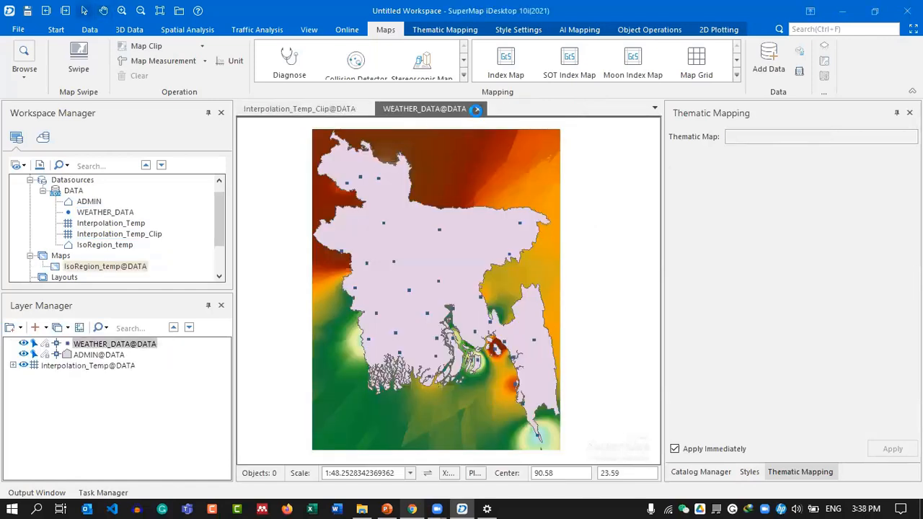
Close the clipped interpolation map without saving, keeping the weather data map open.
{"action": "left_click", "coordinate": [476, 109]}
{"action": "left_click", "coordinate": [548, 295]}
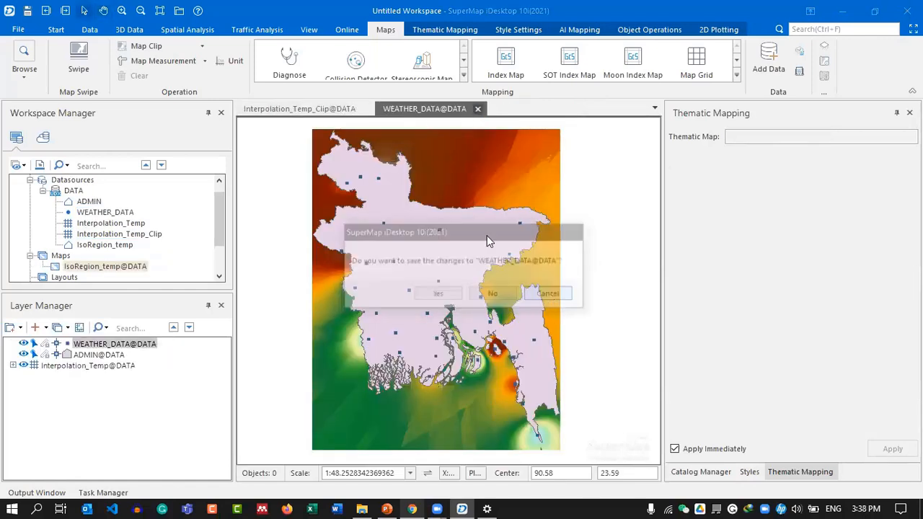
{"action": "left_click", "coordinate": [330, 108]}
{"action": "left_click", "coordinate": [367, 109]}
{"action": "left_click", "coordinate": [506, 297]}
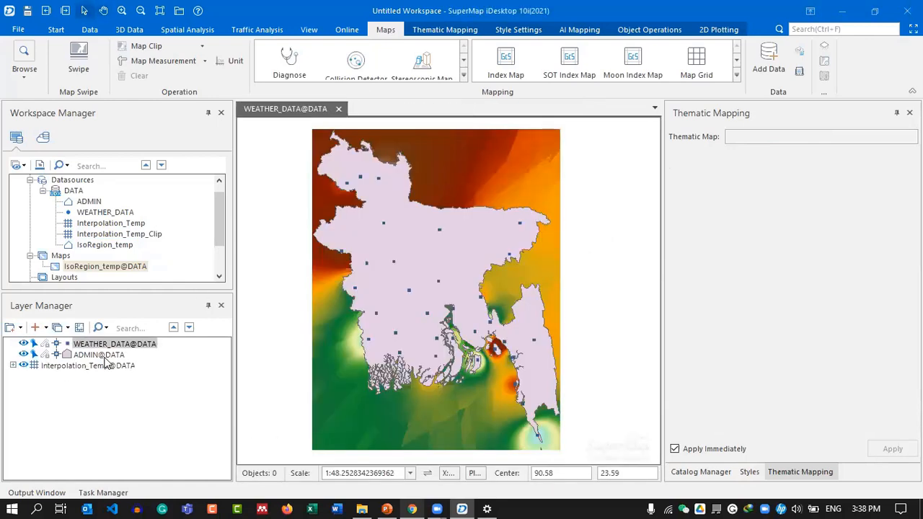
Remove the Interpolation_Temp layer from the weather map.
{"action": "left_click", "coordinate": [100, 355]}
{"action": "left_click", "coordinate": [90, 366]}
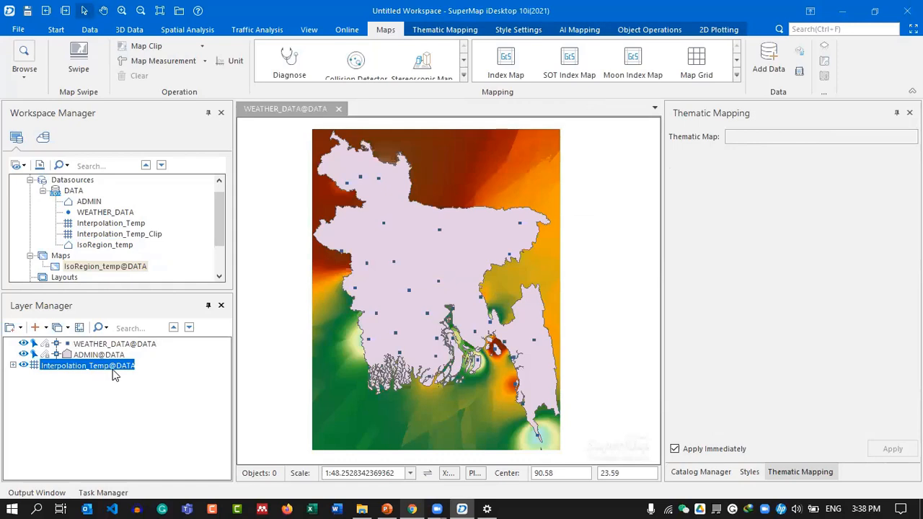
{"action": "right_click", "coordinate": [90, 366]}
{"action": "key", "text": "Escape"}
{"action": "right_click", "coordinate": [103, 367]}
{"action": "left_click", "coordinate": [137, 455]}
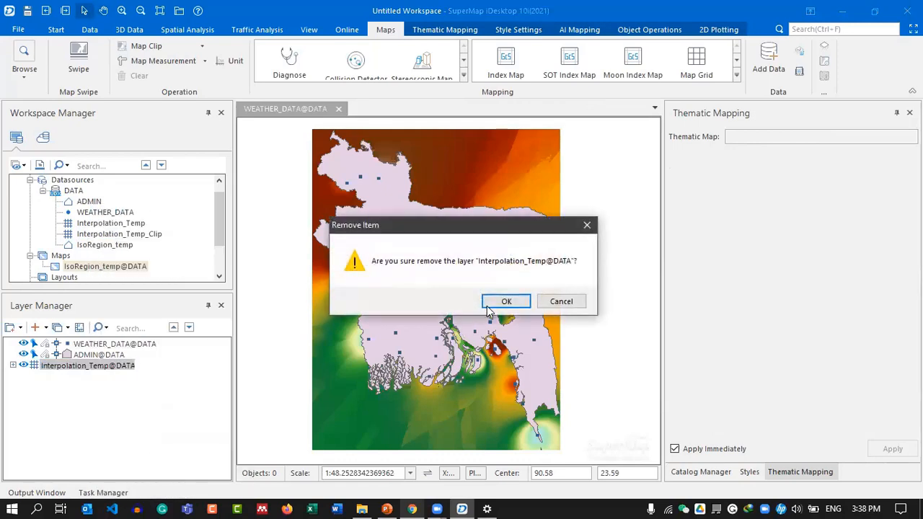
{"action": "left_click", "coordinate": [501, 302]}
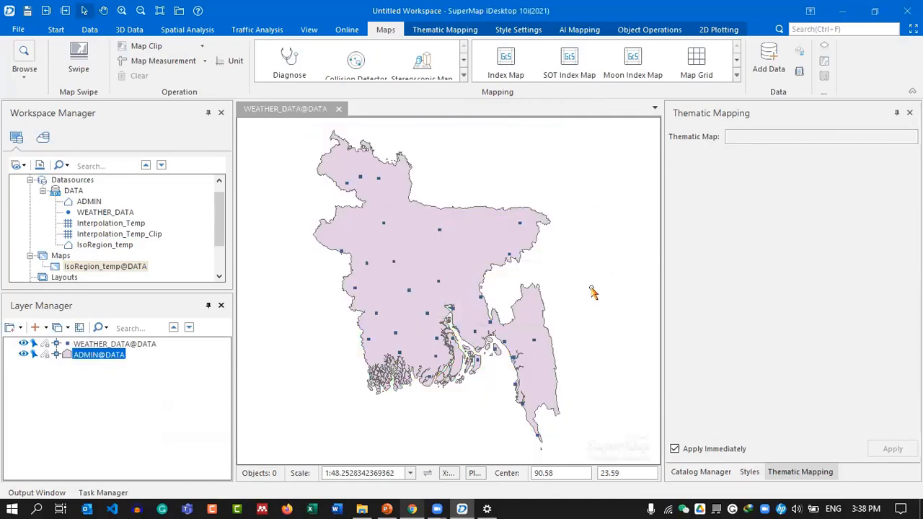
Set up IDW interpolation on the PREP field with the result named Interpolation_Prep.
{"action": "left_click", "coordinate": [591, 291]}
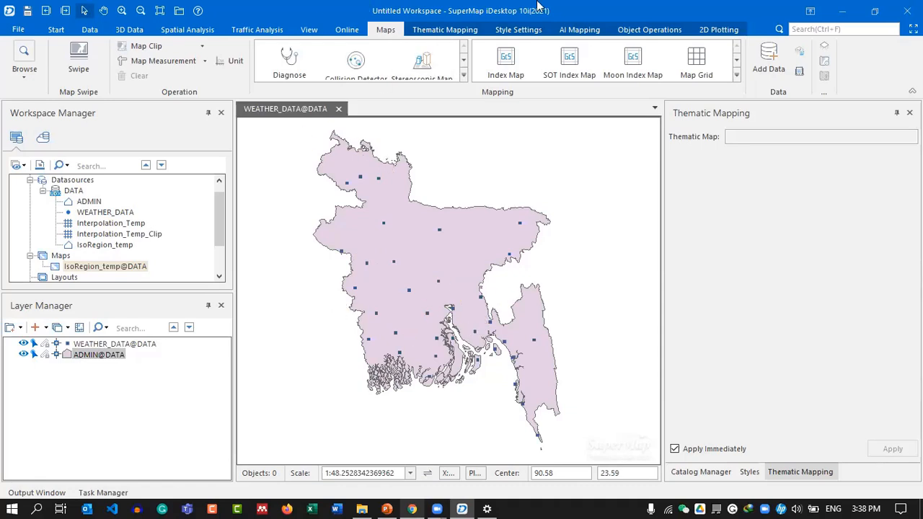
{"action": "left_click", "coordinate": [187, 29]}
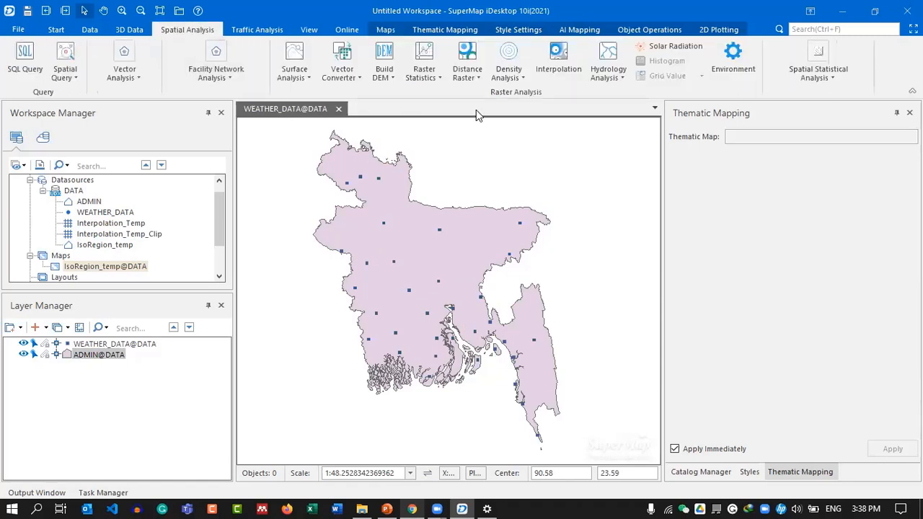
{"action": "left_click", "coordinate": [579, 52]}
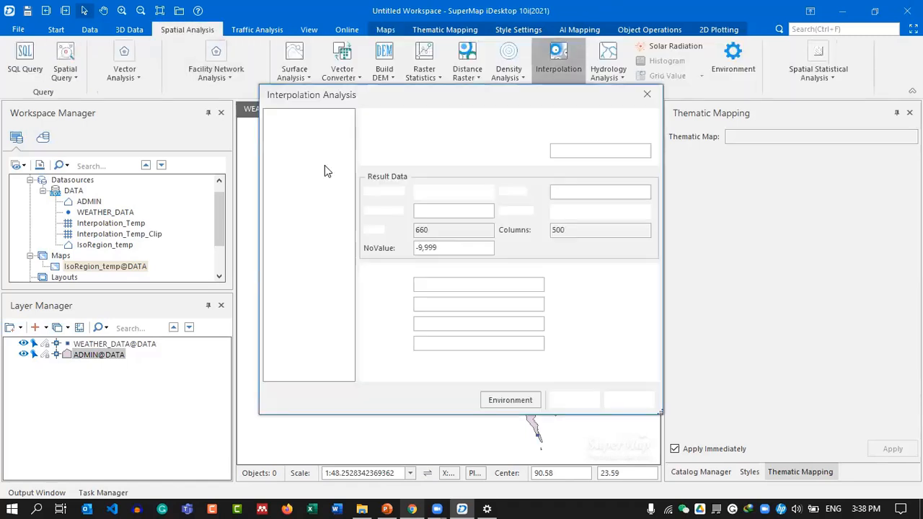
{"action": "left_click", "coordinate": [317, 122]}
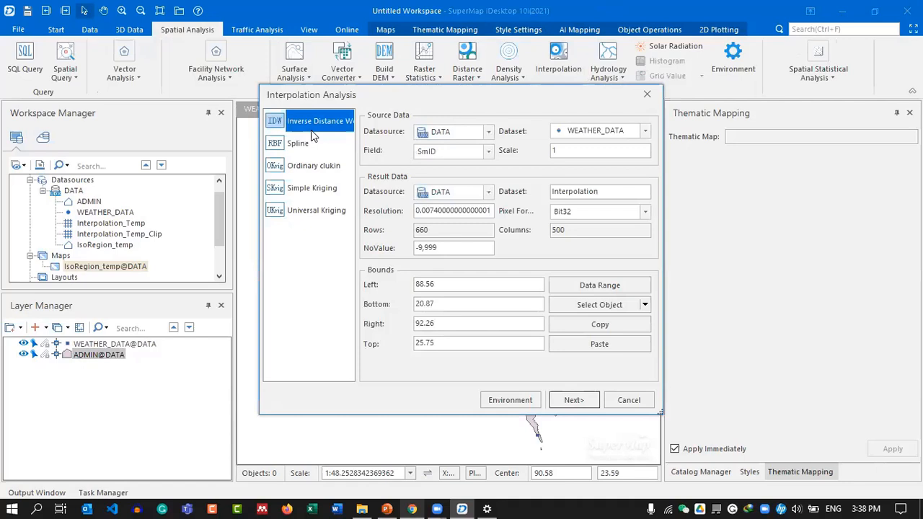
{"action": "left_click", "coordinate": [488, 150]}
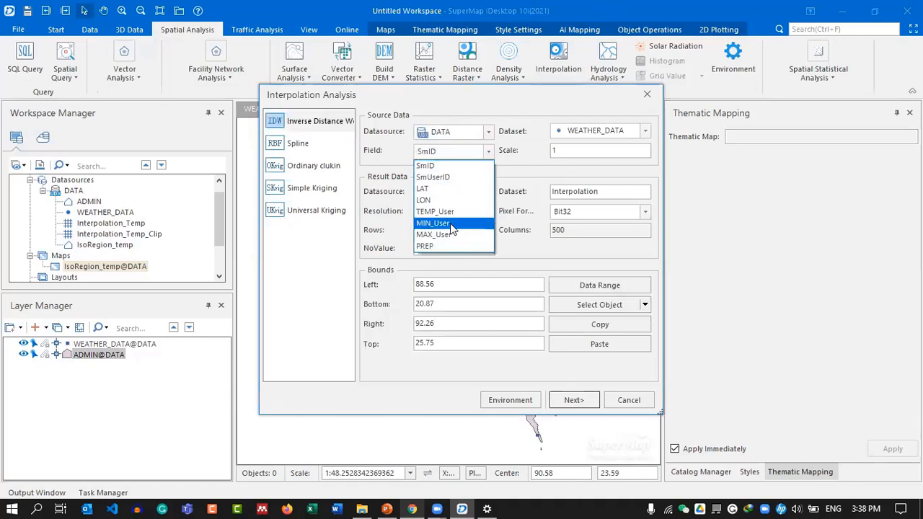
{"action": "left_click", "coordinate": [440, 244]}
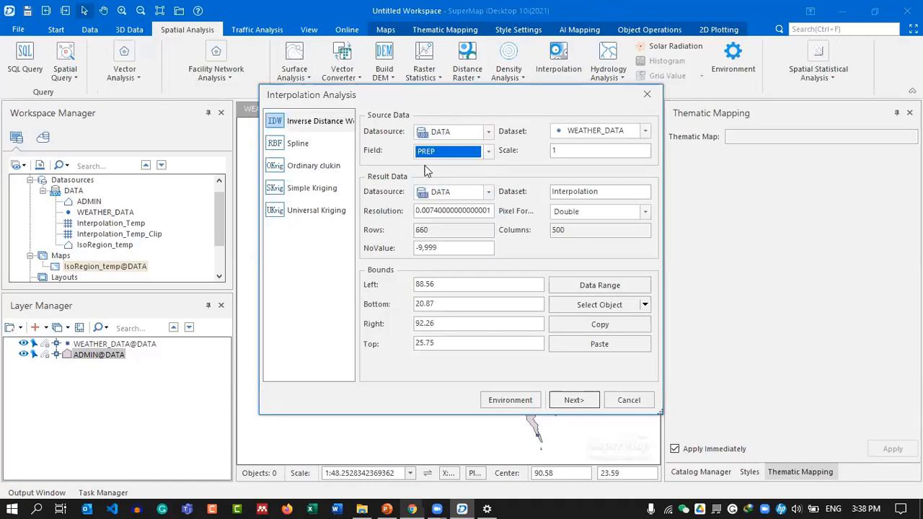
{"action": "left_click", "coordinate": [617, 193]}
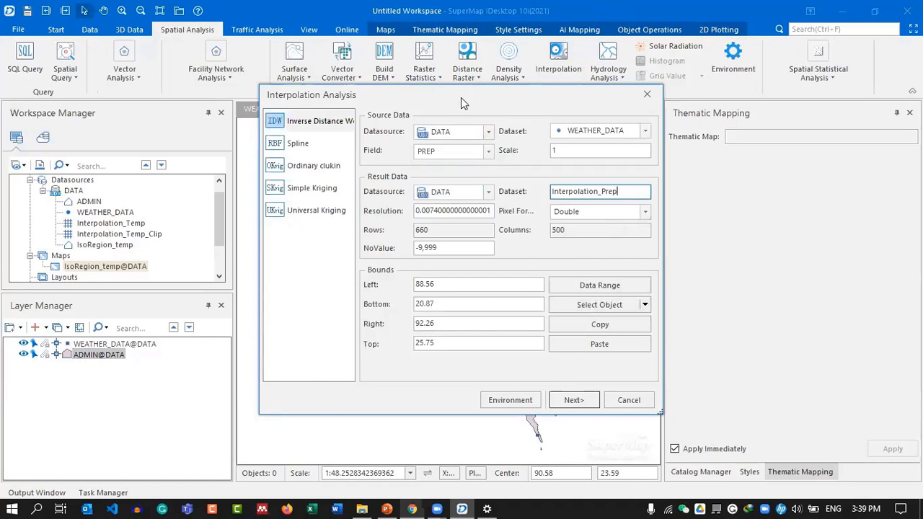
Bound the interpolation to the country polygon and run it.
{"action": "left_click_drag", "start_coordinate": [461, 96], "coordinate": [213, 51]}
{"action": "left_click", "coordinate": [355, 261]}
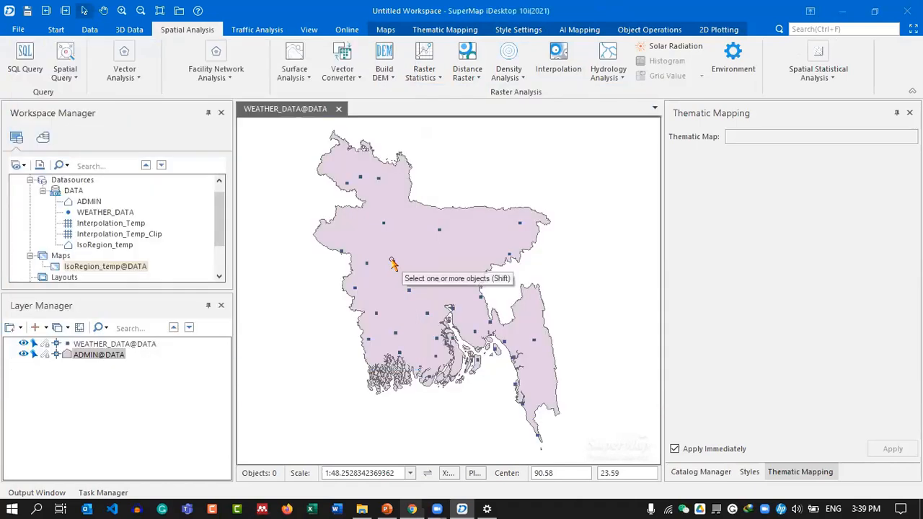
{"action": "left_click", "coordinate": [419, 251]}
{"action": "right_click", "coordinate": [419, 250]}
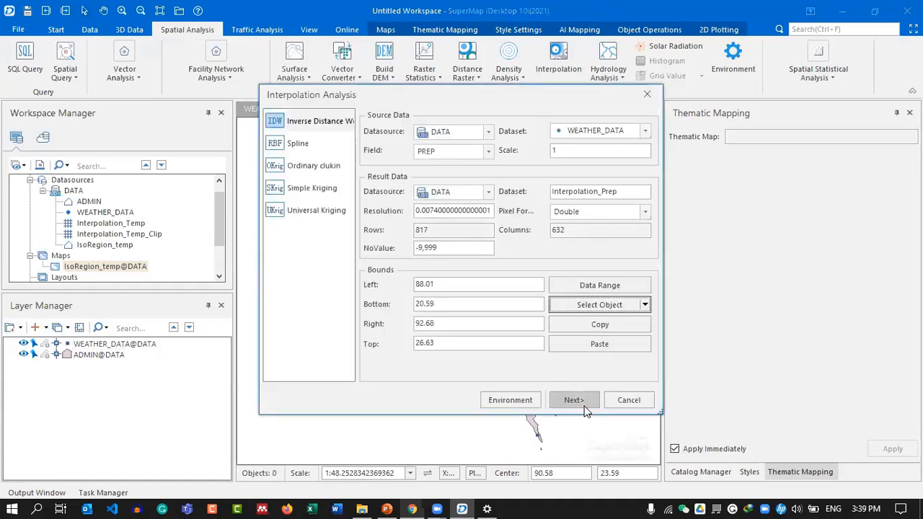
{"action": "left_click", "coordinate": [584, 406]}
{"action": "left_click", "coordinate": [578, 405]}
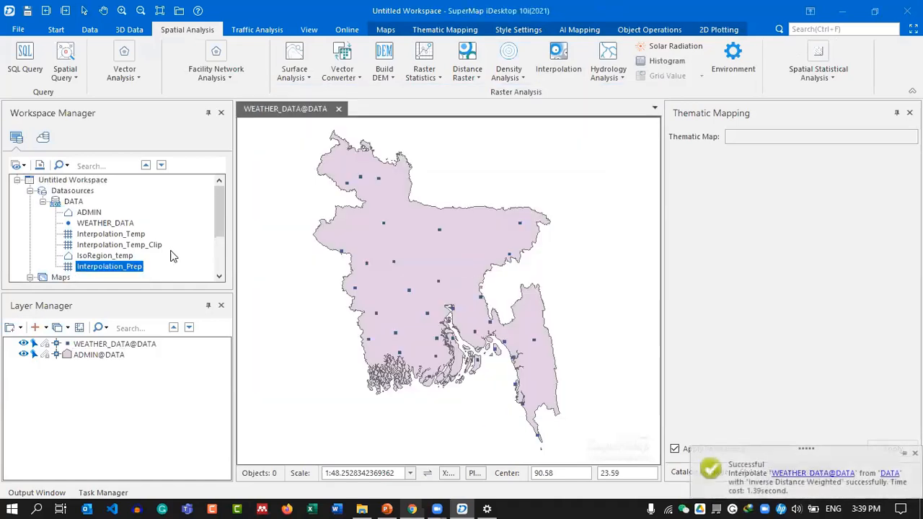
Add Interpolation_Prep to the map with pyramids, placed below the country boundary.
{"action": "scroll", "coordinate": [109, 248], "scroll_direction": "down", "scroll_amount": 1}
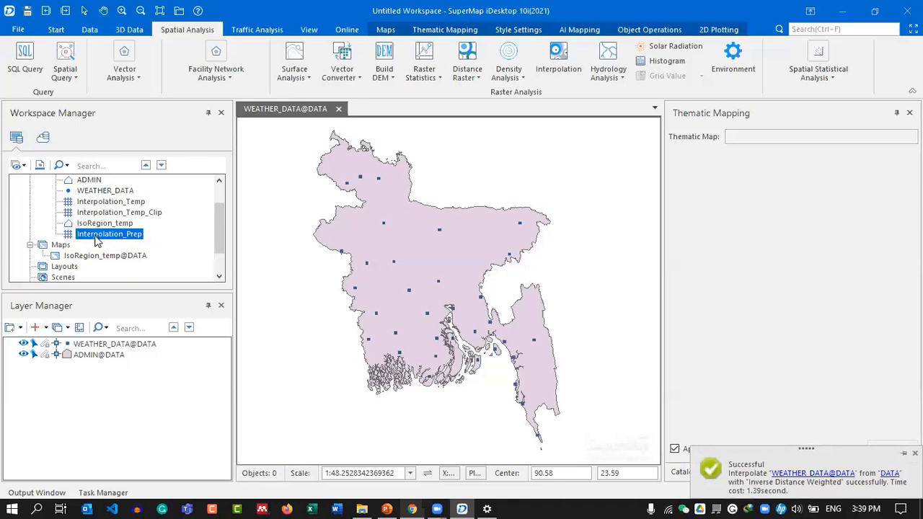
{"action": "left_click_drag", "start_coordinate": [97, 240], "coordinate": [333, 267]}
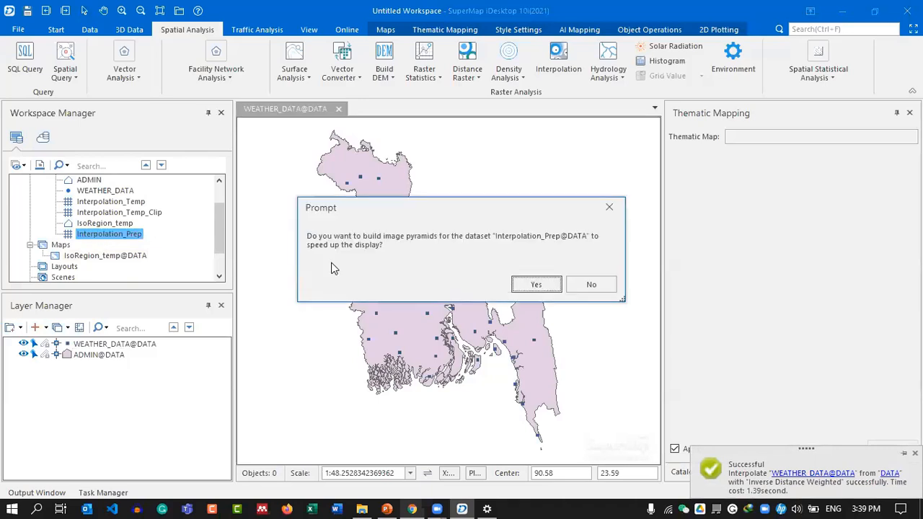
{"action": "left_click", "coordinate": [534, 285]}
{"action": "left_click_drag", "start_coordinate": [95, 344], "coordinate": [98, 372]}
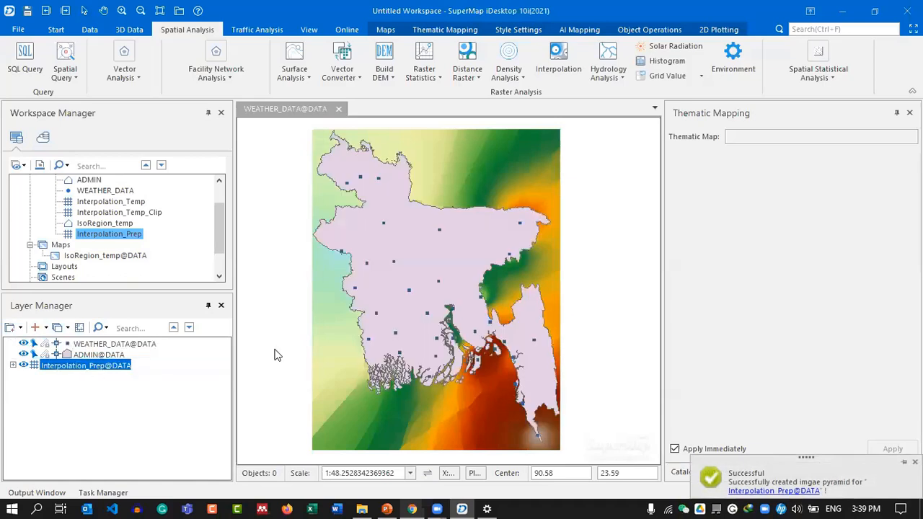
{"action": "left_click", "coordinate": [285, 316]}
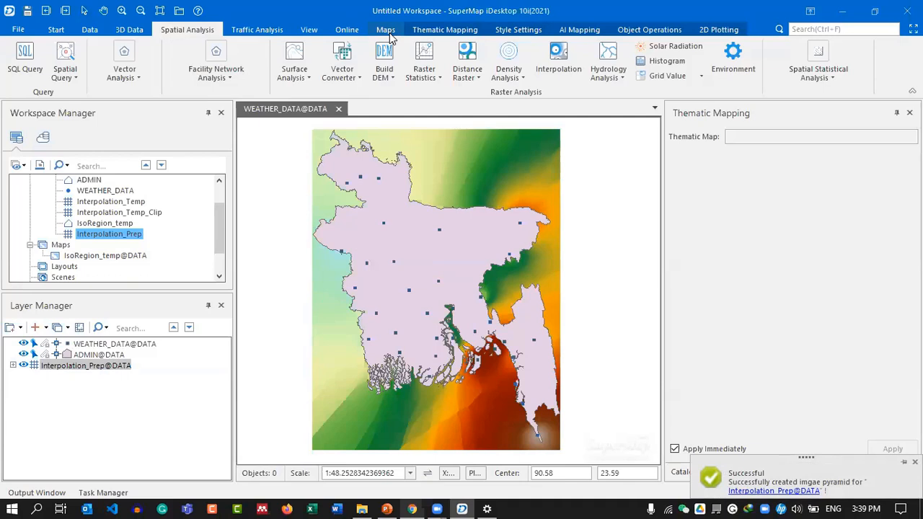
{"action": "left_click", "coordinate": [386, 29]}
Clip only the precipitation raster to the Bangladesh polygon as Interpolation_Prep_Clip.
{"action": "left_click", "coordinate": [201, 45]}
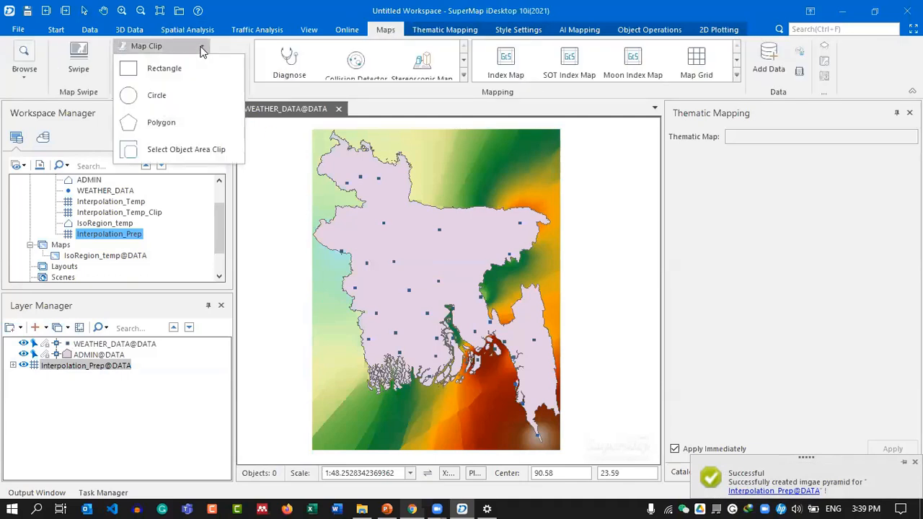
{"action": "left_click", "coordinate": [167, 151]}
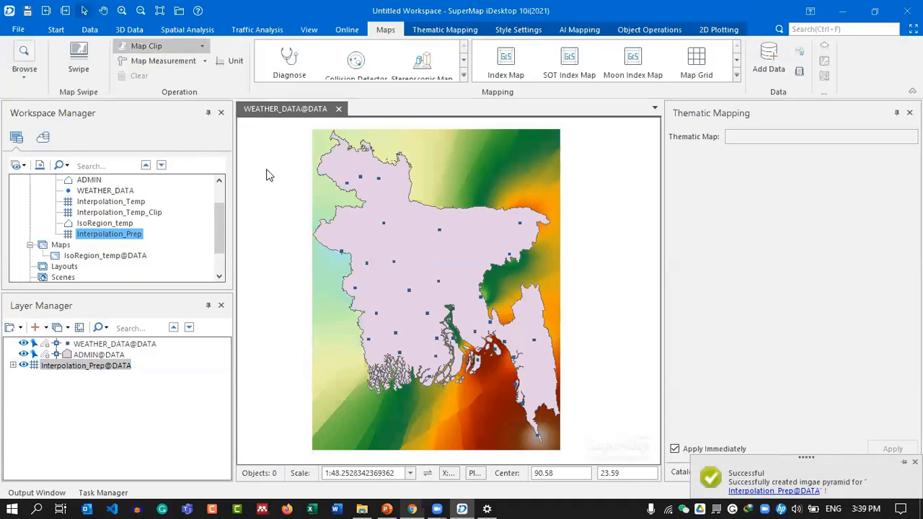
{"action": "left_click", "coordinate": [430, 251]}
{"action": "right_click", "coordinate": [431, 253]}
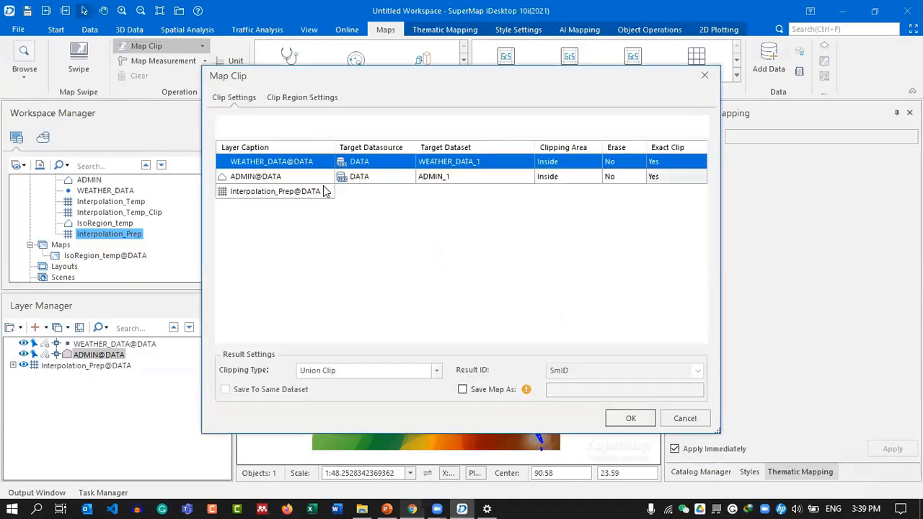
{"action": "left_click", "coordinate": [295, 177], "text": "shift"}
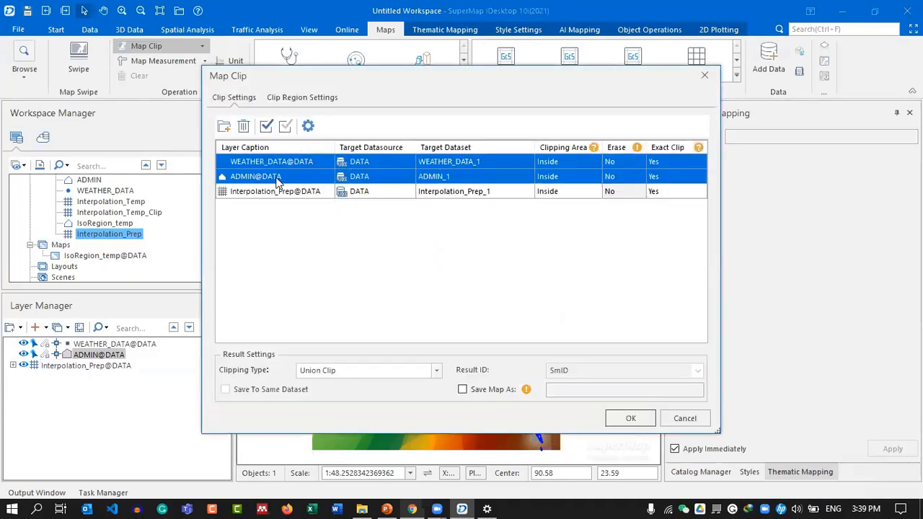
{"action": "left_click", "coordinate": [243, 126]}
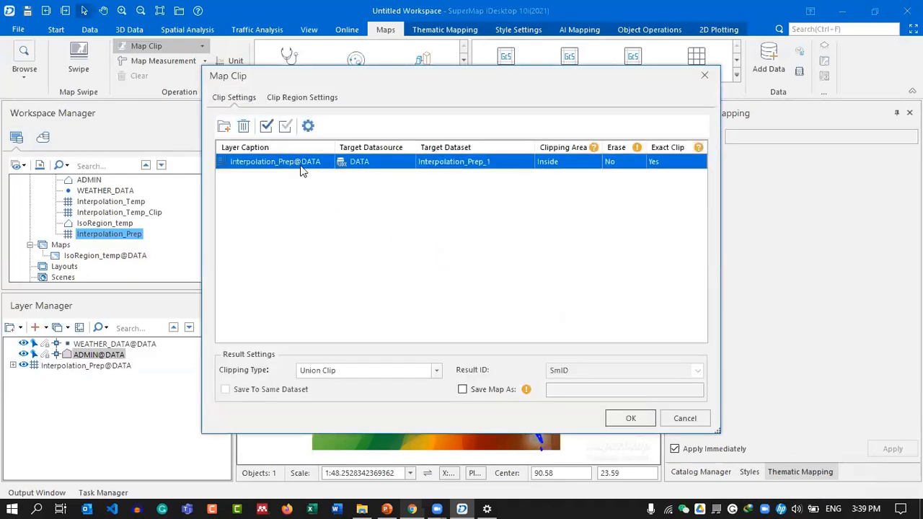
{"action": "left_click", "coordinate": [478, 163]}
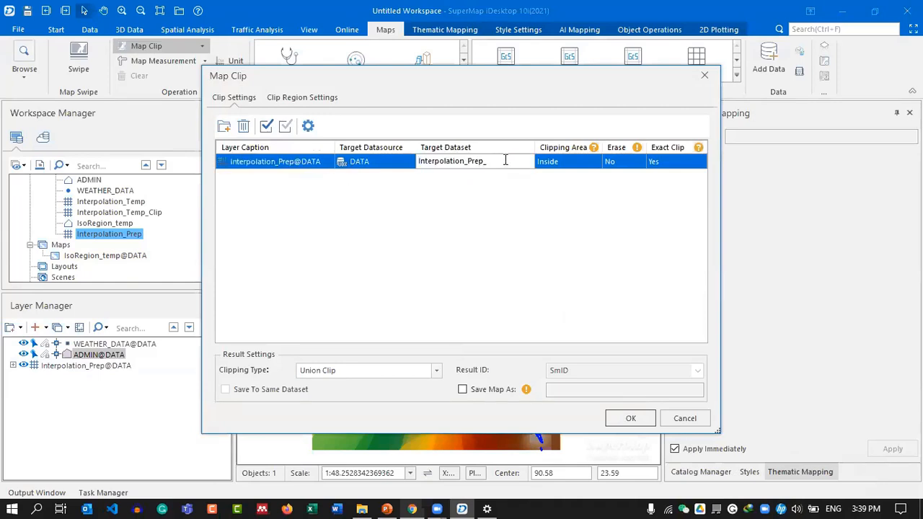
{"action": "key", "text": "BackSpace"}
{"action": "key", "text": "BackSpace"}
{"action": "left_click", "coordinate": [627, 418]}
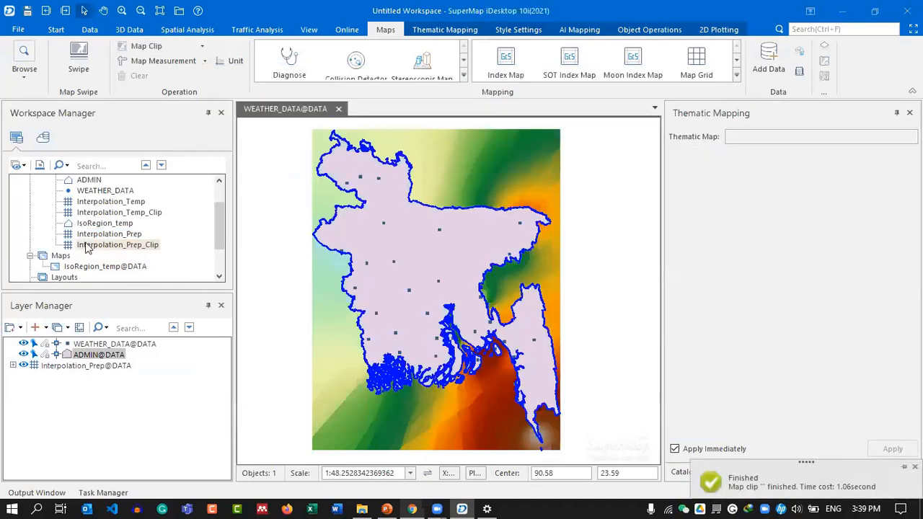
Add Interpolation_Prep_Clip to a new map, building image pyramids.
{"action": "left_click", "coordinate": [117, 247]}
{"action": "right_click", "coordinate": [117, 249]}
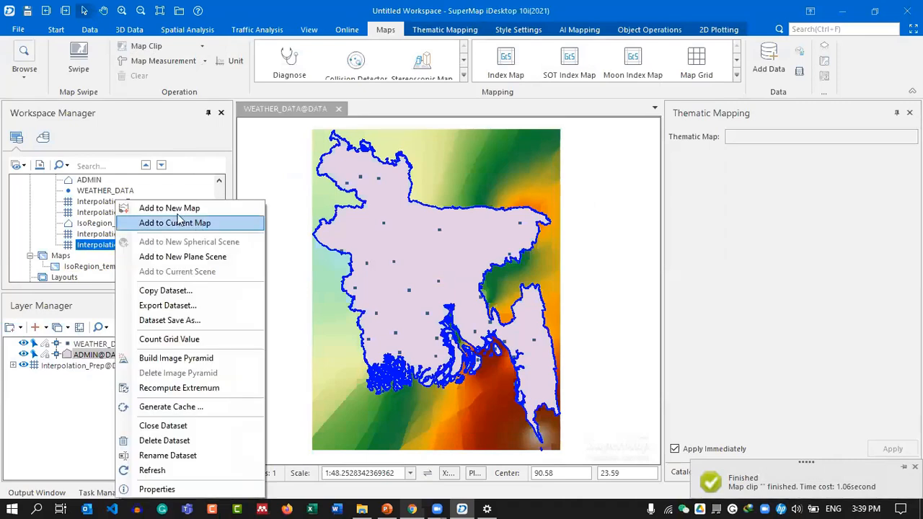
{"action": "left_click", "coordinate": [180, 212]}
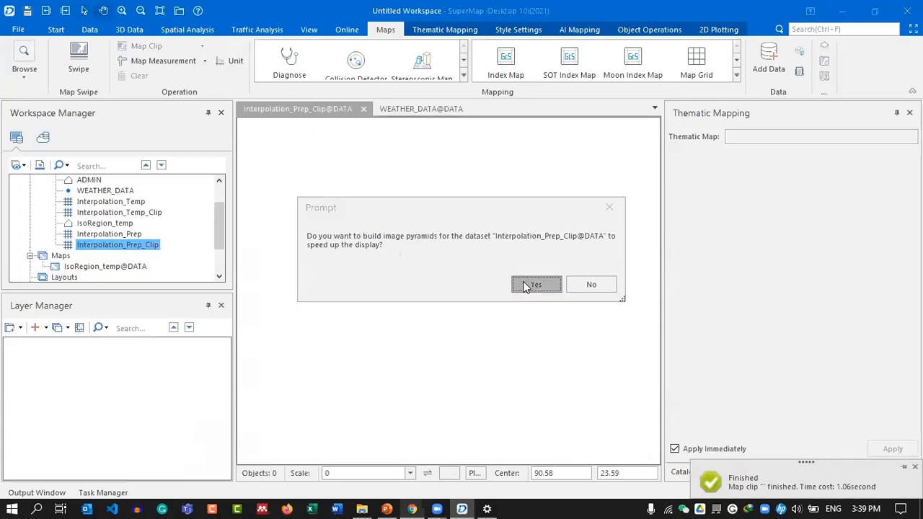
{"action": "left_click", "coordinate": [534, 284]}
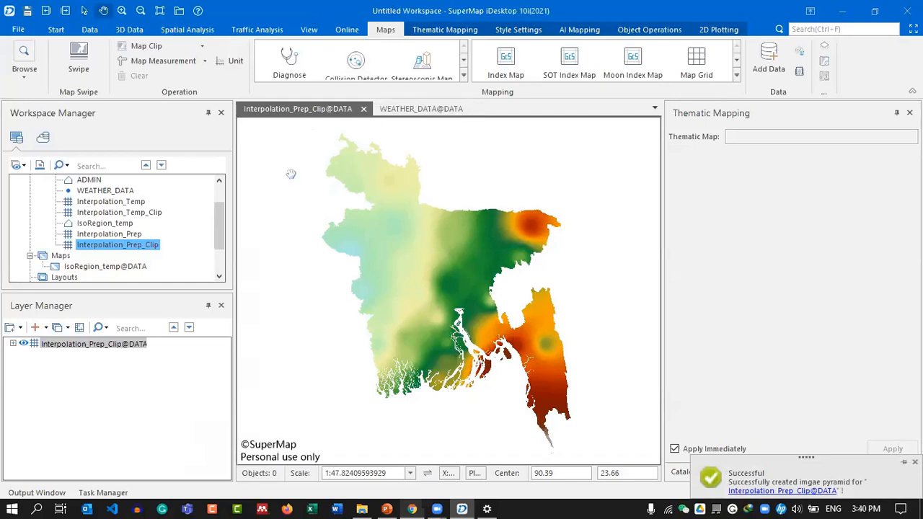
{"action": "scroll", "coordinate": [162, 234], "scroll_direction": "down", "scroll_amount": 1}
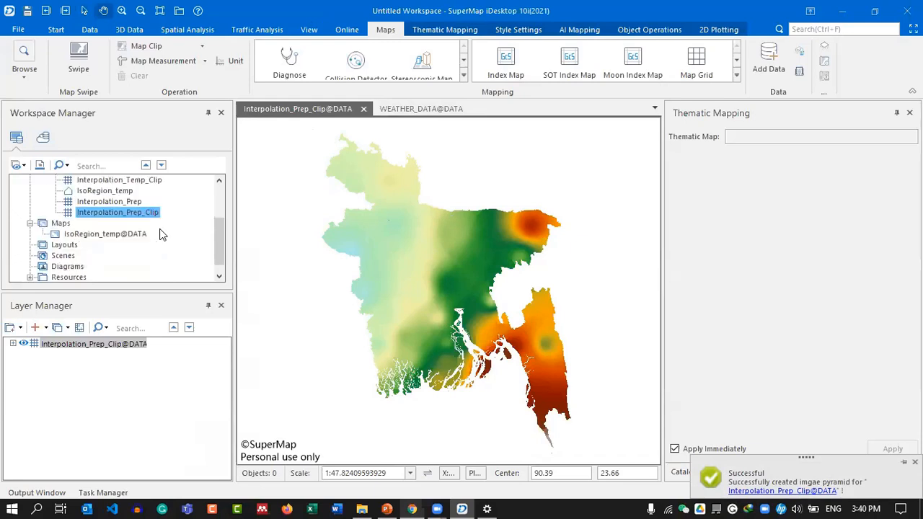
{"action": "scroll", "coordinate": [164, 196], "scroll_direction": "up", "scroll_amount": 1}
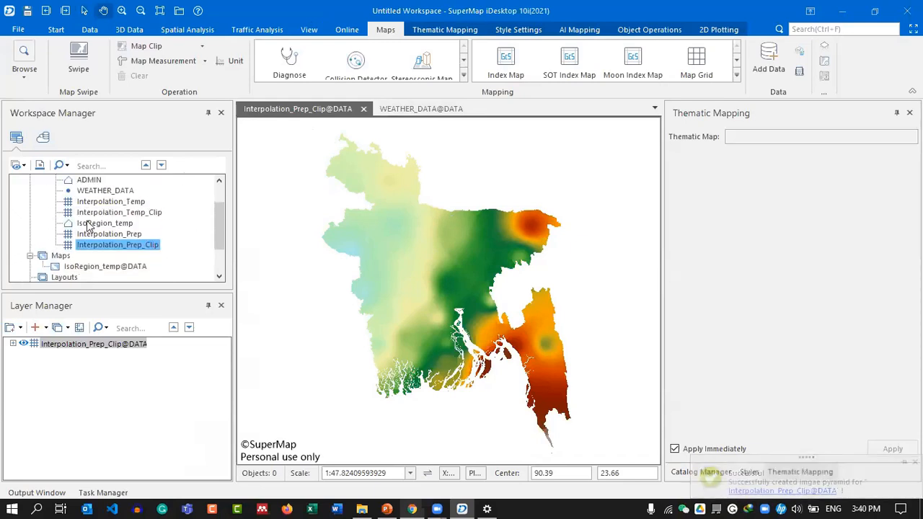
{"action": "left_click", "coordinate": [190, 29]}
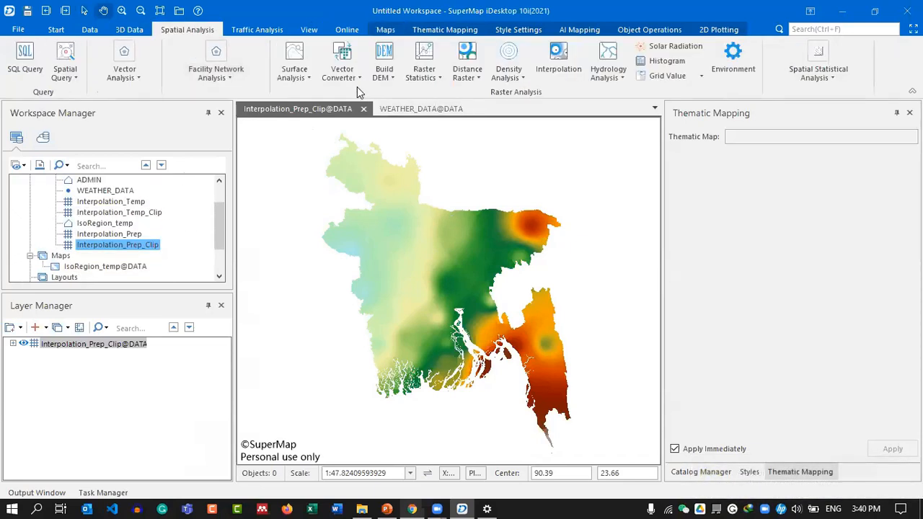
Extract isoregions from Interpolation_Prep_Clip at interval 50 into a new IsoRegion_Prep dataset.
{"action": "left_click", "coordinate": [306, 77]}
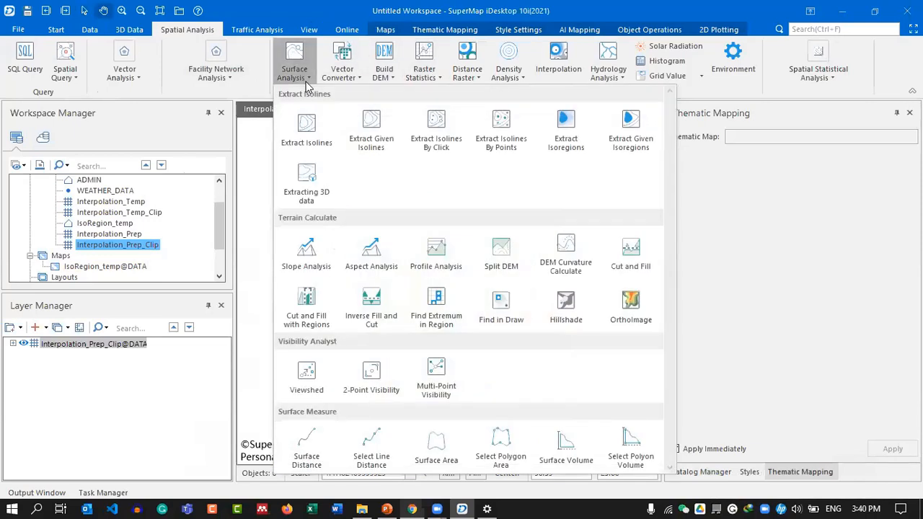
{"action": "left_click", "coordinate": [569, 144]}
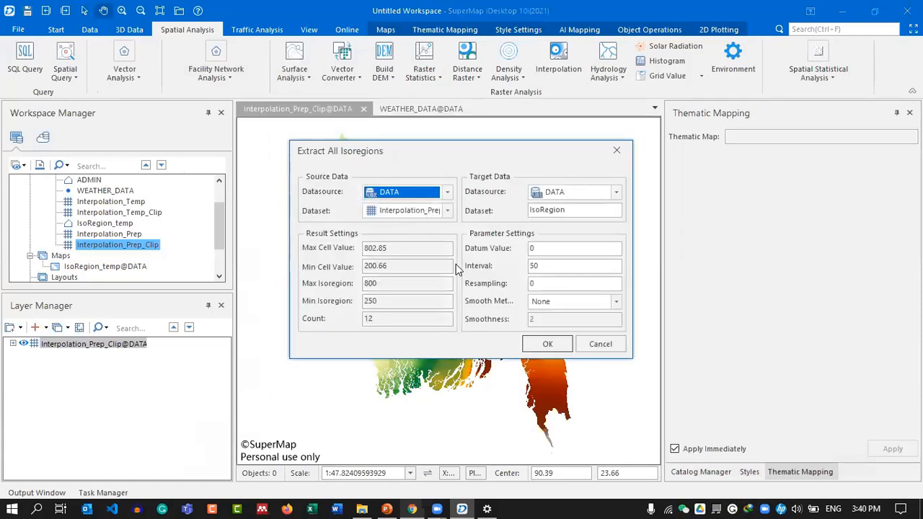
{"action": "left_click", "coordinate": [574, 209]}
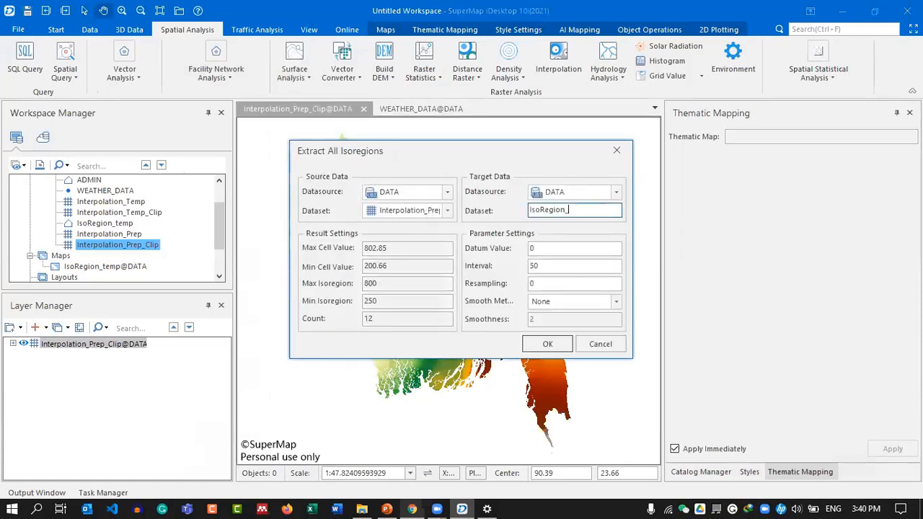
{"action": "left_click", "coordinate": [565, 352]}
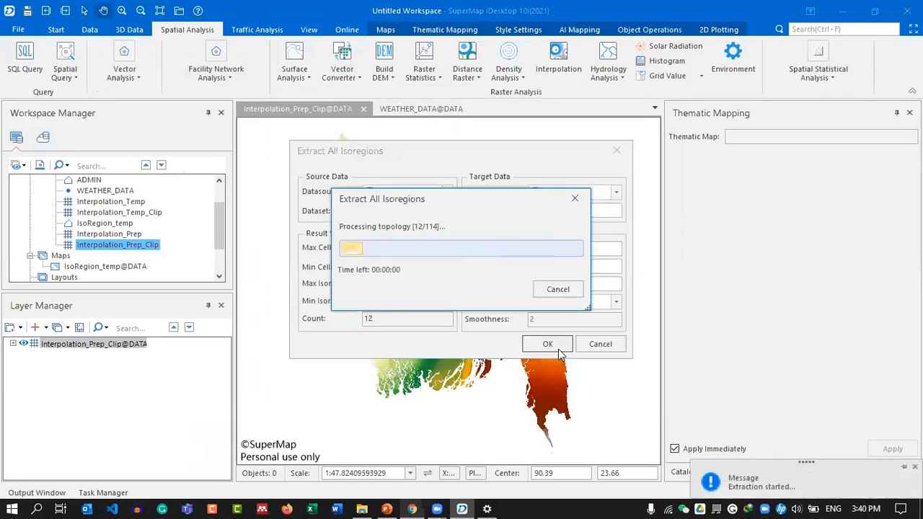
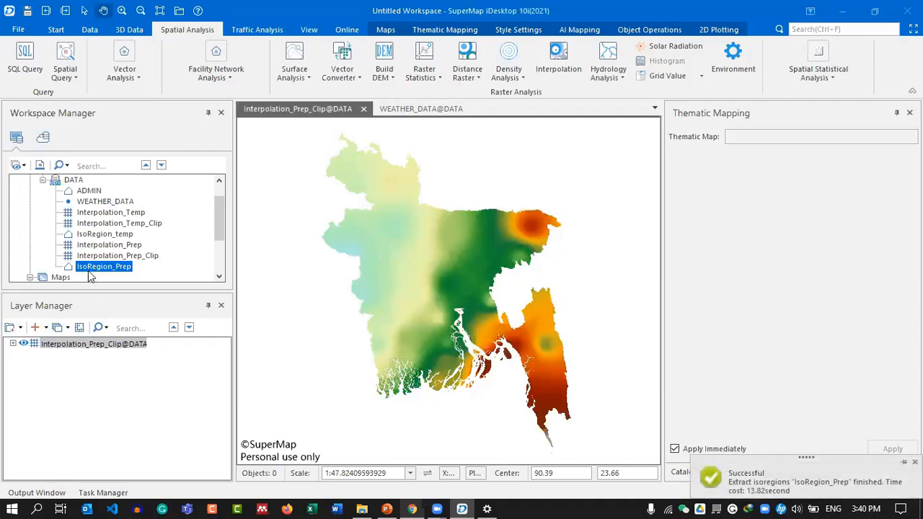
Add the IsoRegion_Prep dataset to a new map and select its layer for thematic mapping.
{"action": "right_click", "coordinate": [93, 267]}
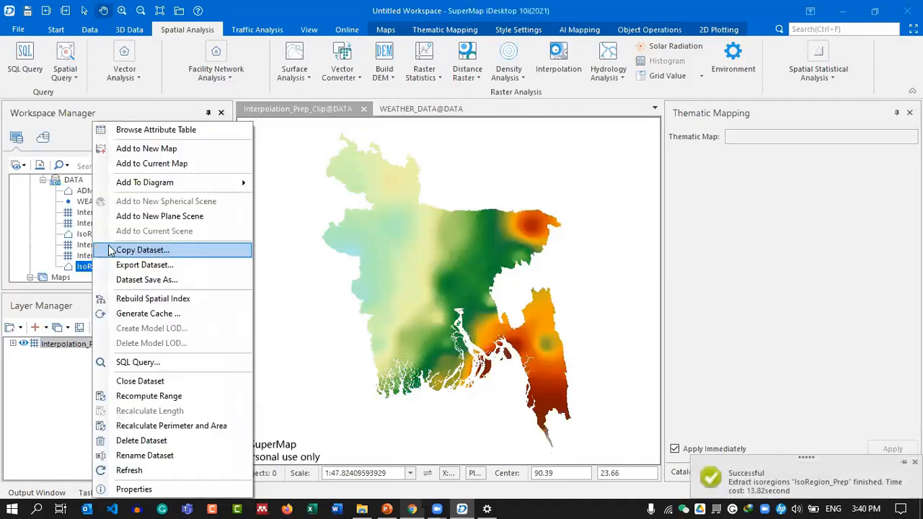
{"action": "left_click", "coordinate": [167, 150]}
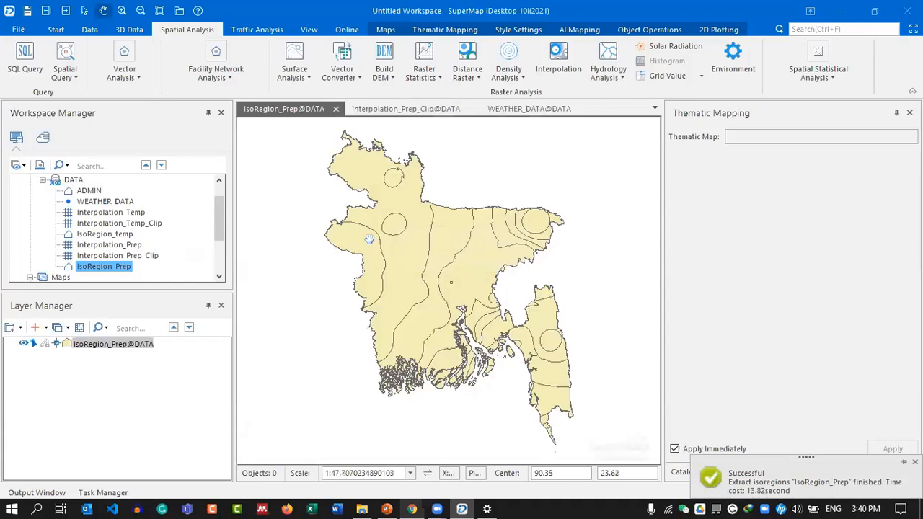
{"action": "left_click", "coordinate": [114, 346]}
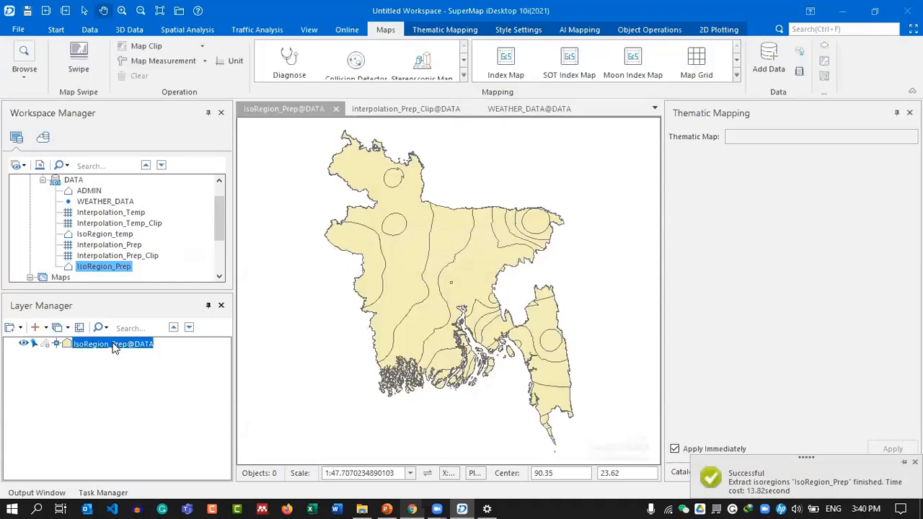
{"action": "right_click", "coordinate": [113, 346]}
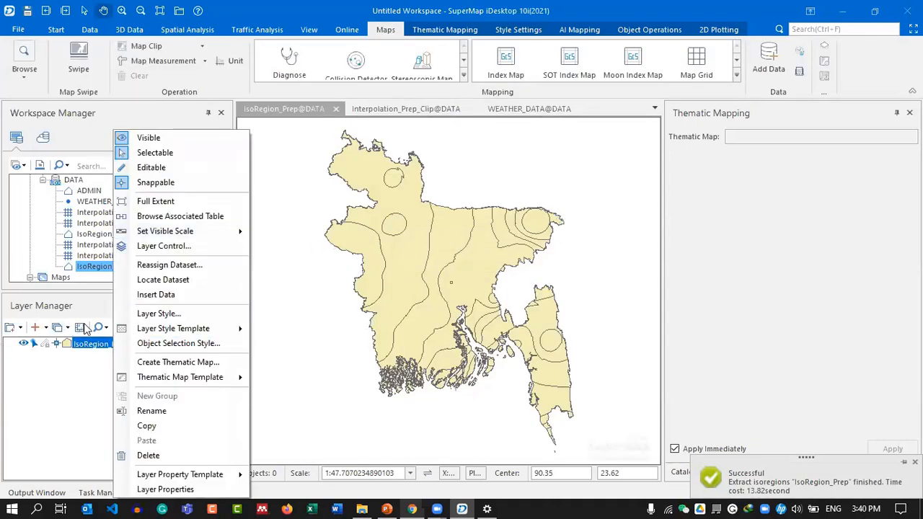
Create a unique-values thematic map on dMinZValue using the ZF_Blues ranges color scheme.
{"action": "left_click", "coordinate": [153, 362]}
{"action": "left_click", "coordinate": [331, 166]}
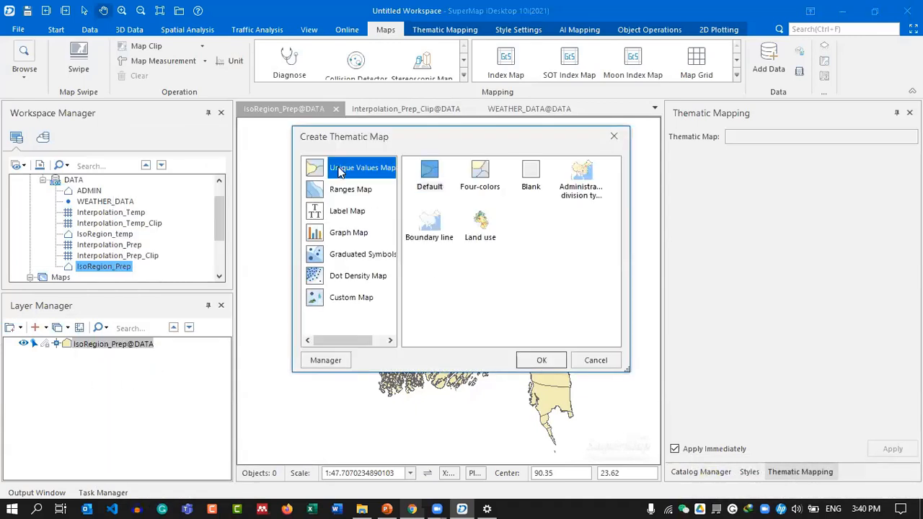
{"action": "left_click", "coordinate": [539, 361]}
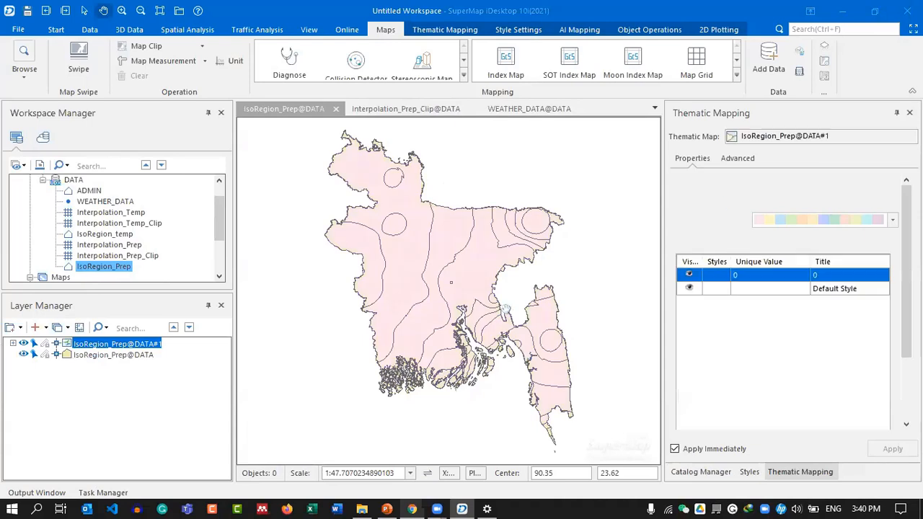
{"action": "left_click", "coordinate": [892, 182]}
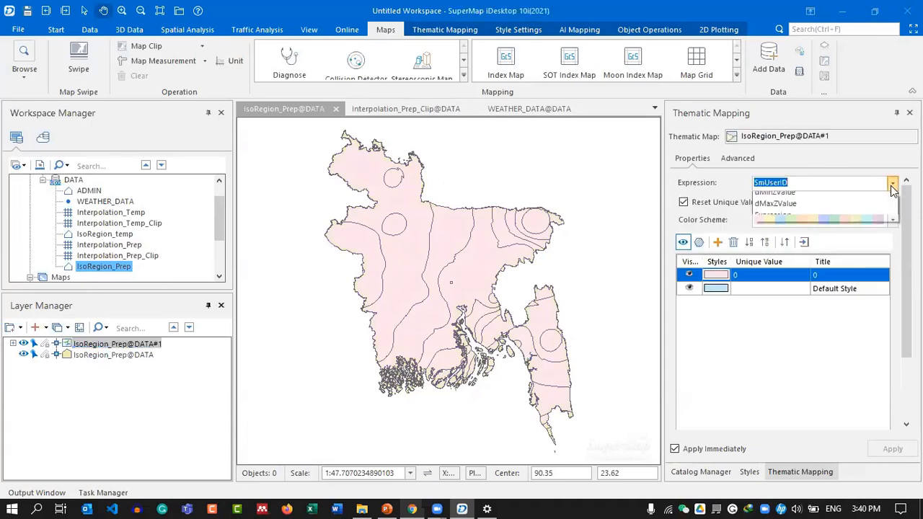
{"action": "left_click", "coordinate": [820, 245]}
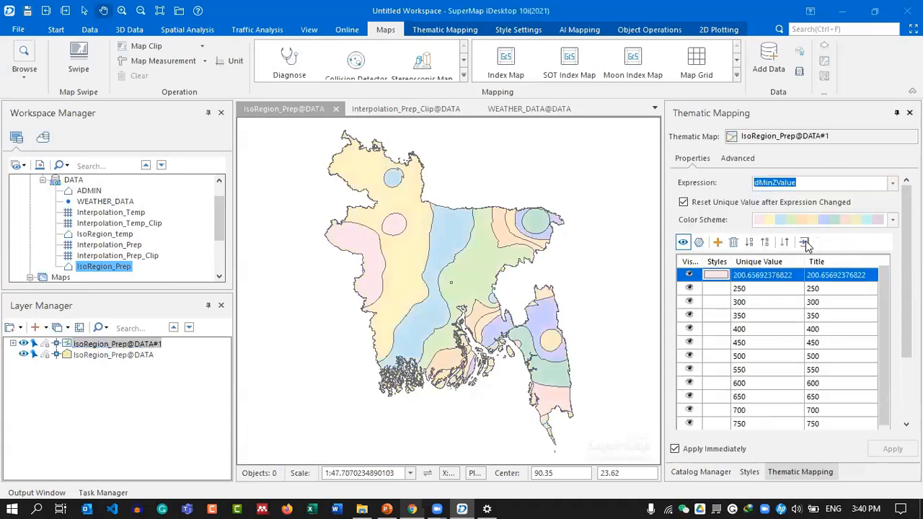
{"action": "left_click", "coordinate": [891, 220]}
{"action": "left_click", "coordinate": [891, 228]}
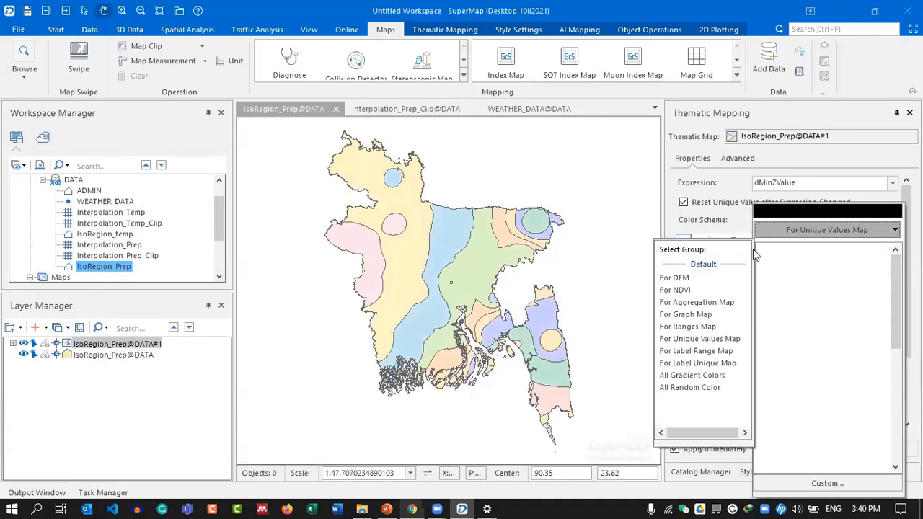
{"action": "left_click", "coordinate": [710, 328]}
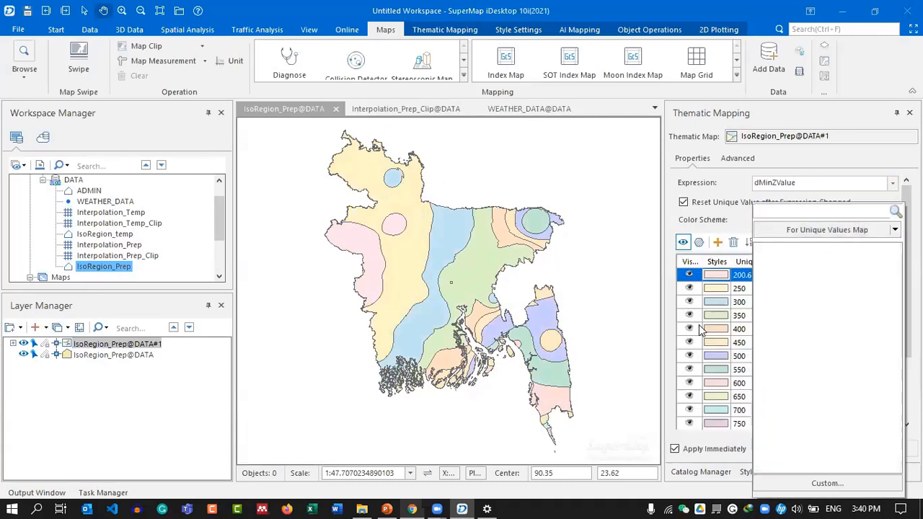
{"action": "left_click", "coordinate": [837, 417]}
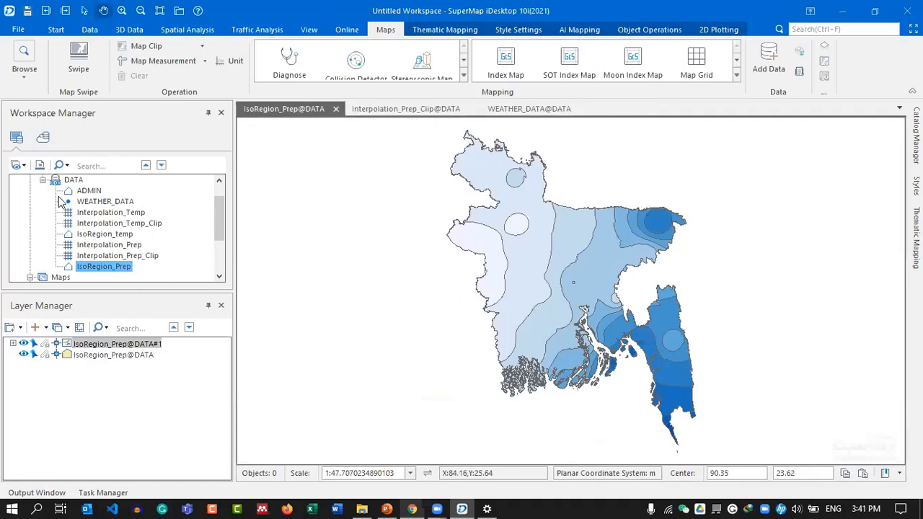
{"action": "left_click", "coordinate": [105, 232]}
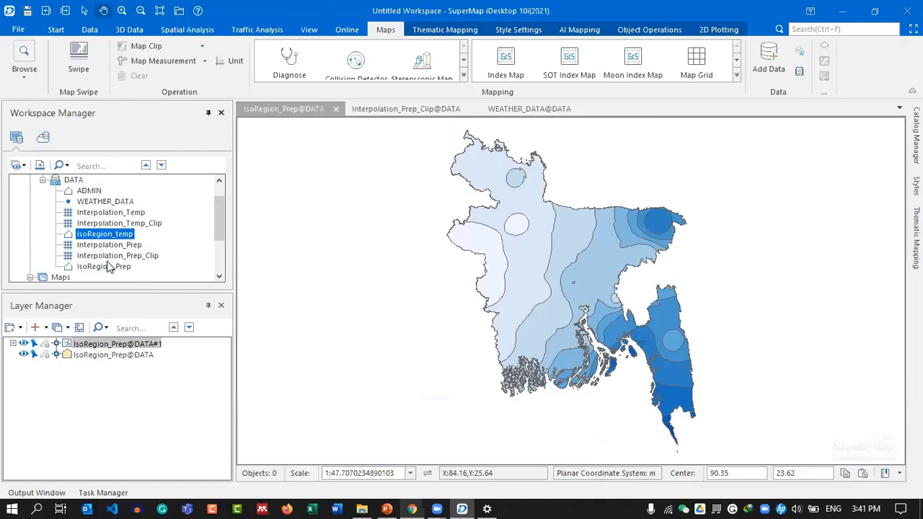
{"action": "left_click", "coordinate": [110, 266]}
{"action": "left_click", "coordinate": [114, 234]}
{"action": "left_click", "coordinate": [120, 268]}
{"action": "left_click", "coordinate": [117, 237]}
{"action": "left_click", "coordinate": [119, 264]}
{"action": "left_click", "coordinate": [112, 227]}
{"action": "left_click", "coordinate": [111, 234]}
{"action": "left_click", "coordinate": [111, 267]}
{"action": "left_click", "coordinate": [100, 235]}
{"action": "left_click", "coordinate": [119, 266]}
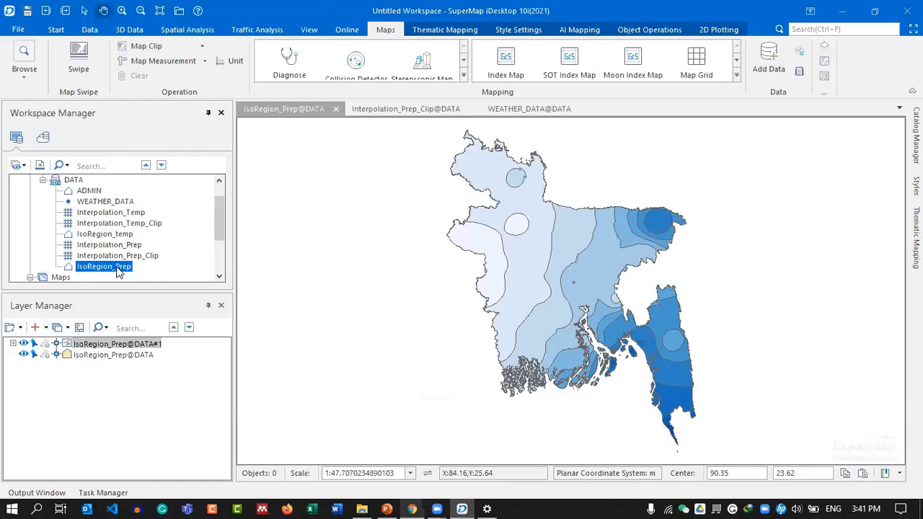
{"action": "left_click", "coordinate": [120, 234]}
{"action": "left_click", "coordinate": [119, 266]}
{"action": "left_click", "coordinate": [121, 235]}
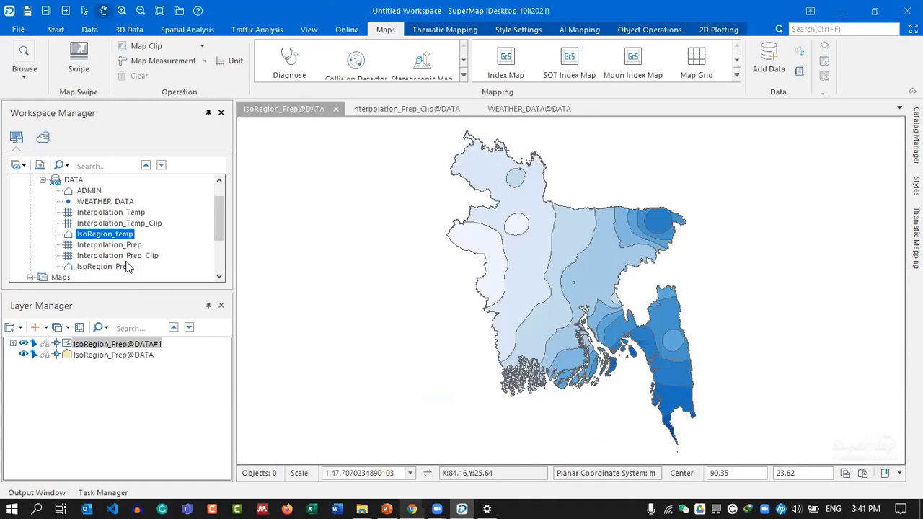
{"action": "left_click", "coordinate": [126, 268]}
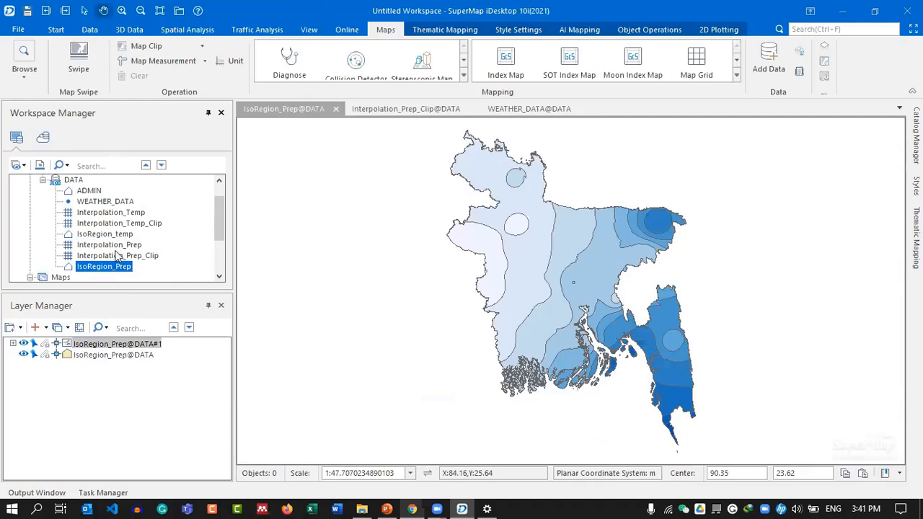
{"action": "left_click", "coordinate": [117, 235]}
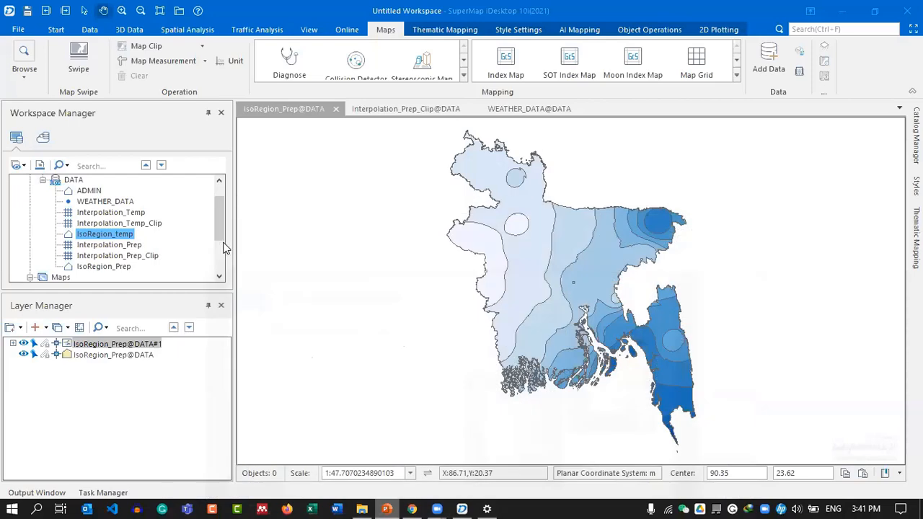
Set the IsoRegion_temp dataset's coordinate system to WGS 1984 in its properties.
{"action": "right_click", "coordinate": [109, 240]}
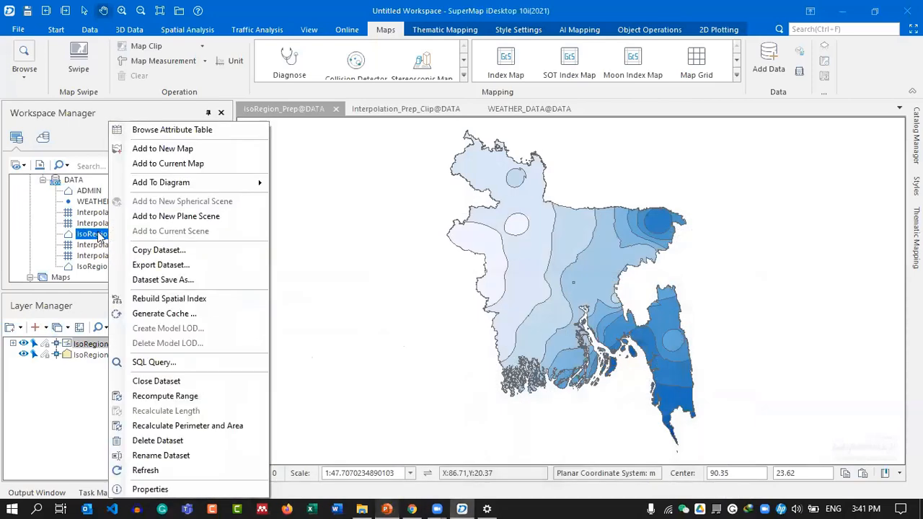
{"action": "left_click", "coordinate": [149, 489]}
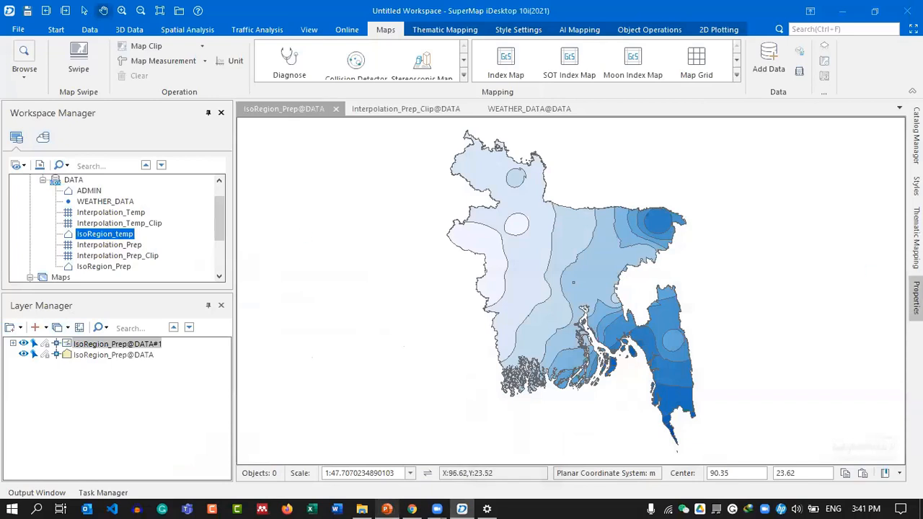
{"action": "mouse_move", "coordinate": [915, 298]}
{"action": "left_click", "coordinate": [883, 115]}
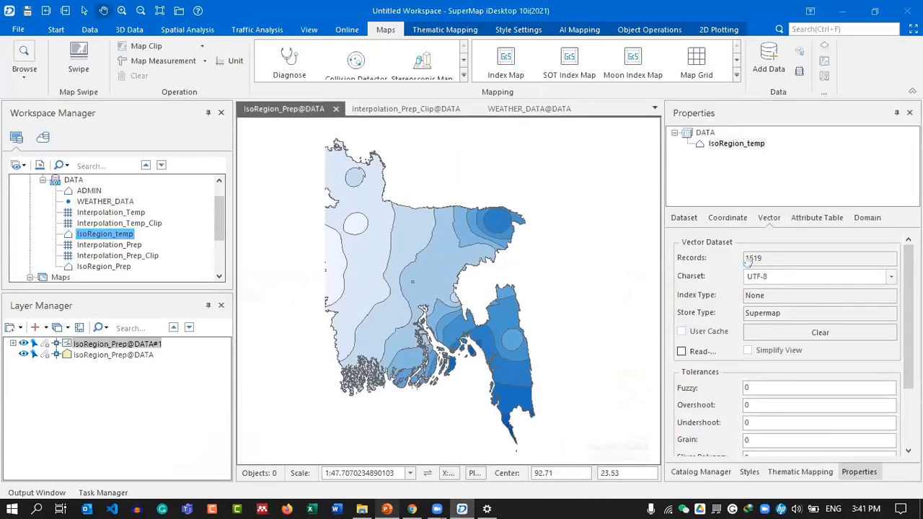
{"action": "left_click", "coordinate": [724, 219]}
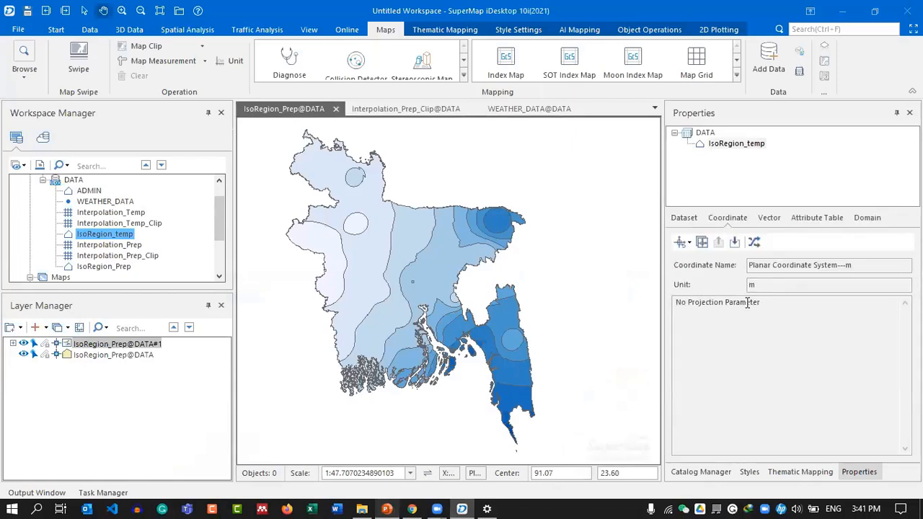
{"action": "left_click_drag", "start_coordinate": [765, 302], "coordinate": [679, 304]}
{"action": "left_click", "coordinate": [779, 303]}
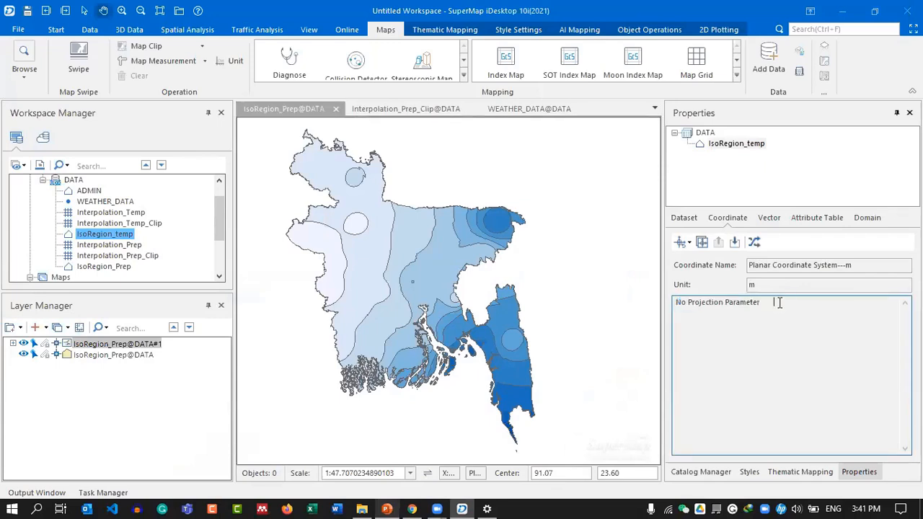
{"action": "left_click", "coordinate": [689, 244]}
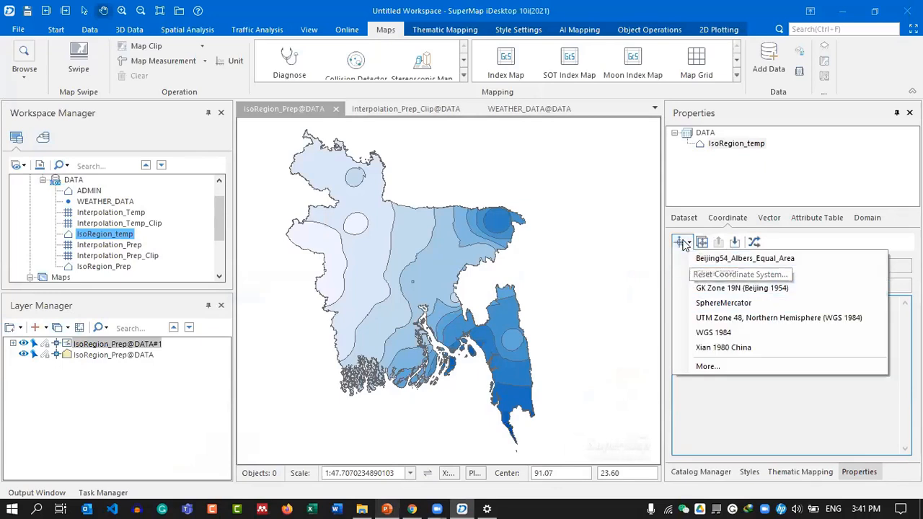
{"action": "left_click", "coordinate": [685, 245]}
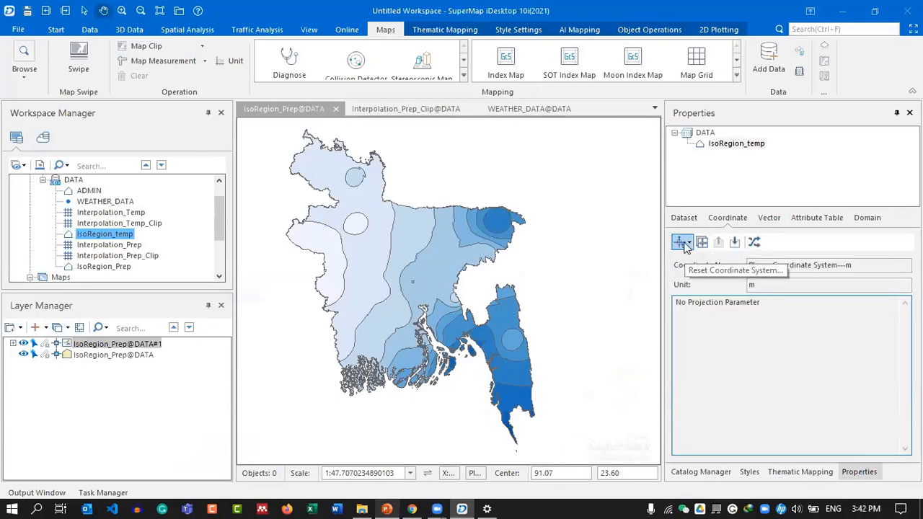
{"action": "left_click", "coordinate": [684, 243]}
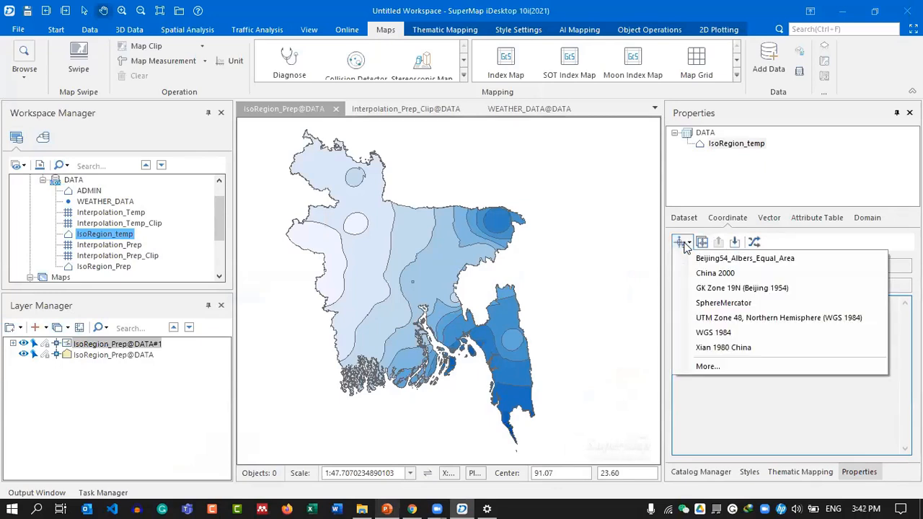
{"action": "left_click", "coordinate": [731, 336]}
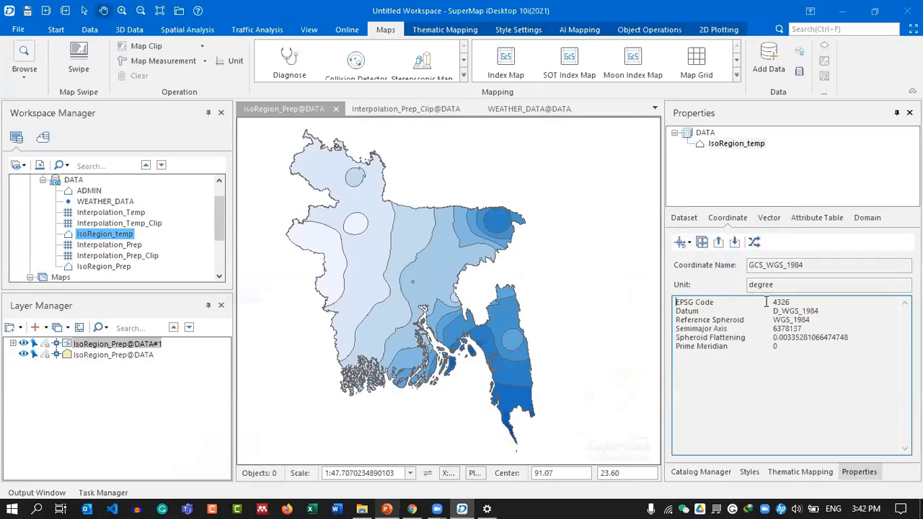
Set IsoRegion_Prep to WGS 1984 and verify both datasets show EPSG 4326.
{"action": "left_click", "coordinate": [89, 268]}
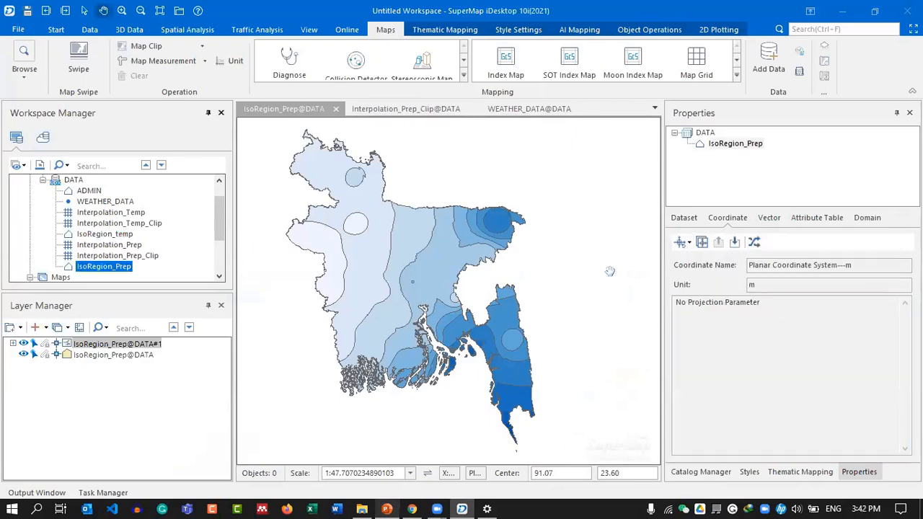
{"action": "left_click", "coordinate": [684, 244]}
{"action": "left_click", "coordinate": [713, 336]}
{"action": "left_click", "coordinate": [108, 237]}
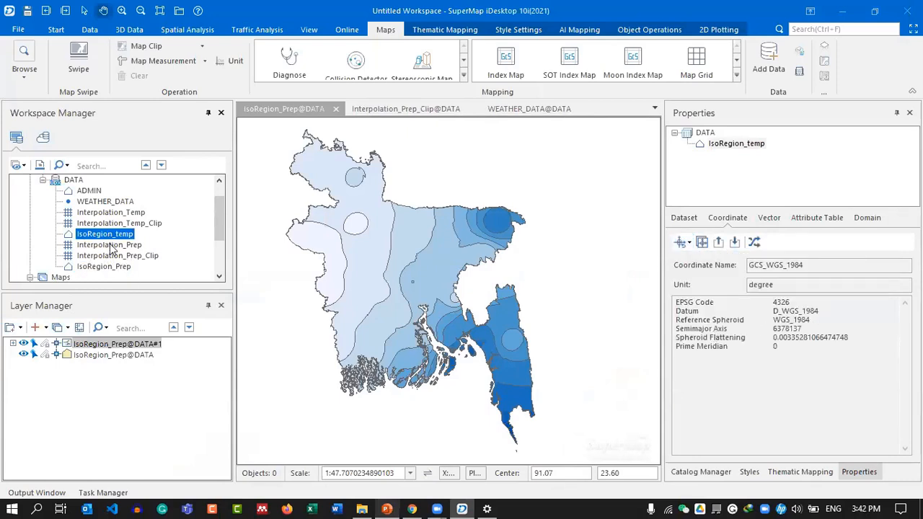
{"action": "left_click", "coordinate": [111, 268]}
{"action": "left_click", "coordinate": [110, 239]}
{"action": "left_click_drag", "start_coordinate": [771, 302], "coordinate": [792, 302]}
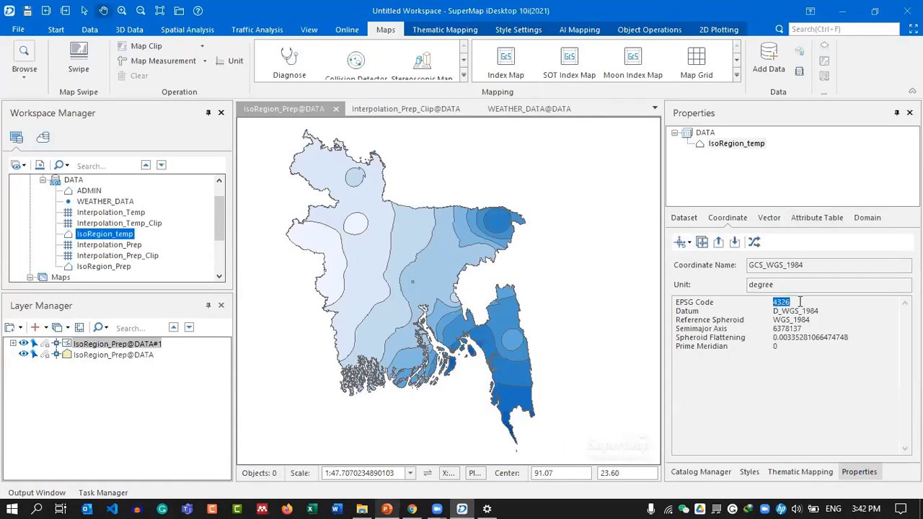
{"action": "left_click", "coordinate": [109, 267]}
{"action": "double_click", "coordinate": [780, 302]}
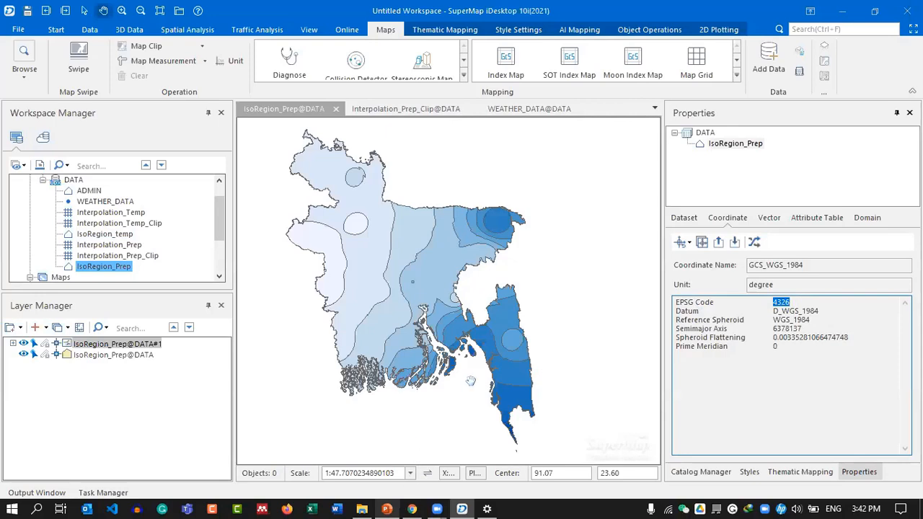
Show the Catalog Manager beside the IsoRegion_Prep map and briefly check the DATA folder.
{"action": "left_click", "coordinate": [908, 112]}
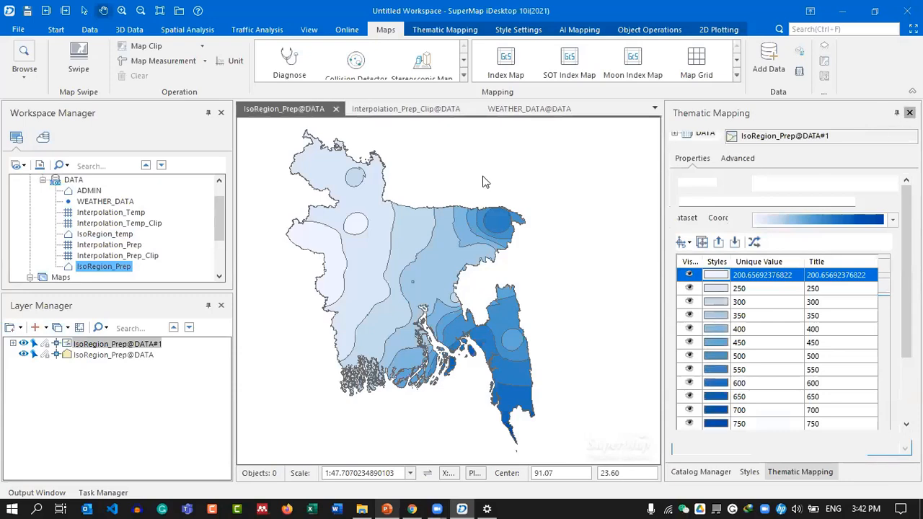
{"action": "left_click", "coordinate": [528, 108]}
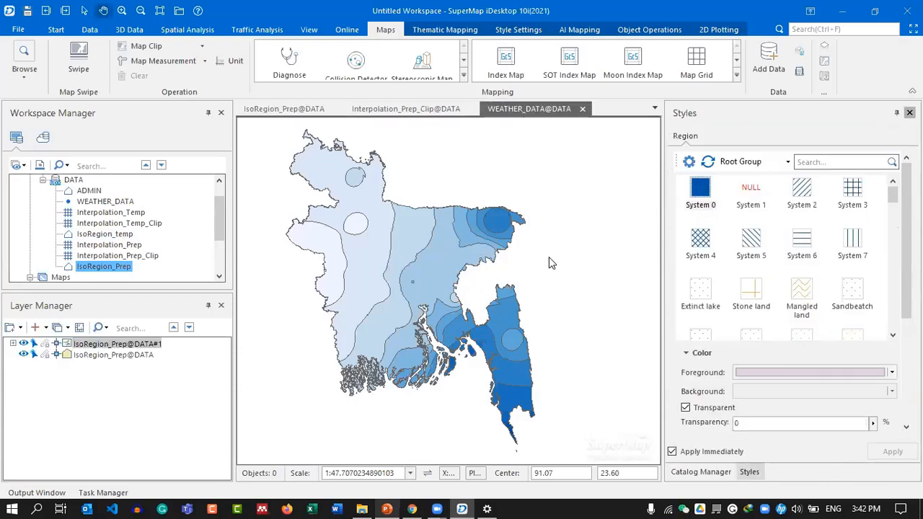
{"action": "left_click", "coordinate": [909, 113]}
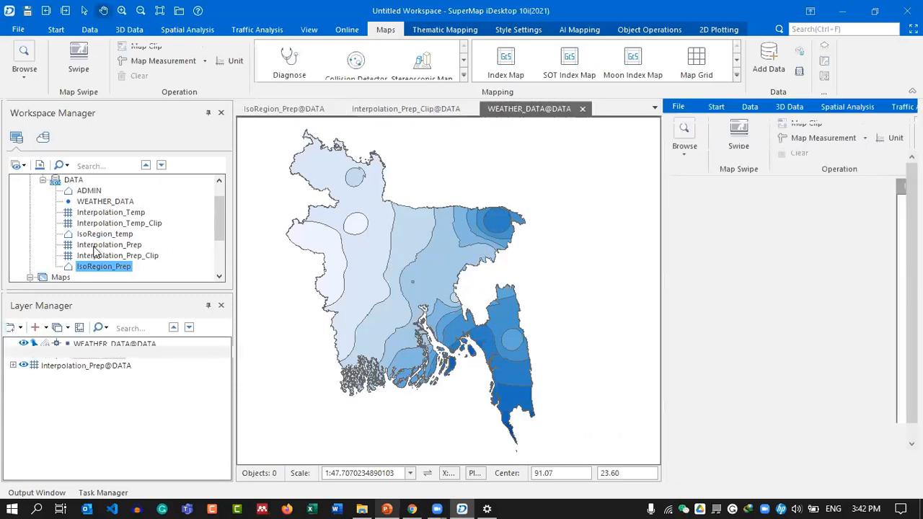
{"action": "left_click", "coordinate": [112, 241]}
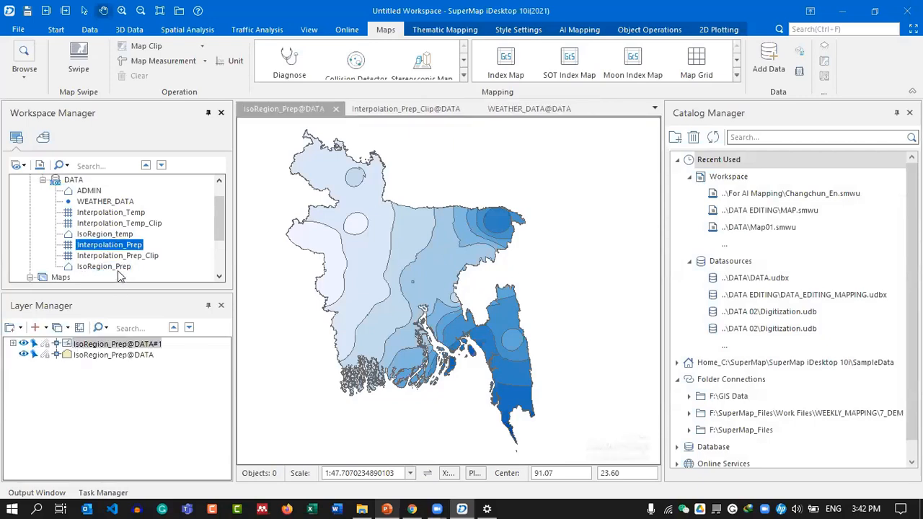
{"action": "left_click", "coordinate": [116, 267]}
{"action": "left_click", "coordinate": [120, 238]}
{"action": "left_click", "coordinate": [360, 504]}
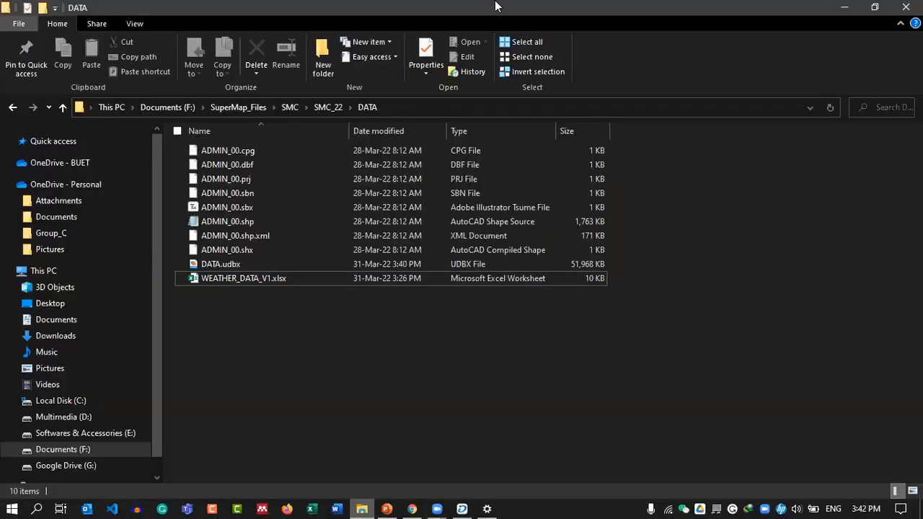
{"action": "left_click", "coordinate": [846, 9]}
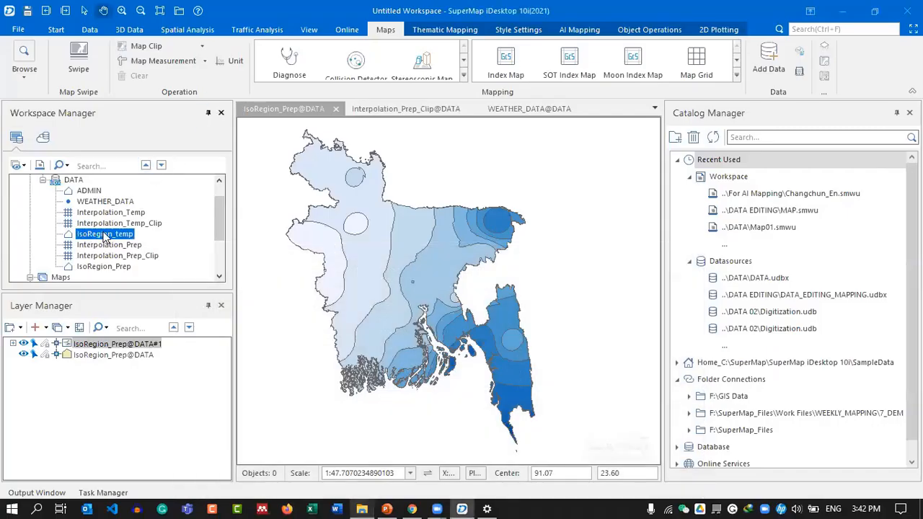
Export the IsoRegion_temp dataset with ArcGIS Shape File as the export type.
{"action": "left_click", "coordinate": [110, 267]}
{"action": "left_click", "coordinate": [129, 240]}
{"action": "left_click", "coordinate": [130, 267]}
{"action": "left_click", "coordinate": [129, 235]}
{"action": "right_click", "coordinate": [128, 238]}
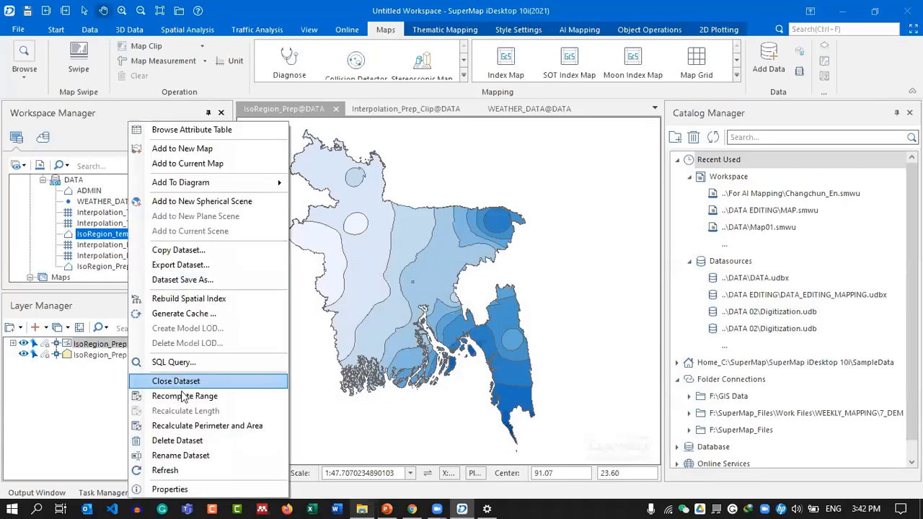
{"action": "left_click", "coordinate": [212, 267]}
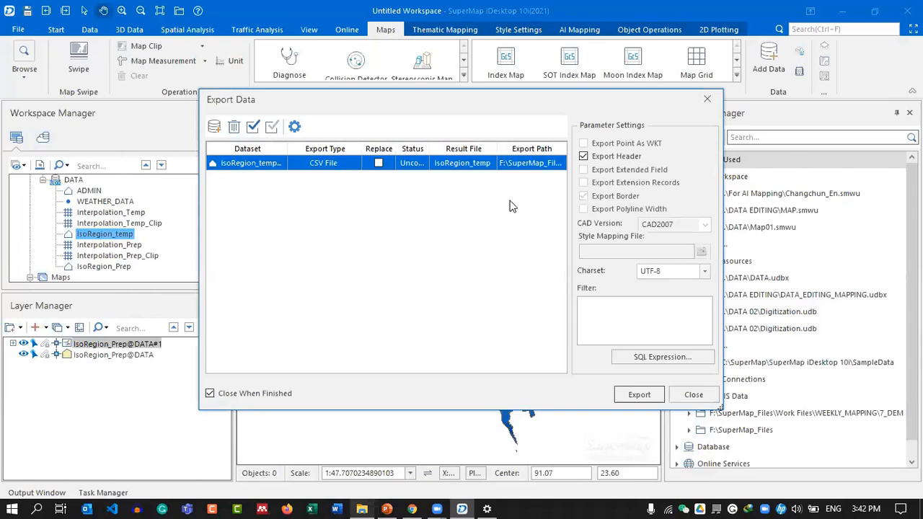
{"action": "left_click", "coordinate": [340, 165]}
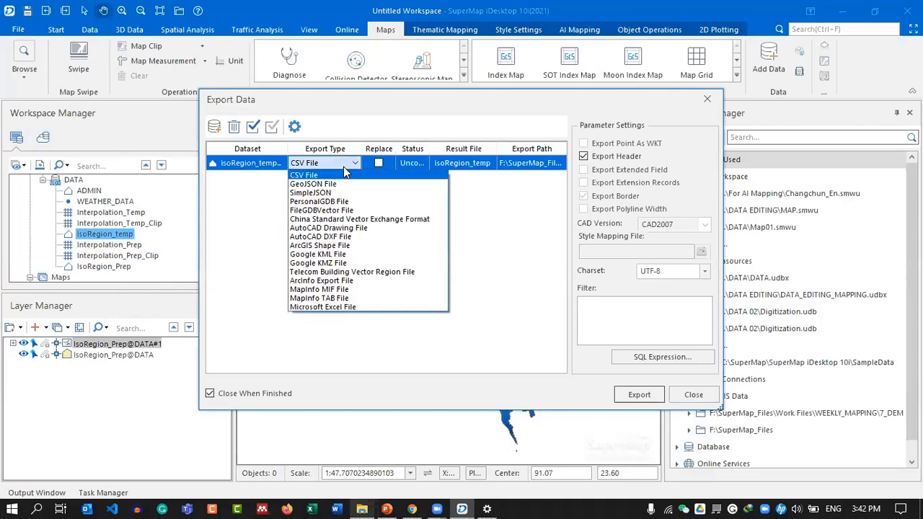
{"action": "left_click", "coordinate": [348, 246]}
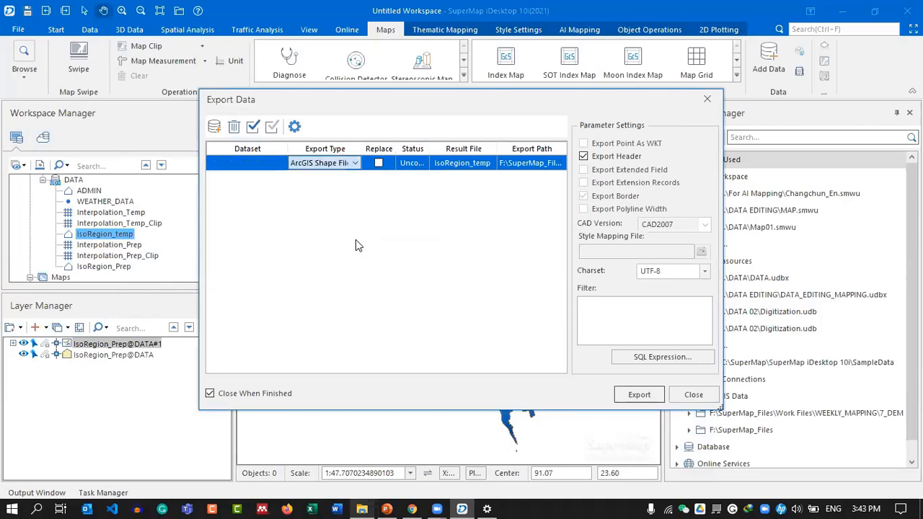
Name the result file Temparature and run the shapefile export.
{"action": "left_click", "coordinate": [472, 164]}
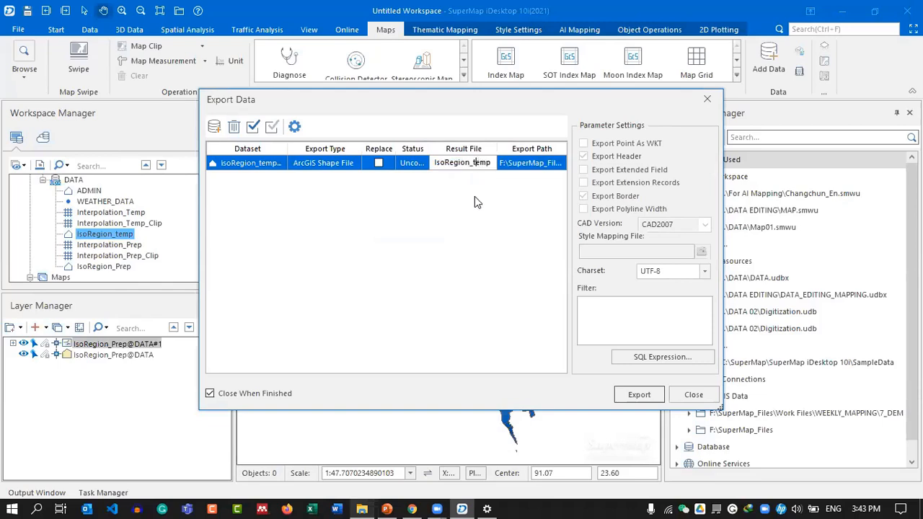
{"action": "key", "text": "ctrl+a"}
{"action": "key", "text": "BackSpace"}
{"action": "type", "text": "TE"}
{"action": "key", "text": "BackSpace"}
{"action": "key", "text": "BackSpace"}
{"action": "type", "text": "Tempra"}
{"action": "type", "text": "rati"}
{"action": "key", "text": "BackSpace"}
{"action": "type", "text": "ure"}
{"action": "left_click", "coordinate": [640, 396]}
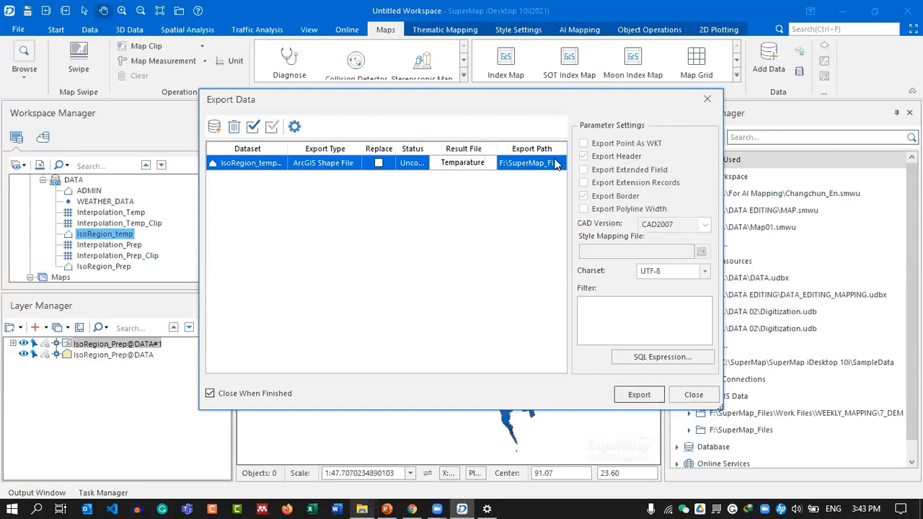
{"action": "left_click", "coordinate": [628, 394]}
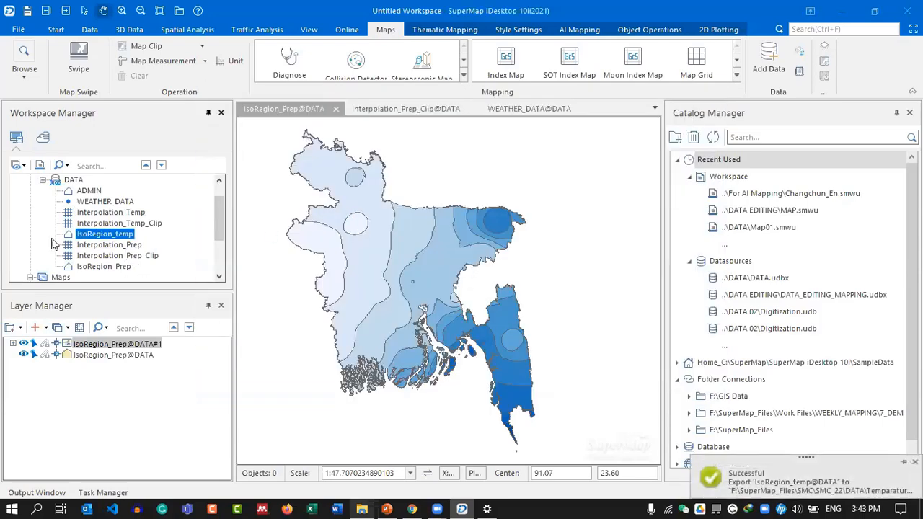
Start a dataset export for IsoRegion_Prep.
{"action": "left_click", "coordinate": [106, 267]}
{"action": "right_click", "coordinate": [107, 267]}
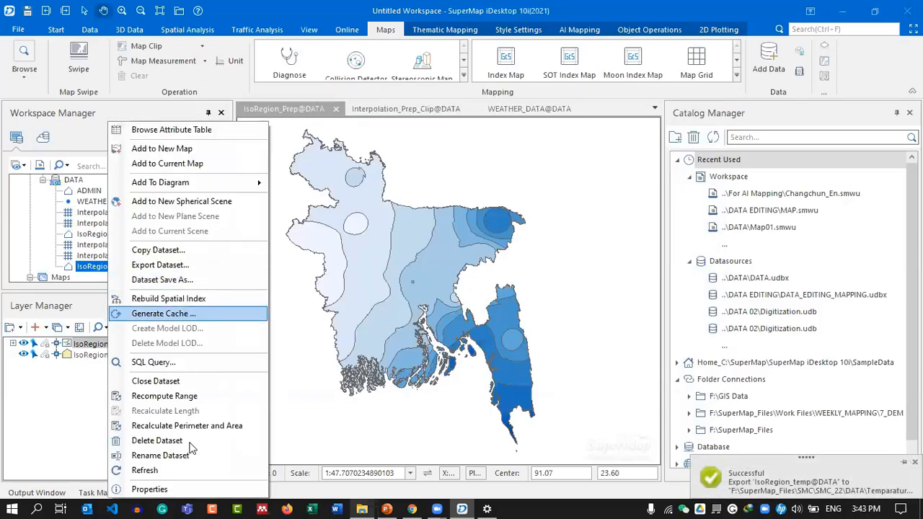
{"action": "left_click", "coordinate": [157, 265]}
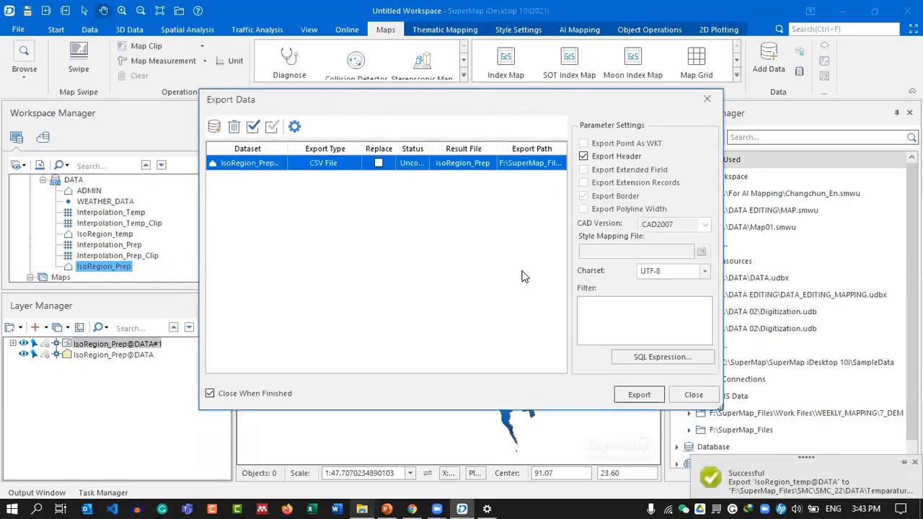
Choose ArcGIS Shape File, name the result Precipitation, and export IsoRegion_Prep.
{"action": "left_click", "coordinate": [325, 164]}
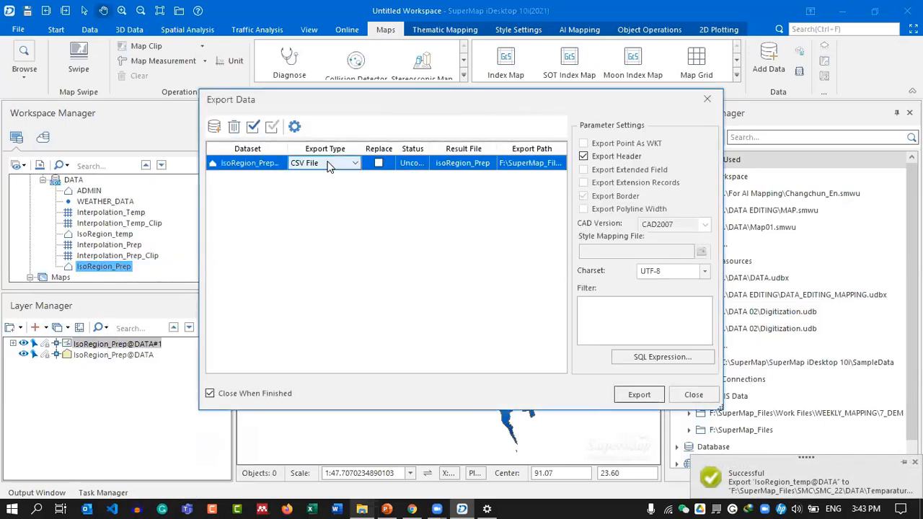
{"action": "left_click", "coordinate": [325, 164]}
{"action": "left_click", "coordinate": [319, 245]}
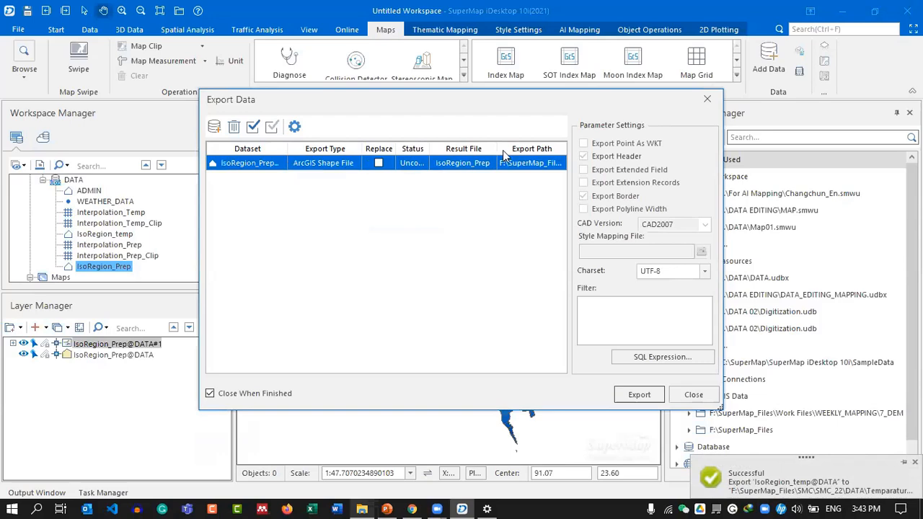
{"action": "left_click", "coordinate": [481, 168]}
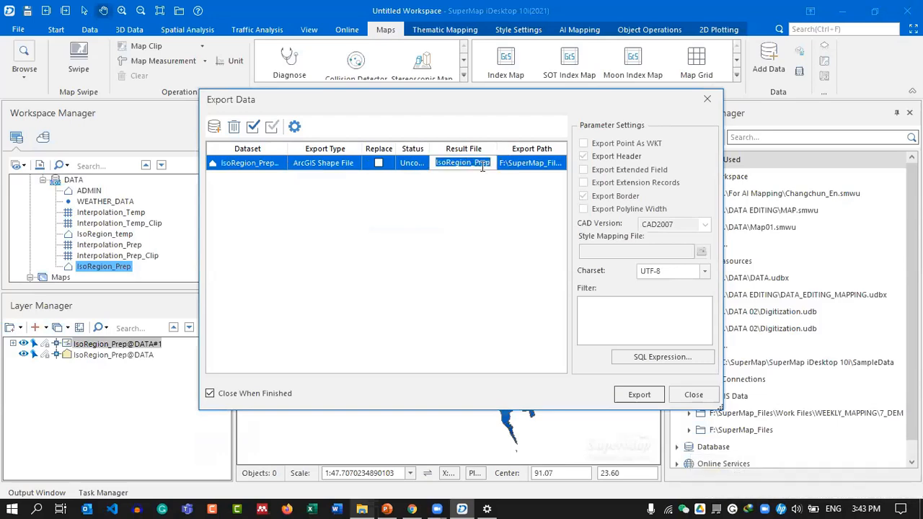
{"action": "type", "text": "Precipitation"}
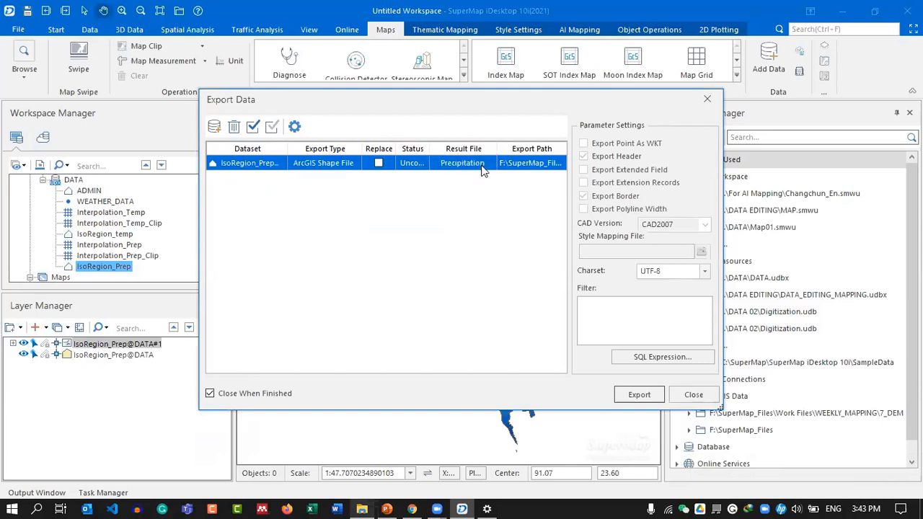
{"action": "left_click", "coordinate": [634, 394]}
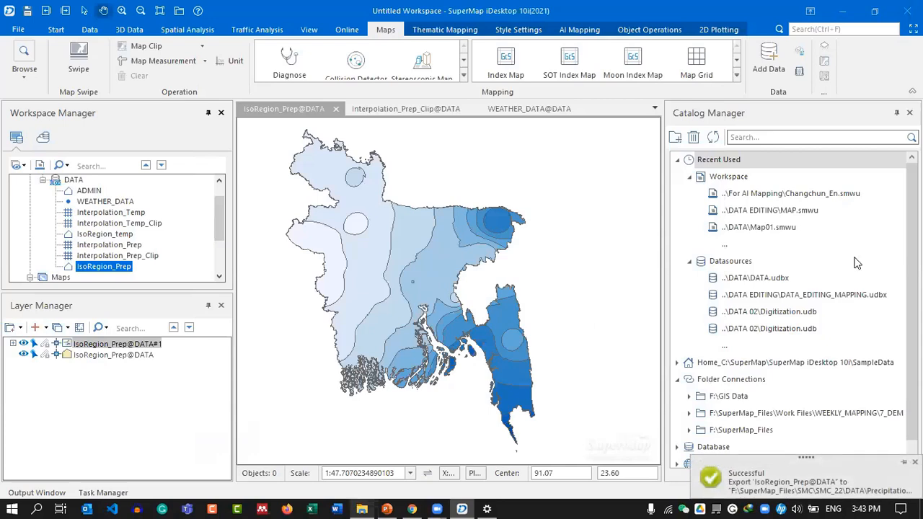
Review the Precipitation and Temparature shapefile sets in the DATA folder.
{"action": "key", "text": "alt+Tab"}
{"action": "left_click", "coordinate": [289, 278]}
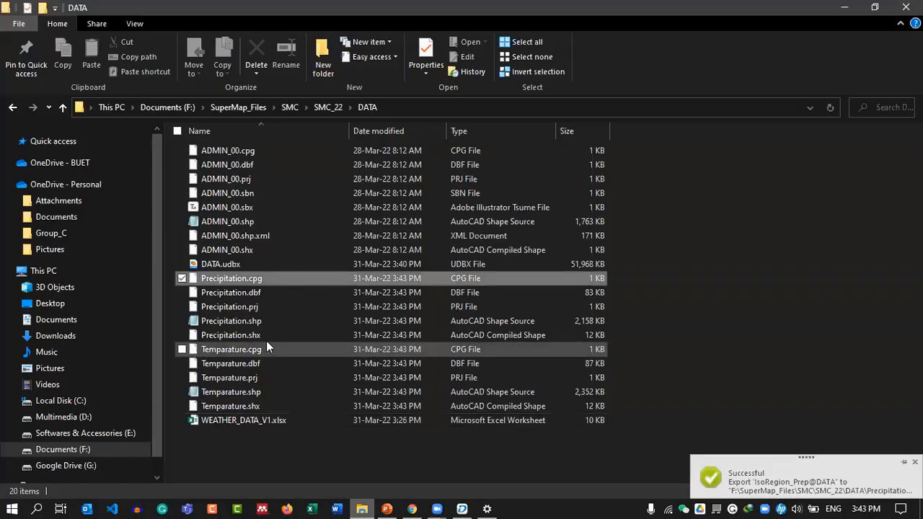
{"action": "left_click", "coordinate": [281, 334], "text": "shift"}
{"action": "left_click", "coordinate": [277, 351]}
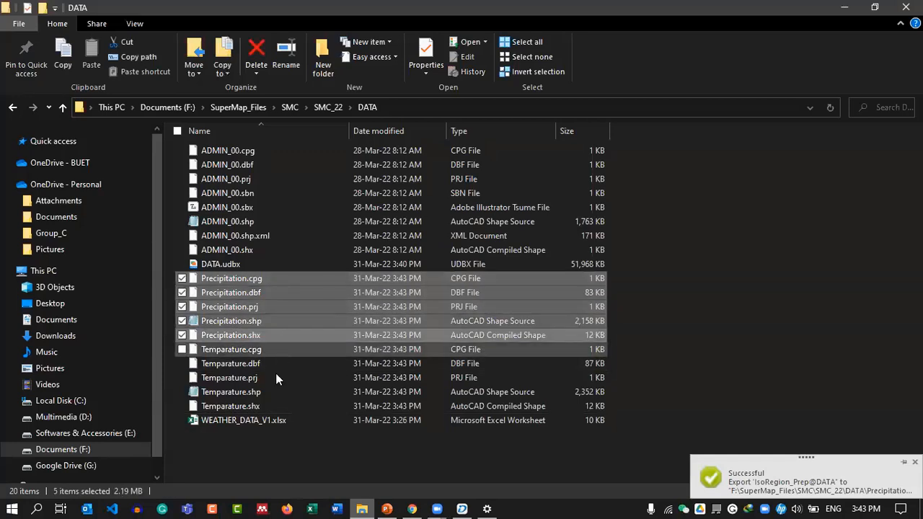
{"action": "left_click", "coordinate": [263, 404], "text": "shift"}
{"action": "left_click", "coordinate": [310, 280]}
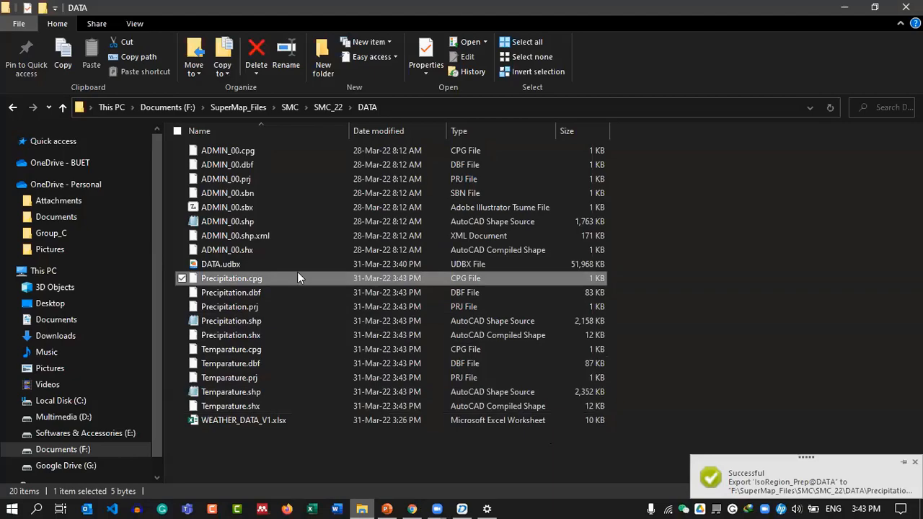
{"action": "key", "text": "alt+Tab"}
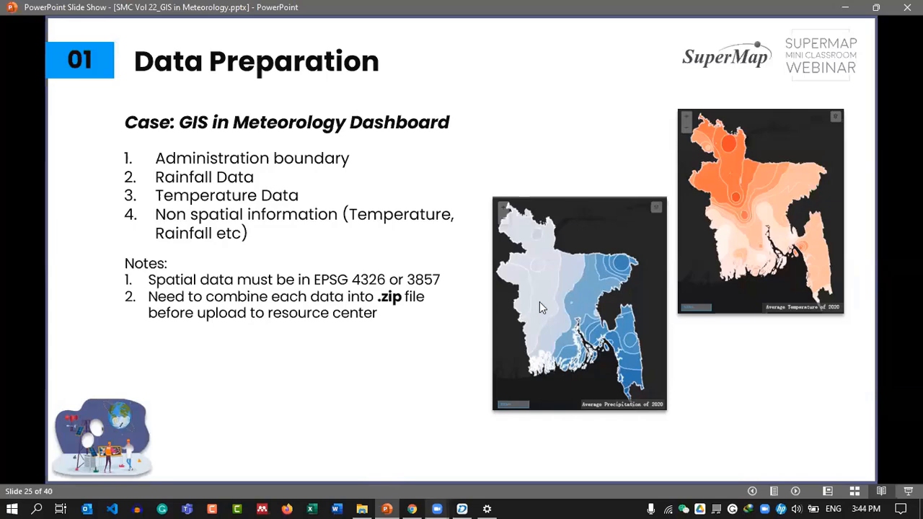
{"action": "key", "text": "alt+Tab"}
Compress the eight ADMIN_00 files into ADMIN_00.zip.
{"action": "left_click", "coordinate": [292, 150]}
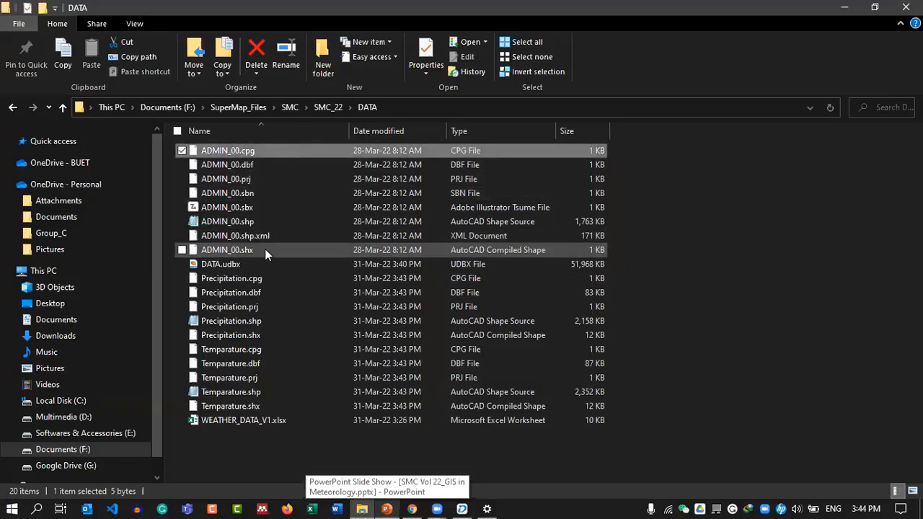
{"action": "left_click", "coordinate": [264, 249], "text": "shift"}
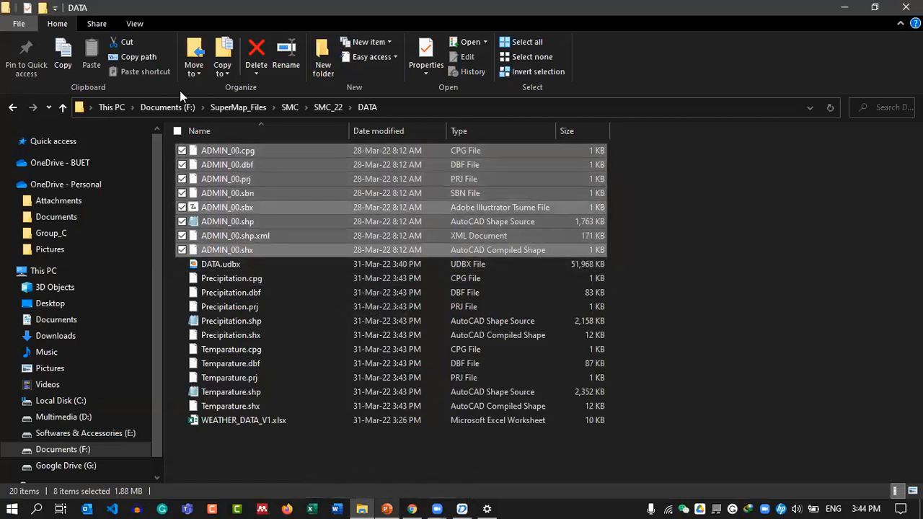
{"action": "left_click", "coordinate": [91, 24]}
{"action": "left_click", "coordinate": [74, 55]}
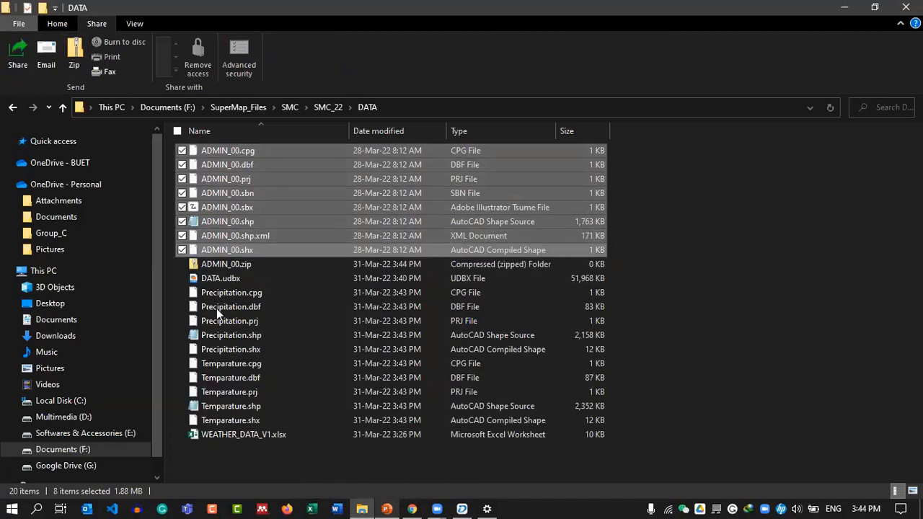
Zip the Precipitation and Temparature file sets into Precipitation.zip and Temparature.zip.
{"action": "left_click", "coordinate": [266, 288]}
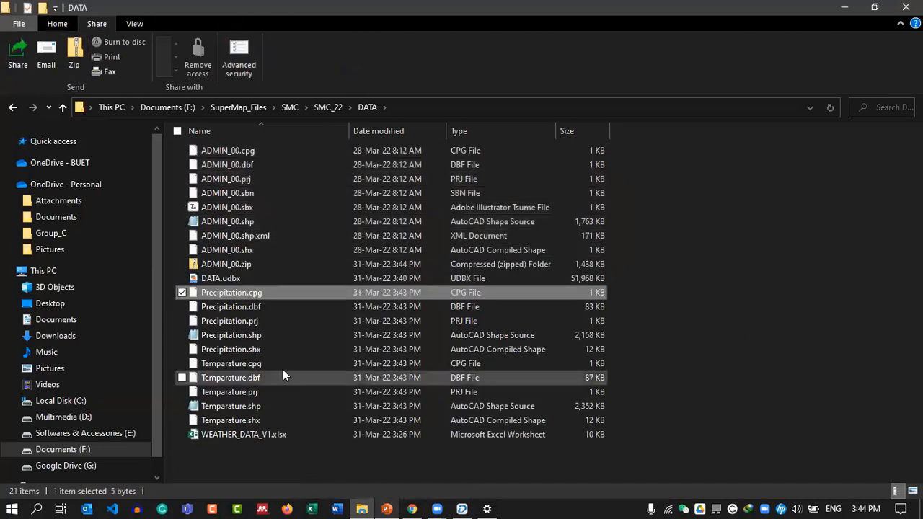
{"action": "left_click", "coordinate": [289, 351], "text": "shift"}
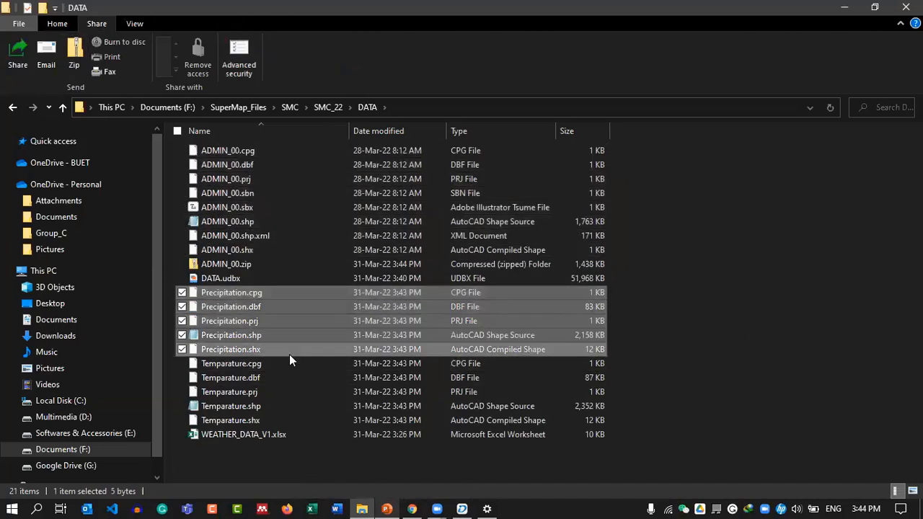
{"action": "left_click", "coordinate": [78, 54]}
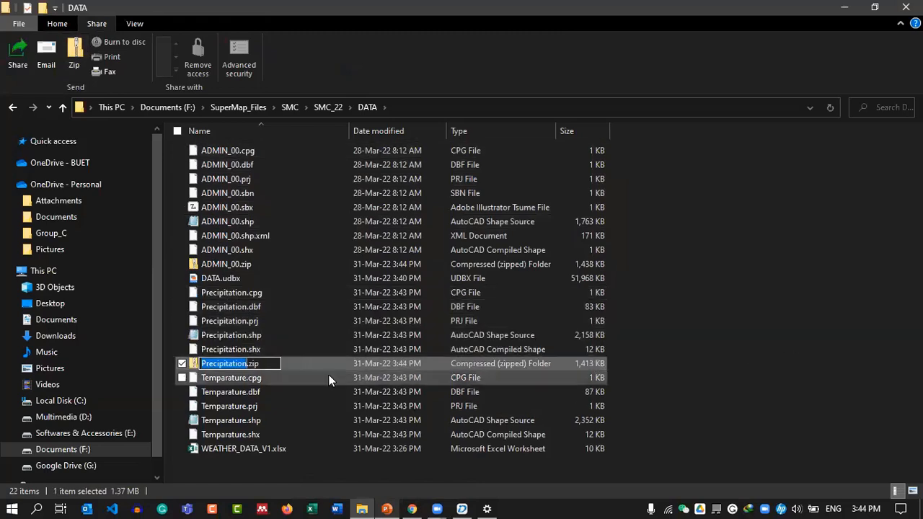
{"action": "left_click", "coordinate": [287, 377]}
{"action": "left_click", "coordinate": [270, 435], "text": "shift"}
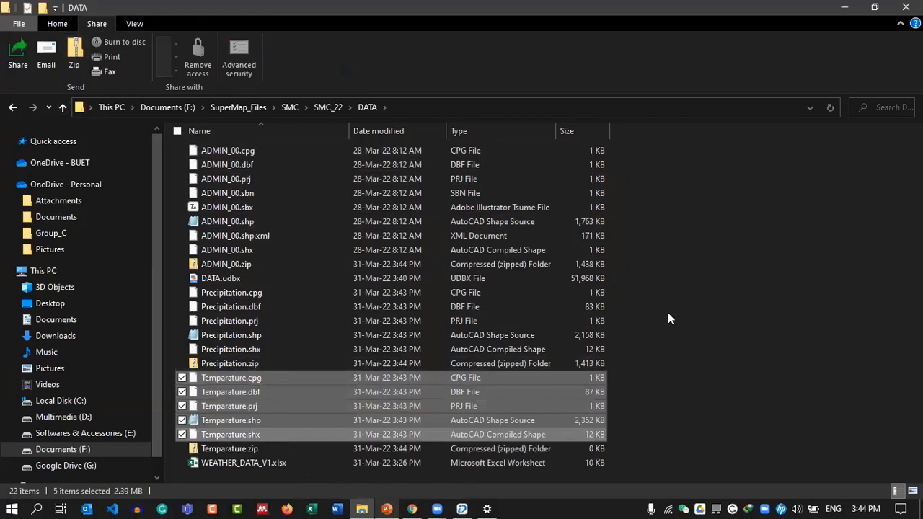
{"action": "key", "text": "Return"}
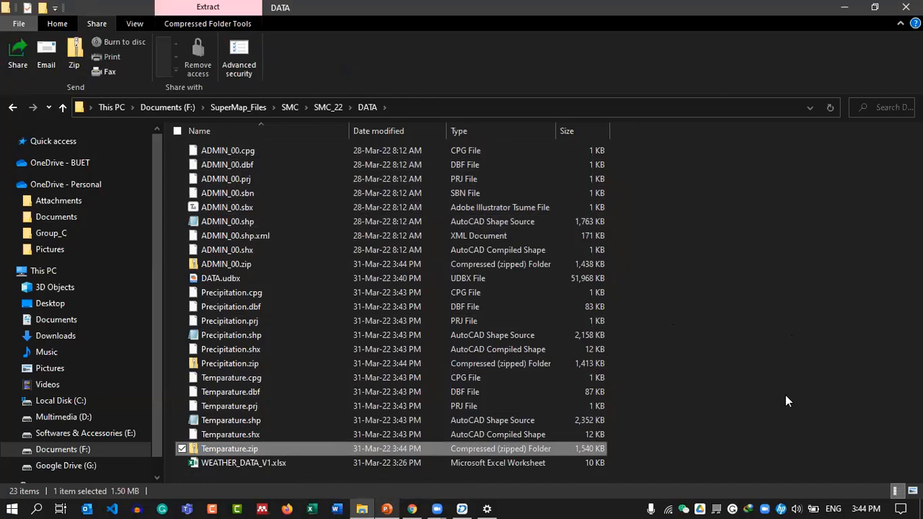
Check the three zip archives, clear the selection and minimize File Explorer.
{"action": "left_click", "coordinate": [728, 285]}
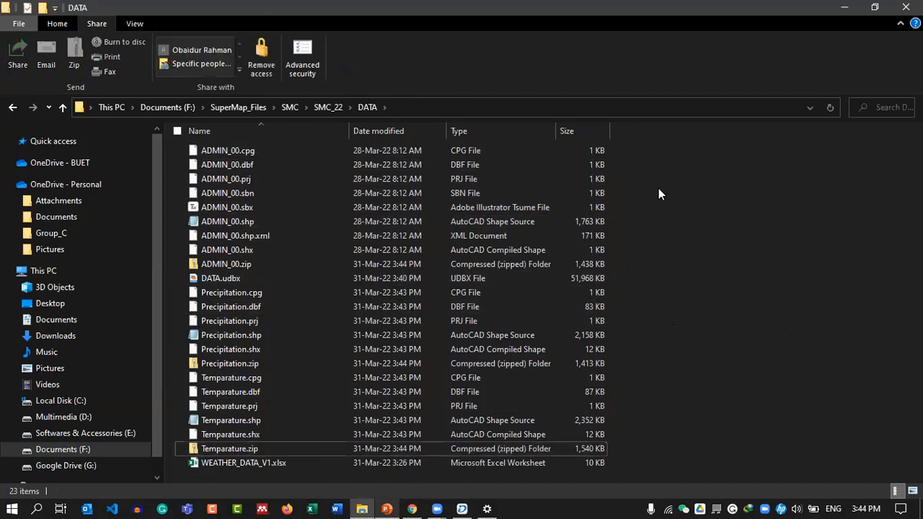
{"action": "left_click", "coordinate": [285, 262]}
{"action": "left_click", "coordinate": [256, 360], "text": "ctrl"}
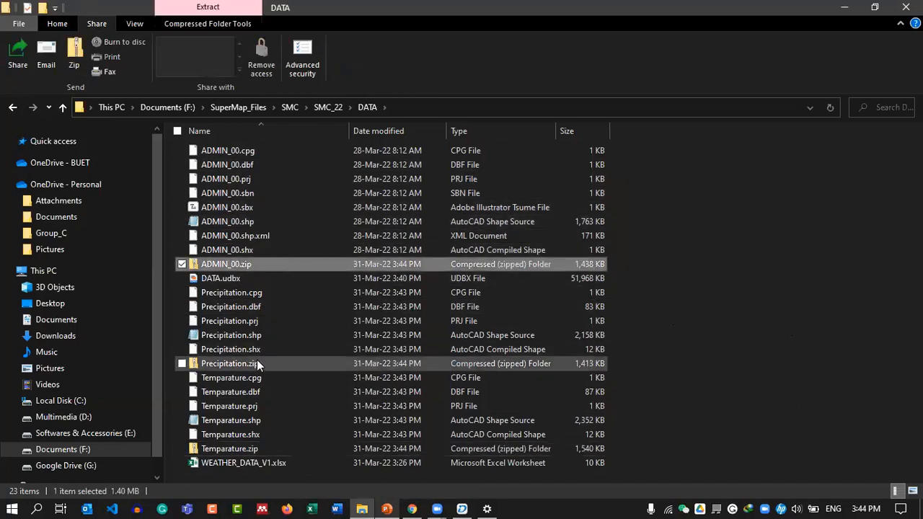
{"action": "left_click", "coordinate": [251, 448], "text": "ctrl"}
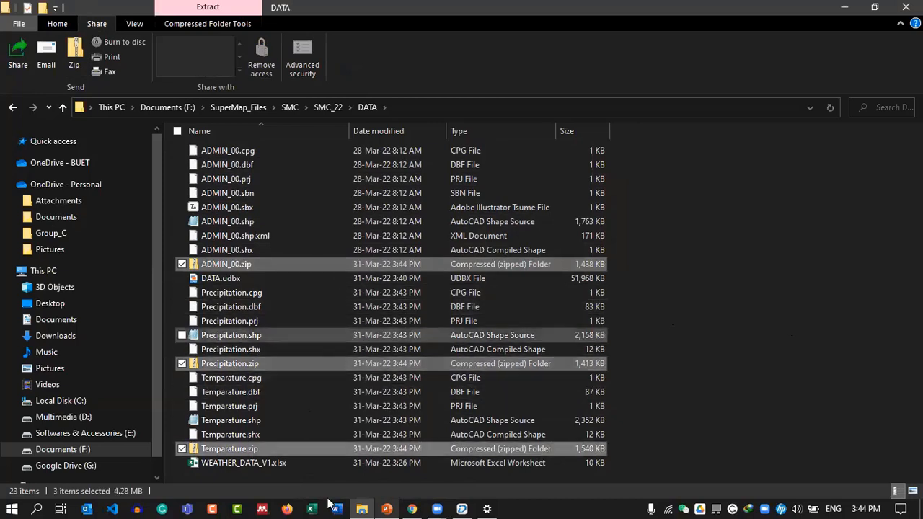
{"action": "left_click", "coordinate": [771, 324]}
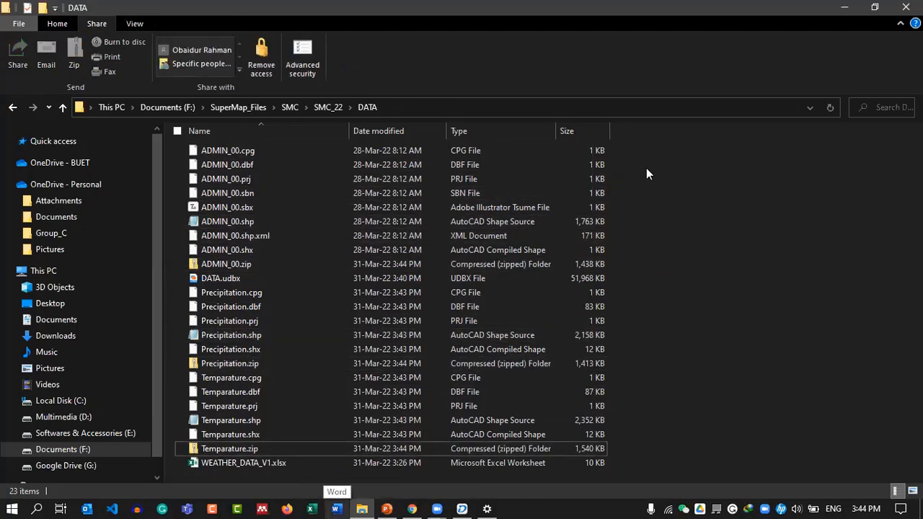
{"action": "left_click", "coordinate": [407, 463]}
{"action": "left_click", "coordinate": [786, 302]}
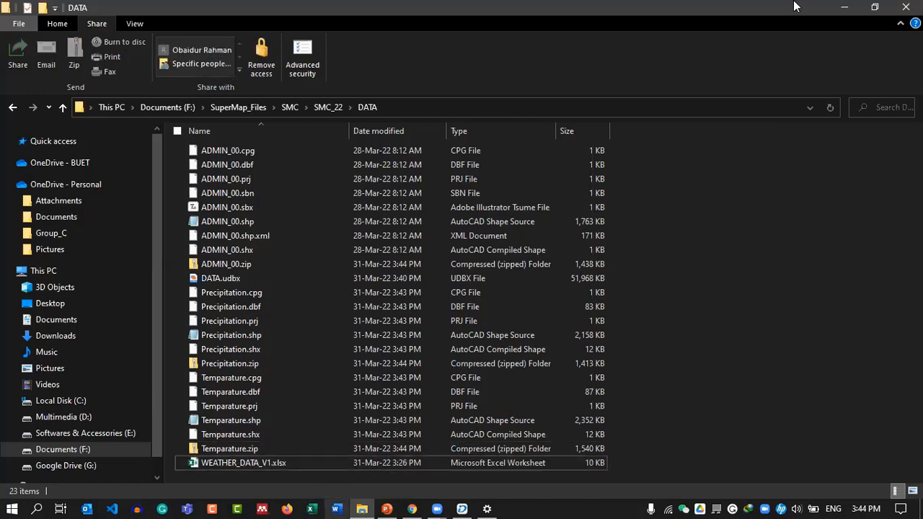
{"action": "left_click", "coordinate": [843, 7]}
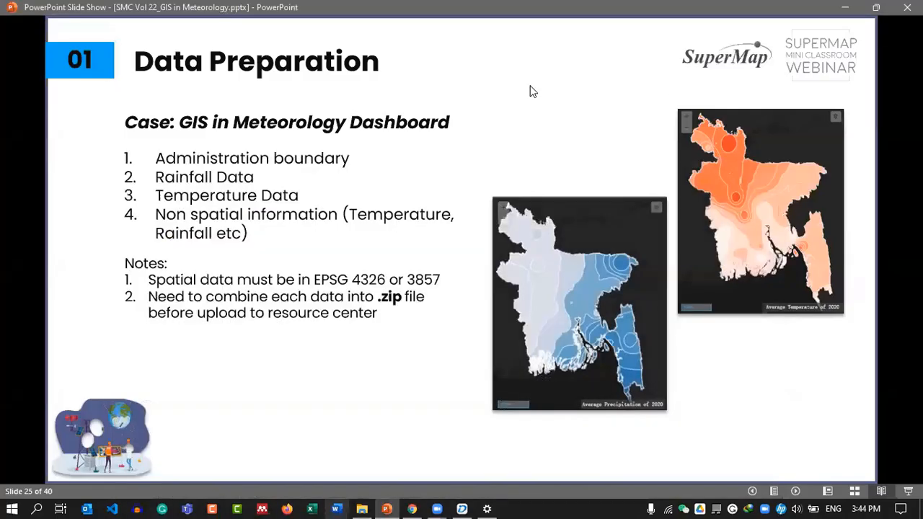
Advance to slide 26, iServer Configuration, and switch back to SuperMap iDesktop.
{"action": "left_click", "coordinate": [786, 432]}
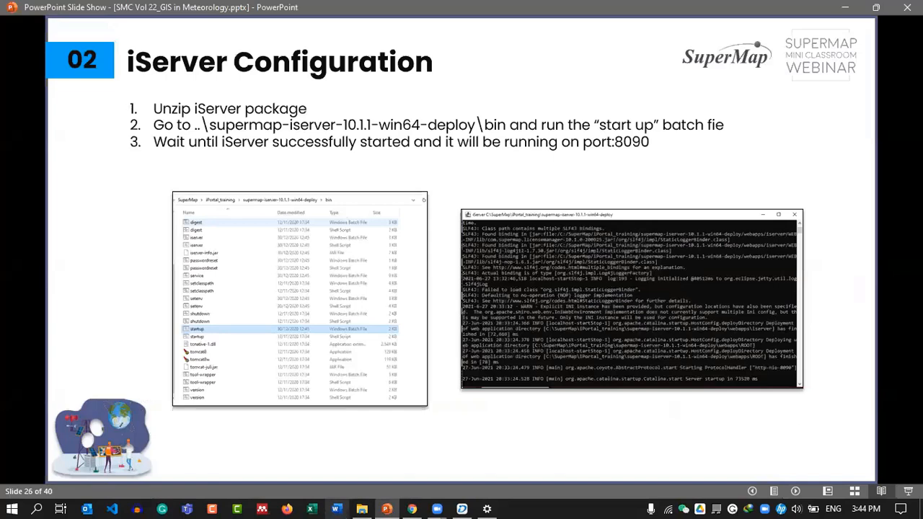
{"action": "left_click", "coordinate": [461, 509]}
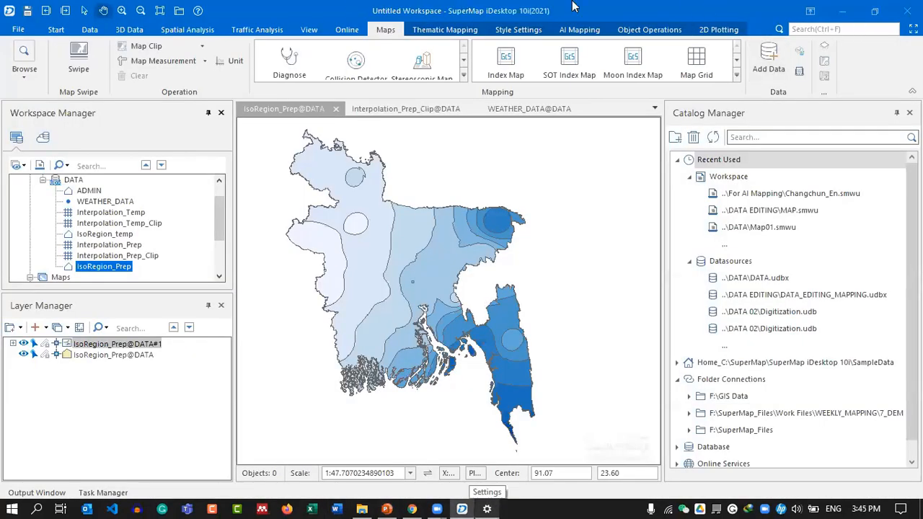
Close iDesktop, saving the three maps and the workspace as DATA_ in the DATA folder.
{"action": "left_click", "coordinate": [907, 10]}
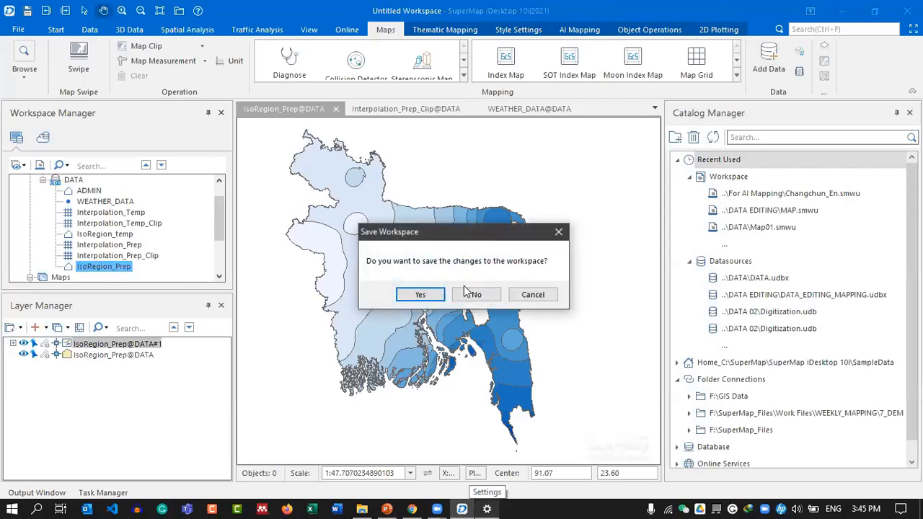
{"action": "left_click", "coordinate": [437, 293]}
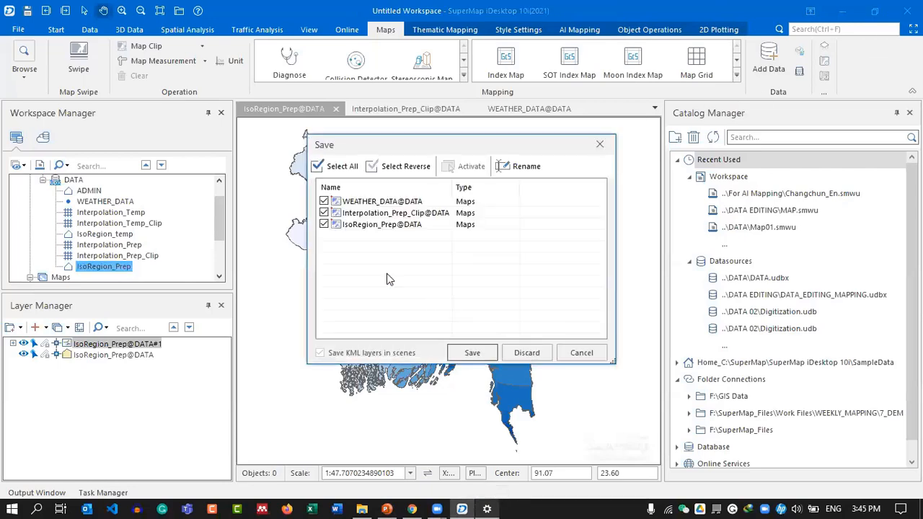
{"action": "left_click", "coordinate": [472, 352]}
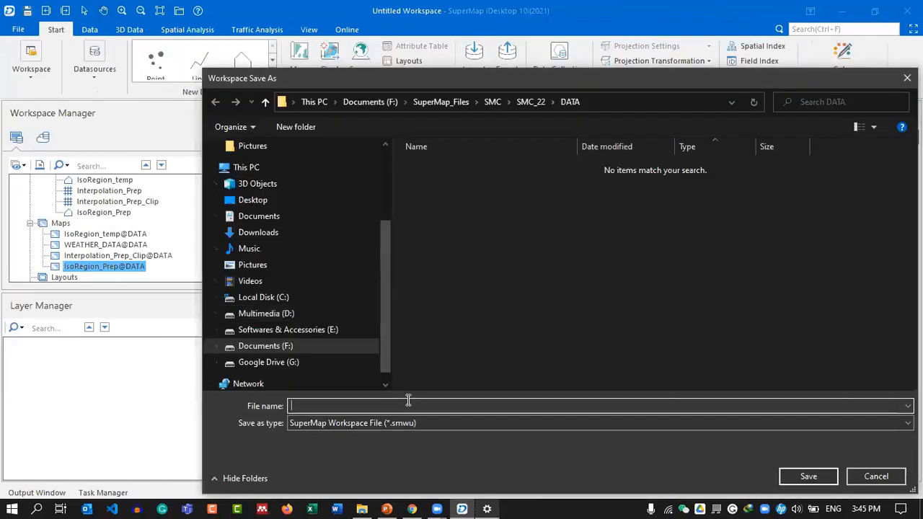
{"action": "type", "text": "DATA"}
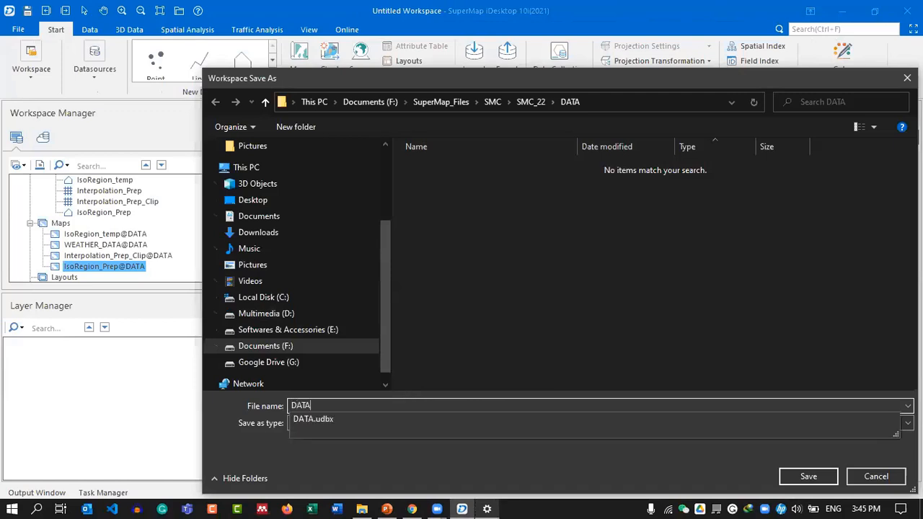
{"action": "type", "text": "_"}
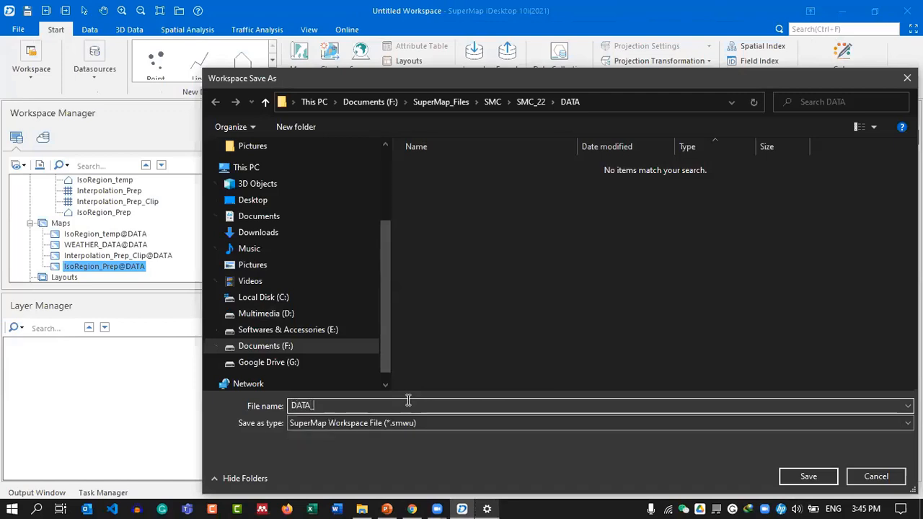
{"action": "key", "text": "Return"}
{"action": "left_click", "coordinate": [574, 393]}
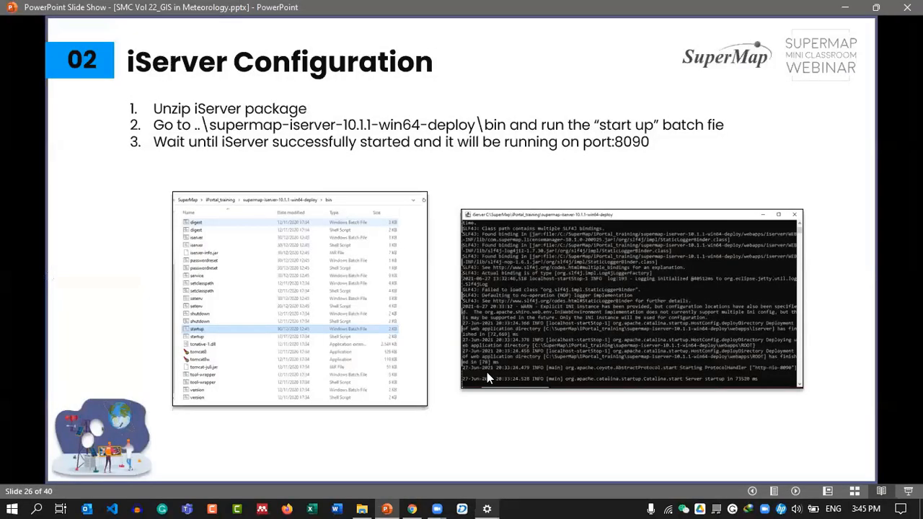
Reorder the pinned taskbar apps and switch to File Explorer.
{"action": "left_click_drag", "start_coordinate": [468, 503], "coordinate": [376, 499]}
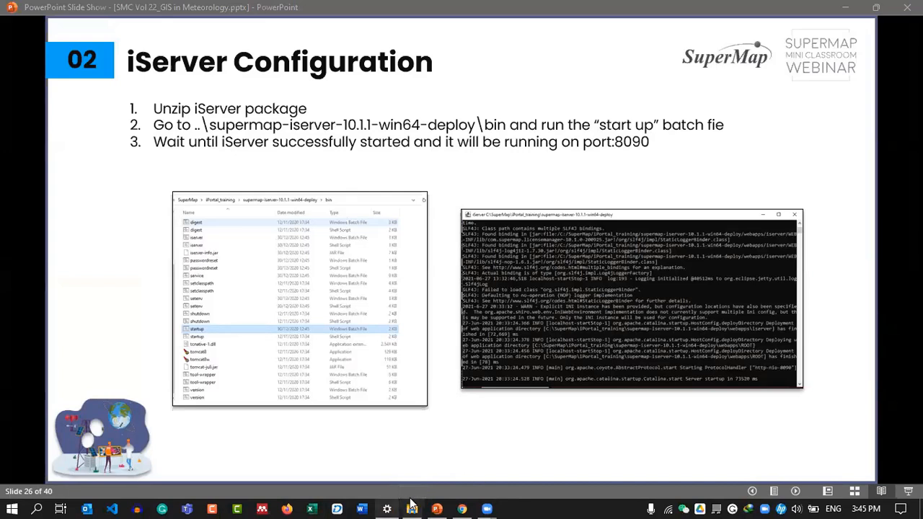
{"action": "key", "text": "alt+Tab"}
Open the new folder, check the sizes of the iServer, DataStore and iPortal zips, then minimize Explorer.
{"action": "double_click", "coordinate": [283, 180]}
{"action": "left_click_drag", "start_coordinate": [290, 276], "coordinate": [302, 193]}
{"action": "left_click", "coordinate": [339, 223]}
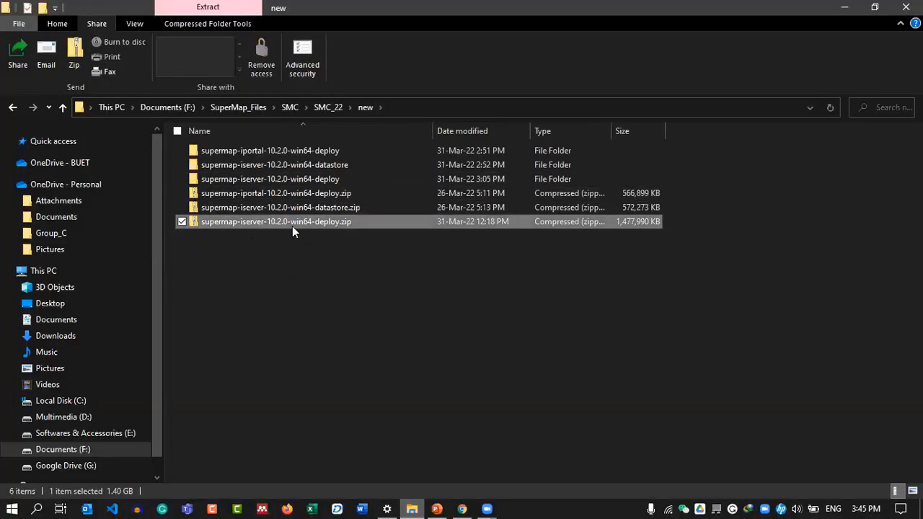
{"action": "left_click", "coordinate": [392, 210]}
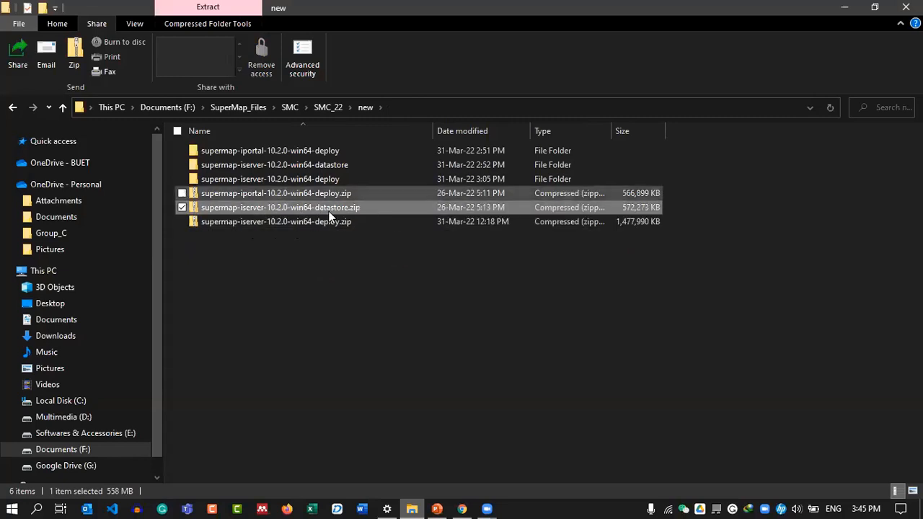
{"action": "left_click", "coordinate": [380, 194]}
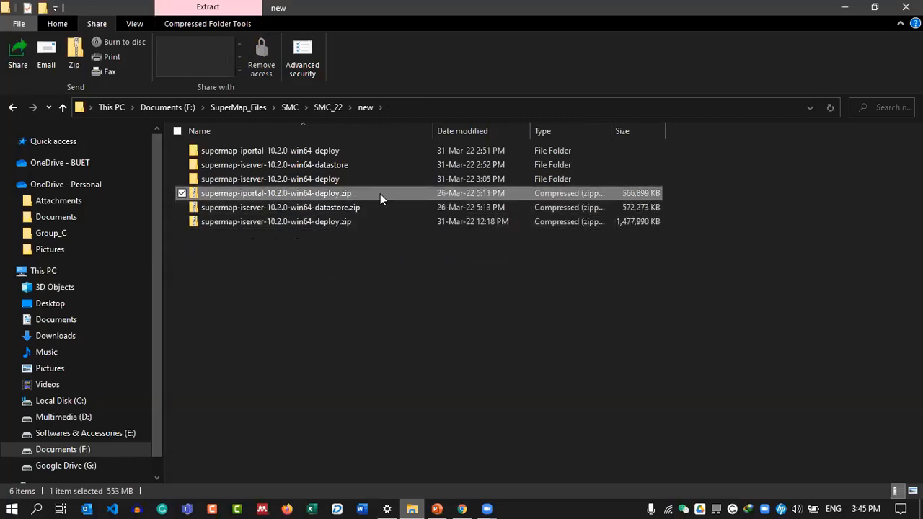
{"action": "left_click", "coordinate": [839, 5]}
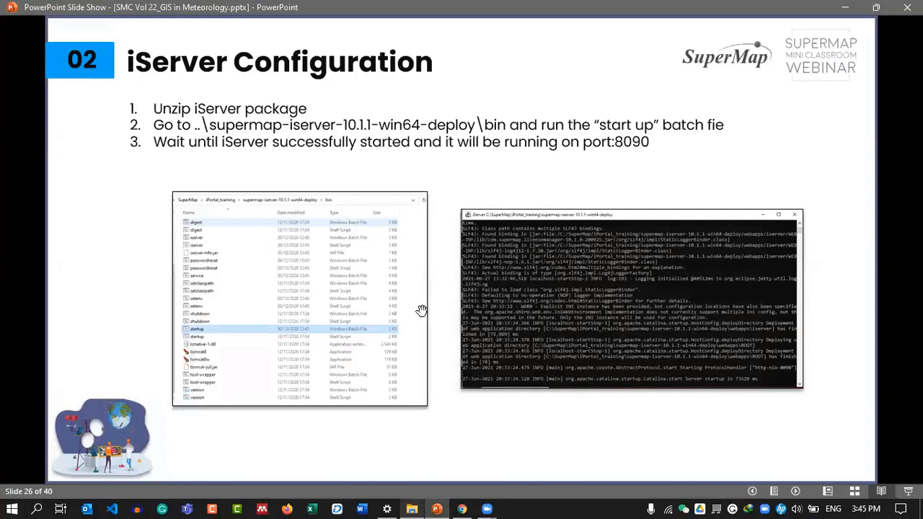
{"action": "left_click", "coordinate": [462, 509]}
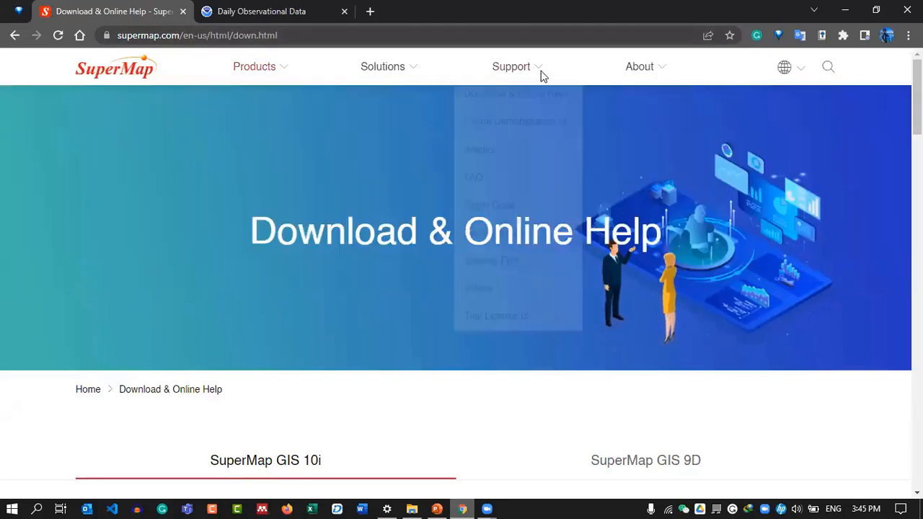
{"action": "scroll", "coordinate": [324, 245], "scroll_direction": "down", "scroll_amount": 6}
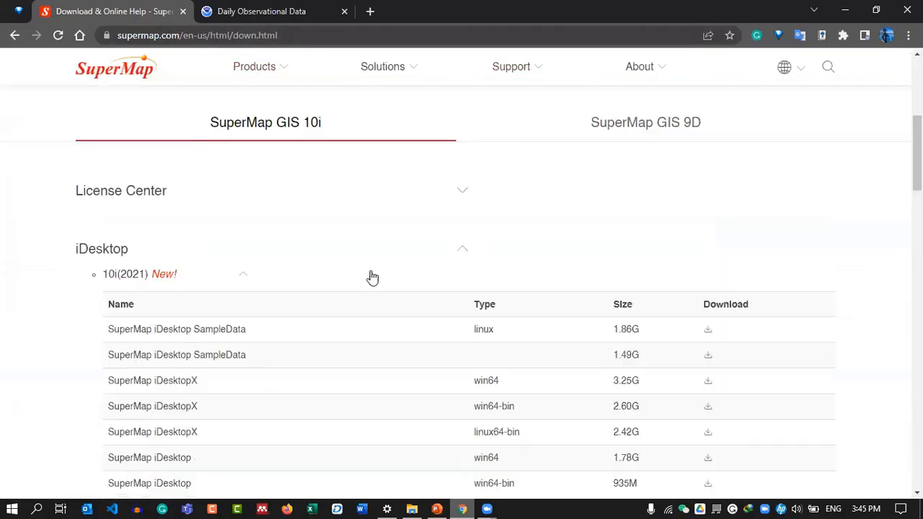
{"action": "scroll", "coordinate": [274, 281], "scroll_direction": "down", "scroll_amount": 6}
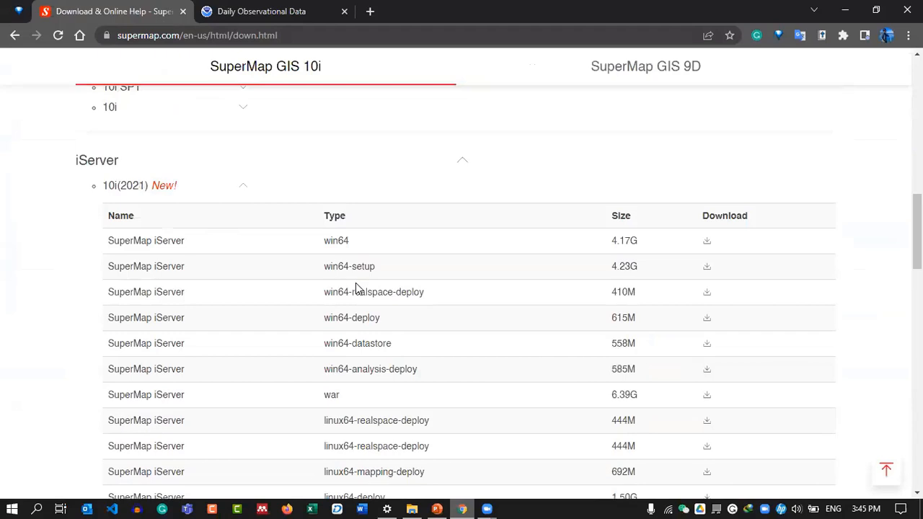
{"action": "scroll", "coordinate": [376, 288], "scroll_direction": "up", "scroll_amount": 3}
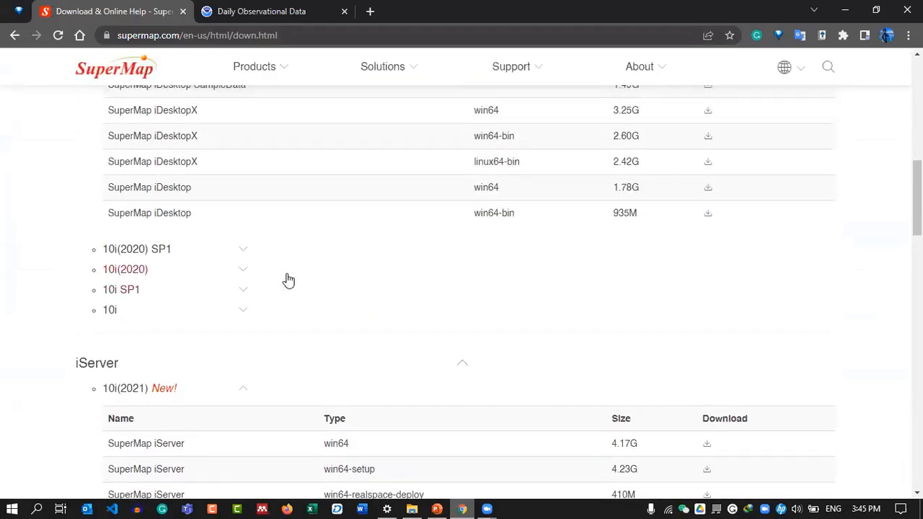
{"action": "scroll", "coordinate": [463, 309], "scroll_direction": "down", "scroll_amount": 12}
{"action": "scroll", "coordinate": [450, 319], "scroll_direction": "down", "scroll_amount": 6}
{"action": "scroll", "coordinate": [461, 302], "scroll_direction": "up", "scroll_amount": 13}
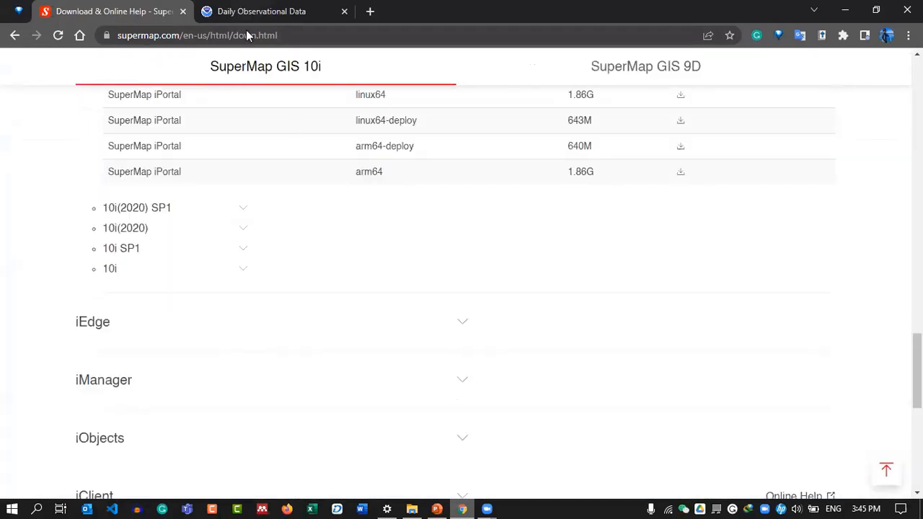
{"action": "scroll", "coordinate": [473, 274], "scroll_direction": "up", "scroll_amount": 15}
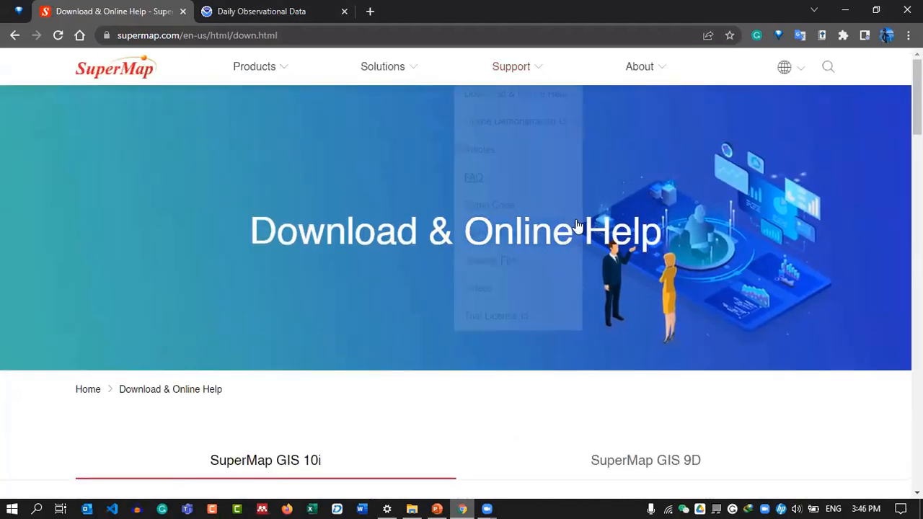
{"action": "scroll", "coordinate": [774, 383], "scroll_direction": "down", "scroll_amount": 7}
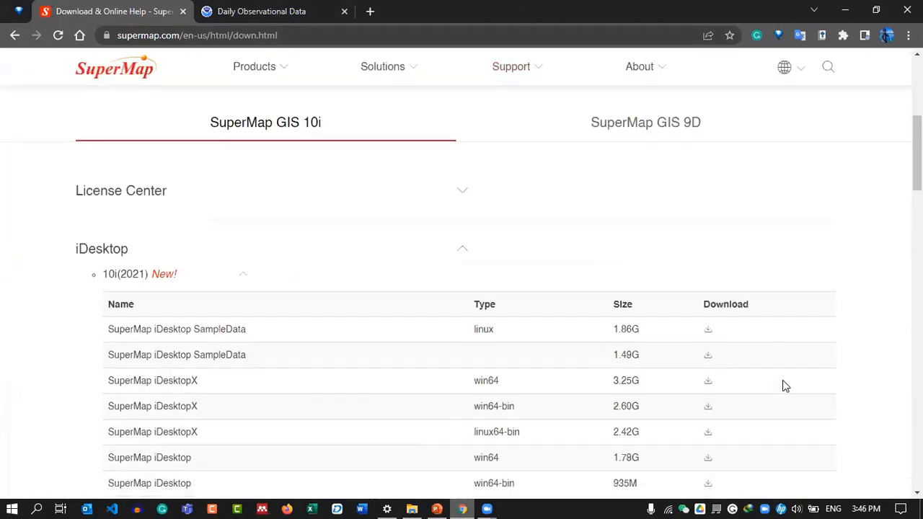
{"action": "left_click", "coordinate": [836, 8]}
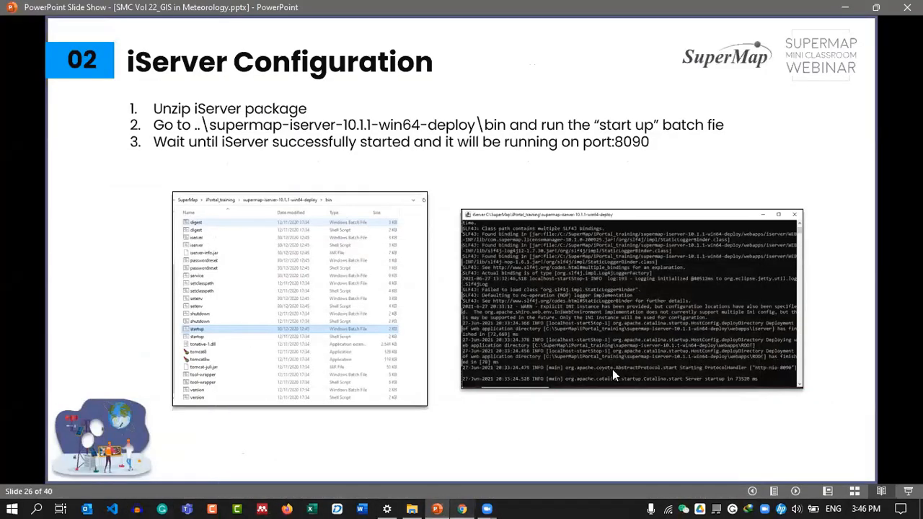
Cancel the accidental compression job on the zip packages in the new folder.
{"action": "left_click", "coordinate": [411, 509]}
{"action": "left_click", "coordinate": [337, 257]}
{"action": "left_click_drag", "start_coordinate": [311, 223], "coordinate": [382, 194]}
{"action": "left_click", "coordinate": [346, 250]}
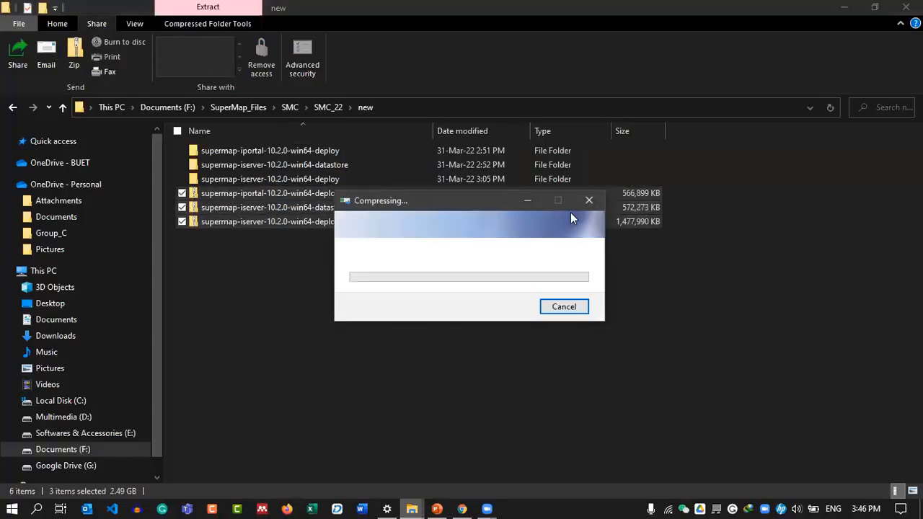
{"action": "left_click", "coordinate": [589, 200]}
{"action": "left_click", "coordinate": [329, 253]}
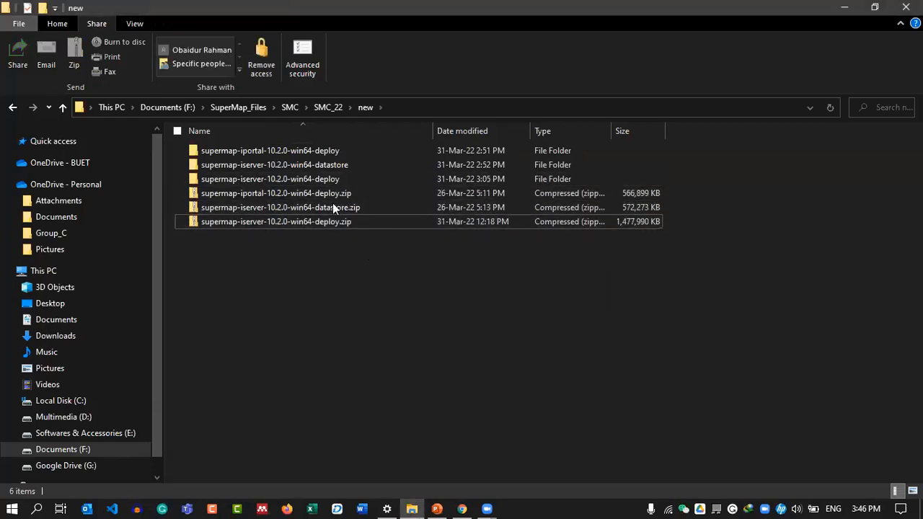
Open the extracted supermap-iserver-10.2.0-win64-deploy folder.
{"action": "left_click", "coordinate": [306, 179]}
{"action": "left_click", "coordinate": [345, 164]}
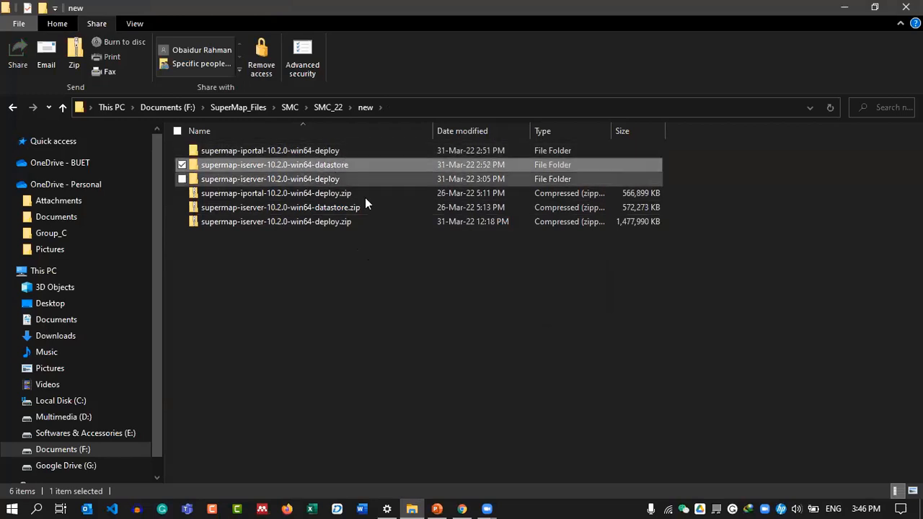
{"action": "left_click", "coordinate": [358, 228]}
{"action": "left_click", "coordinate": [360, 179]}
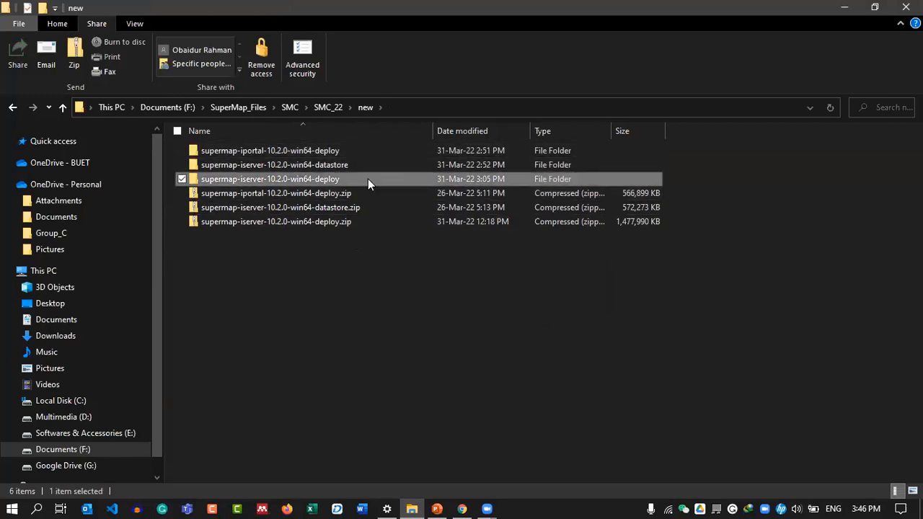
{"action": "double_click", "coordinate": [368, 179]}
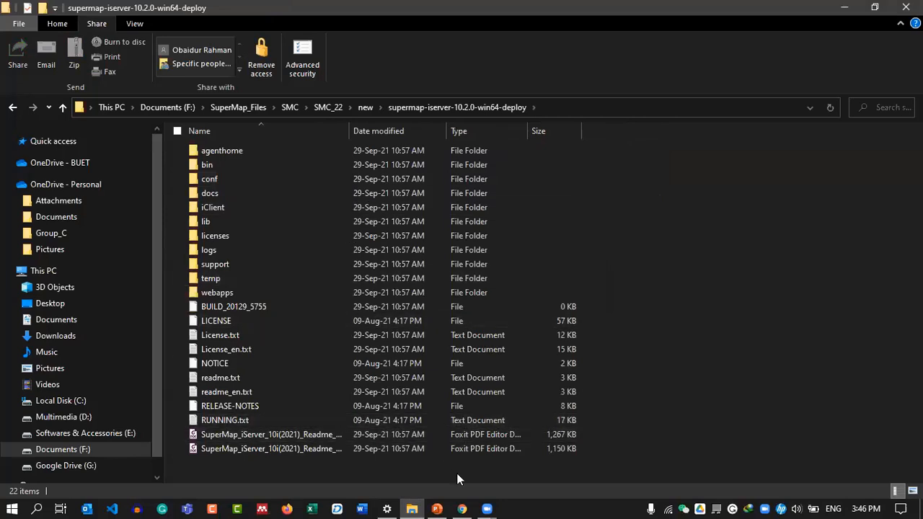
Reopen the supermap-iserver-10.2.0-win64-deploy folder, enter its bin subfolder and select startup.bat.
{"action": "left_click", "coordinate": [439, 504]}
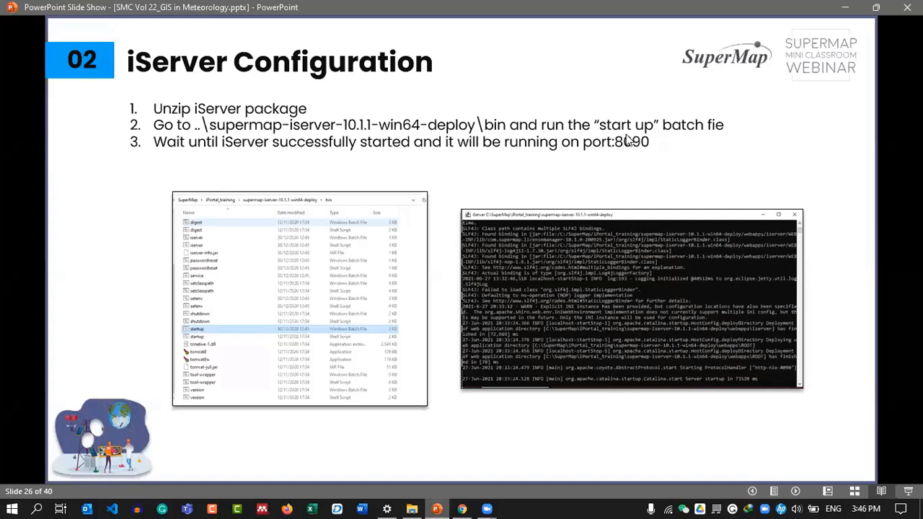
{"action": "key", "text": "alt+Tab"}
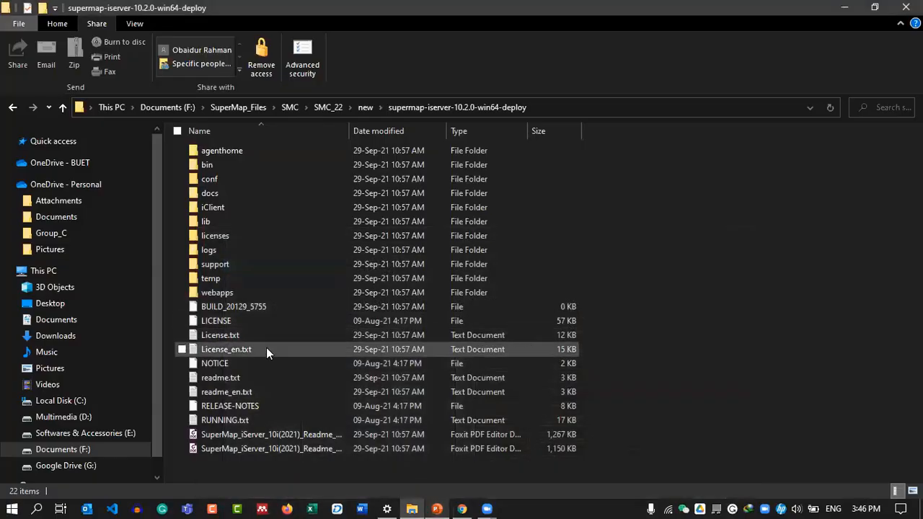
{"action": "left_click", "coordinate": [364, 107]}
{"action": "double_click", "coordinate": [345, 179]}
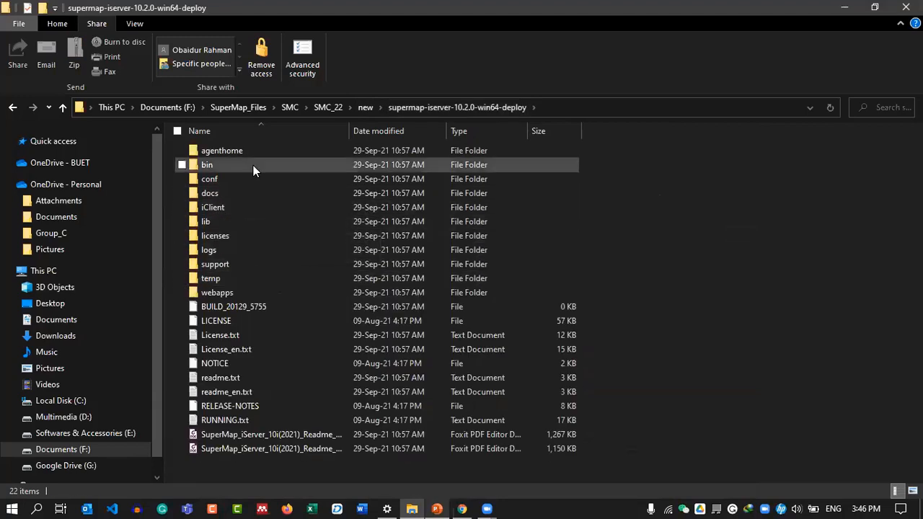
{"action": "double_click", "coordinate": [253, 165]}
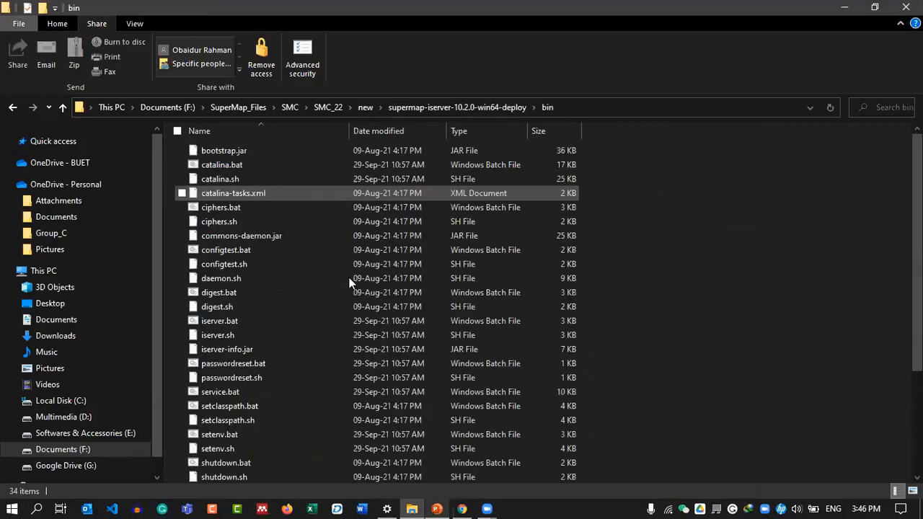
{"action": "scroll", "coordinate": [297, 340], "scroll_direction": "down", "scroll_amount": 4}
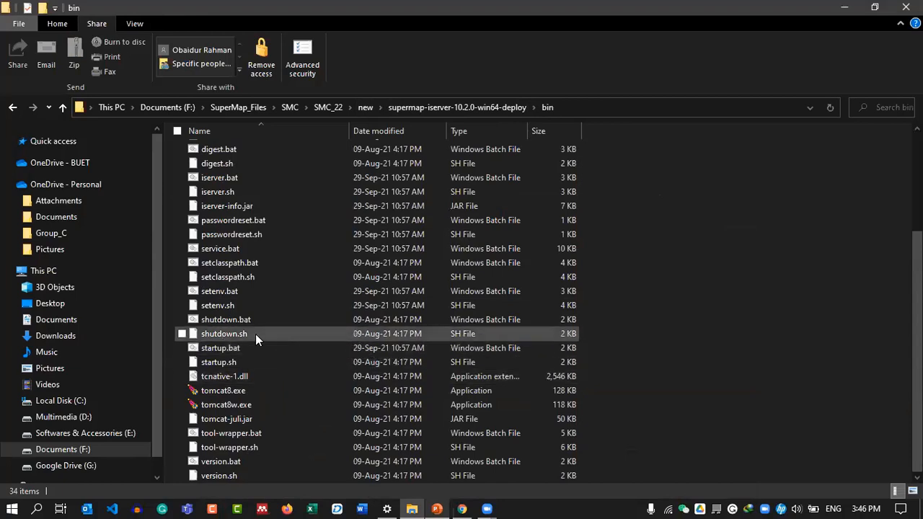
{"action": "left_click", "coordinate": [259, 347]}
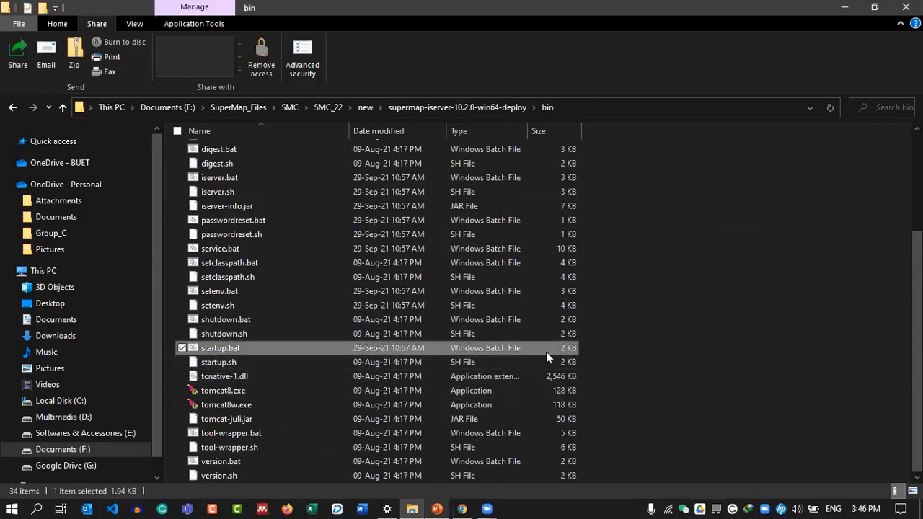
Run startup.bat to launch the iServer console, reposition it, and return to the slide show.
{"action": "double_click", "coordinate": [323, 349]}
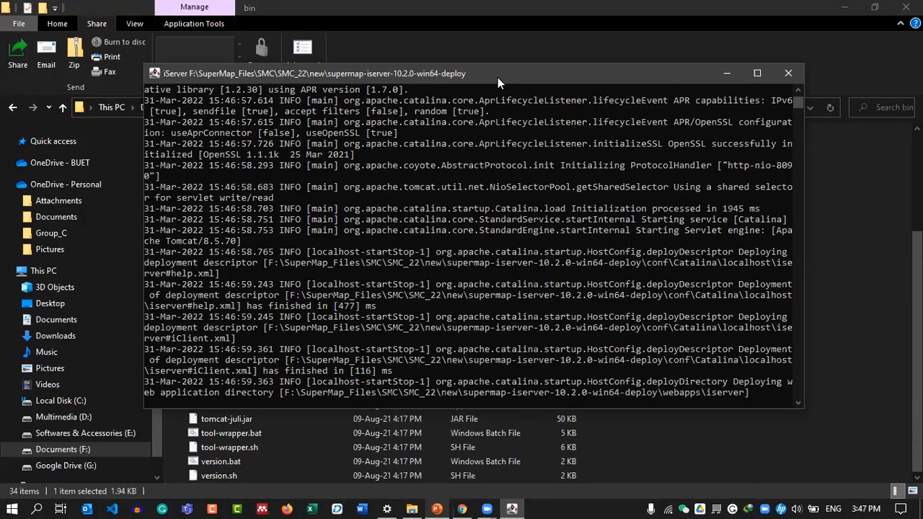
{"action": "left_click_drag", "start_coordinate": [497, 77], "coordinate": [521, 93]}
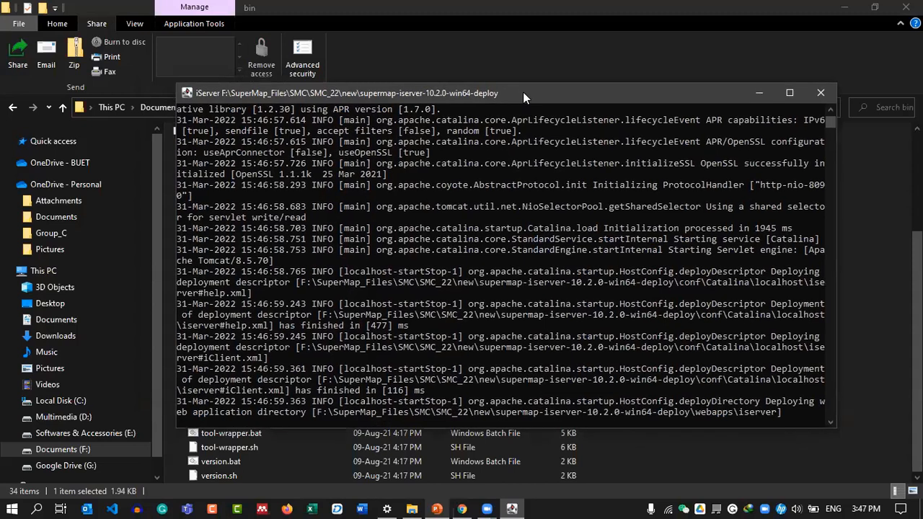
{"action": "left_click_drag", "start_coordinate": [526, 101], "coordinate": [490, 91]}
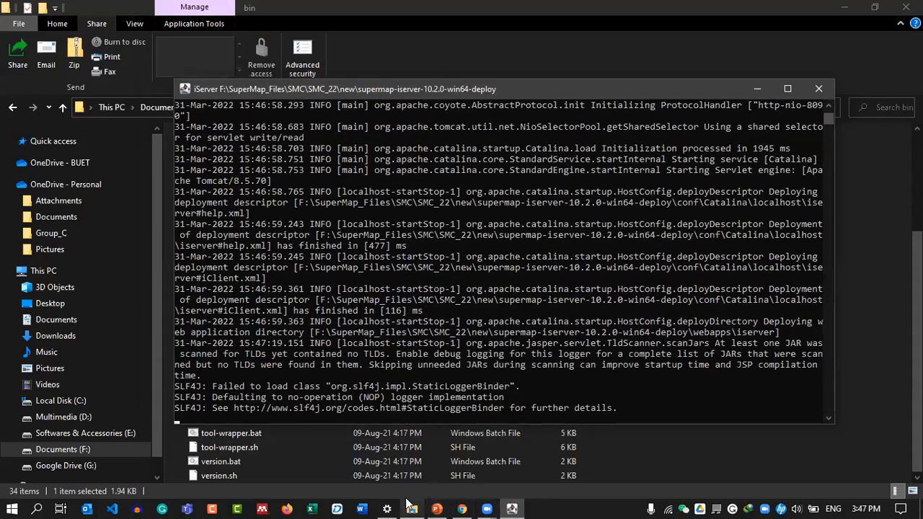
{"action": "left_click", "coordinate": [436, 509]}
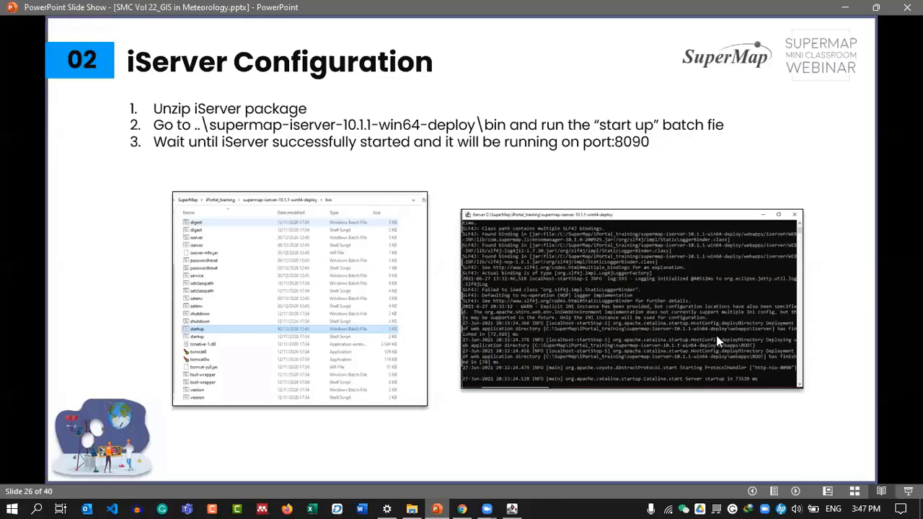
Advance the slide show to slide 27 showing iServer steps 4–6.
{"action": "left_click", "coordinate": [764, 330]}
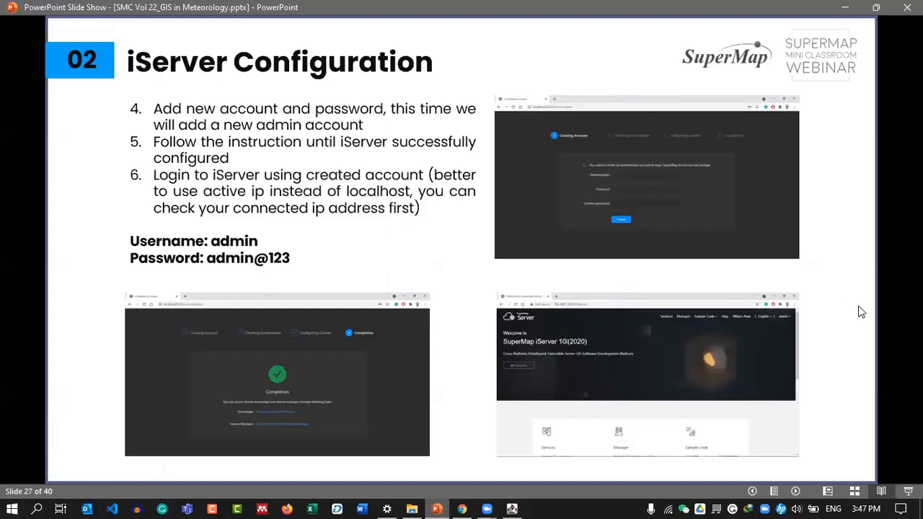
{"action": "key", "text": "Left"}
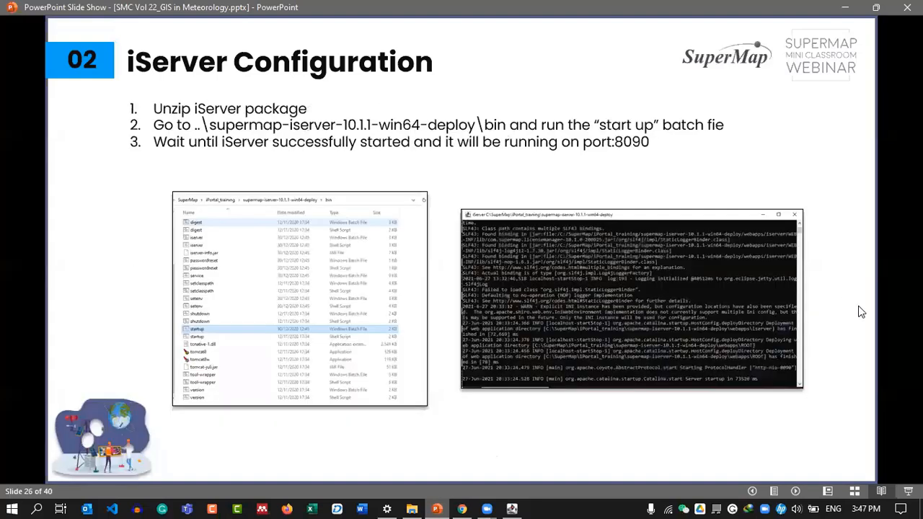
{"action": "left_click", "coordinate": [728, 285]}
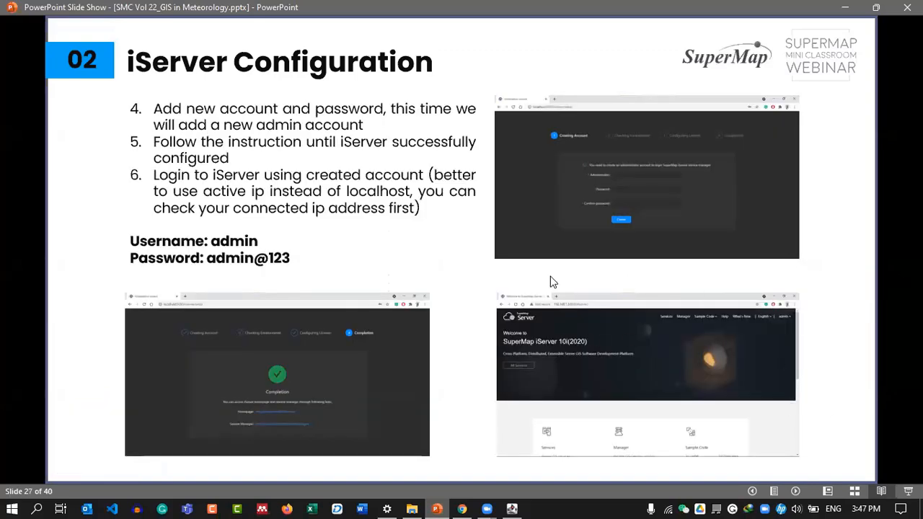
Read the IPv4 address 192.168.67.38 in the Wi-Fi network properties, then bring up the iServer console.
{"action": "left_click", "coordinate": [669, 508]}
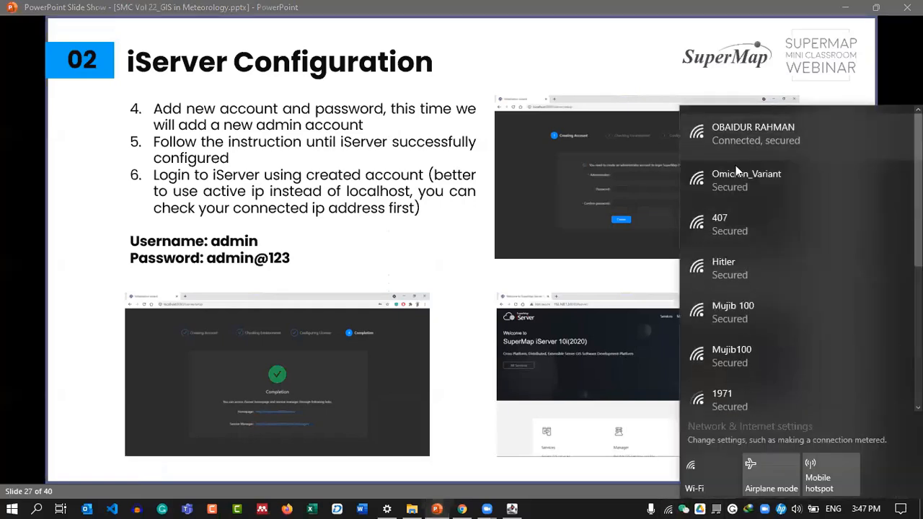
{"action": "left_click", "coordinate": [735, 165]}
{"action": "scroll", "coordinate": [305, 289], "scroll_direction": "down", "scroll_amount": 10}
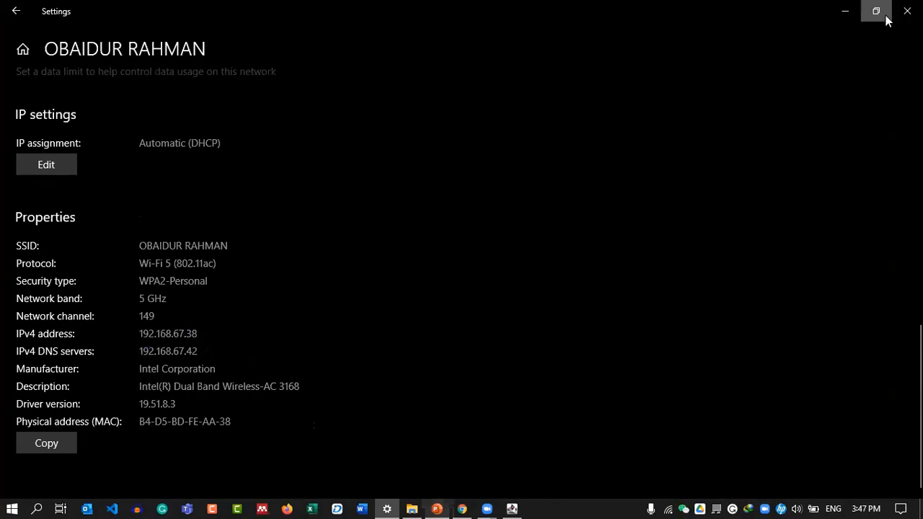
{"action": "left_click", "coordinate": [907, 11]}
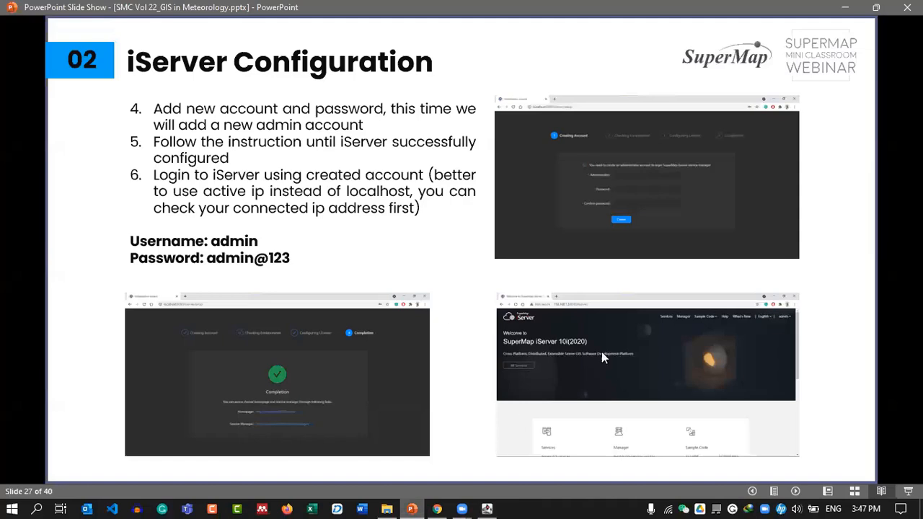
{"action": "left_click", "coordinate": [486, 509]}
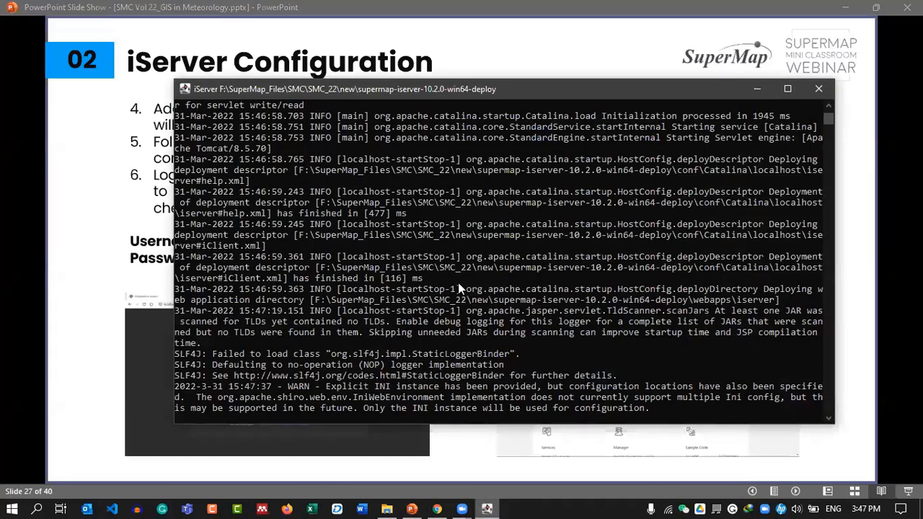
Confirm iServer started on port 8090 in 57627 ms, minimize the console, and return to slide 26.
{"action": "left_click_drag", "start_coordinate": [470, 94], "coordinate": [424, 81]}
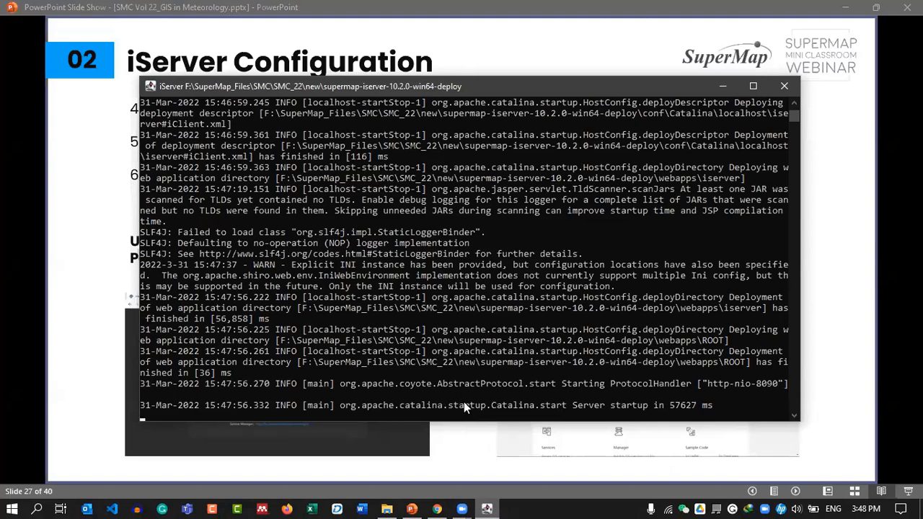
{"action": "left_click_drag", "start_coordinate": [488, 86], "coordinate": [467, 78]}
{"action": "left_click_drag", "start_coordinate": [660, 83], "coordinate": [685, 83]}
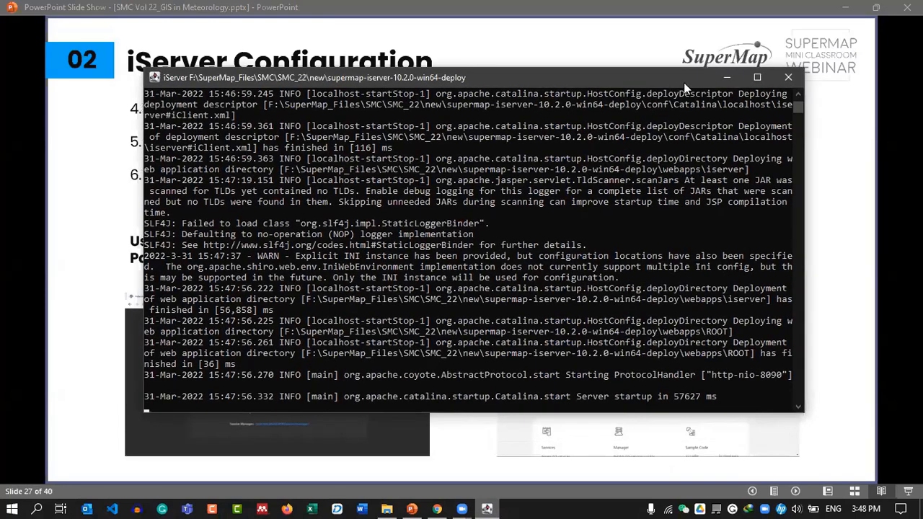
{"action": "left_click", "coordinate": [727, 81]}
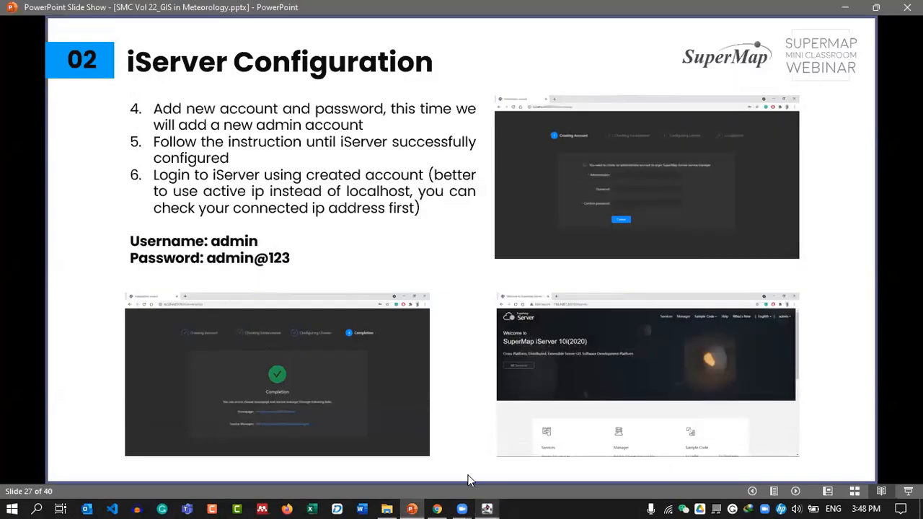
{"action": "scroll", "coordinate": [539, 349], "scroll_direction": "up", "scroll_amount": 1}
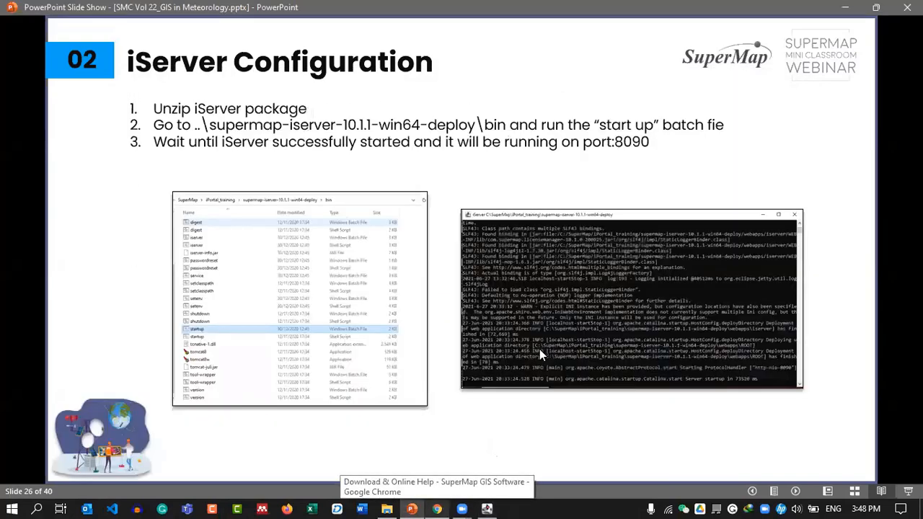
In Chrome, open a new tab and close the Daily Observational Data tab.
{"action": "scroll", "coordinate": [530, 326], "scroll_direction": "down", "scroll_amount": 1}
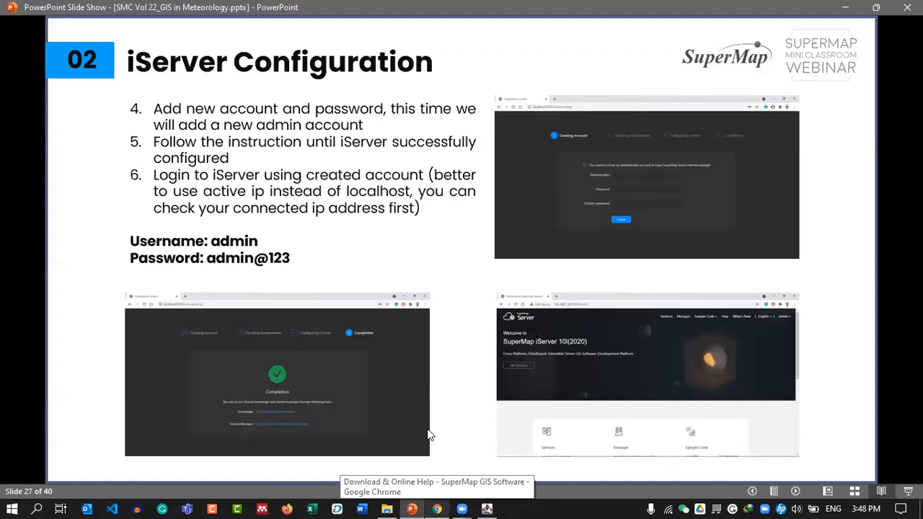
{"action": "left_click", "coordinate": [437, 509]}
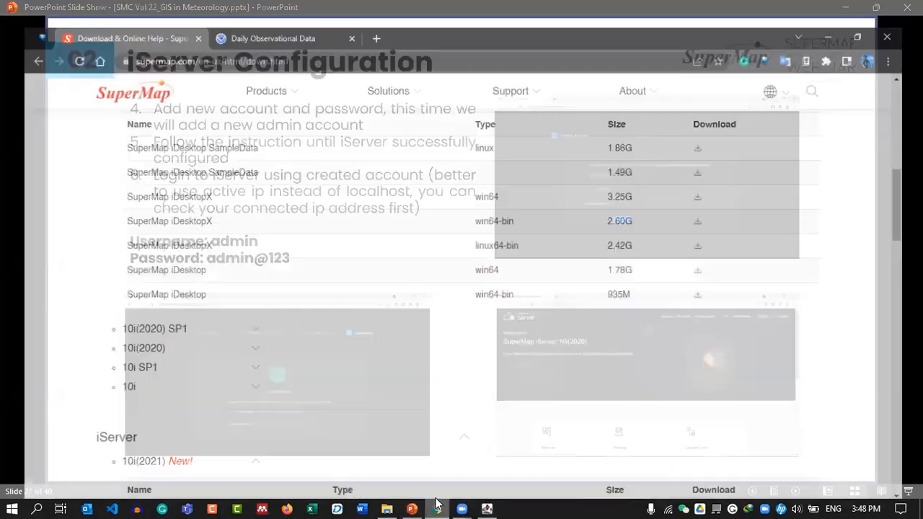
{"action": "left_click", "coordinate": [370, 11]}
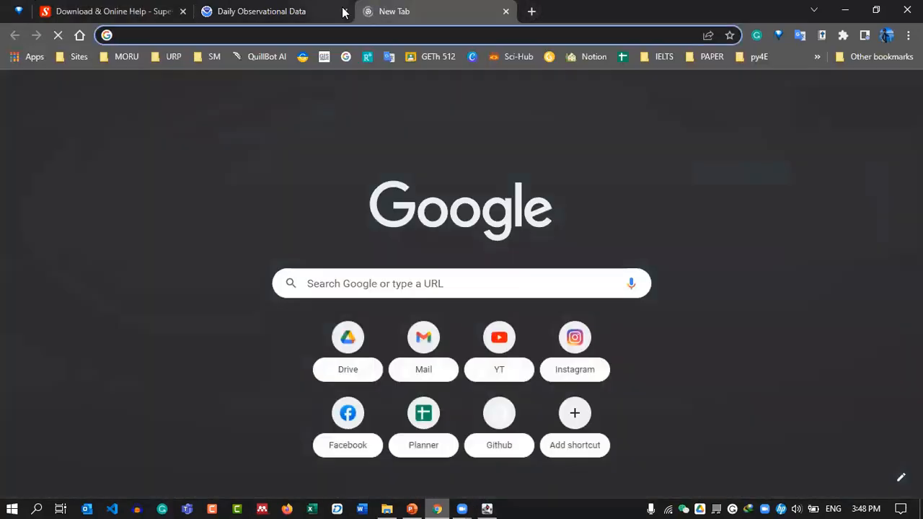
{"action": "left_click", "coordinate": [343, 11]}
Enter 192.168.67.38:8090 in the address bar, correcting the mistyped digits.
{"action": "type", "text": "198"}
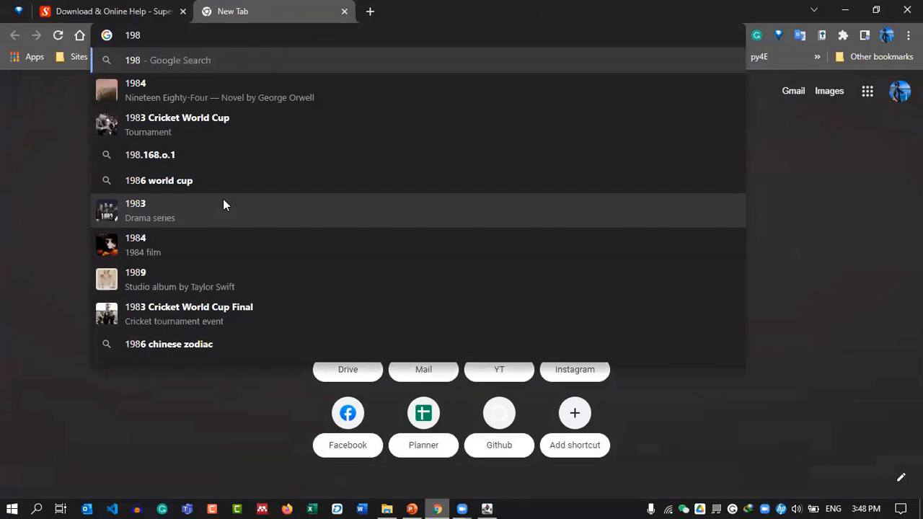
{"action": "key", "text": "BackSpace"}
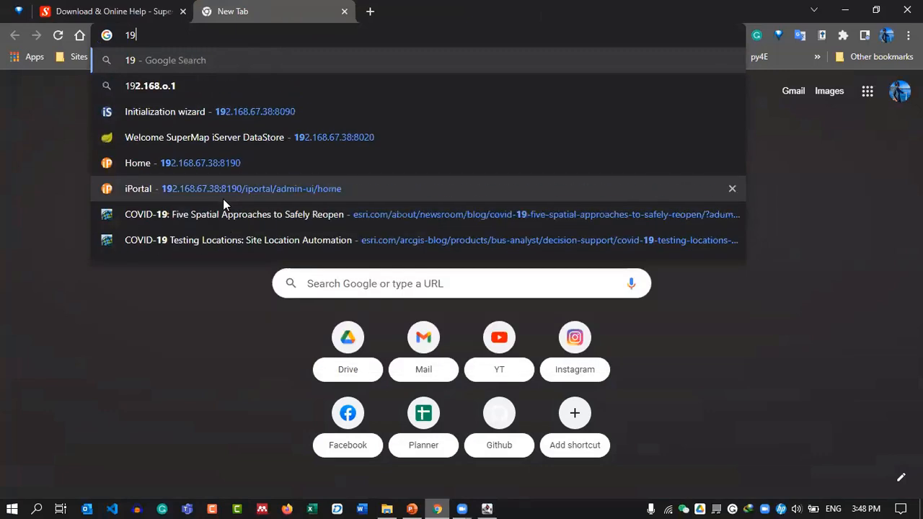
{"action": "type", "text": "8"}
{"action": "left_click", "coordinate": [89, 73]}
{"action": "left_click", "coordinate": [160, 35]}
{"action": "key", "text": "BackSpace"}
{"action": "type", "text": "192.168.67.38:8090"}
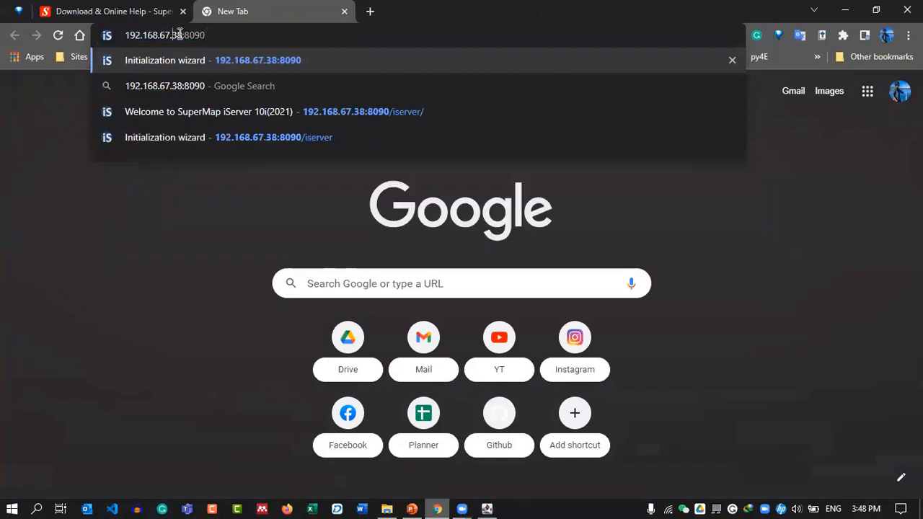
{"action": "left_click_drag", "start_coordinate": [183, 34], "coordinate": [101, 34]}
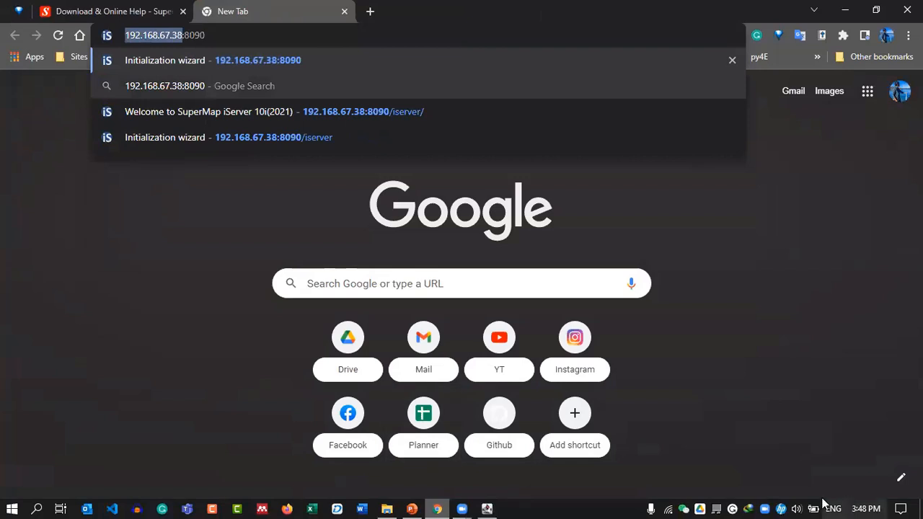
{"action": "left_click", "coordinate": [858, 501]}
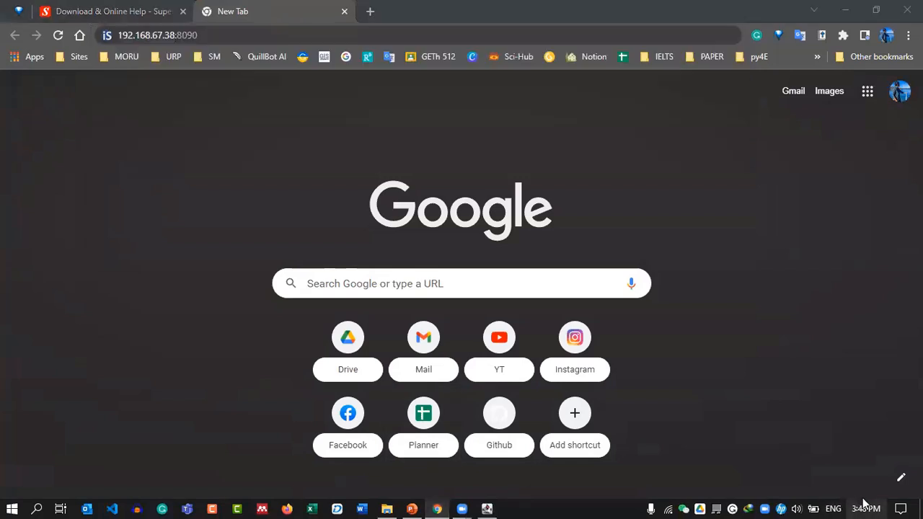
Double-check the computer's IPv4 address in the Wi-Fi network properties.
{"action": "left_click", "coordinate": [667, 508]}
{"action": "left_click", "coordinate": [734, 165]}
{"action": "scroll", "coordinate": [317, 264], "scroll_direction": "down", "scroll_amount": 10}
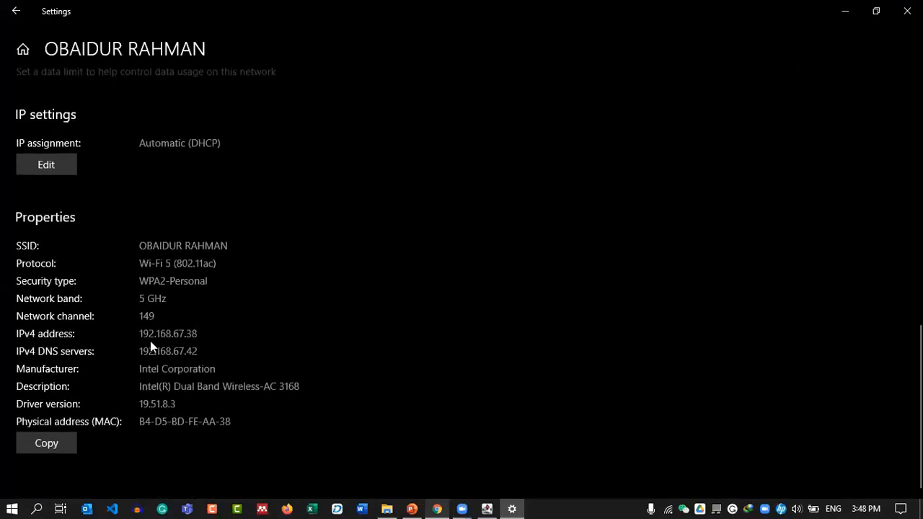
{"action": "left_click", "coordinate": [876, 11]}
{"action": "left_click", "coordinate": [808, 74]}
Load 192.168.67.38:8090 to reach the iServer setup wizard's Creating Account step.
{"action": "left_click", "coordinate": [148, 35]}
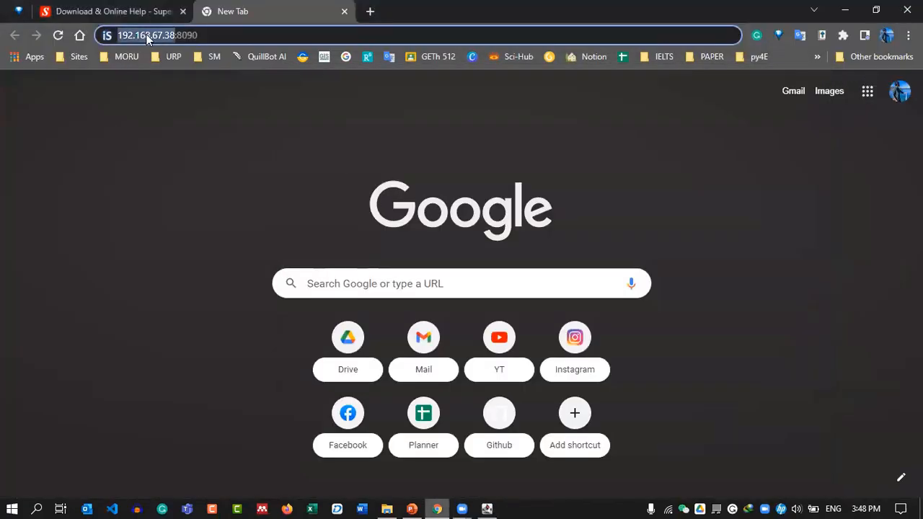
{"action": "left_click", "coordinate": [207, 35]}
{"action": "left_click_drag", "start_coordinate": [207, 36], "coordinate": [177, 35]}
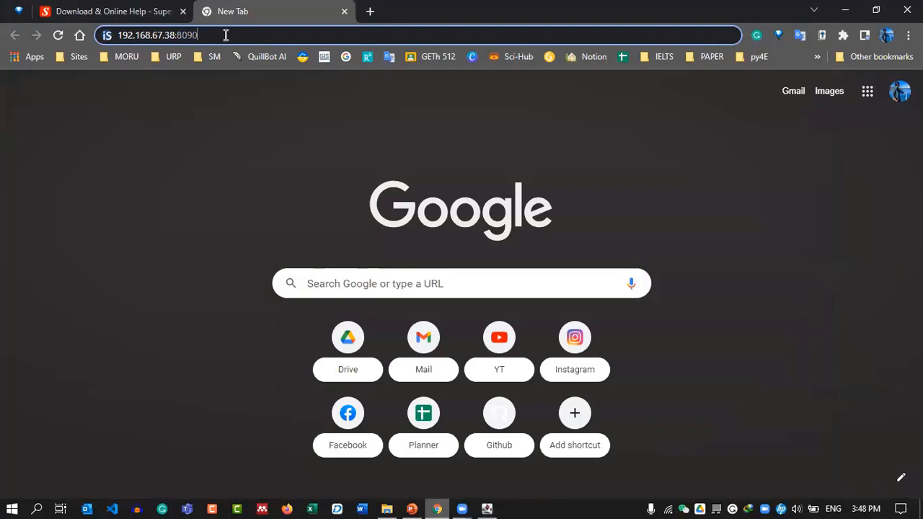
{"action": "key", "text": "Return"}
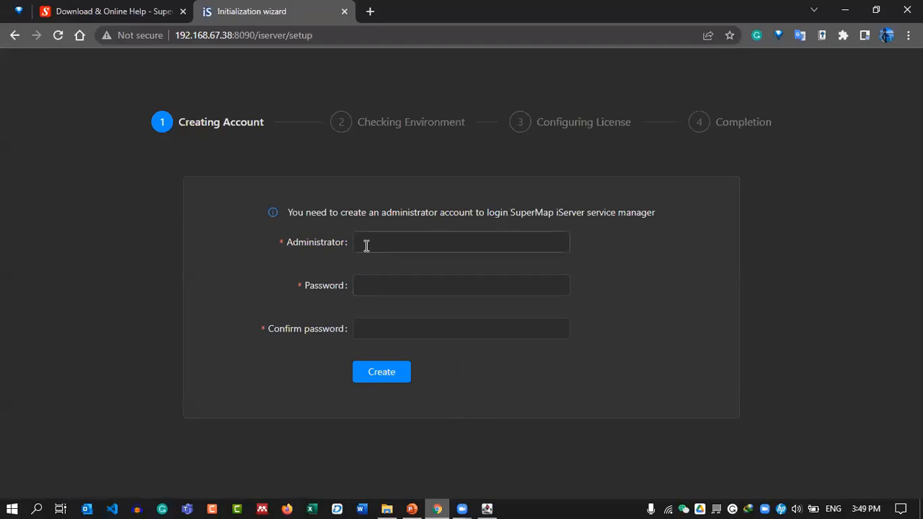
Create the administrator account 'admin' with a password and its confirmation.
{"action": "left_click", "coordinate": [415, 508]}
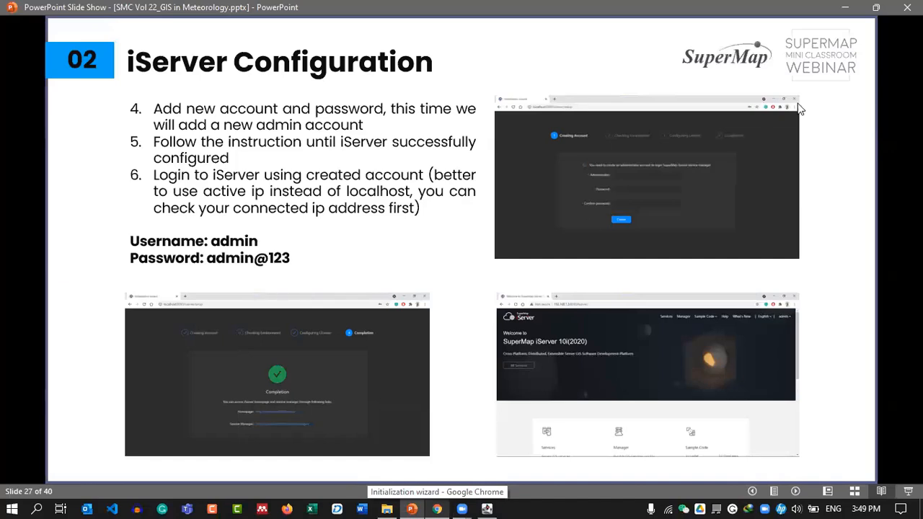
{"action": "left_click", "coordinate": [844, 7]}
{"action": "left_click", "coordinate": [454, 238]}
{"action": "type", "text": "admin"}
{"action": "key", "text": "Tab"}
{"action": "type", "text": "123456•••"}
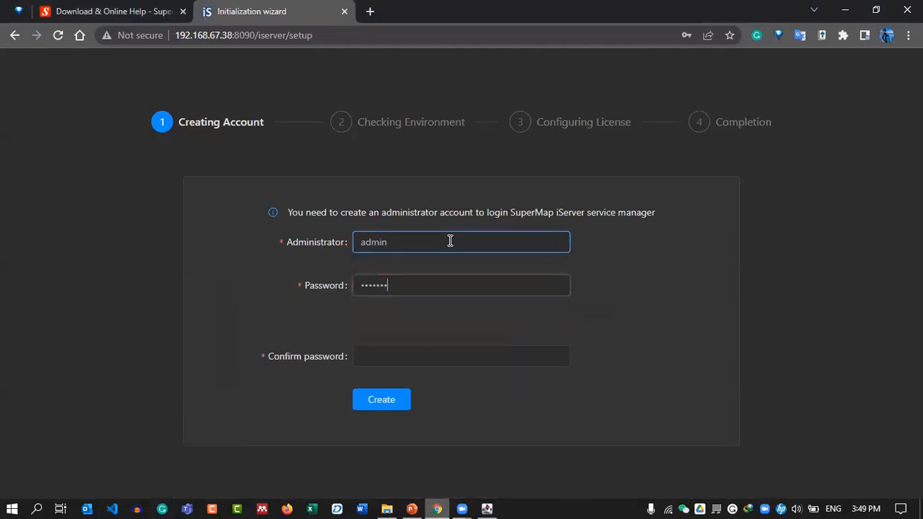
{"action": "key", "text": "Tab"}
{"action": "type", "text": "123456789"}
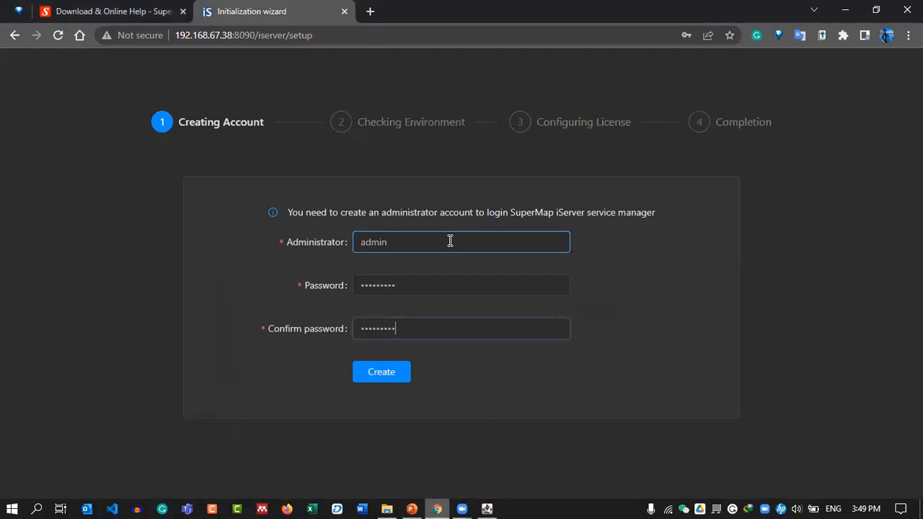
{"action": "left_click", "coordinate": [390, 382]}
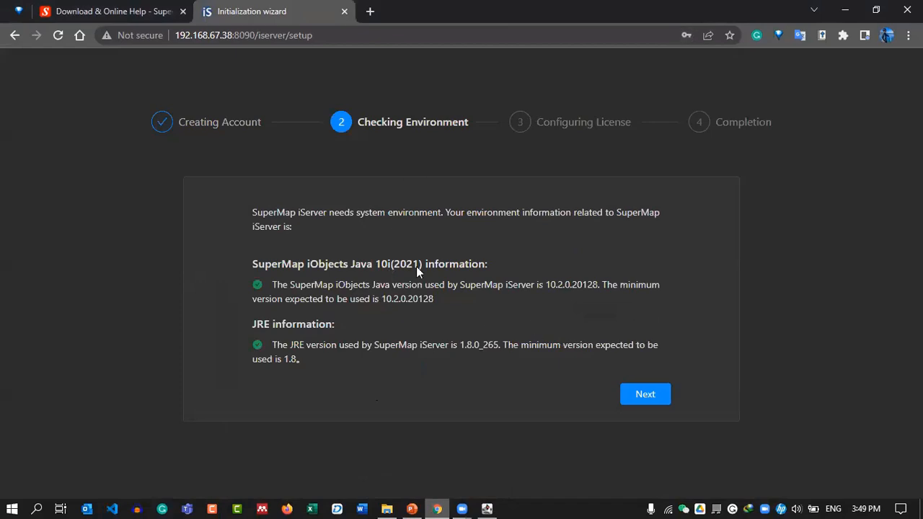
Pass the environment check and keep Normal License to reach the Completion page.
{"action": "left_click", "coordinate": [645, 398]}
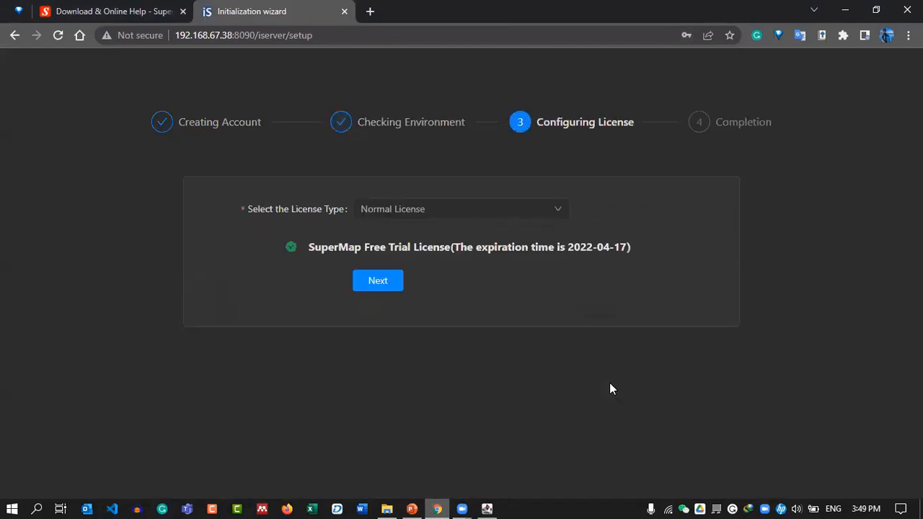
{"action": "left_click", "coordinate": [372, 217]}
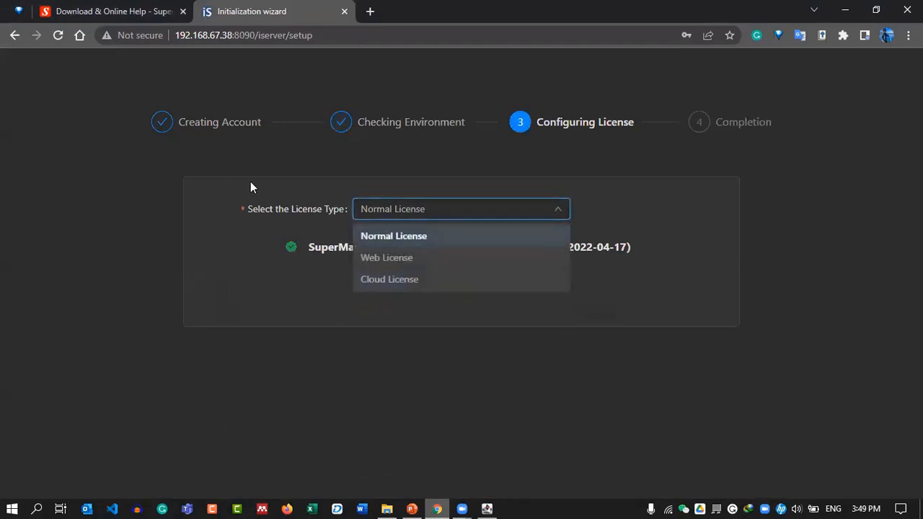
{"action": "left_click", "coordinate": [258, 274]}
{"action": "left_click", "coordinate": [385, 283]}
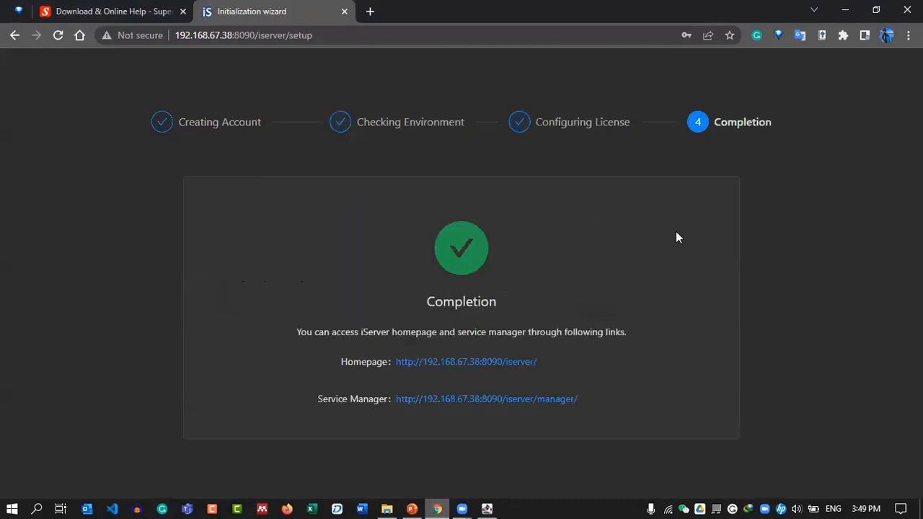
{"action": "left_click_drag", "start_coordinate": [318, 332], "coordinate": [610, 333]}
{"action": "left_click", "coordinate": [662, 345]}
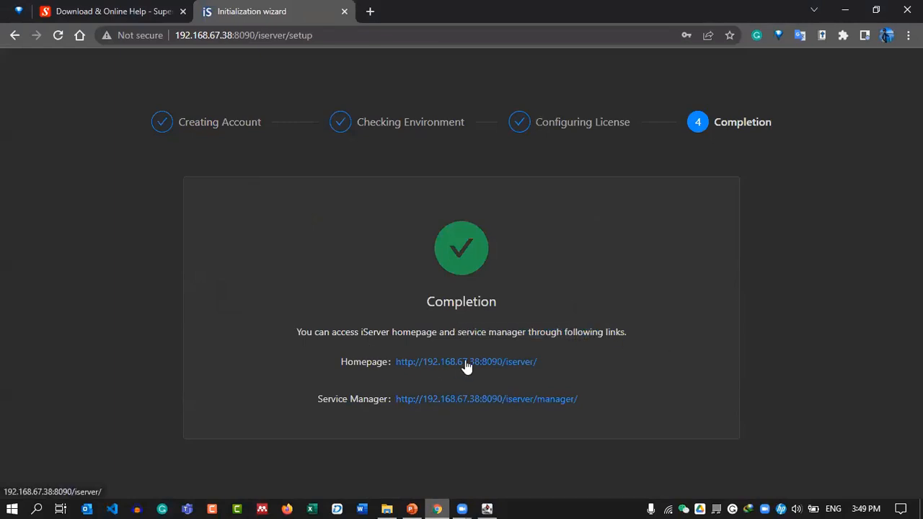
Open the iServer homepage from the Completion page's Homepage link.
{"action": "left_click", "coordinate": [465, 364]}
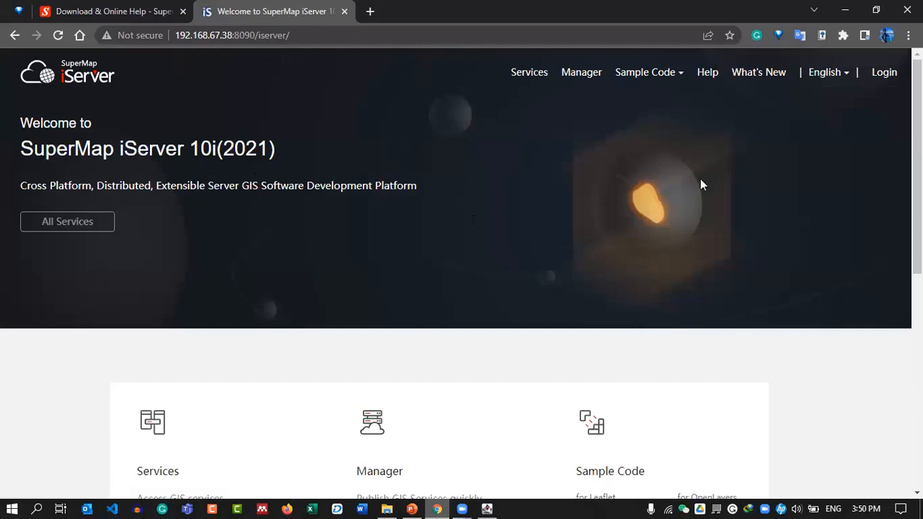
{"action": "scroll", "coordinate": [828, 165], "scroll_direction": "down", "scroll_amount": 6}
{"action": "scroll", "coordinate": [833, 180], "scroll_direction": "up", "scroll_amount": 6}
{"action": "scroll", "coordinate": [833, 184], "scroll_direction": "down", "scroll_amount": 6}
{"action": "scroll", "coordinate": [834, 192], "scroll_direction": "up", "scroll_amount": 6}
Log in as admin with its password and Remember me ticked, then return to the slides.
{"action": "left_click", "coordinate": [885, 77]}
{"action": "left_click", "coordinate": [330, 300]}
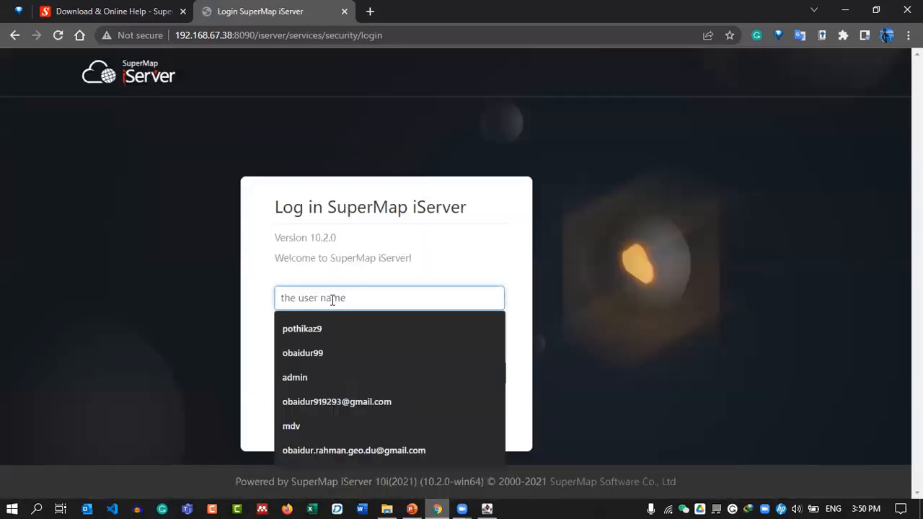
{"action": "type", "text": "ad"}
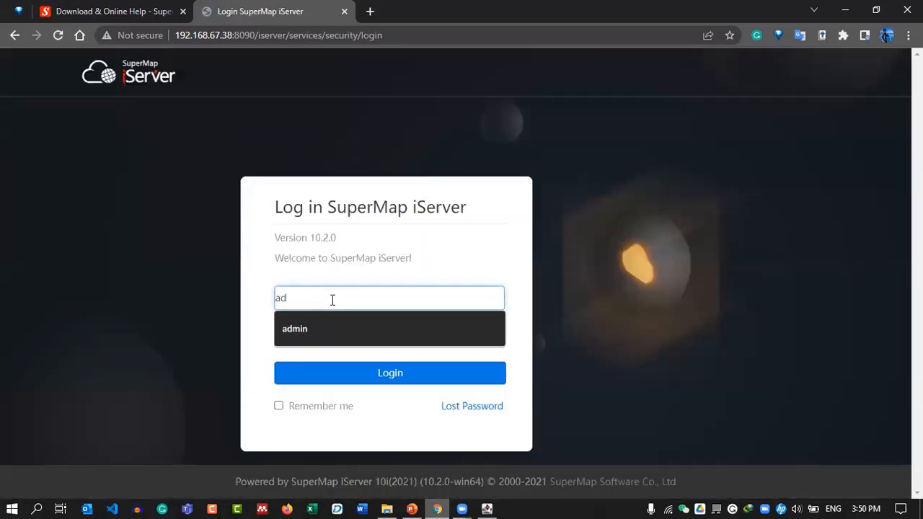
{"action": "type", "text": "min"}
{"action": "key", "text": "Tab"}
{"action": "type", "text": "****"}
{"action": "key", "text": "BackSpace"}
{"action": "key", "text": "BackSpace"}
{"action": "type", "text": "••••"}
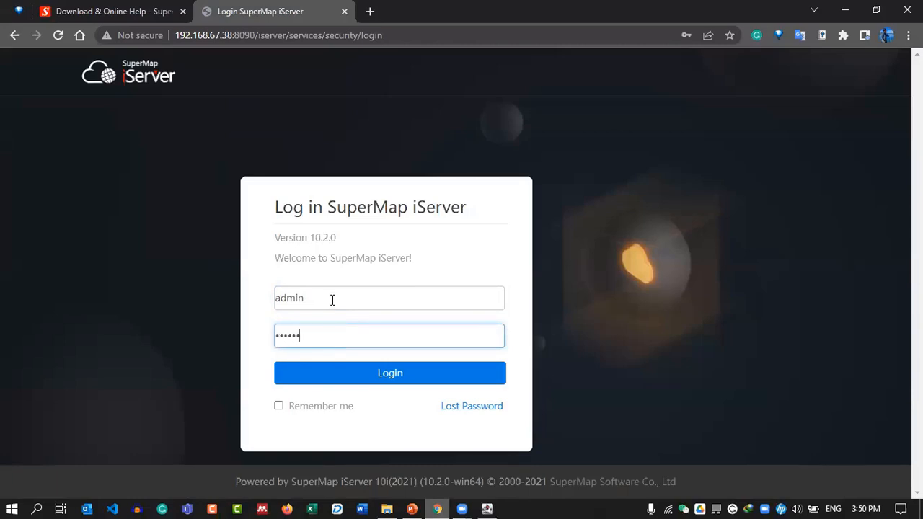
{"action": "left_click", "coordinate": [340, 413]}
{"action": "left_click", "coordinate": [365, 382]}
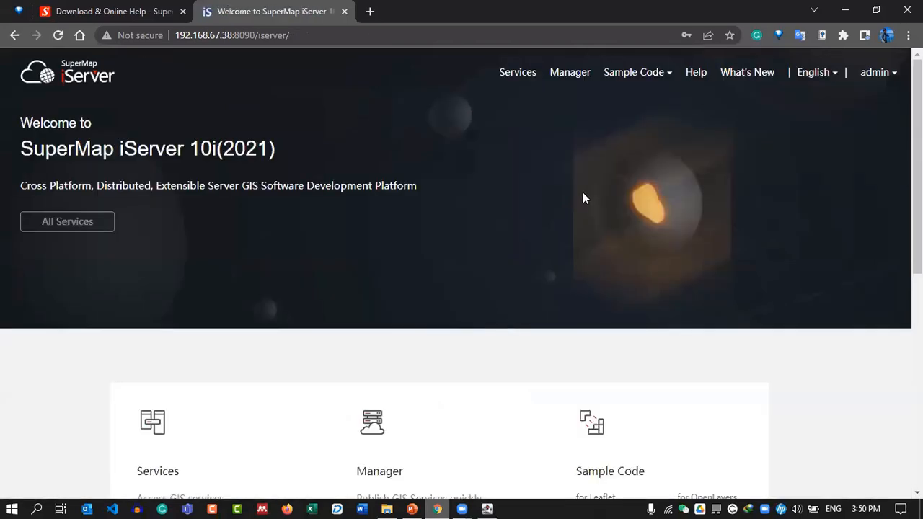
{"action": "scroll", "coordinate": [752, 258], "scroll_direction": "down", "scroll_amount": 10}
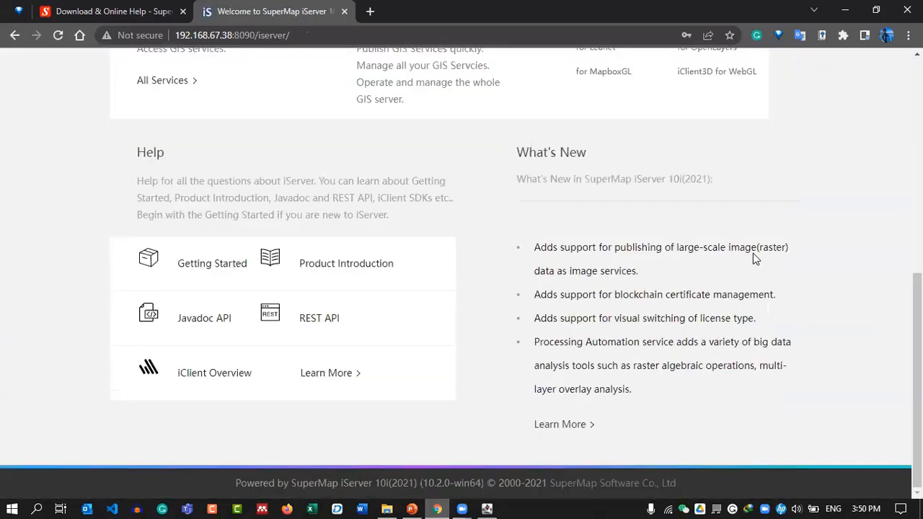
{"action": "scroll", "coordinate": [811, 276], "scroll_direction": "up", "scroll_amount": 10}
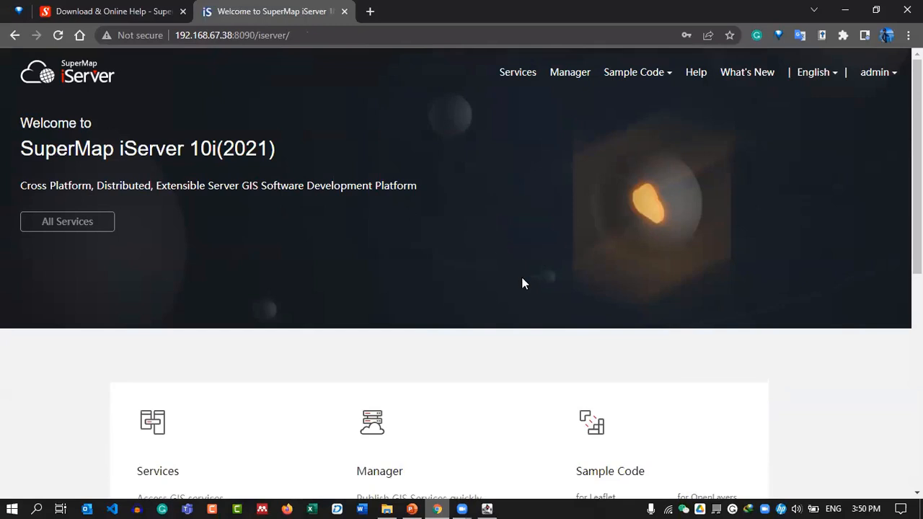
{"action": "left_click", "coordinate": [411, 508]}
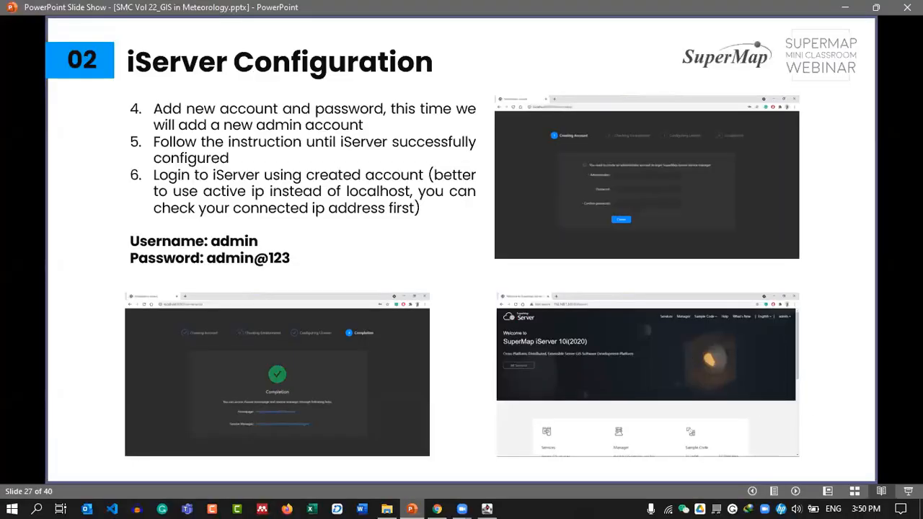
Advance to slide 28, Datastore Configuration, then switch to File Explorer.
{"action": "key", "text": "Right"}
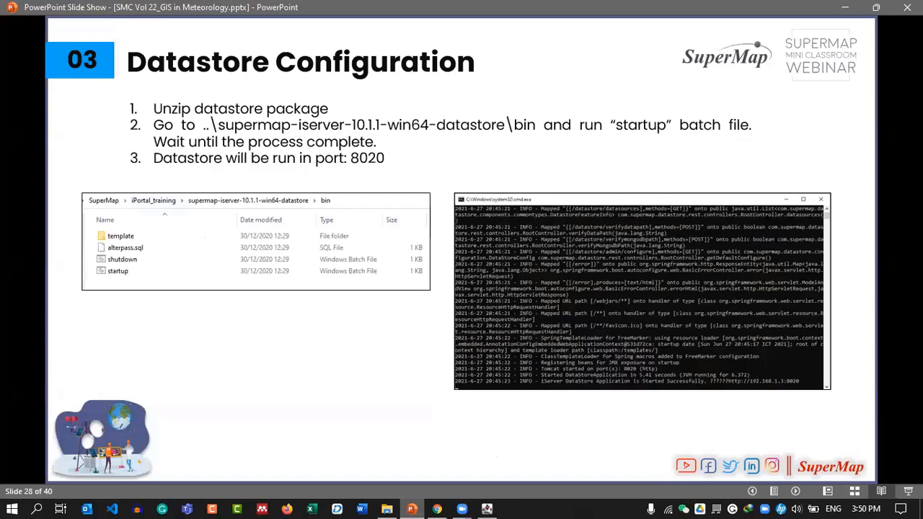
{"action": "left_click", "coordinate": [390, 506]}
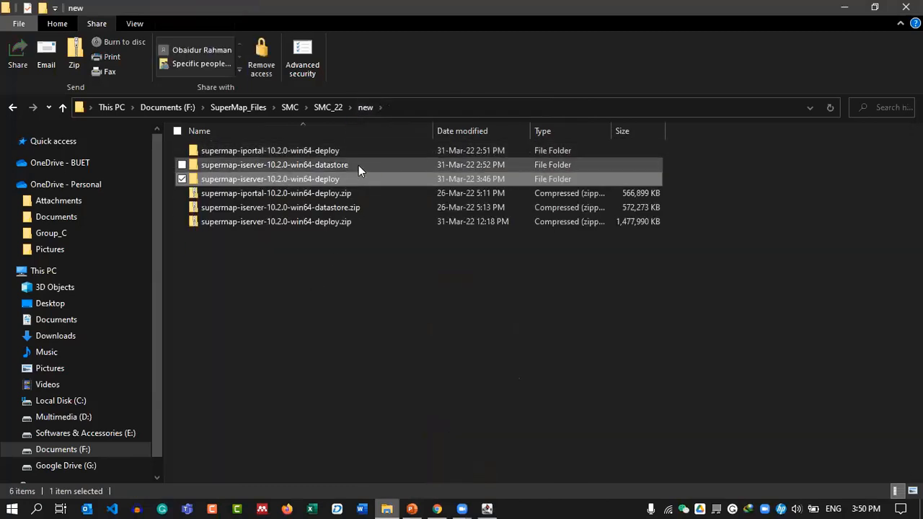
Open the datastore's support\vcredist folder and launch vcredist_x64-2013.exe.
{"action": "double_click", "coordinate": [358, 165]}
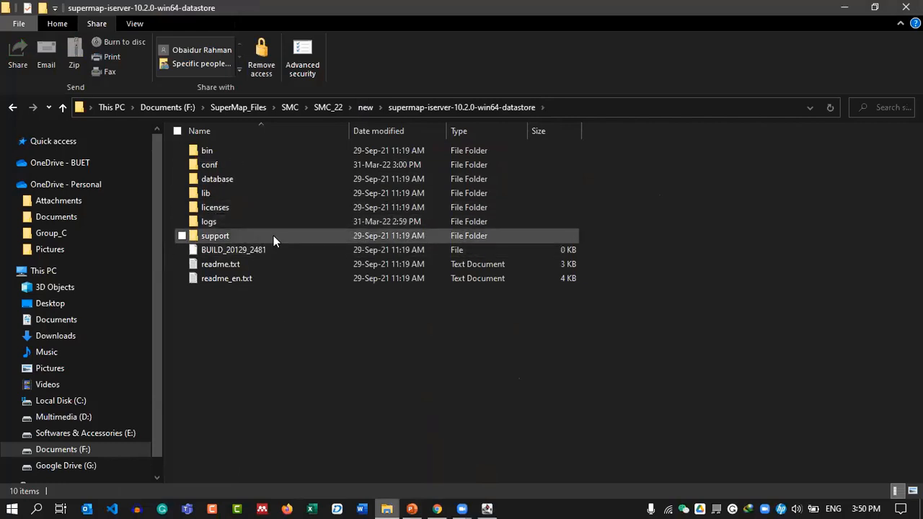
{"action": "double_click", "coordinate": [273, 236]}
{"action": "left_click", "coordinate": [250, 192]}
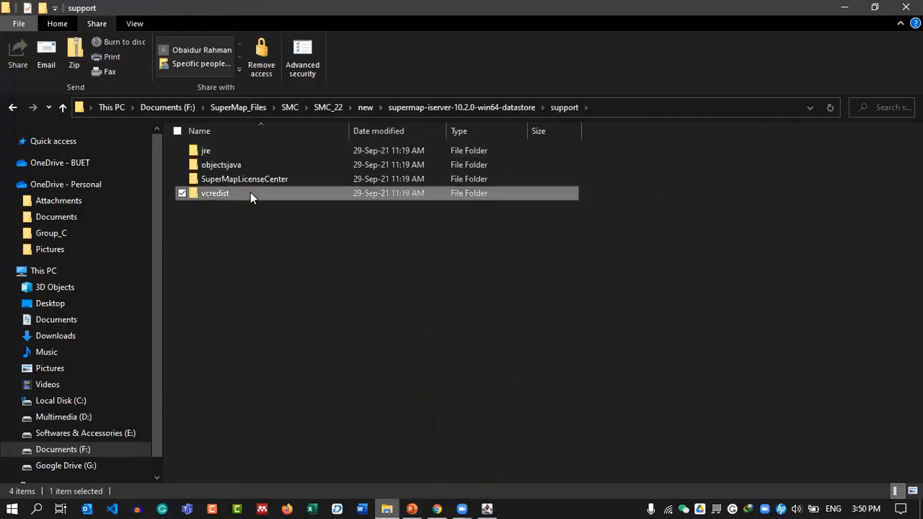
{"action": "double_click", "coordinate": [250, 192]}
{"action": "double_click", "coordinate": [328, 153]}
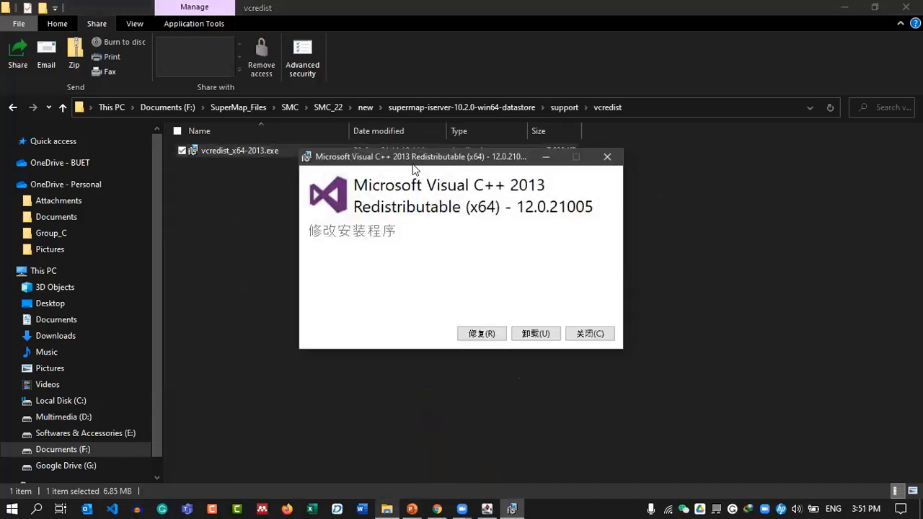
Repair the Visual C++ 2013 Redistributable, approve the prompt, and return to the datastore folder.
{"action": "left_click", "coordinate": [480, 333]}
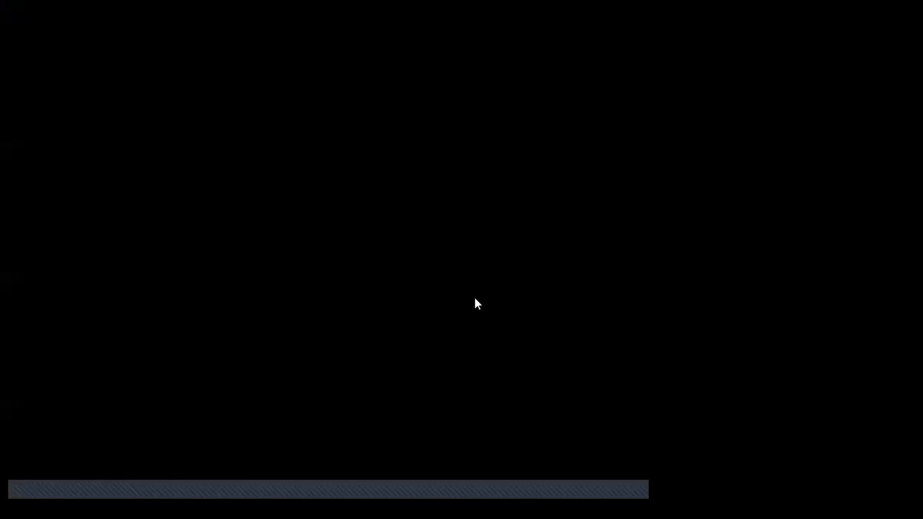
{"action": "left_click", "coordinate": [439, 310]}
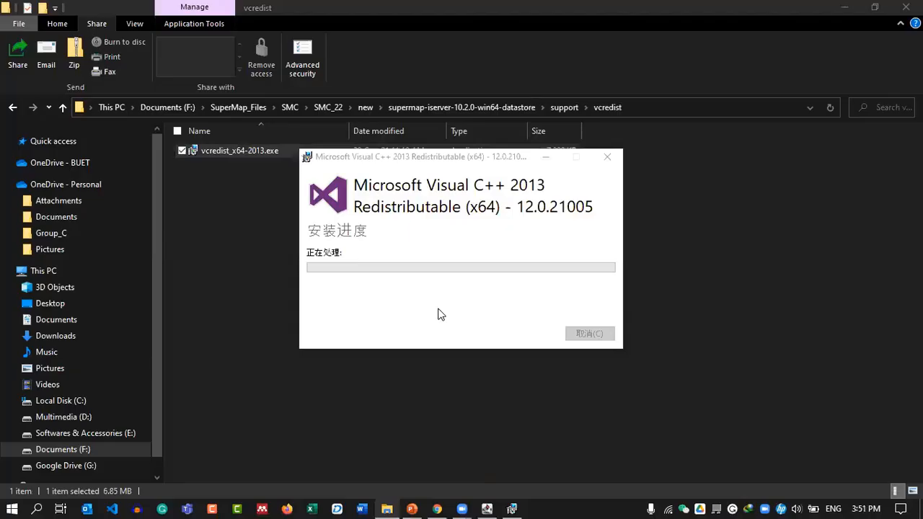
{"action": "left_click", "coordinate": [580, 337]}
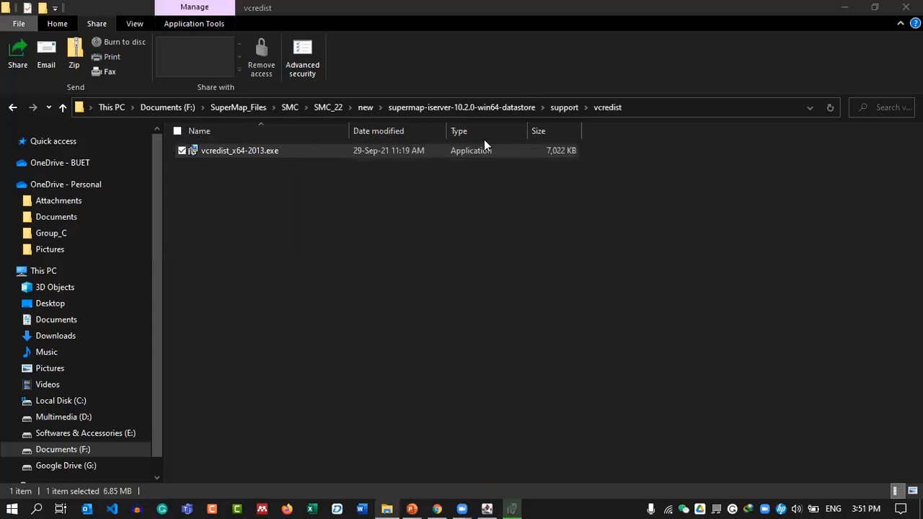
{"action": "left_click", "coordinate": [415, 107]}
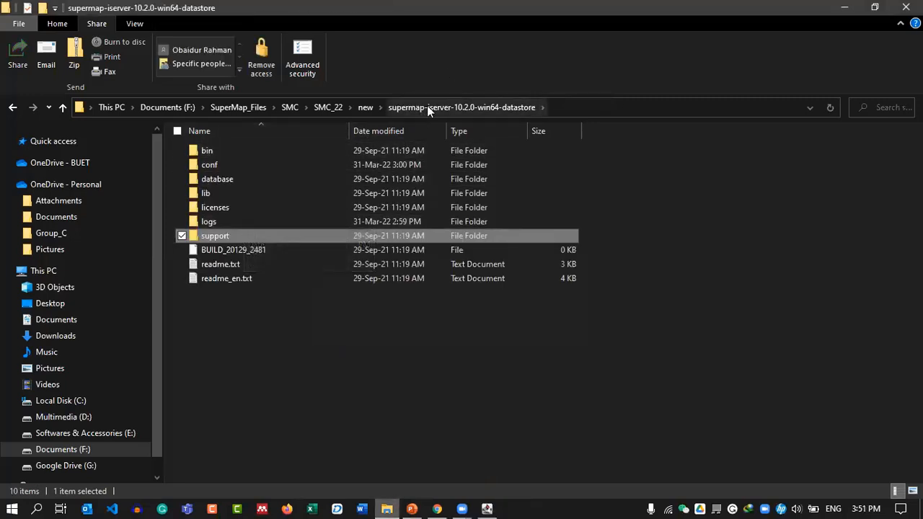
Run startup.bat from the datastore bin folder to start the DataStore.
{"action": "double_click", "coordinate": [249, 150]}
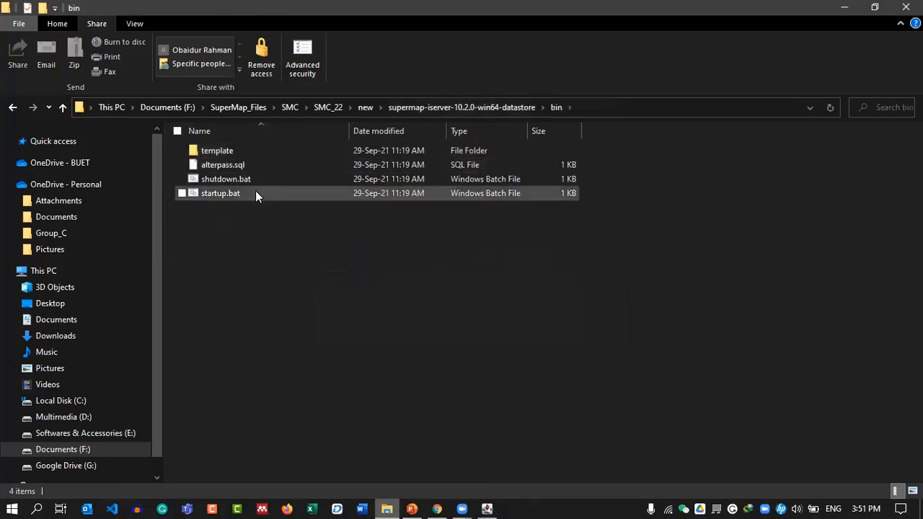
{"action": "left_click", "coordinate": [268, 192]}
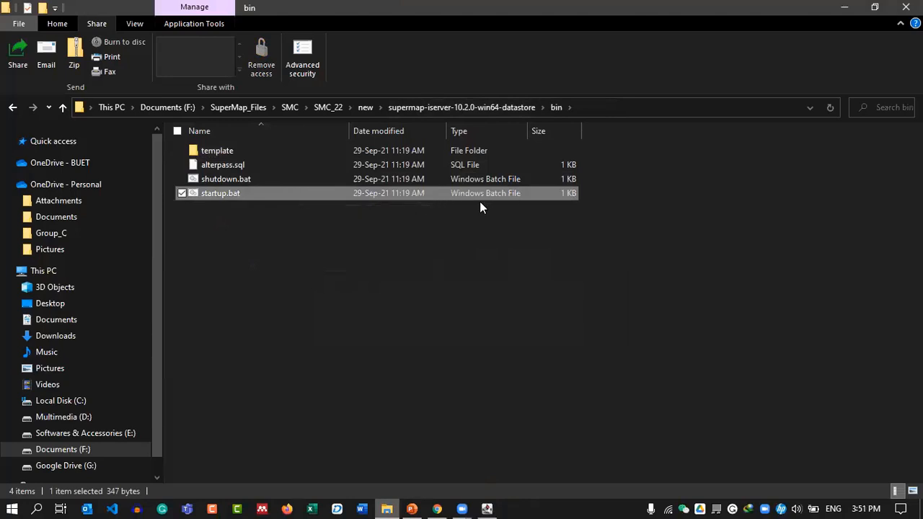
{"action": "double_click", "coordinate": [321, 195]}
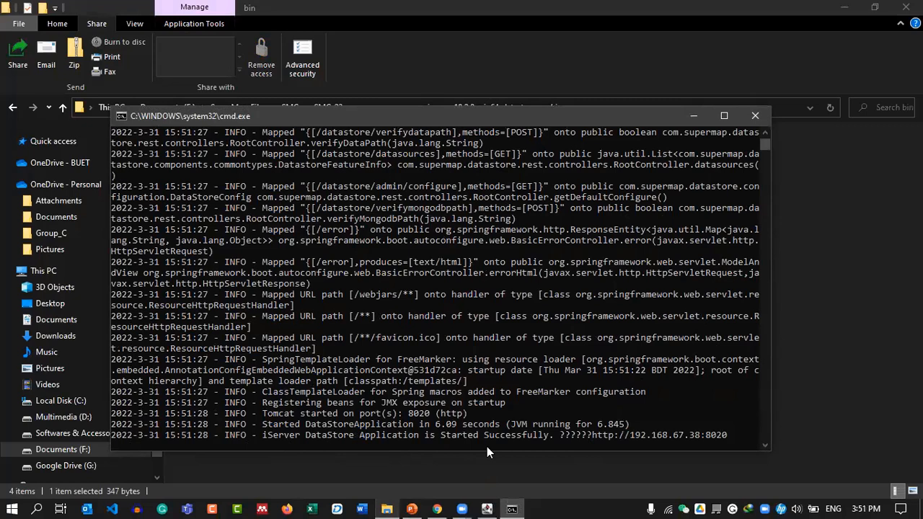
{"action": "left_click_drag", "start_coordinate": [597, 436], "coordinate": [726, 438]}
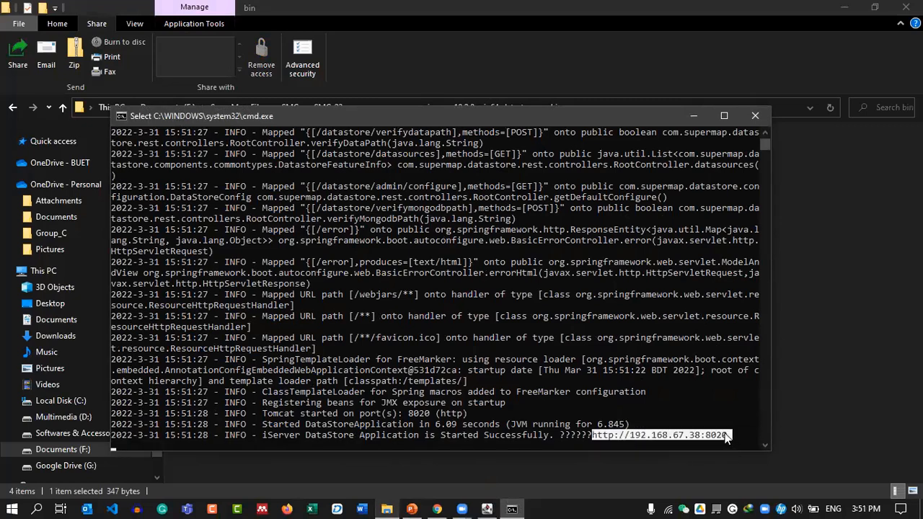
{"action": "right_click", "coordinate": [723, 435]}
{"action": "left_click_drag", "start_coordinate": [630, 436], "coordinate": [728, 441]}
{"action": "right_click", "coordinate": [700, 440]}
{"action": "right_click", "coordinate": [727, 441]}
{"action": "left_click_drag", "start_coordinate": [592, 436], "coordinate": [727, 437]}
{"action": "key", "text": "ctrl+c"}
{"action": "right_click", "coordinate": [680, 433]}
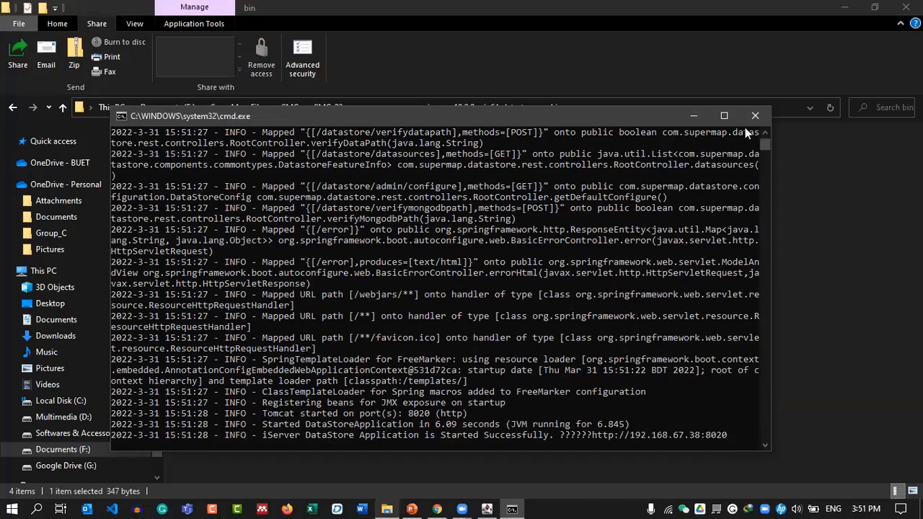
{"action": "left_click", "coordinate": [755, 116]}
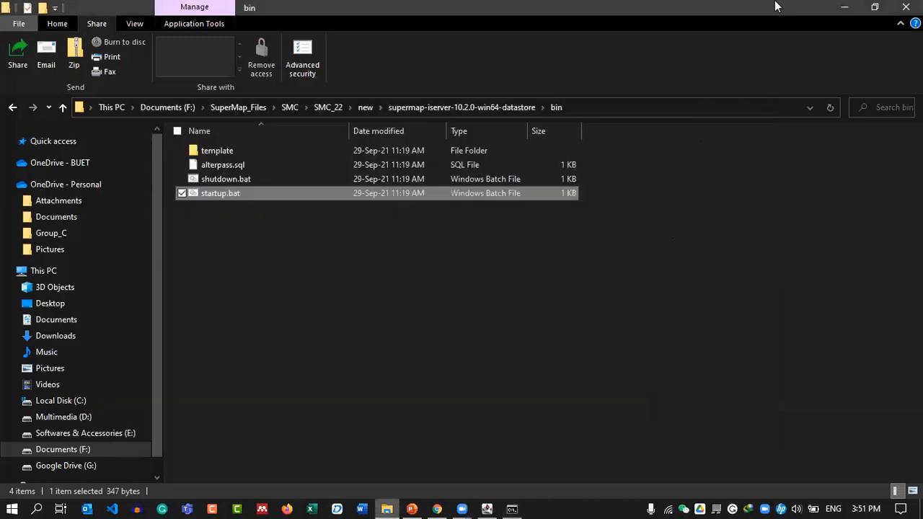
{"action": "left_click", "coordinate": [844, 7]}
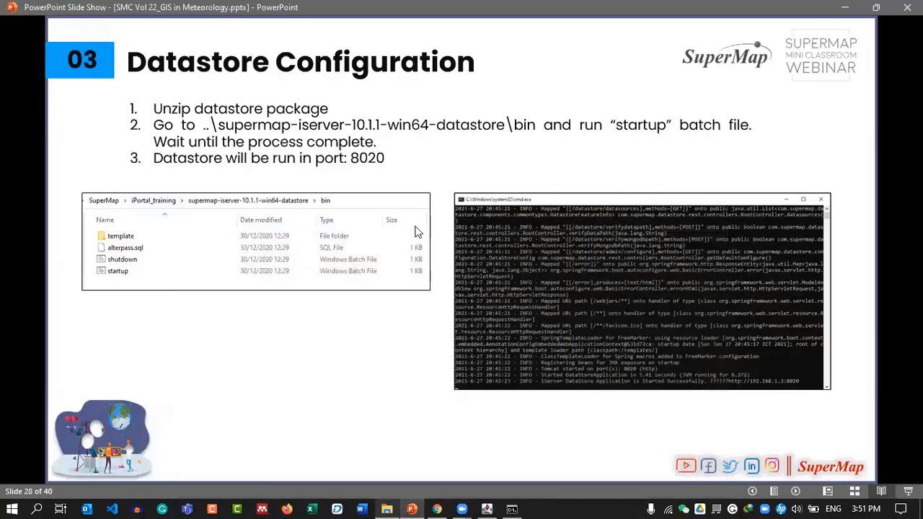
{"action": "left_click", "coordinate": [437, 507]}
{"action": "left_click", "coordinate": [371, 12]}
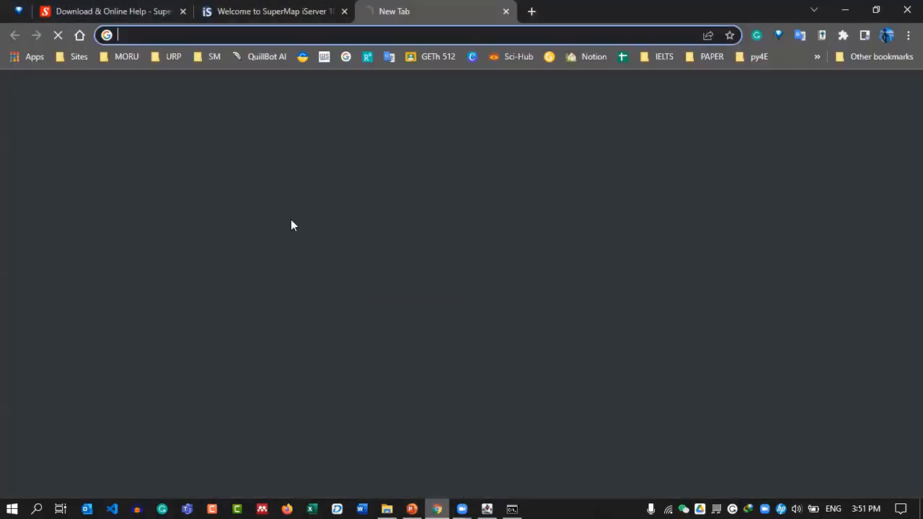
{"action": "key", "text": "ctrl+v"}
{"action": "key", "text": "Return"}
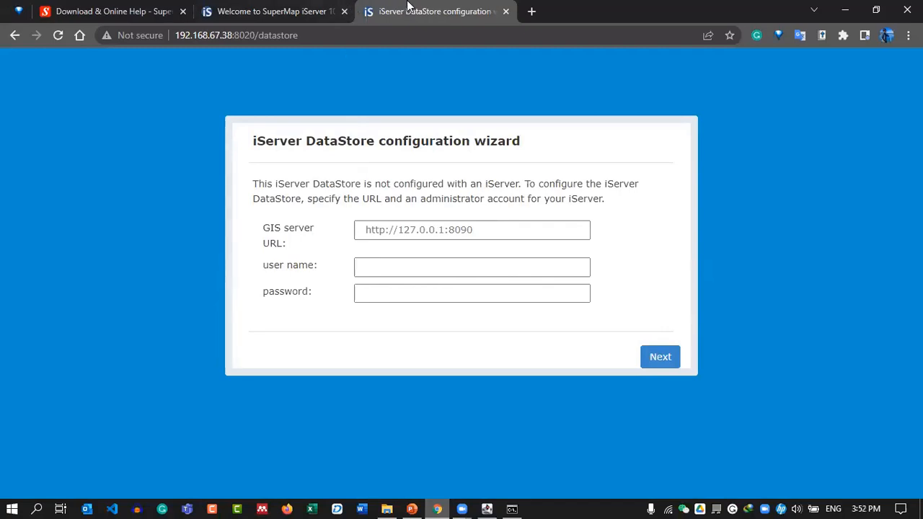
{"action": "left_click", "coordinate": [301, 9]}
{"action": "left_click", "coordinate": [296, 34]}
{"action": "left_click", "coordinate": [297, 33]}
{"action": "left_click_drag", "start_coordinate": [297, 34], "coordinate": [136, 35]}
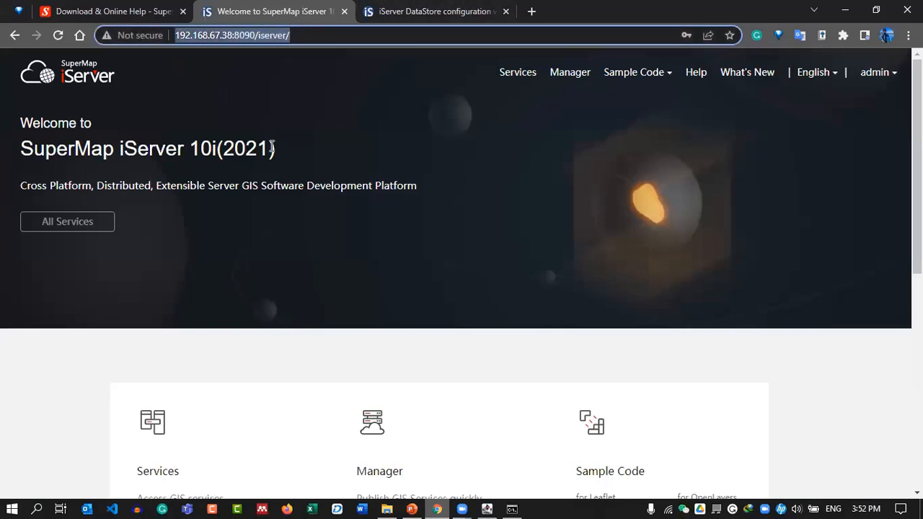
{"action": "left_click", "coordinate": [436, 10]}
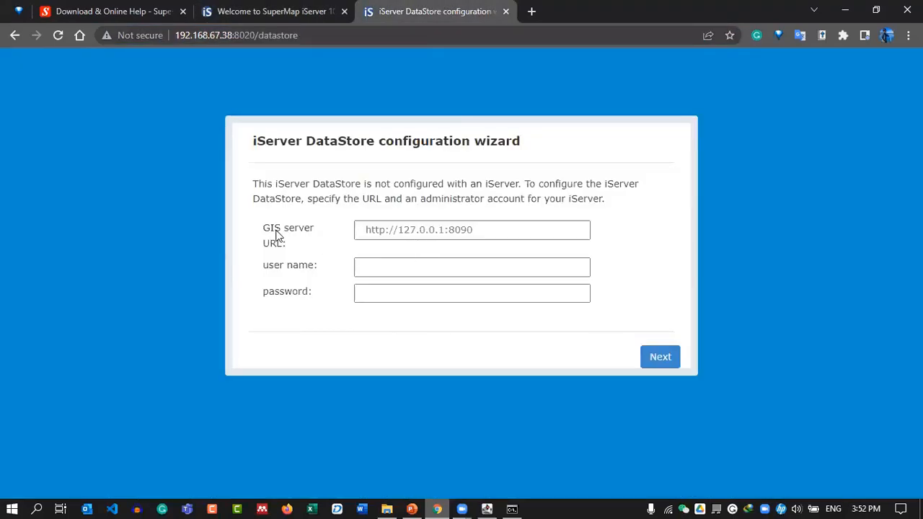
{"action": "left_click", "coordinate": [404, 228]}
{"action": "key", "text": "Up"}
{"action": "key", "text": "Return"}
{"action": "left_click_drag", "start_coordinate": [496, 229], "coordinate": [529, 311]}
{"action": "key", "text": "BackSpace"}
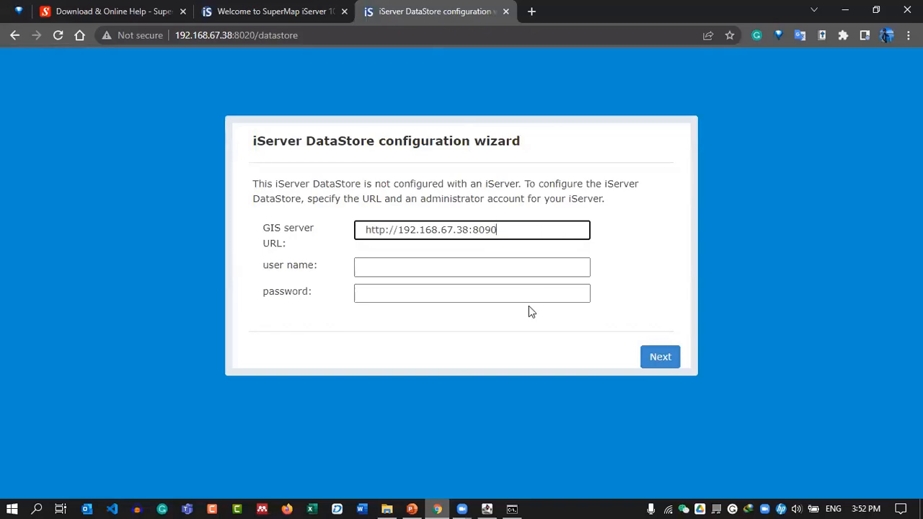
Enter the administrator user name admin and its password.
{"action": "left_click", "coordinate": [425, 268]}
{"action": "type", "text": "ad"}
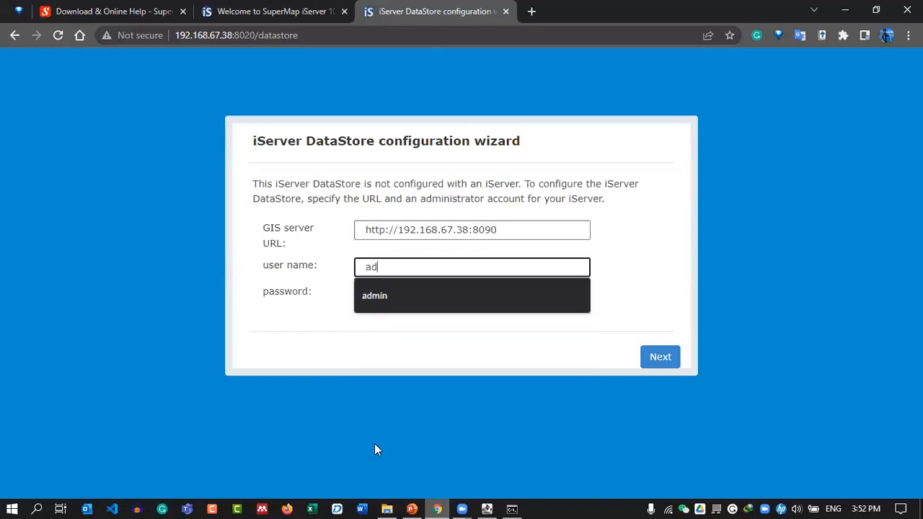
{"action": "type", "text": "min"}
{"action": "key", "text": "Tab"}
{"action": "type", "text": "*****"}
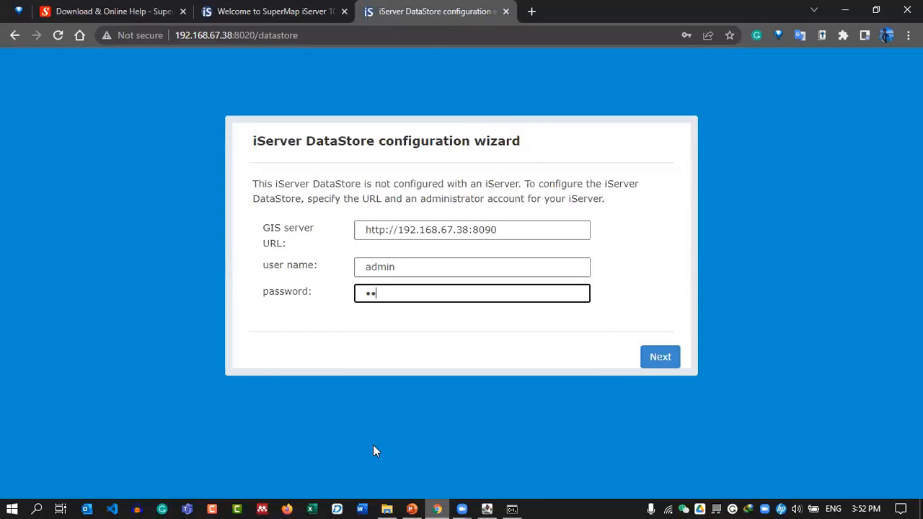
{"action": "type", "text": "****"}
Submit the server details, decline saving the password, and keep the default content directory.
{"action": "left_click", "coordinate": [659, 358]}
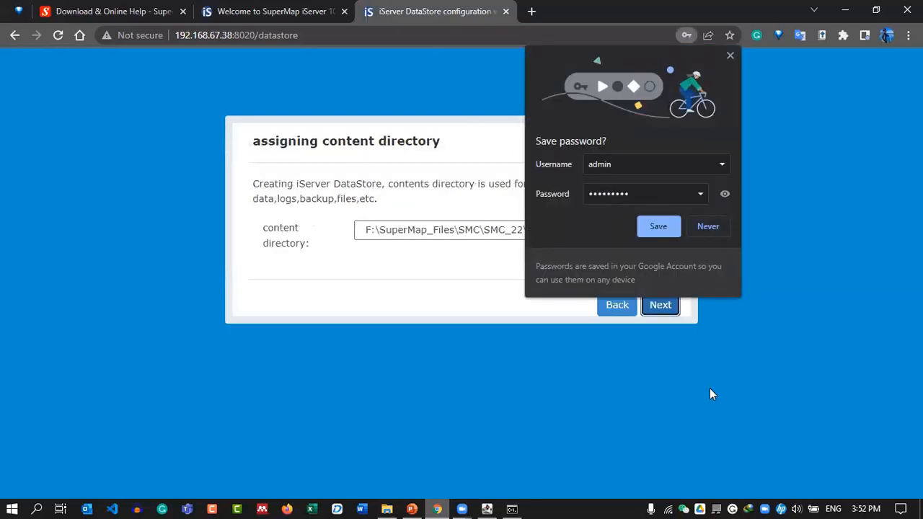
{"action": "left_click", "coordinate": [730, 58]}
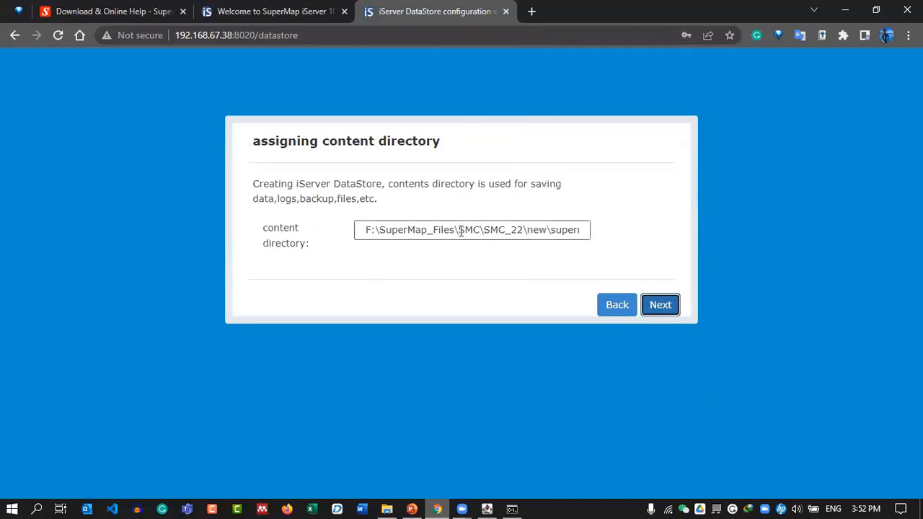
{"action": "left_click", "coordinate": [667, 305]}
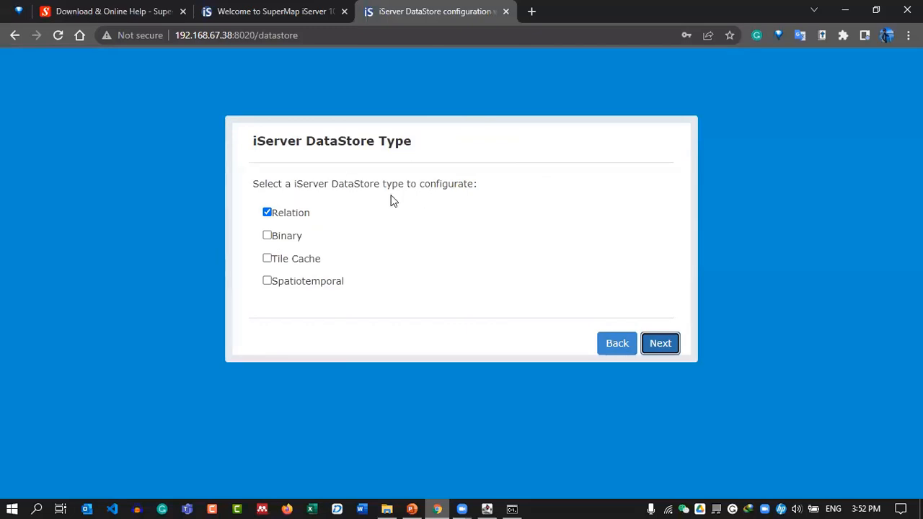
Keep the Relation store type and PostgreSQL port 5432 to reach the Configuration Summary.
{"action": "left_click", "coordinate": [661, 350]}
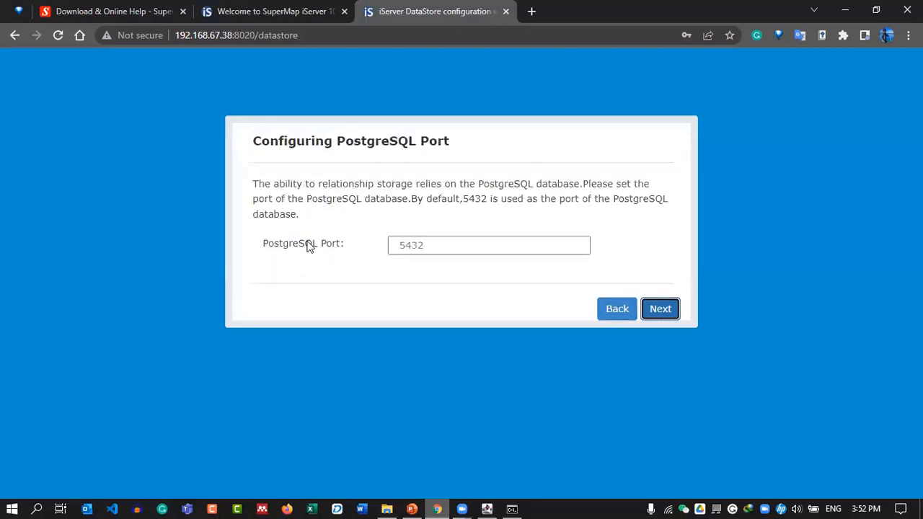
{"action": "left_click", "coordinate": [436, 247]}
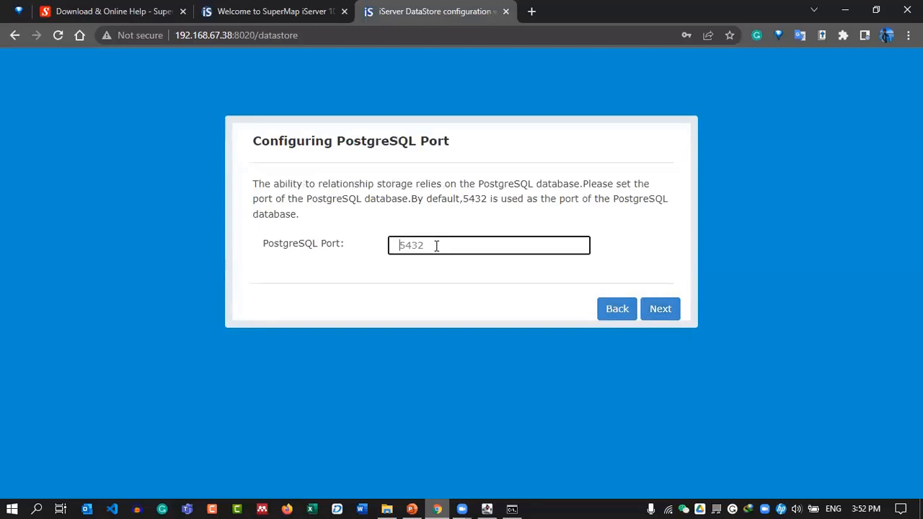
{"action": "left_click", "coordinate": [492, 201]}
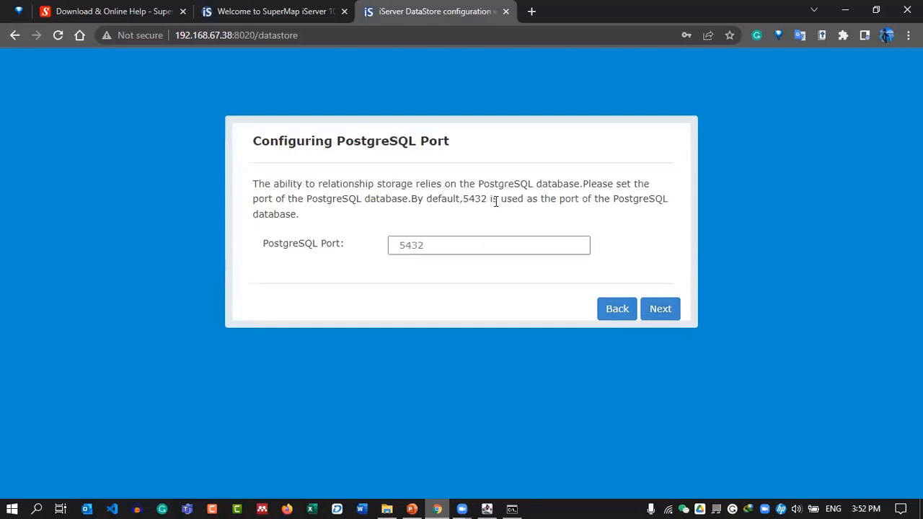
{"action": "left_click", "coordinate": [661, 313]}
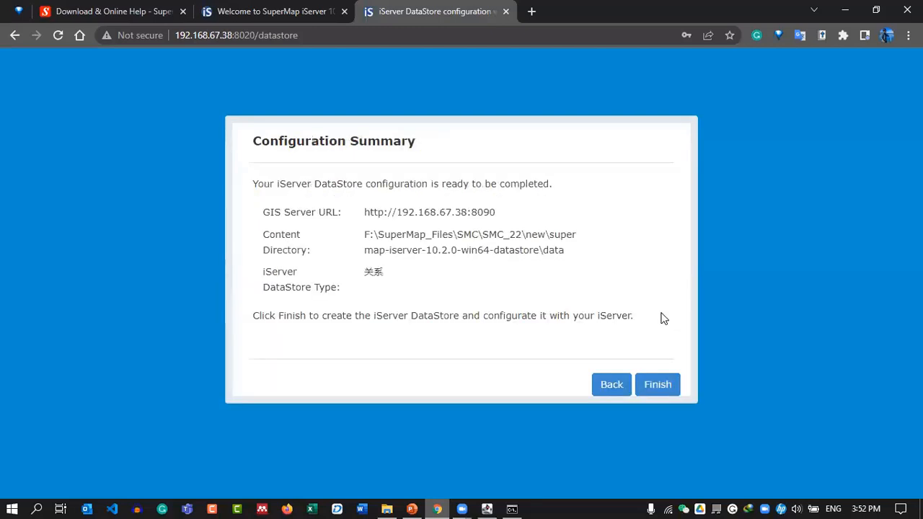
Start creating the DataStore and allow PostgreSQL Server through the firewall, including public networks.
{"action": "left_click", "coordinate": [660, 384]}
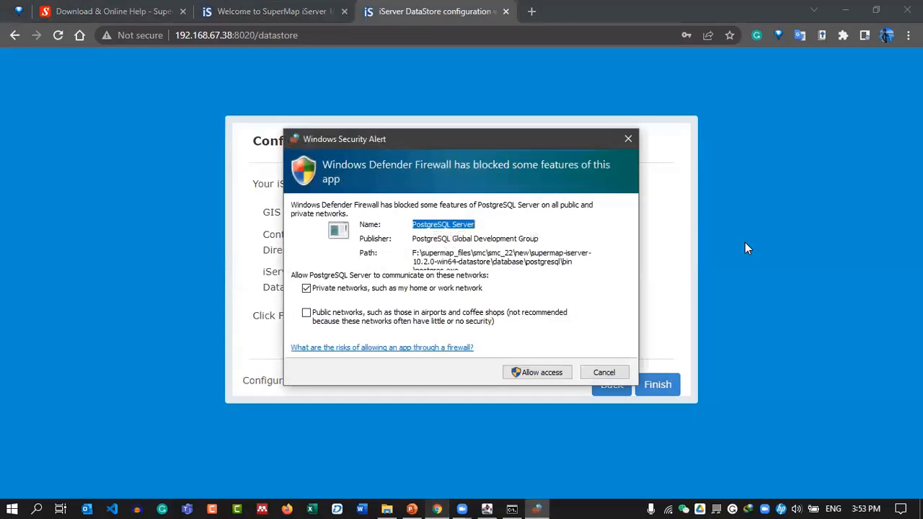
{"action": "left_click", "coordinate": [305, 312]}
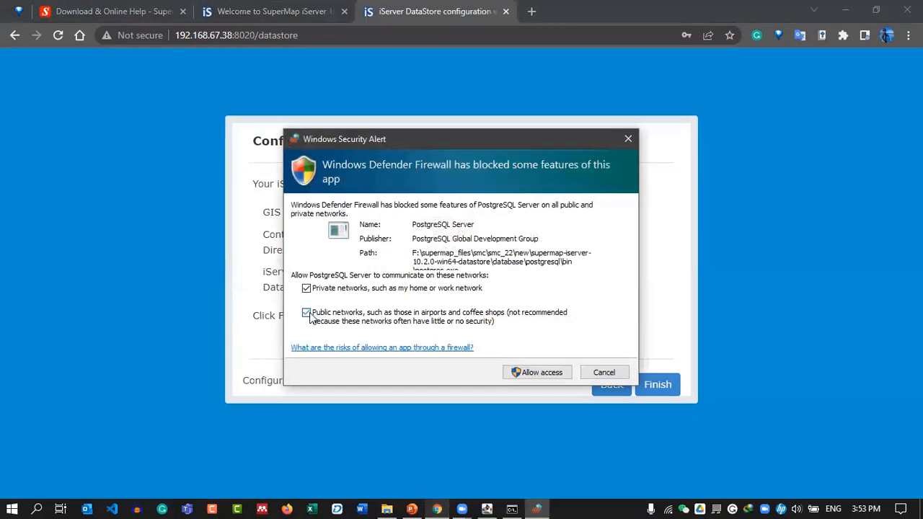
{"action": "left_click", "coordinate": [534, 371]}
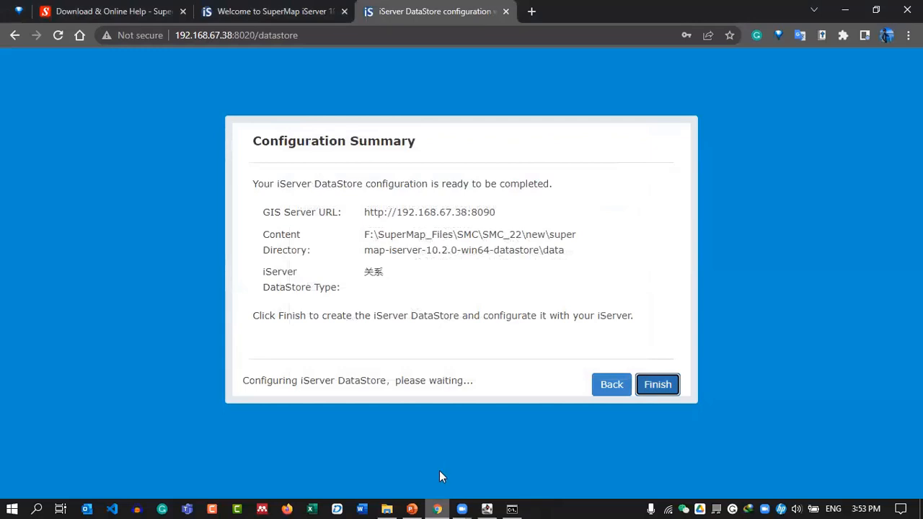
Check the instruction slide, finish the DataStore configuration, and advance to the iPortal Configuration slide.
{"action": "left_click", "coordinate": [411, 509]}
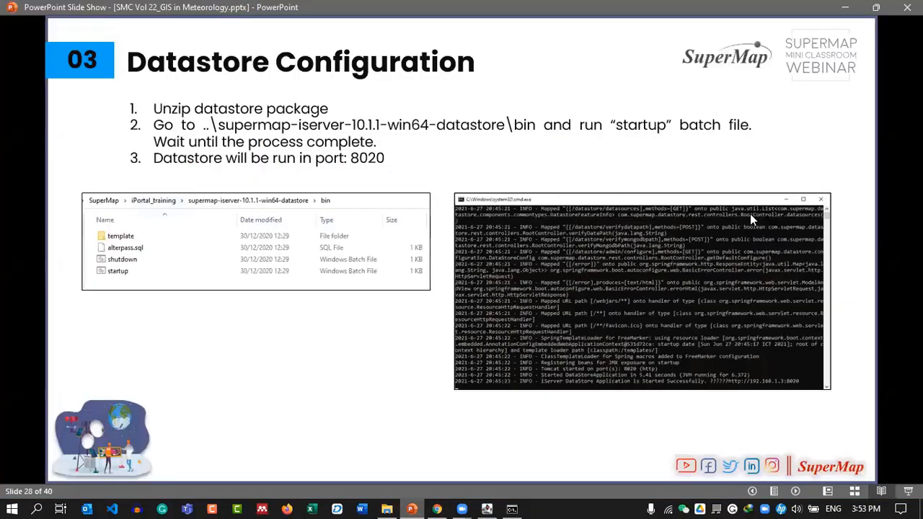
{"action": "left_click", "coordinate": [826, 315]}
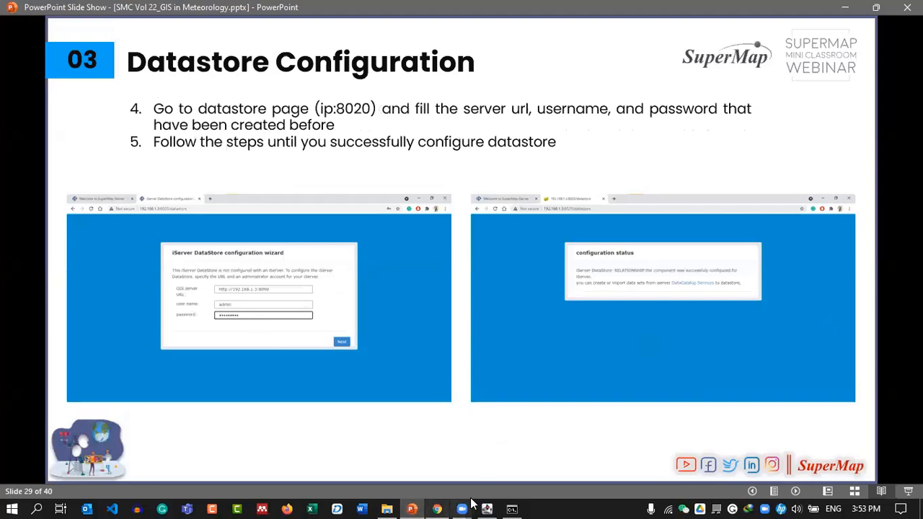
{"action": "left_click", "coordinate": [435, 505]}
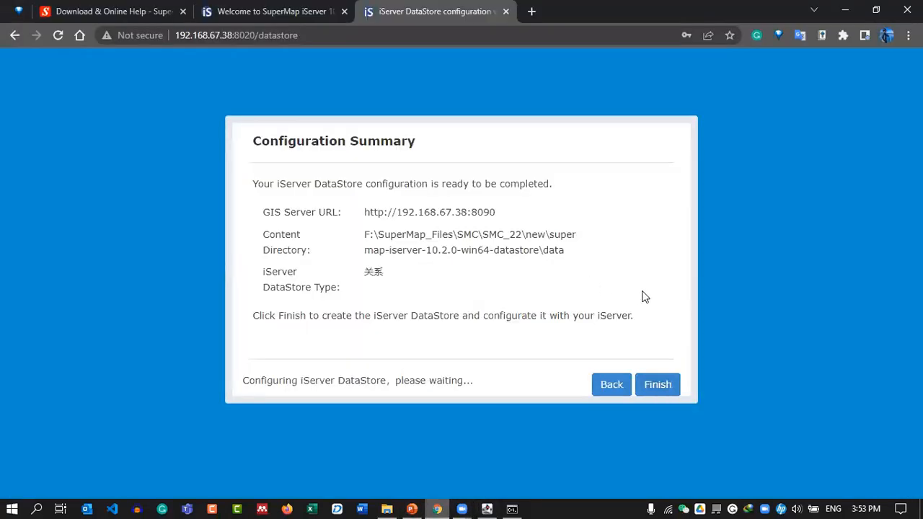
{"action": "left_click", "coordinate": [657, 387]}
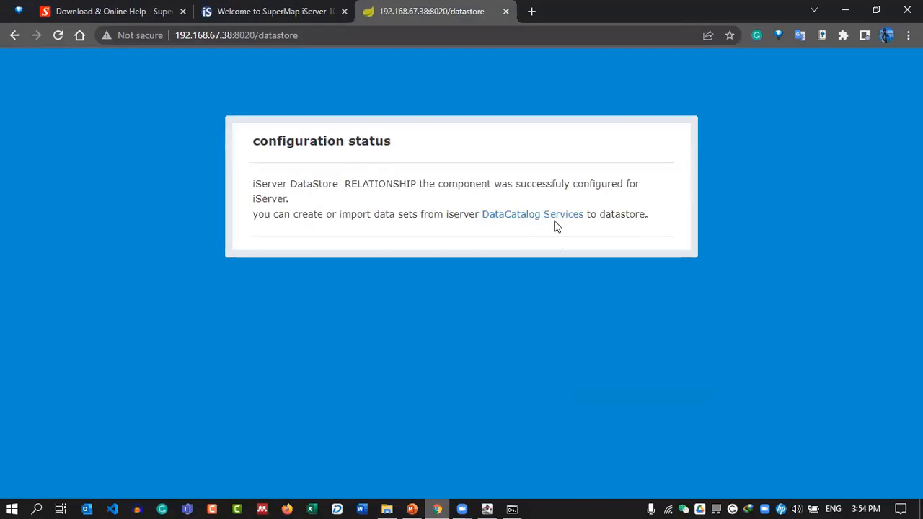
{"action": "left_click_drag", "start_coordinate": [621, 214], "coordinate": [663, 218]}
{"action": "left_click", "coordinate": [663, 219]}
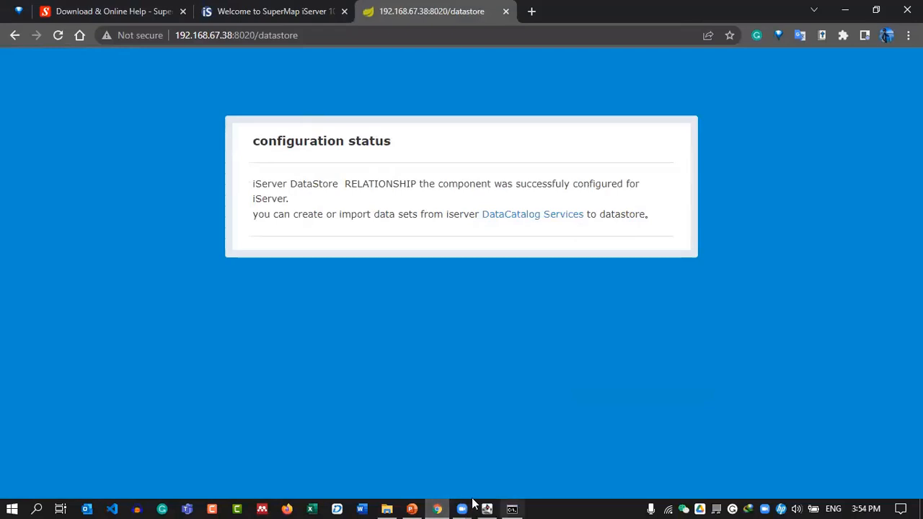
{"action": "left_click", "coordinate": [412, 509]}
{"action": "key", "text": "Right"}
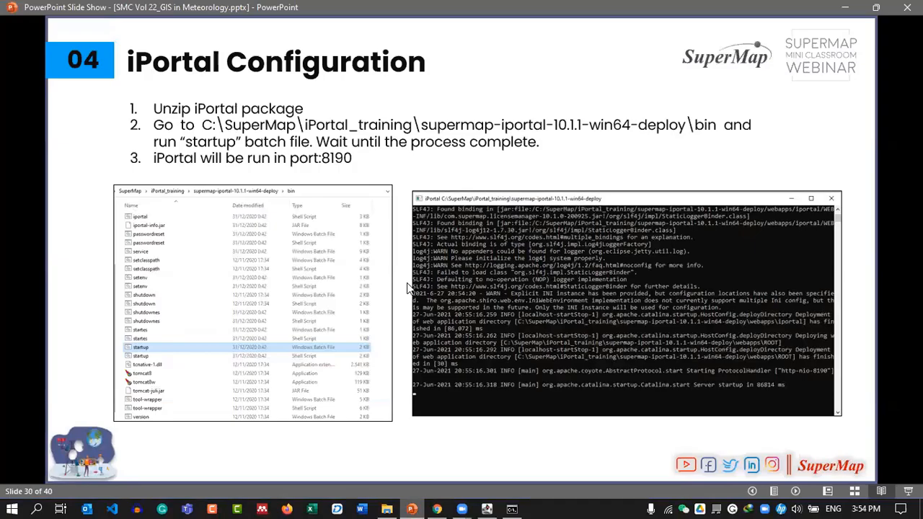
Run startup.bat in supermap-iportal-10.2.0-win64-deploy\bin to launch the iPortal console.
{"action": "key", "text": "alt+Tab"}
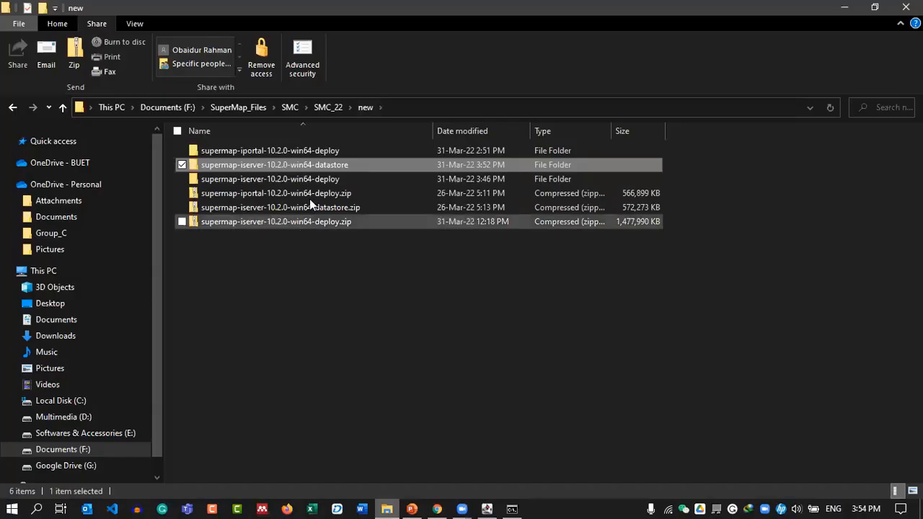
{"action": "left_click", "coordinate": [303, 152]}
{"action": "double_click", "coordinate": [351, 150]}
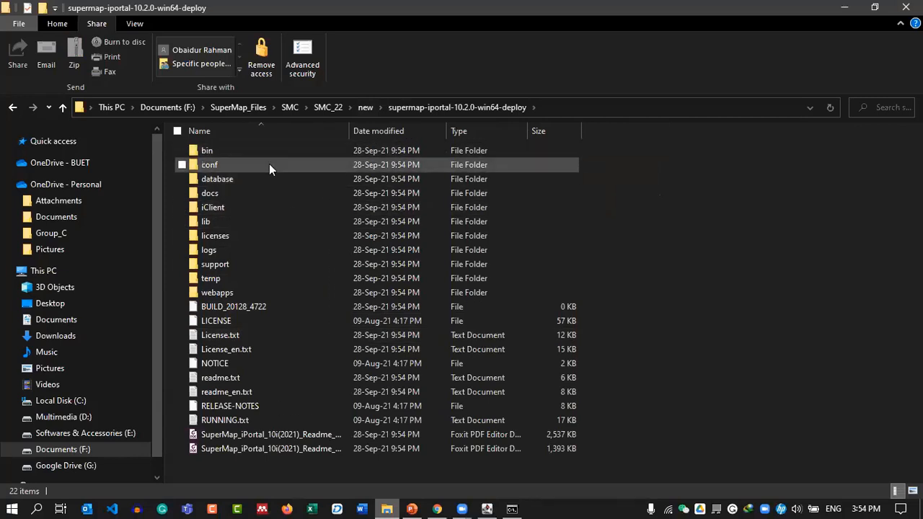
{"action": "double_click", "coordinate": [268, 152]}
{"action": "scroll", "coordinate": [386, 403], "scroll_direction": "down", "scroll_amount": 5}
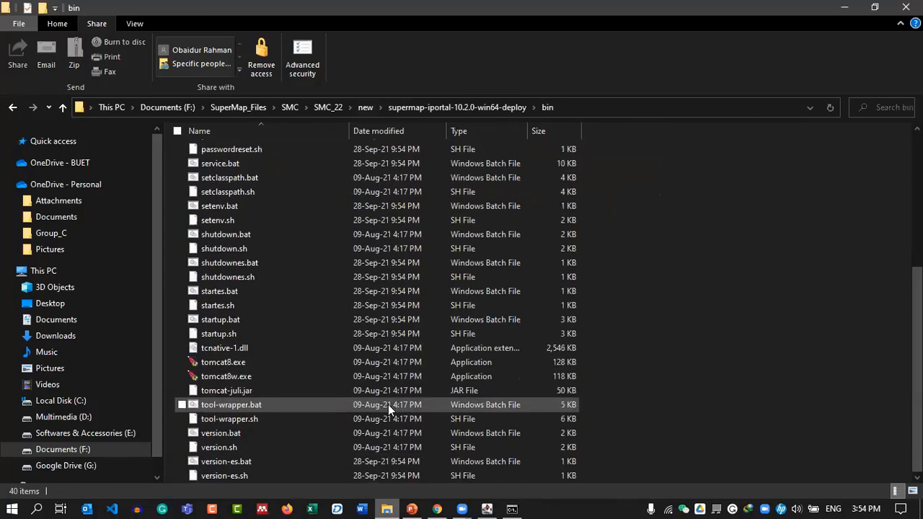
{"action": "left_click", "coordinate": [260, 320]}
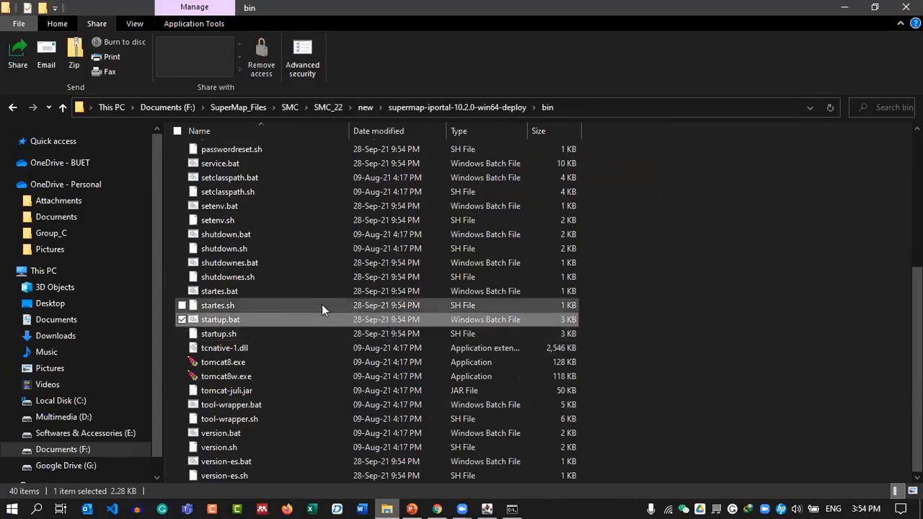
{"action": "double_click", "coordinate": [342, 322]}
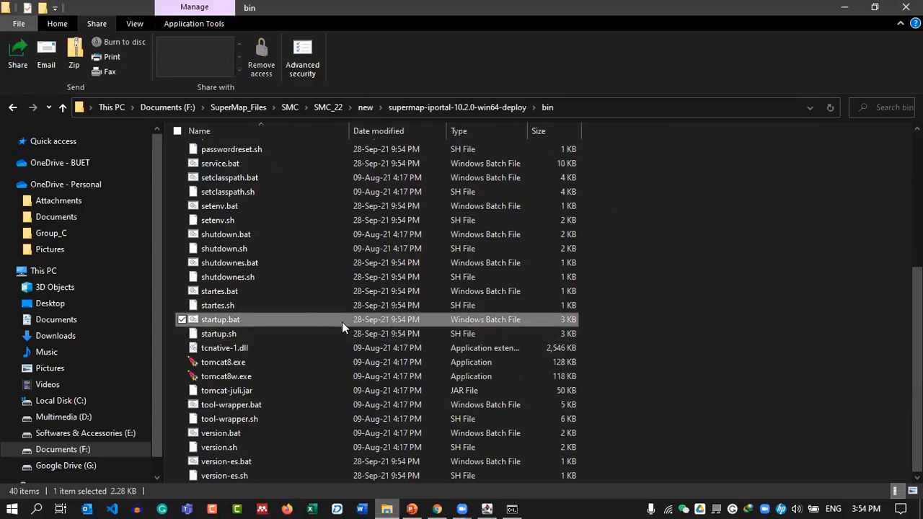
{"action": "left_click_drag", "start_coordinate": [251, 49], "coordinate": [470, 103]}
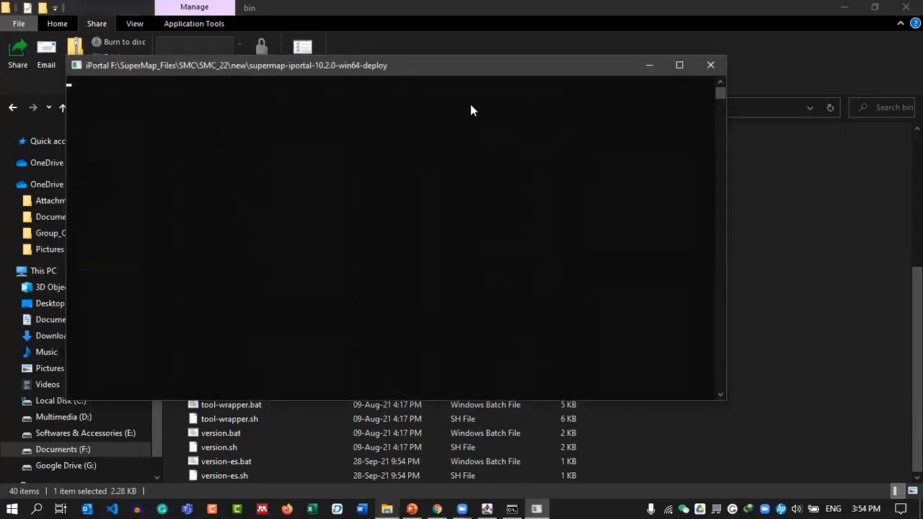
Hide File Explorer and allow OpenJDK Platform binary through the firewall on public networks.
{"action": "left_click", "coordinate": [524, 3]}
{"action": "left_click", "coordinate": [843, 7]}
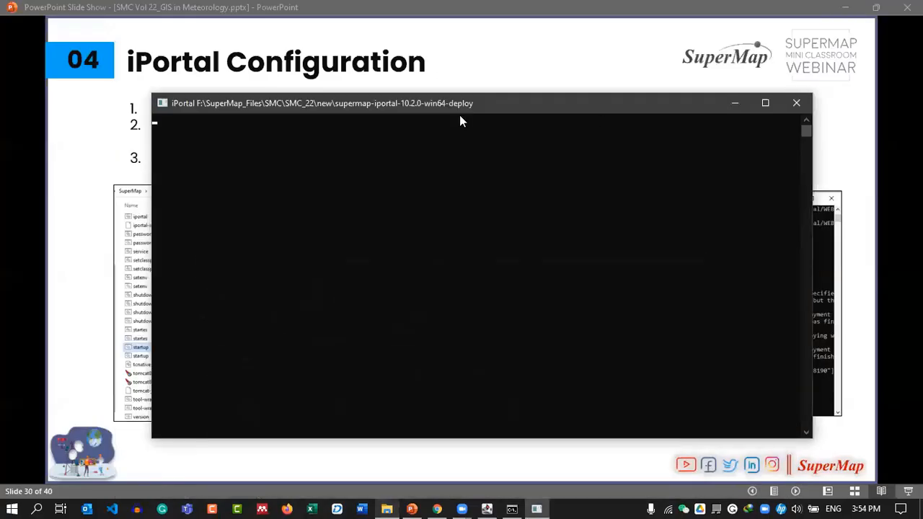
{"action": "left_click_drag", "start_coordinate": [470, 105], "coordinate": [493, 116]}
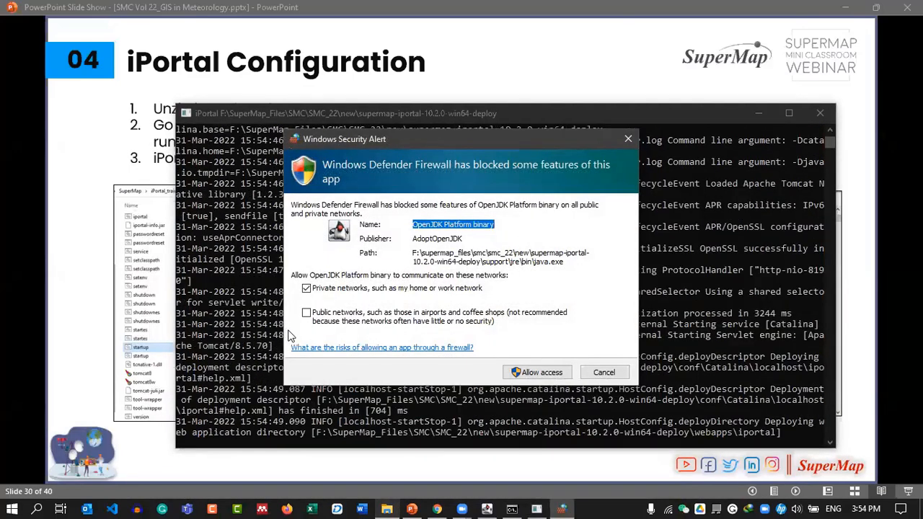
{"action": "left_click", "coordinate": [315, 314]}
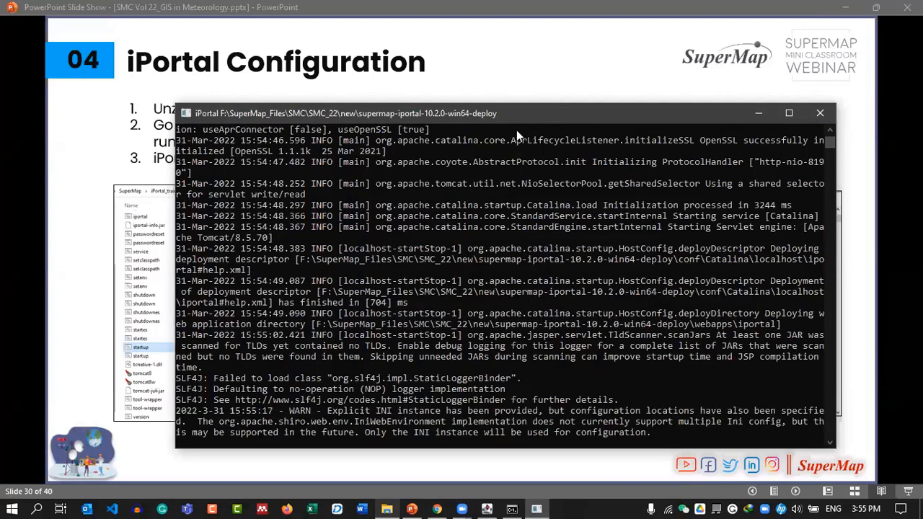
Reposition the iPortal log window, check its output, and return to slide 30.
{"action": "left_click_drag", "start_coordinate": [561, 116], "coordinate": [547, 89]}
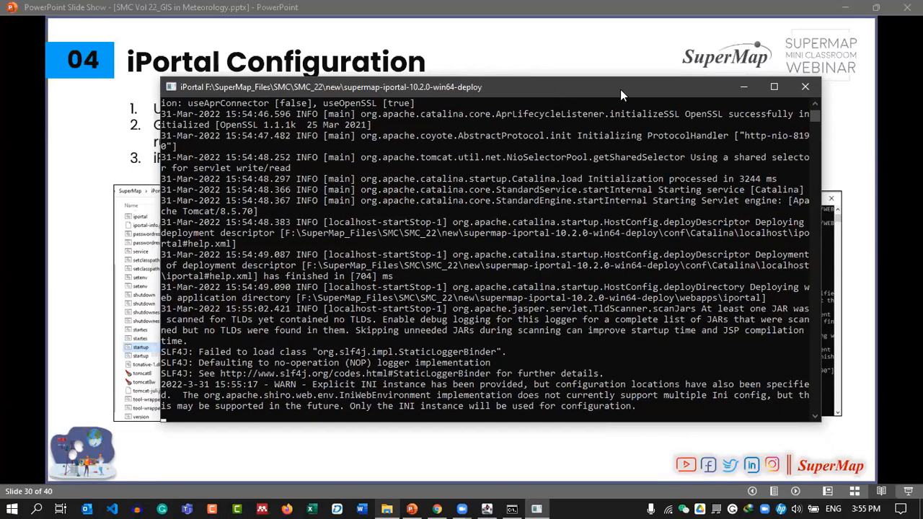
{"action": "left_click_drag", "start_coordinate": [565, 93], "coordinate": [546, 92]}
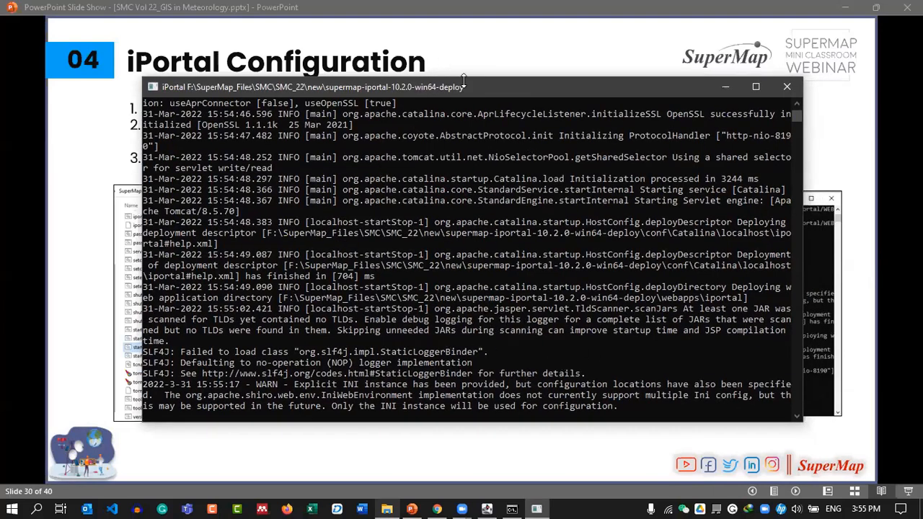
{"action": "left_click_drag", "start_coordinate": [464, 83], "coordinate": [462, 68]}
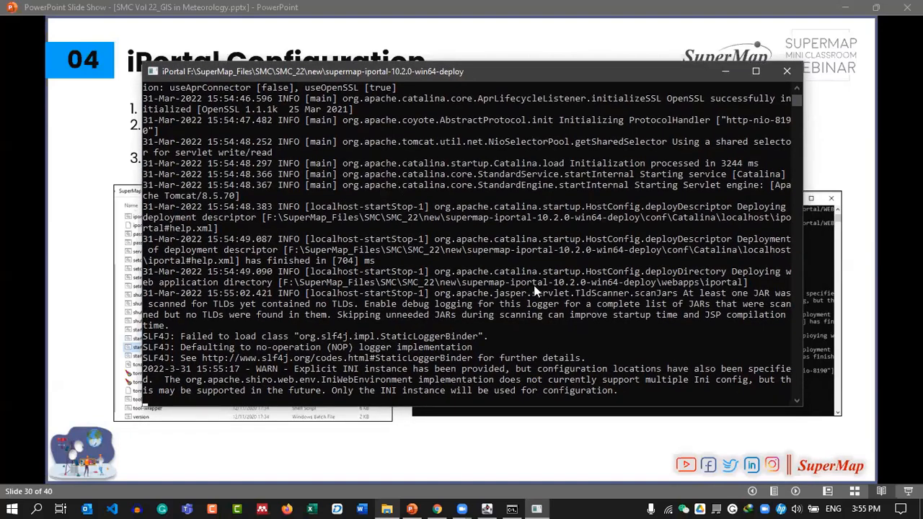
{"action": "left_click_drag", "start_coordinate": [452, 72], "coordinate": [482, 88]}
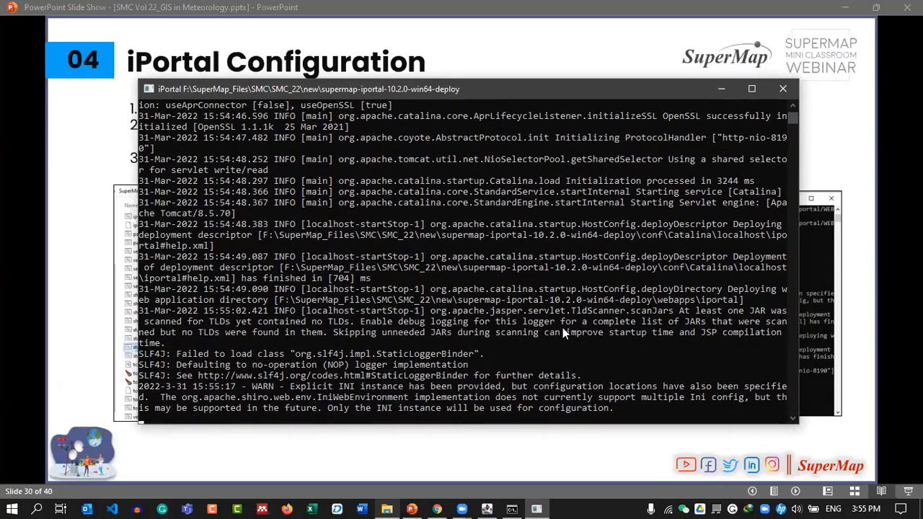
{"action": "scroll", "coordinate": [563, 329], "scroll_direction": "down", "scroll_amount": 1}
{"action": "scroll", "coordinate": [563, 329], "scroll_direction": "up", "scroll_amount": 1}
{"action": "left_click", "coordinate": [63, 268]}
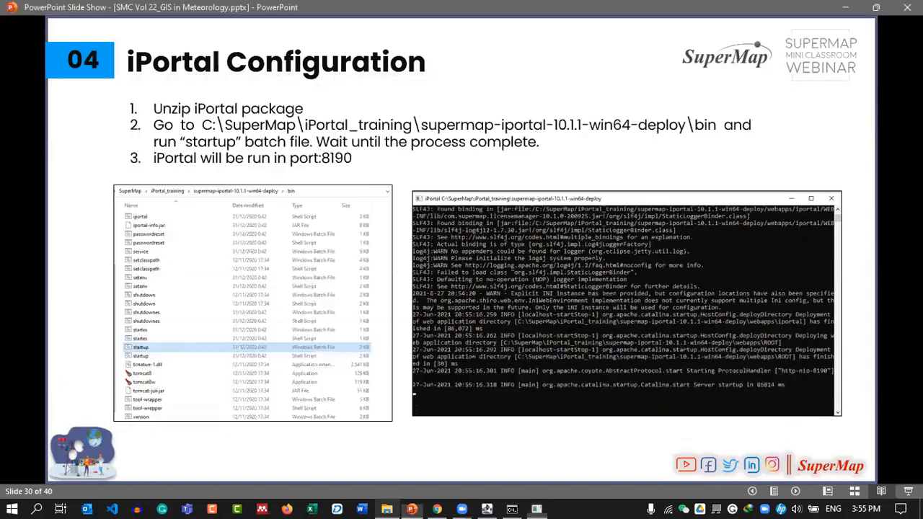
Preview the next slides, then return to the iPortal Configuration slide.
{"action": "left_click", "coordinate": [536, 311]}
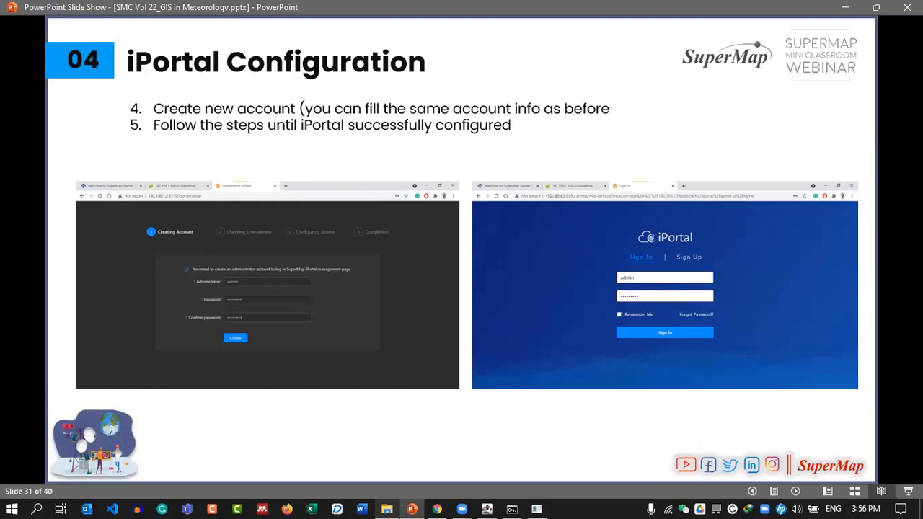
{"action": "left_click", "coordinate": [473, 305]}
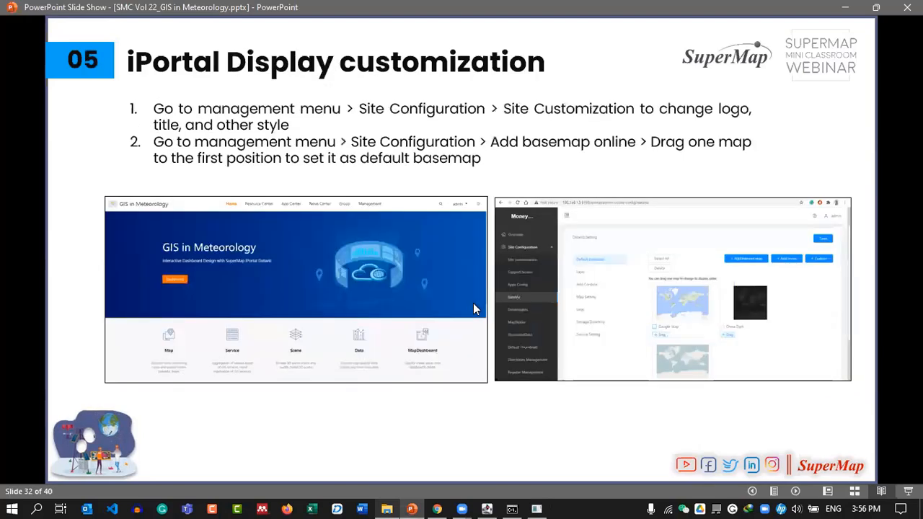
{"action": "key", "text": "Left"}
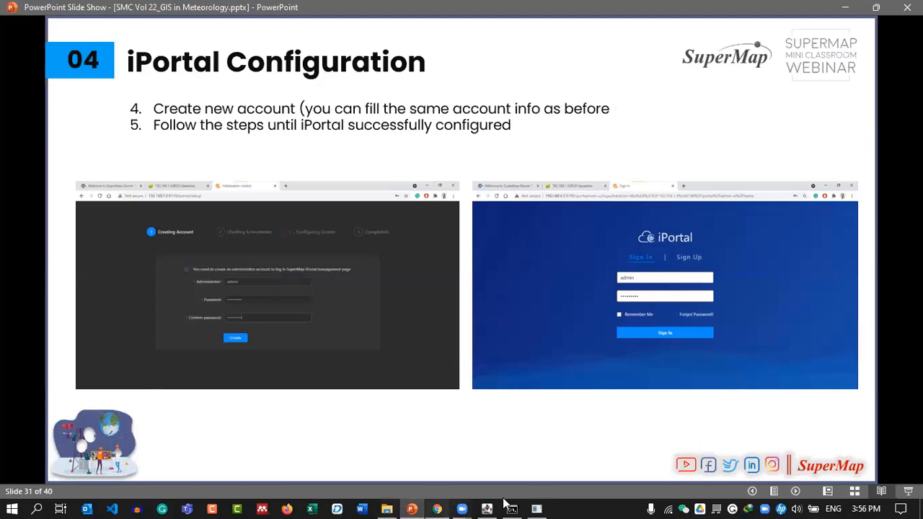
Confirm the iPortal console reports server startup in 98059 ms, then switch to Chrome.
{"action": "left_click", "coordinate": [537, 506]}
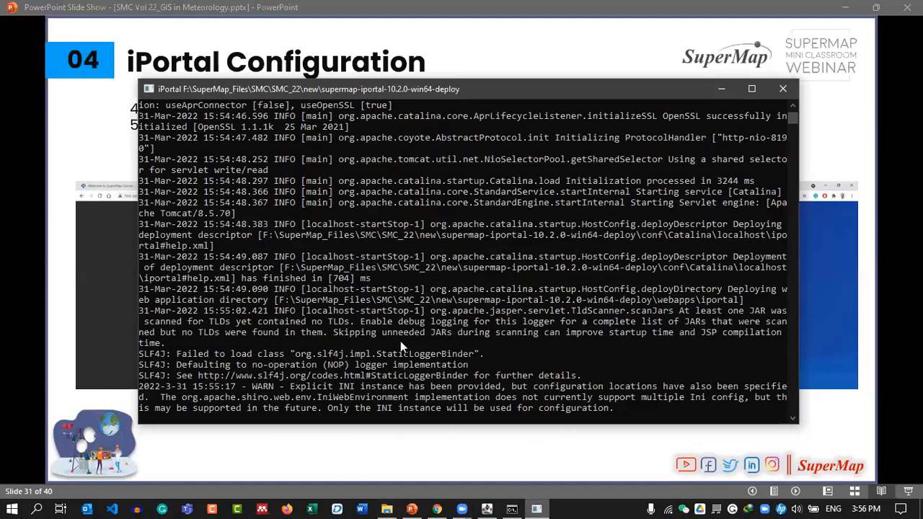
{"action": "scroll", "coordinate": [447, 320], "scroll_direction": "down", "scroll_amount": 1}
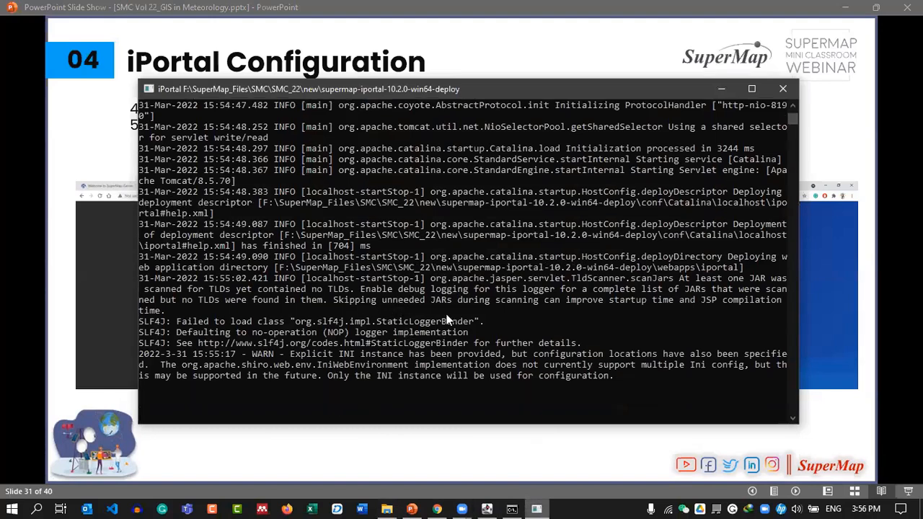
{"action": "scroll", "coordinate": [447, 321], "scroll_direction": "up", "scroll_amount": 1}
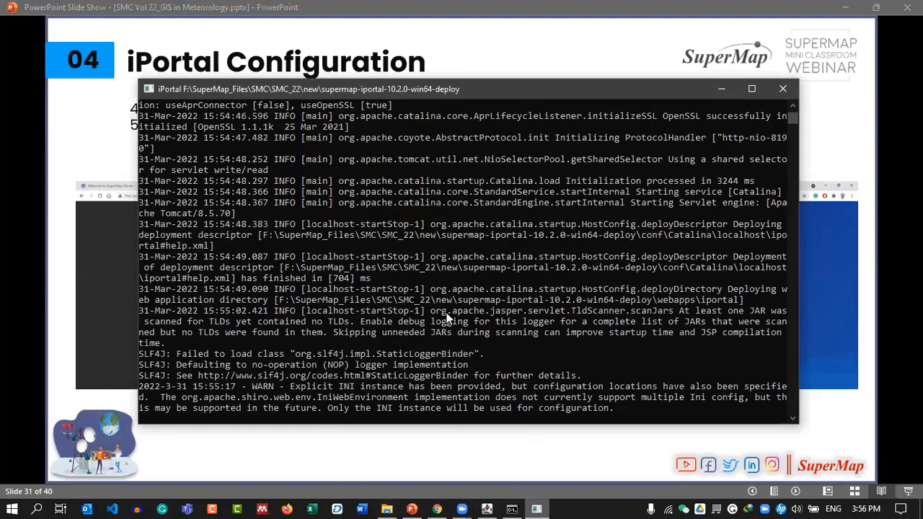
{"action": "left_click_drag", "start_coordinate": [496, 94], "coordinate": [468, 65]}
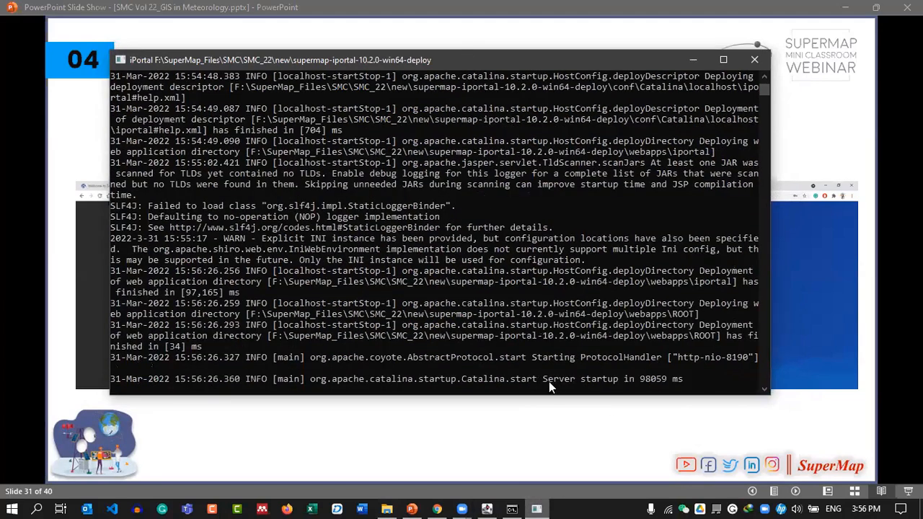
{"action": "left_click_drag", "start_coordinate": [517, 379], "coordinate": [433, 381]}
{"action": "left_click", "coordinate": [630, 381]}
{"action": "left_click", "coordinate": [707, 381]}
{"action": "right_click", "coordinate": [503, 319]}
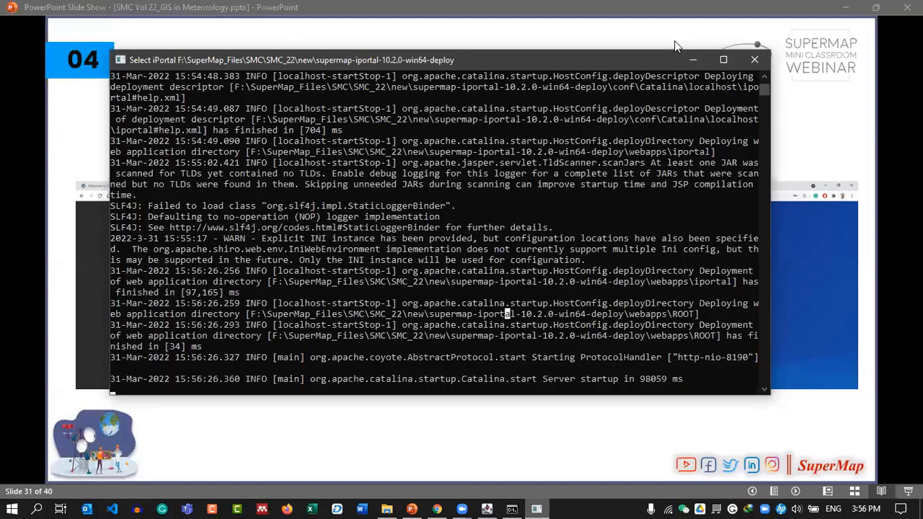
{"action": "left_click", "coordinate": [693, 60]}
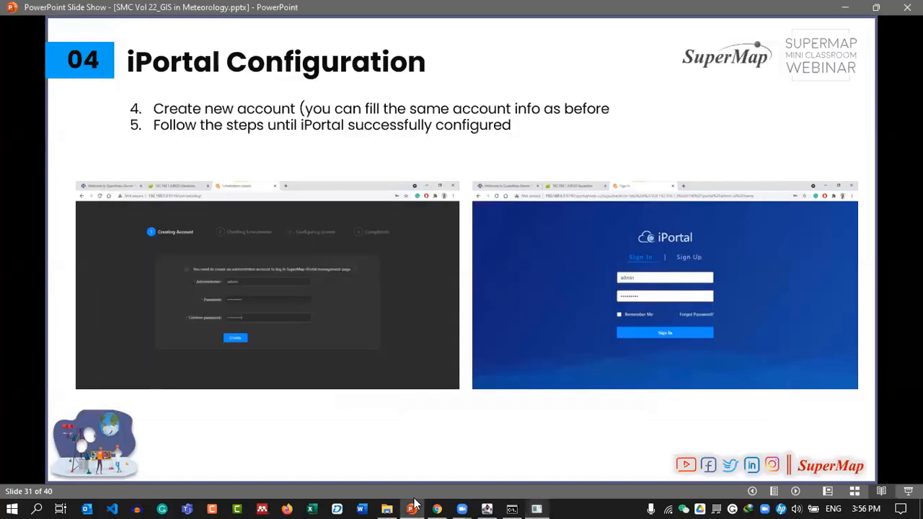
{"action": "left_click", "coordinate": [436, 506]}
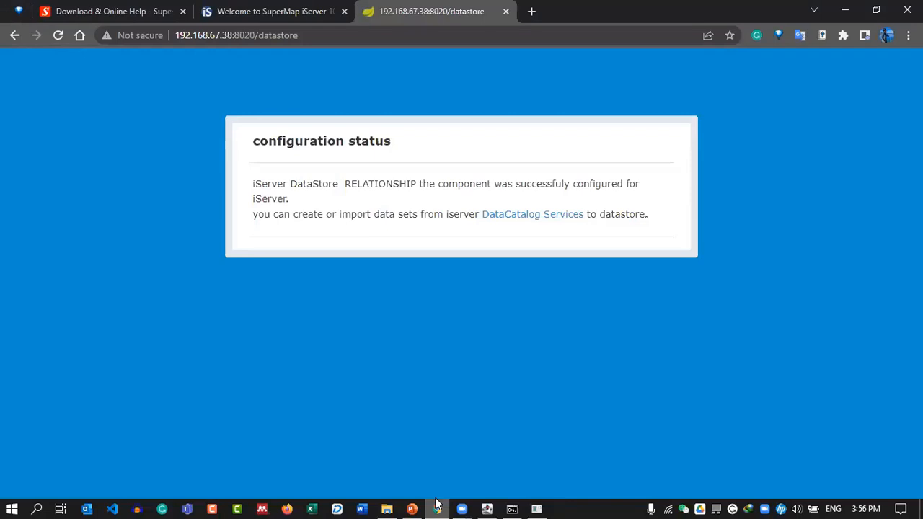
Load 192.168.67.38:8190 in a new tab, reaching the iPortal Creating Account form.
{"action": "left_click", "coordinate": [531, 10]}
{"action": "type", "text": "192.168.67.38:80"}
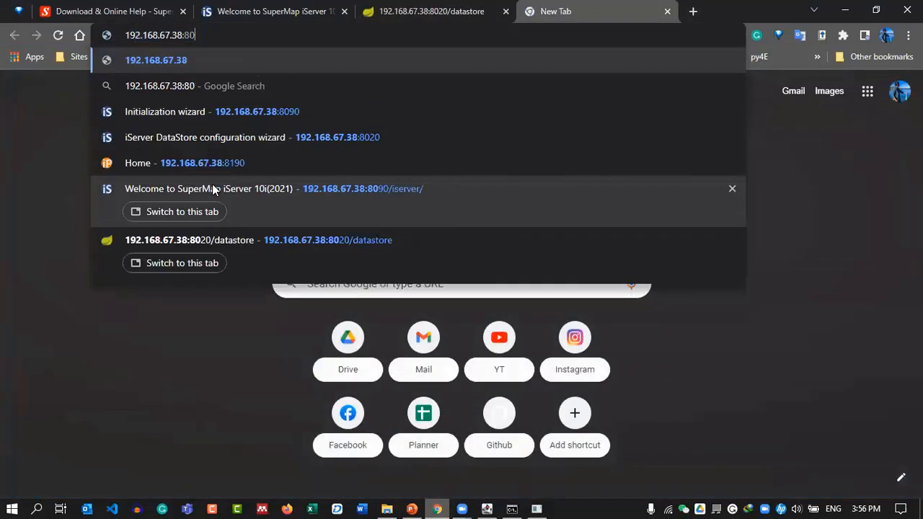
{"action": "key", "text": "BackSpace"}
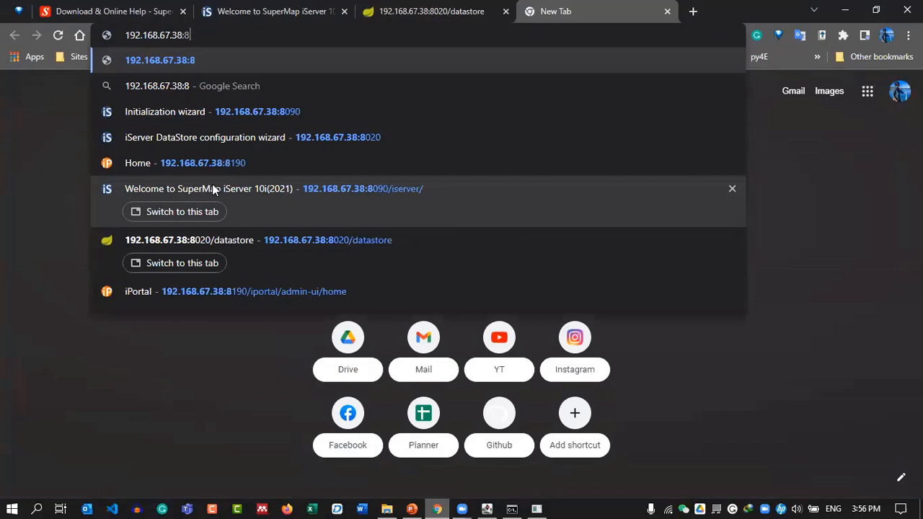
{"action": "type", "text": "0"}
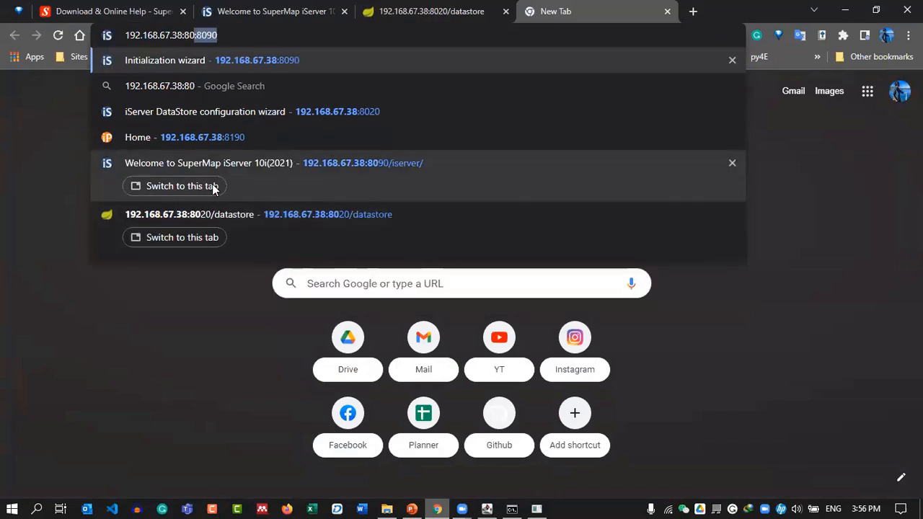
{"action": "key", "text": "BackSpace"}
{"action": "key", "text": "BackSpace"}
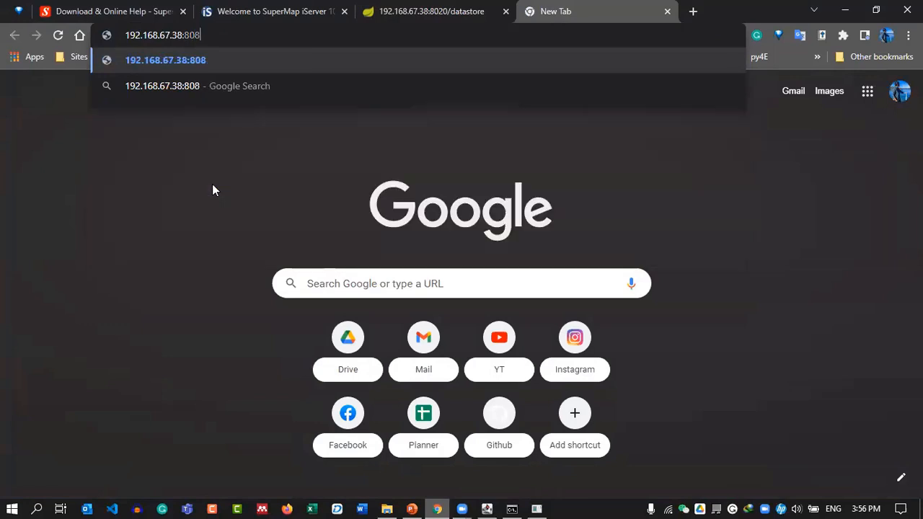
{"action": "type", "text": "190"}
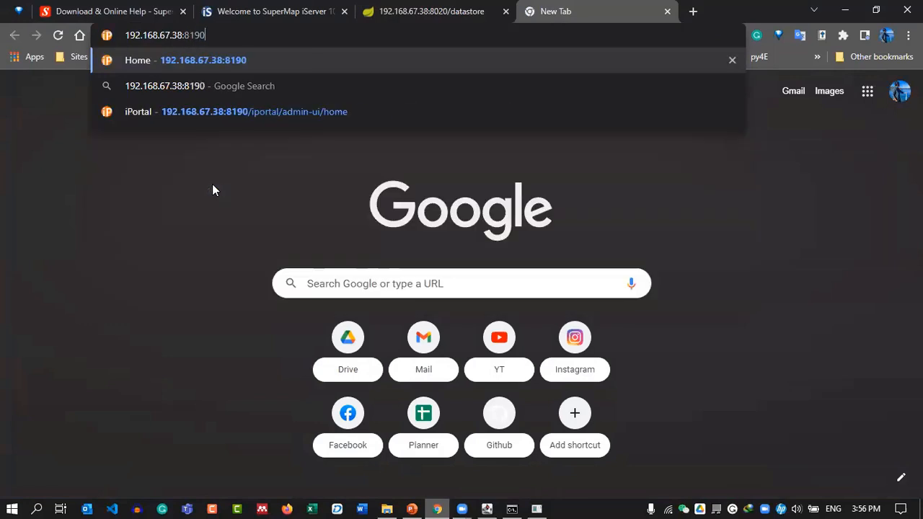
{"action": "key", "text": "Return"}
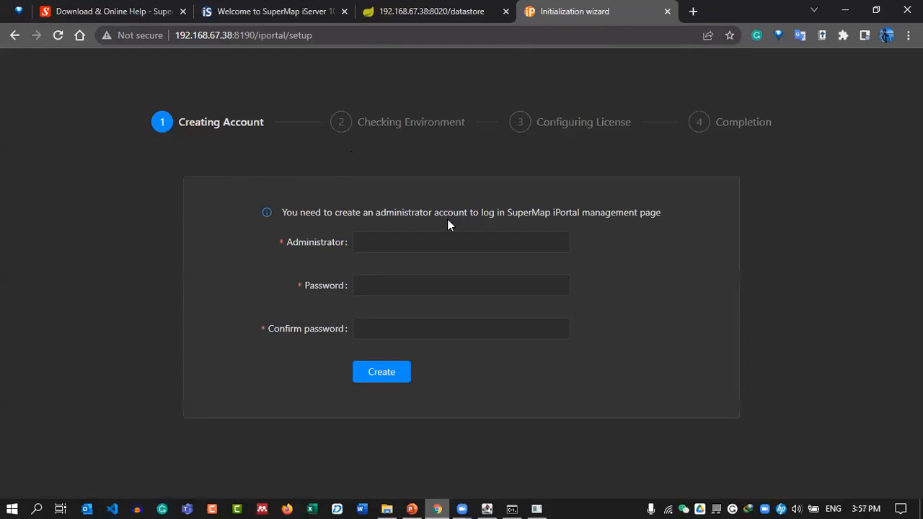
Create the iPortal administrator account with the saved name and a confirmed password.
{"action": "left_click", "coordinate": [399, 240]}
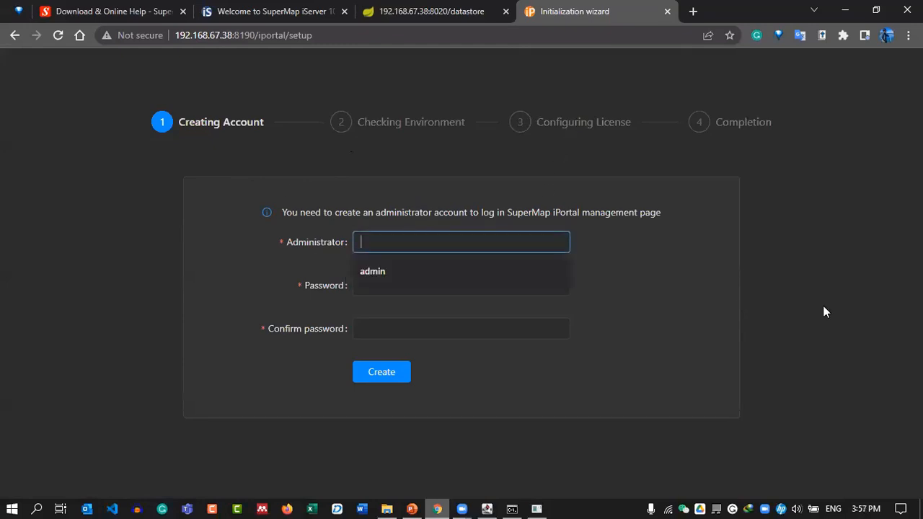
{"action": "left_click", "coordinate": [371, 256]}
{"action": "left_click", "coordinate": [376, 283]}
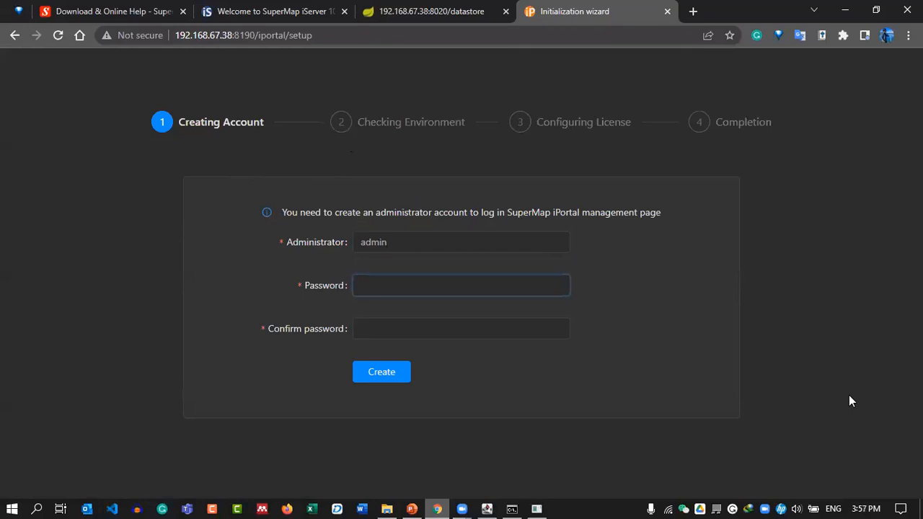
{"action": "type", "text": "•••••••••"}
{"action": "key", "text": "Tab"}
{"action": "type", "text": "•••••••••"}
{"action": "left_click", "coordinate": [408, 372]}
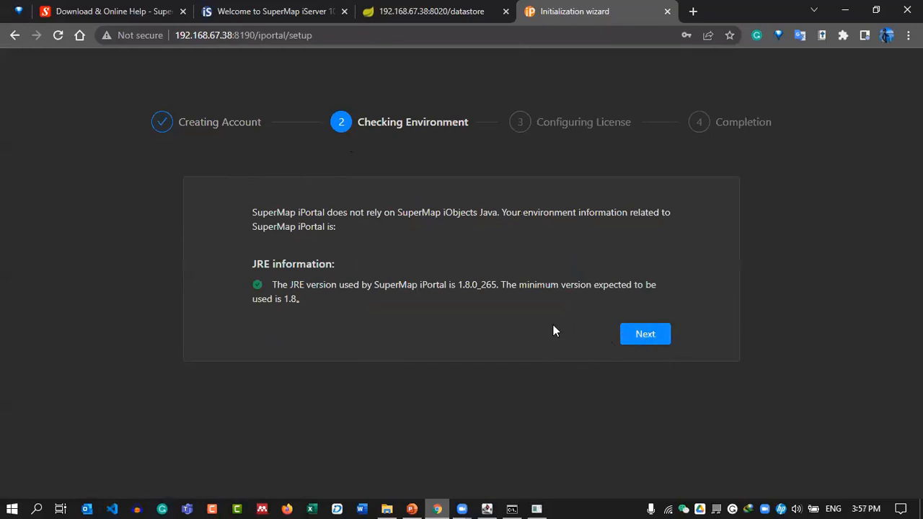
Pass the environment check, accept the trial license, and open the iPortal homepage.
{"action": "left_click", "coordinate": [646, 339]}
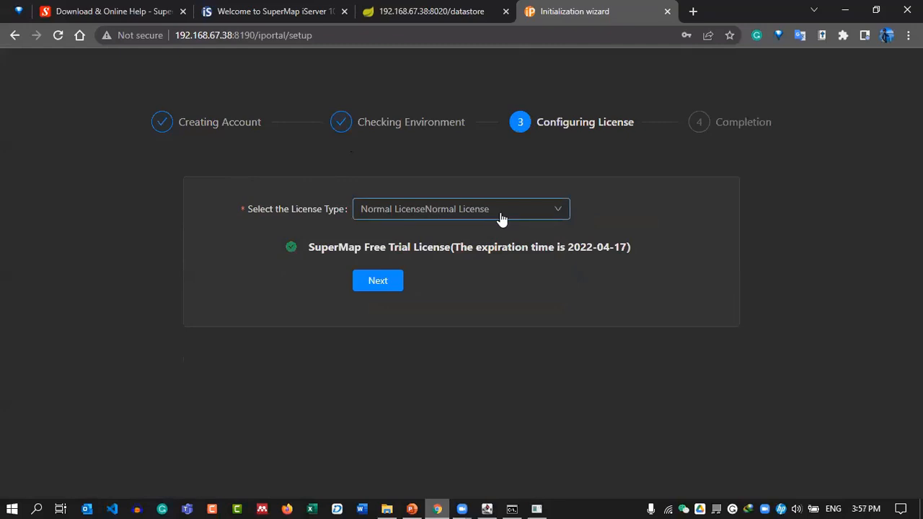
{"action": "left_click", "coordinate": [373, 281]}
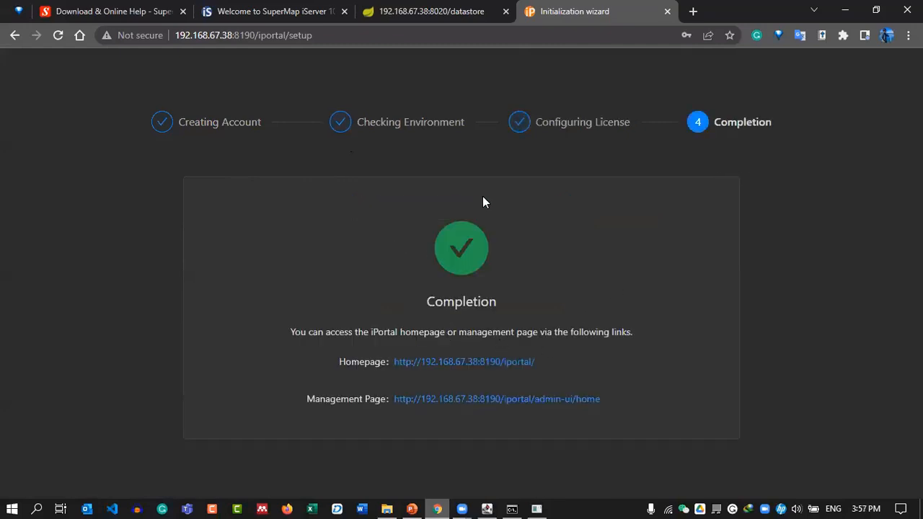
{"action": "left_click", "coordinate": [444, 362]}
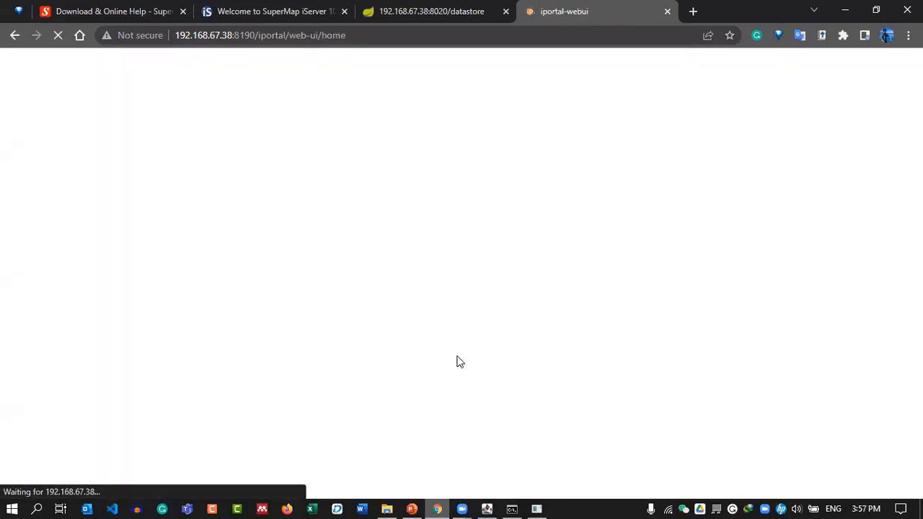
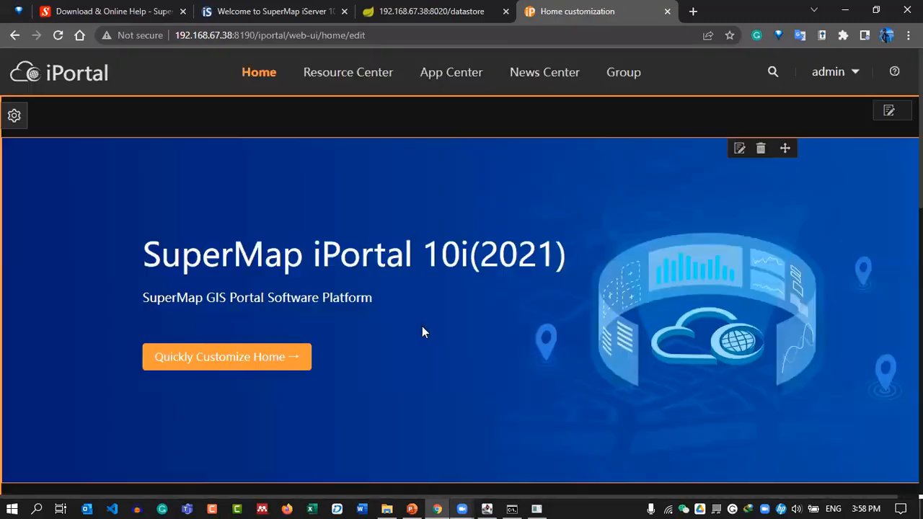
Open Banner Setting for the home page's top banner to edit its title, subtitle, button text and link.
{"action": "scroll", "coordinate": [542, 266], "scroll_direction": "down", "scroll_amount": 4}
{"action": "scroll", "coordinate": [542, 266], "scroll_direction": "down", "scroll_amount": 5}
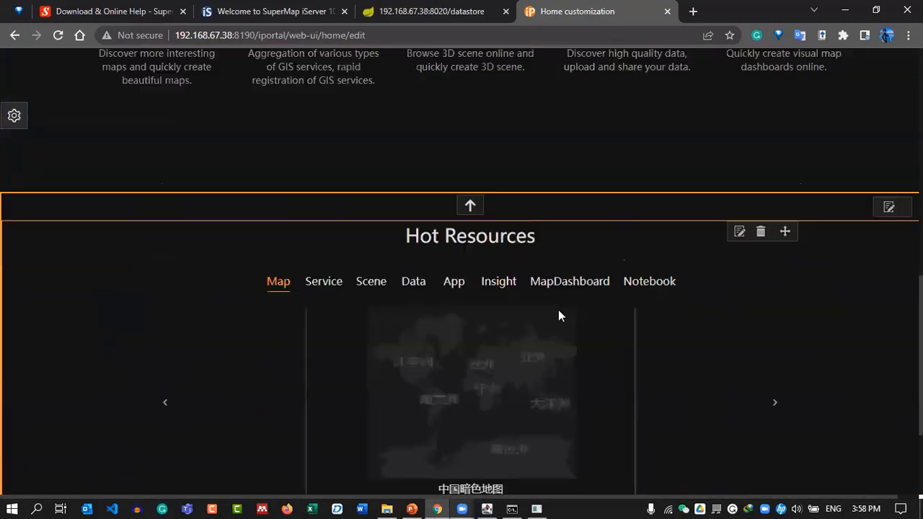
{"action": "scroll", "coordinate": [504, 346], "scroll_direction": "up", "scroll_amount": 5}
{"action": "scroll", "coordinate": [667, 333], "scroll_direction": "up", "scroll_amount": 3}
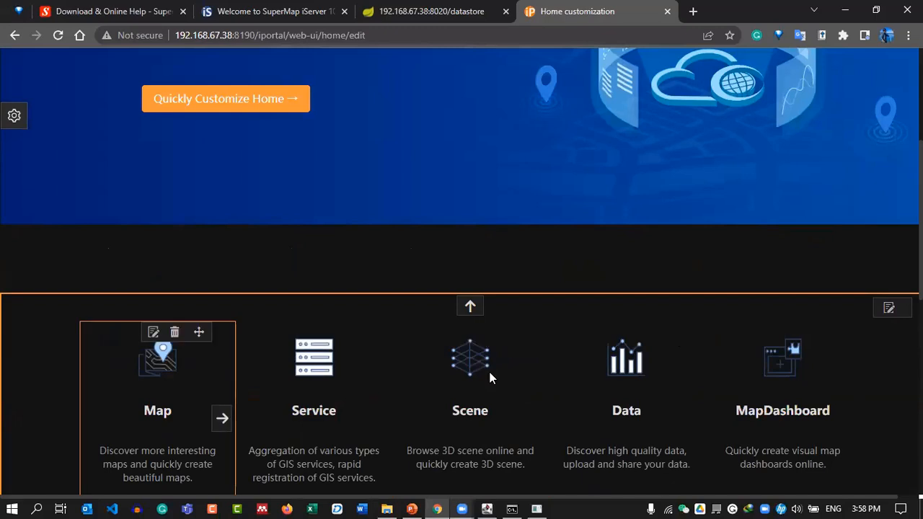
{"action": "scroll", "coordinate": [416, 324], "scroll_direction": "up", "scroll_amount": 4}
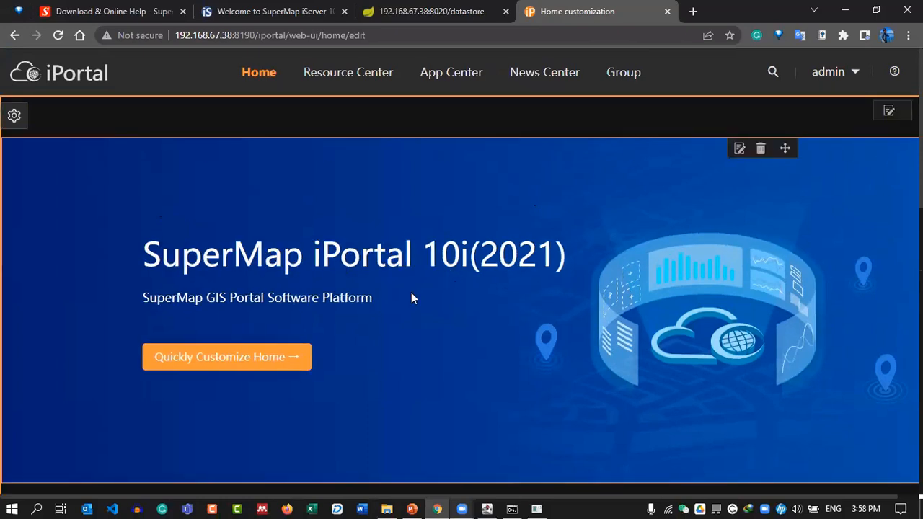
{"action": "left_click", "coordinate": [738, 149]}
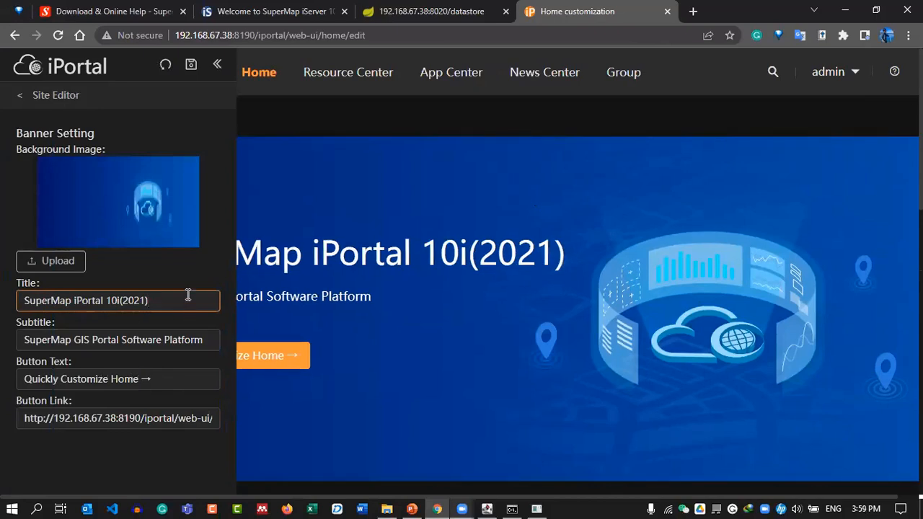
Replace the banner title with 'GIS in Meteorology'.
{"action": "left_click_drag", "start_coordinate": [190, 296], "coordinate": [10, 303]}
{"action": "key", "text": "BackSpace"}
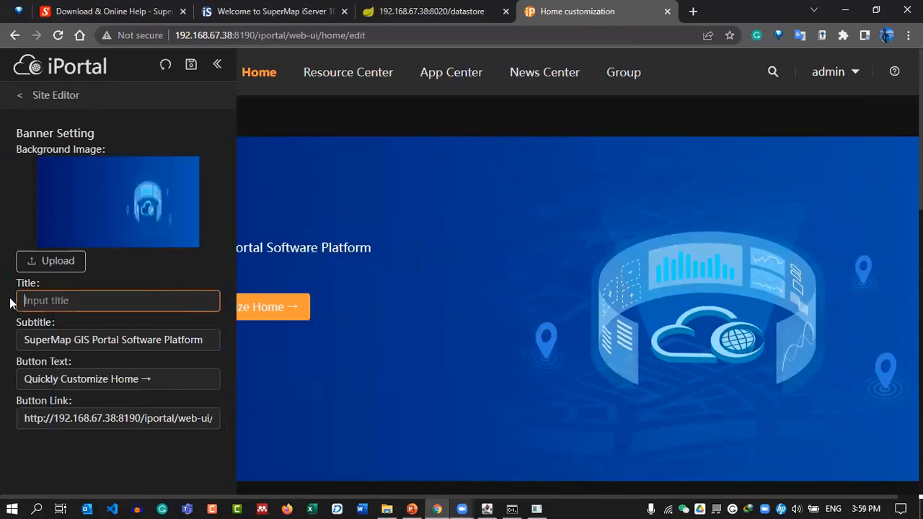
{"action": "type", "text": "GIS In"}
{"action": "key", "text": "BackSpace"}
{"action": "key", "text": "BackSpace"}
{"action": "type", "text": "in T"}
{"action": "key", "text": "BackSpace"}
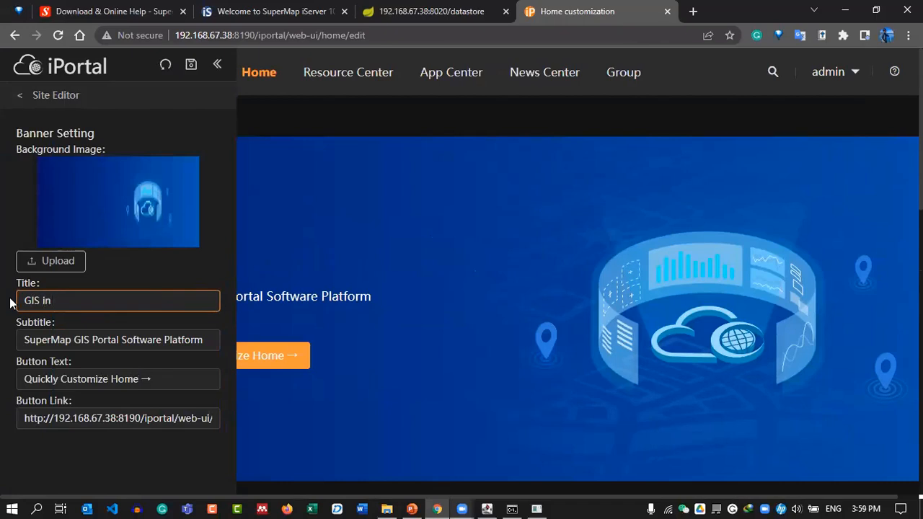
{"action": "type", "text": "Mere"}
{"action": "key", "text": "BackSpace"}
{"action": "key", "text": "BackSpace"}
{"action": "type", "text": "teo"}
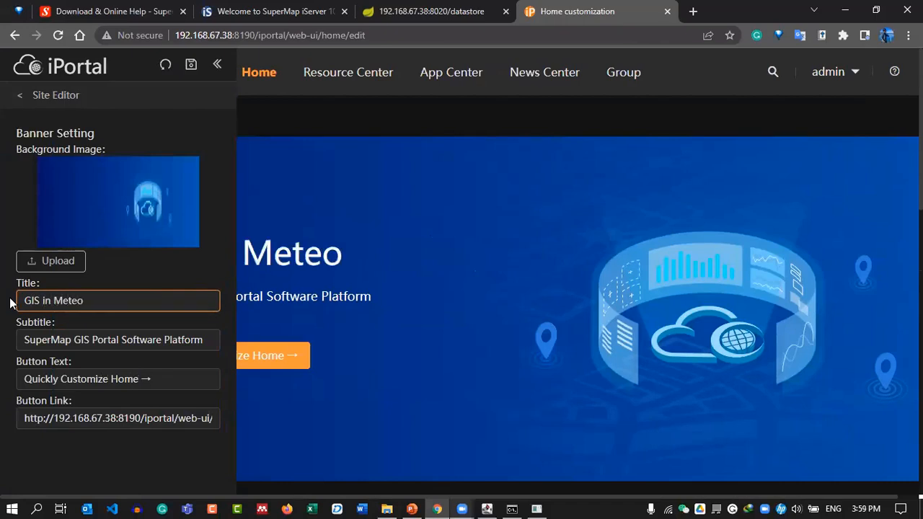
{"action": "type", "text": "rology"}
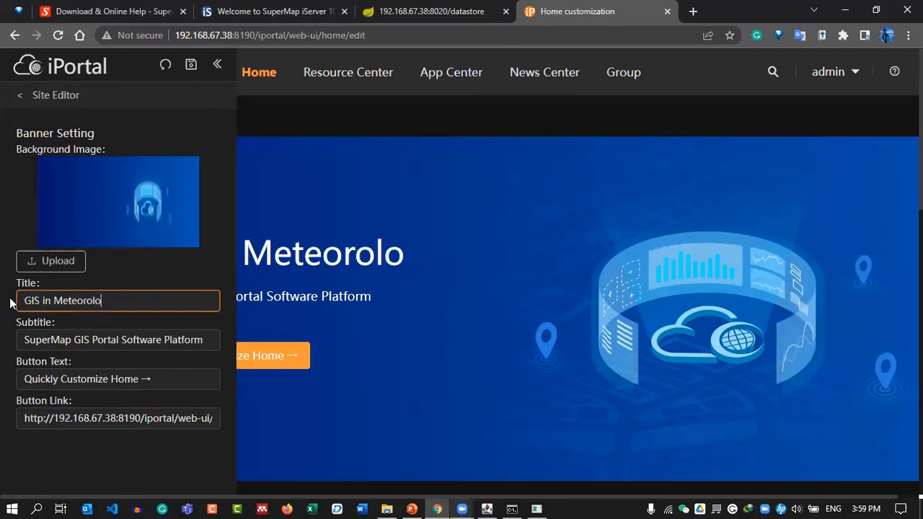
Change the banner subtitle to 'Interactive Dashboard Design using SuperMap iPortal Dataviz'.
{"action": "key", "text": "Tab"}
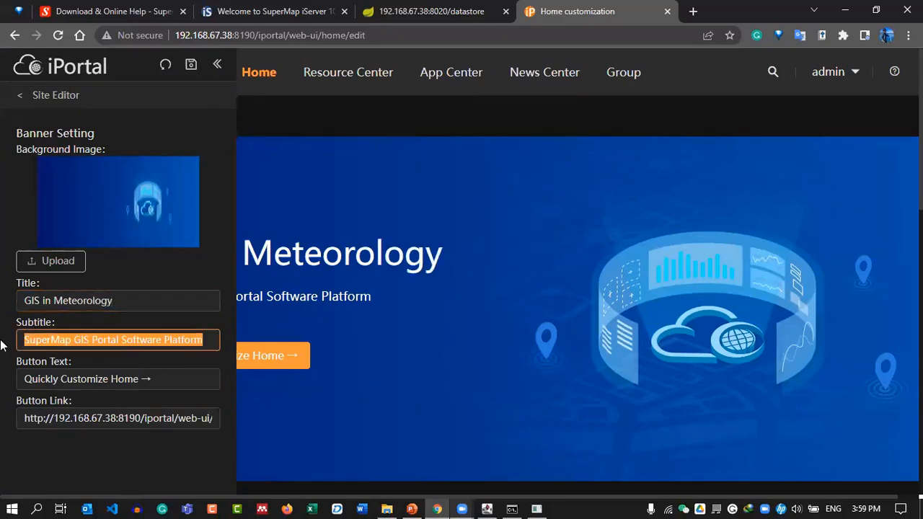
{"action": "key", "text": "BackSpace"}
{"action": "type", "text": "Intera"}
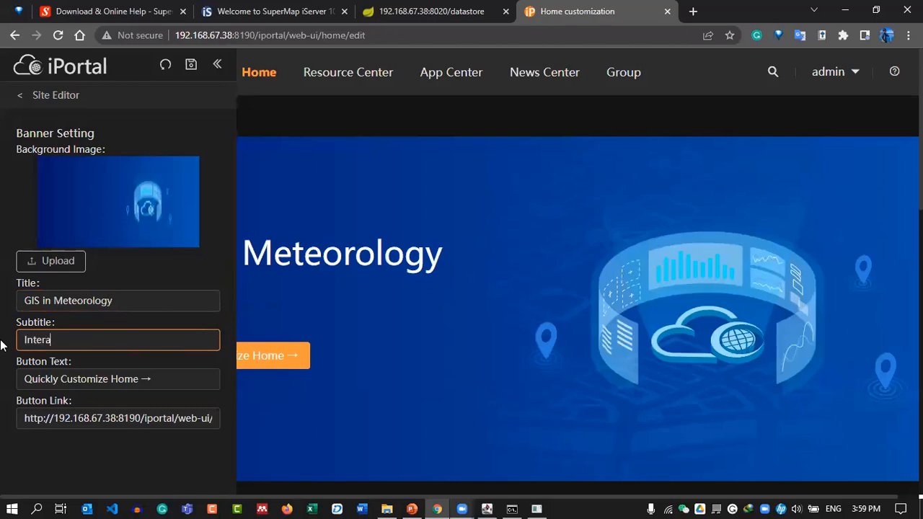
{"action": "type", "text": "ctive Dashboard Des"}
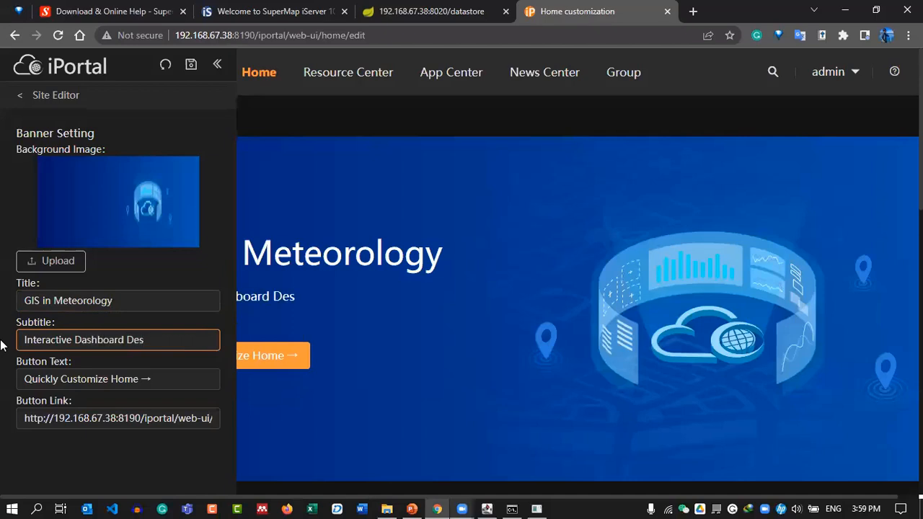
{"action": "type", "text": "ign using SuperMap iPOrt"}
{"action": "key", "text": "BackSpace"}
{"action": "key", "text": "BackSpace"}
{"action": "key", "text": "BackSpace"}
{"action": "key", "text": "BackSpace"}
{"action": "type", "text": "Portal Data"}
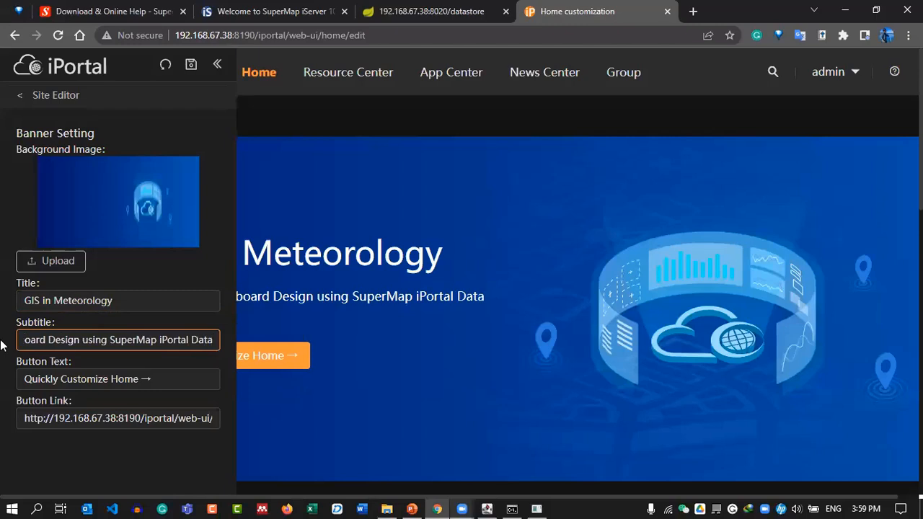
{"action": "type", "text": "viz"}
Set the banner button text to 'Dashboard Here' and save the banner.
{"action": "left_click_drag", "start_coordinate": [165, 380], "coordinate": [2, 361]}
{"action": "key", "text": "BackSpace"}
{"action": "type", "text": "Da"}
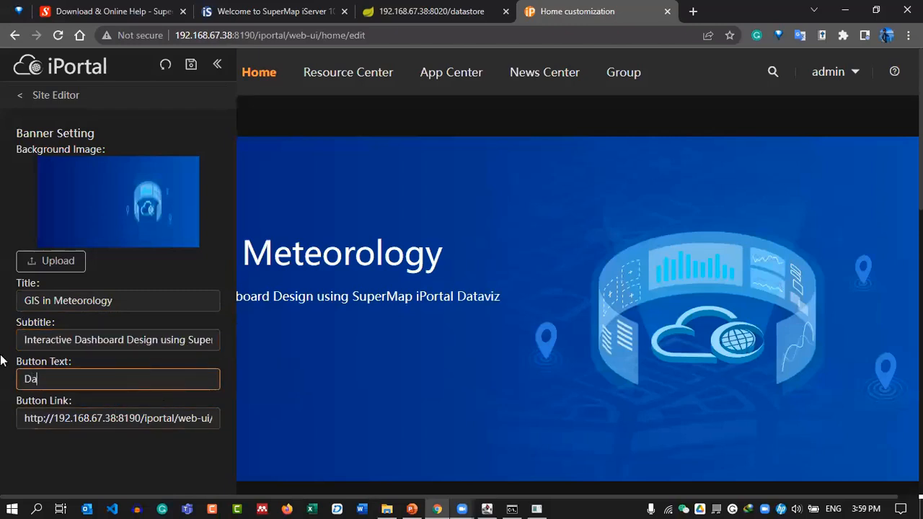
{"action": "type", "text": "shboard Here"}
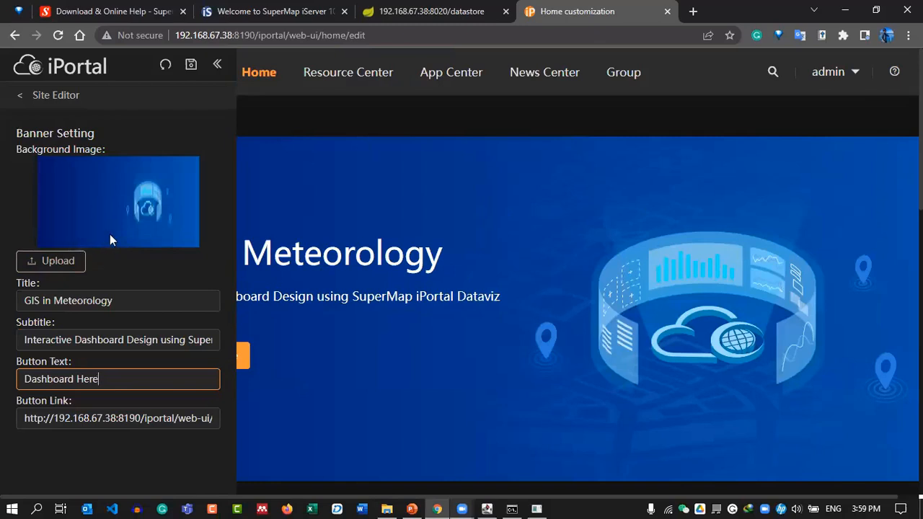
{"action": "left_click", "coordinate": [191, 66]}
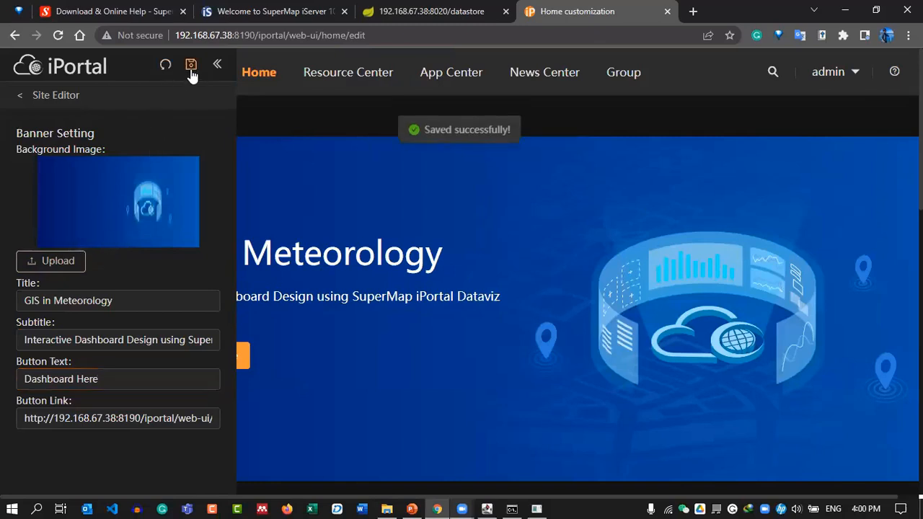
Return to the Site Editor sections and load the portal base address 192.168.67.38:8190/iportal.
{"action": "left_click", "coordinate": [20, 95]}
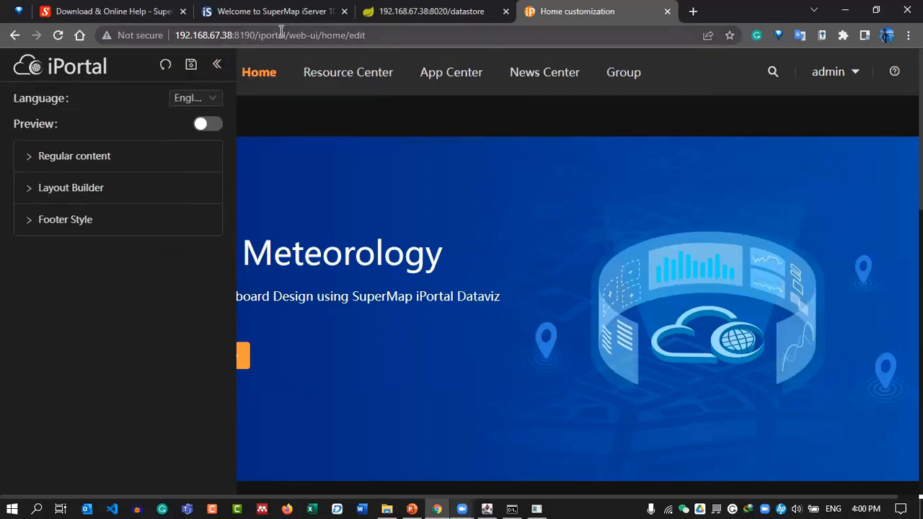
{"action": "left_click_drag", "start_coordinate": [286, 36], "coordinate": [513, 33]}
{"action": "key", "text": "BackSpace"}
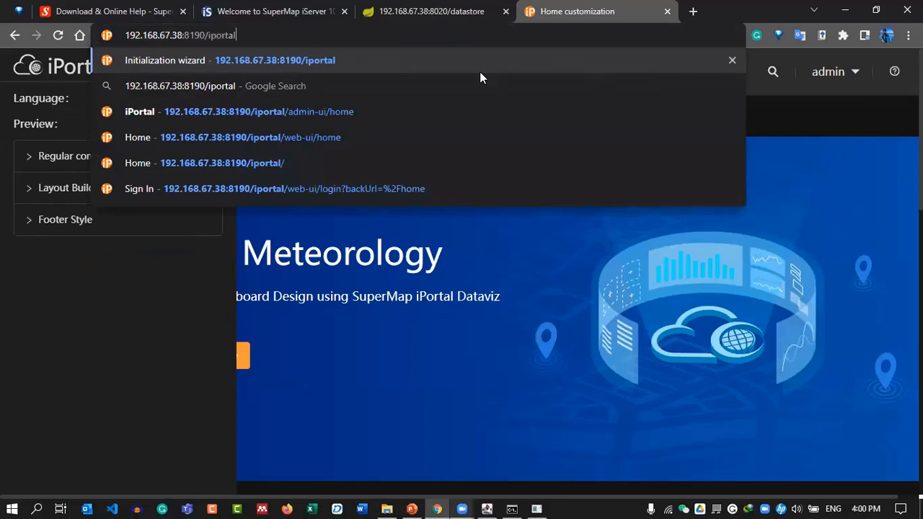
{"action": "key", "text": "Return"}
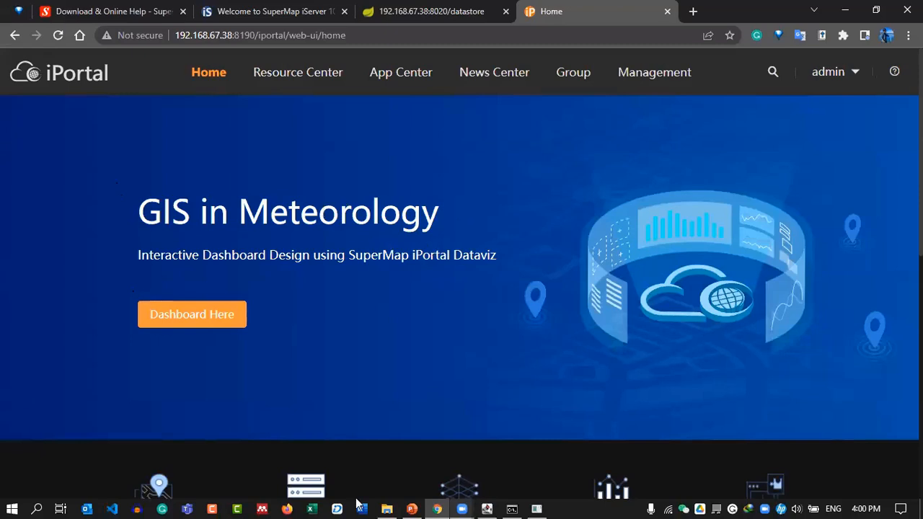
{"action": "left_click", "coordinate": [655, 80]}
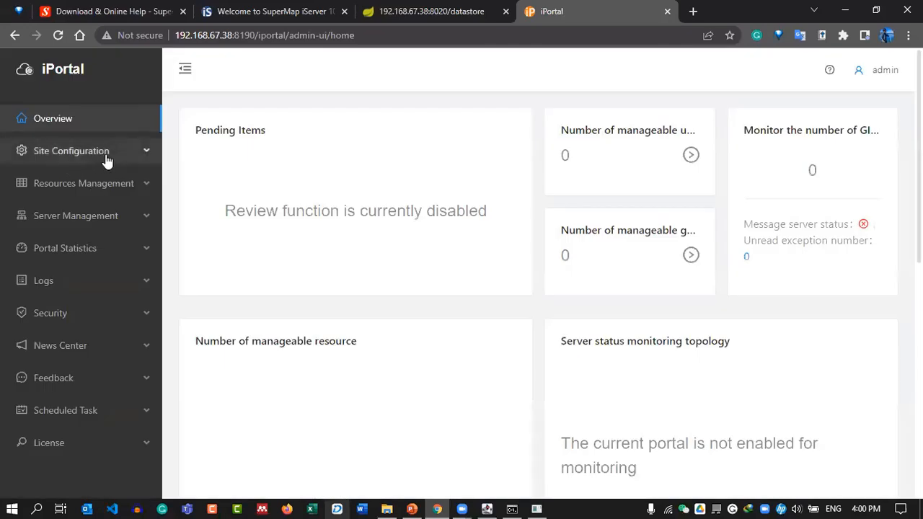
{"action": "left_click", "coordinate": [107, 160]}
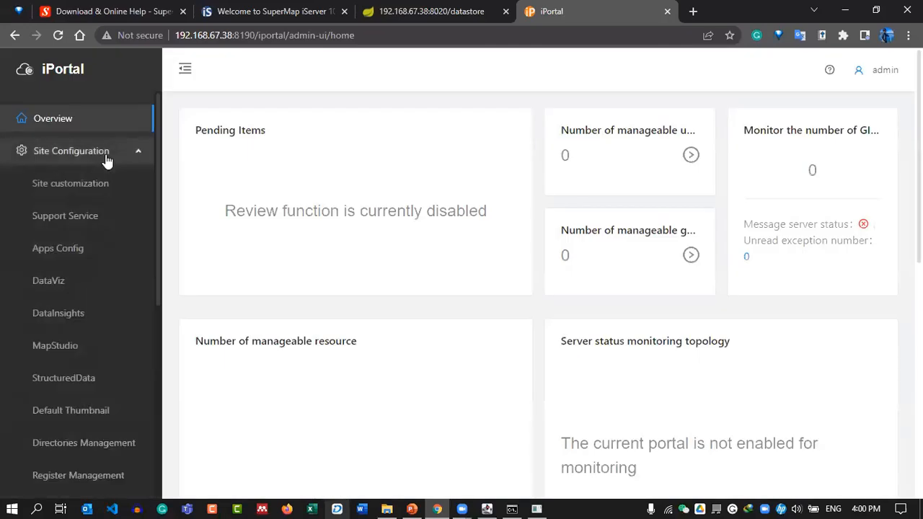
{"action": "scroll", "coordinate": [106, 160], "scroll_direction": "down", "scroll_amount": 3}
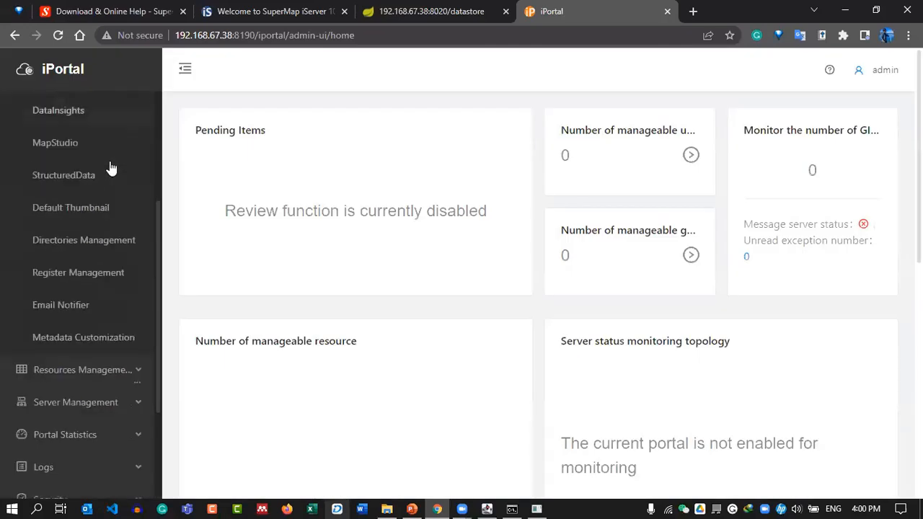
{"action": "left_click", "coordinate": [75, 407]}
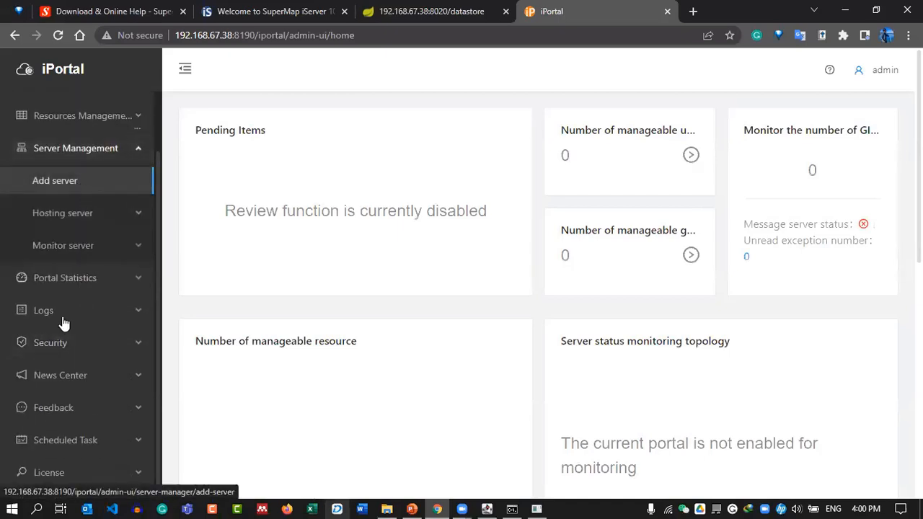
{"action": "scroll", "coordinate": [591, 247], "scroll_direction": "down", "scroll_amount": 3}
{"action": "scroll", "coordinate": [591, 248], "scroll_direction": "up", "scroll_amount": 3}
{"action": "left_click", "coordinate": [62, 212]}
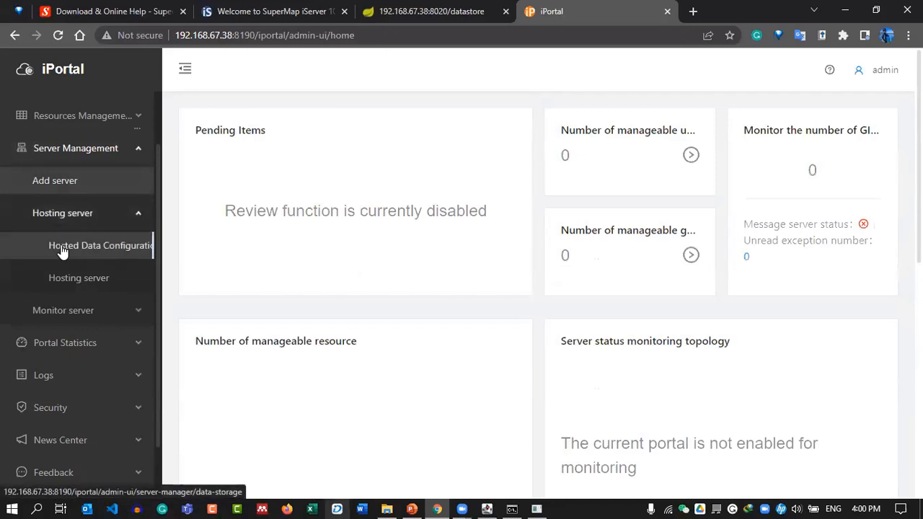
{"action": "scroll", "coordinate": [62, 250], "scroll_direction": "up", "scroll_amount": 2}
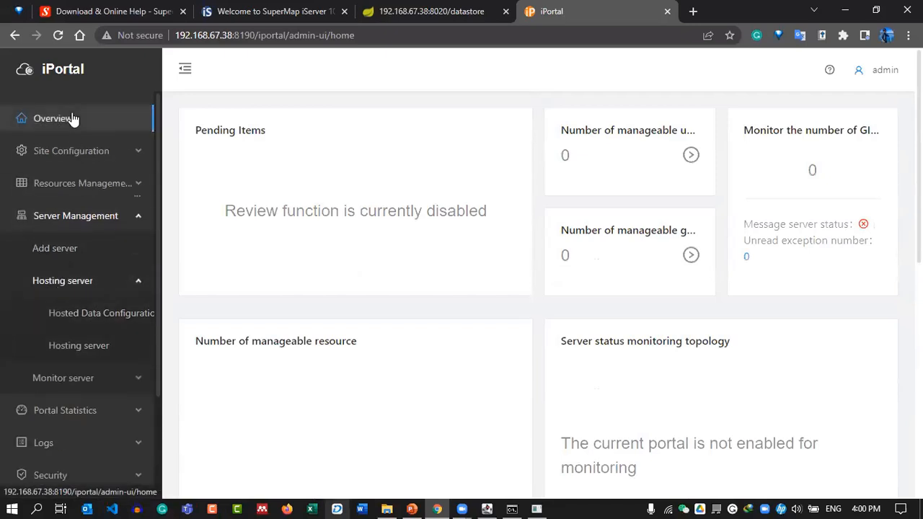
{"action": "left_click", "coordinate": [77, 150]}
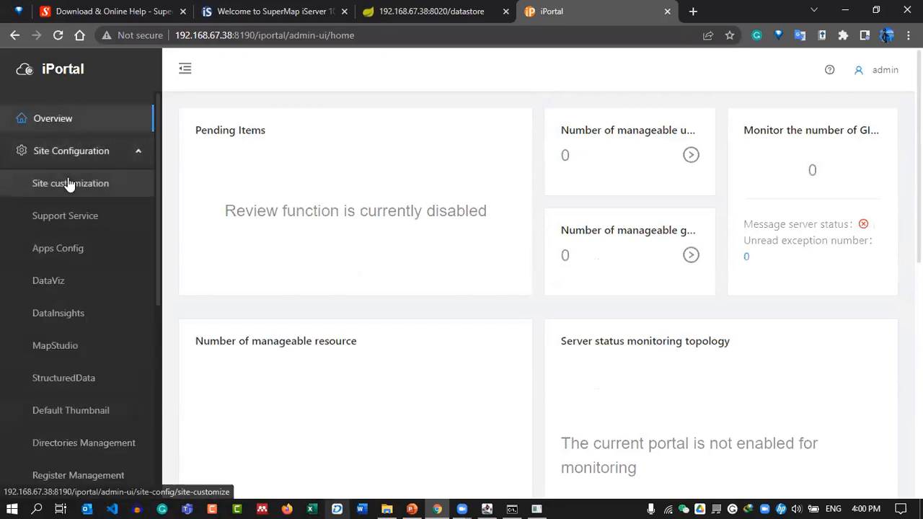
{"action": "left_click", "coordinate": [70, 184]}
{"action": "left_click", "coordinate": [58, 36]}
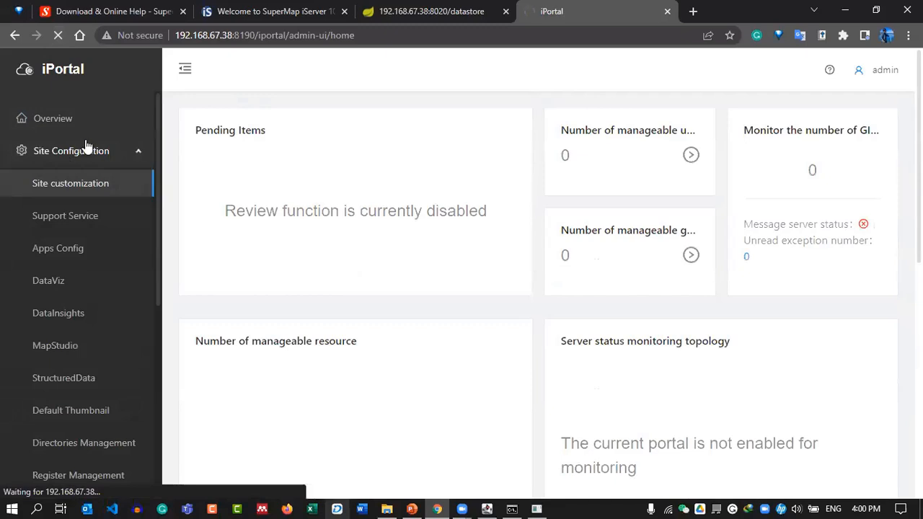
{"action": "left_click", "coordinate": [280, 34]}
{"action": "left_click_drag", "start_coordinate": [258, 34], "coordinate": [408, 52]}
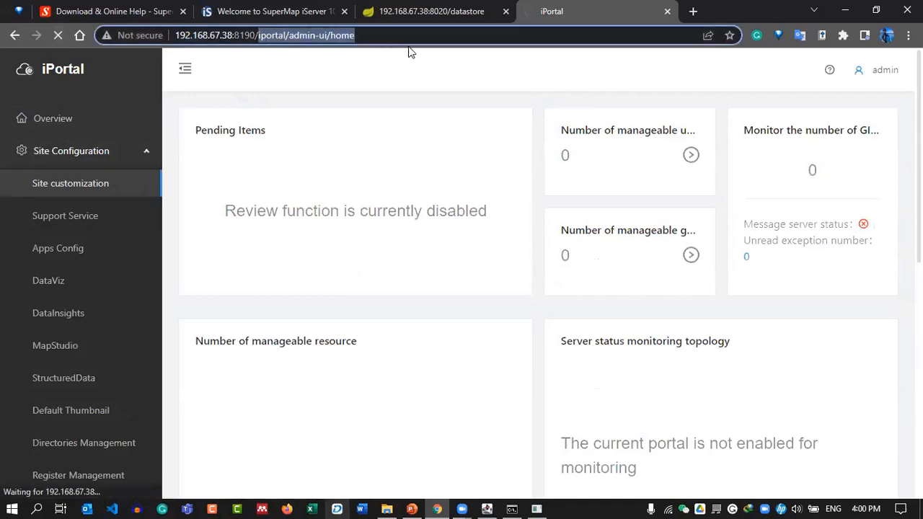
{"action": "key", "text": "BackSpace"}
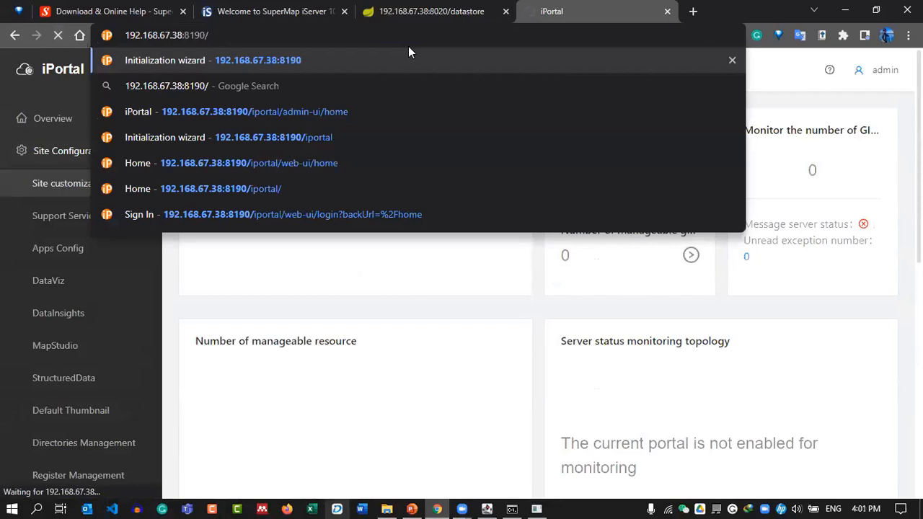
{"action": "key", "text": "Return"}
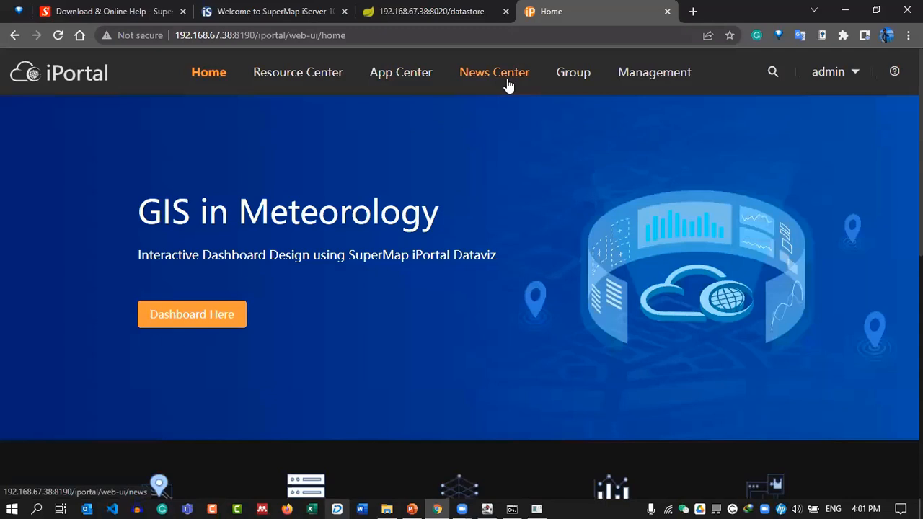
Open Management and browse the sidebar sections down to Server Management's Add server page.
{"action": "left_click", "coordinate": [645, 72]}
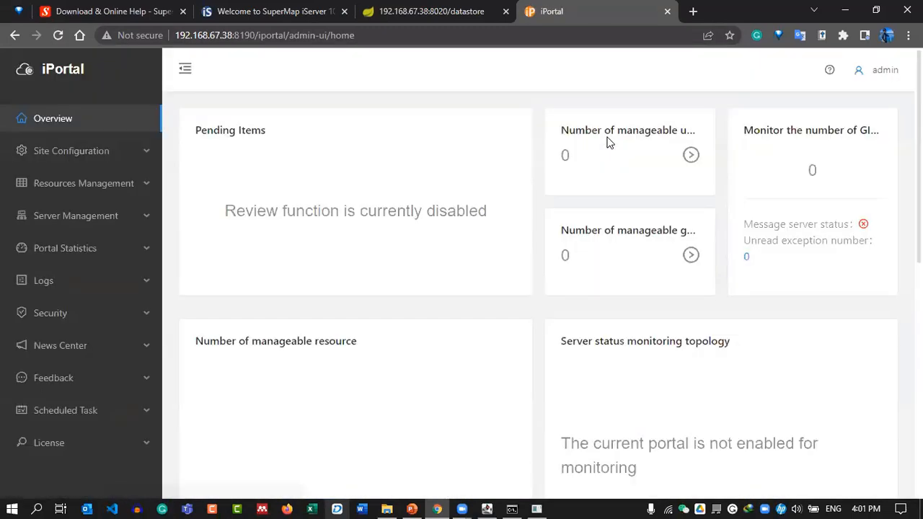
{"action": "left_click", "coordinate": [123, 157]}
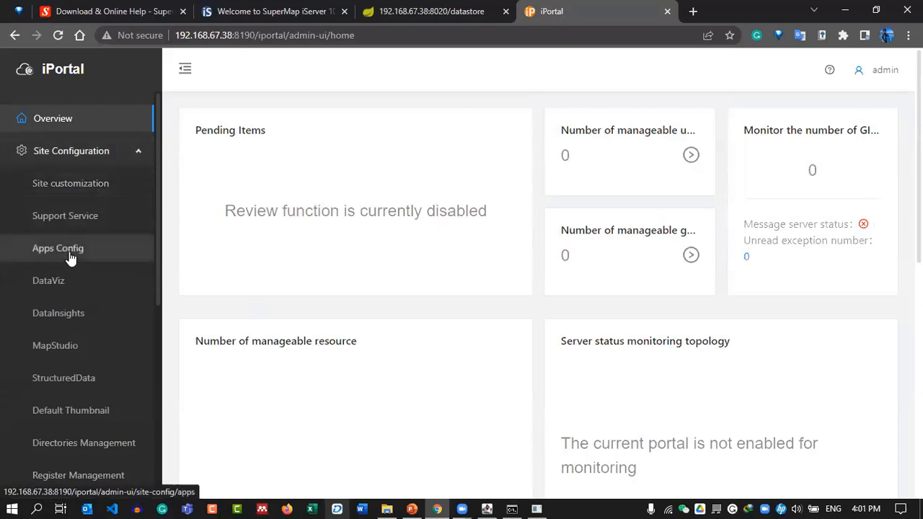
{"action": "left_click", "coordinate": [102, 186]}
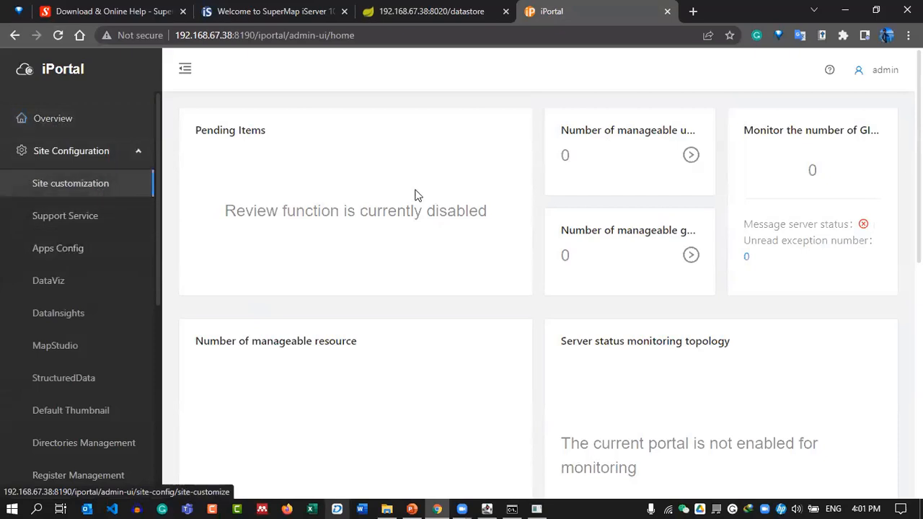
{"action": "scroll", "coordinate": [405, 298], "scroll_direction": "down", "scroll_amount": 4}
{"action": "scroll", "coordinate": [405, 298], "scroll_direction": "down", "scroll_amount": 3}
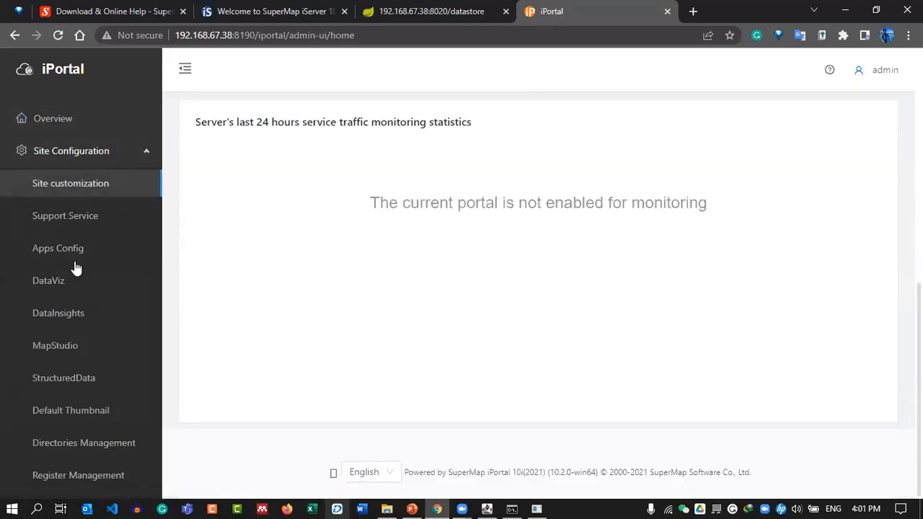
{"action": "scroll", "coordinate": [12, 240], "scroll_direction": "down", "scroll_amount": 5}
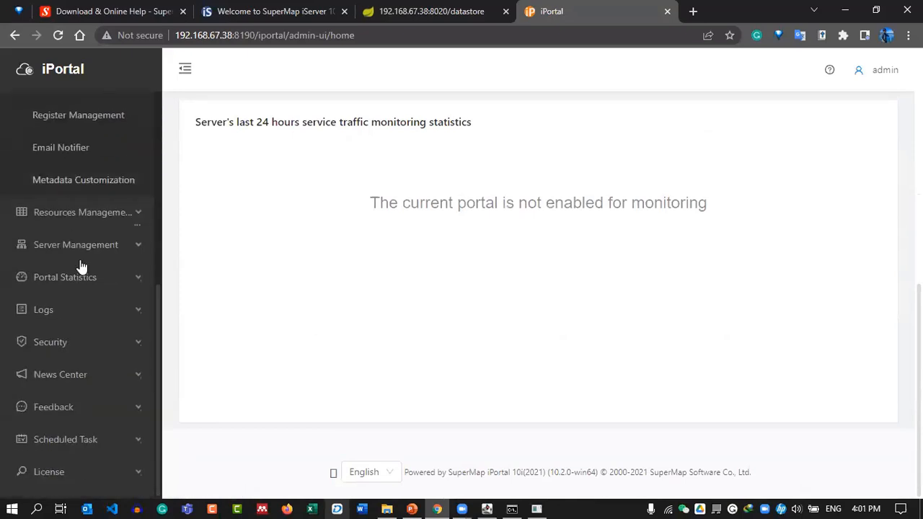
{"action": "left_click", "coordinate": [95, 211]}
{"action": "left_click", "coordinate": [16, 357]}
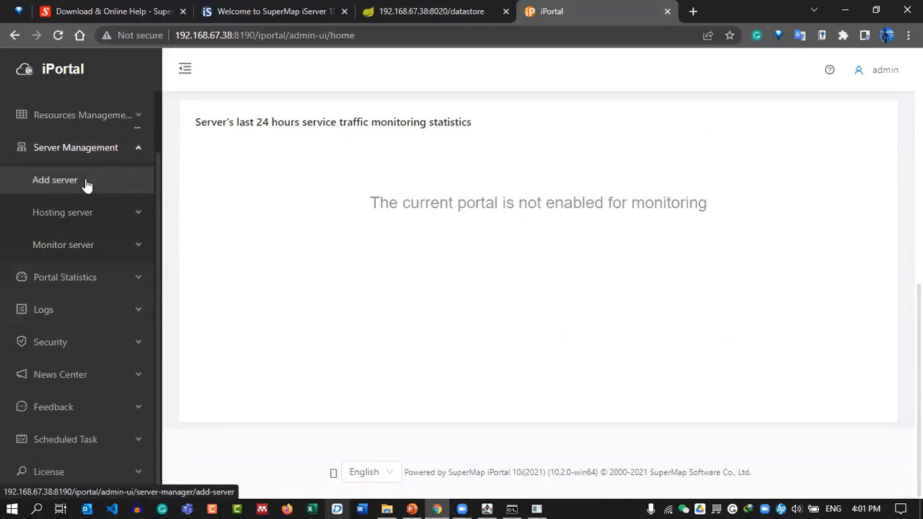
{"action": "left_click", "coordinate": [93, 219]}
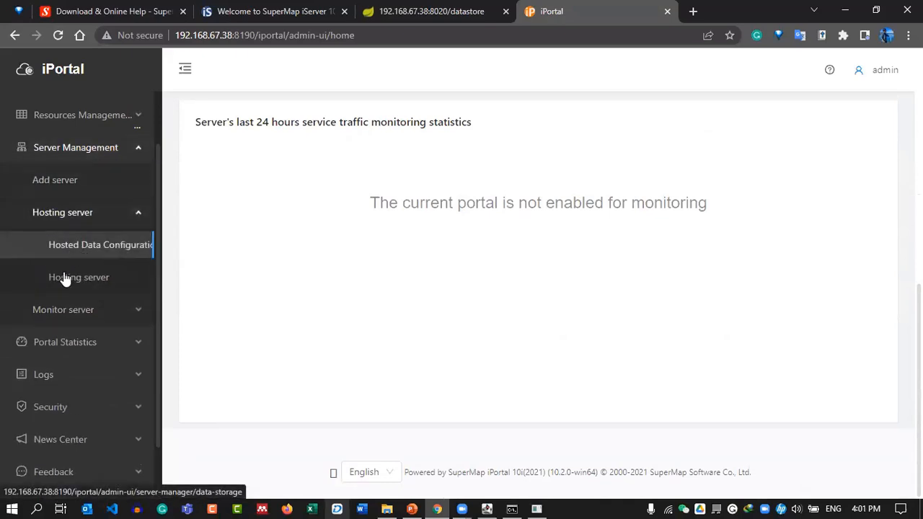
{"action": "left_click", "coordinate": [77, 194]}
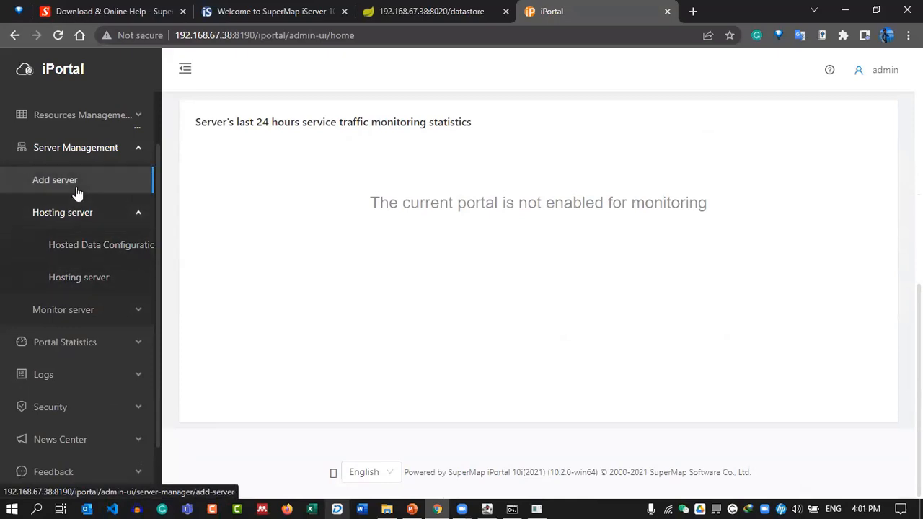
Toggle the admin navigation, view hosted data and hosting server settings, then return to Add server.
{"action": "left_click", "coordinate": [185, 69]}
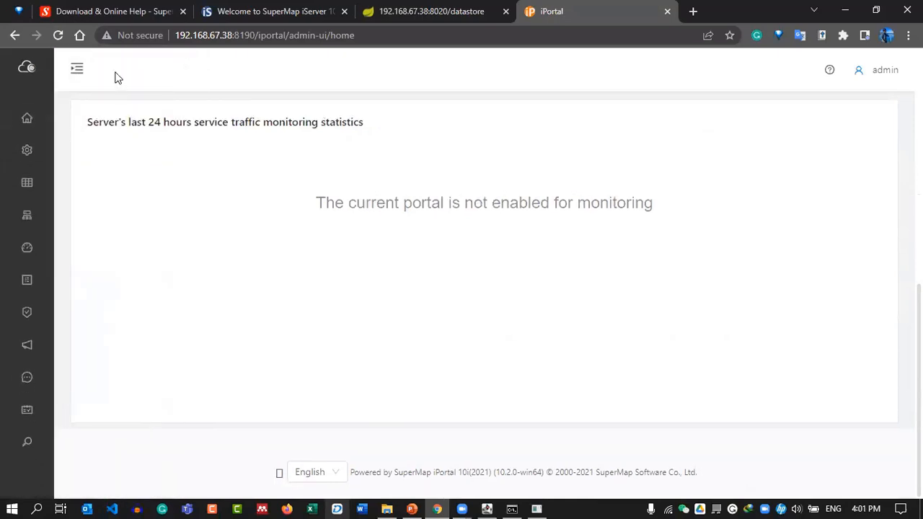
{"action": "left_click", "coordinate": [76, 71]}
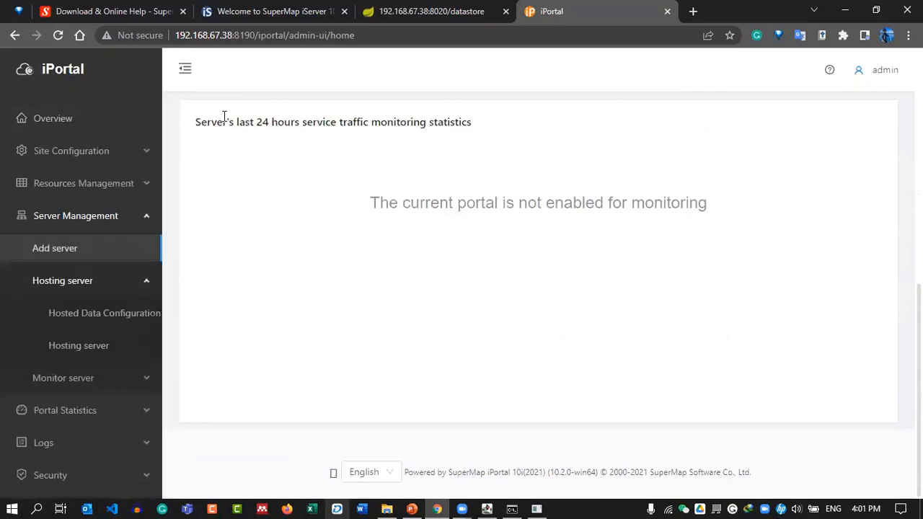
{"action": "scroll", "coordinate": [377, 259], "scroll_direction": "up", "scroll_amount": 6}
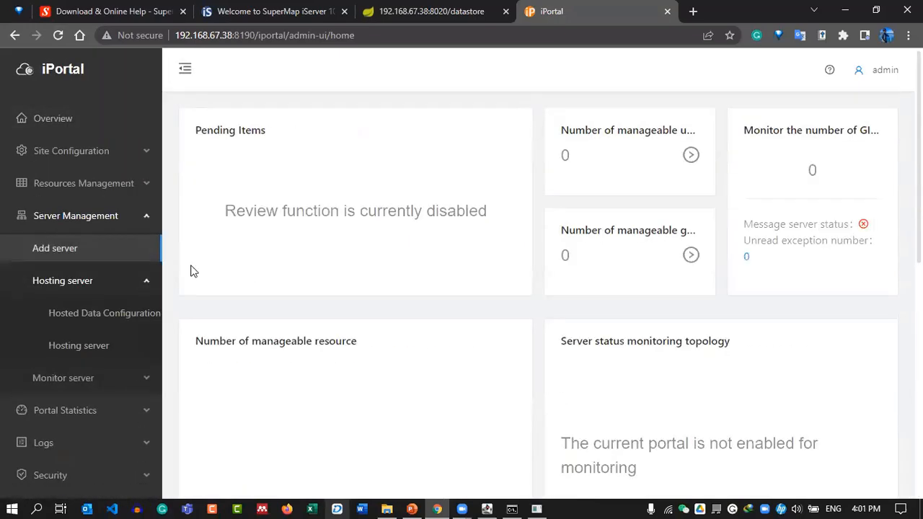
{"action": "left_click", "coordinate": [72, 317]}
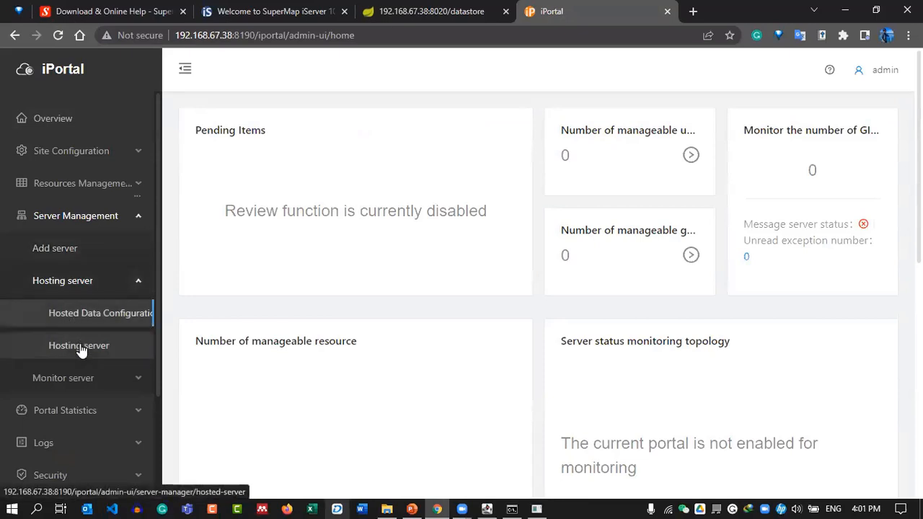
{"action": "left_click", "coordinate": [79, 347]}
{"action": "scroll", "coordinate": [78, 332], "scroll_direction": "down", "scroll_amount": 3}
{"action": "scroll", "coordinate": [77, 303], "scroll_direction": "up", "scroll_amount": 3}
{"action": "left_click", "coordinate": [76, 248]}
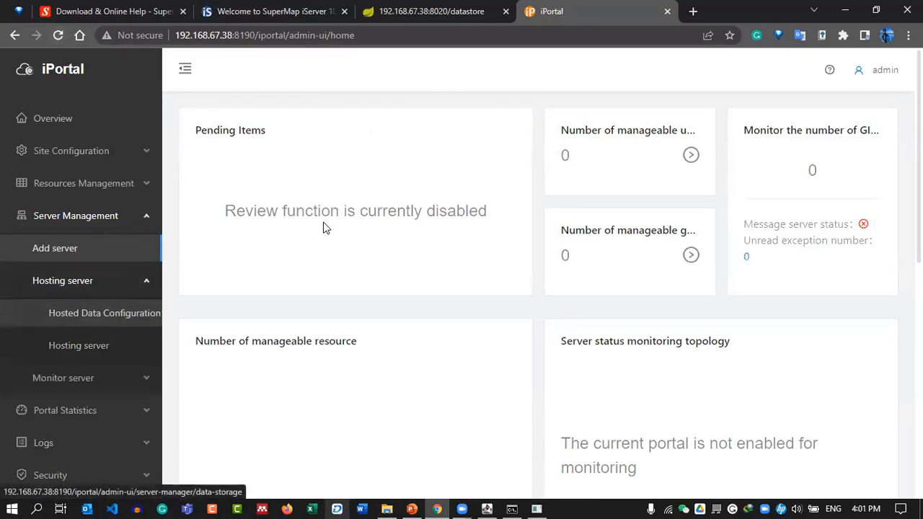
Check the admin account page and the datastore configuration tab, then re-expand hosting server options.
{"action": "mouse_move", "coordinate": [880, 70]}
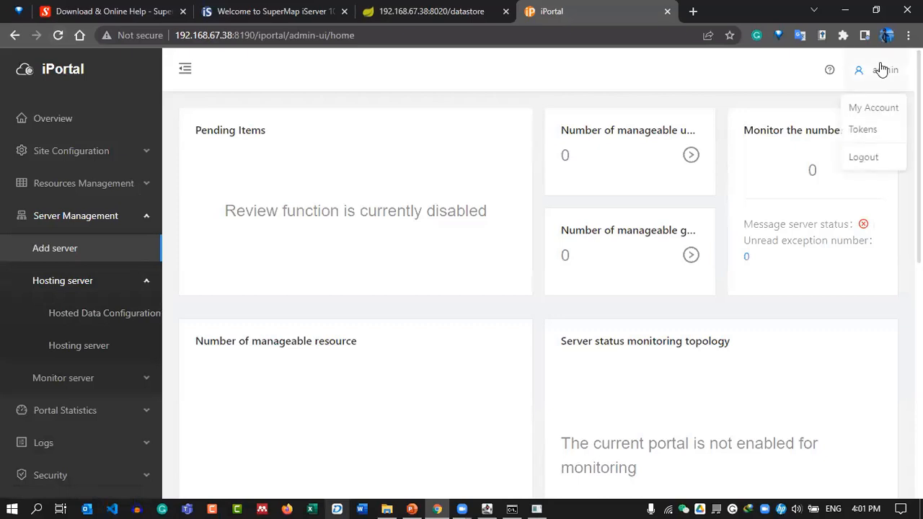
{"action": "left_click", "coordinate": [883, 111]}
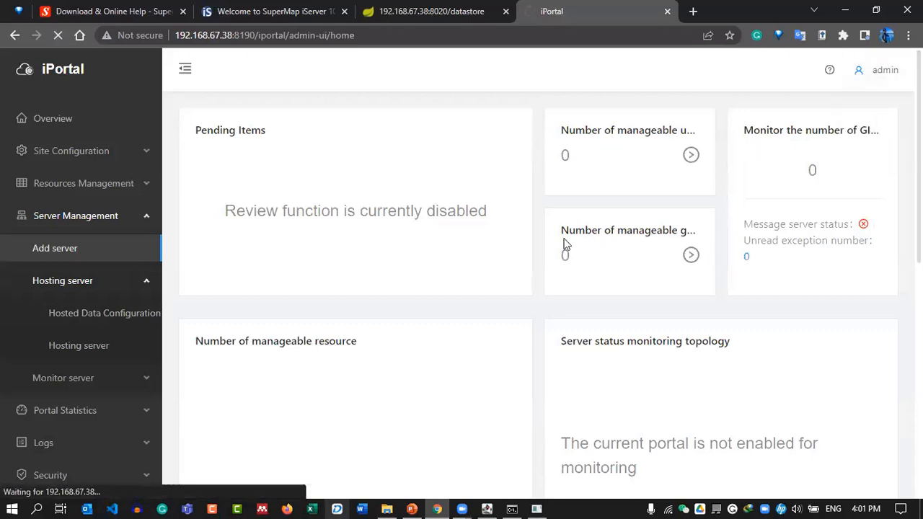
{"action": "scroll", "coordinate": [561, 252], "scroll_direction": "down", "scroll_amount": 5}
{"action": "scroll", "coordinate": [560, 265], "scroll_direction": "up", "scroll_amount": 10}
{"action": "left_click", "coordinate": [428, 9]}
{"action": "left_click", "coordinate": [551, 11]}
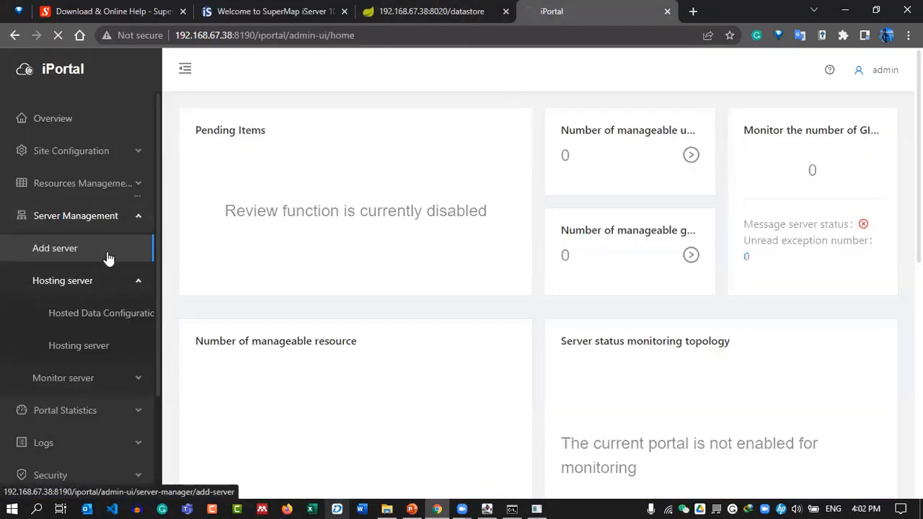
{"action": "left_click", "coordinate": [109, 290]}
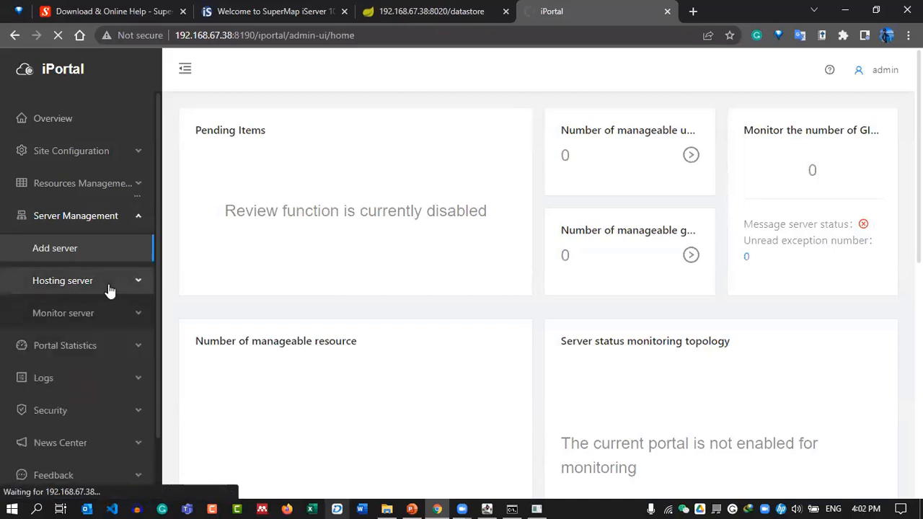
{"action": "left_click", "coordinate": [109, 289]}
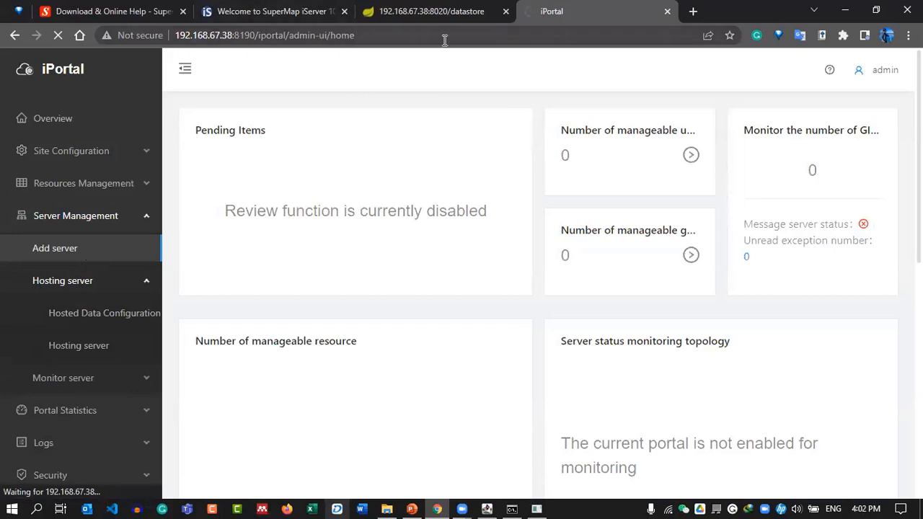
Reload the portal at localhost:8190/iportal, then at 192.168.67.38:8190.
{"action": "left_click", "coordinate": [387, 39]}
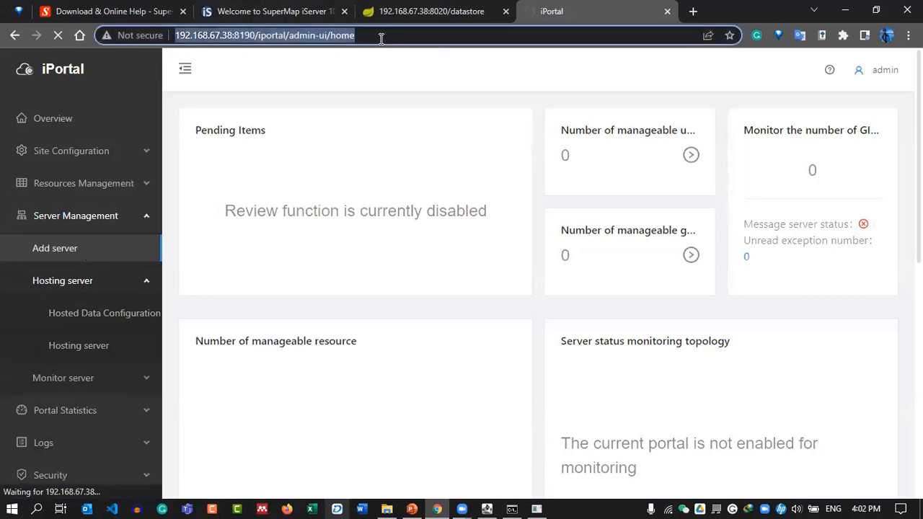
{"action": "type", "text": "local"}
{"action": "key", "text": "Return"}
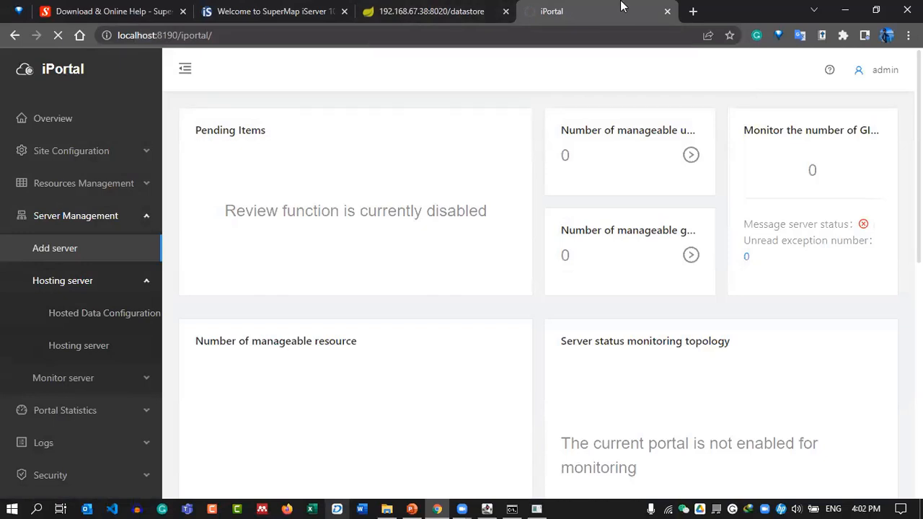
{"action": "left_click", "coordinate": [454, 9]}
{"action": "left_click", "coordinate": [624, 7]}
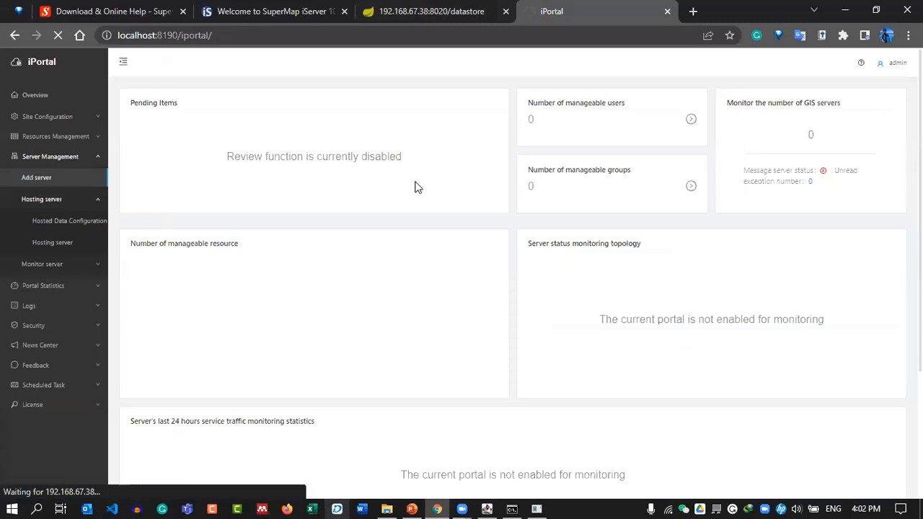
{"action": "left_click", "coordinate": [461, 9]}
{"action": "left_click", "coordinate": [538, 11]}
{"action": "left_click", "coordinate": [505, 37]}
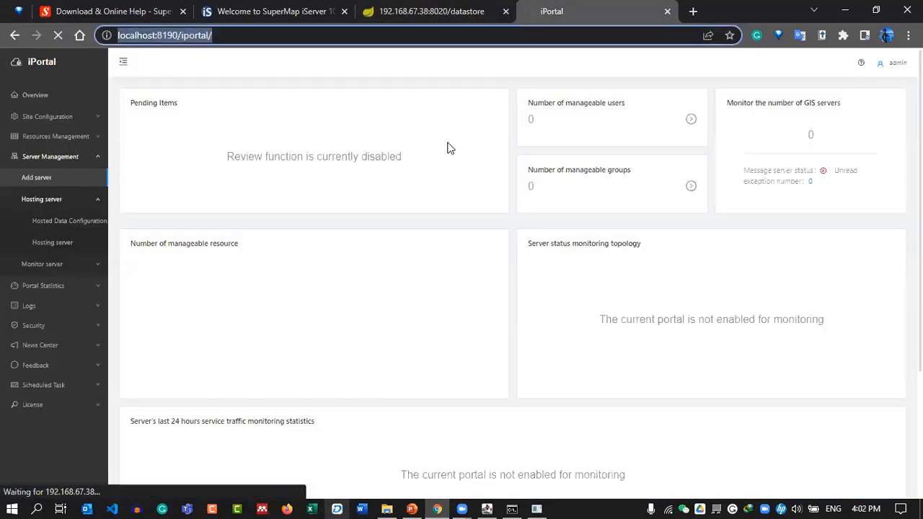
{"action": "type", "text": "19"}
{"action": "key", "text": "Return"}
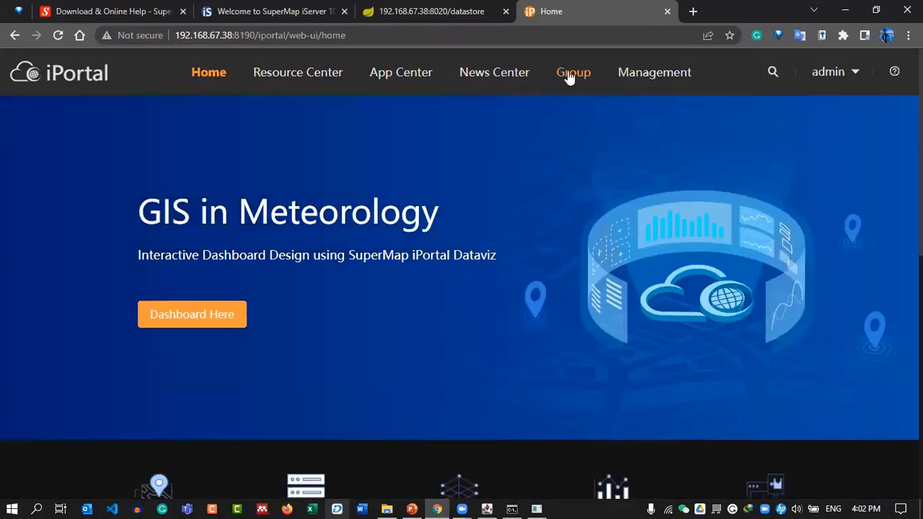
Open Management > Server Management > Add server in a new browser tab.
{"action": "mouse_move", "coordinate": [338, 70]}
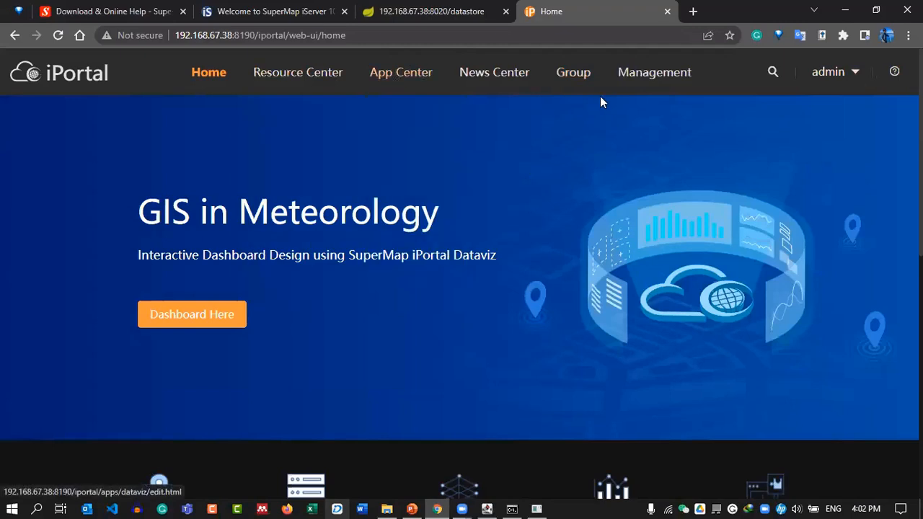
{"action": "left_click", "coordinate": [653, 73]}
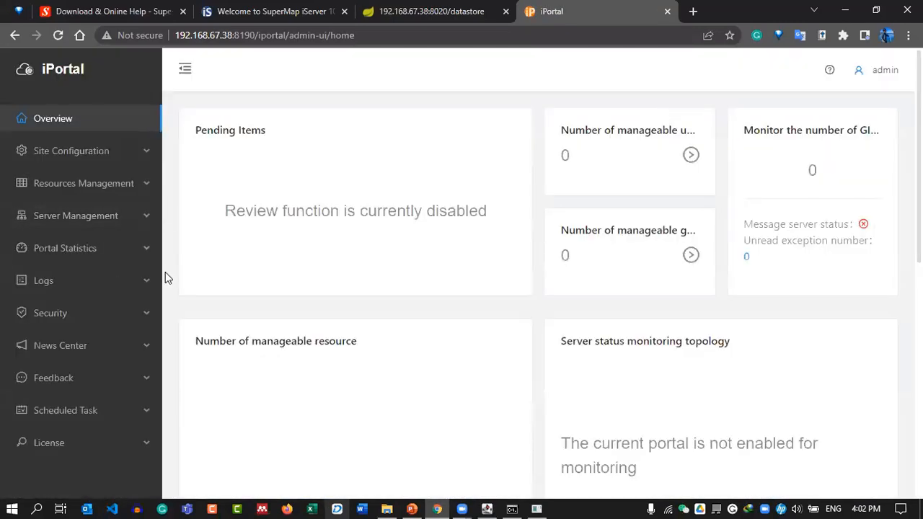
{"action": "left_click", "coordinate": [132, 225]}
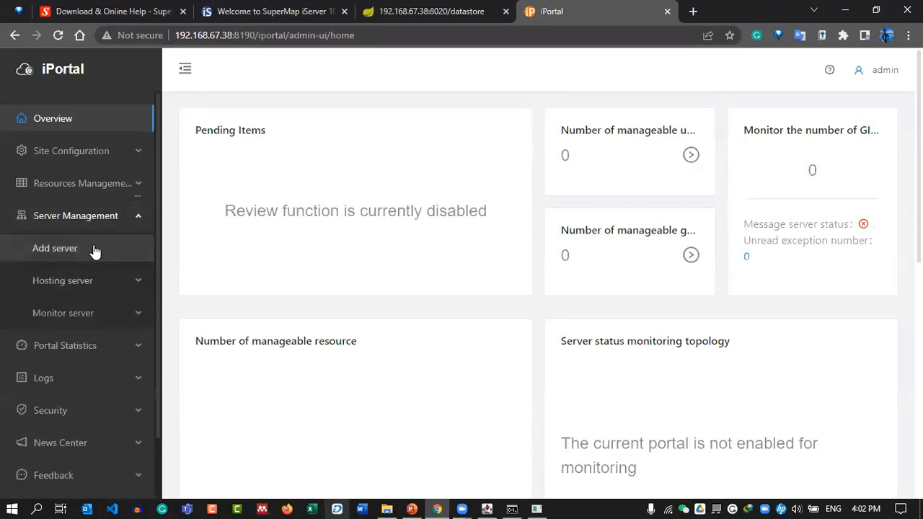
{"action": "left_click", "coordinate": [91, 253]}
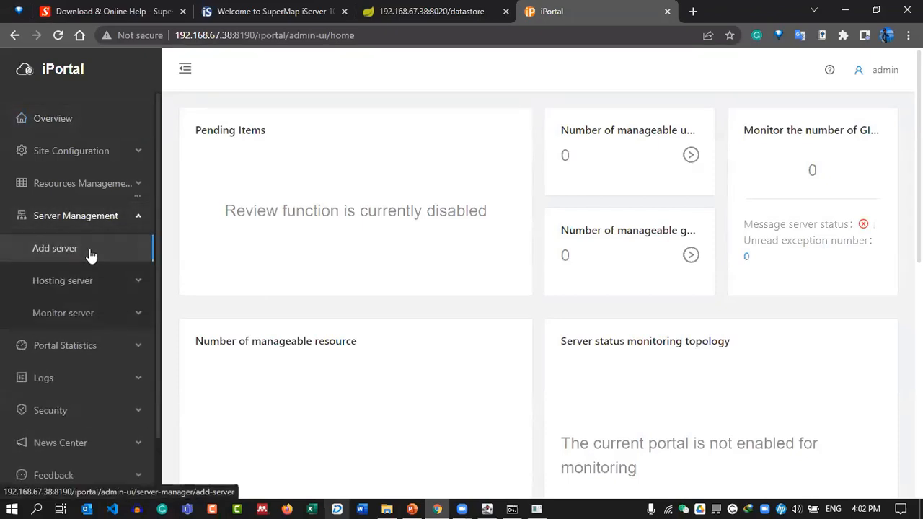
{"action": "right_click", "coordinate": [89, 251]}
{"action": "left_click", "coordinate": [126, 257]}
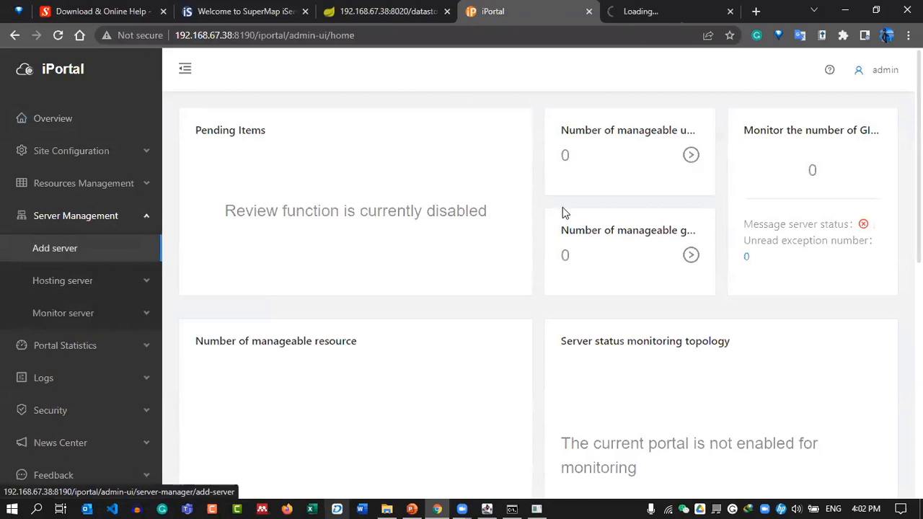
Switch to the new Add server tab and raise the screen brightness to 56.
{"action": "left_click", "coordinate": [669, 7]}
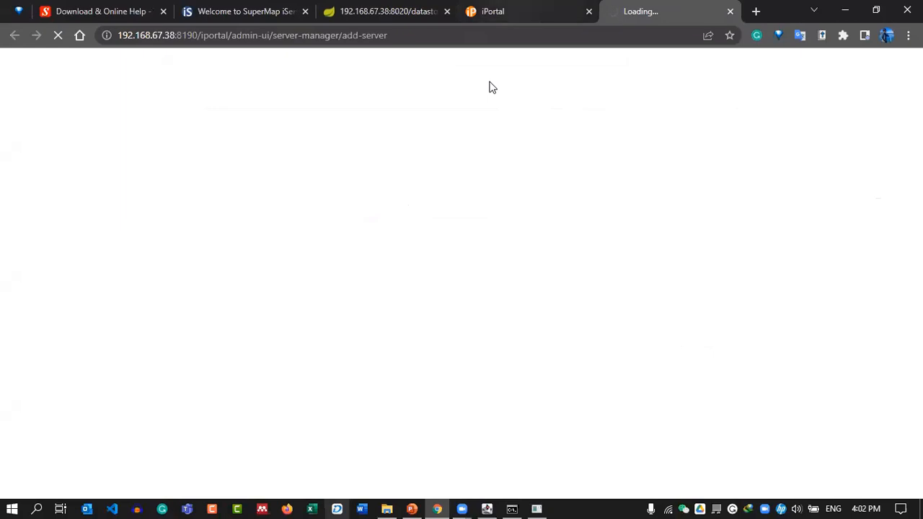
{"action": "left_click", "coordinate": [900, 508]}
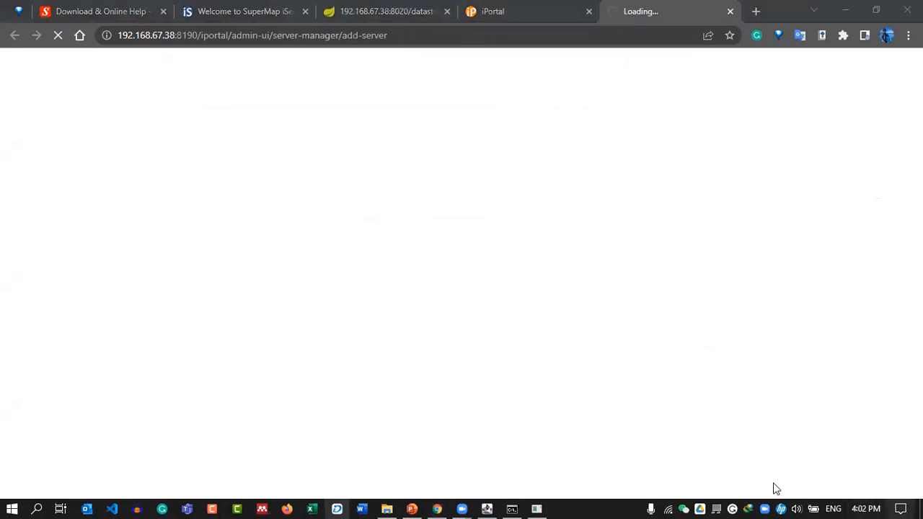
{"action": "mouse_move", "coordinate": [787, 469]}
{"action": "left_mouse_down"}
{"action": "mouse_move", "coordinate": [811, 470]}
{"action": "mouse_move", "coordinate": [797, 468]}
{"action": "left_mouse_up"}
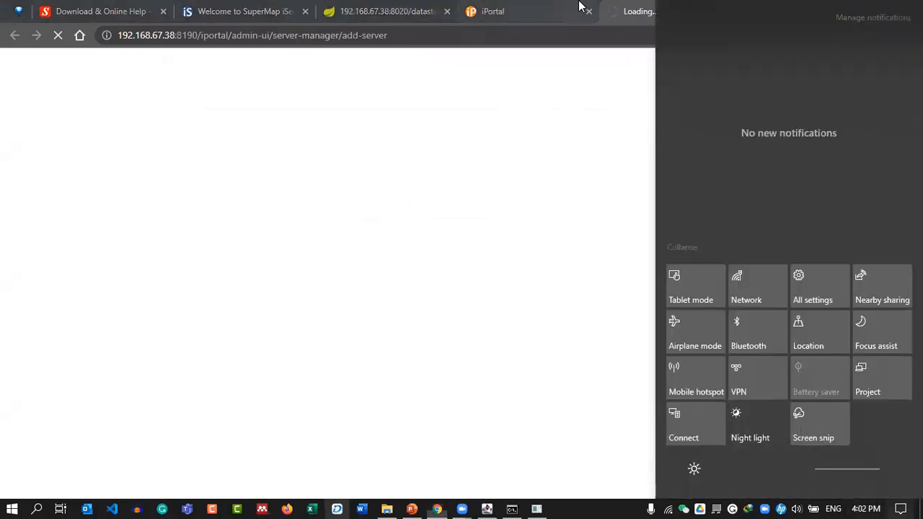
{"action": "left_click", "coordinate": [652, 8]}
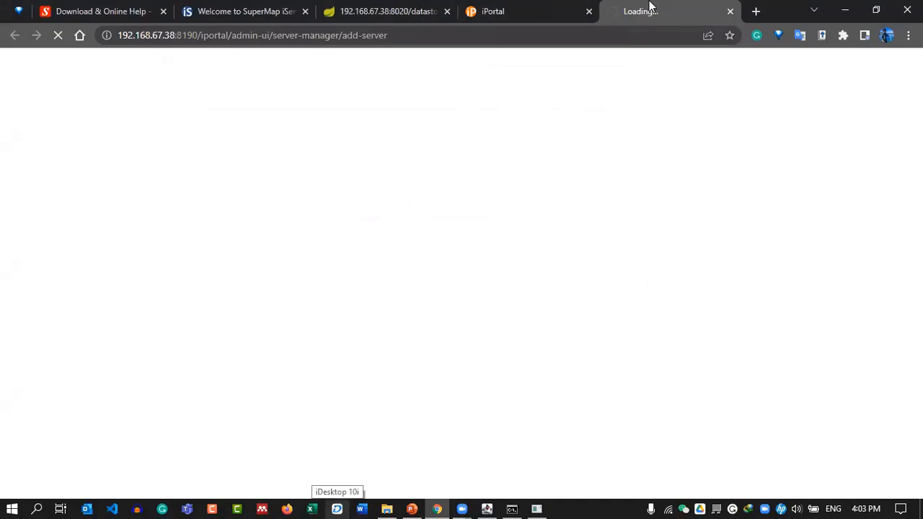
Alternate between the admin home and the still-loading Add server tab, checking its progress.
{"action": "left_click", "coordinate": [533, 5]}
{"action": "left_click", "coordinate": [663, 7]}
{"action": "left_click", "coordinate": [523, 7]}
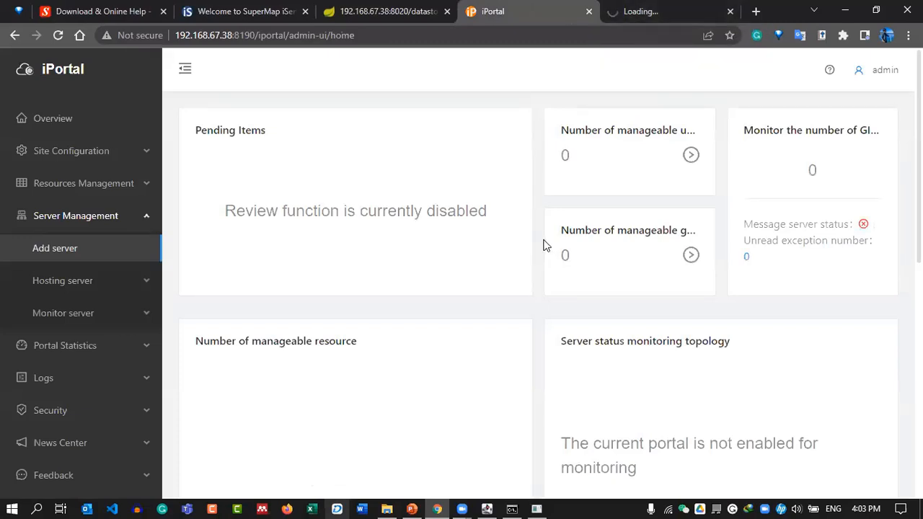
{"action": "scroll", "coordinate": [545, 248], "scroll_direction": "down", "scroll_amount": 5}
{"action": "scroll", "coordinate": [538, 263], "scroll_direction": "up", "scroll_amount": 5}
{"action": "left_click", "coordinate": [331, 6]}
{"action": "left_click", "coordinate": [508, 9]}
{"action": "left_click", "coordinate": [649, 8]}
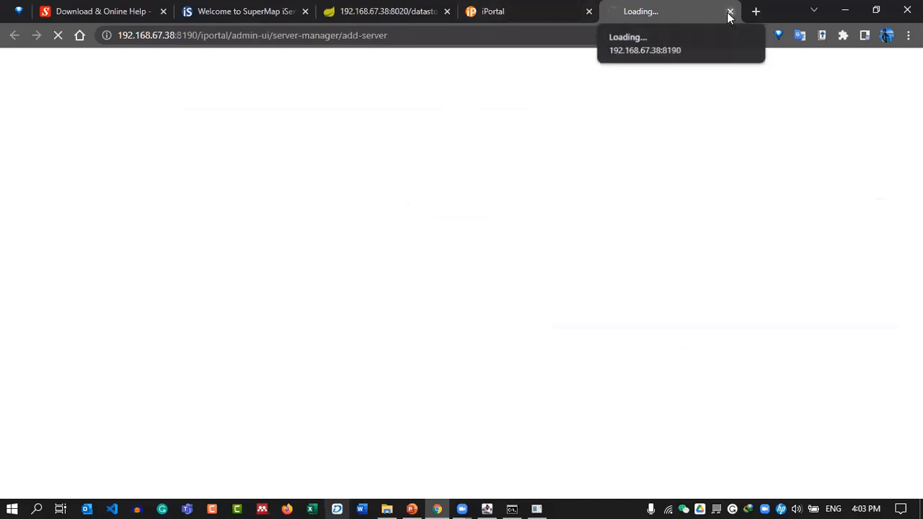
{"action": "left_click", "coordinate": [577, 8]}
{"action": "left_click", "coordinate": [640, 8]}
{"action": "left_click", "coordinate": [481, 7]}
Return to the admin Overview dashboard and close the stuck Add server tab.
{"action": "left_click", "coordinate": [683, 7]}
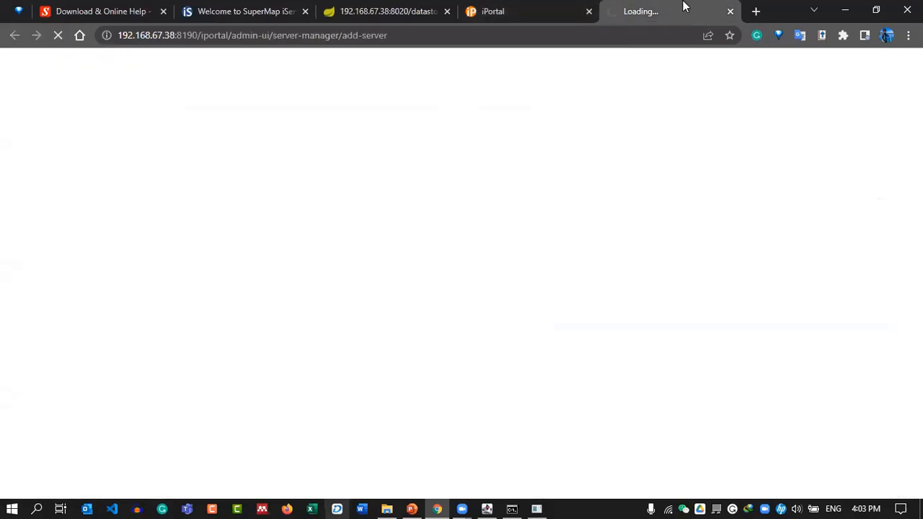
{"action": "left_click", "coordinate": [465, 10]}
{"action": "left_click", "coordinate": [695, 7]}
{"action": "left_click", "coordinate": [525, 7]}
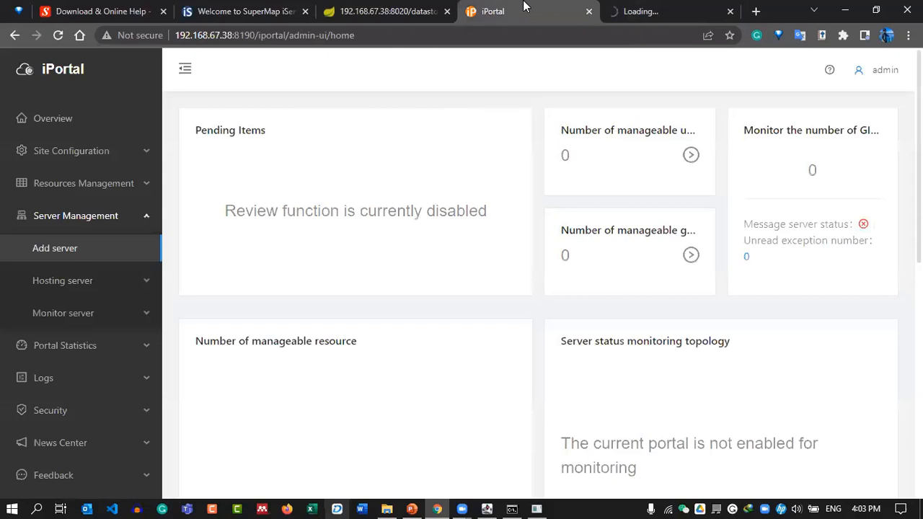
{"action": "left_click", "coordinate": [730, 13]}
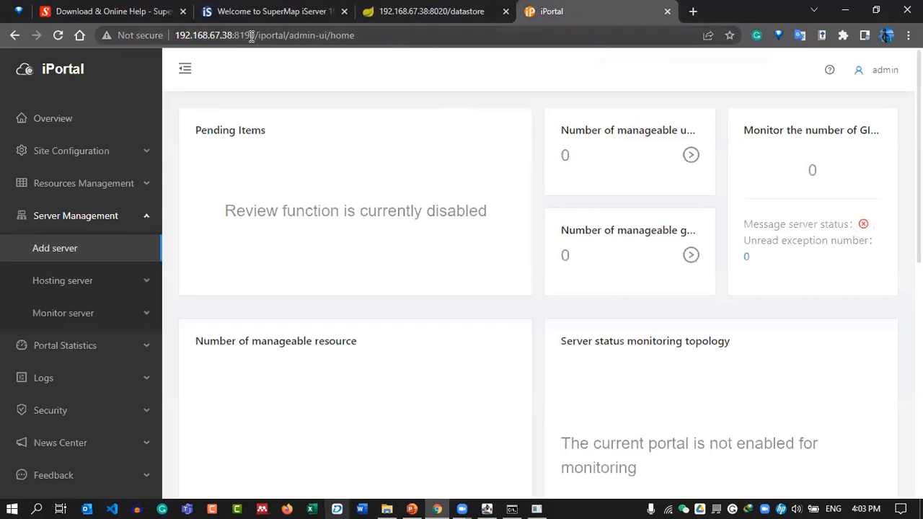
Run shutdown.bat from the iPortal bin folder and minimize the iServer console.
{"action": "left_click", "coordinate": [387, 508]}
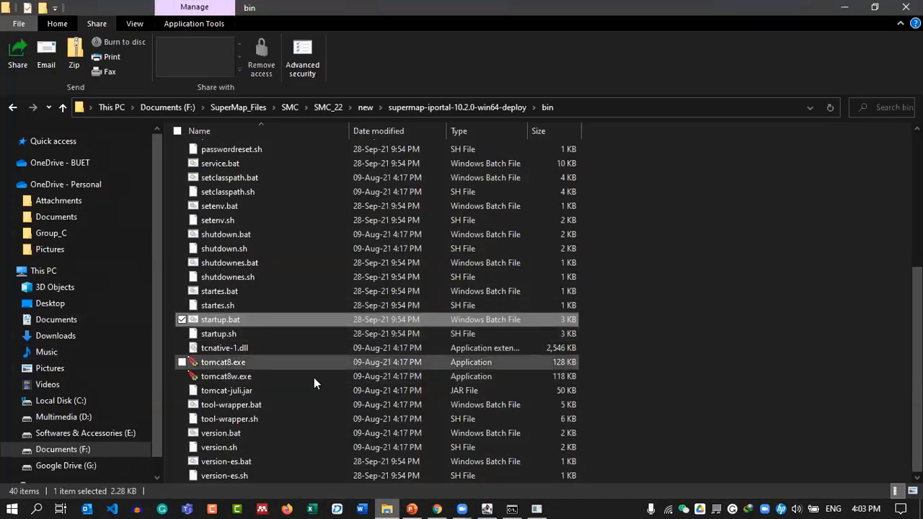
{"action": "left_click", "coordinate": [254, 292]}
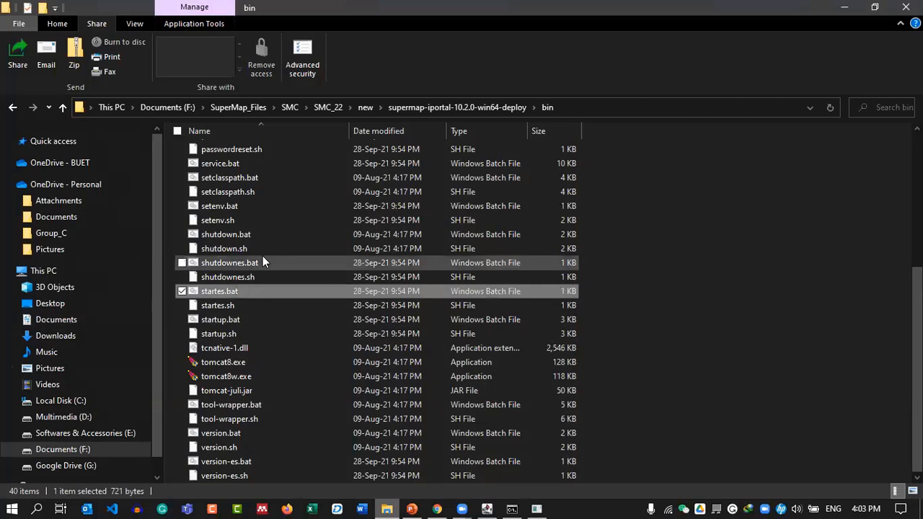
{"action": "double_click", "coordinate": [282, 236]}
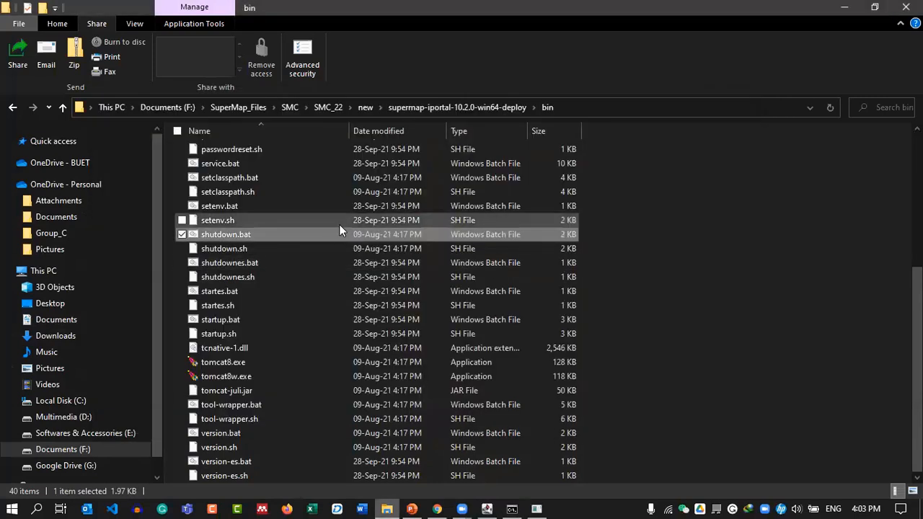
{"action": "double_click", "coordinate": [274, 236]}
{"action": "left_click", "coordinate": [488, 508]}
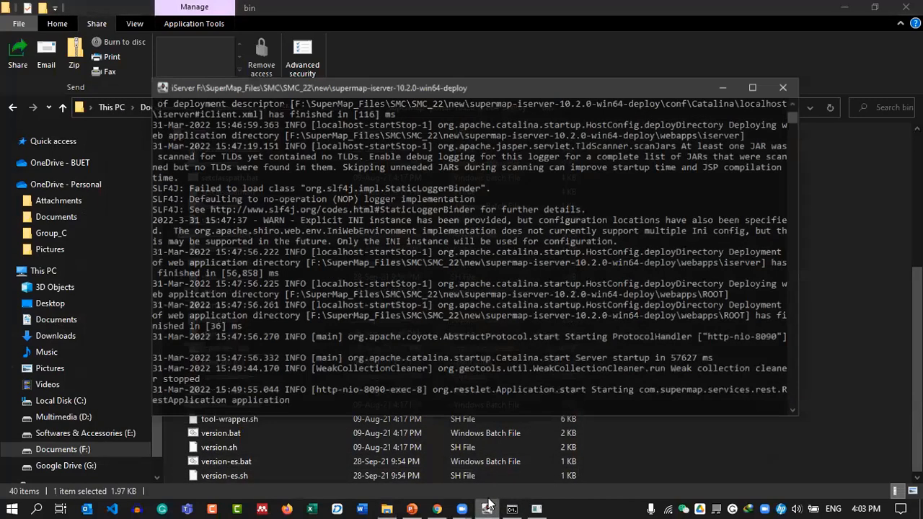
{"action": "left_click", "coordinate": [725, 77]}
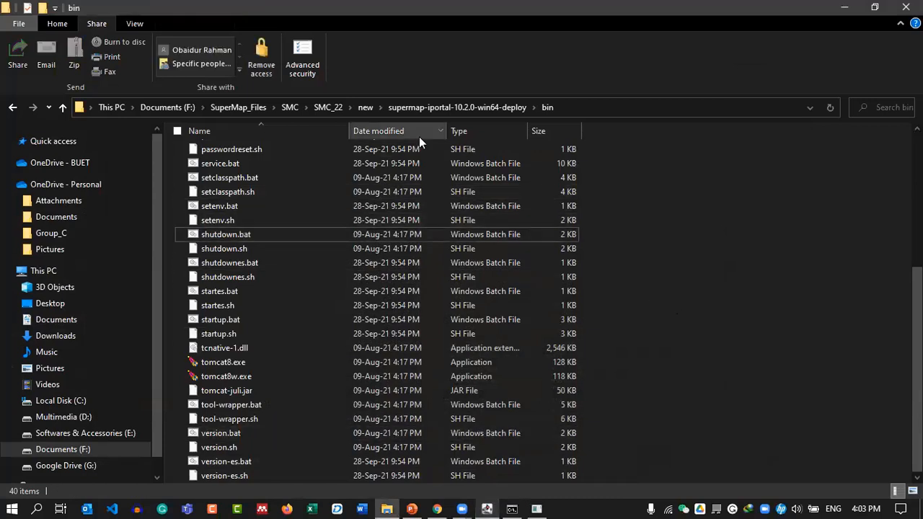
Launch startup.bat, arrange the iPortal console windows, and close one of them.
{"action": "left_click", "coordinate": [277, 321]}
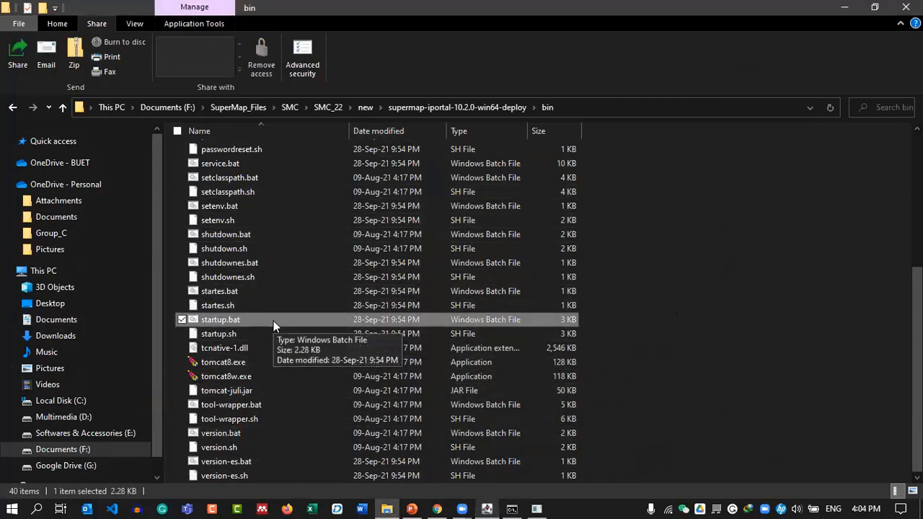
{"action": "double_click", "coordinate": [273, 321]}
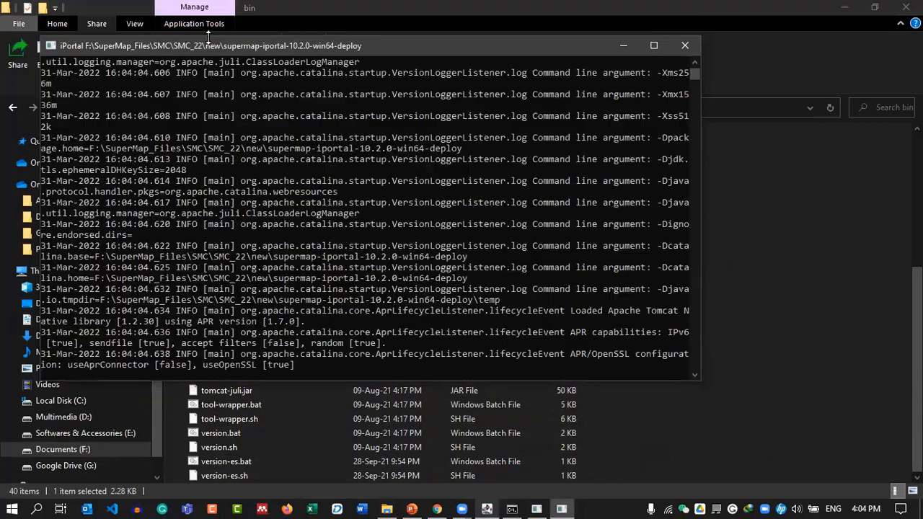
{"action": "left_click_drag", "start_coordinate": [189, 45], "coordinate": [318, 85]}
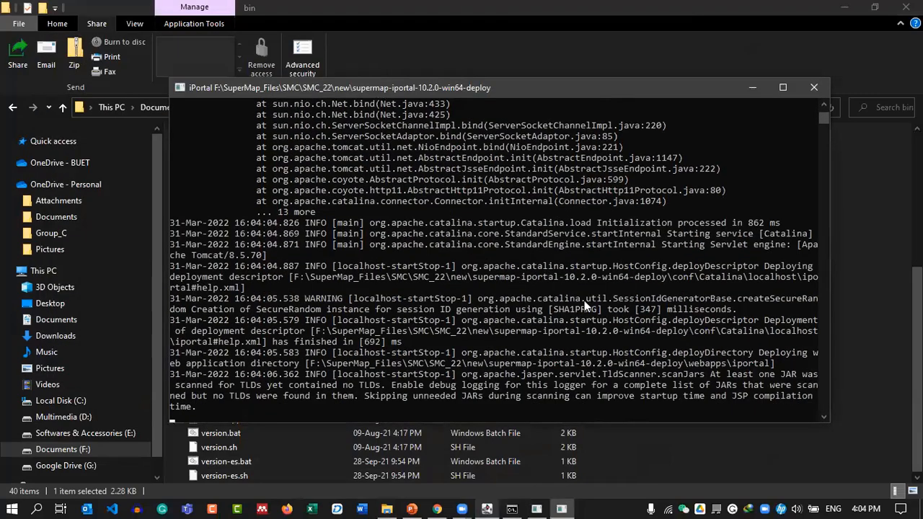
{"action": "left_click_drag", "start_coordinate": [501, 80], "coordinate": [470, 77]}
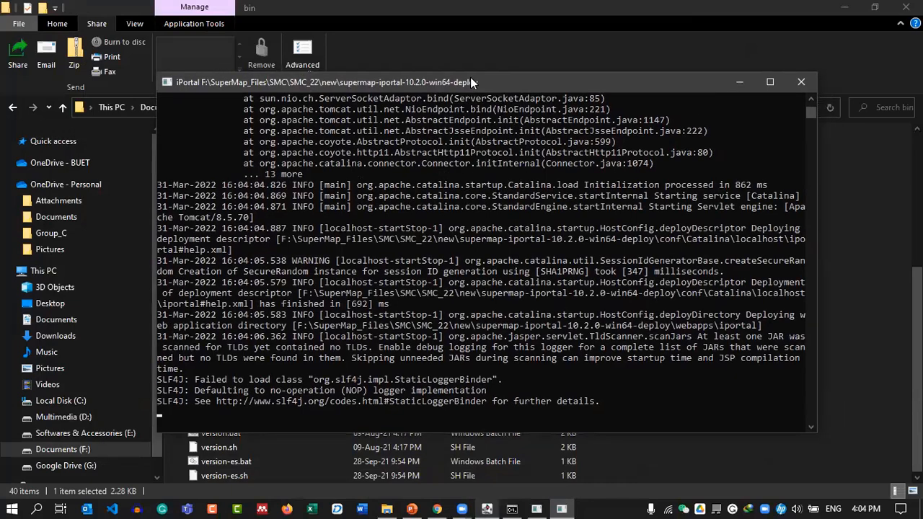
{"action": "left_click", "coordinate": [535, 507]}
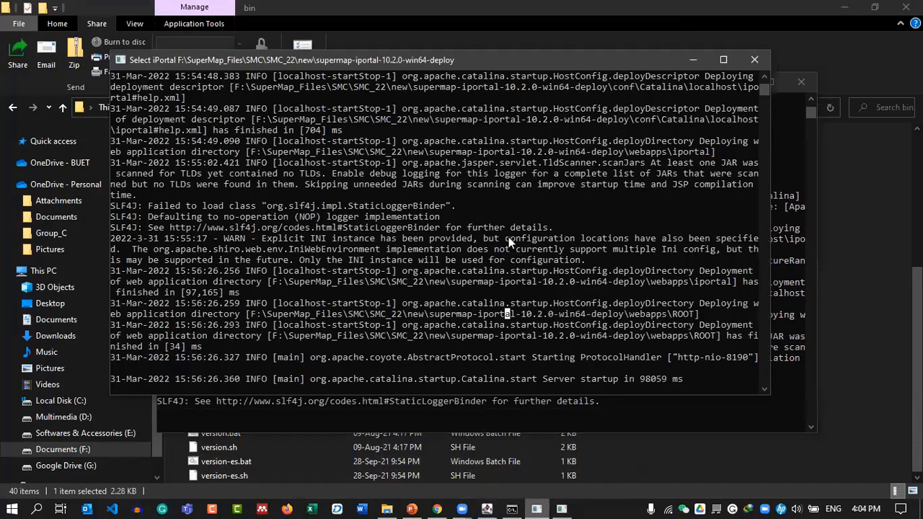
{"action": "left_click_drag", "start_coordinate": [629, 67], "coordinate": [634, 31]}
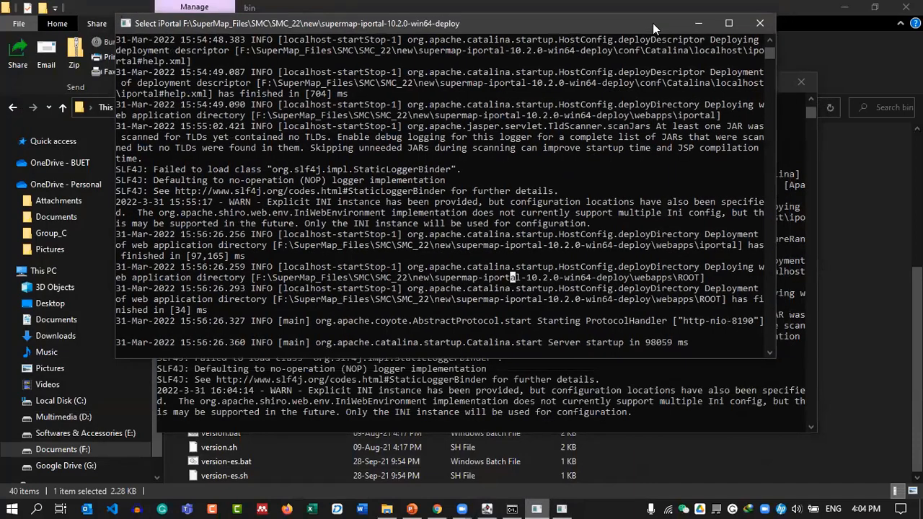
{"action": "left_click", "coordinate": [750, 26]}
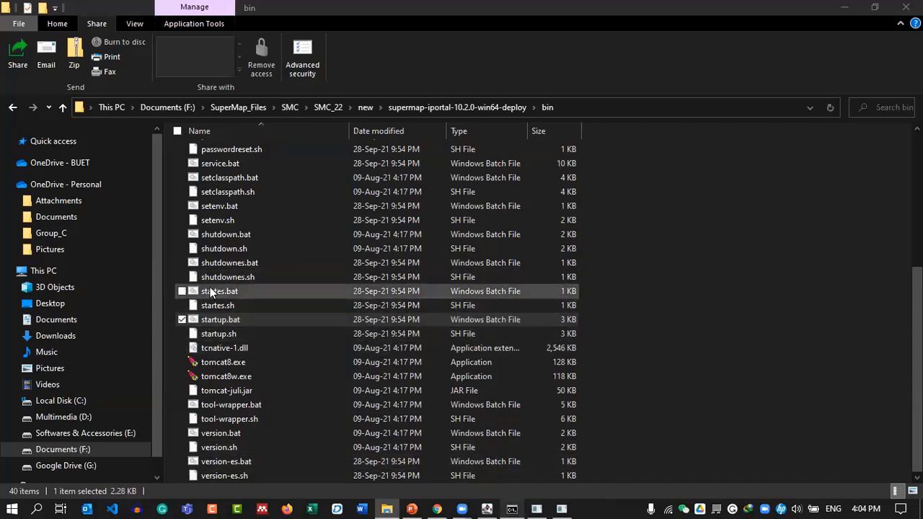
Run shutdown.bat, then close the command console and the iPortal console windows.
{"action": "left_click", "coordinate": [284, 265]}
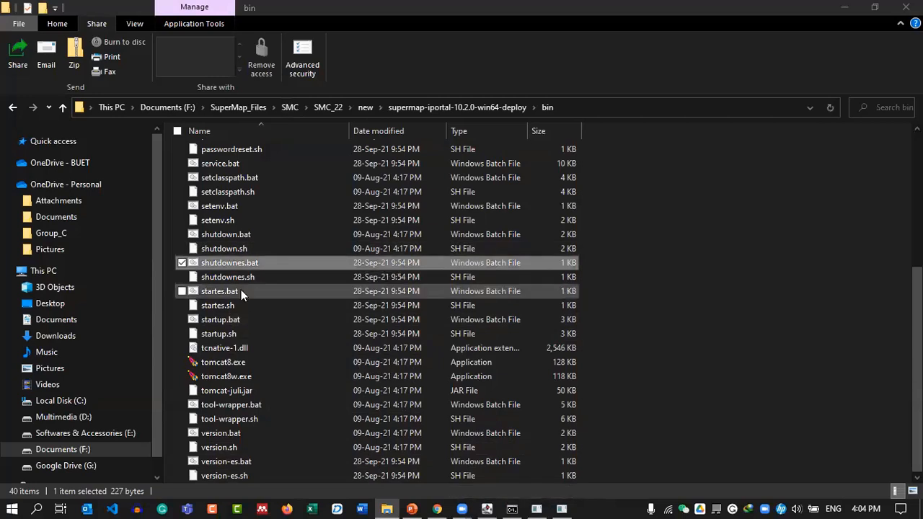
{"action": "double_click", "coordinate": [265, 235]}
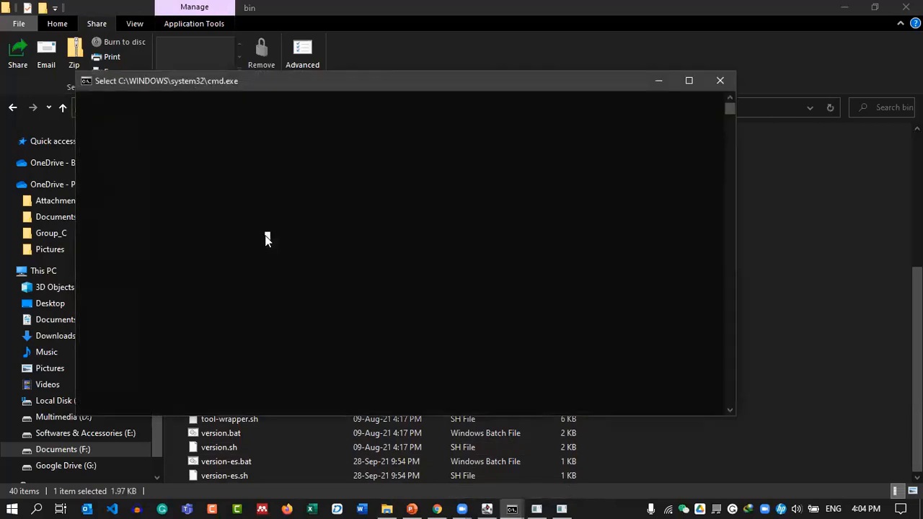
{"action": "left_click_drag", "start_coordinate": [317, 85], "coordinate": [374, 84]}
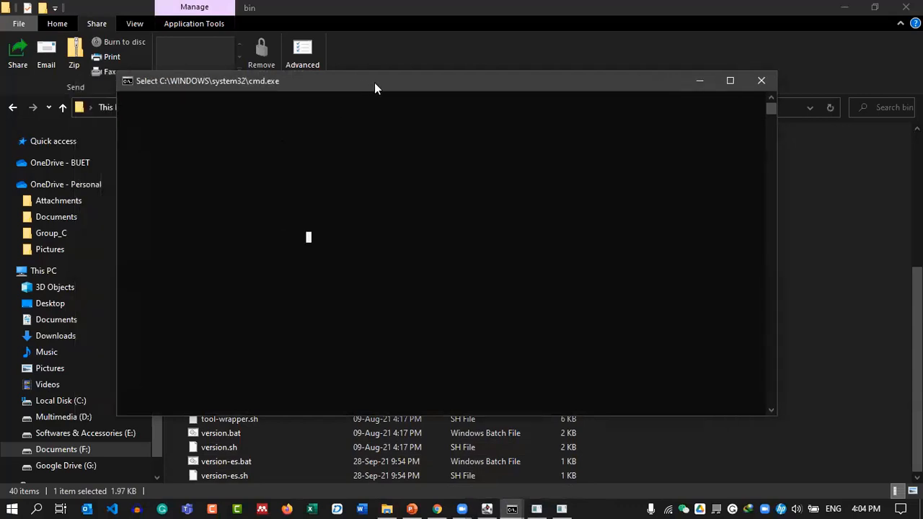
{"action": "left_click", "coordinate": [354, 503]}
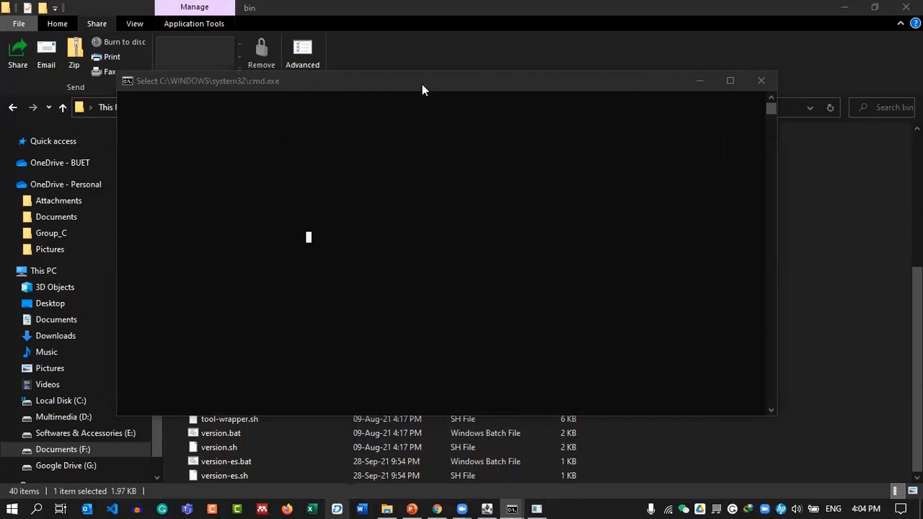
{"action": "left_click", "coordinate": [328, 185]}
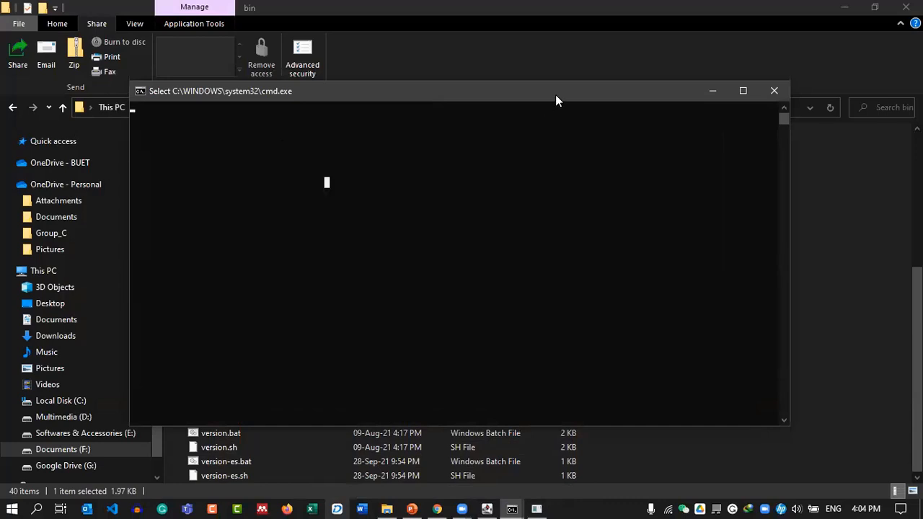
{"action": "left_click", "coordinate": [773, 91]}
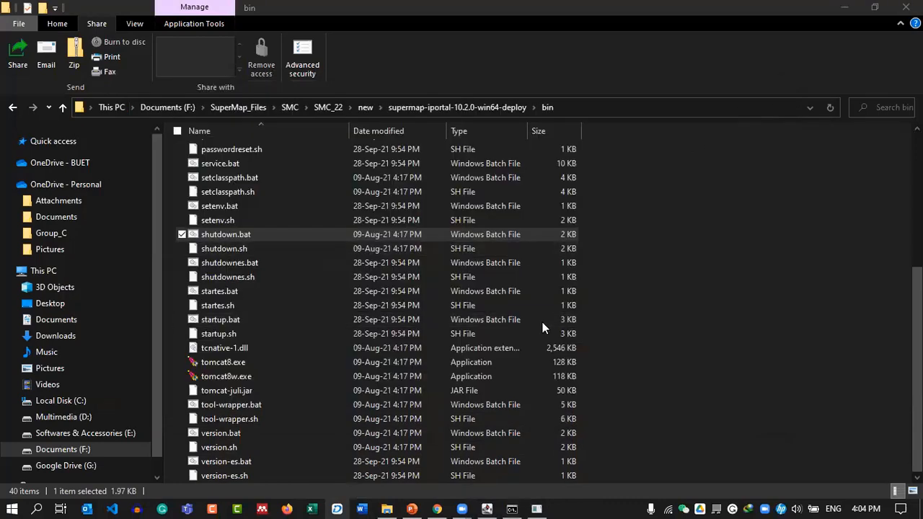
{"action": "left_click", "coordinate": [536, 508]}
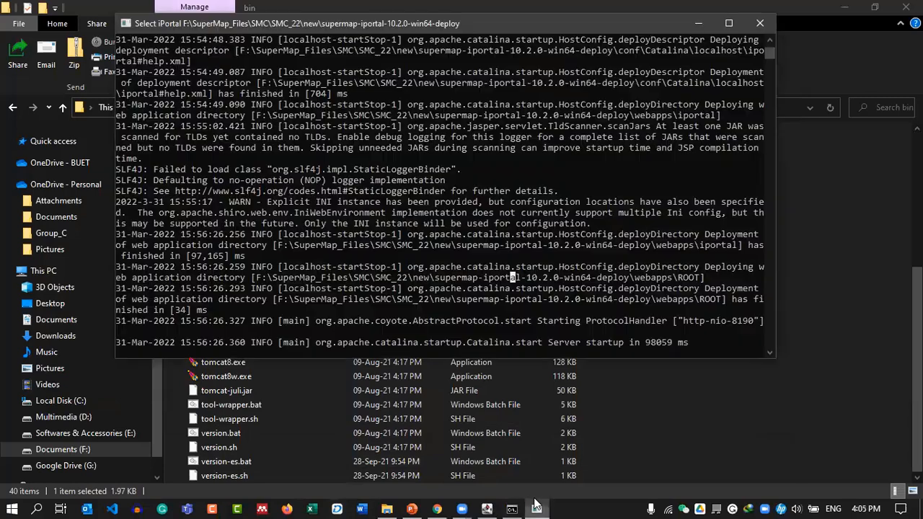
{"action": "left_click", "coordinate": [759, 23]}
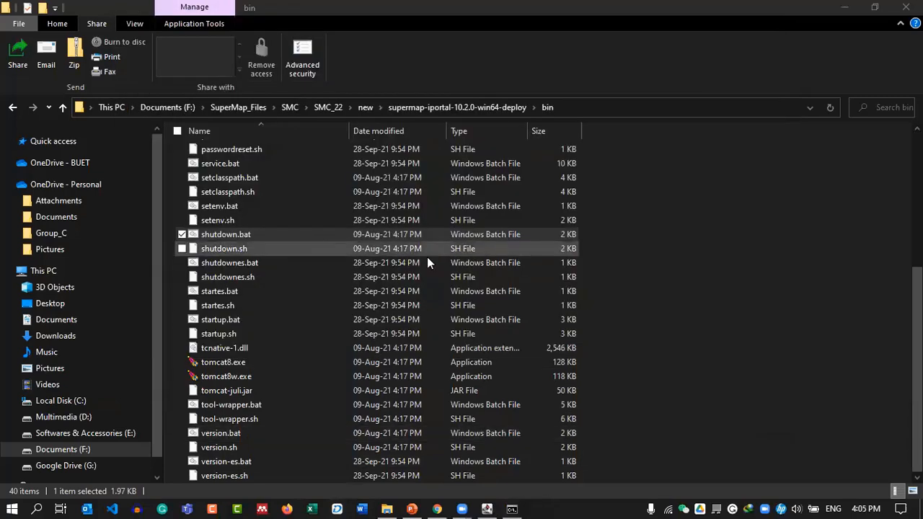
Reopen the deploy bin folder, run startup.bat, and reposition the new iPortal console.
{"action": "left_click", "coordinate": [415, 108]}
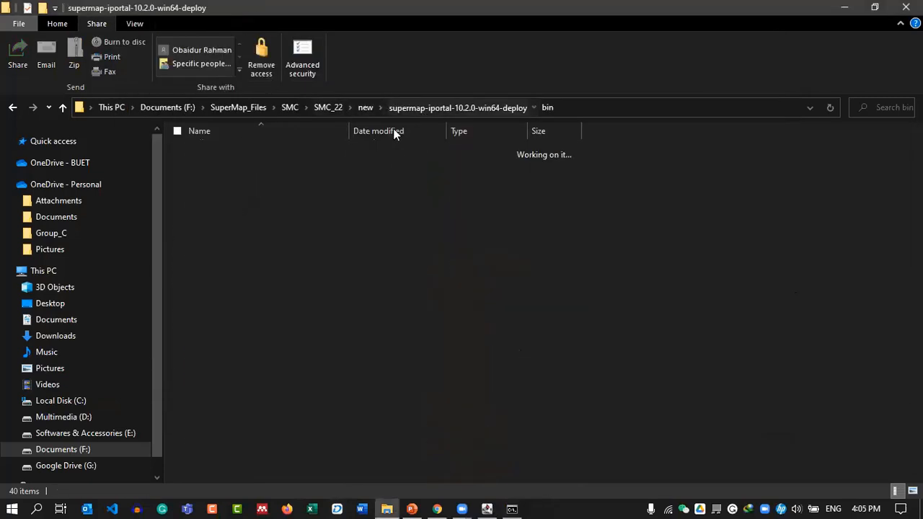
{"action": "double_click", "coordinate": [284, 153]}
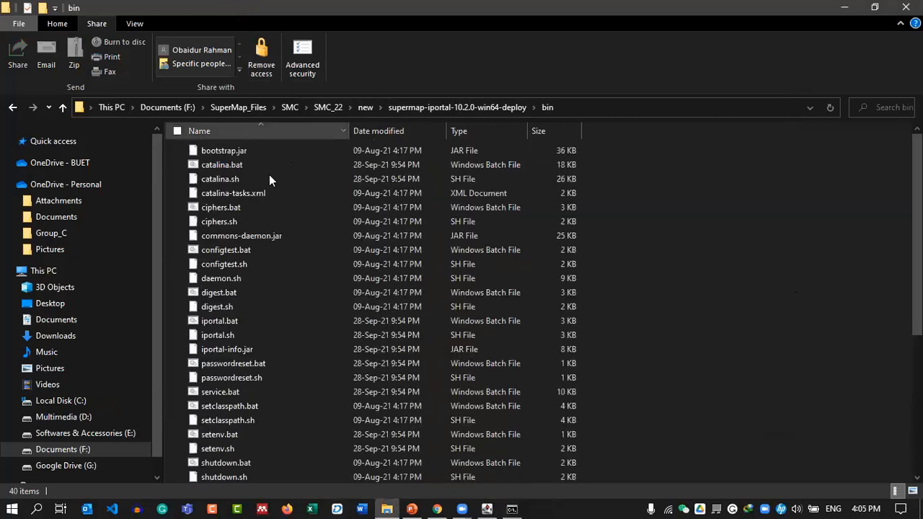
{"action": "scroll", "coordinate": [284, 268], "scroll_direction": "down", "scroll_amount": 5}
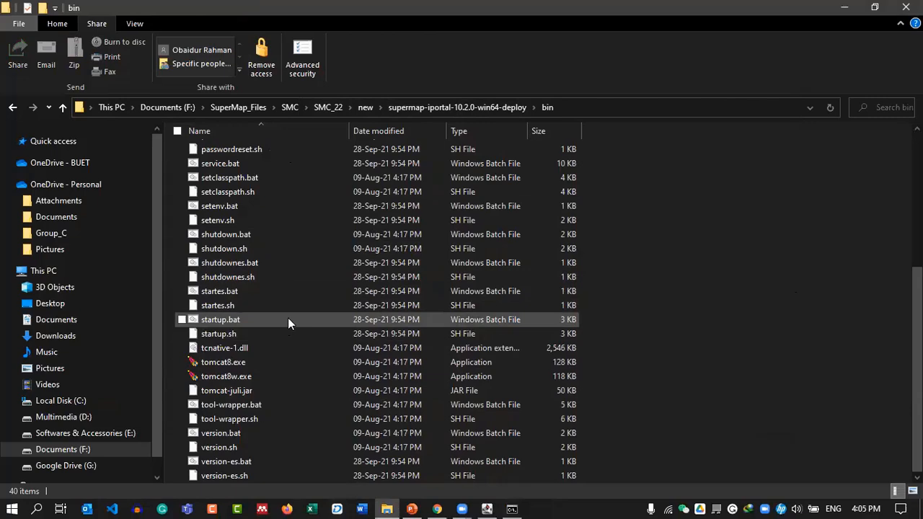
{"action": "double_click", "coordinate": [289, 322]}
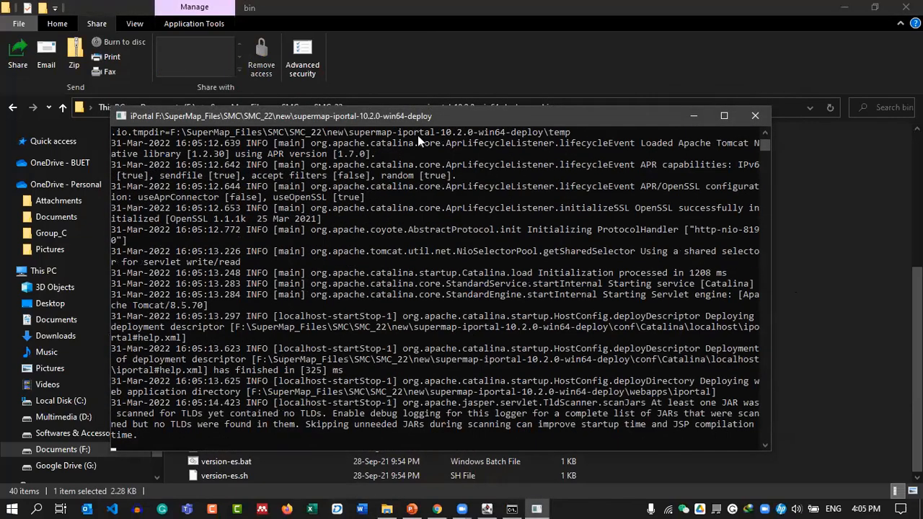
{"action": "left_click_drag", "start_coordinate": [379, 117], "coordinate": [410, 65]}
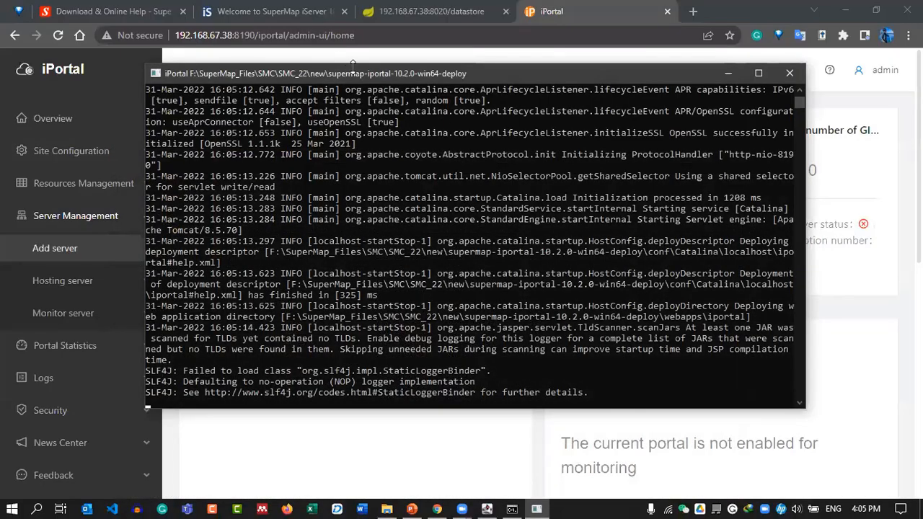
Close the outdated iPortal Chrome tab, minimize Chrome to slide 32, and reposition the console.
{"action": "left_click_drag", "start_coordinate": [355, 79], "coordinate": [371, 94]}
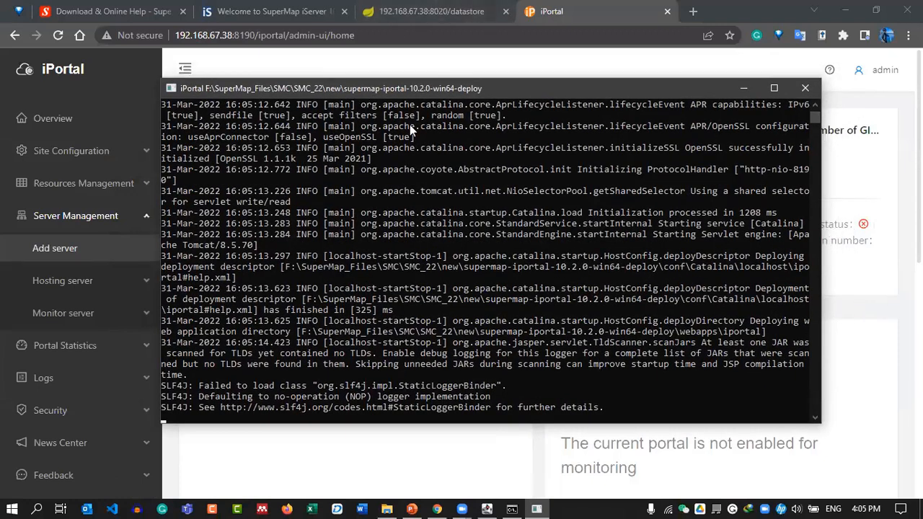
{"action": "left_click", "coordinate": [671, 11]}
{"action": "left_click", "coordinate": [667, 11]}
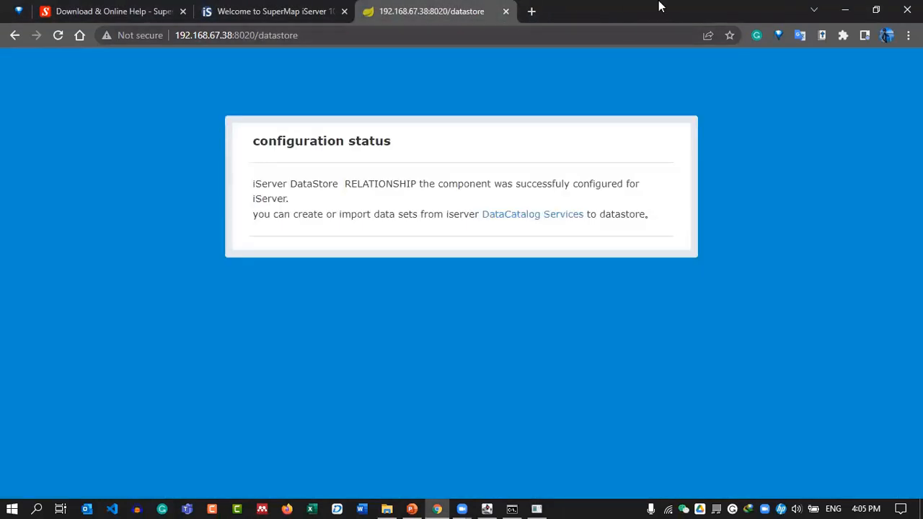
{"action": "left_click", "coordinate": [844, 9]}
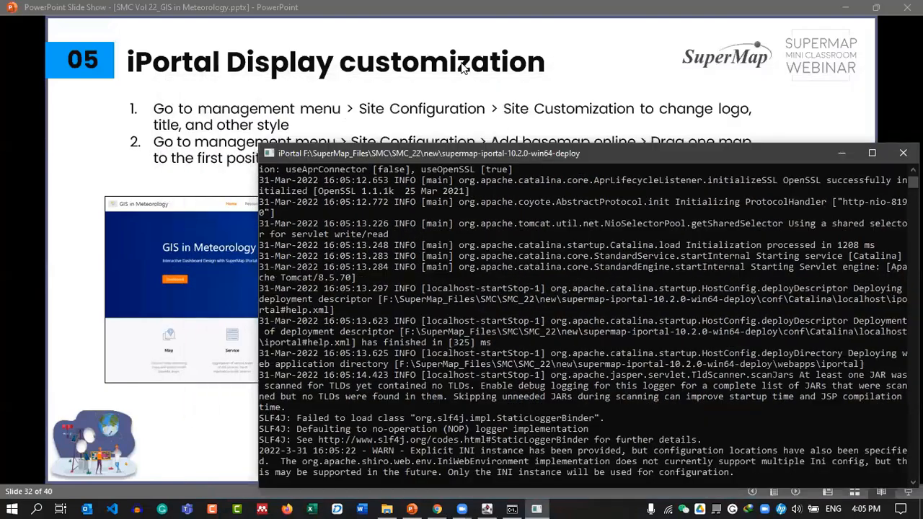
{"action": "left_click_drag", "start_coordinate": [532, 152], "coordinate": [461, 63]}
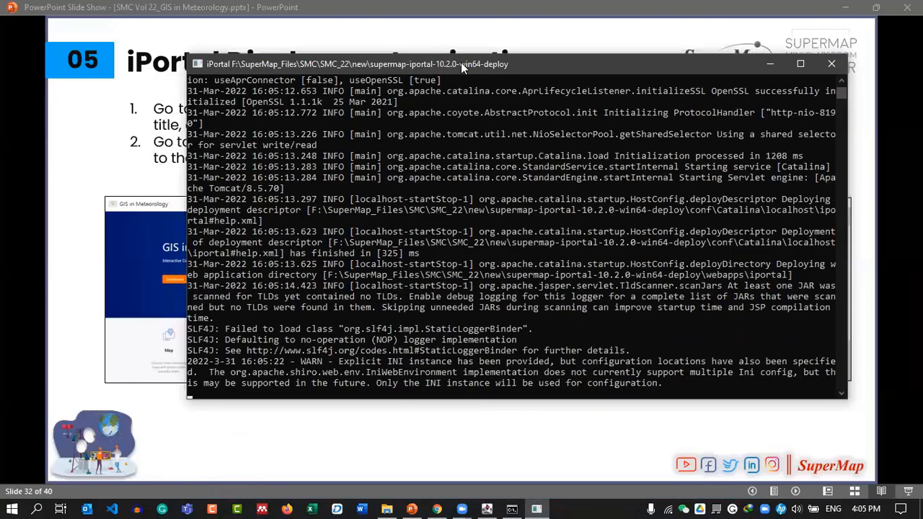
{"action": "left_click_drag", "start_coordinate": [477, 60], "coordinate": [438, 57]}
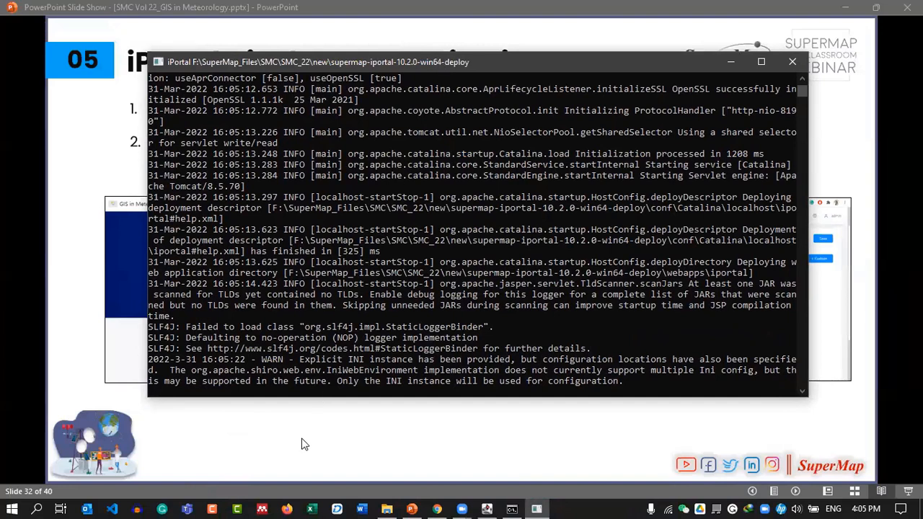
Wait until the iPortal console reports 'Server startup in 33411 ms', then minimize it.
{"action": "key", "text": "alt+Tab"}
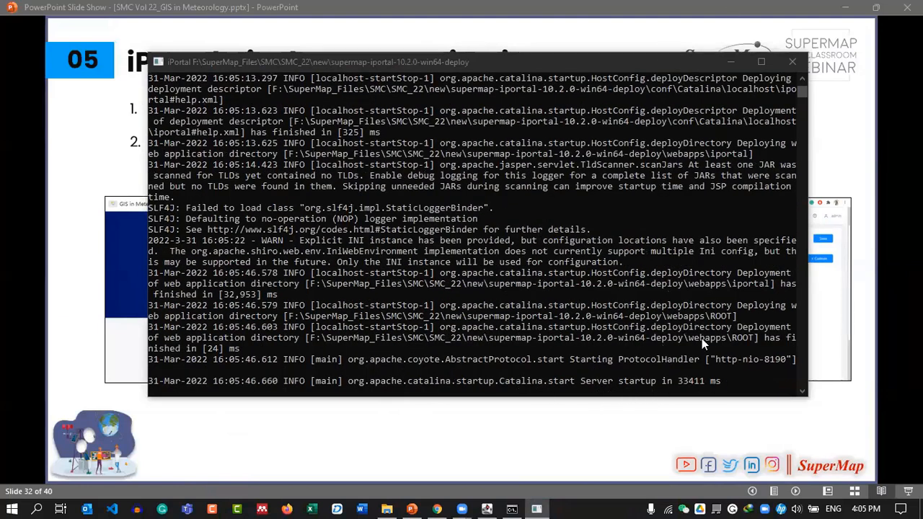
{"action": "left_click", "coordinate": [725, 59]}
Load the iPortal portal at 192.168.67.38:8190 in a new Chrome tab.
{"action": "key", "text": "alt+Tab"}
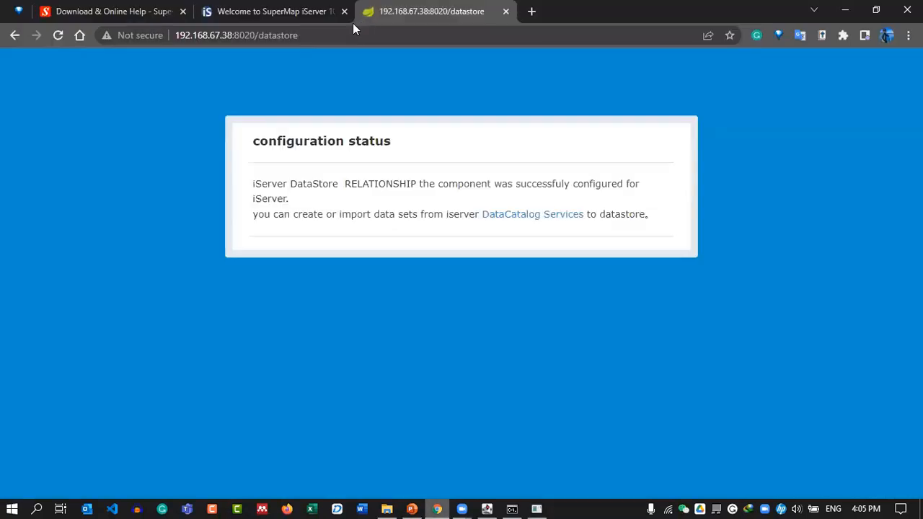
{"action": "left_click", "coordinate": [531, 11]}
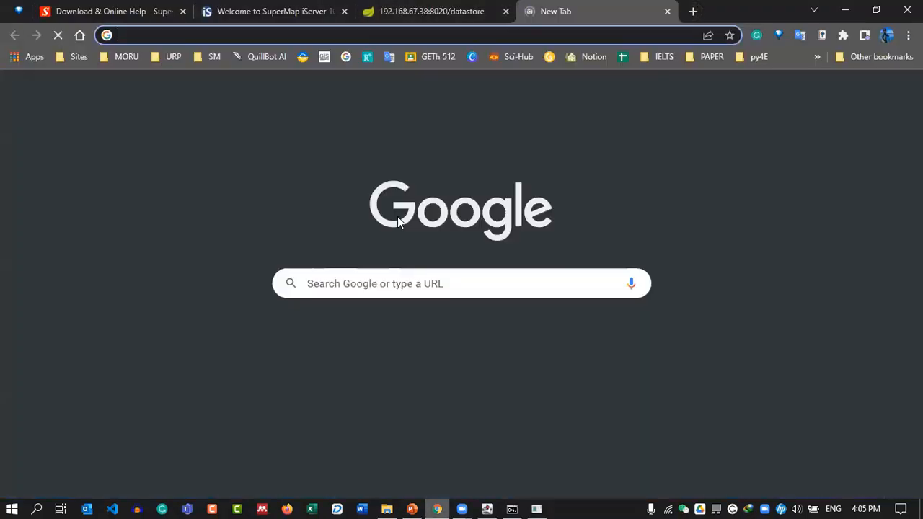
{"action": "type", "text": "192.168.67.38:8190"}
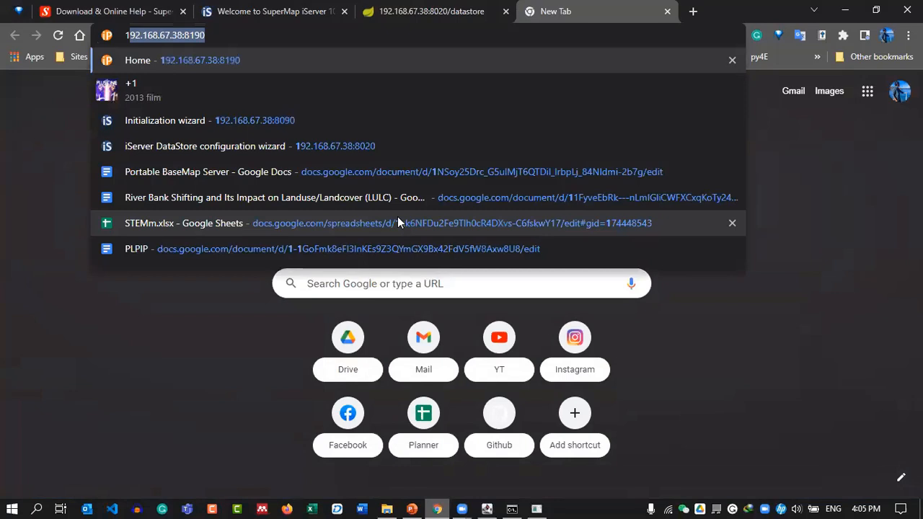
{"action": "key", "text": "Right"}
{"action": "key", "text": "Return"}
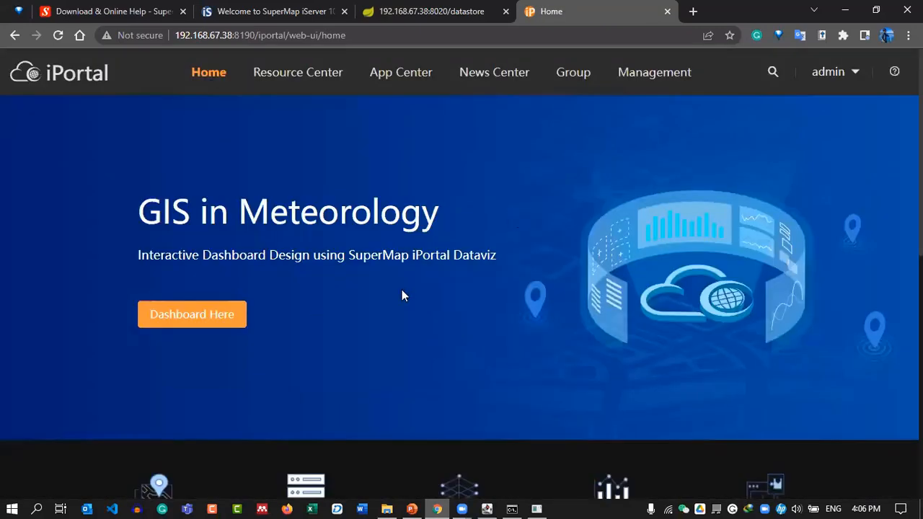
{"action": "scroll", "coordinate": [433, 297], "scroll_direction": "down", "scroll_amount": 4}
{"action": "scroll", "coordinate": [439, 295], "scroll_direction": "up", "scroll_amount": 4}
Go to Management > Server Management > Add server and start adding an iServer GIS server.
{"action": "left_click", "coordinate": [649, 72]}
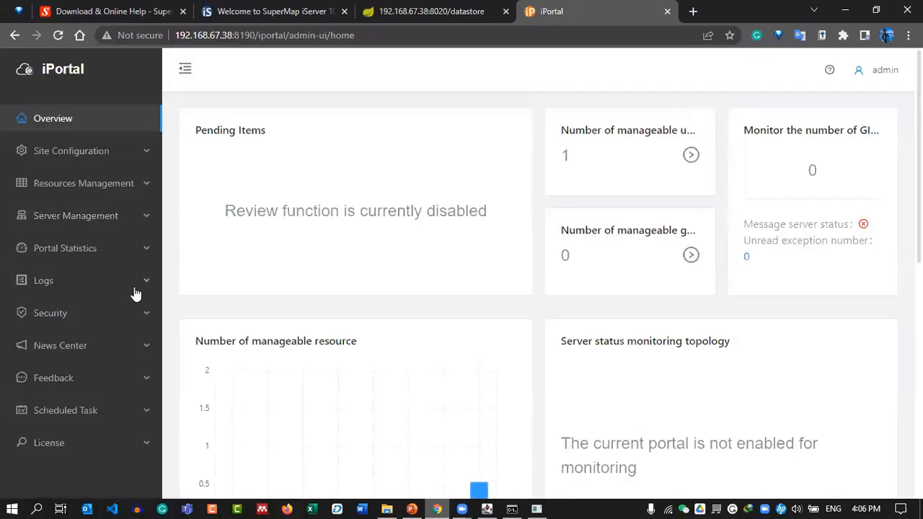
{"action": "scroll", "coordinate": [134, 310], "scroll_direction": "down", "scroll_amount": 3}
{"action": "scroll", "coordinate": [134, 312], "scroll_direction": "up", "scroll_amount": 3}
{"action": "scroll", "coordinate": [51, 303], "scroll_direction": "down", "scroll_amount": 4}
{"action": "scroll", "coordinate": [387, 243], "scroll_direction": "up", "scroll_amount": 4}
{"action": "left_click", "coordinate": [119, 224]}
{"action": "scroll", "coordinate": [67, 181], "scroll_direction": "down", "scroll_amount": 1}
{"action": "left_click", "coordinate": [68, 181]}
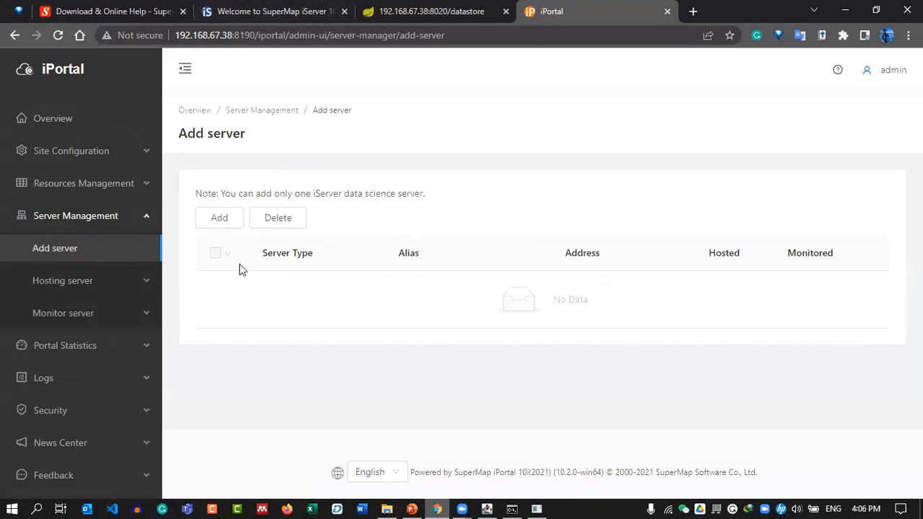
{"action": "left_click", "coordinate": [219, 222]}
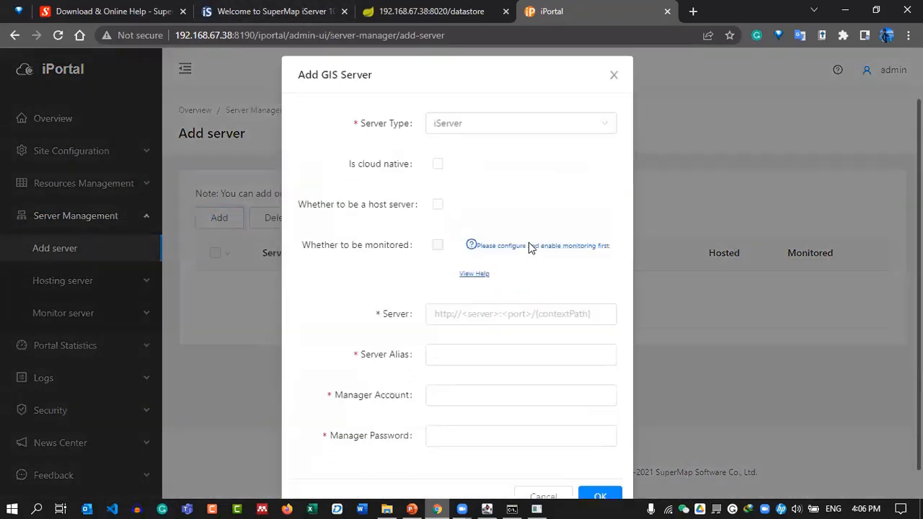
Keep iServer as the server type and paste the 192.168.67.38:8090 iServer address.
{"action": "scroll", "coordinate": [528, 247], "scroll_direction": "down", "scroll_amount": 1}
{"action": "left_click", "coordinate": [469, 92]}
{"action": "left_click", "coordinate": [365, 118]}
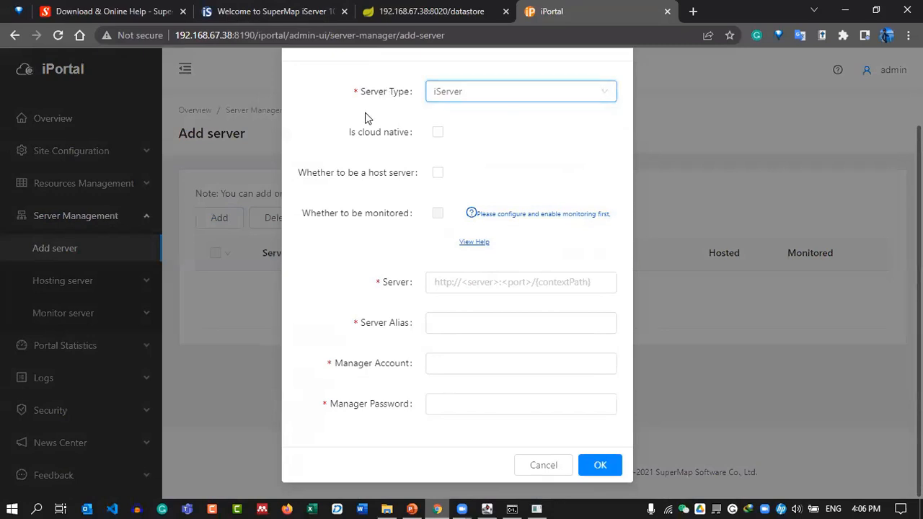
{"action": "left_click", "coordinate": [452, 286]}
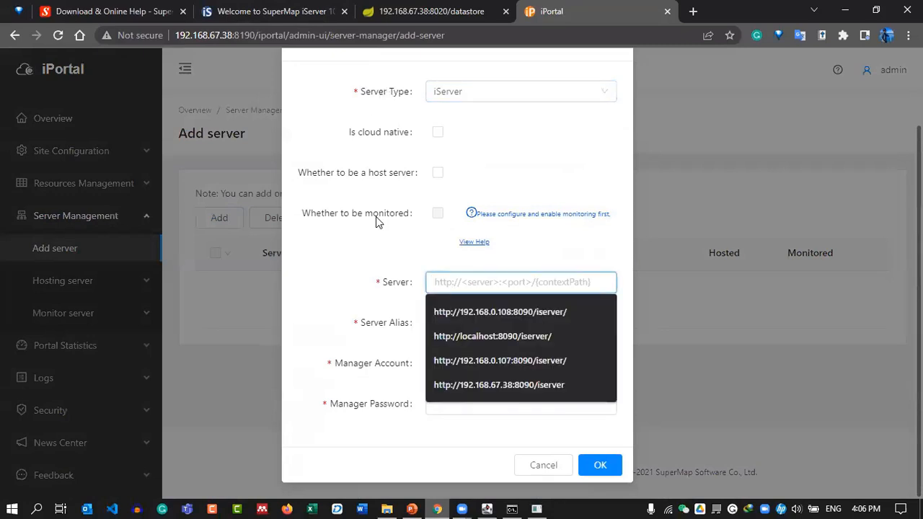
{"action": "left_click", "coordinate": [272, 6]}
{"action": "left_click", "coordinate": [285, 36]}
{"action": "left_click_drag", "start_coordinate": [301, 36], "coordinate": [44, 20]}
{"action": "key", "text": "ctrl+c"}
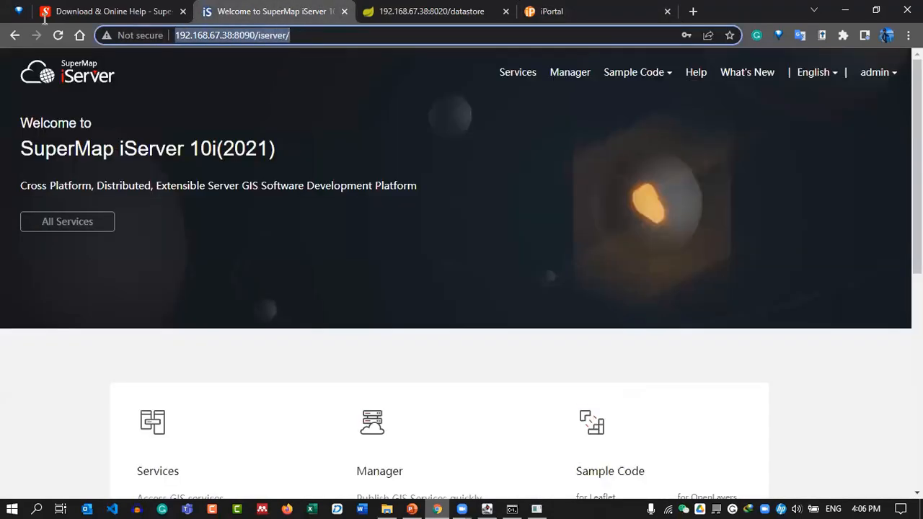
{"action": "left_click", "coordinate": [577, 11]}
{"action": "key", "text": "ctrl+v"}
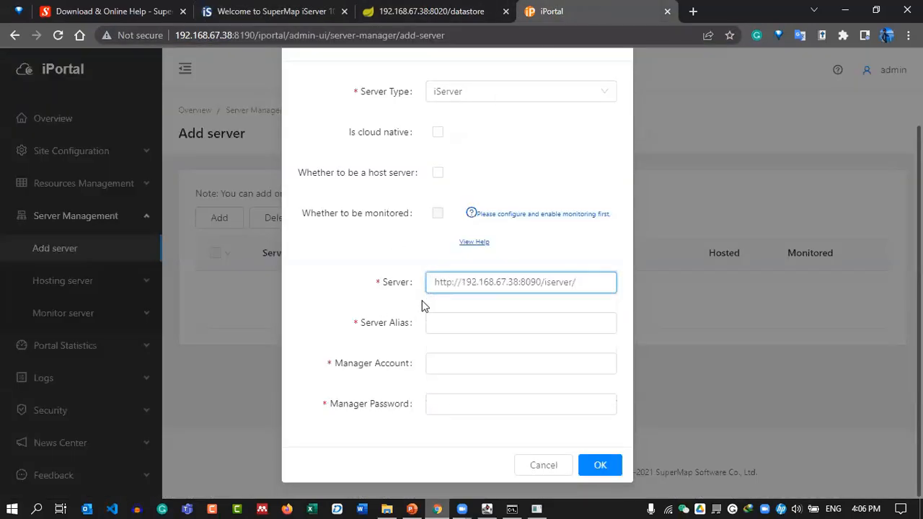
Enable host server, set alias 'Local iServer', enter account admin and its password, and submit.
{"action": "left_click", "coordinate": [437, 174]}
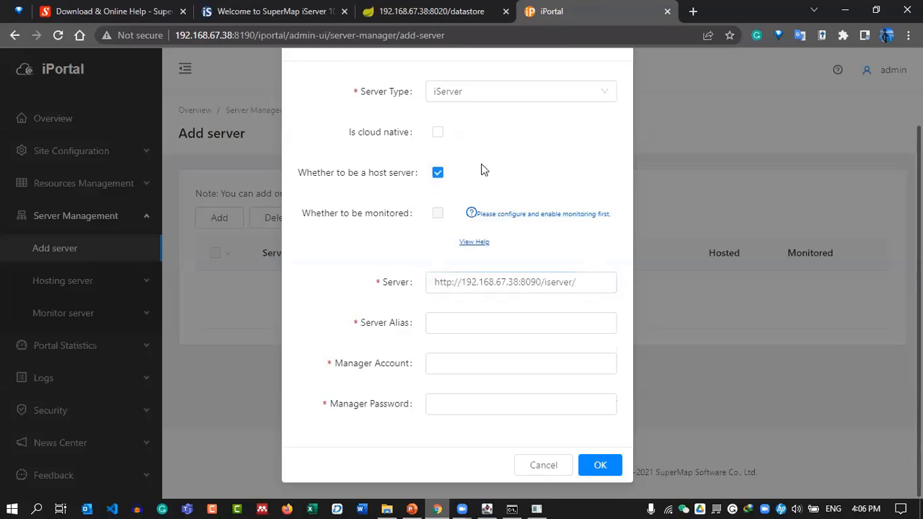
{"action": "left_click", "coordinate": [442, 325]}
{"action": "left_click", "coordinate": [463, 354]}
{"action": "left_click", "coordinate": [465, 365]}
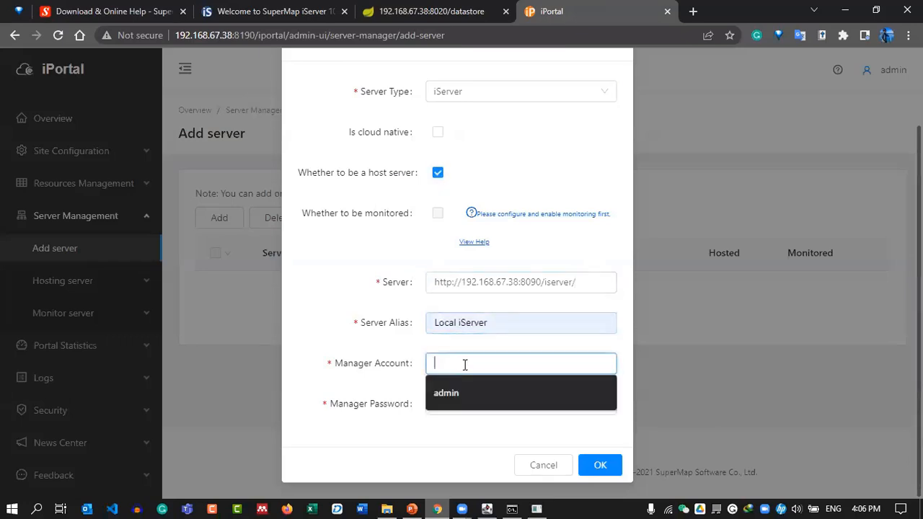
{"action": "type", "text": "admin"}
{"action": "key", "text": "Tab"}
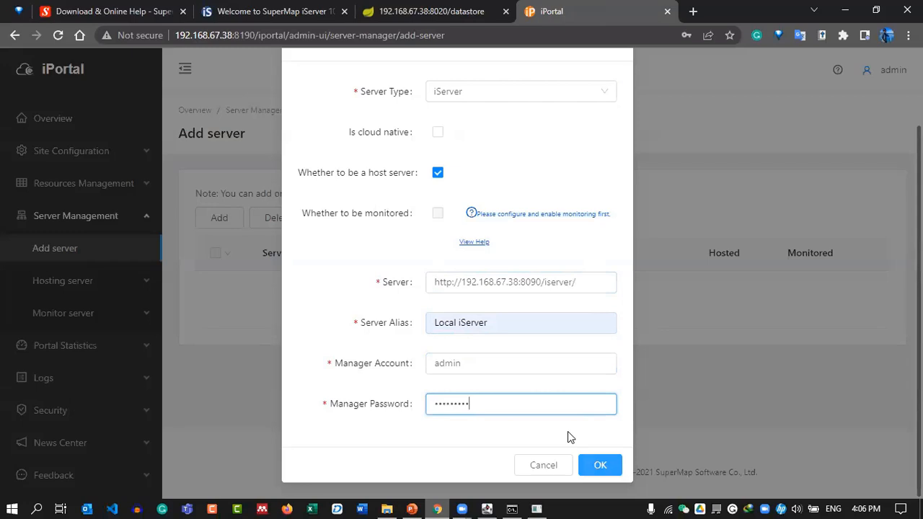
{"action": "key", "text": "Return"}
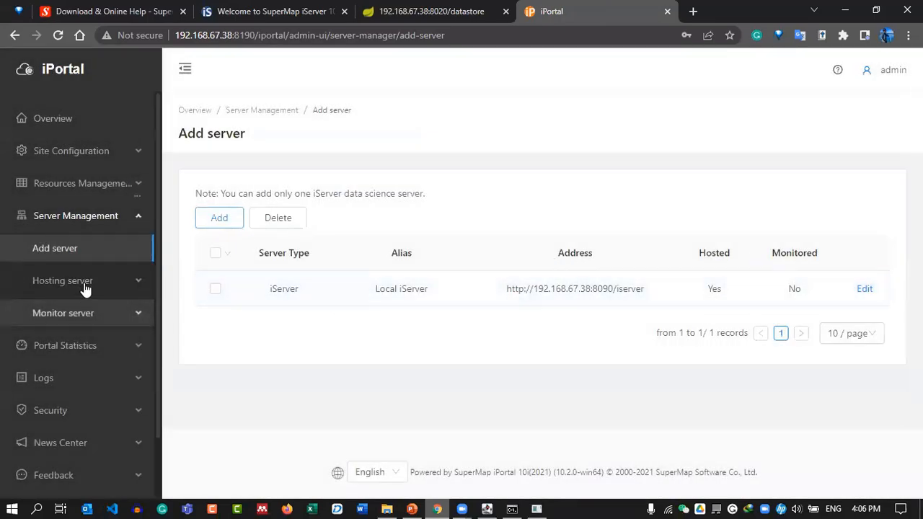
Paste the 8090 iServer address as Relationship Storage in Hosted Data Configuration.
{"action": "left_click", "coordinate": [126, 282]}
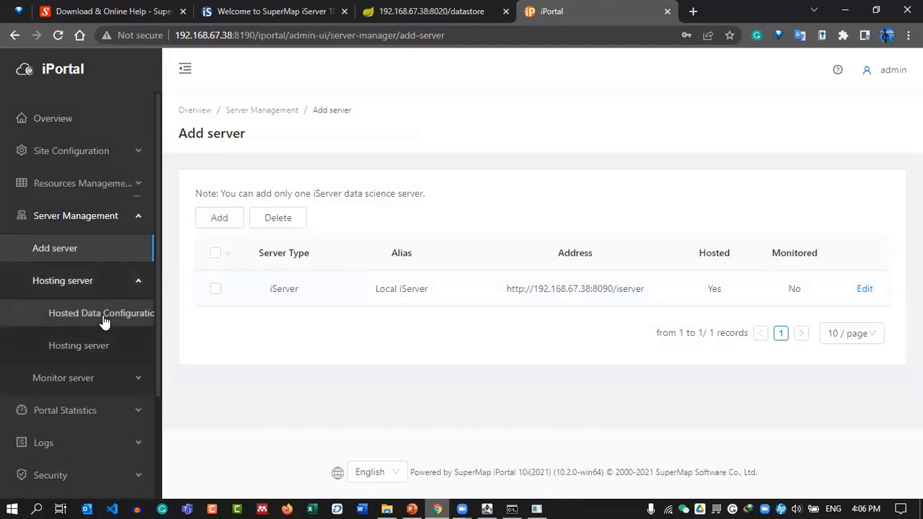
{"action": "left_click", "coordinate": [105, 317]}
{"action": "scroll", "coordinate": [447, 302], "scroll_direction": "down", "scroll_amount": 4}
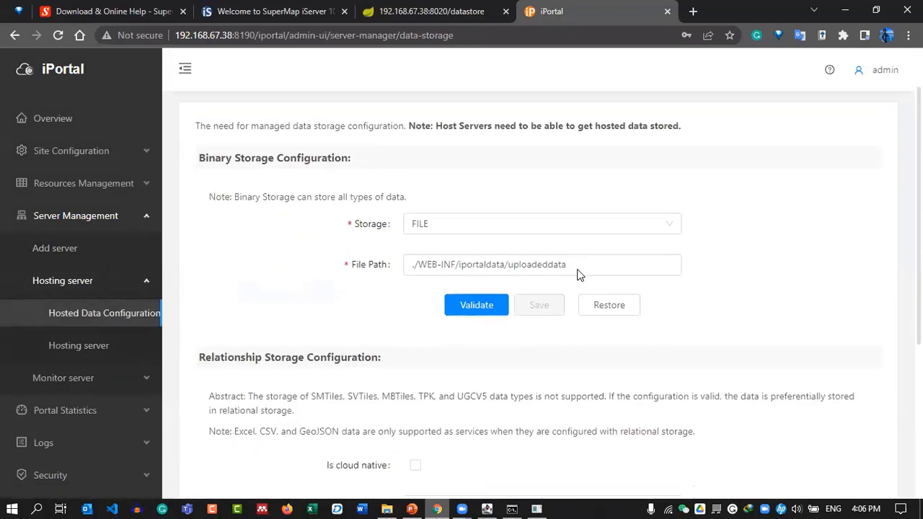
{"action": "scroll", "coordinate": [454, 260], "scroll_direction": "up", "scroll_amount": 2}
{"action": "scroll", "coordinate": [465, 291], "scroll_direction": "down", "scroll_amount": 3}
{"action": "left_click", "coordinate": [455, 246]}
{"action": "key", "text": "ctrl+v"}
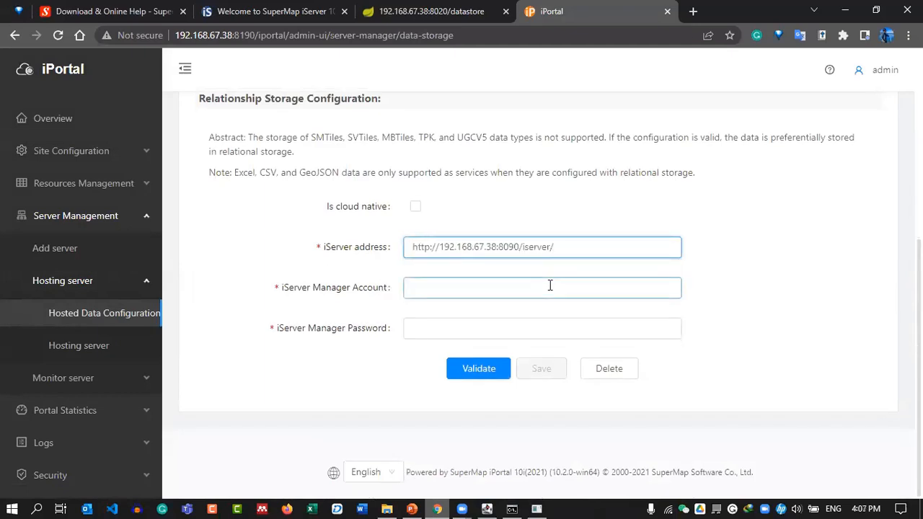
Enter the admin account and password, validate the relationship storage, and save it.
{"action": "left_click", "coordinate": [426, 289]}
{"action": "left_click", "coordinate": [425, 317]}
{"action": "left_click", "coordinate": [428, 325]}
{"action": "type", "text": "admin"}
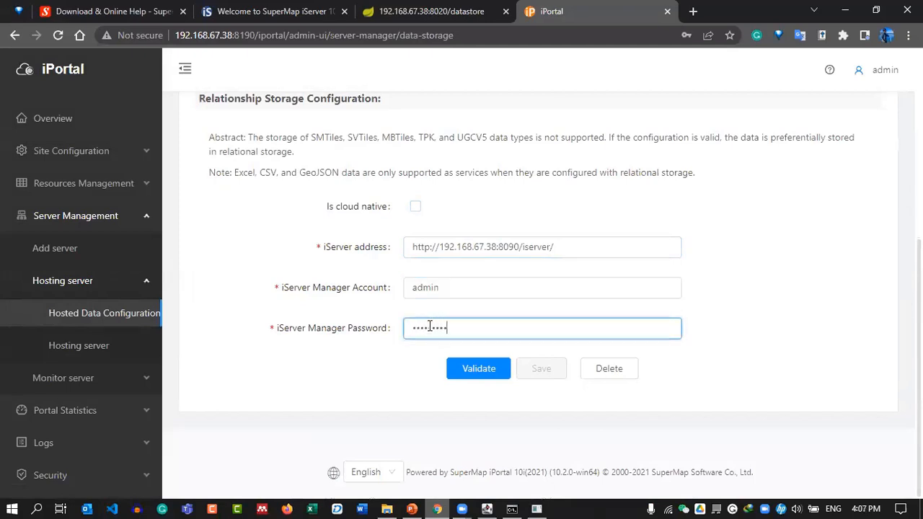
{"action": "left_click", "coordinate": [468, 373]}
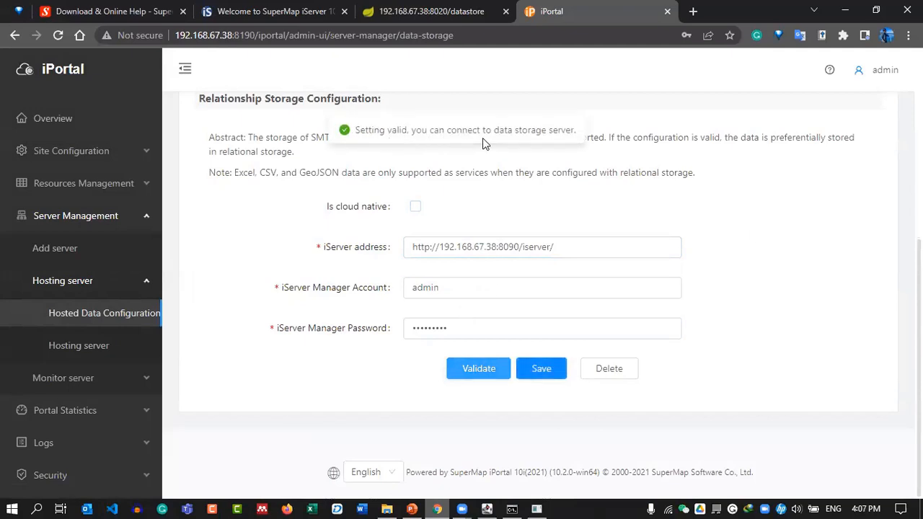
{"action": "scroll", "coordinate": [821, 296], "scroll_direction": "up", "scroll_amount": 4}
{"action": "scroll", "coordinate": [821, 295], "scroll_direction": "down", "scroll_amount": 4}
{"action": "left_click", "coordinate": [541, 371]}
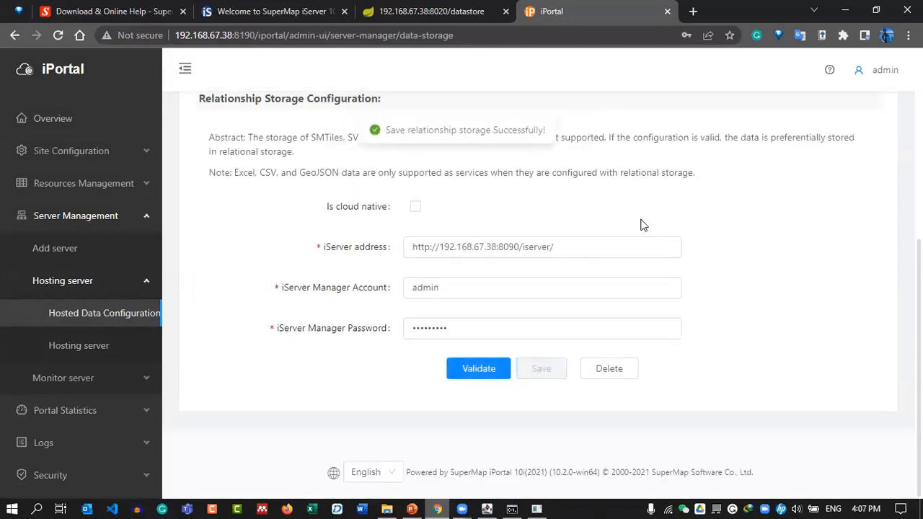
{"action": "scroll", "coordinate": [714, 255], "scroll_direction": "up", "scroll_amount": 4}
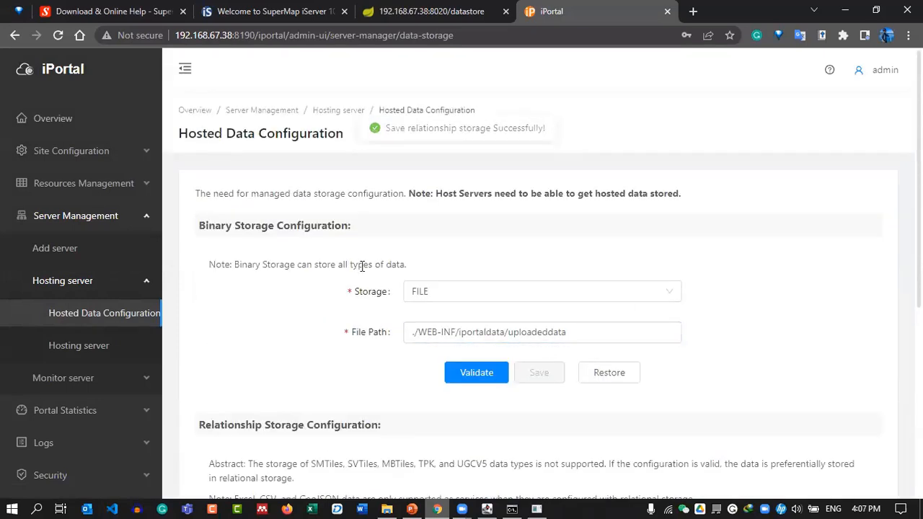
Open the Site customization page under Site Configuration.
{"action": "left_click", "coordinate": [107, 155]}
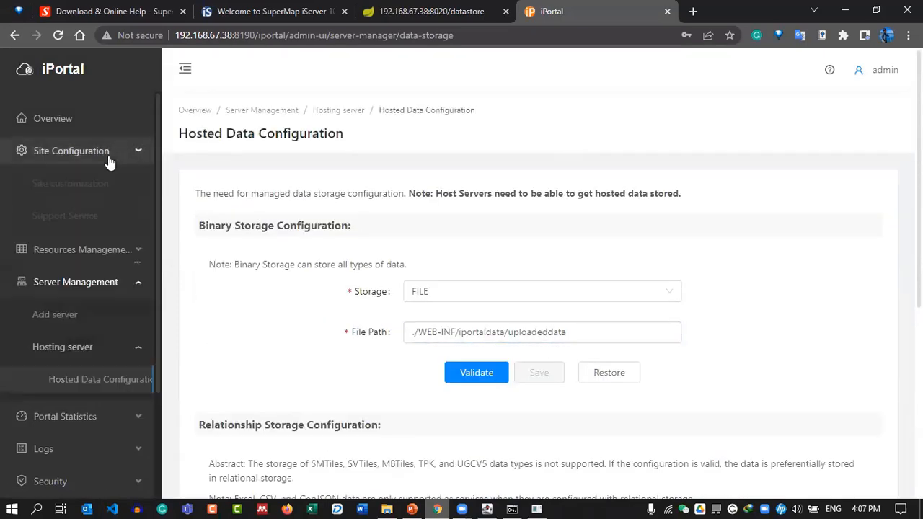
{"action": "left_click", "coordinate": [88, 194]}
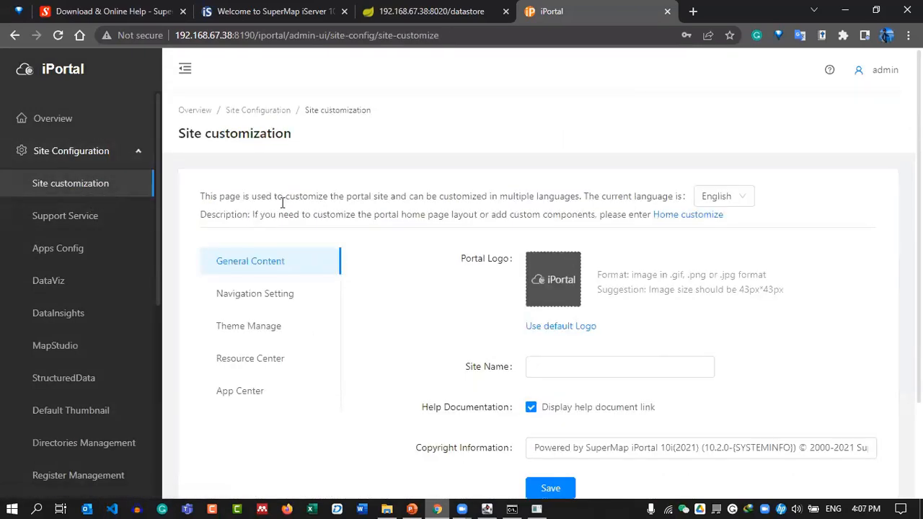
{"action": "scroll", "coordinate": [406, 280], "scroll_direction": "down", "scroll_amount": 2}
{"action": "scroll", "coordinate": [406, 280], "scroll_direction": "up", "scroll_amount": 2}
{"action": "scroll", "coordinate": [439, 278], "scroll_direction": "down", "scroll_amount": 1}
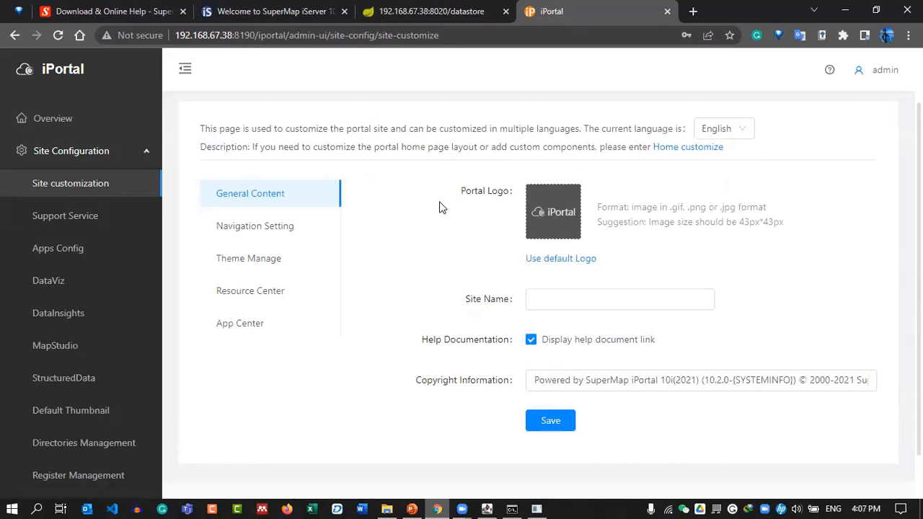
{"action": "left_click", "coordinate": [413, 8]}
{"action": "left_click", "coordinate": [601, 6]}
Load the portal home page at 192.168.67.38:8190 in a new tab, then return to admin.
{"action": "left_click", "coordinate": [692, 10]}
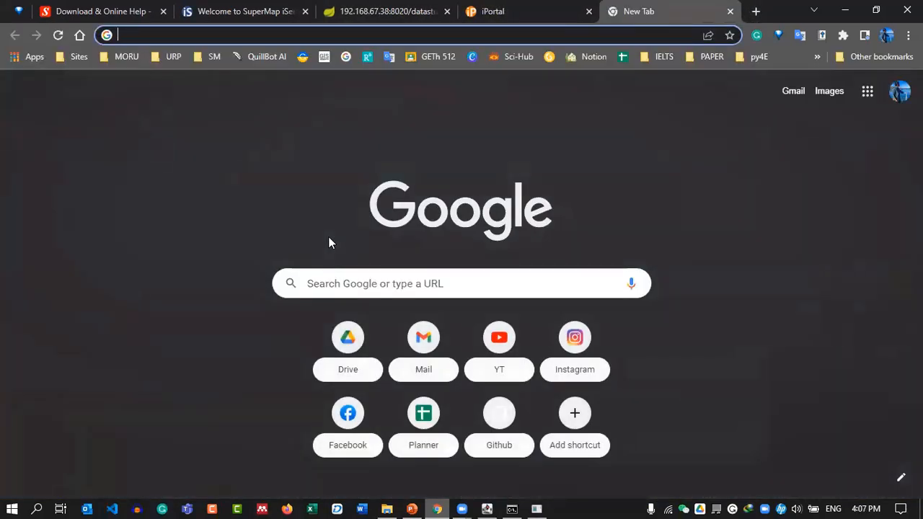
{"action": "type", "text": "19"}
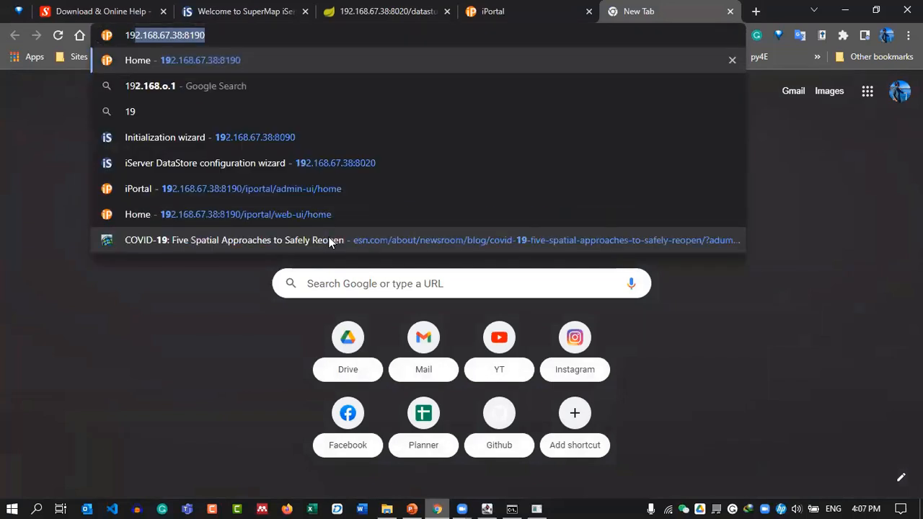
{"action": "key", "text": "Return"}
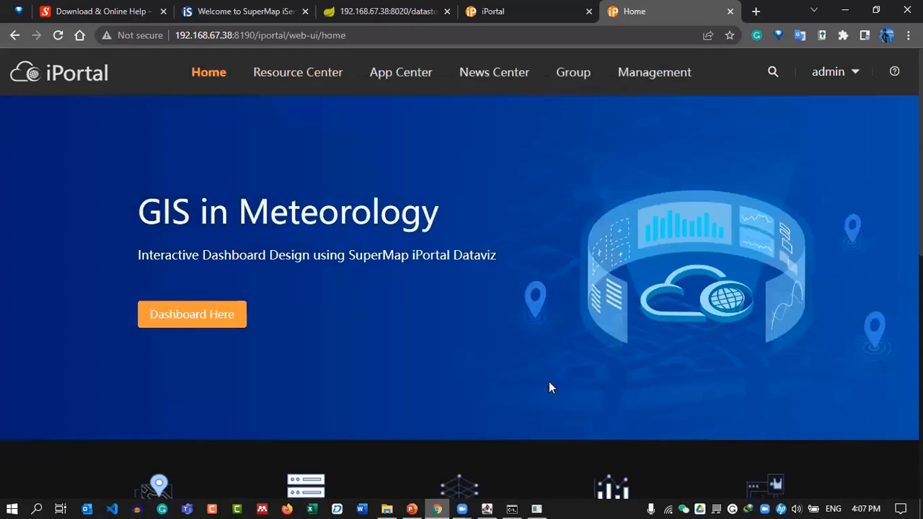
{"action": "scroll", "coordinate": [577, 368], "scroll_direction": "down", "scroll_amount": 4}
{"action": "scroll", "coordinate": [652, 332], "scroll_direction": "down", "scroll_amount": 3}
{"action": "scroll", "coordinate": [513, 372], "scroll_direction": "down", "scroll_amount": 1}
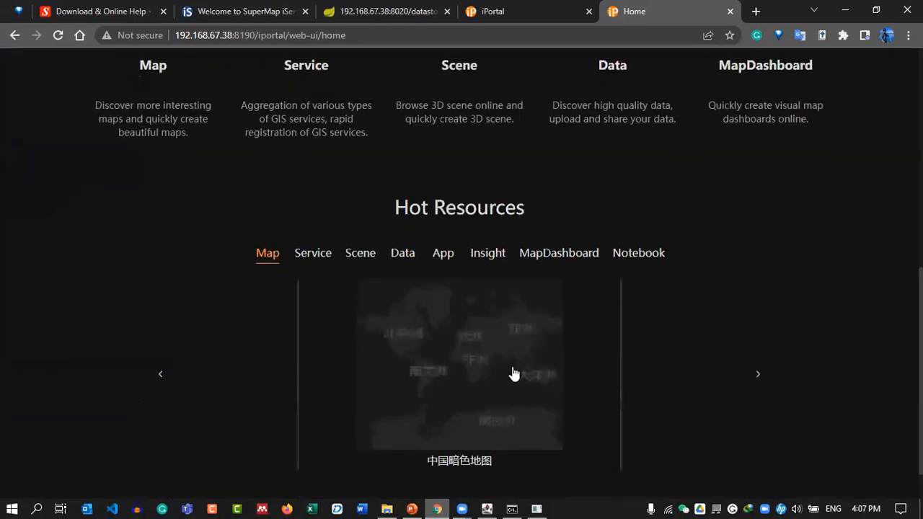
{"action": "scroll", "coordinate": [403, 305], "scroll_direction": "up", "scroll_amount": 8}
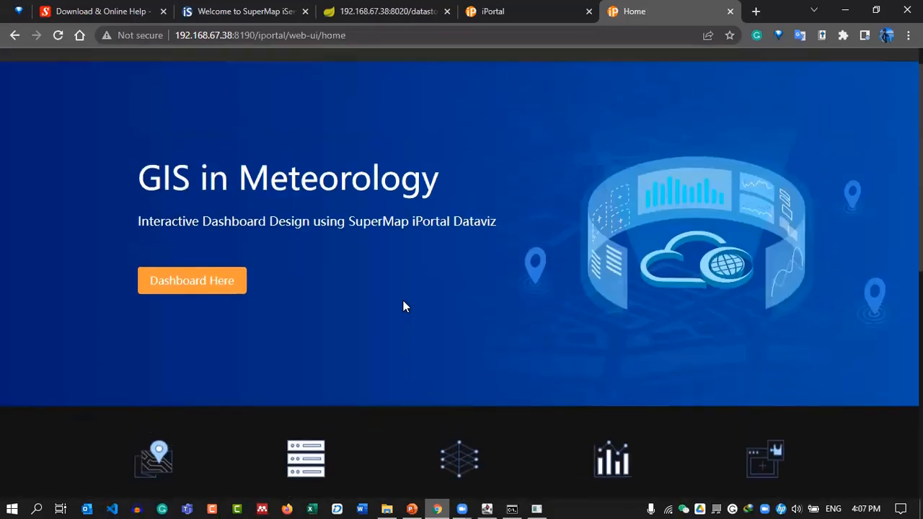
{"action": "left_click", "coordinate": [493, 10]}
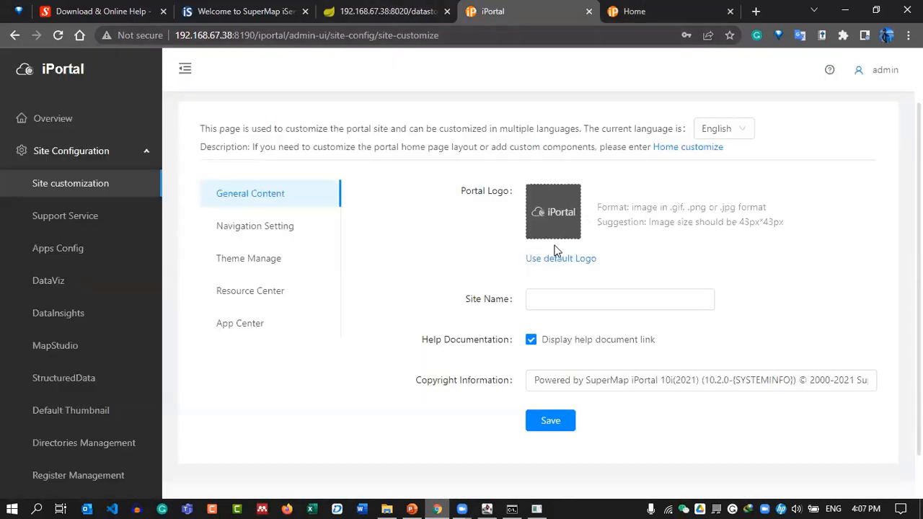
Preview LOGO.png from SMC_22\IMAGE in Photos, close it, and minimize Explorer.
{"action": "left_click", "coordinate": [386, 509]}
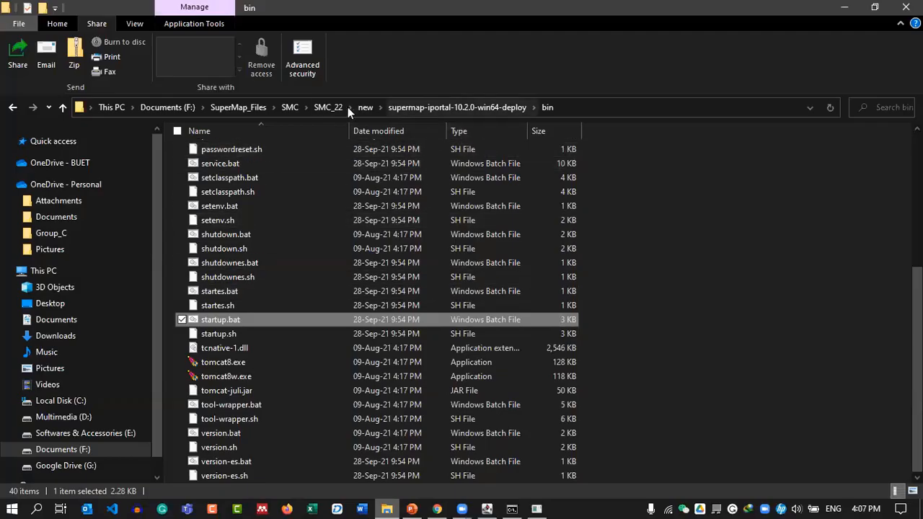
{"action": "left_click", "coordinate": [315, 106]}
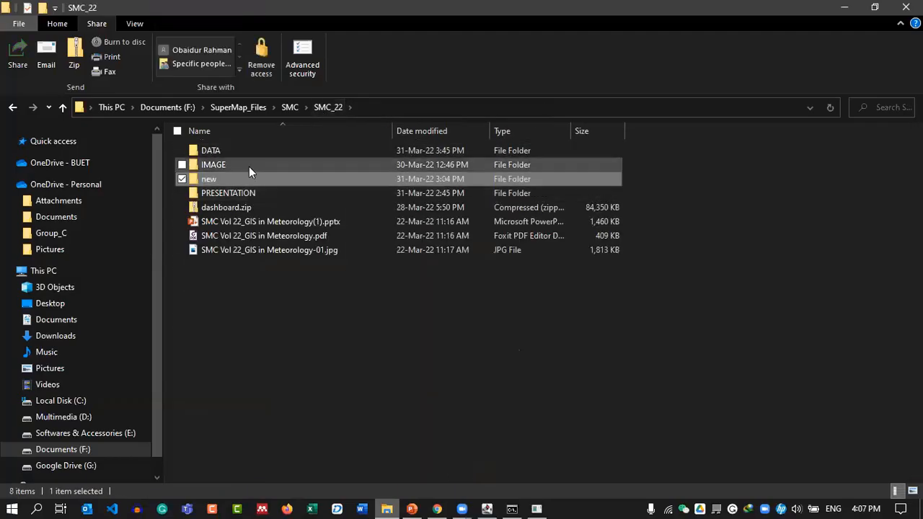
{"action": "double_click", "coordinate": [241, 162]}
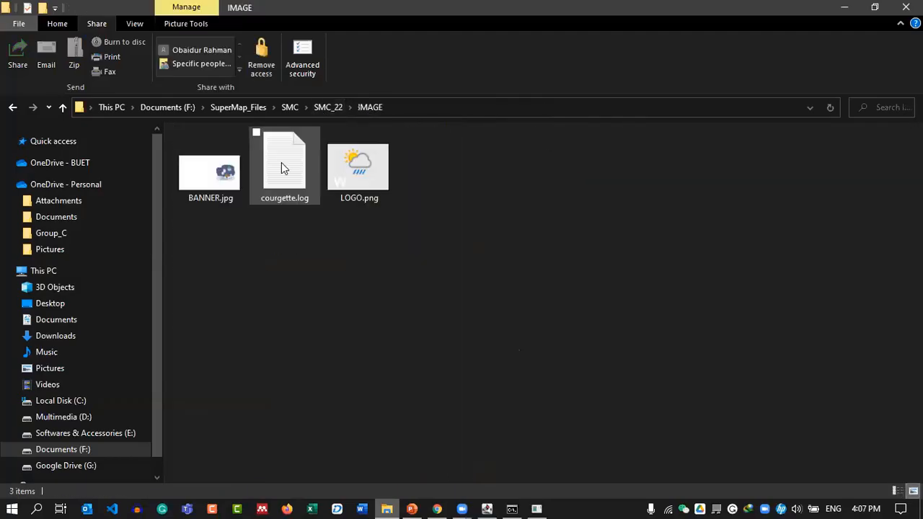
{"action": "left_click", "coordinate": [231, 194]}
{"action": "left_click", "coordinate": [374, 184]}
{"action": "double_click", "coordinate": [367, 178]}
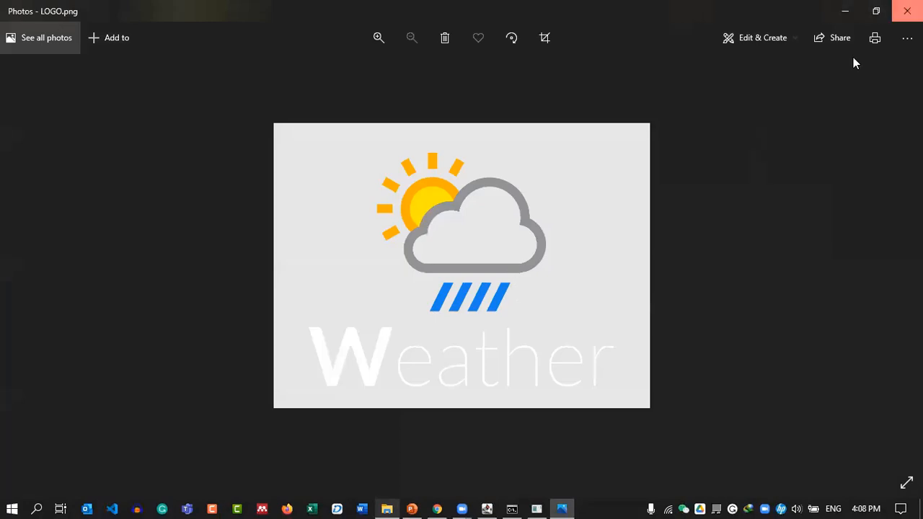
{"action": "left_click", "coordinate": [906, 11]}
{"action": "left_click", "coordinate": [844, 7]}
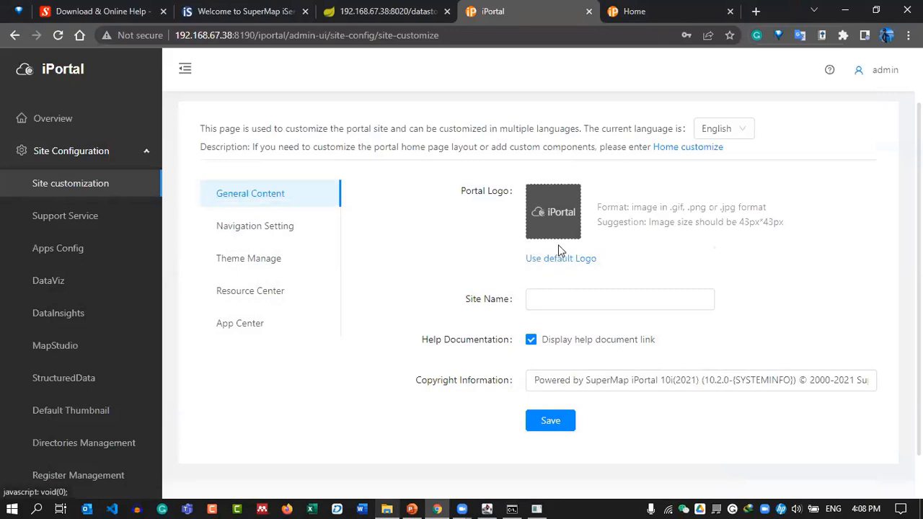
Replace the portal logo with IMAGE\LOGO.png and save.
{"action": "left_click", "coordinate": [552, 215]}
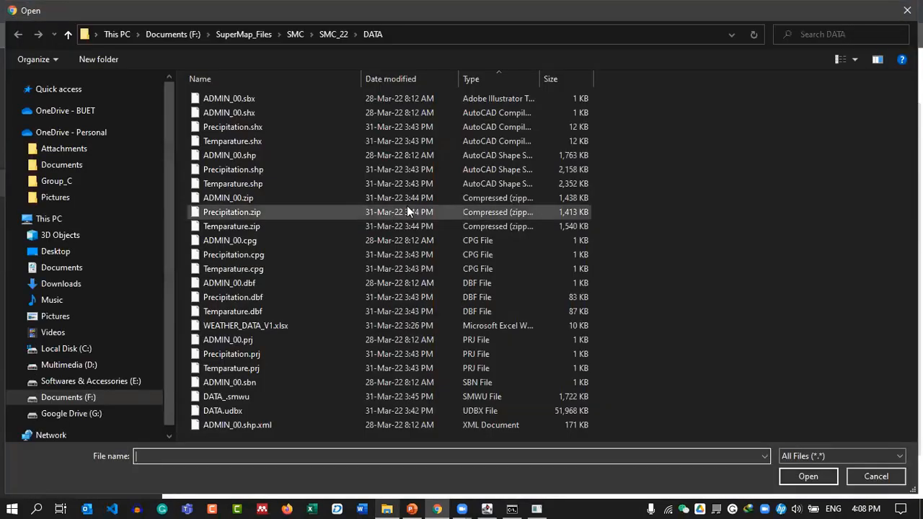
{"action": "left_click", "coordinate": [320, 35]}
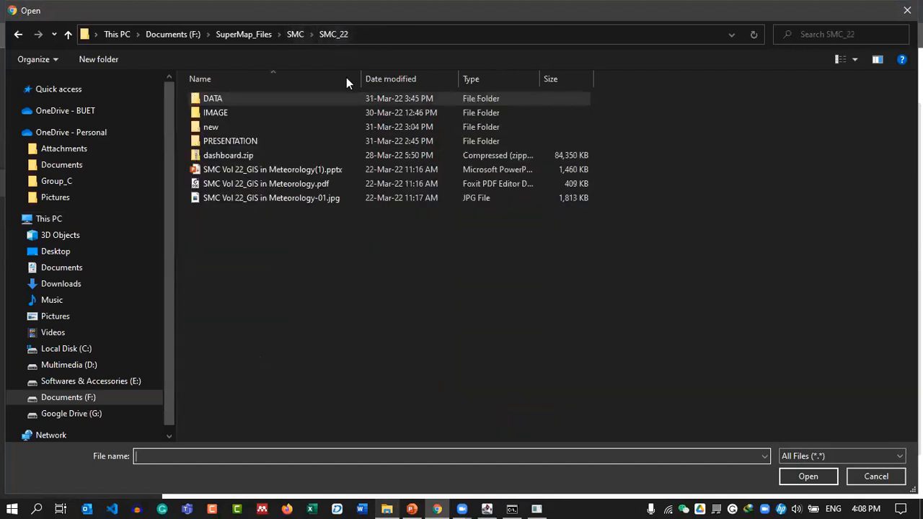
{"action": "double_click", "coordinate": [267, 112]}
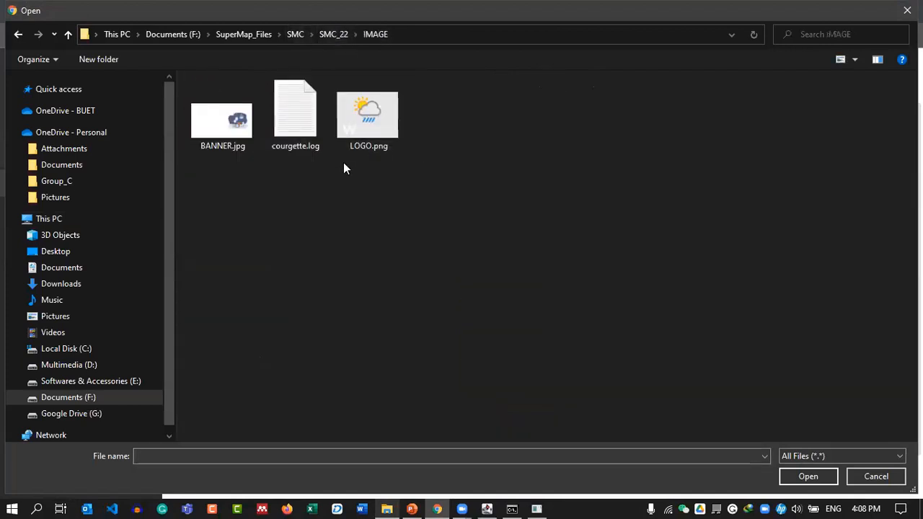
{"action": "double_click", "coordinate": [388, 128]}
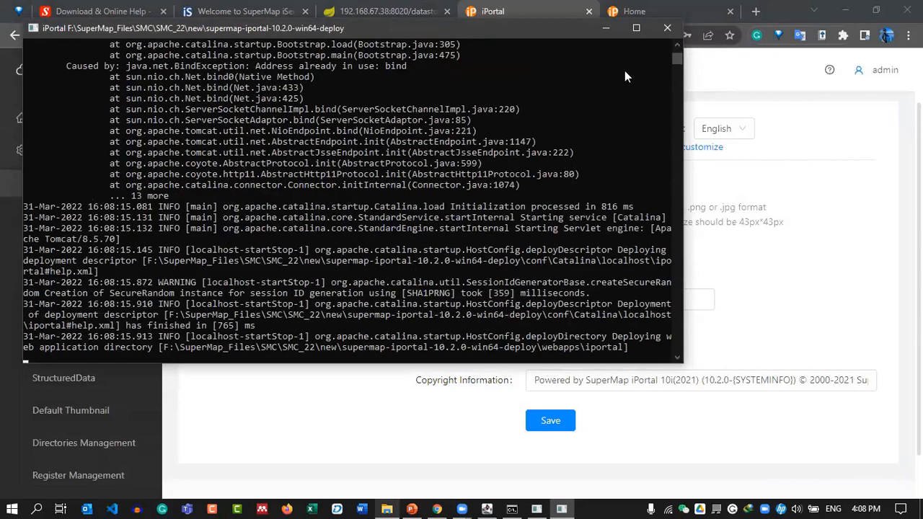
{"action": "left_click_drag", "start_coordinate": [530, 26], "coordinate": [544, 46]}
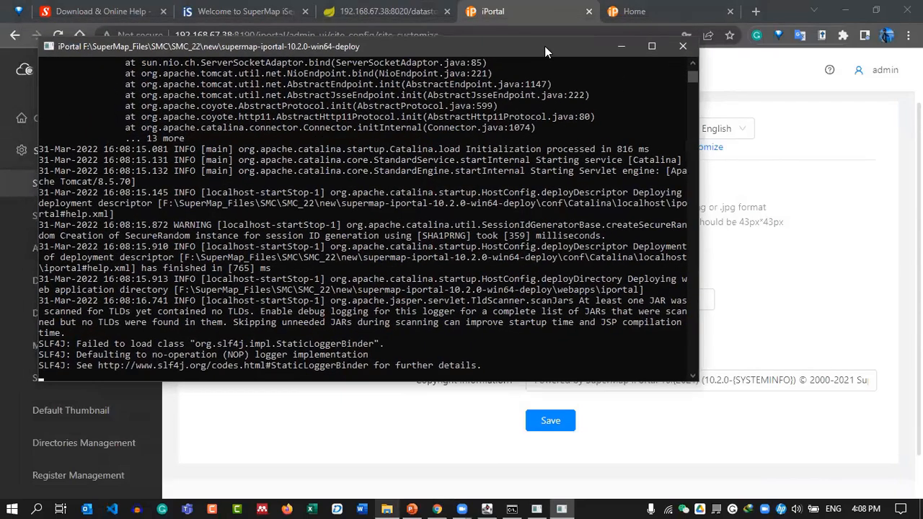
{"action": "left_click", "coordinate": [682, 46]}
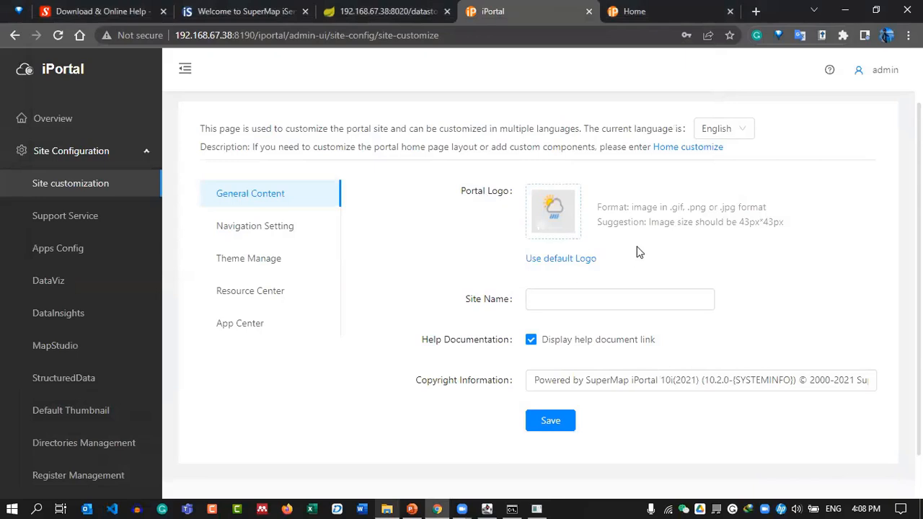
{"action": "scroll", "coordinate": [637, 251], "scroll_direction": "down", "scroll_amount": 1}
{"action": "left_click", "coordinate": [549, 369]}
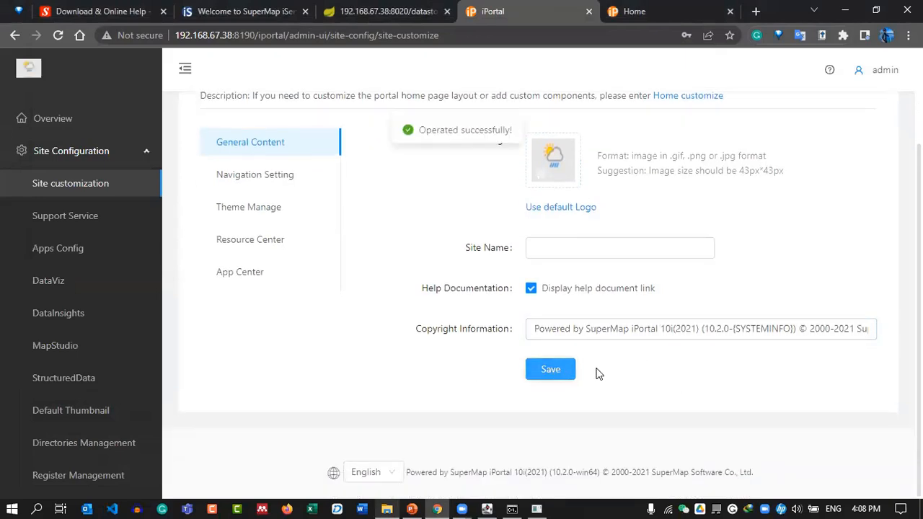
Make Blue Theme the default site theme in Theme Manage.
{"action": "left_click", "coordinate": [243, 209]}
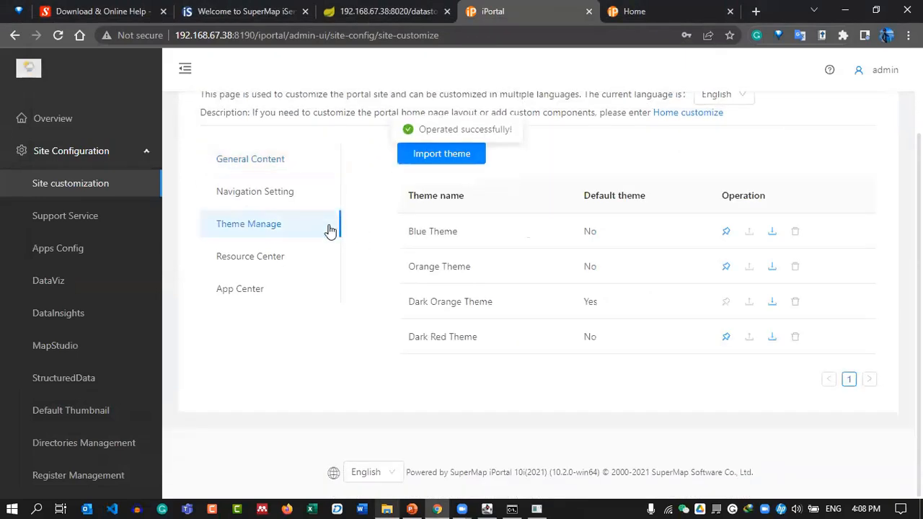
{"action": "left_click", "coordinate": [725, 233]}
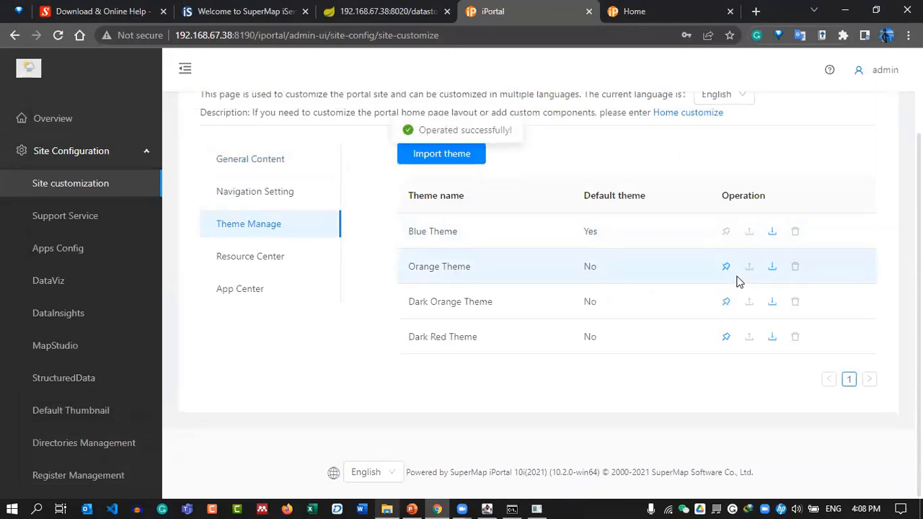
{"action": "left_click", "coordinate": [725, 267]}
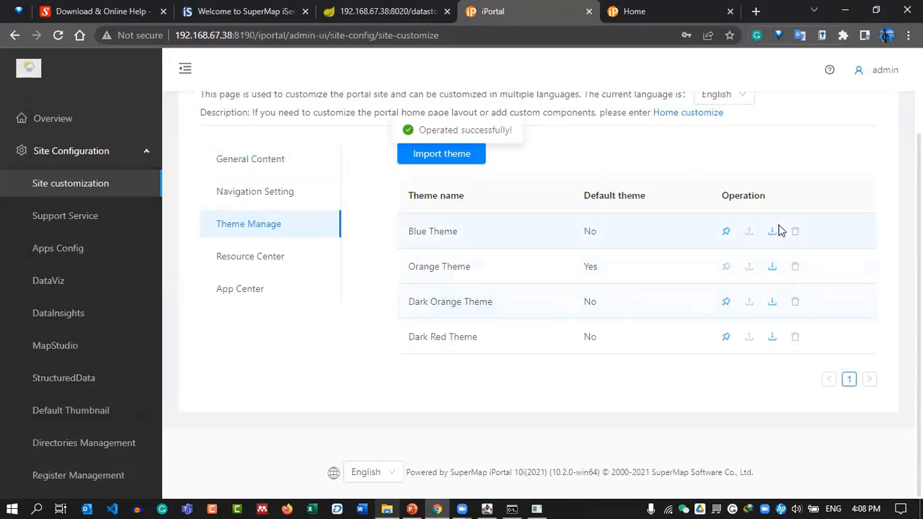
{"action": "left_click", "coordinate": [726, 301]}
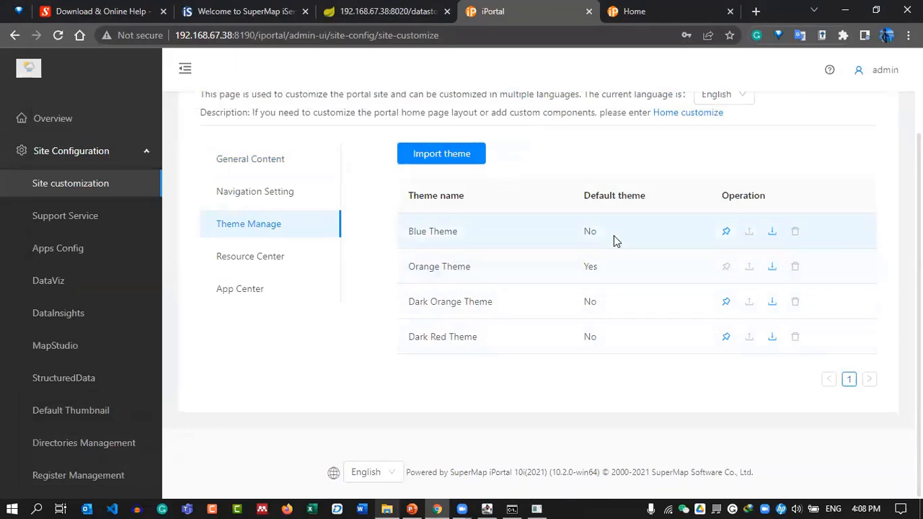
{"action": "left_click", "coordinate": [724, 234]}
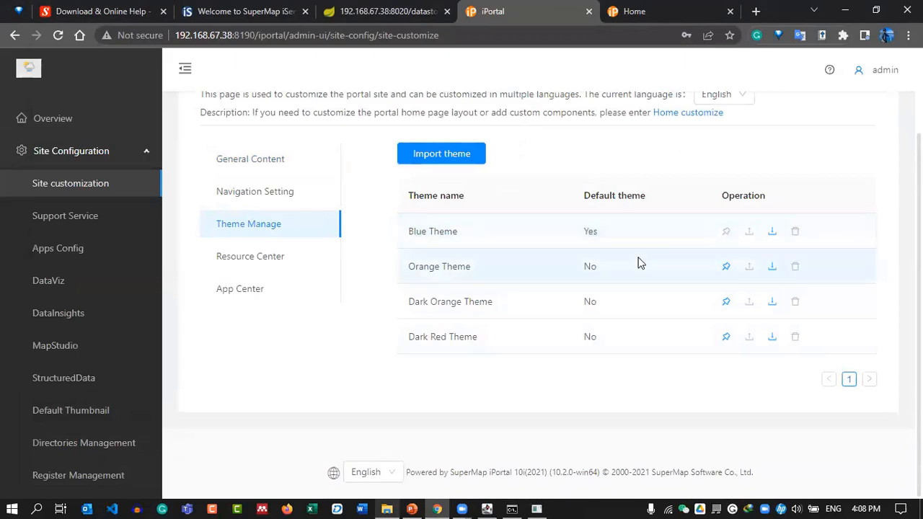
{"action": "scroll", "coordinate": [667, 255], "scroll_direction": "up", "scroll_amount": 3}
{"action": "scroll", "coordinate": [667, 253], "scroll_direction": "down", "scroll_amount": 3}
Open the Resource Center display settings and glance at the portal home page.
{"action": "left_click", "coordinate": [244, 258]}
{"action": "scroll", "coordinate": [568, 300], "scroll_direction": "down", "scroll_amount": 2}
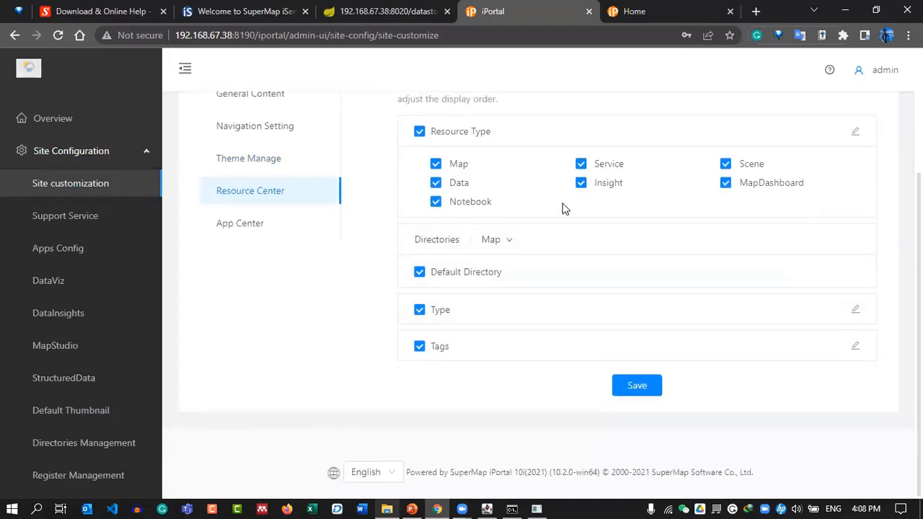
{"action": "left_click", "coordinate": [638, 8]}
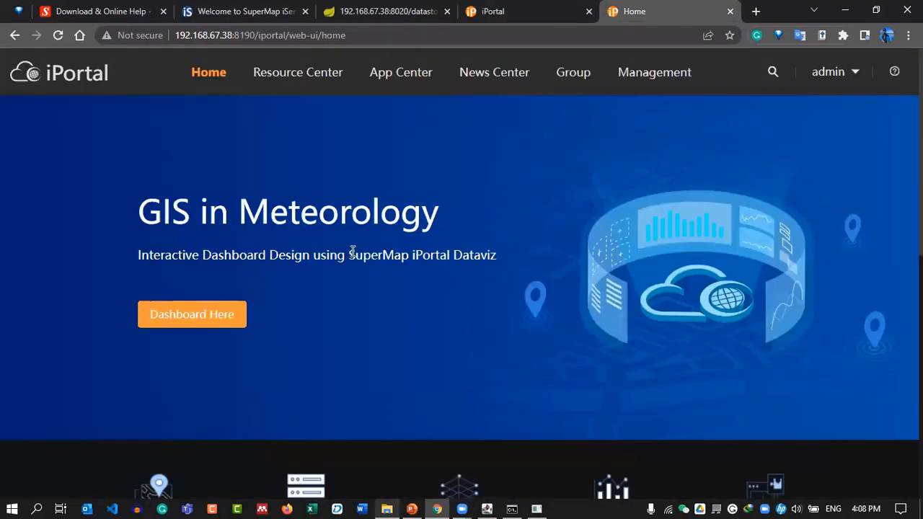
{"action": "scroll", "coordinate": [352, 251], "scroll_direction": "down", "scroll_amount": 3}
{"action": "scroll", "coordinate": [443, 240], "scroll_direction": "up", "scroll_amount": 3}
{"action": "mouse_move", "coordinate": [323, 79]}
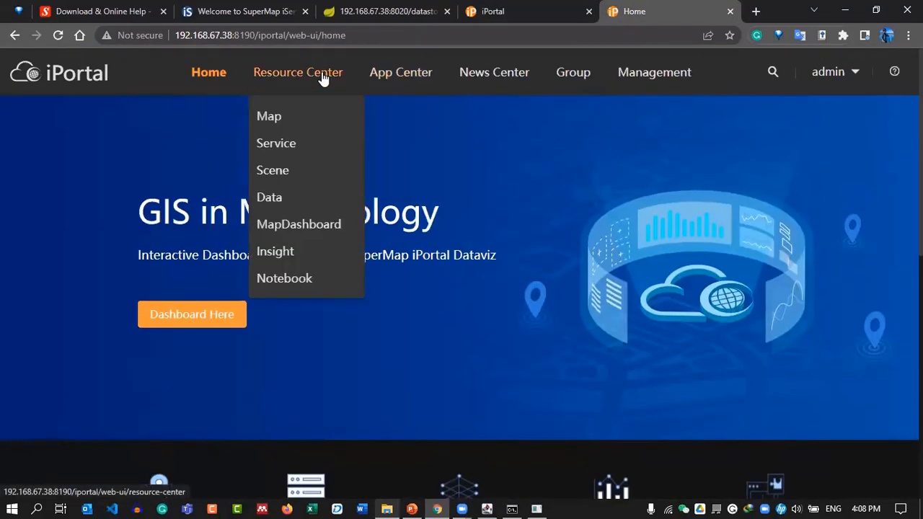
{"action": "left_click", "coordinate": [516, 9]}
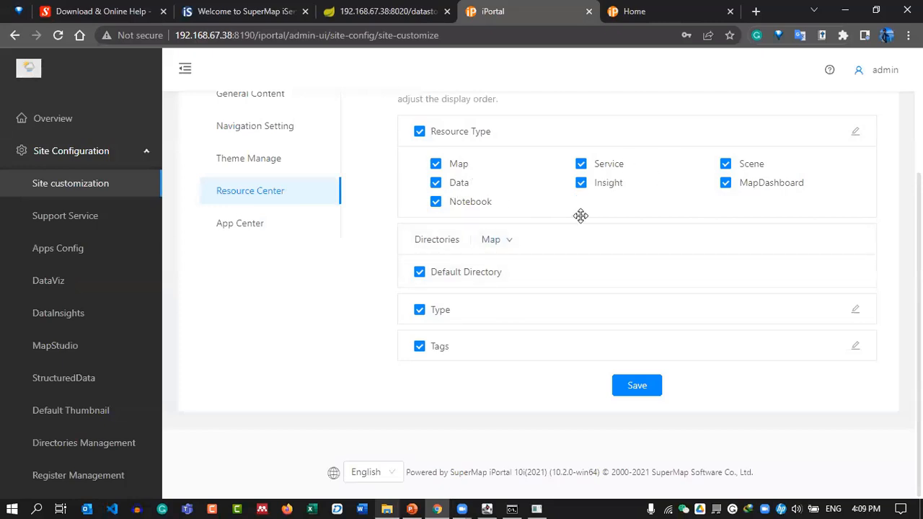
Save the App Center filter settings and reload the portal home page.
{"action": "left_click", "coordinate": [247, 224]}
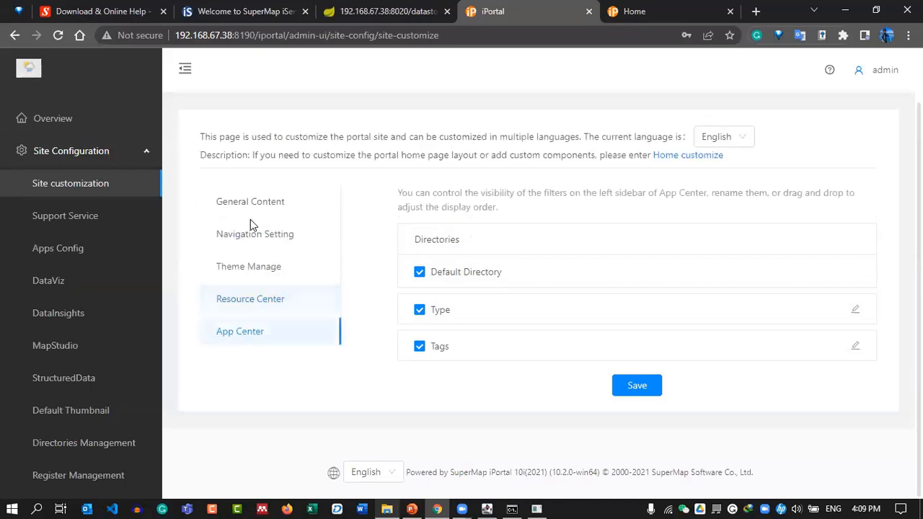
{"action": "scroll", "coordinate": [547, 296], "scroll_direction": "up", "scroll_amount": 1}
{"action": "scroll", "coordinate": [547, 296], "scroll_direction": "down", "scroll_amount": 1}
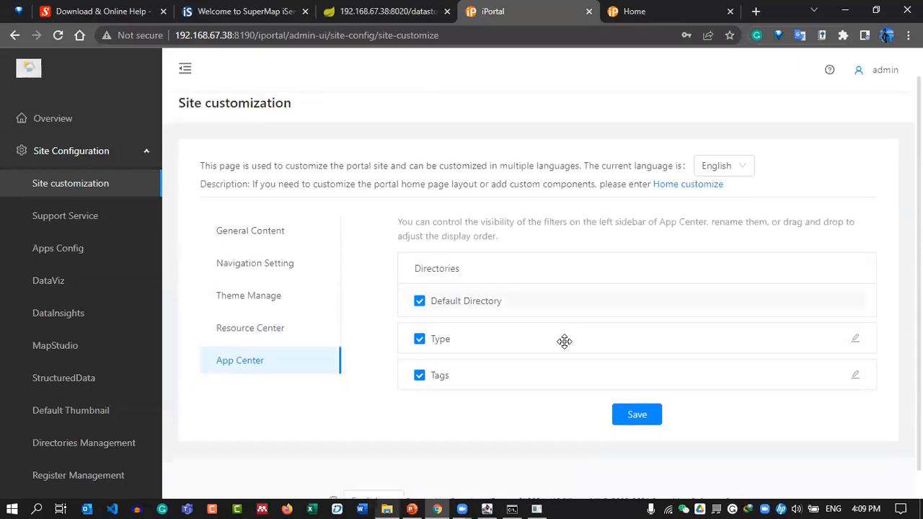
{"action": "left_click", "coordinate": [631, 387]}
{"action": "scroll", "coordinate": [570, 216], "scroll_direction": "up", "scroll_amount": 1}
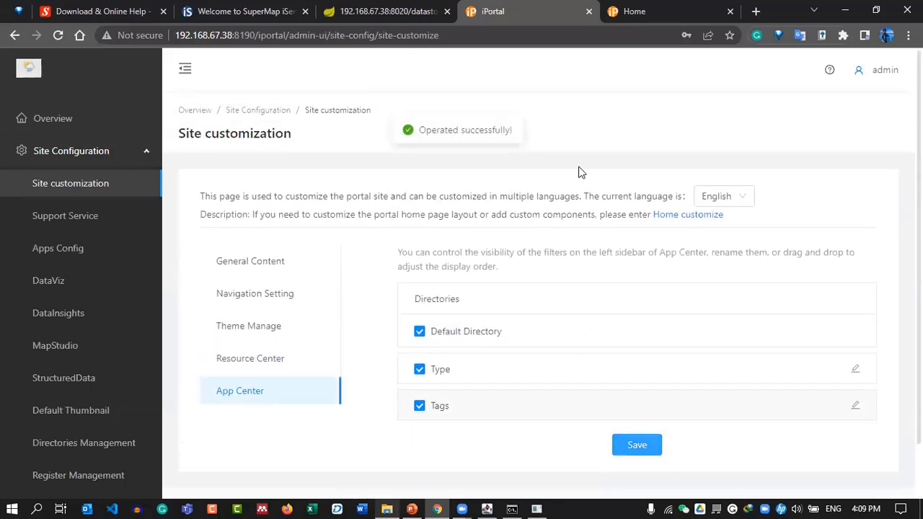
{"action": "left_click", "coordinate": [648, 11]}
{"action": "left_click", "coordinate": [59, 35]}
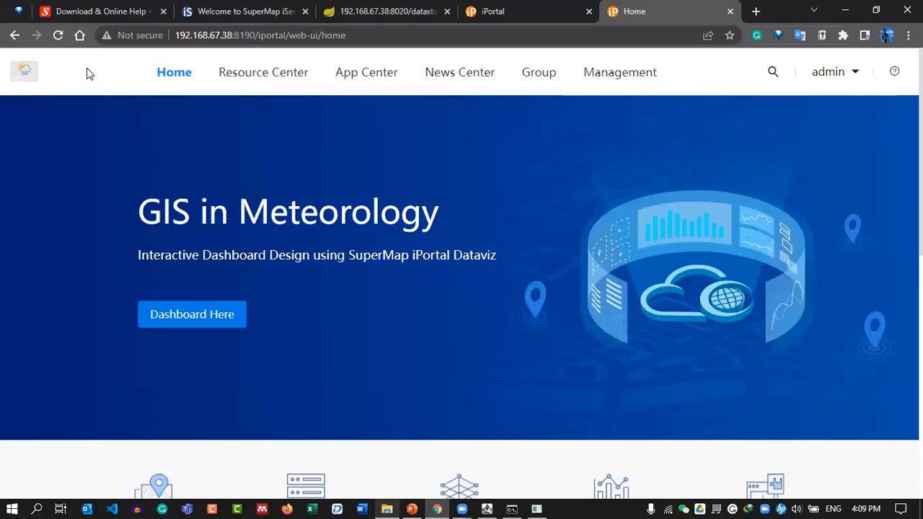
Set the site name to 'GIS in Meteorology', correcting the spelling, and save.
{"action": "left_click", "coordinate": [491, 8]}
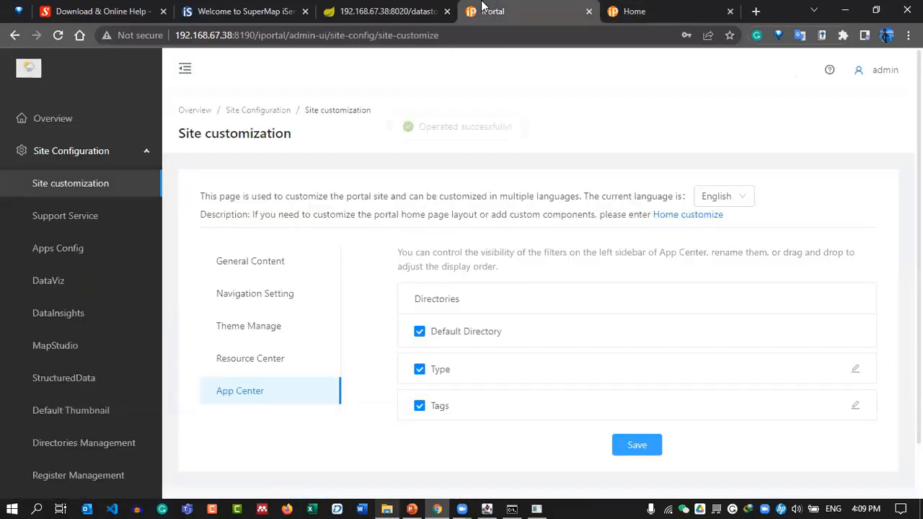
{"action": "left_click", "coordinate": [268, 261]}
{"action": "scroll", "coordinate": [569, 295], "scroll_direction": "down", "scroll_amount": 2}
{"action": "left_click", "coordinate": [540, 250]}
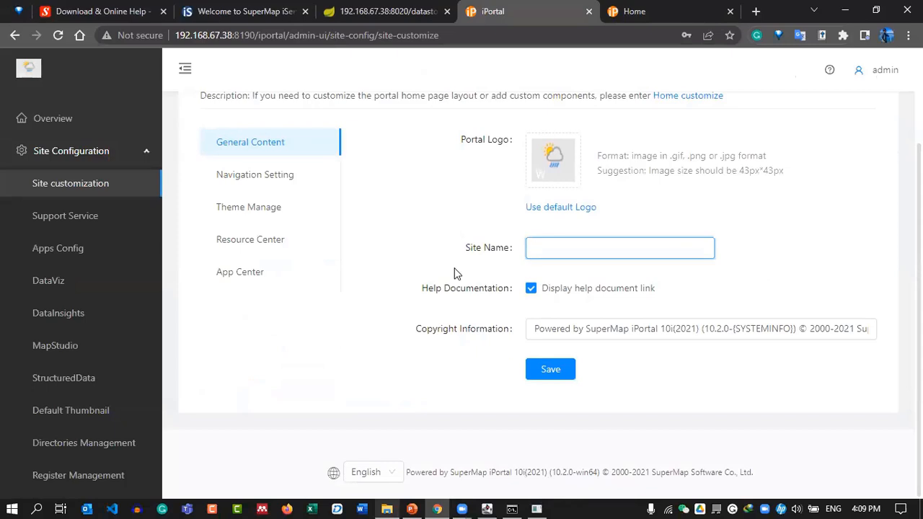
{"action": "type", "text": "GIS in Meterology"}
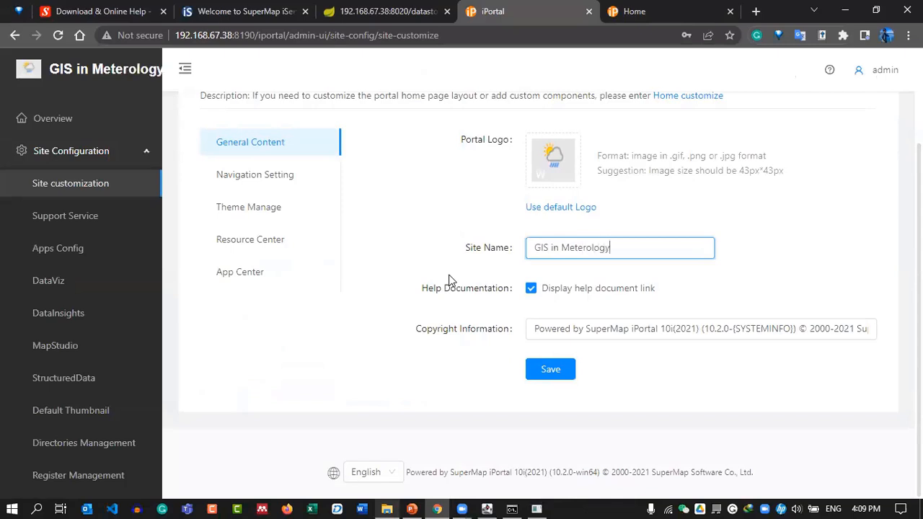
{"action": "double_click", "coordinate": [576, 248]}
{"action": "right_click", "coordinate": [583, 249]}
{"action": "left_click", "coordinate": [622, 261]}
{"action": "left_click", "coordinate": [551, 369]}
Reload the home page to confirm the new name, then return to the admin settings.
{"action": "left_click", "coordinate": [649, 11]}
{"action": "left_click", "coordinate": [58, 35]}
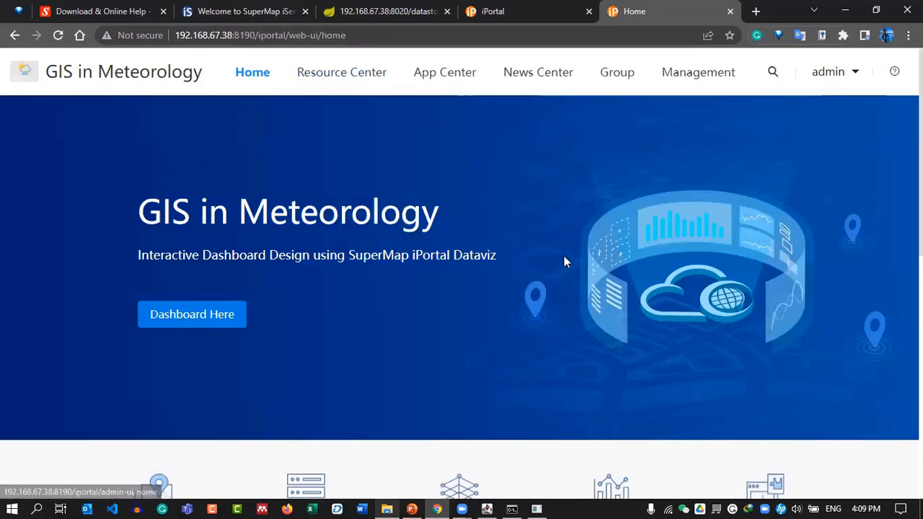
{"action": "scroll", "coordinate": [598, 266], "scroll_direction": "down", "scroll_amount": 6}
{"action": "scroll", "coordinate": [810, 354], "scroll_direction": "up", "scroll_amount": 6}
{"action": "scroll", "coordinate": [665, 311], "scroll_direction": "down", "scroll_amount": 6}
{"action": "scroll", "coordinate": [786, 350], "scroll_direction": "up", "scroll_amount": 6}
{"action": "left_click", "coordinate": [542, 9]}
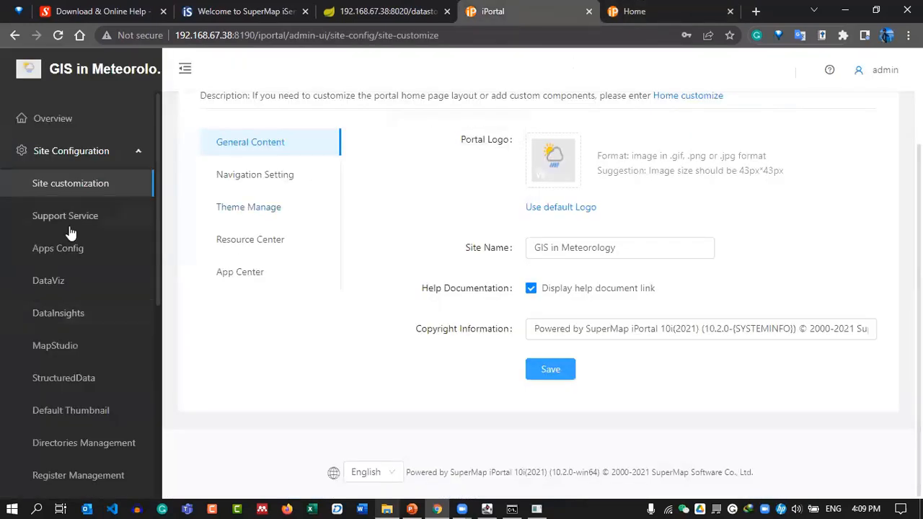
Add OpenStreetMap as an internet basemap in the DataViz settings.
{"action": "left_click", "coordinate": [50, 281]}
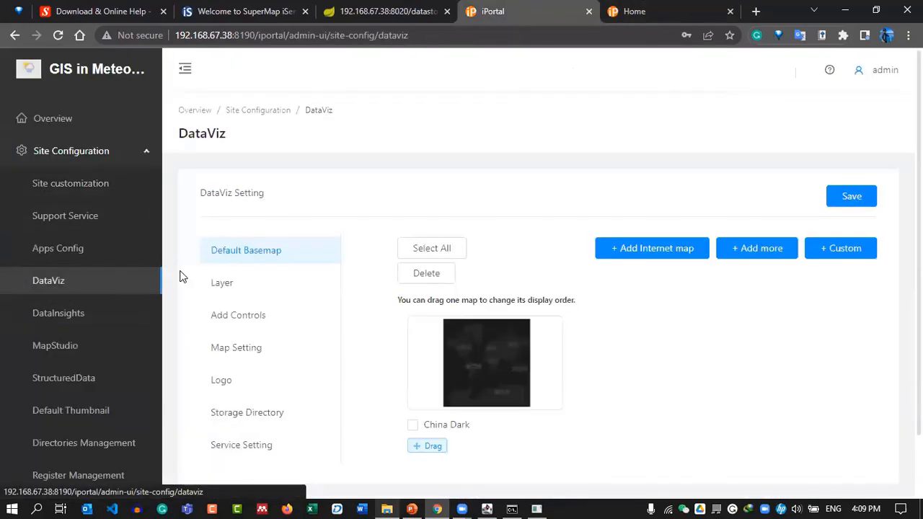
{"action": "scroll", "coordinate": [77, 283], "scroll_direction": "down", "scroll_amount": 2}
{"action": "scroll", "coordinate": [108, 202], "scroll_direction": "up", "scroll_amount": 2}
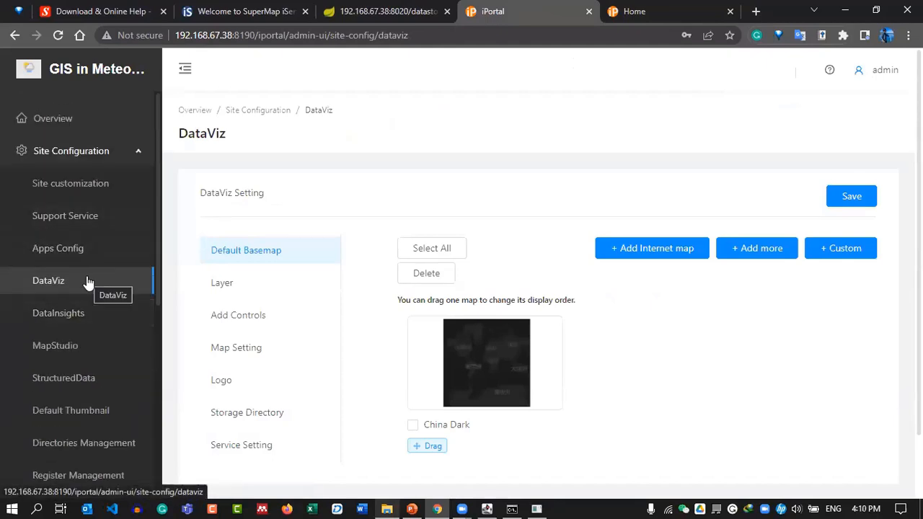
{"action": "scroll", "coordinate": [782, 387], "scroll_direction": "down", "scroll_amount": 2}
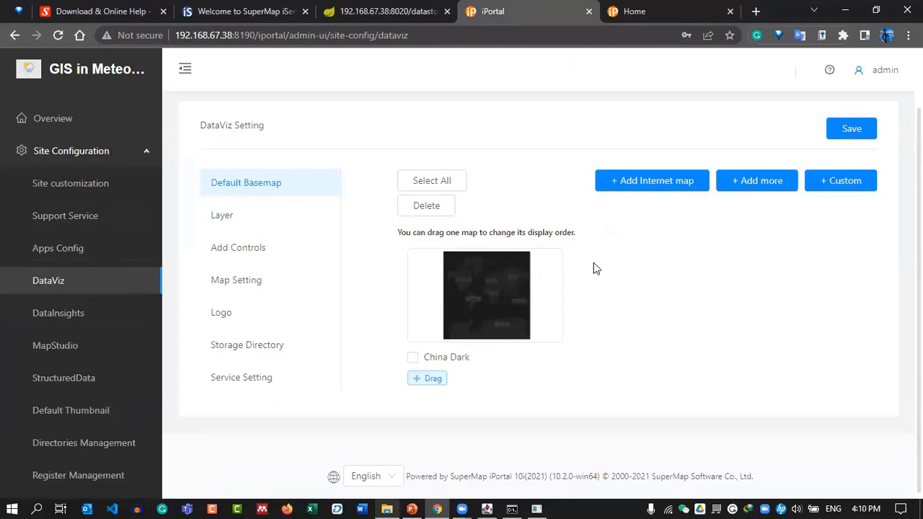
{"action": "left_click", "coordinate": [664, 181]}
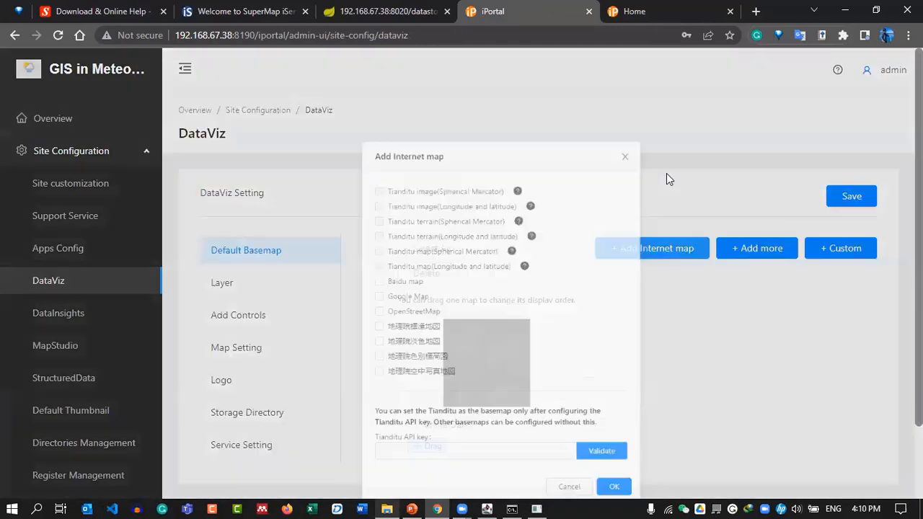
{"action": "left_click", "coordinate": [304, 312]}
{"action": "left_click", "coordinate": [303, 331]}
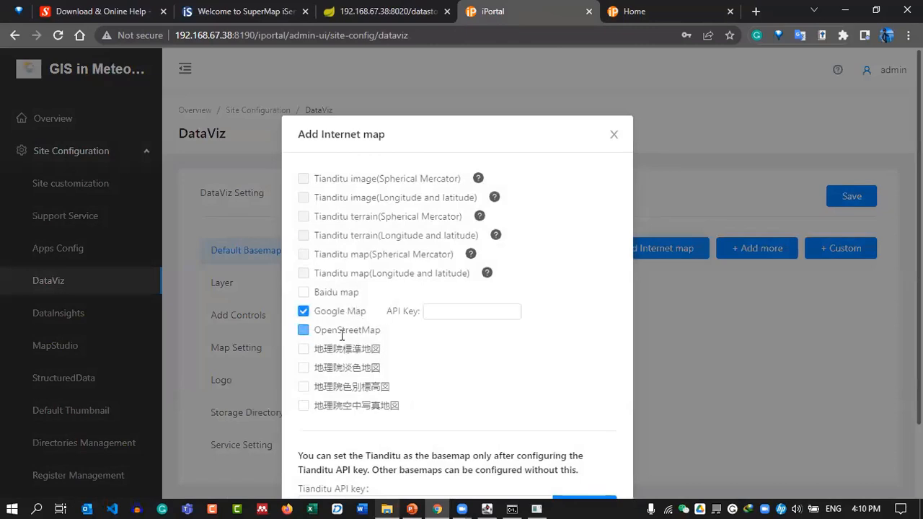
{"action": "scroll", "coordinate": [512, 317], "scroll_direction": "down", "scroll_amount": 1}
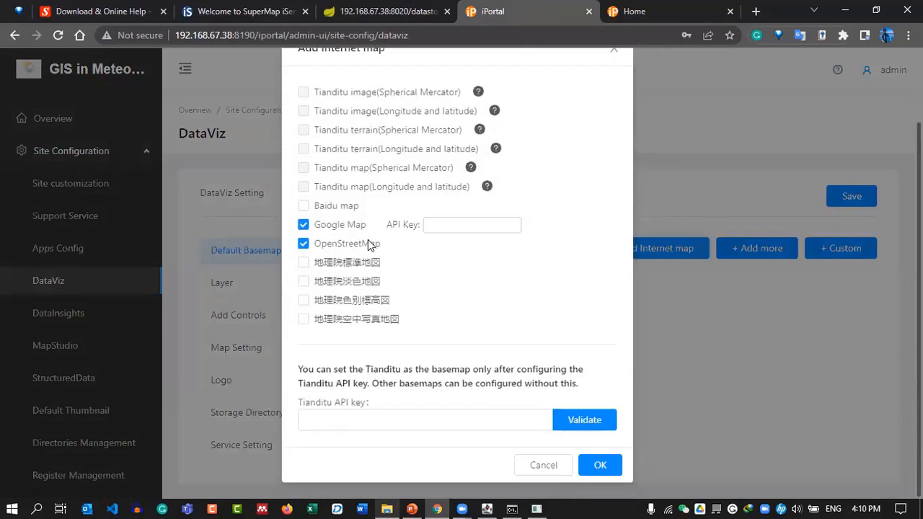
{"action": "left_click", "coordinate": [303, 224]}
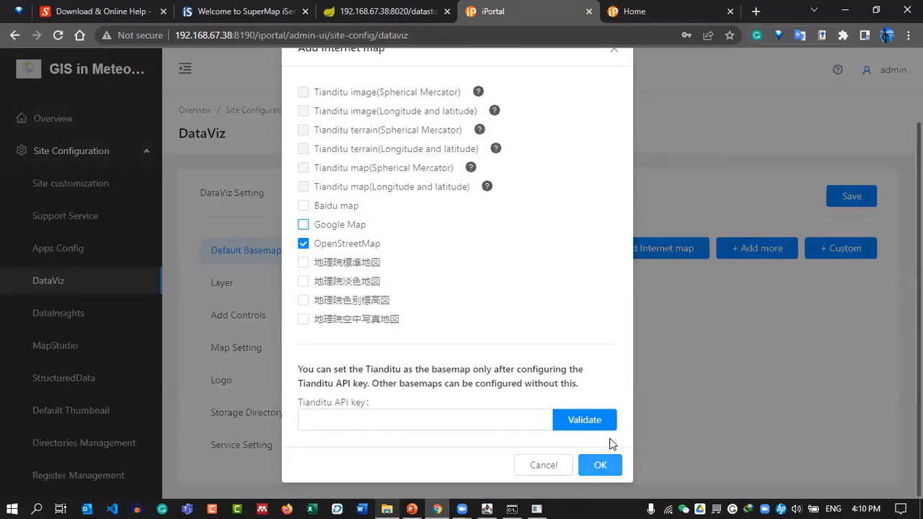
{"action": "left_click", "coordinate": [604, 465]}
Move OpenStreetMap ahead of China Dark and save the basemap order.
{"action": "scroll", "coordinate": [643, 325], "scroll_direction": "down", "scroll_amount": 1}
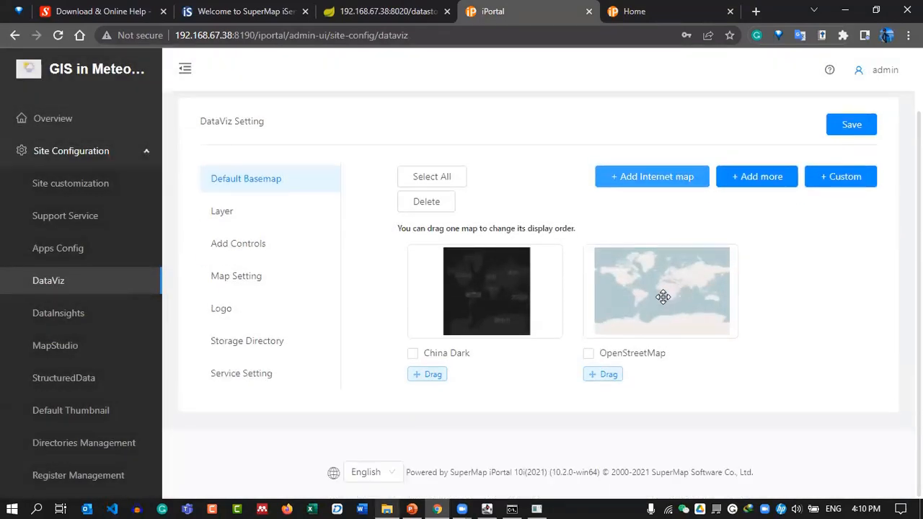
{"action": "left_click_drag", "start_coordinate": [671, 305], "coordinate": [490, 290]}
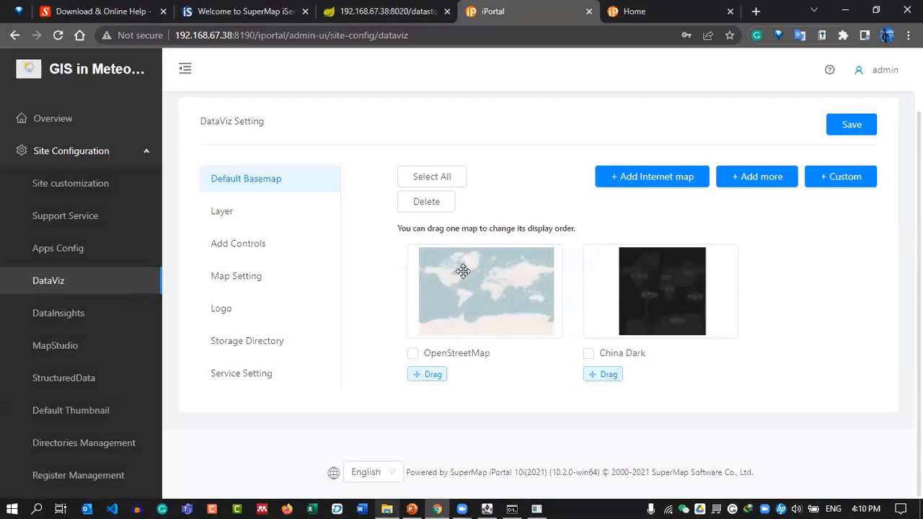
{"action": "left_click", "coordinate": [854, 135]}
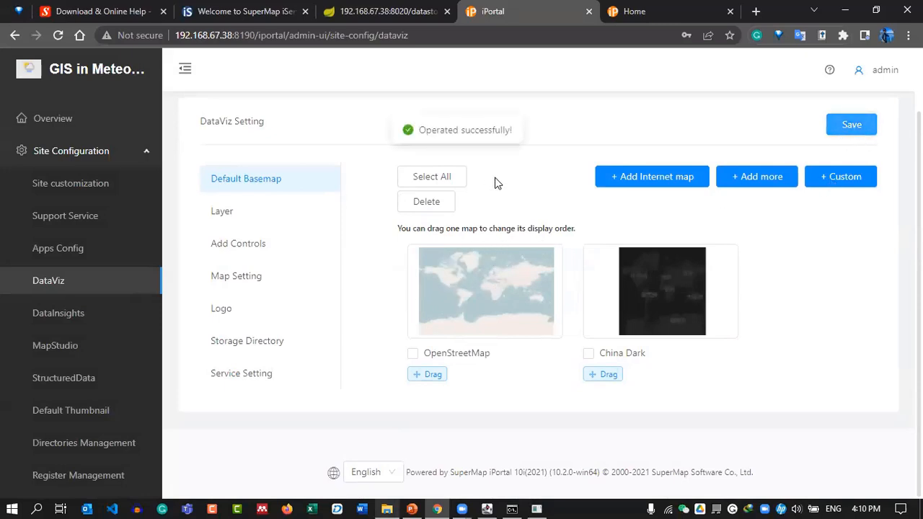
Check the portal home page, then bring the PowerPoint slide show to the front.
{"action": "left_click", "coordinate": [614, 11]}
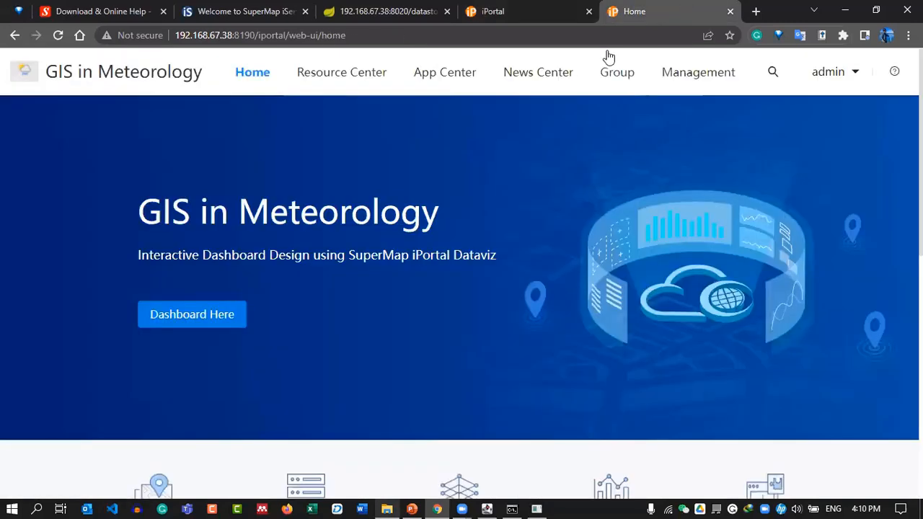
{"action": "left_click", "coordinate": [562, 9]}
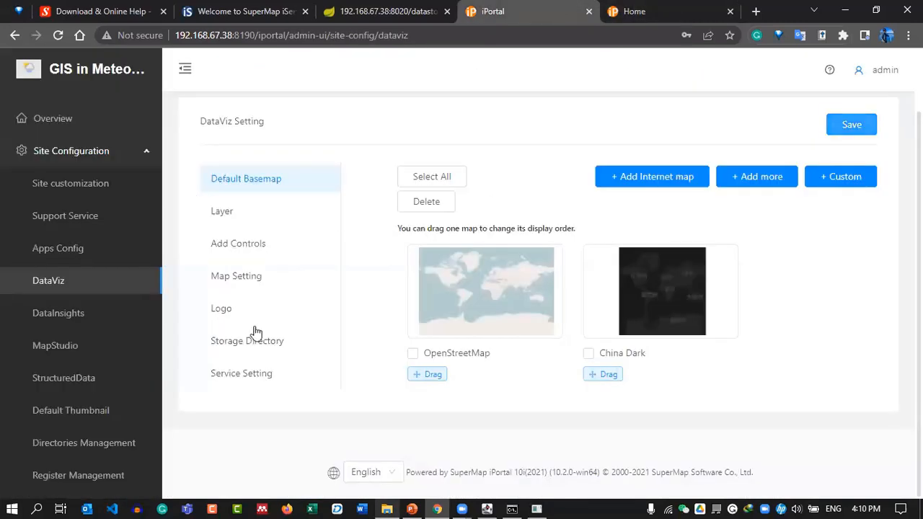
{"action": "scroll", "coordinate": [578, 297], "scroll_direction": "up", "scroll_amount": 1}
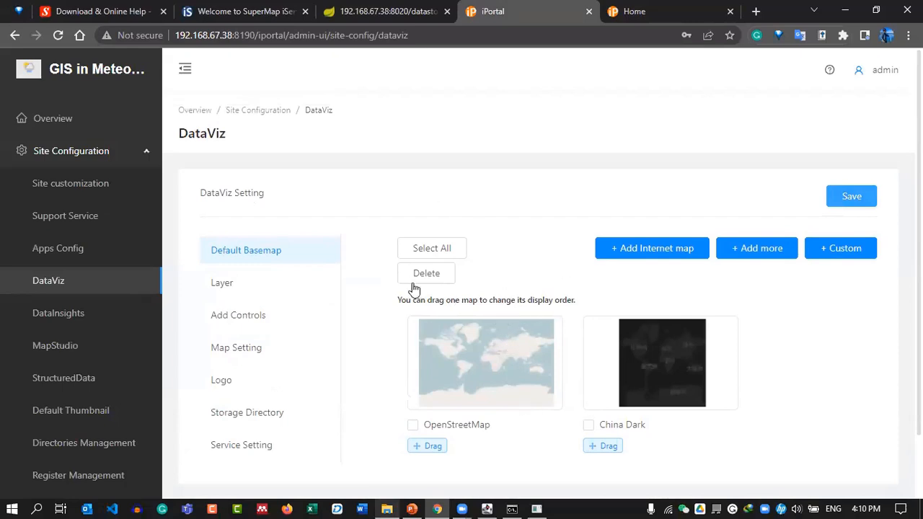
{"action": "left_click", "coordinate": [416, 507]}
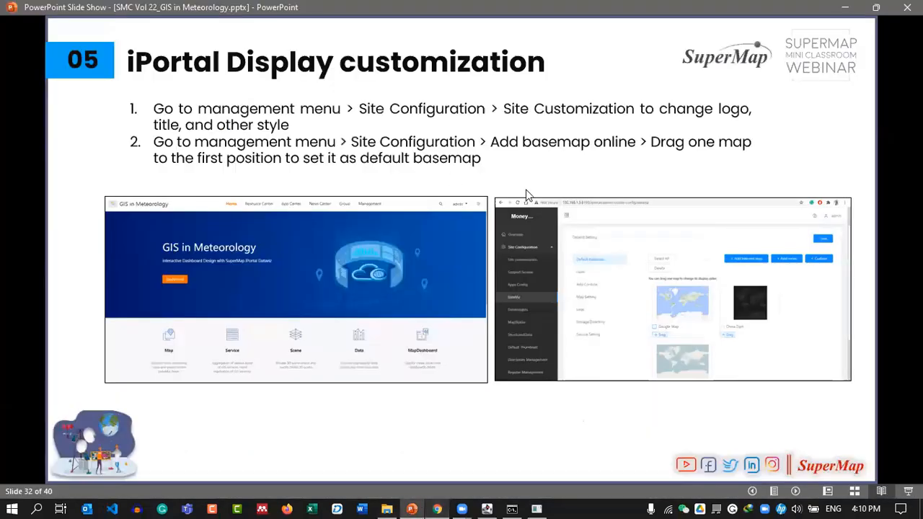
Advance to the 'iPortal – Server Configuration' slide and switch back to the browser.
{"action": "left_click", "coordinate": [881, 346]}
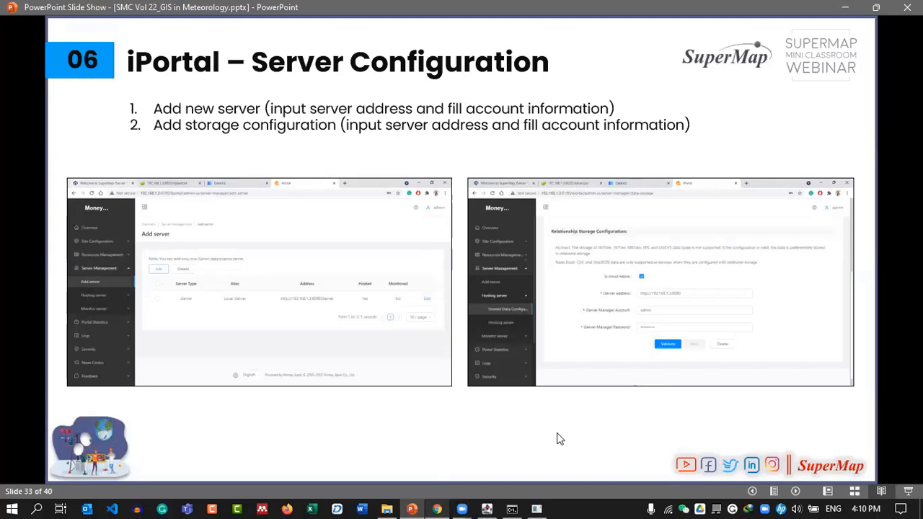
{"action": "left_click", "coordinate": [437, 509]}
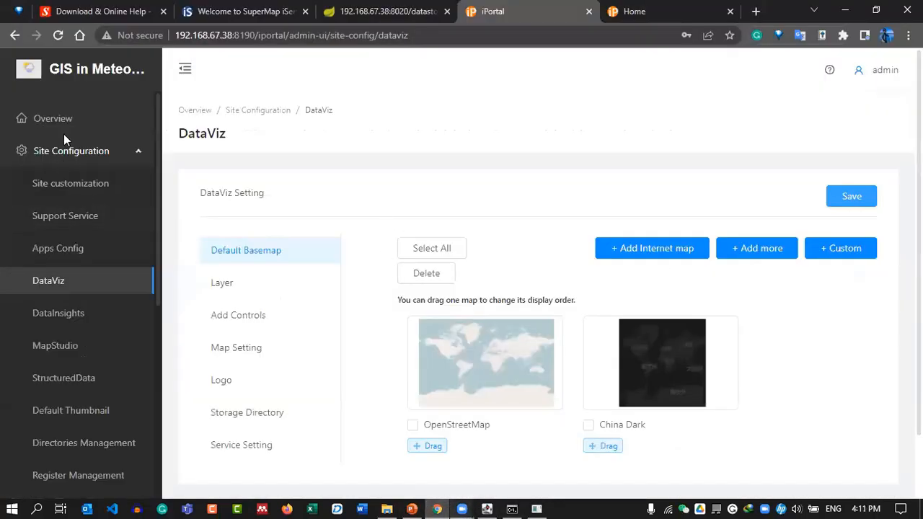
Reopen Hosted Data Configuration and re-test the relationship storage with cloud native left off.
{"action": "scroll", "coordinate": [112, 333], "scroll_direction": "down", "scroll_amount": 5}
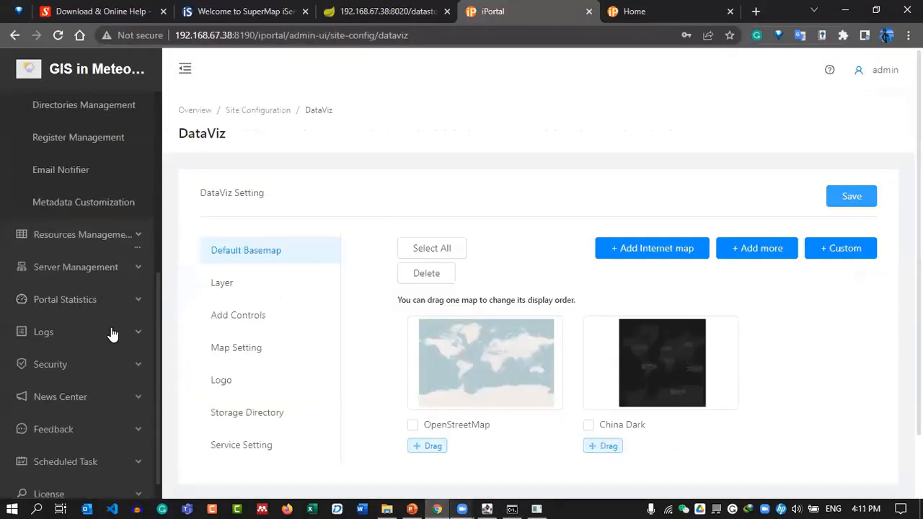
{"action": "left_click", "coordinate": [75, 267]}
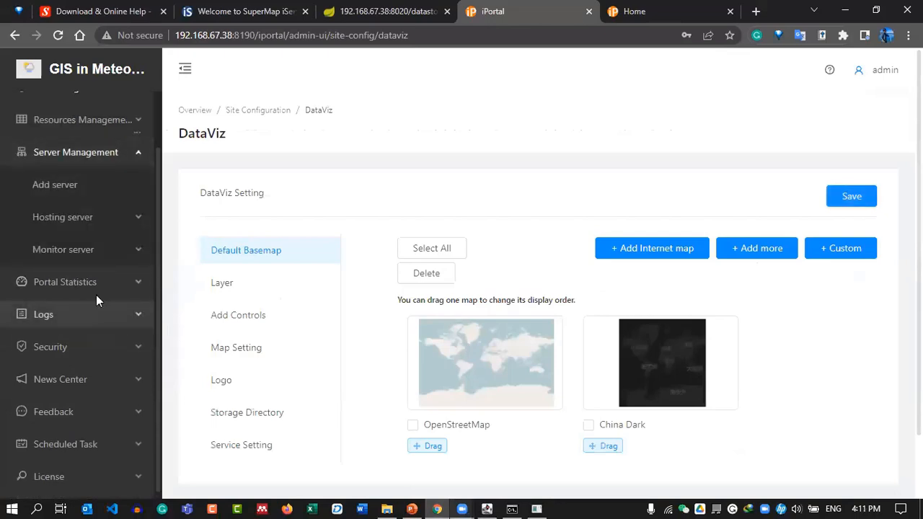
{"action": "left_click", "coordinate": [72, 218]}
{"action": "left_click", "coordinate": [61, 254]}
{"action": "scroll", "coordinate": [527, 264], "scroll_direction": "down", "scroll_amount": 5}
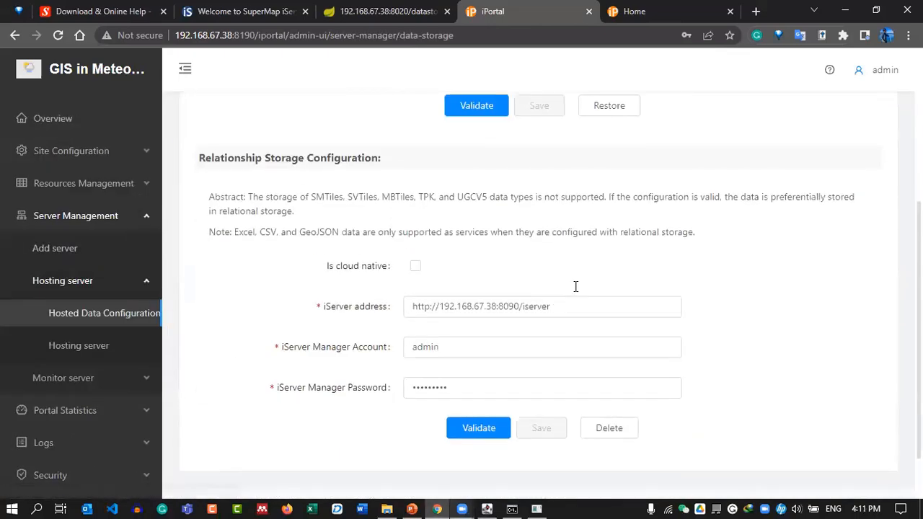
{"action": "left_click", "coordinate": [415, 210]}
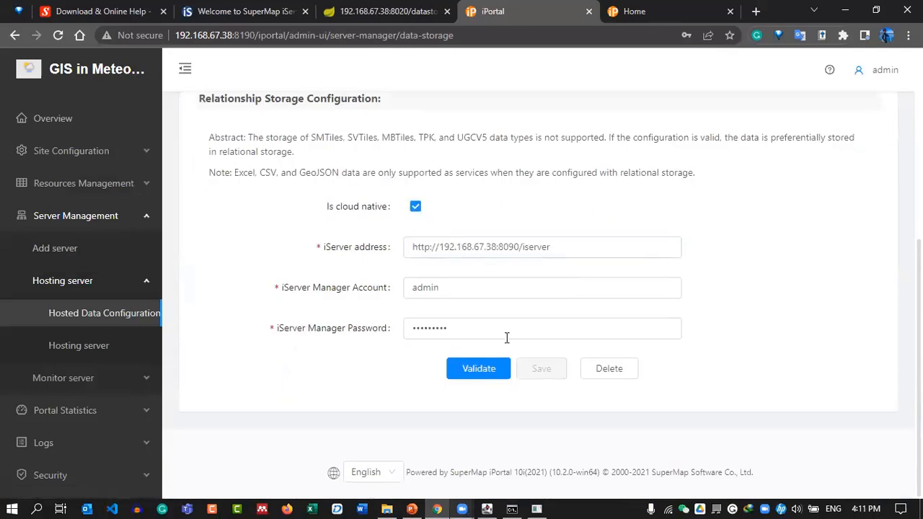
{"action": "left_click", "coordinate": [475, 370]}
{"action": "left_click", "coordinate": [416, 209]}
{"action": "left_click", "coordinate": [466, 375]}
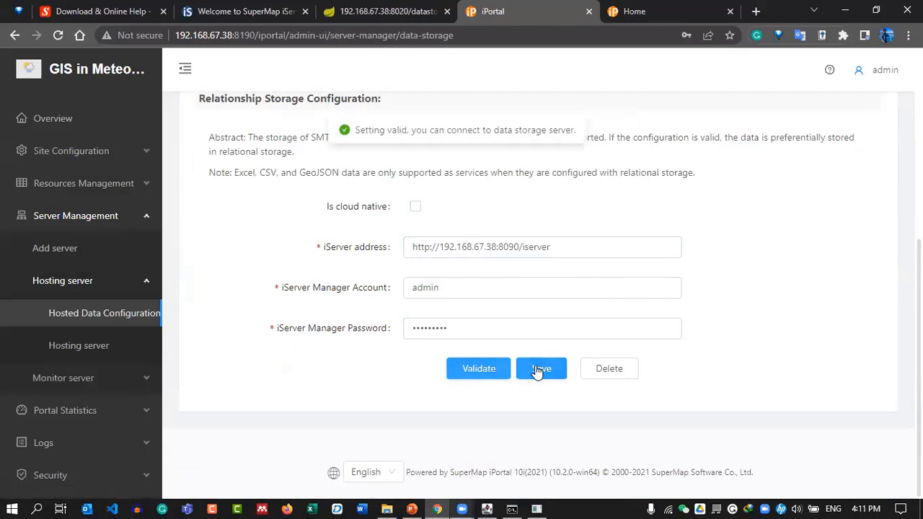
Close the iPortal admin console tab and switch to the slide show.
{"action": "left_click", "coordinate": [73, 122]}
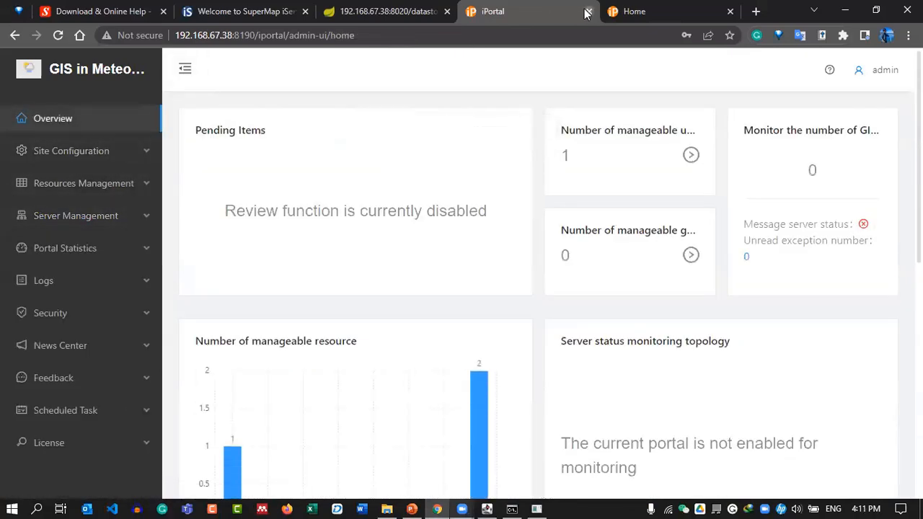
{"action": "left_click", "coordinate": [587, 12]}
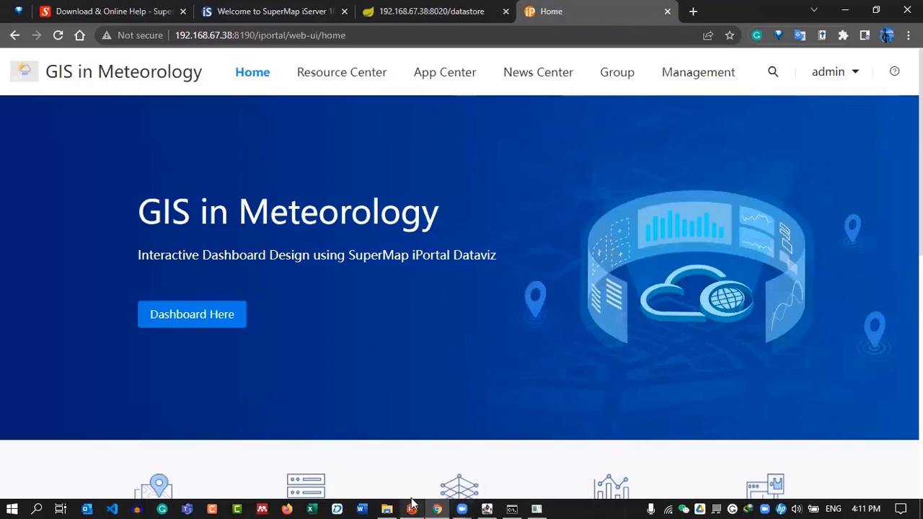
{"action": "key", "text": "alt+Tab"}
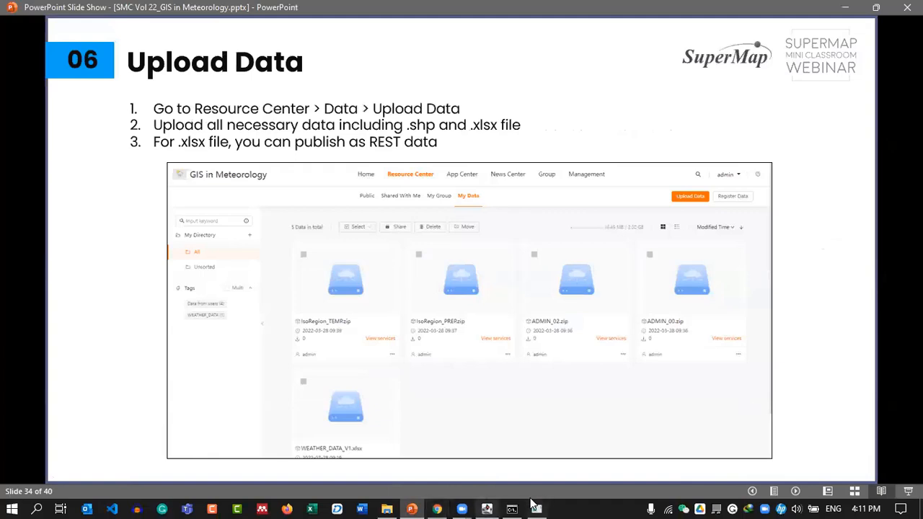
In Explorer, open SMC > SMC_22 > DATA to check ADMIN_00.zip and Precipitation.zip, then minimize it.
{"action": "left_click", "coordinate": [387, 509]}
{"action": "left_click", "coordinate": [302, 111]}
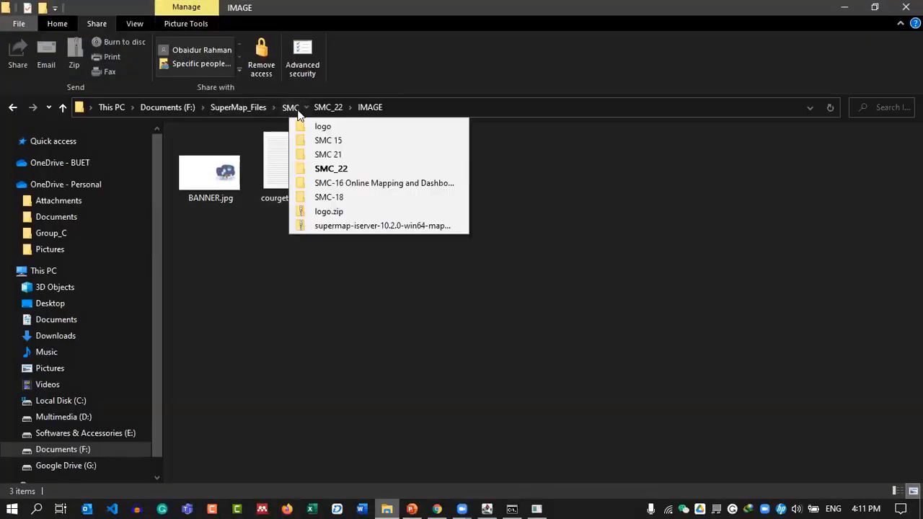
{"action": "left_click", "coordinate": [294, 111]}
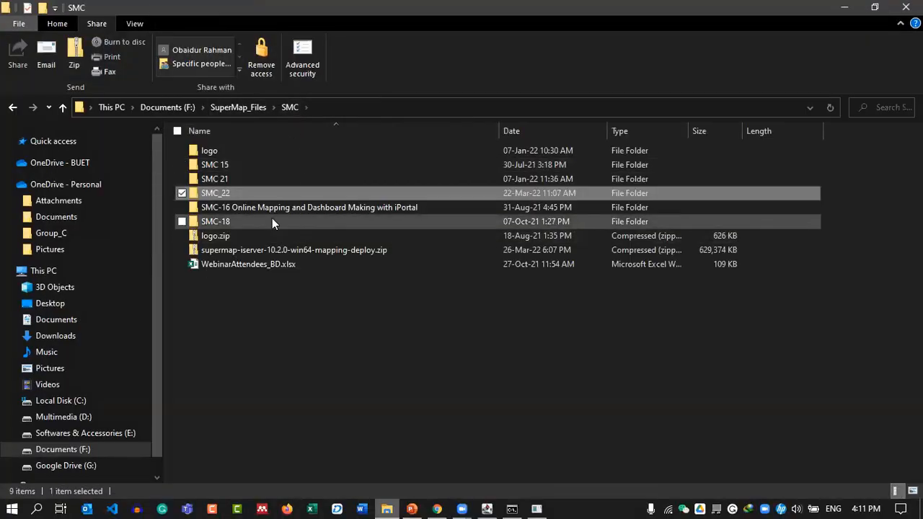
{"action": "double_click", "coordinate": [254, 195]}
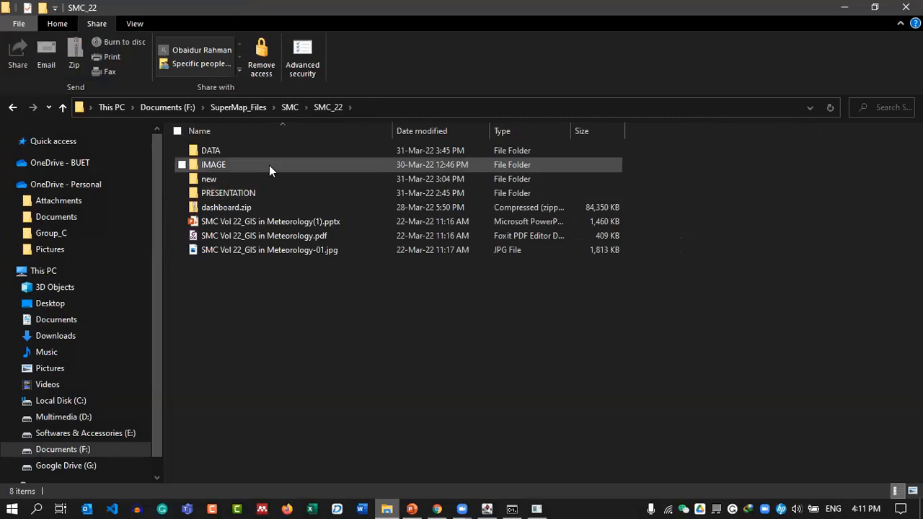
{"action": "double_click", "coordinate": [270, 155]}
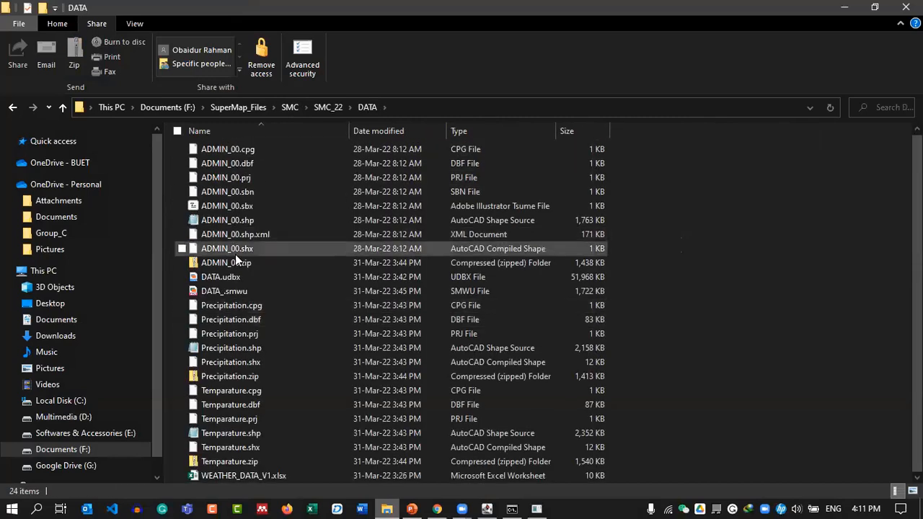
{"action": "left_click", "coordinate": [267, 378]}
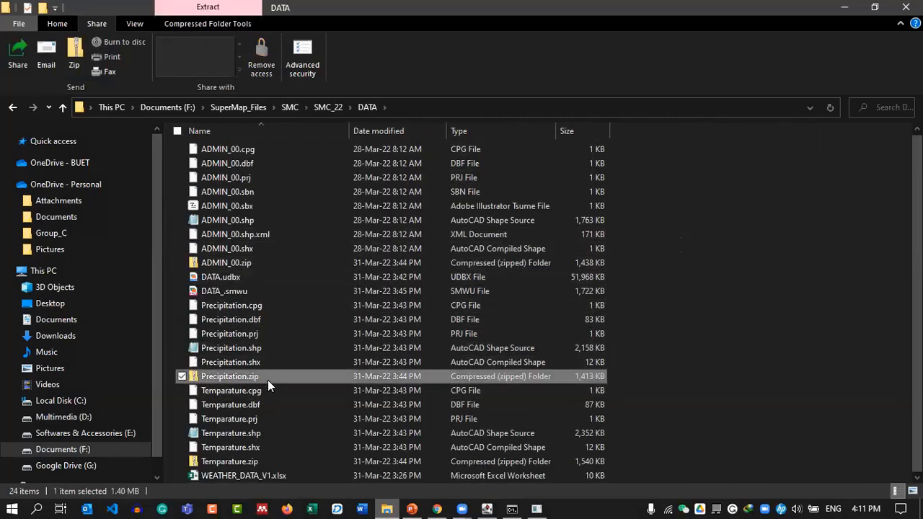
{"action": "left_click", "coordinate": [292, 264]}
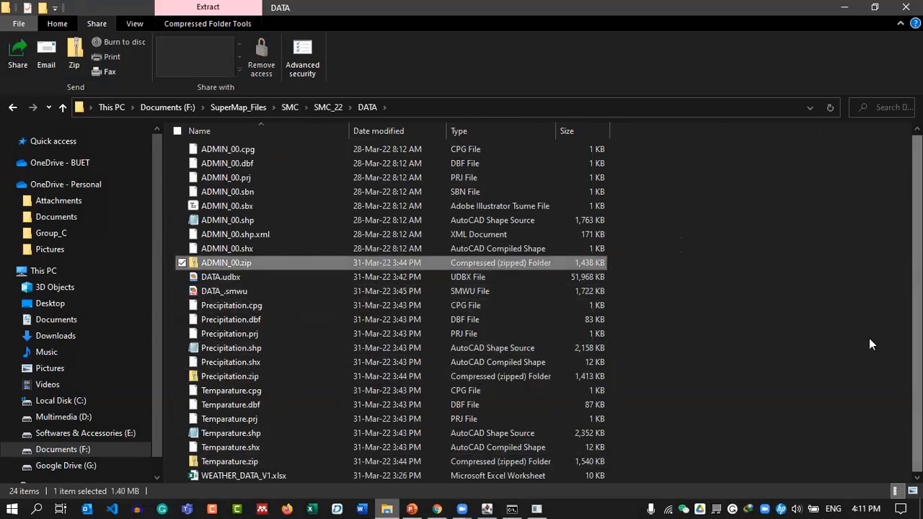
{"action": "left_click", "coordinate": [844, 6]}
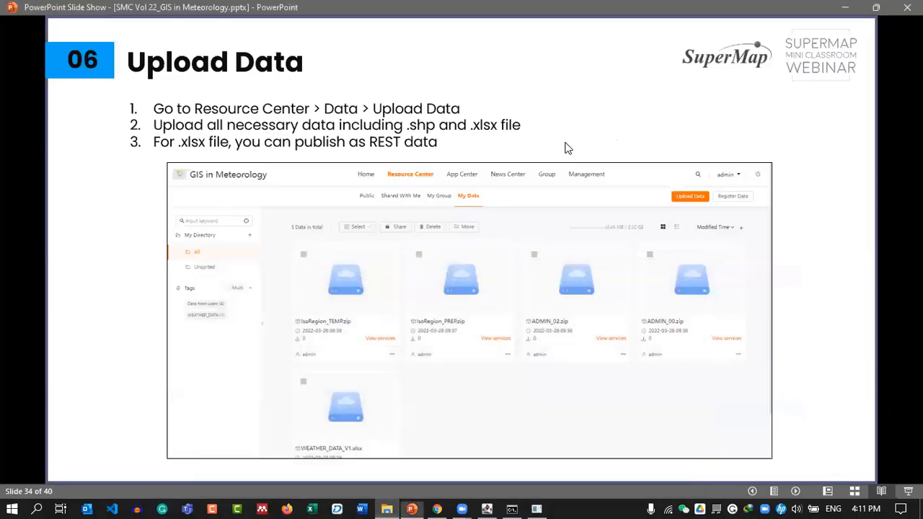
In iPortal's Resource Center Data page, browse the My Data, My Group and Public tabs.
{"action": "key", "text": "alt+Tab"}
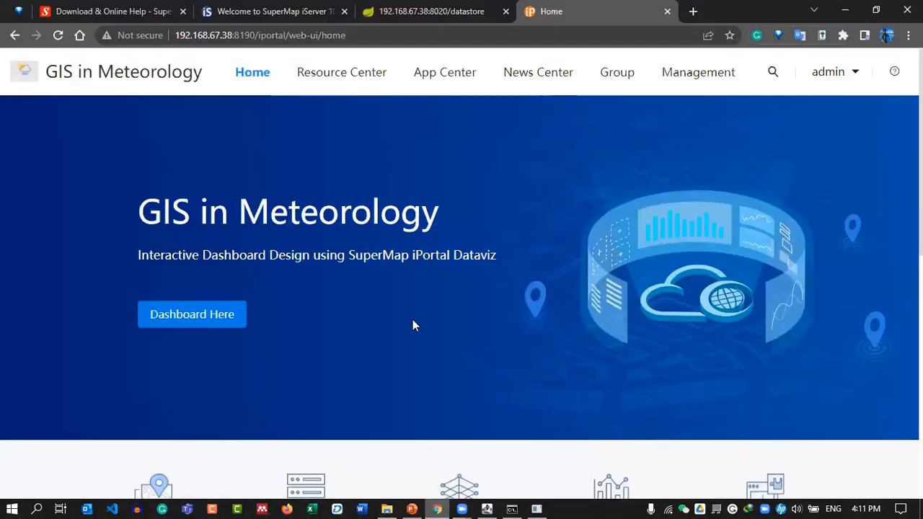
{"action": "mouse_move", "coordinate": [358, 80]}
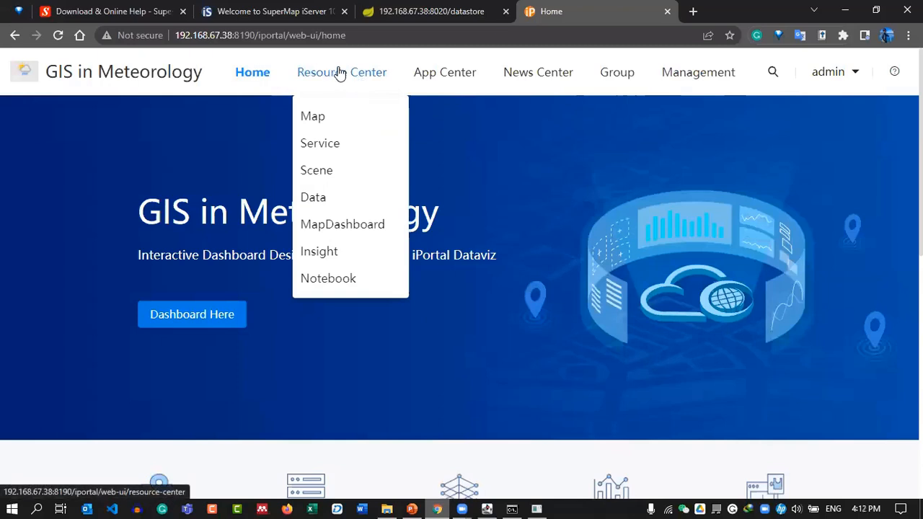
{"action": "left_click", "coordinate": [315, 205]}
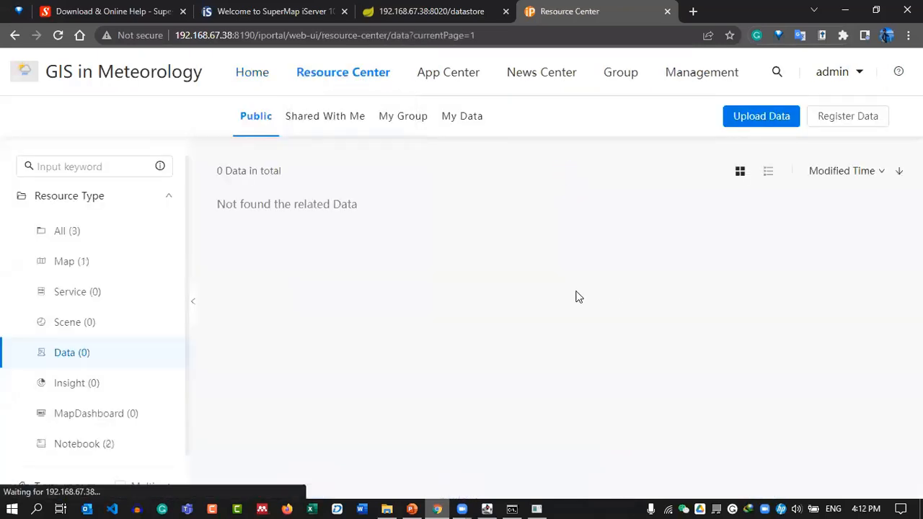
{"action": "left_click", "coordinate": [460, 120]}
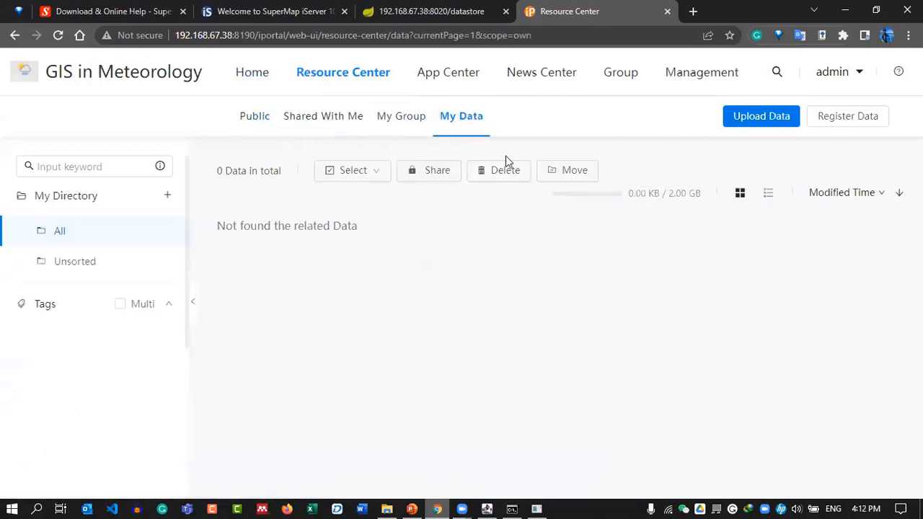
{"action": "left_click", "coordinate": [398, 128]}
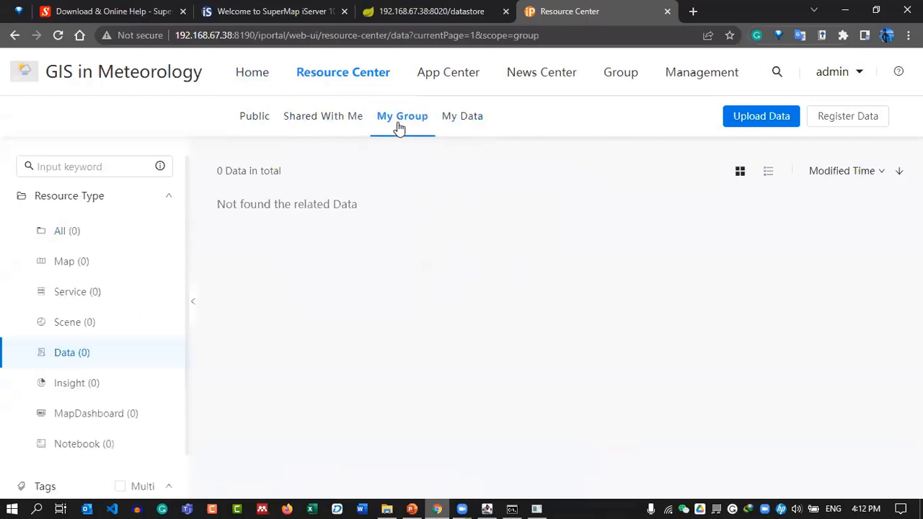
{"action": "left_click", "coordinate": [245, 117]}
Browse the public maps, services, scenes, data, insights and dashboards, then start Upload Data from My Data.
{"action": "scroll", "coordinate": [104, 288], "scroll_direction": "down", "scroll_amount": 2}
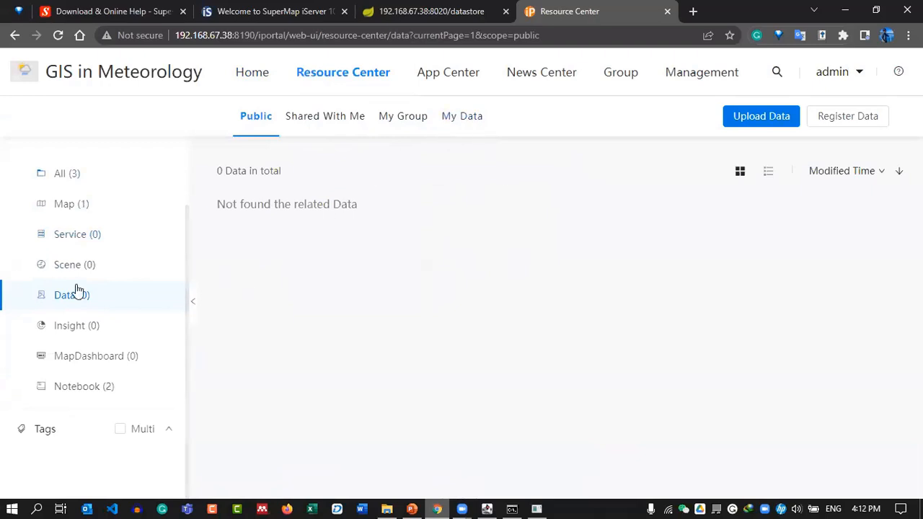
{"action": "left_click", "coordinate": [83, 208]}
{"action": "left_click", "coordinate": [91, 239]}
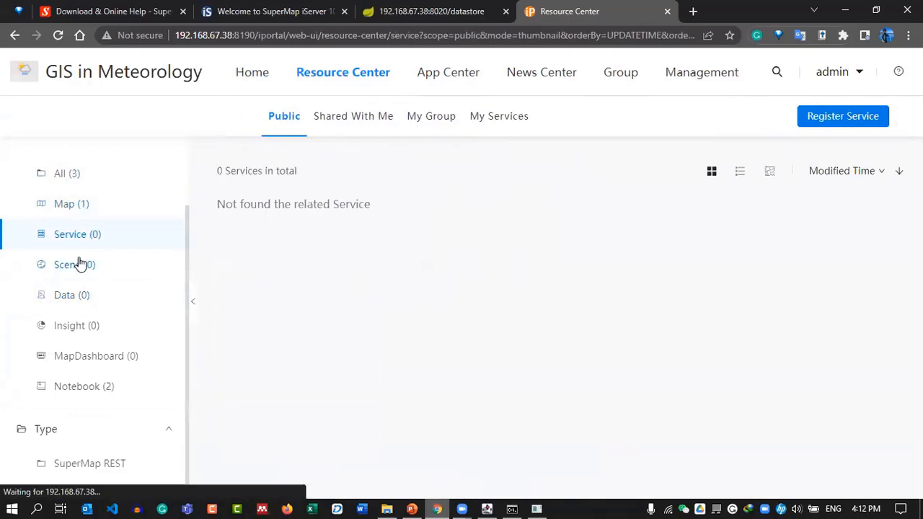
{"action": "left_click", "coordinate": [80, 264]}
{"action": "left_click", "coordinate": [93, 298]}
{"action": "left_click", "coordinate": [92, 326]}
{"action": "left_click", "coordinate": [106, 355]}
{"action": "left_click", "coordinate": [85, 299]}
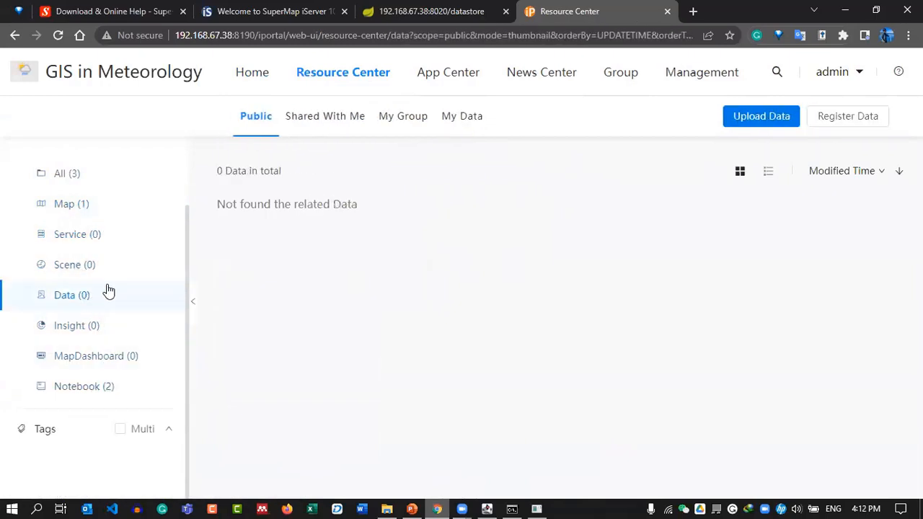
{"action": "left_click", "coordinate": [462, 118]}
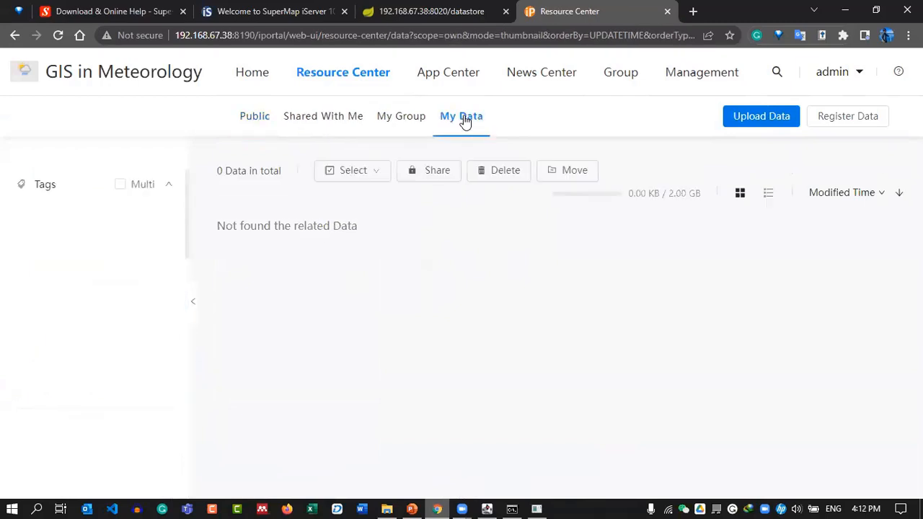
{"action": "left_click", "coordinate": [776, 120]}
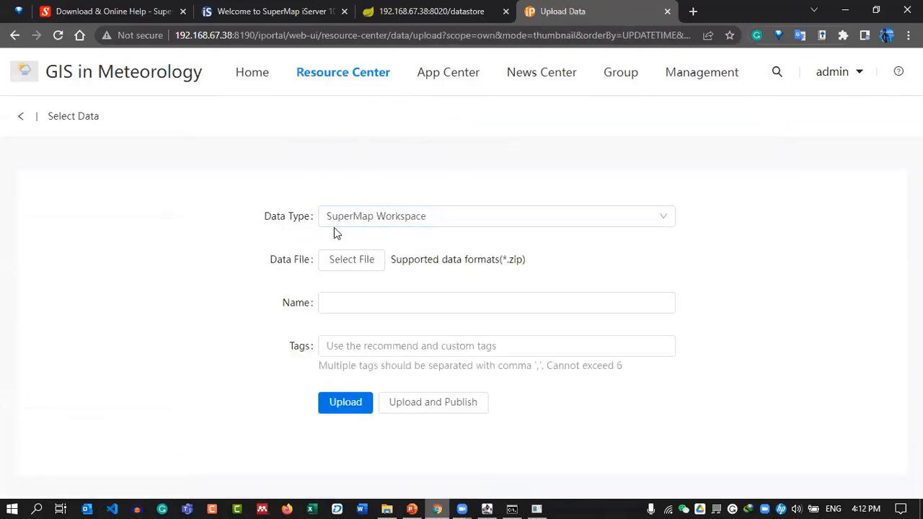
Set the data type to Shapefile and select ADMIN_00.zip from the DATA folder.
{"action": "left_click", "coordinate": [433, 216]}
{"action": "scroll", "coordinate": [380, 294], "scroll_direction": "down", "scroll_amount": 3}
{"action": "scroll", "coordinate": [382, 290], "scroll_direction": "up", "scroll_amount": 3}
{"action": "left_click", "coordinate": [353, 285]}
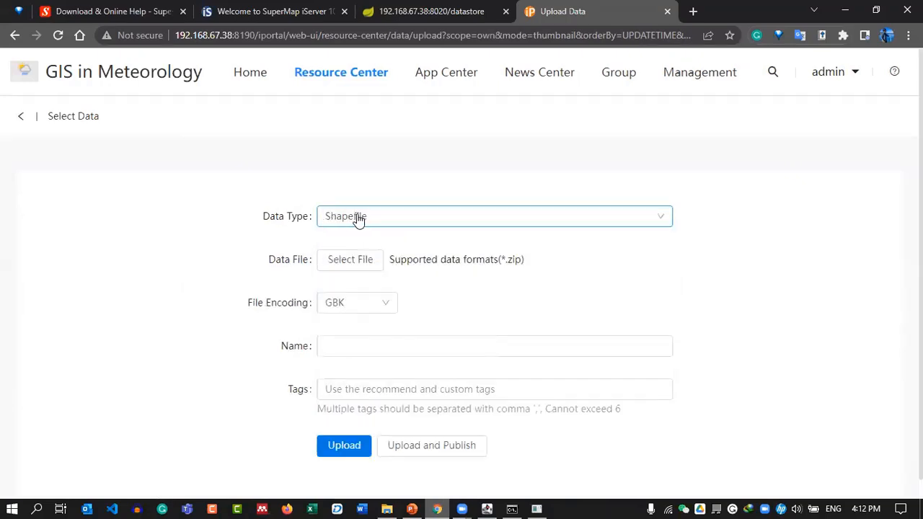
{"action": "scroll", "coordinate": [468, 278], "scroll_direction": "down", "scroll_amount": 1}
{"action": "left_click", "coordinate": [352, 244]}
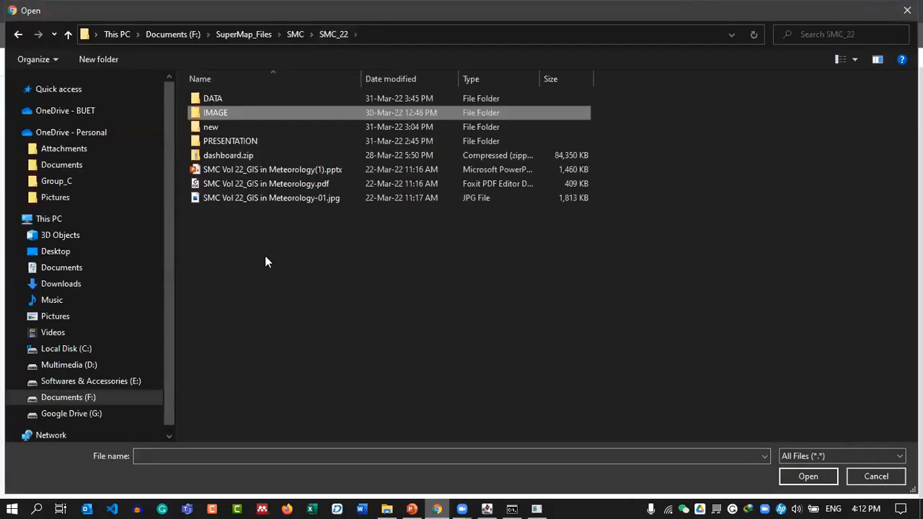
{"action": "double_click", "coordinate": [276, 101]}
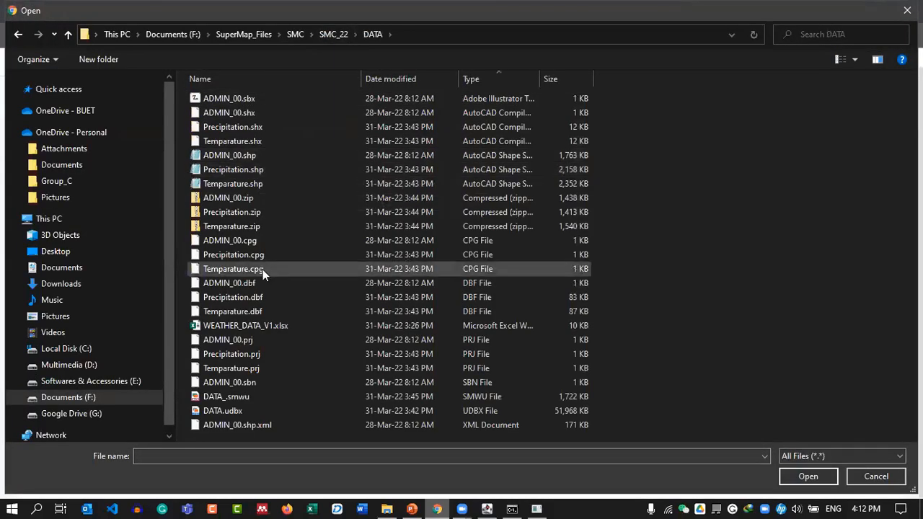
{"action": "left_click", "coordinate": [298, 200]}
{"action": "left_click", "coordinate": [807, 476]}
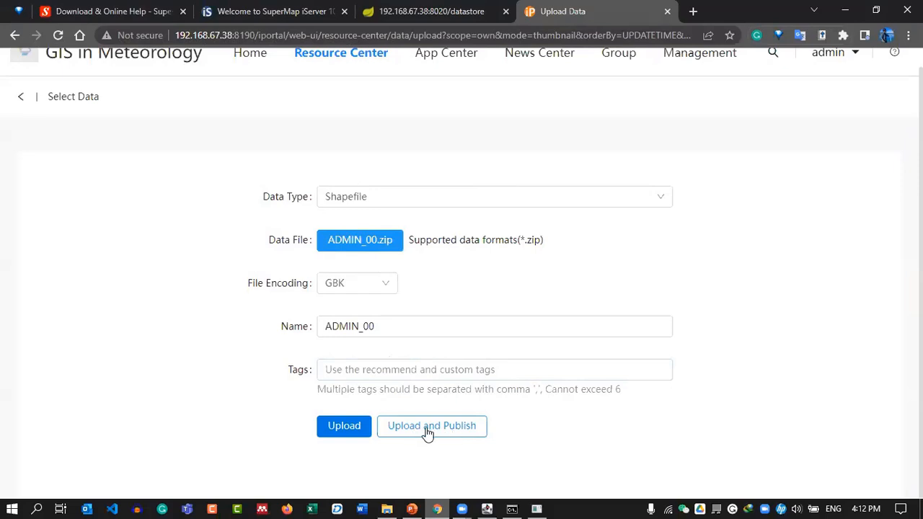
Upload ADMIN_00.zip, publish it as a REST Map Service, and review its published services.
{"action": "left_click", "coordinate": [465, 428]}
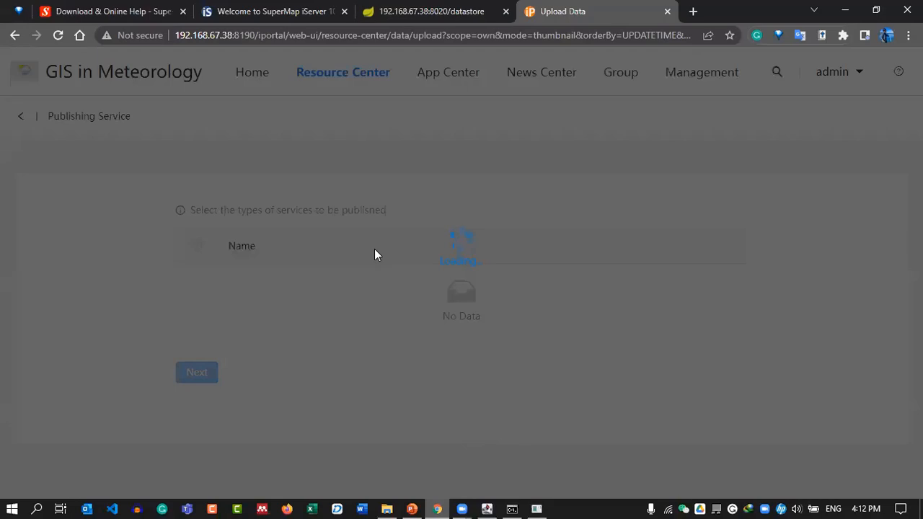
{"action": "scroll", "coordinate": [328, 255], "scroll_direction": "down", "scroll_amount": 1}
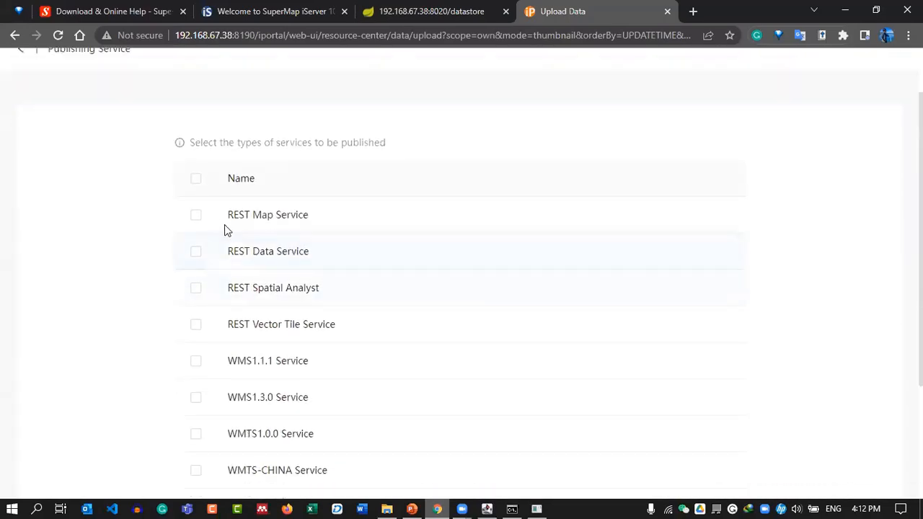
{"action": "scroll", "coordinate": [302, 259], "scroll_direction": "down", "scroll_amount": 3}
{"action": "scroll", "coordinate": [229, 195], "scroll_direction": "up", "scroll_amount": 2}
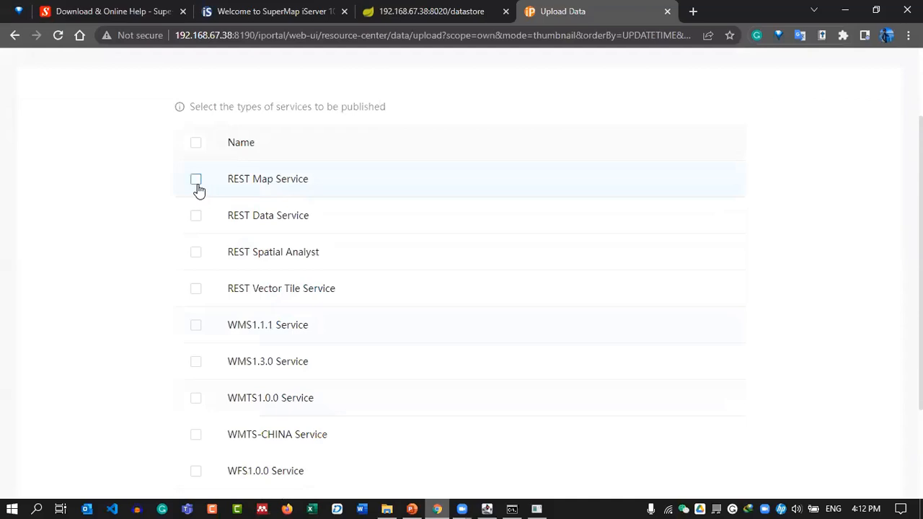
{"action": "left_click", "coordinate": [196, 182]}
{"action": "scroll", "coordinate": [618, 305], "scroll_direction": "down", "scroll_amount": 3}
{"action": "left_click", "coordinate": [194, 430]}
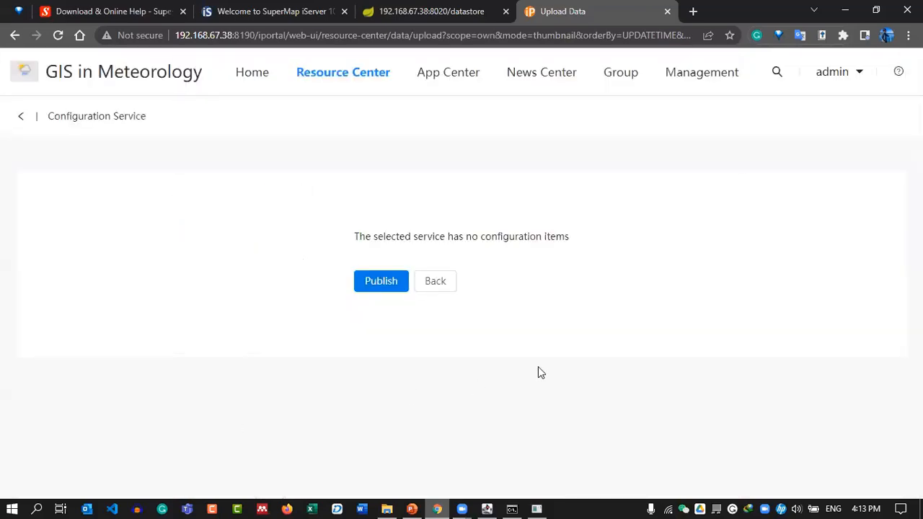
{"action": "left_click", "coordinate": [379, 285]}
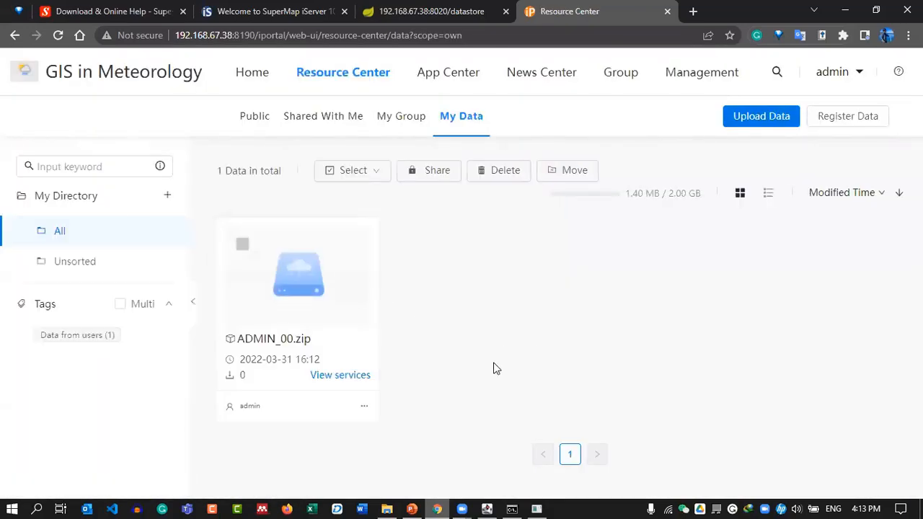
{"action": "left_click", "coordinate": [340, 376]}
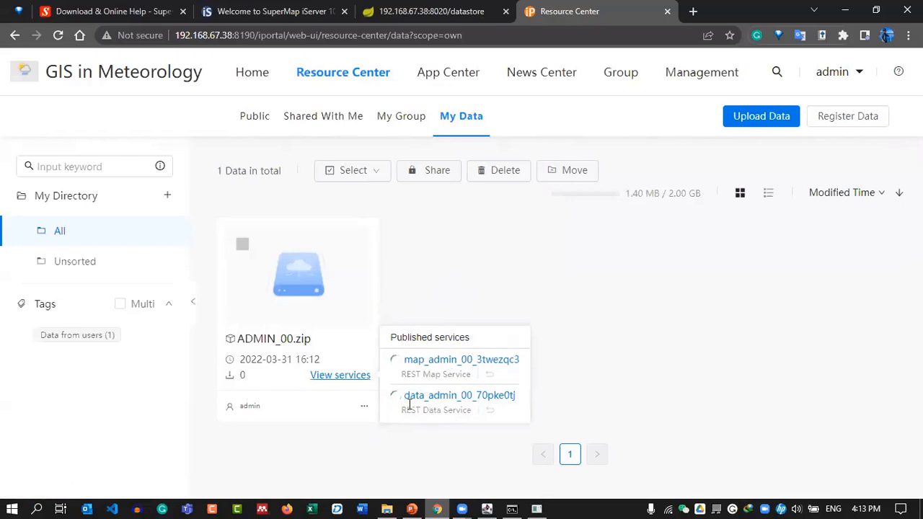
{"action": "left_click", "coordinate": [416, 270]}
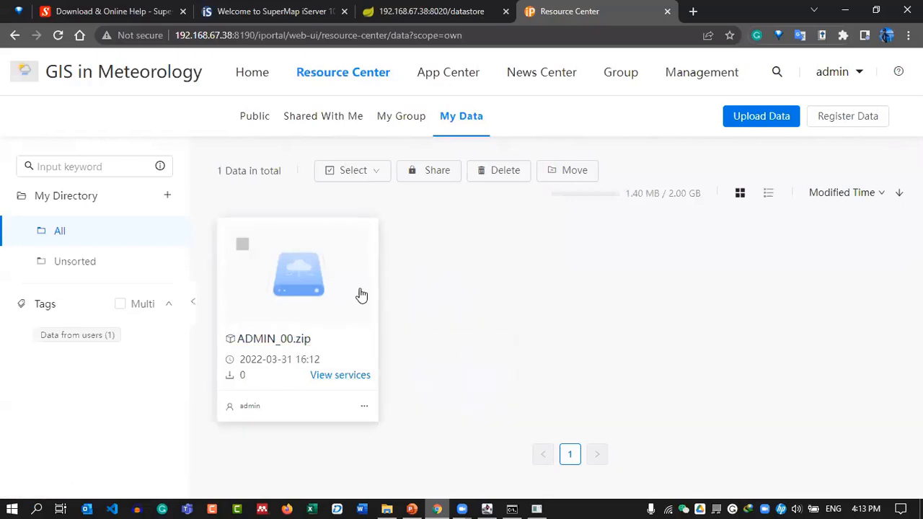
Start a new upload with data type Shapefile and Precipitation.zip as the file.
{"action": "left_click", "coordinate": [761, 117]}
{"action": "left_click", "coordinate": [391, 215]}
{"action": "scroll", "coordinate": [370, 311], "scroll_direction": "down", "scroll_amount": 1}
{"action": "scroll", "coordinate": [365, 309], "scroll_direction": "down", "scroll_amount": 1}
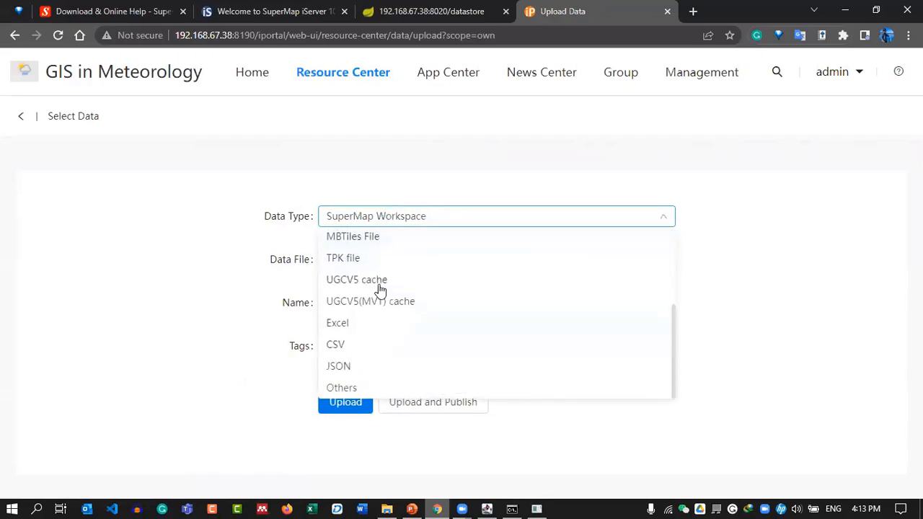
{"action": "scroll", "coordinate": [380, 288], "scroll_direction": "up", "scroll_amount": 2}
{"action": "left_click", "coordinate": [360, 285]}
{"action": "scroll", "coordinate": [344, 236], "scroll_direction": "down", "scroll_amount": 1}
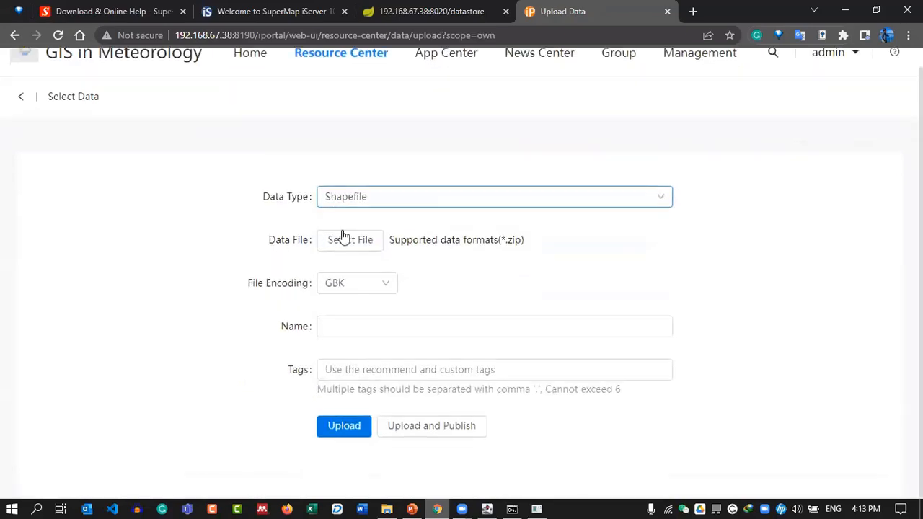
{"action": "left_click", "coordinate": [344, 239]}
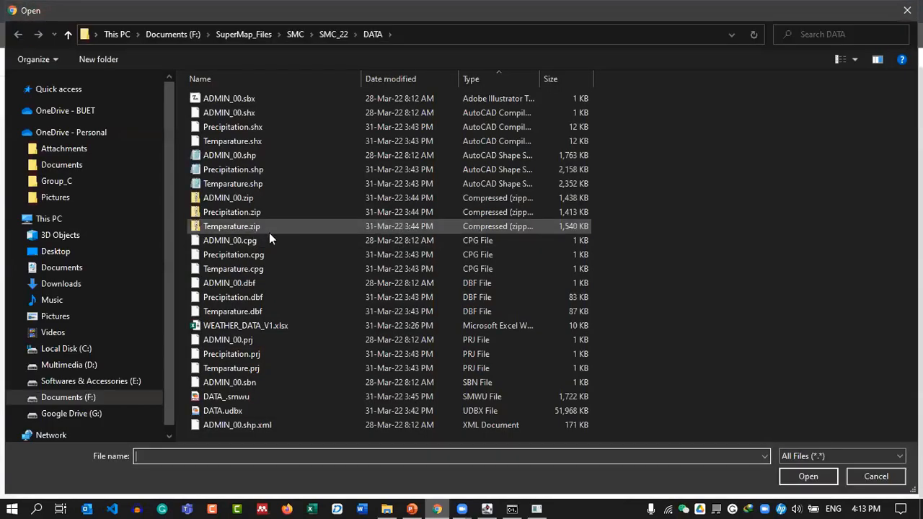
{"action": "left_click", "coordinate": [237, 213]}
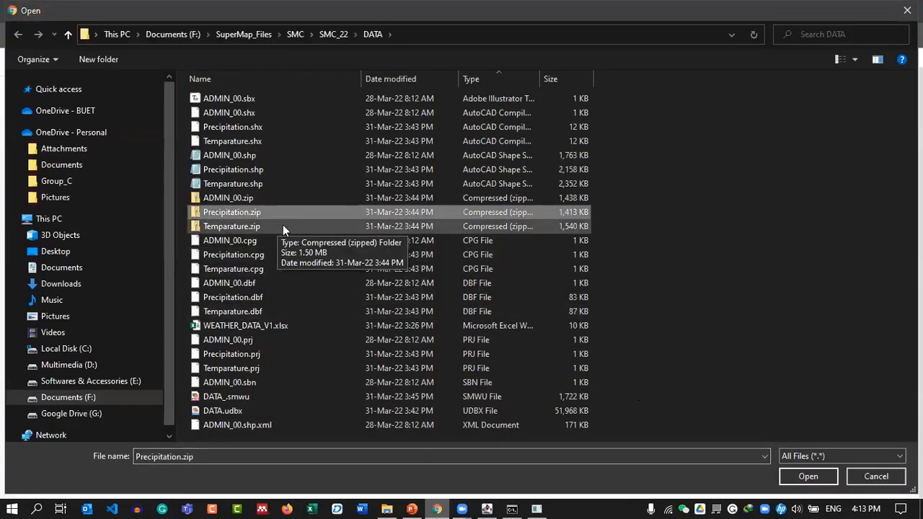
{"action": "left_click", "coordinate": [800, 475]}
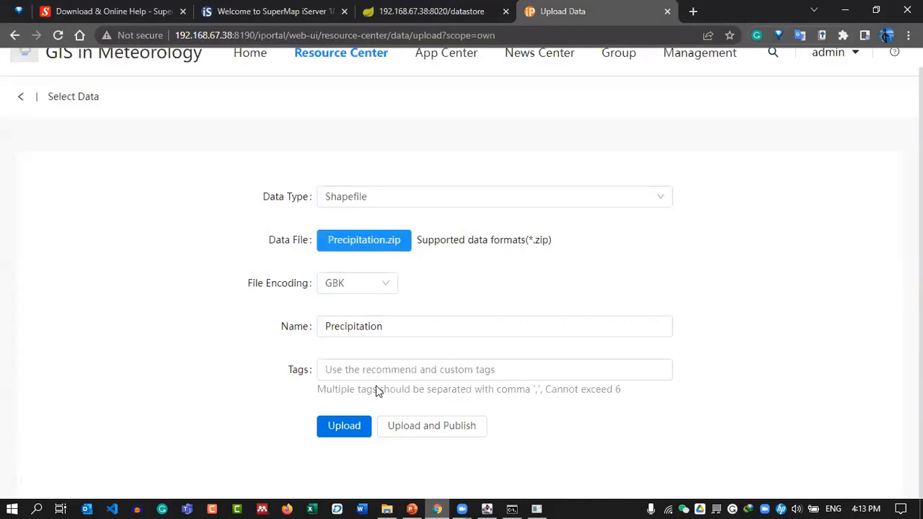
Upload Precipitation.zip and publish it as REST Map and REST Data services.
{"action": "left_click", "coordinate": [445, 426]}
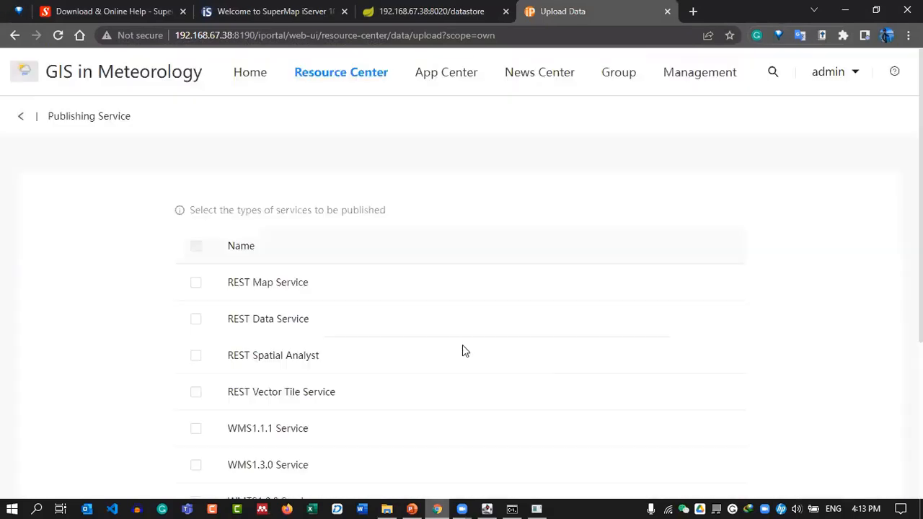
{"action": "left_click", "coordinate": [197, 284]}
{"action": "left_click", "coordinate": [196, 322]}
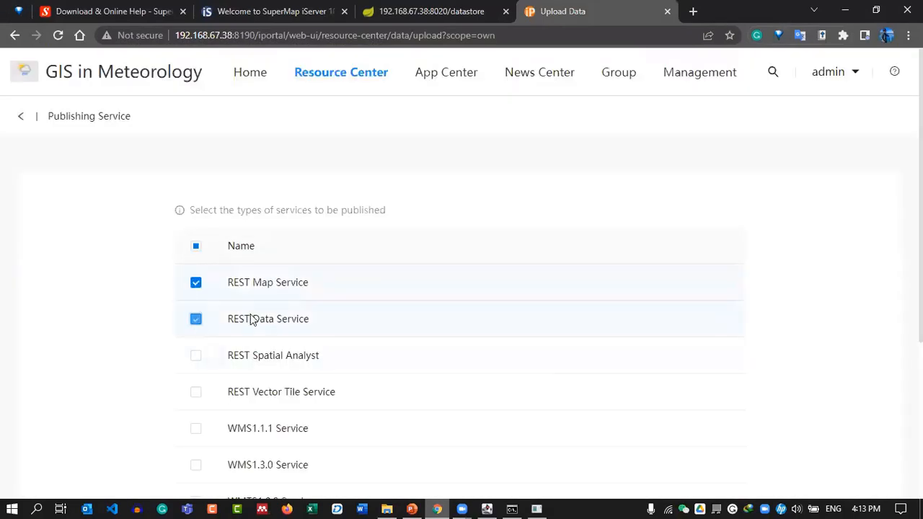
{"action": "scroll", "coordinate": [404, 289], "scroll_direction": "down", "scroll_amount": 3}
{"action": "left_click", "coordinate": [209, 426]}
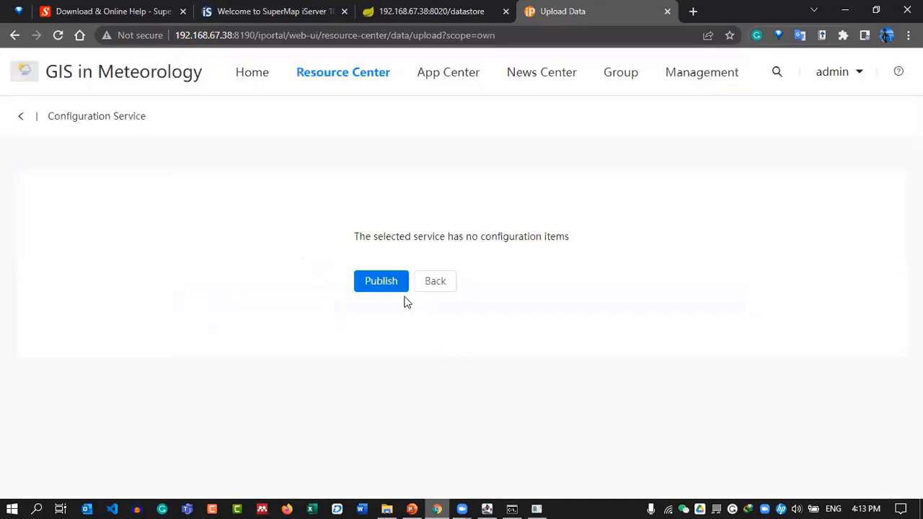
{"action": "left_click", "coordinate": [375, 282]}
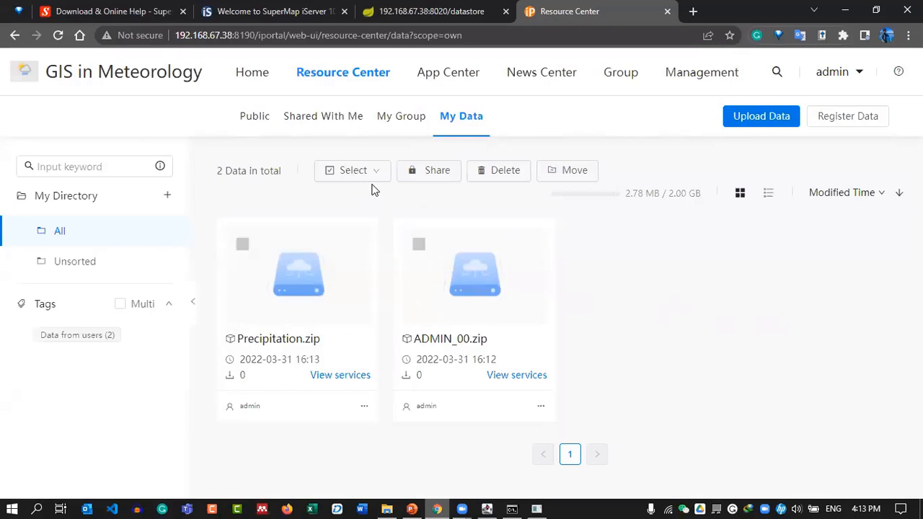
Start a new Shapefile upload with Temparature.zip as the data file.
{"action": "left_click", "coordinate": [742, 123]}
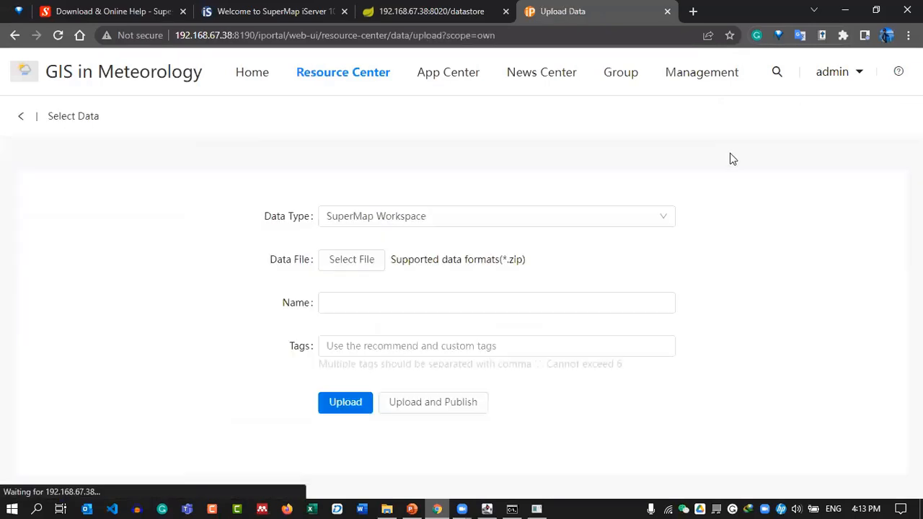
{"action": "left_click", "coordinate": [415, 222]}
{"action": "left_click", "coordinate": [369, 286]}
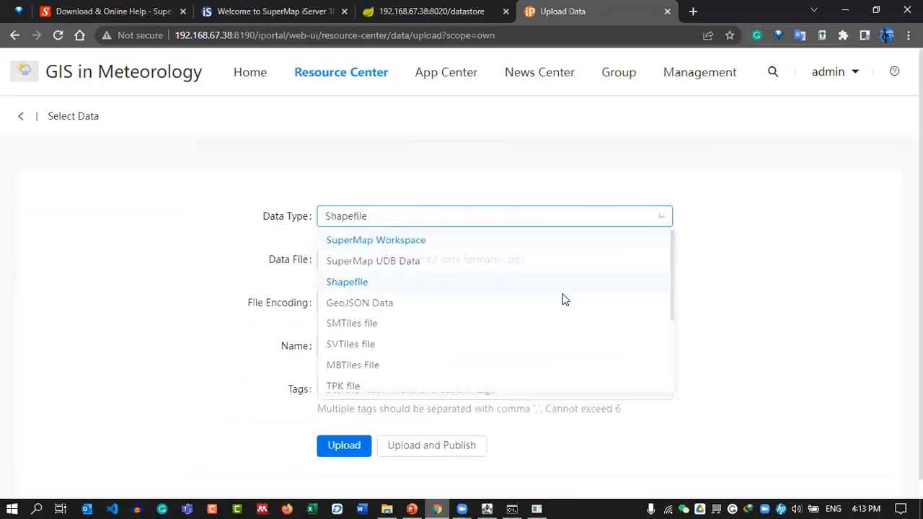
{"action": "left_click", "coordinate": [364, 247]}
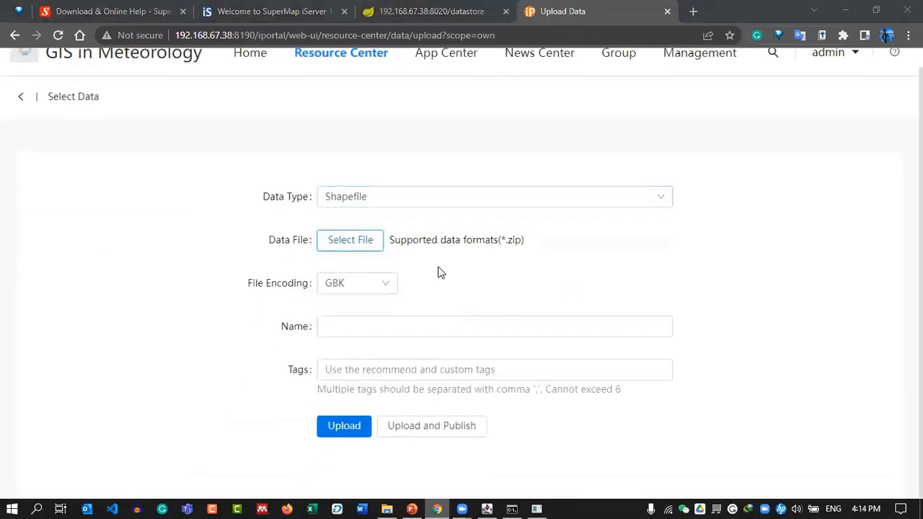
{"action": "double_click", "coordinate": [294, 225]}
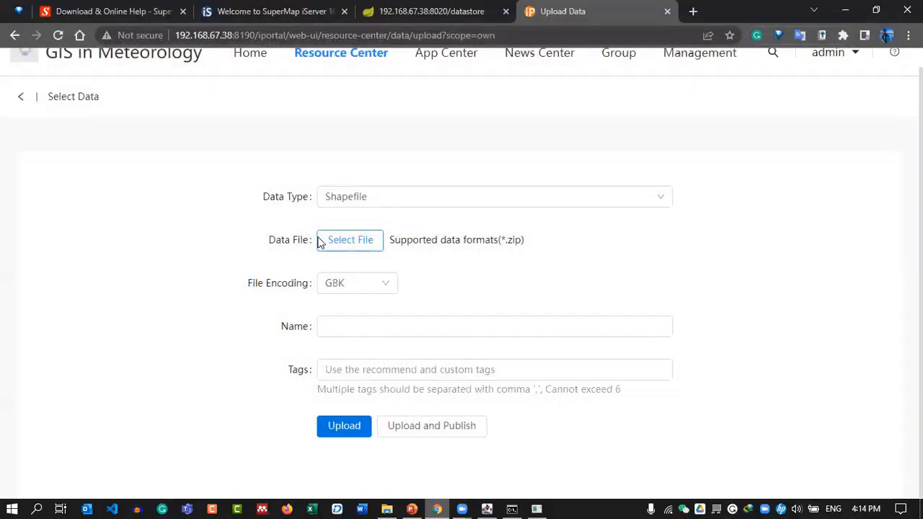
Upload Temparature.zip and publish it with a REST Map Service.
{"action": "left_click", "coordinate": [421, 428]}
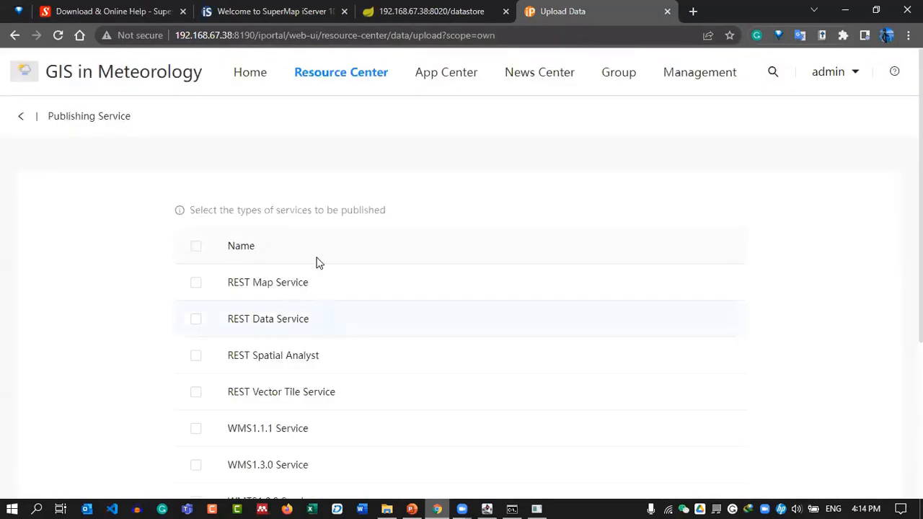
{"action": "scroll", "coordinate": [338, 261], "scroll_direction": "down", "scroll_amount": 3}
{"action": "scroll", "coordinate": [224, 140], "scroll_direction": "up", "scroll_amount": 1}
{"action": "left_click", "coordinate": [195, 112]}
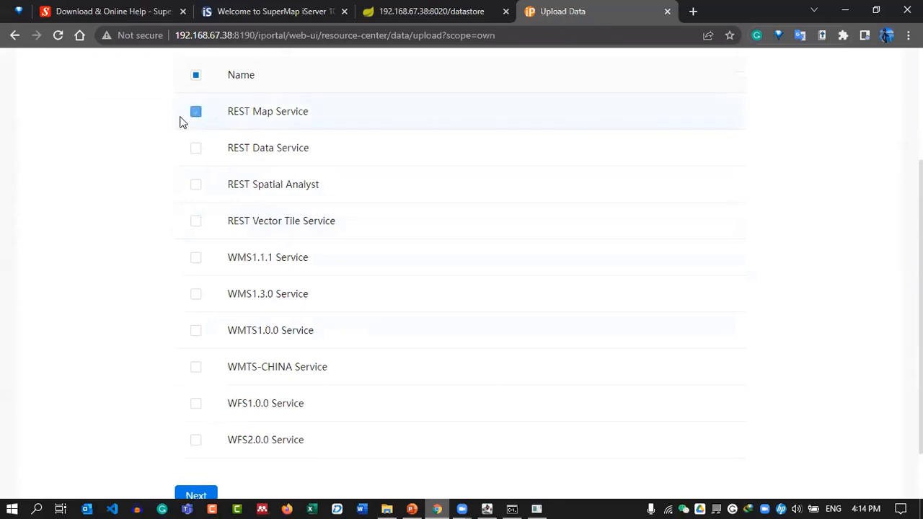
{"action": "scroll", "coordinate": [288, 302], "scroll_direction": "down", "scroll_amount": 1}
{"action": "left_click", "coordinate": [205, 430]}
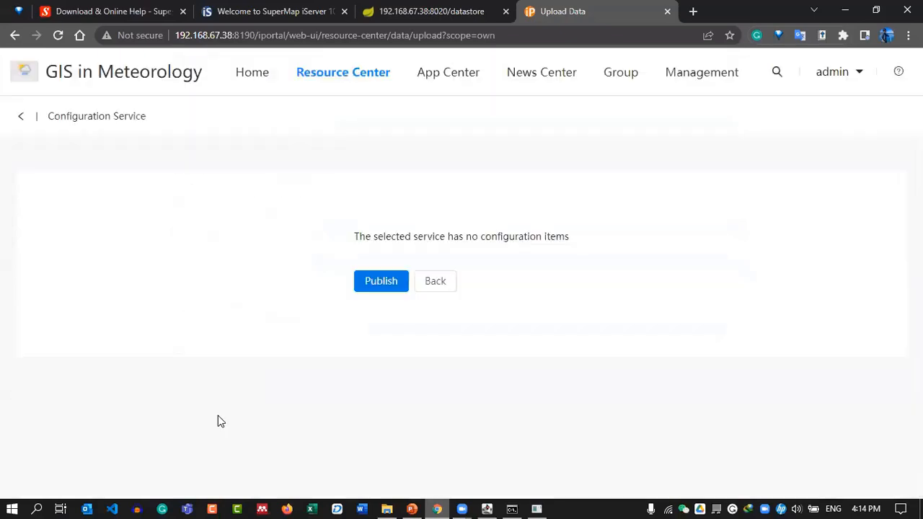
{"action": "left_click", "coordinate": [372, 287]}
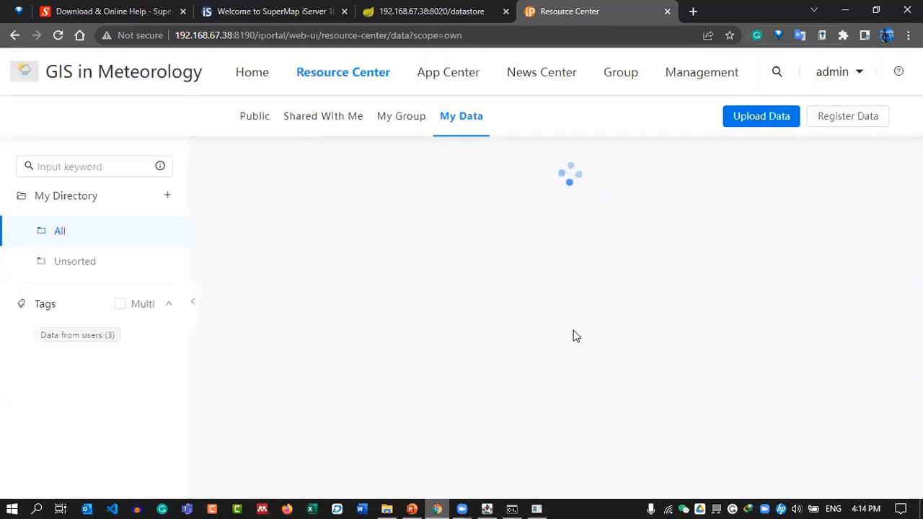
Review the published services of Temparature.zip and ADMIN_00.zip, then switch to the iServer welcome page.
{"action": "mouse_move", "coordinate": [514, 379]}
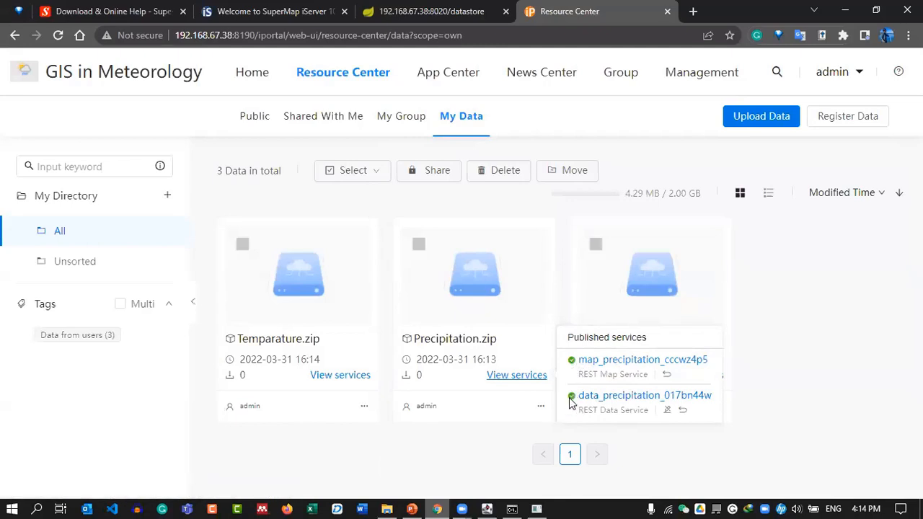
{"action": "left_click", "coordinate": [354, 376]}
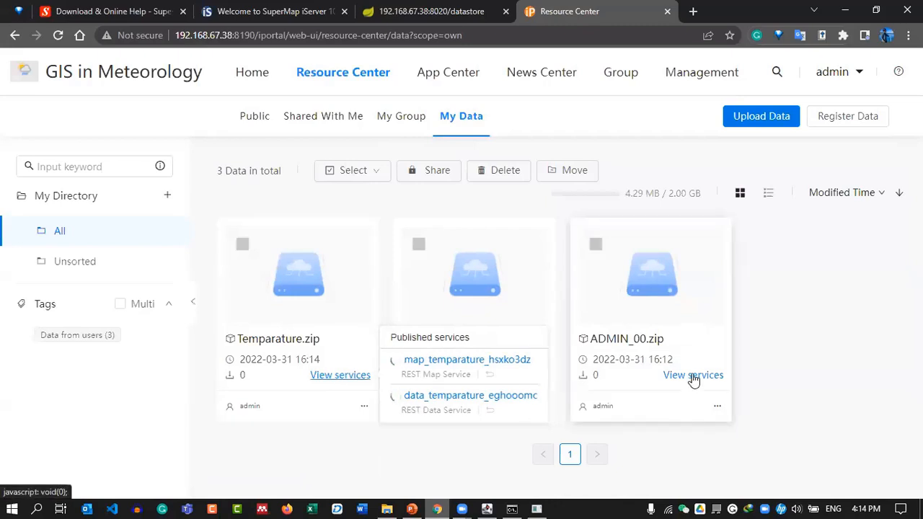
{"action": "left_click", "coordinate": [692, 376]}
{"action": "left_click", "coordinate": [338, 375]}
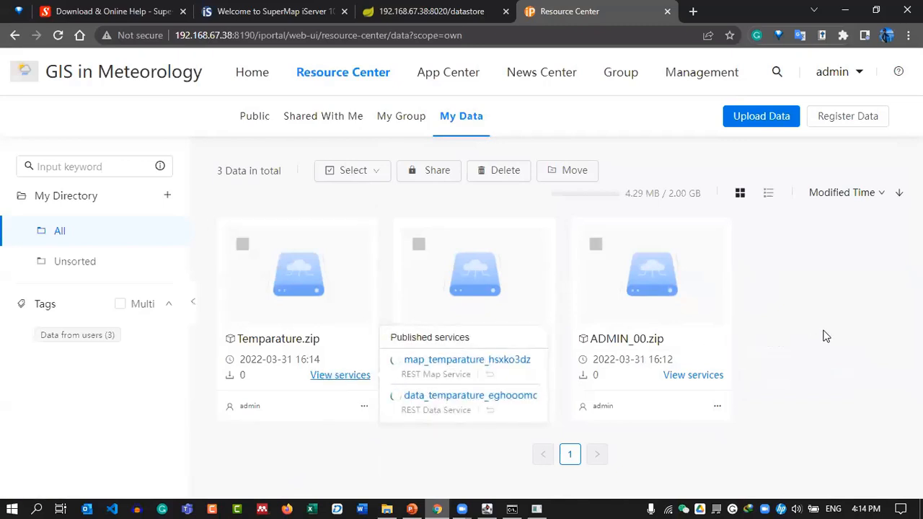
{"action": "left_click", "coordinate": [249, 9]}
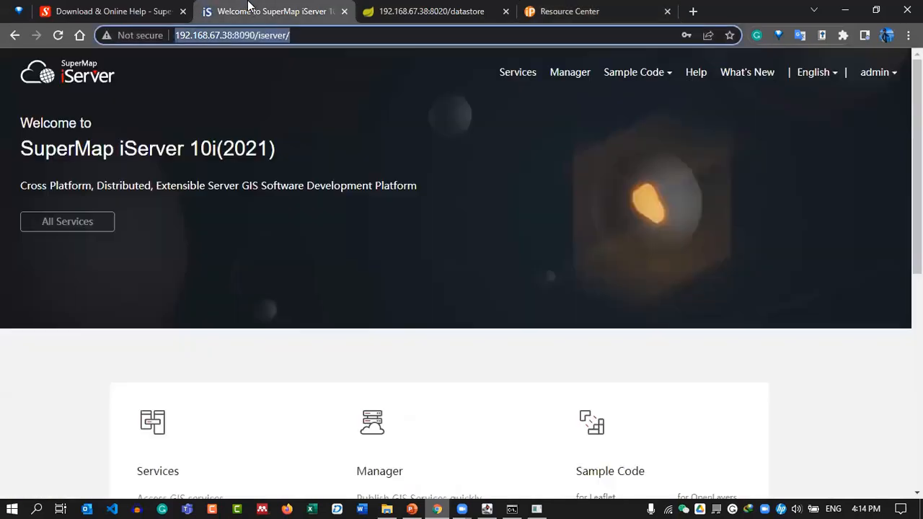
In iServer Manager's Service Management, list map_admin_00, map_precipitation and map_temparature among the services.
{"action": "left_click", "coordinate": [338, 132]}
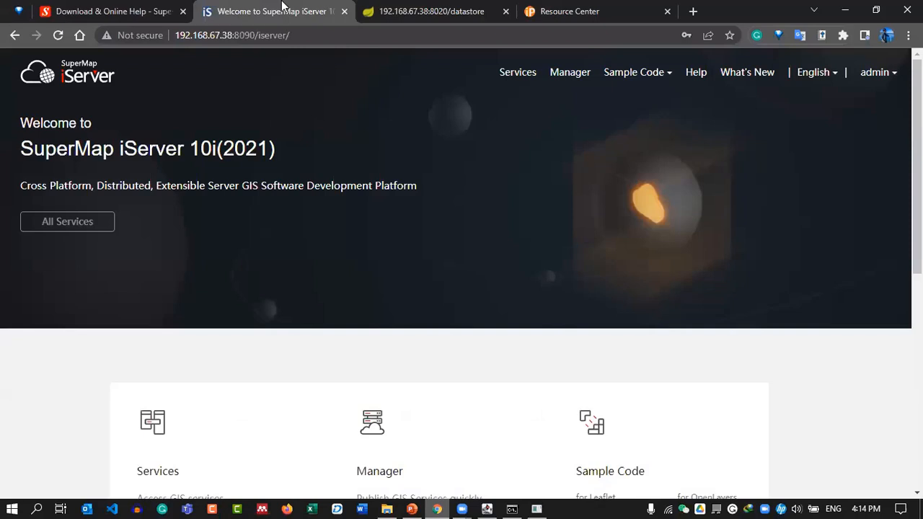
{"action": "left_click", "coordinate": [563, 72]}
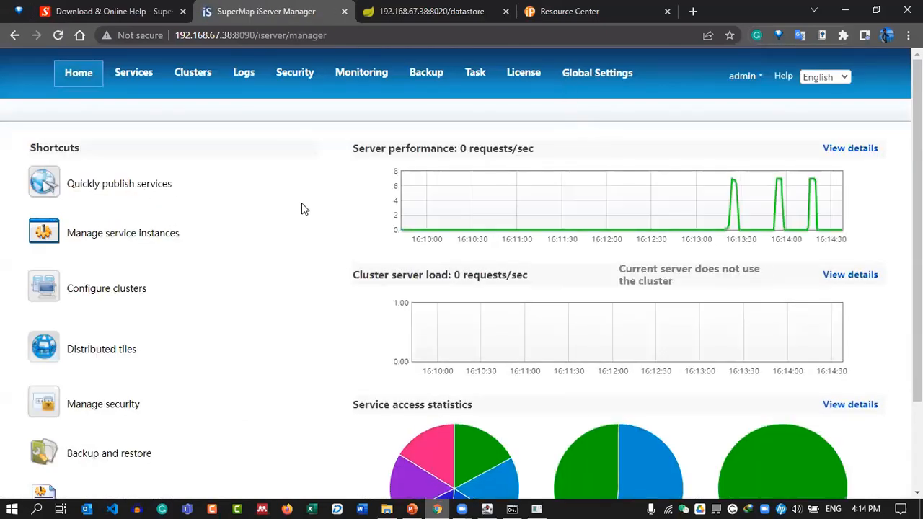
{"action": "left_click", "coordinate": [147, 82]}
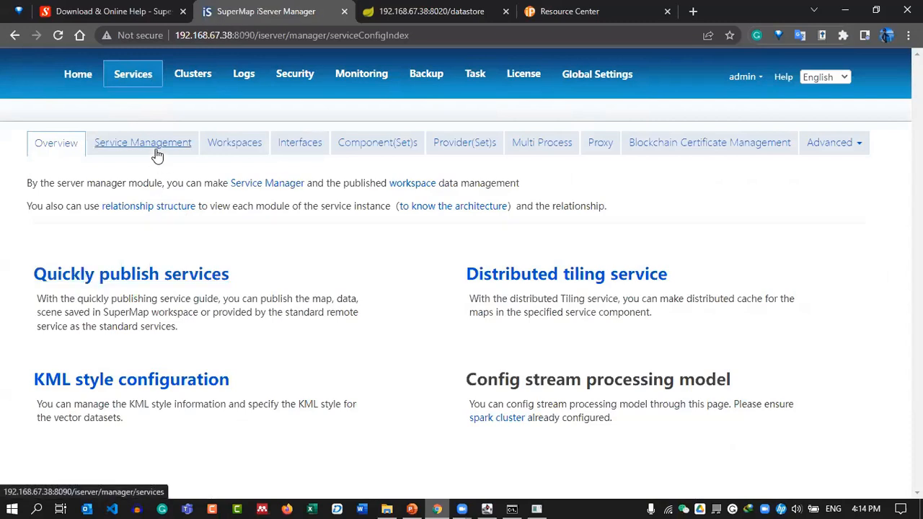
{"action": "left_click", "coordinate": [182, 160]}
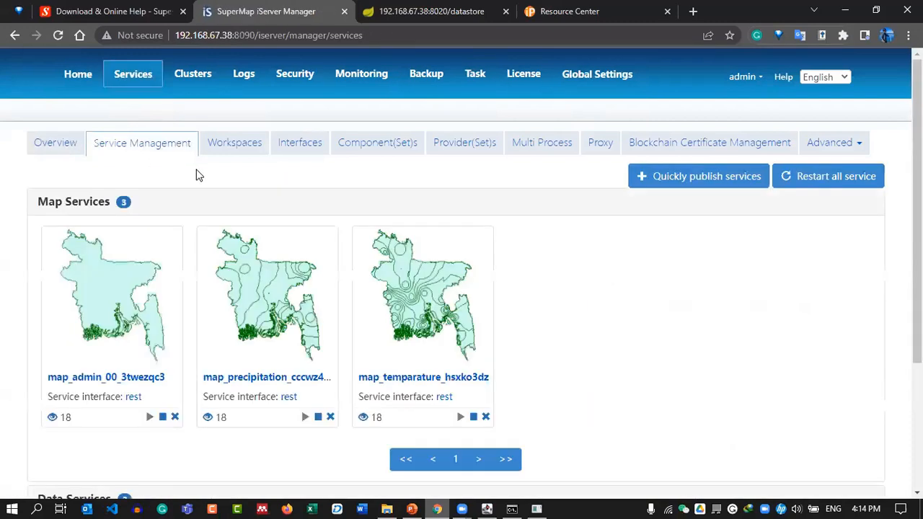
{"action": "scroll", "coordinate": [749, 359], "scroll_direction": "down", "scroll_amount": 3}
{"action": "scroll", "coordinate": [750, 359], "scroll_direction": "up", "scroll_amount": 1}
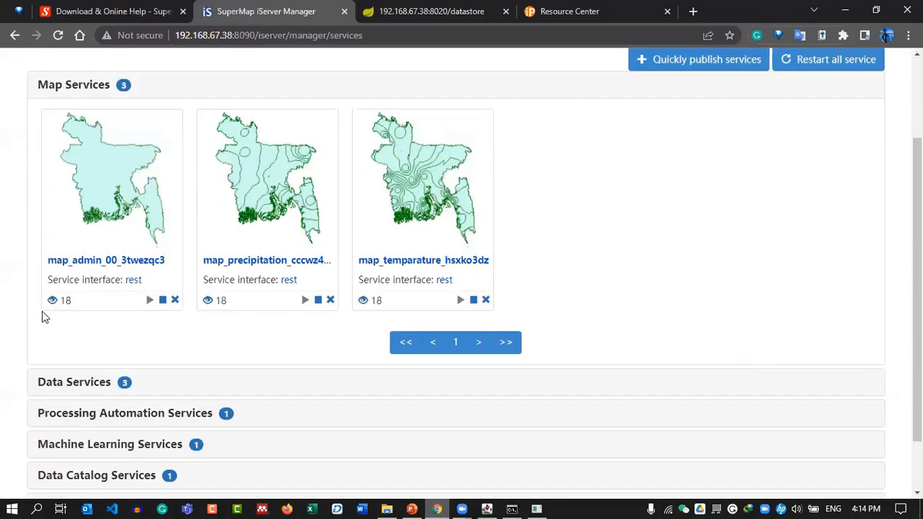
{"action": "scroll", "coordinate": [279, 253], "scroll_direction": "up", "scroll_amount": 2}
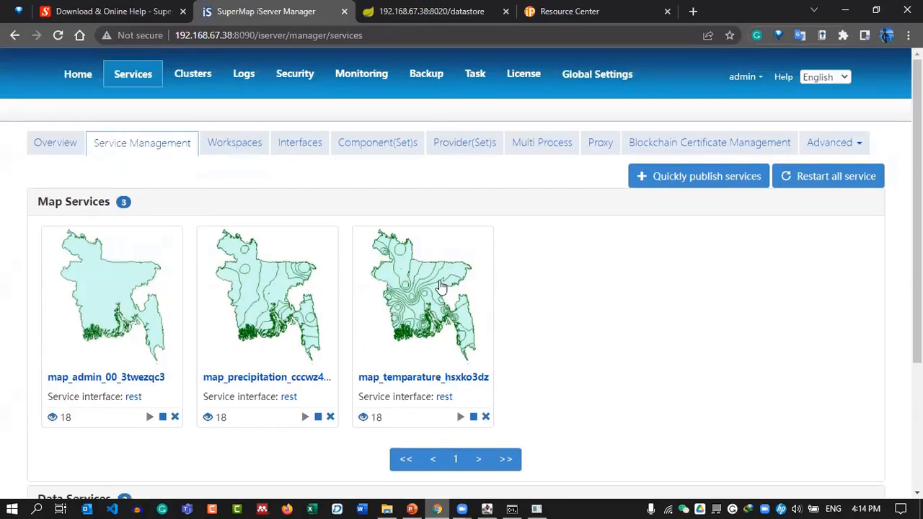
{"action": "scroll", "coordinate": [129, 288], "scroll_direction": "down", "scroll_amount": 1}
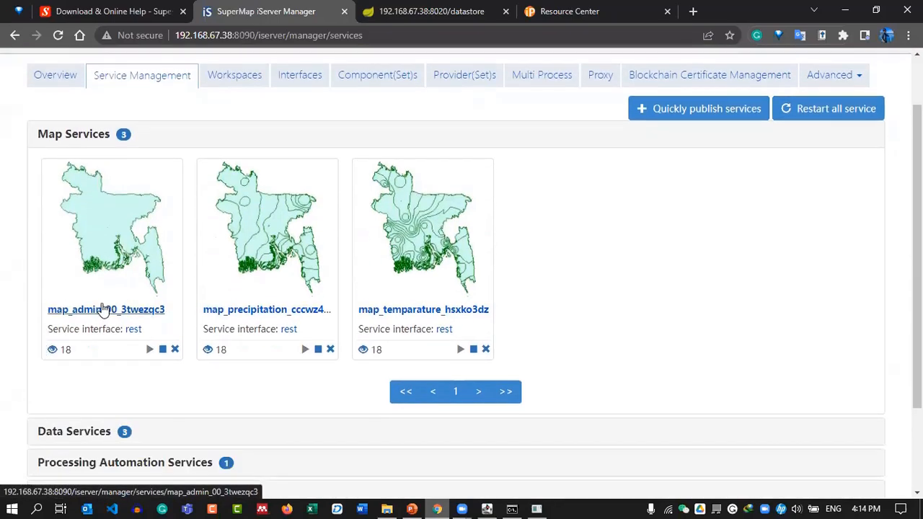
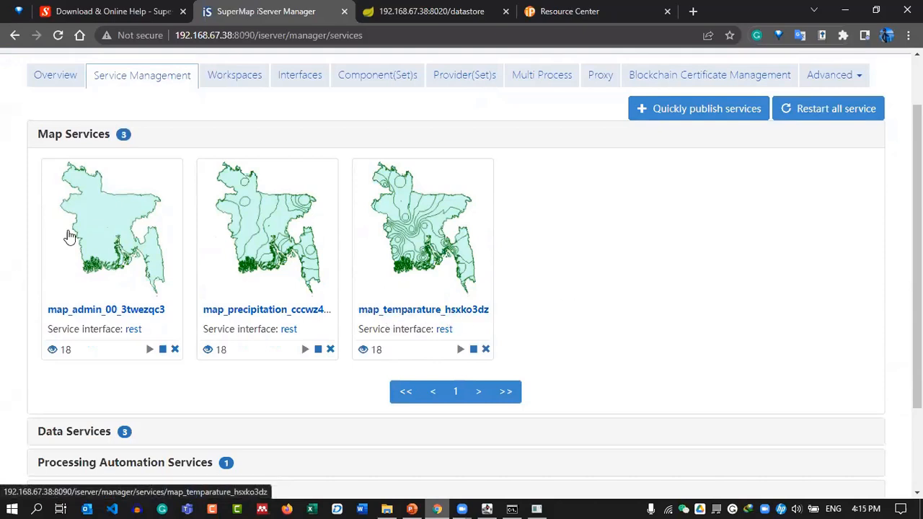
Open the admin map service's details and preview its map in Leaflet.
{"action": "scroll", "coordinate": [101, 338], "scroll_direction": "down", "scroll_amount": 3}
{"action": "left_click", "coordinate": [121, 319]}
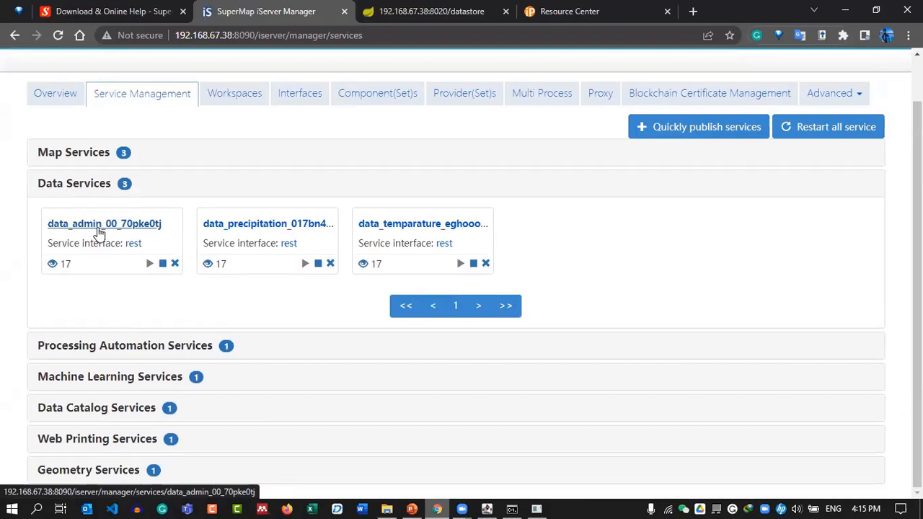
{"action": "left_click", "coordinate": [216, 160]}
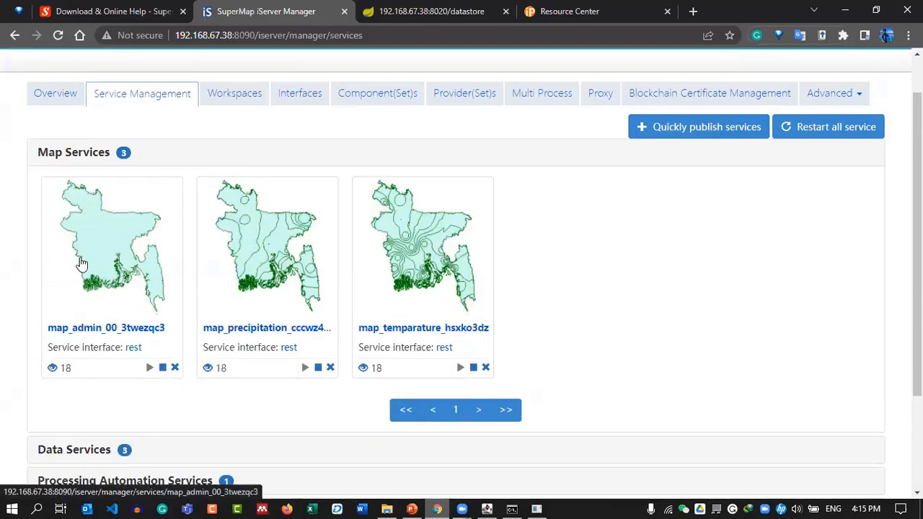
{"action": "left_click", "coordinate": [122, 277]}
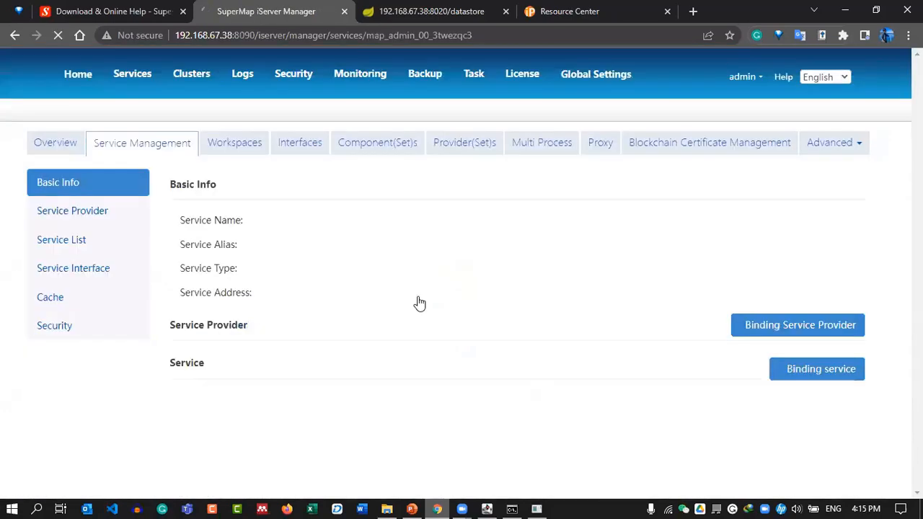
{"action": "scroll", "coordinate": [458, 298], "scroll_direction": "down", "scroll_amount": 3}
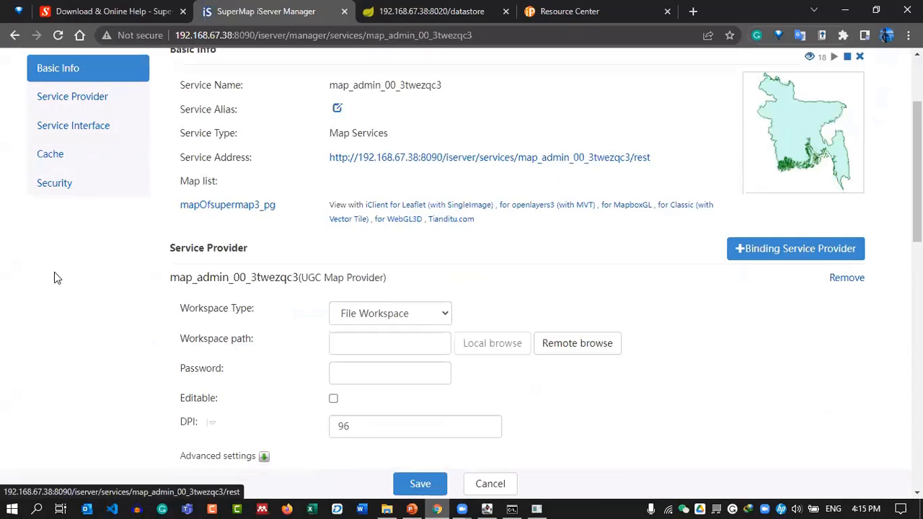
{"action": "scroll", "coordinate": [164, 305], "scroll_direction": "up", "scroll_amount": 1}
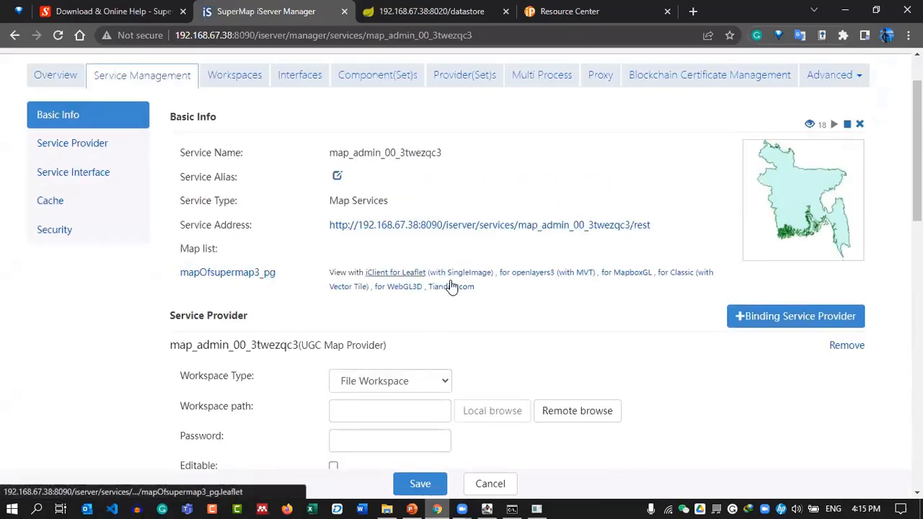
{"action": "left_click", "coordinate": [397, 272]}
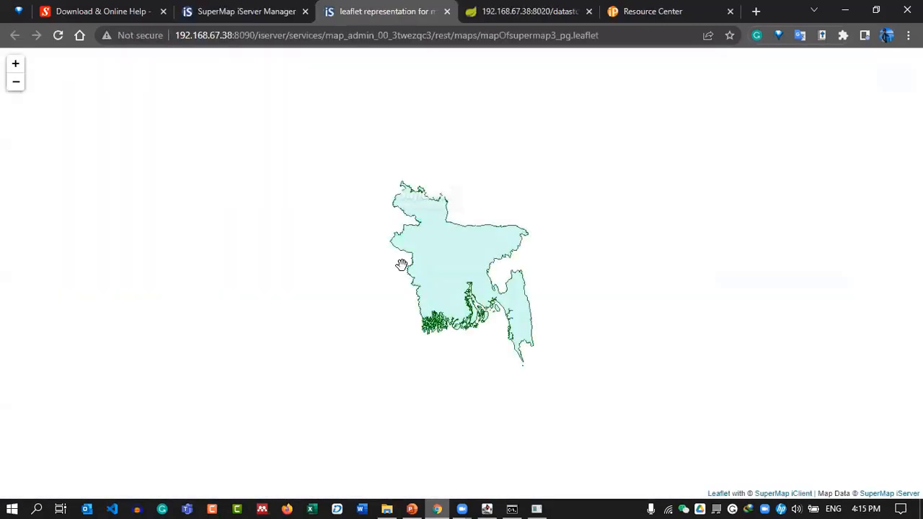
{"action": "scroll", "coordinate": [508, 267], "scroll_direction": "up", "scroll_amount": 3}
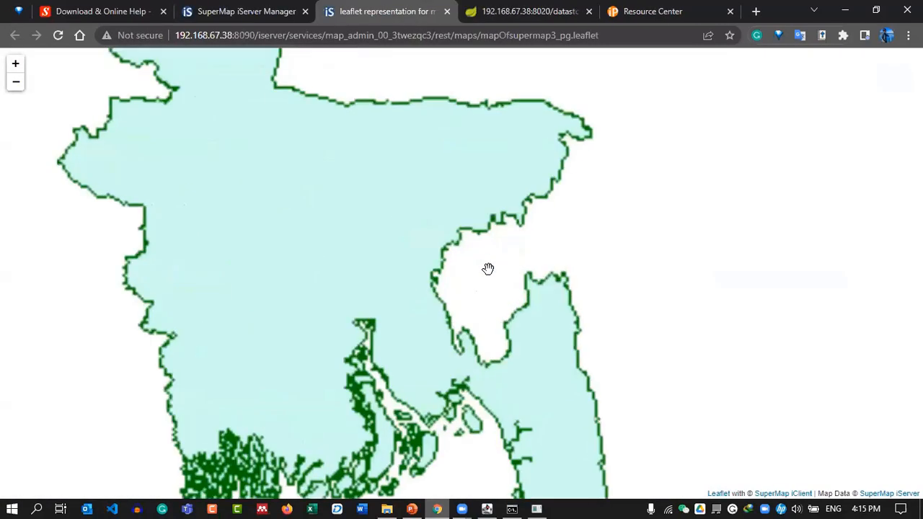
{"action": "scroll", "coordinate": [447, 253], "scroll_direction": "down", "scroll_amount": 2}
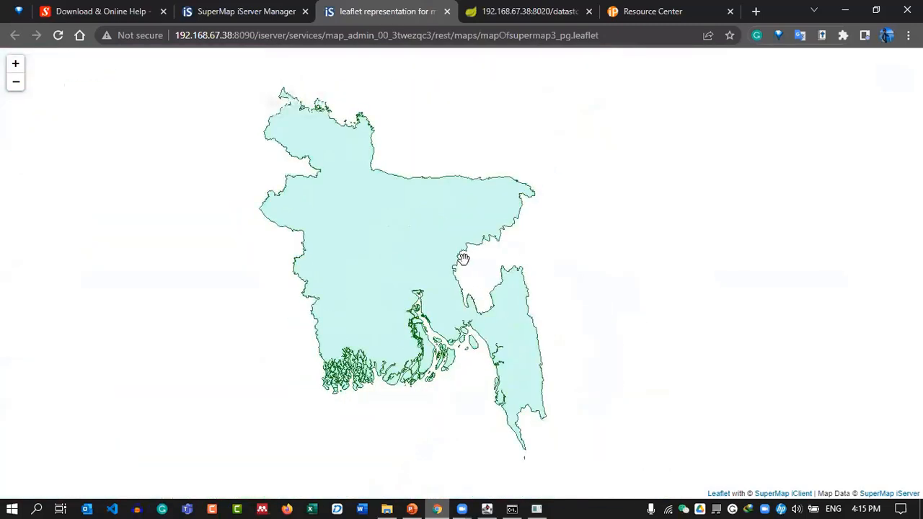
{"action": "left_click", "coordinate": [284, 9]}
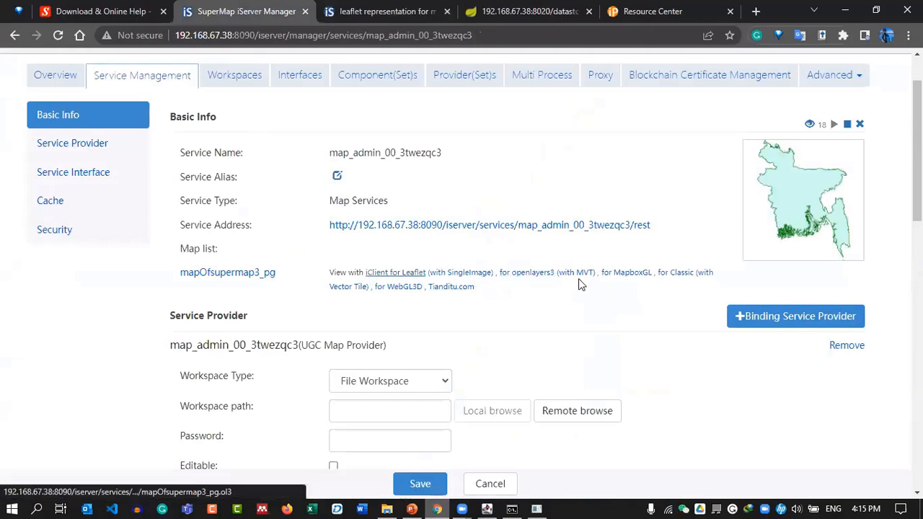
Preview the admin map in MapboxGL, then close both map previews.
{"action": "left_click", "coordinate": [626, 280]}
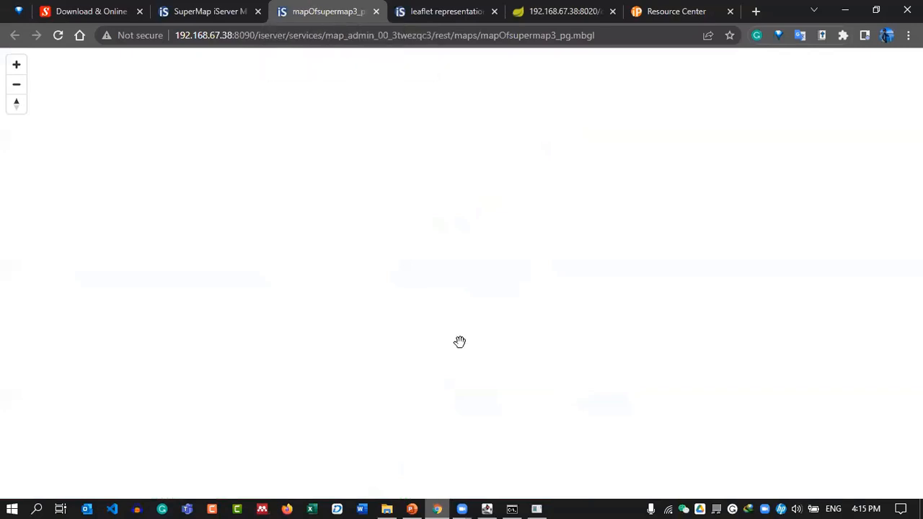
{"action": "scroll", "coordinate": [466, 282], "scroll_direction": "up", "scroll_amount": 5}
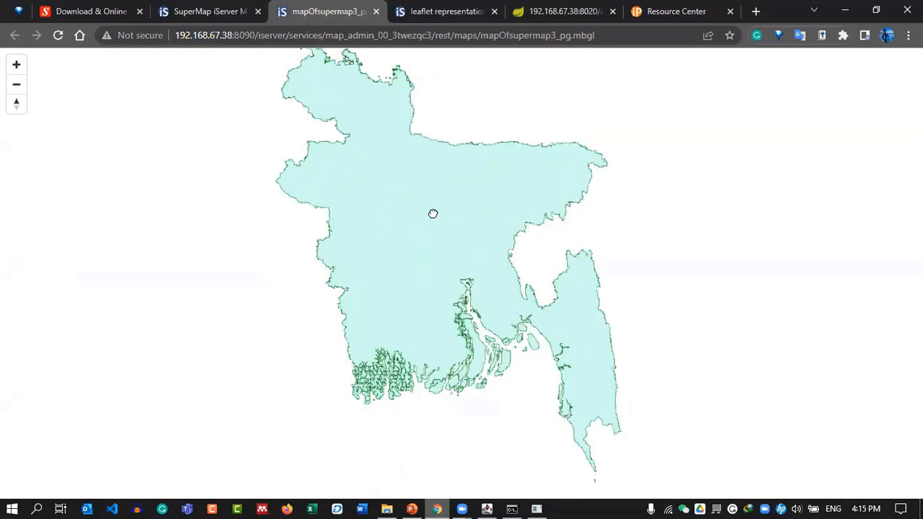
{"action": "left_click", "coordinate": [375, 12]}
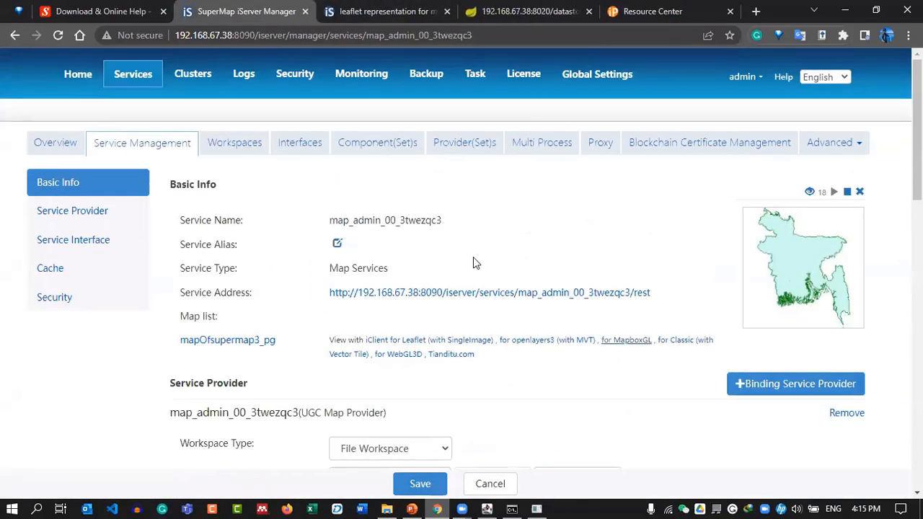
{"action": "left_click", "coordinate": [351, 8]}
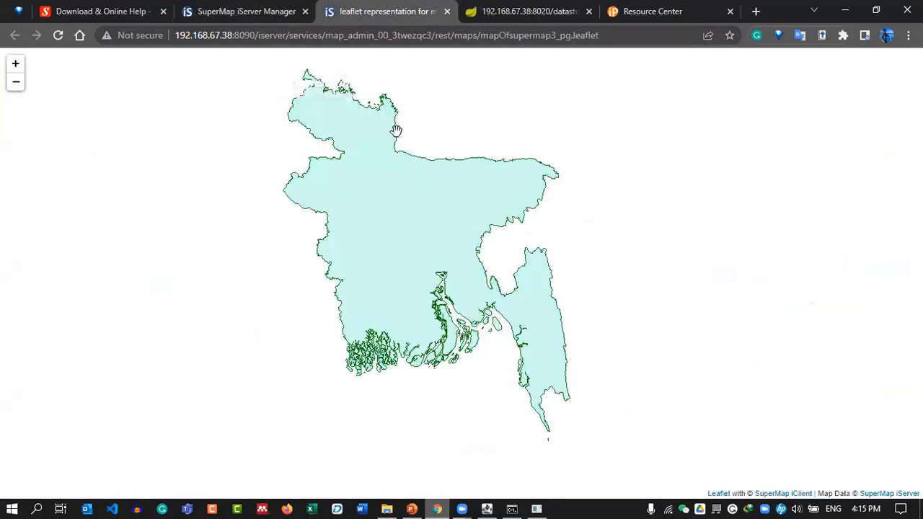
{"action": "left_click", "coordinate": [447, 11]}
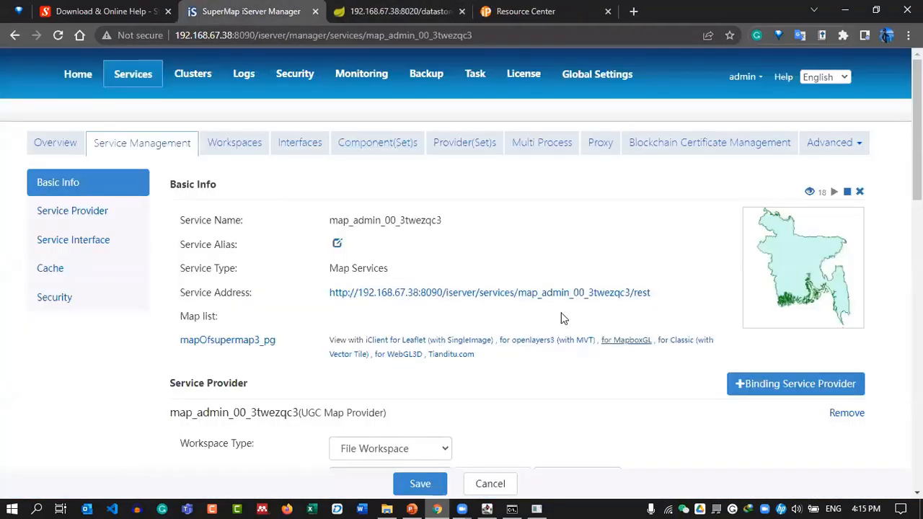
Recheck the data and map service lists and glance at the datastore configuration page.
{"action": "left_click", "coordinate": [124, 147]}
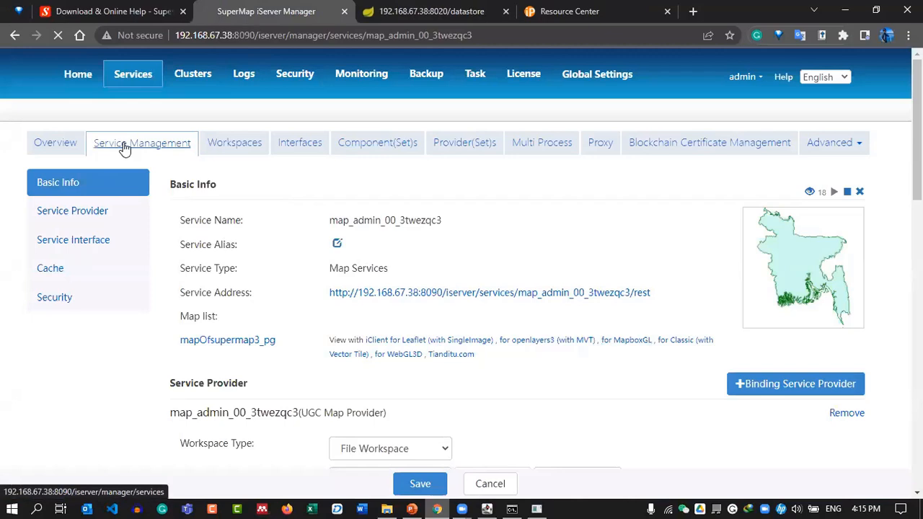
{"action": "scroll", "coordinate": [268, 309], "scroll_direction": "down", "scroll_amount": 3}
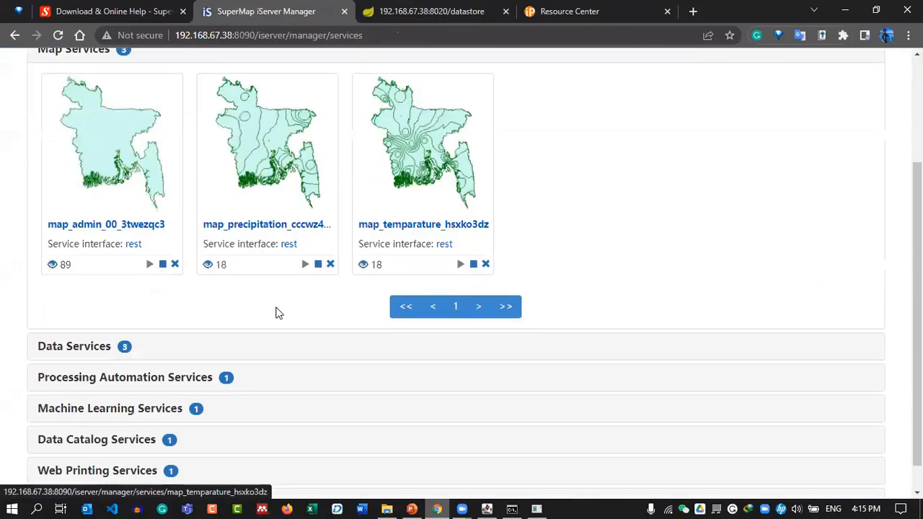
{"action": "left_click", "coordinate": [185, 317]}
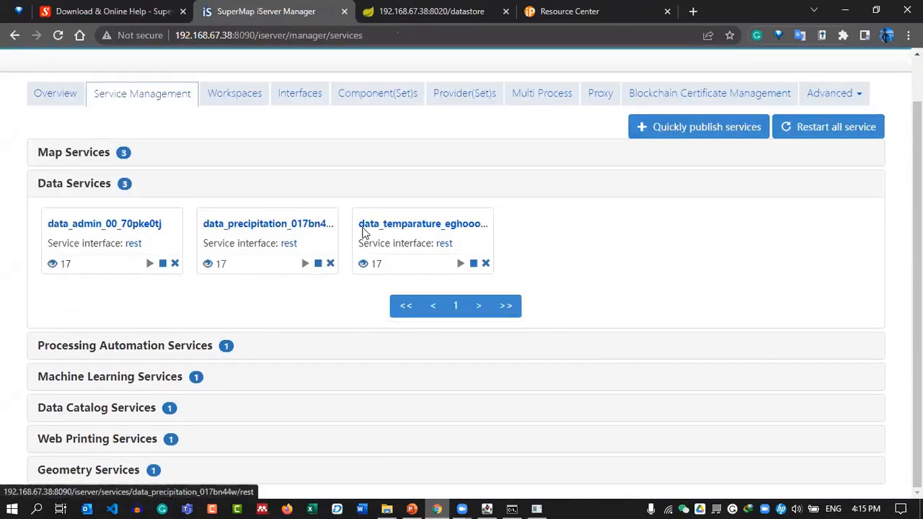
{"action": "left_click", "coordinate": [123, 161]}
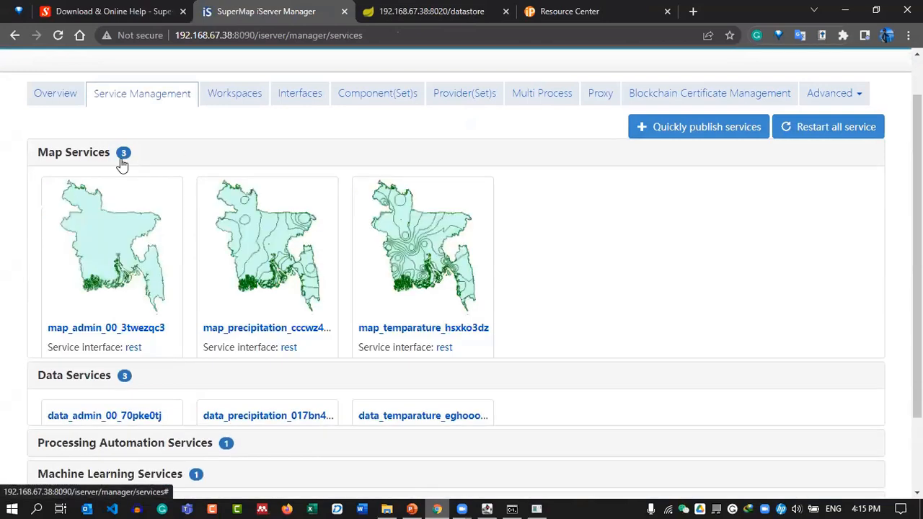
{"action": "scroll", "coordinate": [566, 274], "scroll_direction": "down", "scroll_amount": 2}
{"action": "scroll", "coordinate": [566, 275], "scroll_direction": "up", "scroll_amount": 3}
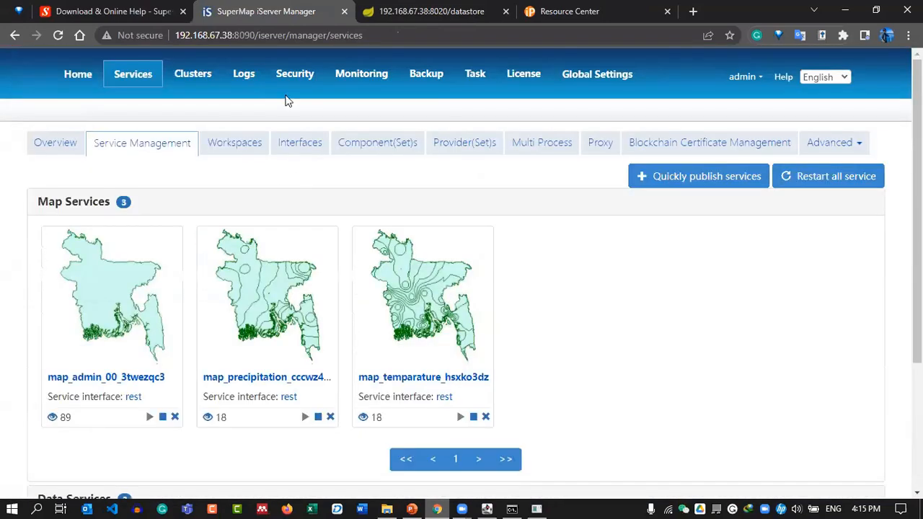
{"action": "left_click", "coordinate": [428, 7]}
{"action": "left_click", "coordinate": [294, 12]}
Start a new upload in My Data with Excel as the data type.
{"action": "left_click", "coordinate": [433, 10]}
{"action": "left_click", "coordinate": [597, 8]}
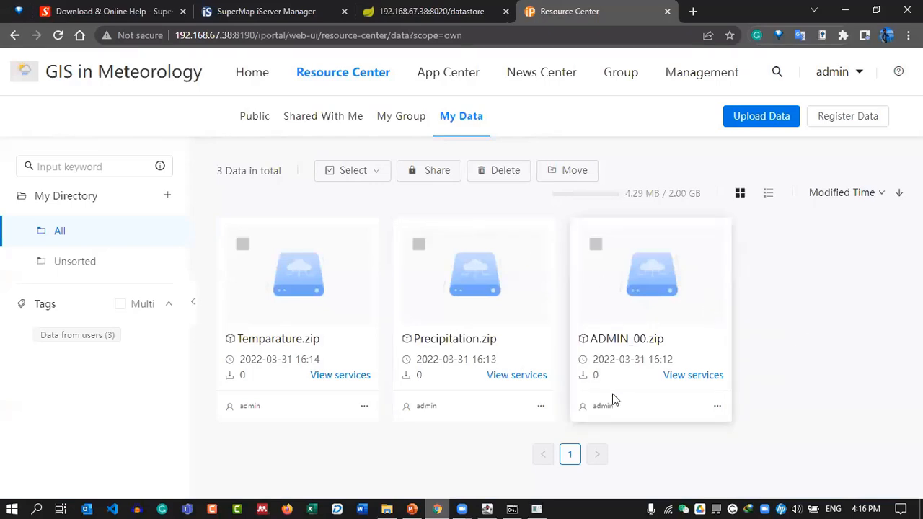
{"action": "left_click", "coordinate": [741, 122]}
{"action": "left_click", "coordinate": [373, 223]}
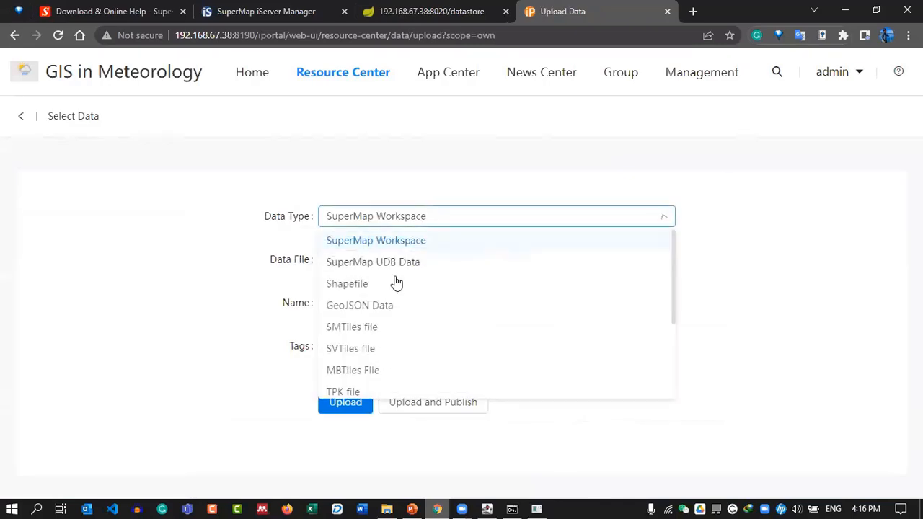
{"action": "scroll", "coordinate": [350, 331], "scroll_direction": "down", "scroll_amount": 3}
{"action": "left_click", "coordinate": [351, 324]}
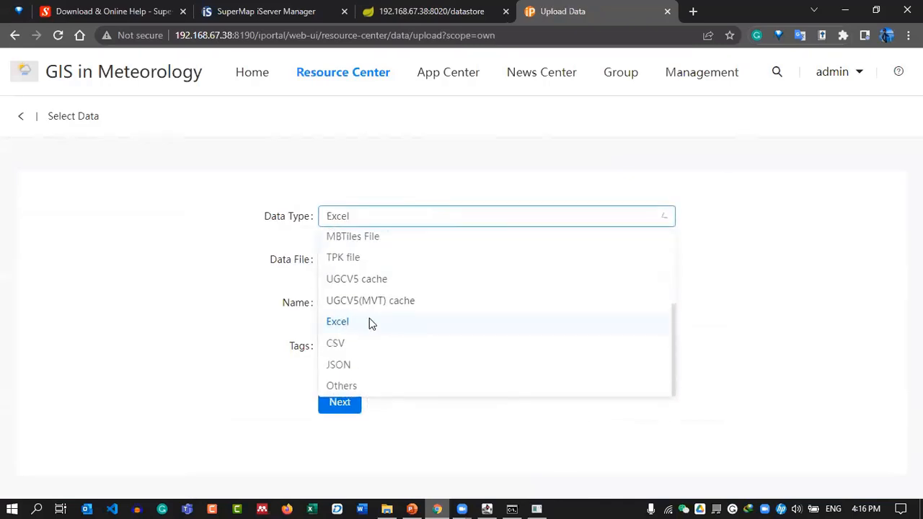
Attach WEATHER_DATA_V1.xlsx, rename it WEATHER_DATA, and continue to configuration.
{"action": "left_click", "coordinate": [356, 261]}
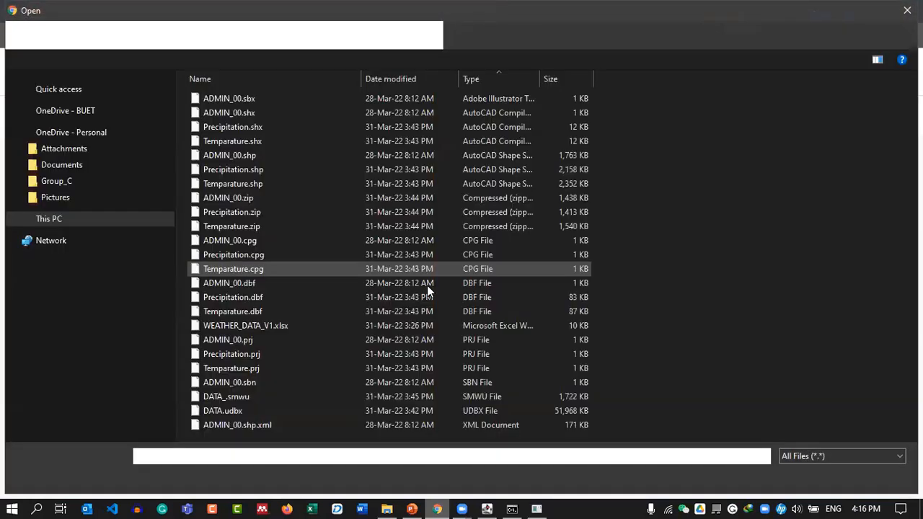
{"action": "left_click", "coordinate": [235, 325]}
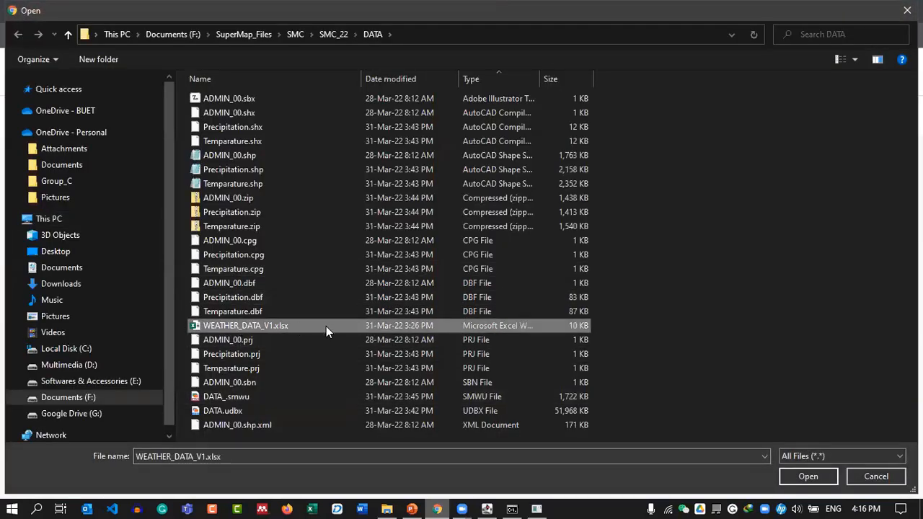
{"action": "left_click", "coordinate": [789, 477]}
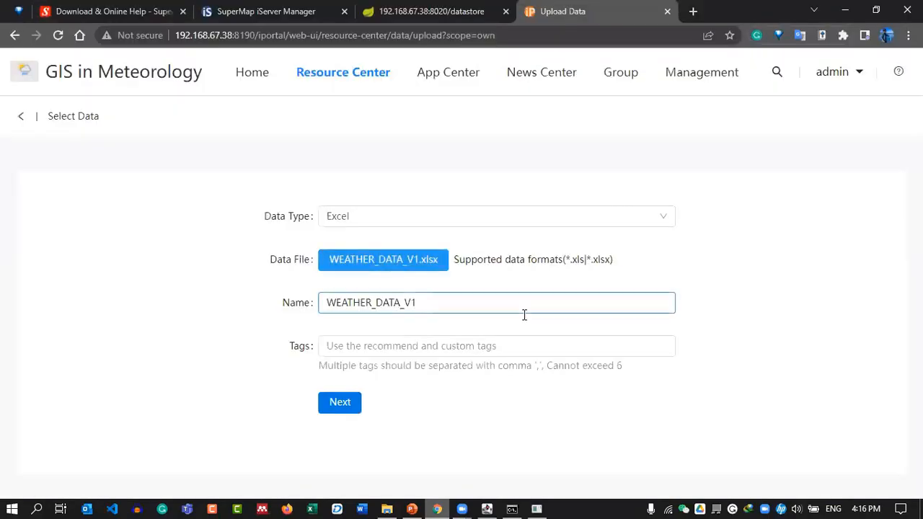
{"action": "left_click_drag", "start_coordinate": [411, 306], "coordinate": [426, 305]}
{"action": "left_click_drag", "start_coordinate": [426, 305], "coordinate": [403, 306]}
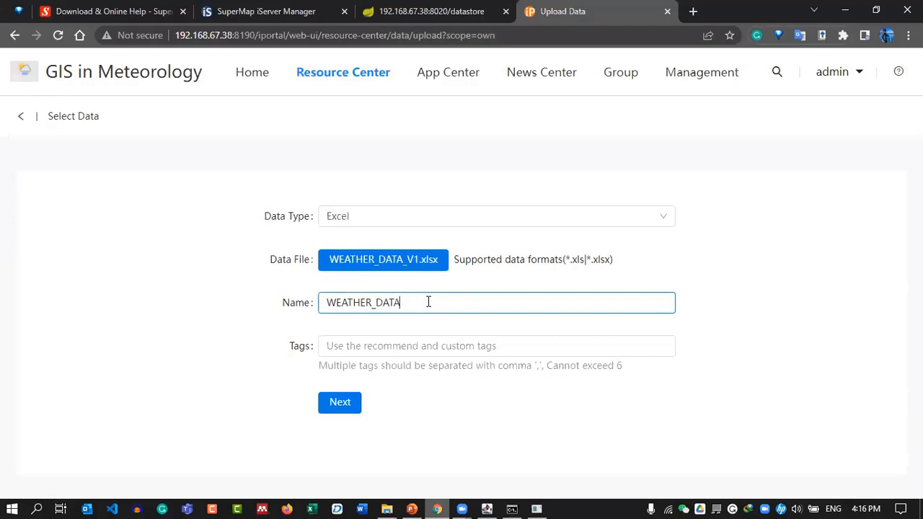
{"action": "left_click", "coordinate": [340, 403]}
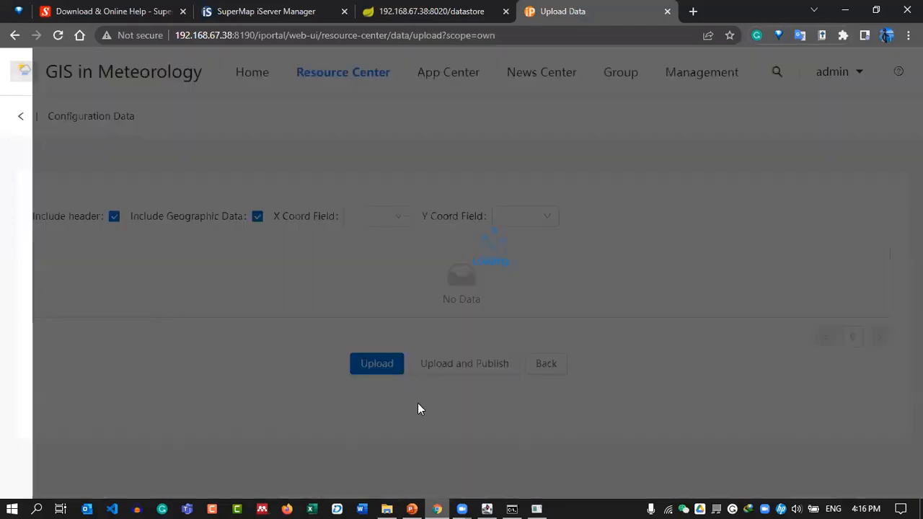
Set LON as the X field and LAT as the Y field, then upload.
{"action": "scroll", "coordinate": [382, 349], "scroll_direction": "down", "scroll_amount": 1}
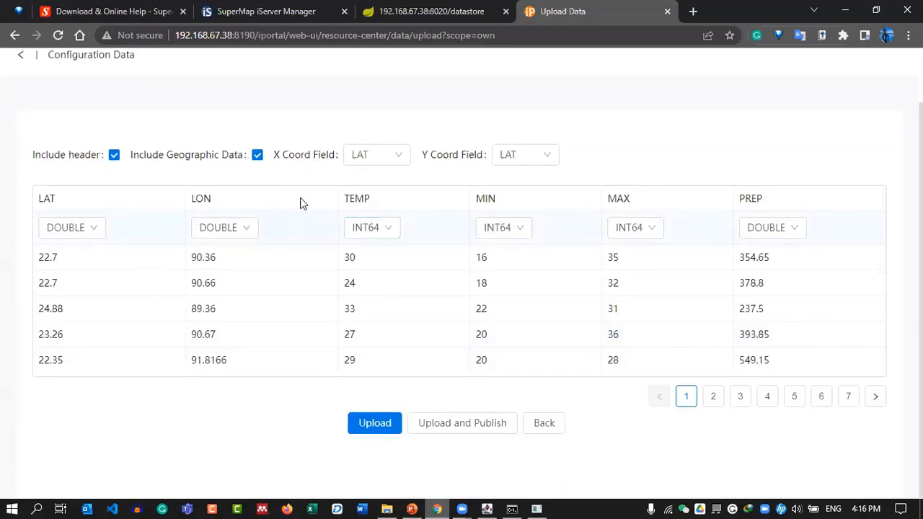
{"action": "left_click", "coordinate": [374, 163]}
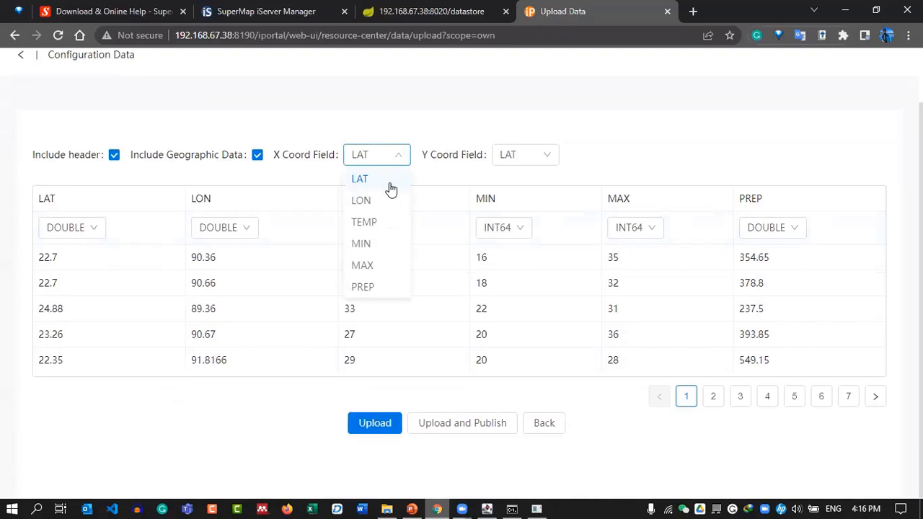
{"action": "left_click", "coordinate": [388, 198]}
{"action": "left_click", "coordinate": [513, 159]}
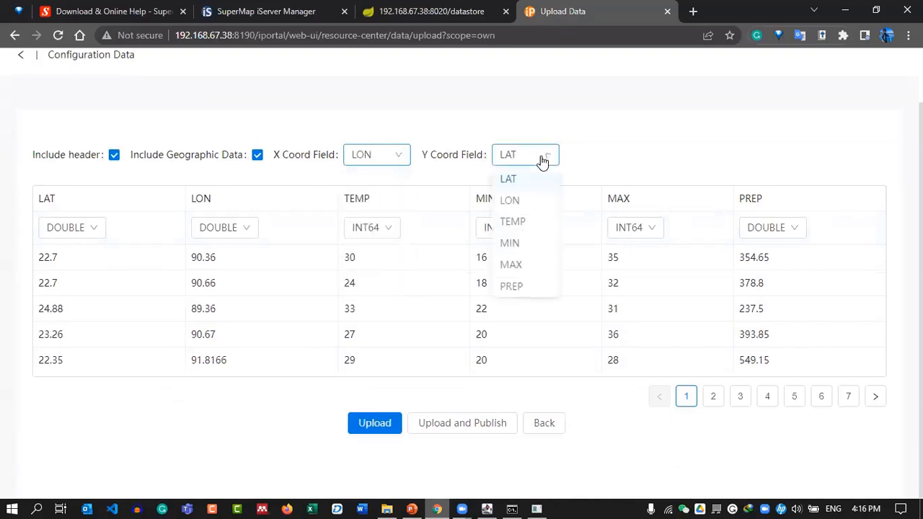
{"action": "left_click", "coordinate": [545, 159]}
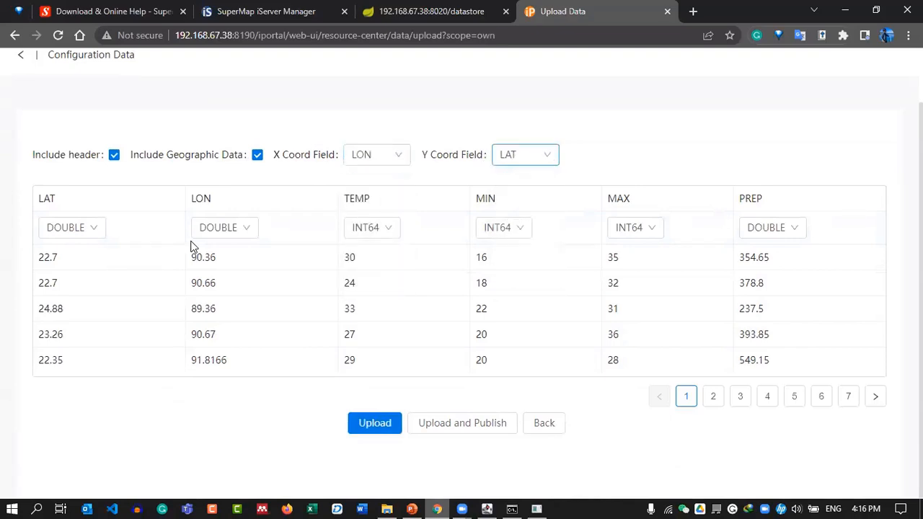
{"action": "left_click", "coordinate": [485, 424]}
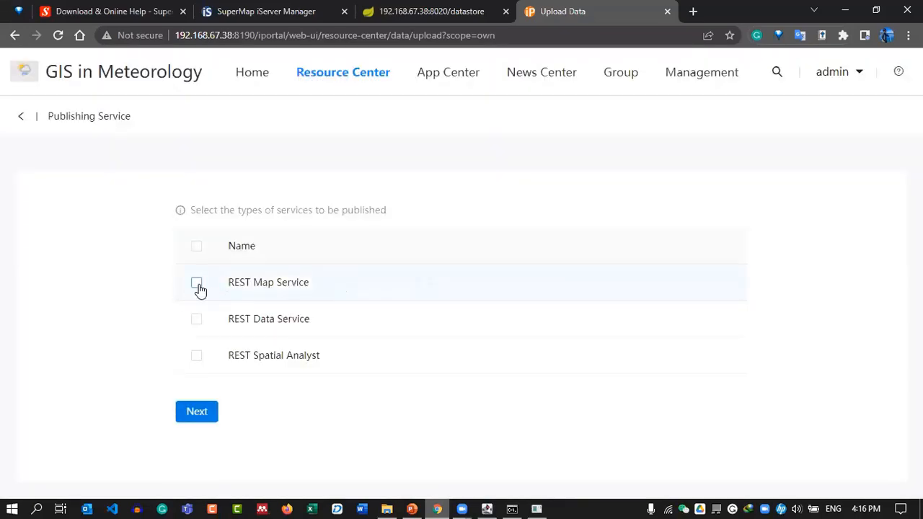
Publish WEATHER_DATA as both a REST Map Service and a REST Data Service.
{"action": "left_click", "coordinate": [200, 289]}
{"action": "left_click", "coordinate": [205, 320]}
{"action": "left_click", "coordinate": [204, 413]}
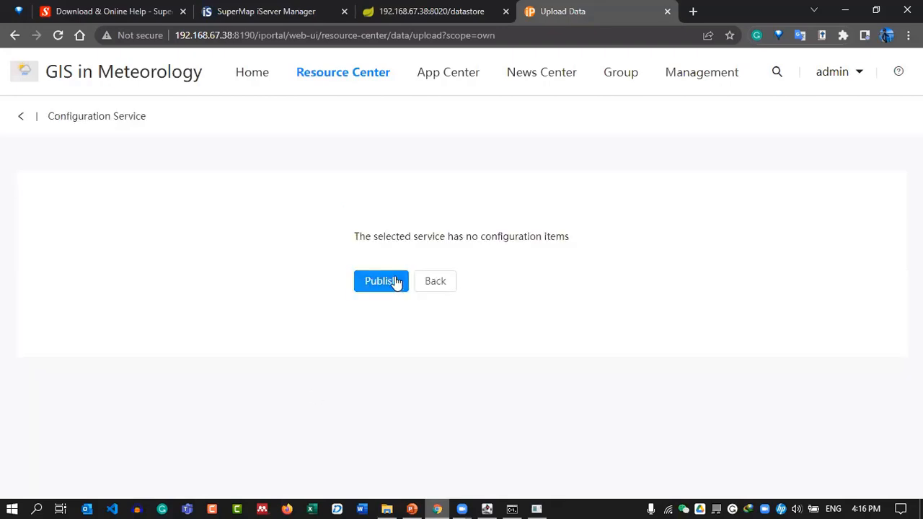
{"action": "left_click", "coordinate": [395, 283]}
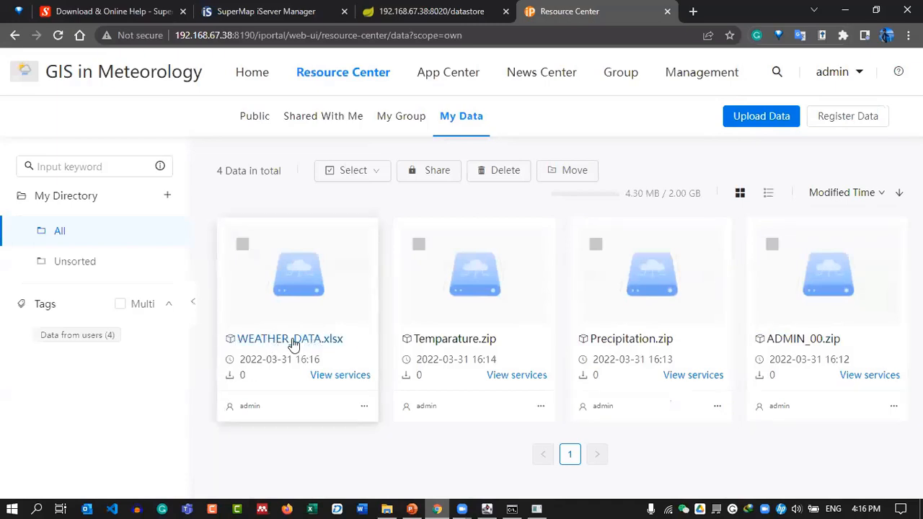
View WEATHER_DATA.xlsx's services, then confirm map_weather_data is listed in iServer Manager.
{"action": "left_click", "coordinate": [344, 377]}
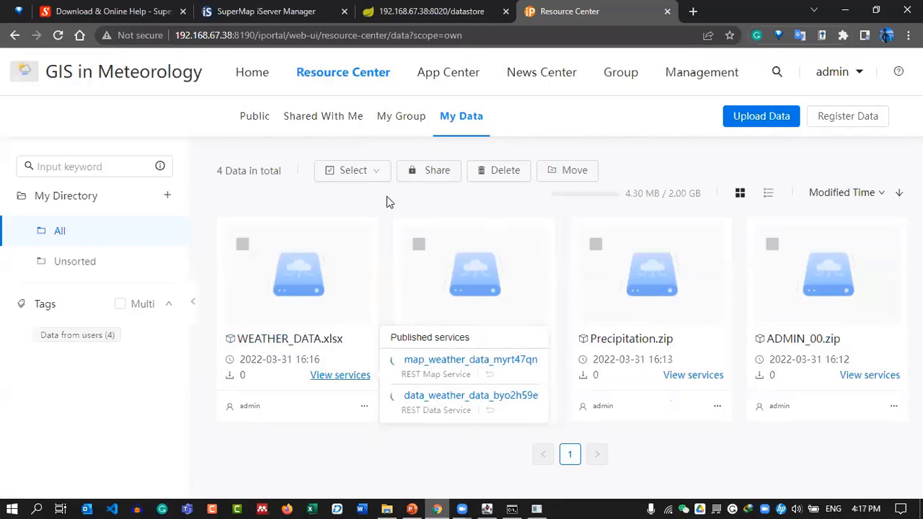
{"action": "left_click", "coordinate": [258, 8]}
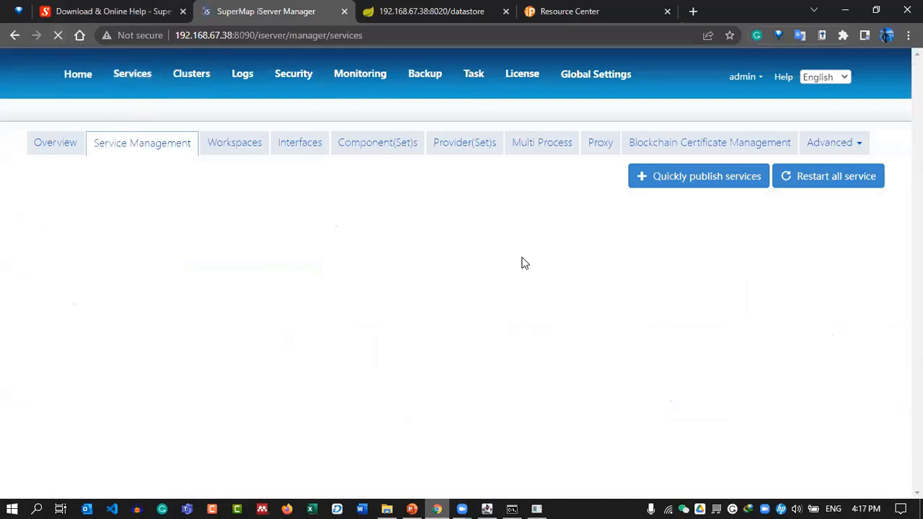
{"action": "scroll", "coordinate": [562, 342], "scroll_direction": "down", "scroll_amount": 3}
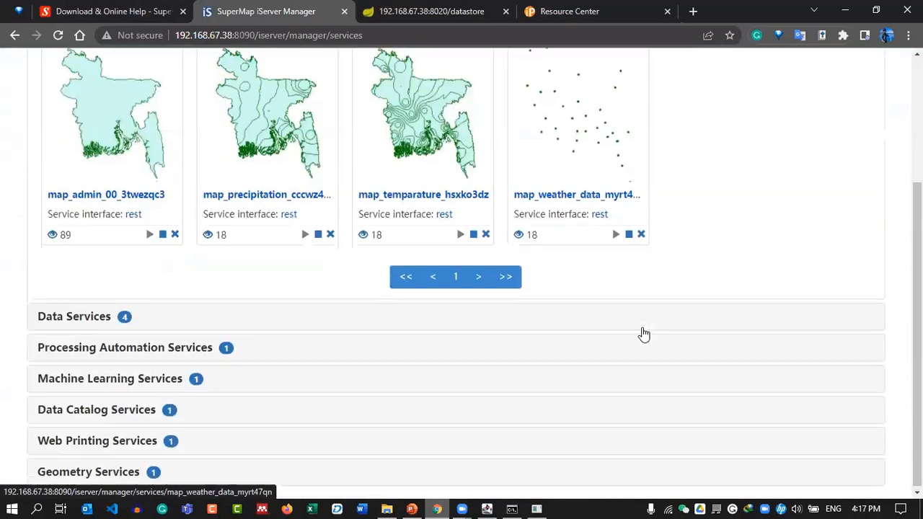
{"action": "scroll", "coordinate": [692, 310], "scroll_direction": "up", "scroll_amount": 2}
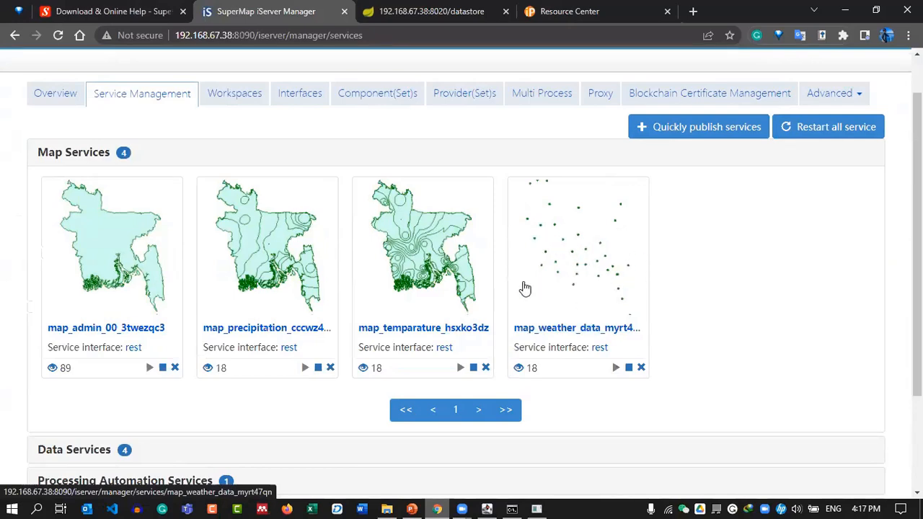
Open DataViz from the App Center in a new tab and switch to its Untitled Map.
{"action": "left_click", "coordinate": [403, 10]}
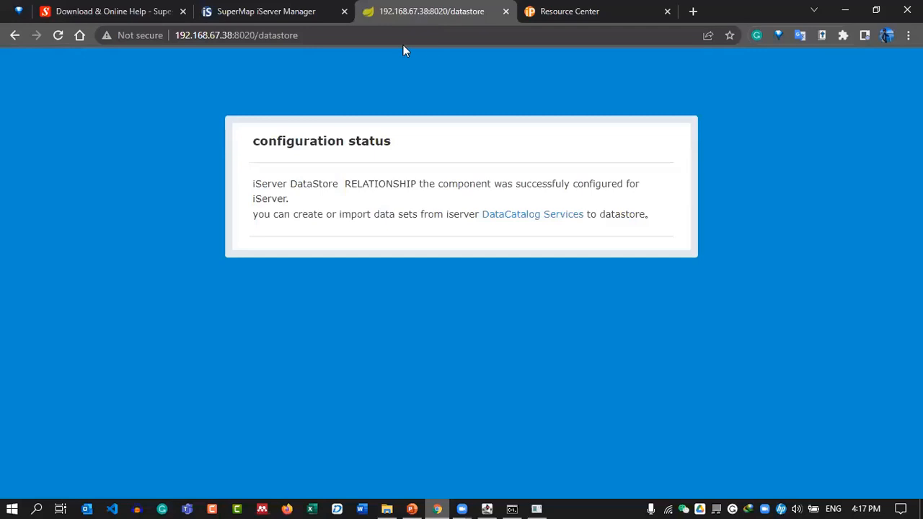
{"action": "left_click", "coordinate": [534, 10]}
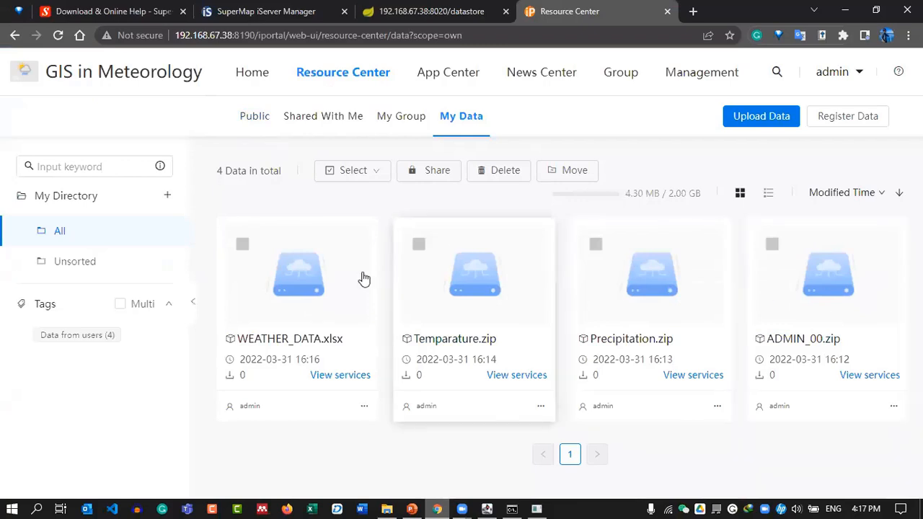
{"action": "mouse_move", "coordinate": [357, 77]}
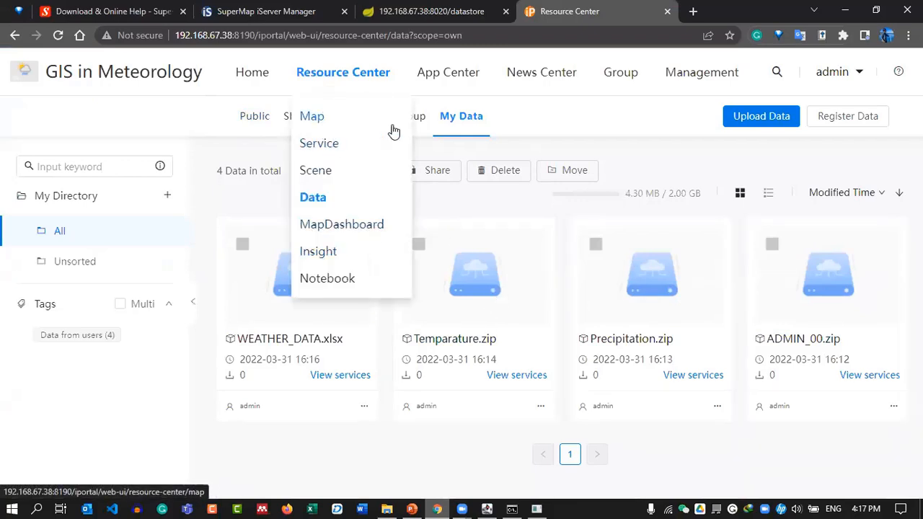
{"action": "mouse_move", "coordinate": [487, 73]}
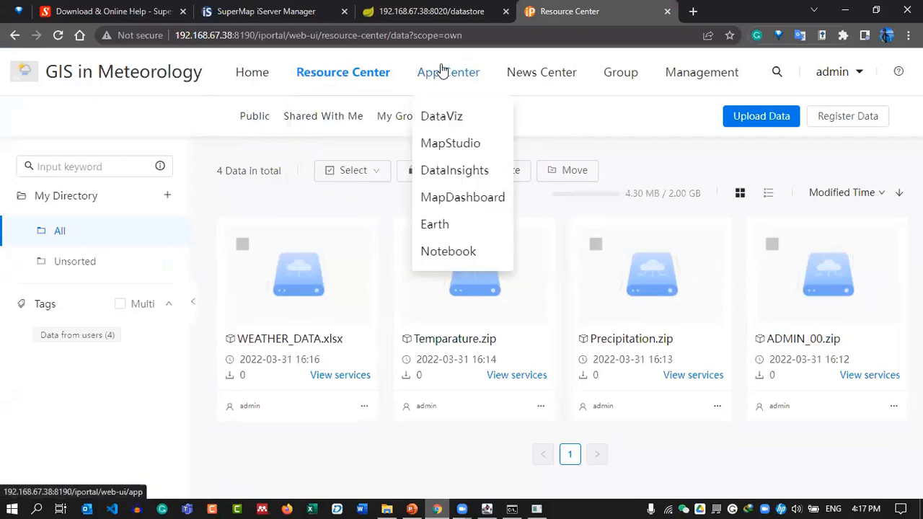
{"action": "middle_click", "coordinate": [453, 121]}
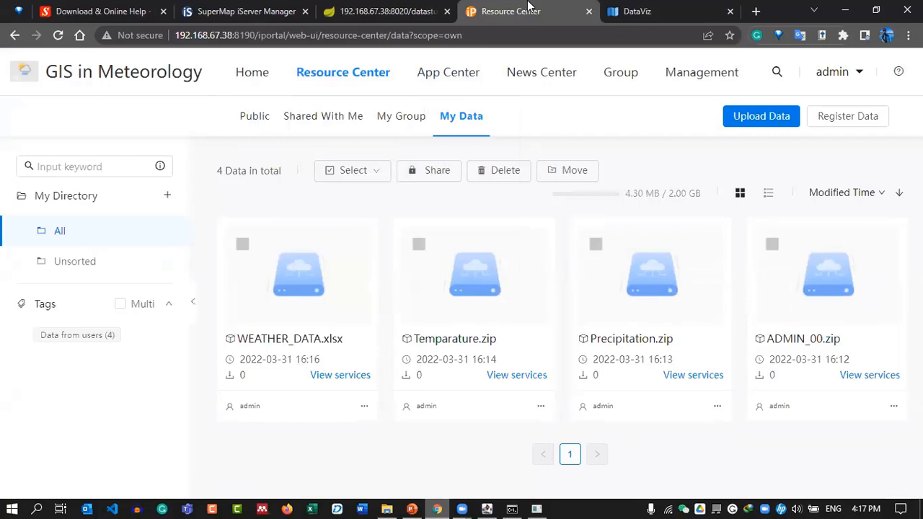
{"action": "left_click", "coordinate": [642, 12]}
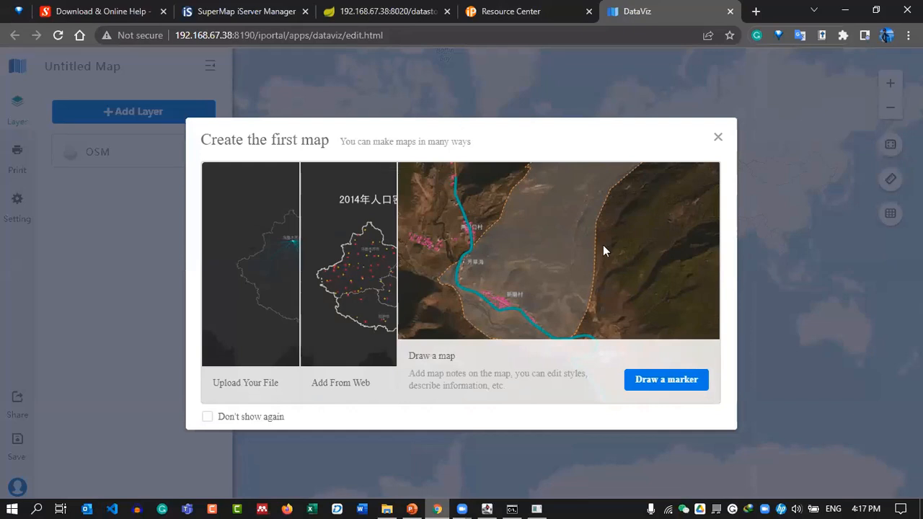
Close the first-map dialog, zoom and pan to Bangladesh, and show the Add Layer options.
{"action": "left_click", "coordinate": [718, 138]}
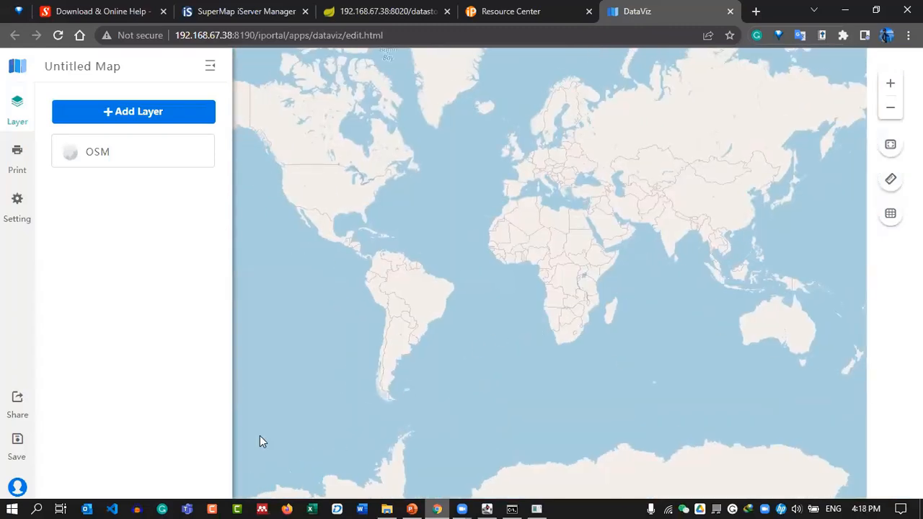
{"action": "scroll", "coordinate": [705, 233], "scroll_direction": "up", "scroll_amount": 3}
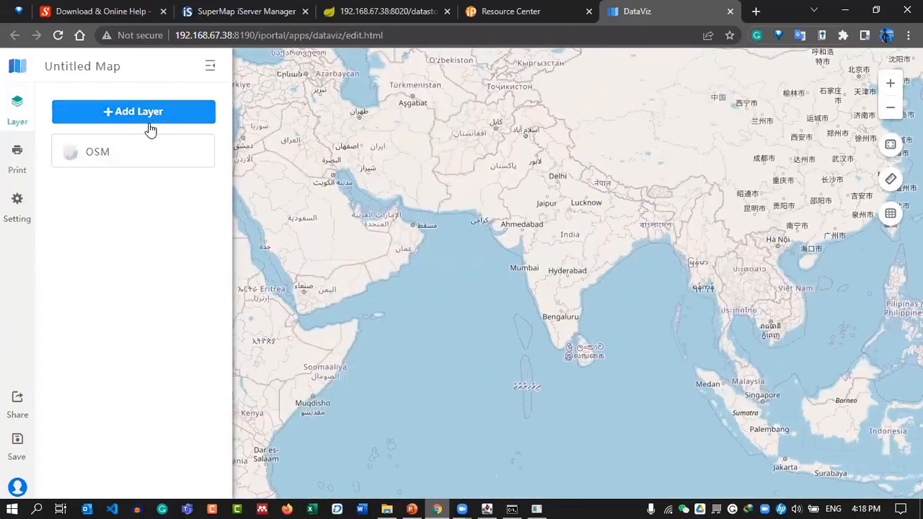
{"action": "mouse_move", "coordinate": [108, 181]}
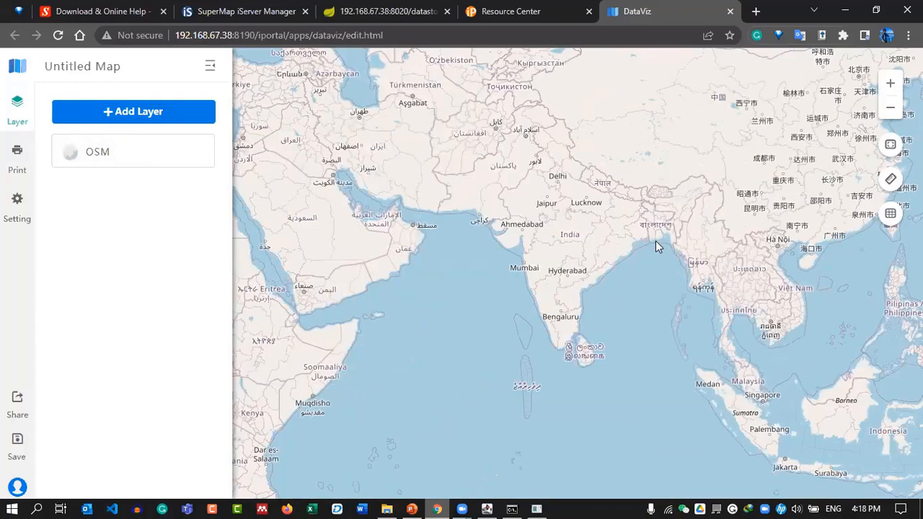
{"action": "scroll", "coordinate": [663, 234], "scroll_direction": "up", "scroll_amount": 5}
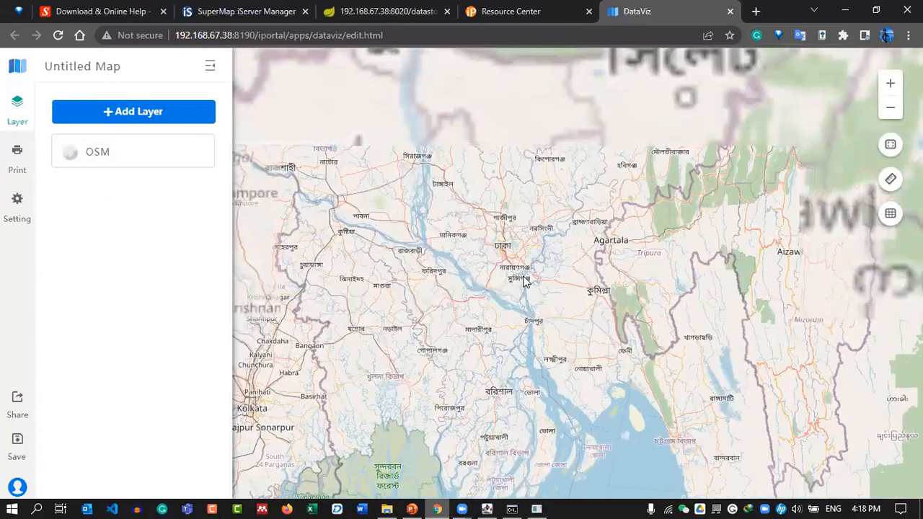
{"action": "scroll", "coordinate": [526, 281], "scroll_direction": "down", "scroll_amount": 2}
{"action": "left_click_drag", "start_coordinate": [525, 264], "coordinate": [545, 268]}
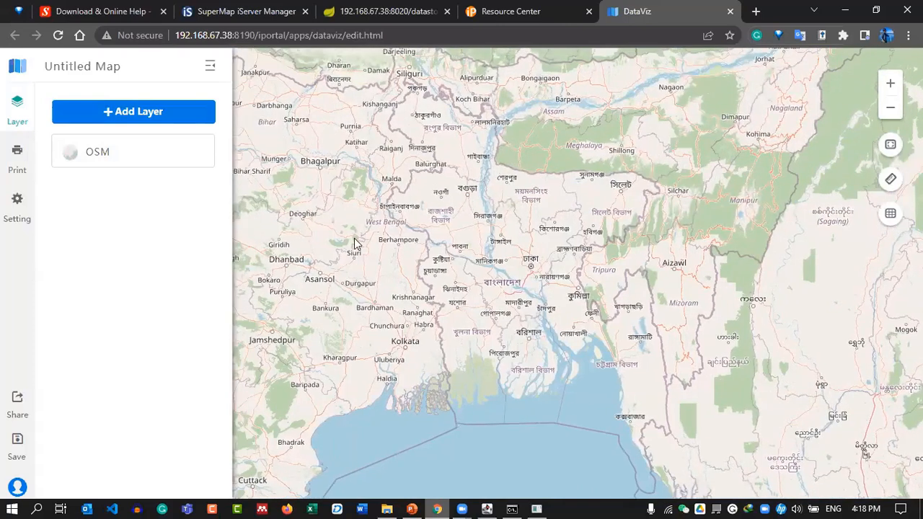
{"action": "left_click", "coordinate": [117, 118]}
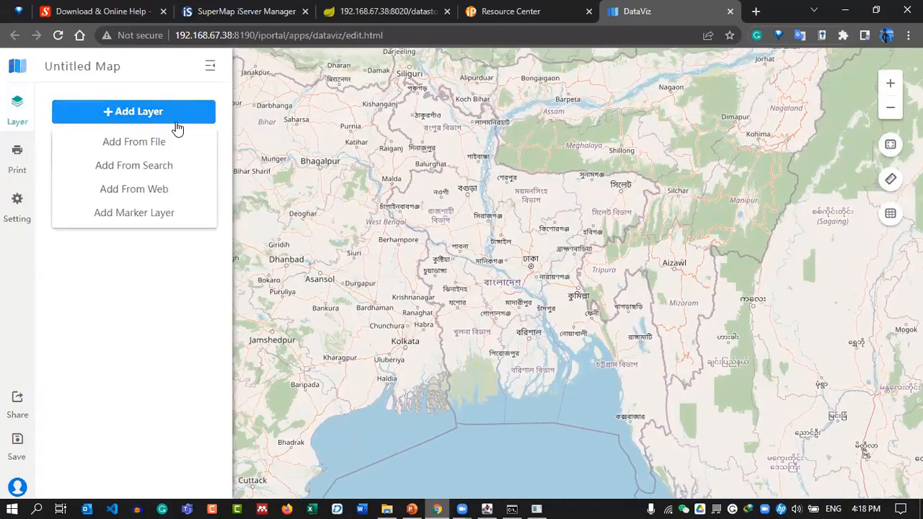
Add data_weather_data and data_admin_00_70pke0tj from search as map layers.
{"action": "left_click", "coordinate": [114, 166]}
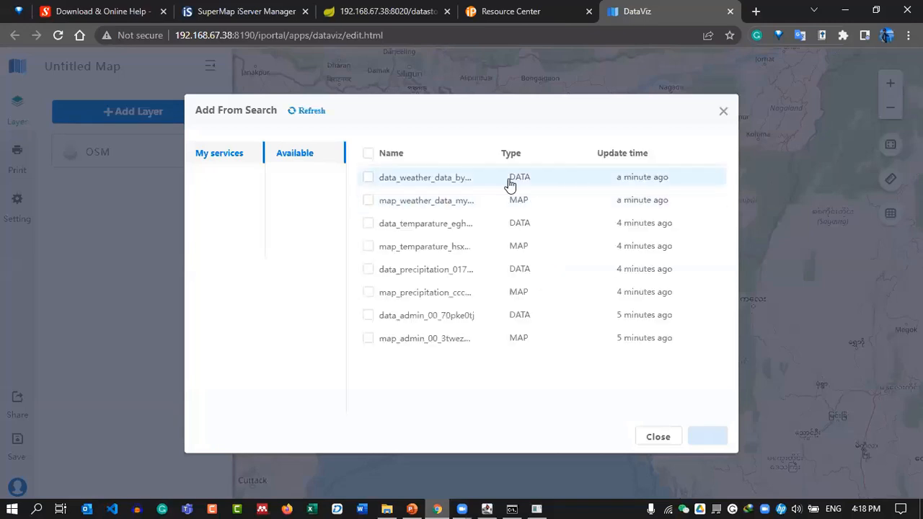
{"action": "left_click", "coordinate": [368, 178]}
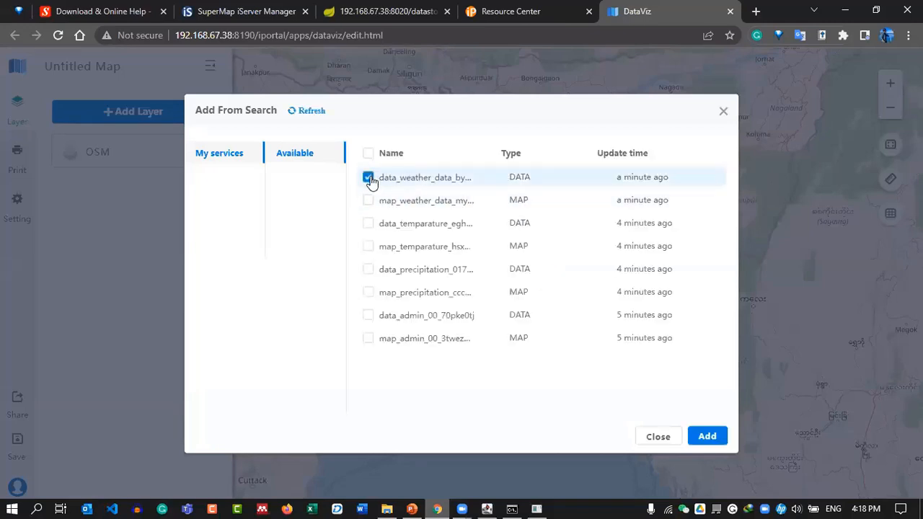
{"action": "left_click", "coordinate": [368, 178]}
{"action": "left_click", "coordinate": [367, 202]}
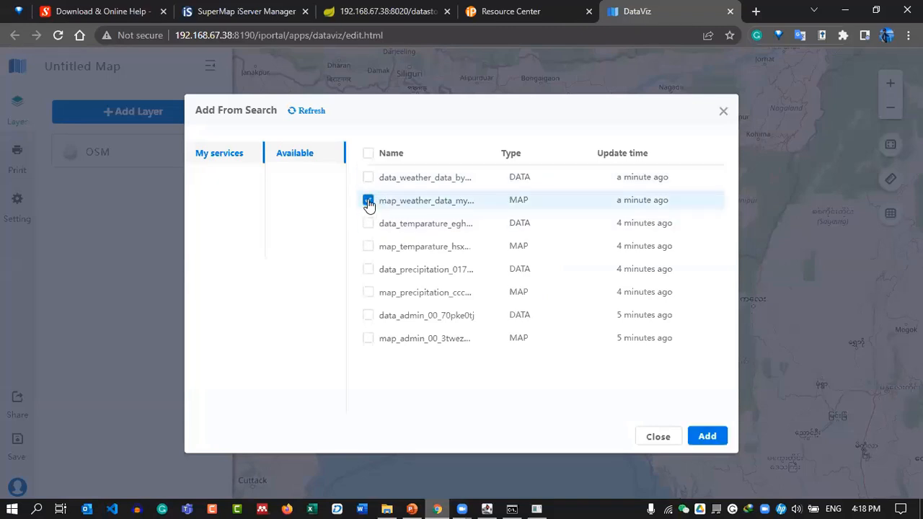
{"action": "left_click", "coordinate": [368, 202]}
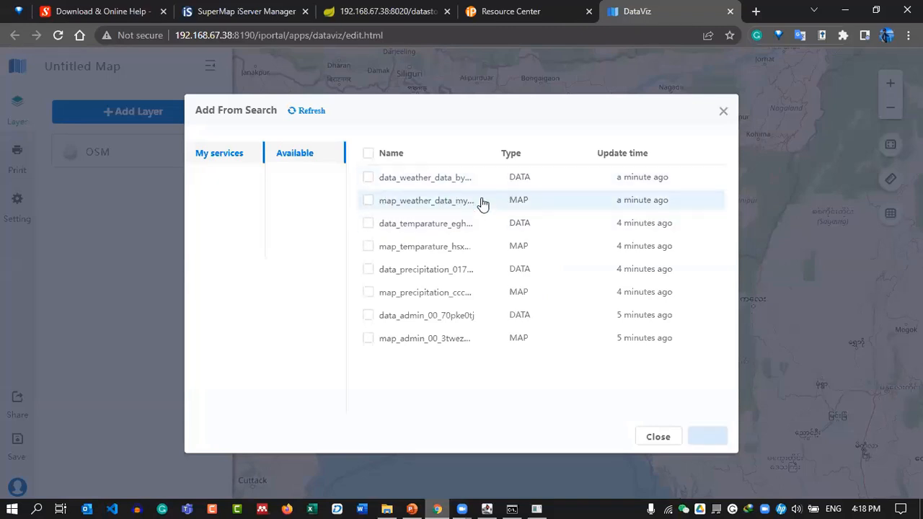
{"action": "left_click", "coordinate": [368, 315]}
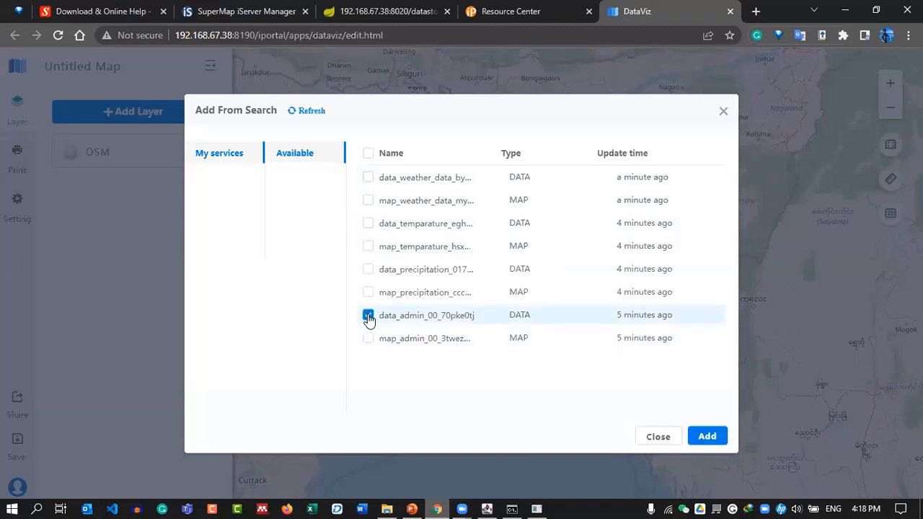
{"action": "left_click", "coordinate": [368, 182]}
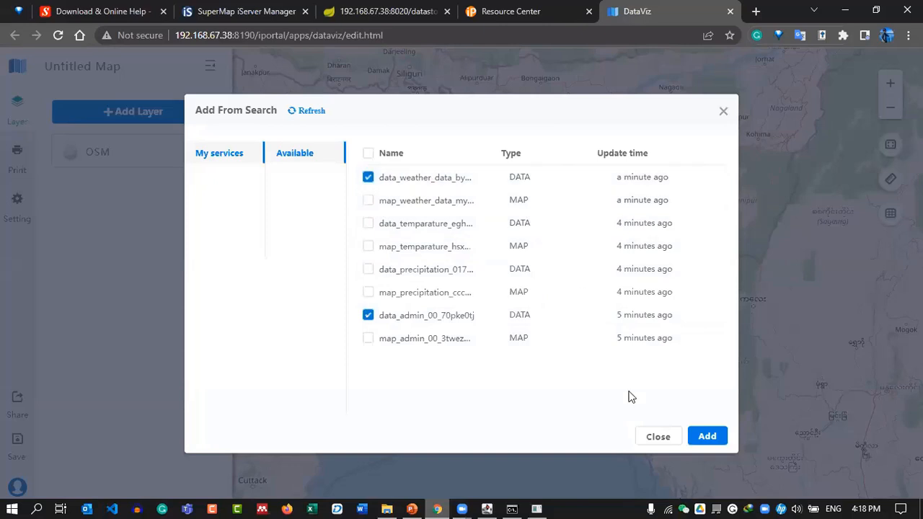
{"action": "left_click", "coordinate": [705, 437]}
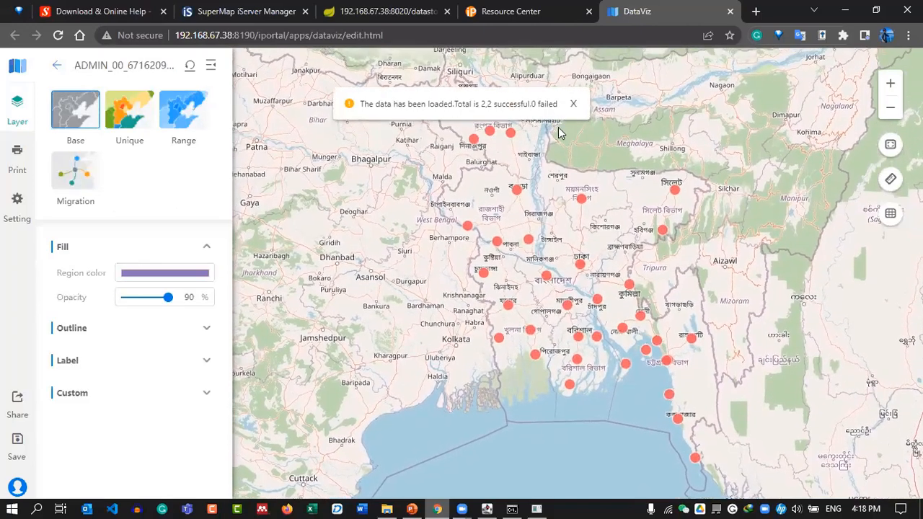
{"action": "left_click", "coordinate": [574, 106]}
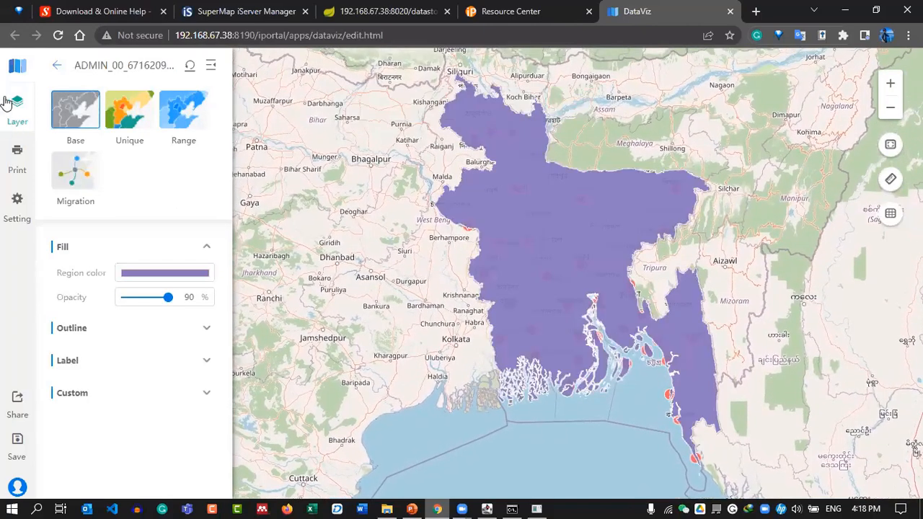
{"action": "left_click", "coordinate": [57, 65]}
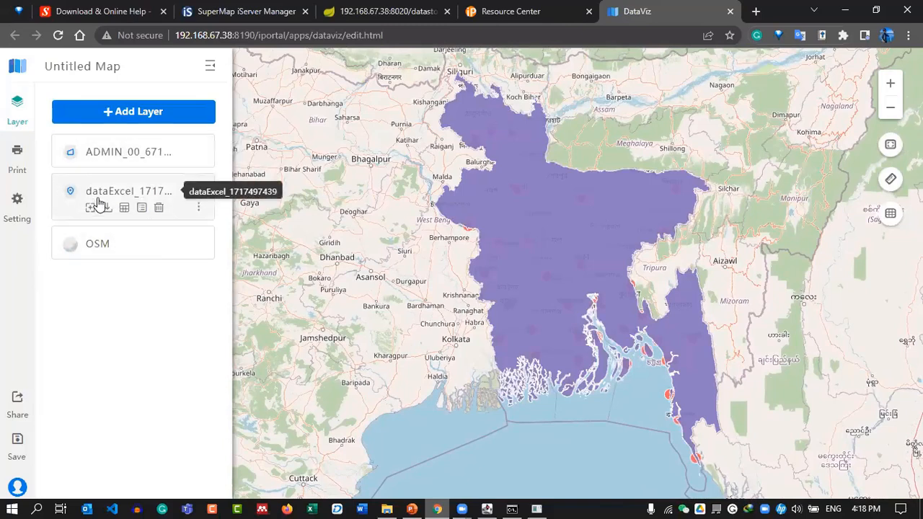
{"action": "left_click_drag", "start_coordinate": [173, 200], "coordinate": [172, 166]}
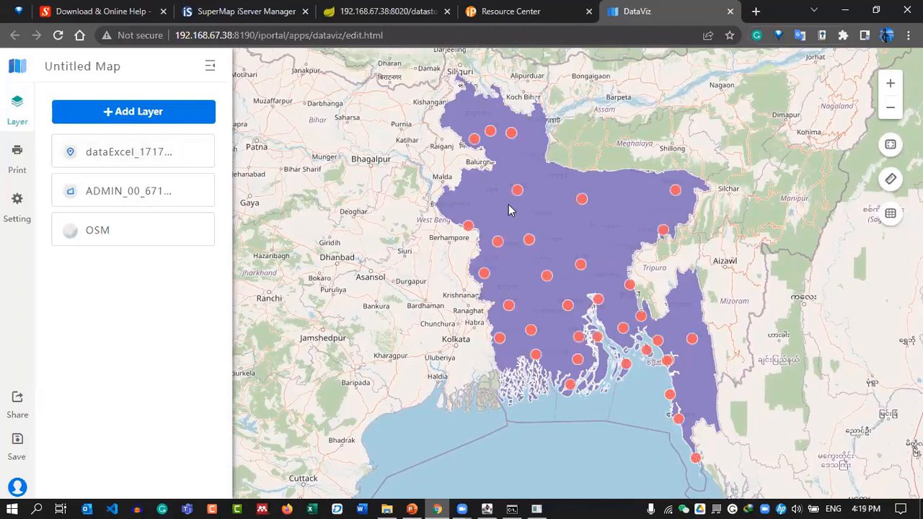
{"action": "left_click_drag", "start_coordinate": [518, 207], "coordinate": [497, 200]}
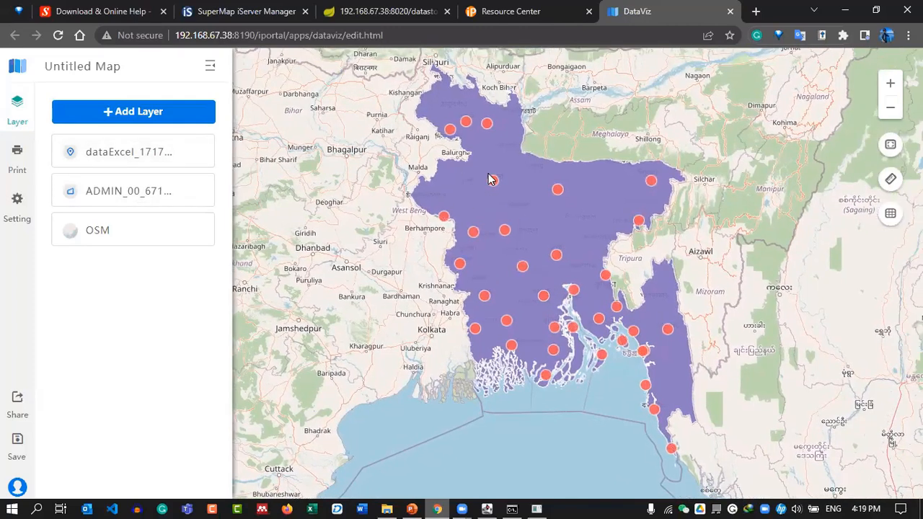
{"action": "mouse_move", "coordinate": [72, 198]}
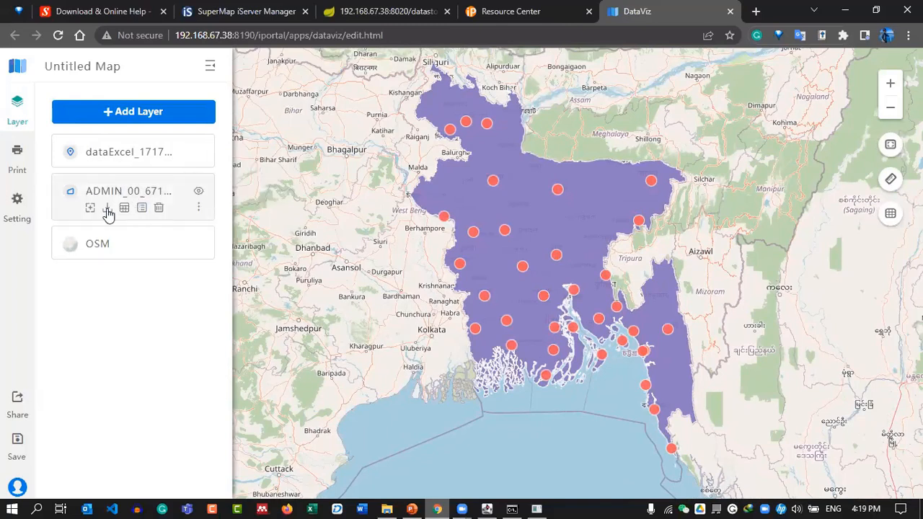
Keep the ADMIN_00 layer in Base style and set its fill opacity to 0%.
{"action": "left_click", "coordinate": [148, 186]}
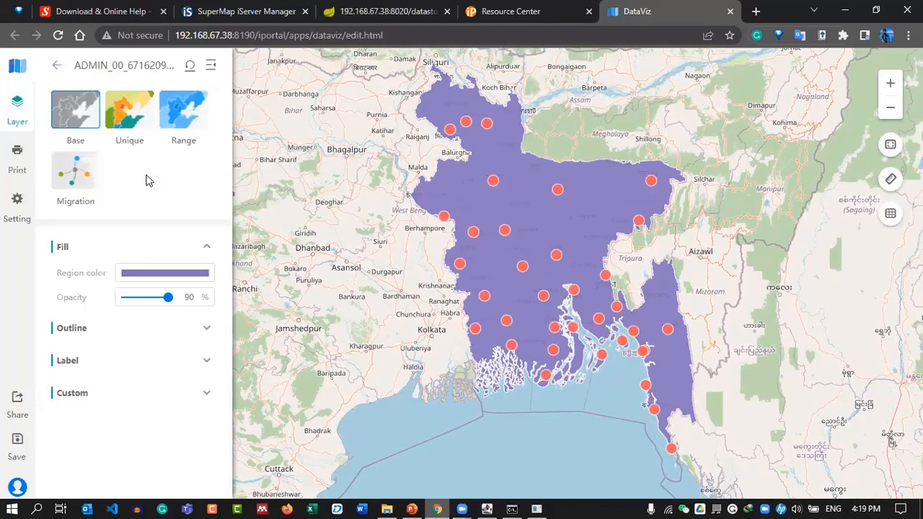
{"action": "left_click", "coordinate": [129, 121]}
{"action": "left_click", "coordinate": [90, 121]}
{"action": "left_click", "coordinate": [124, 275]}
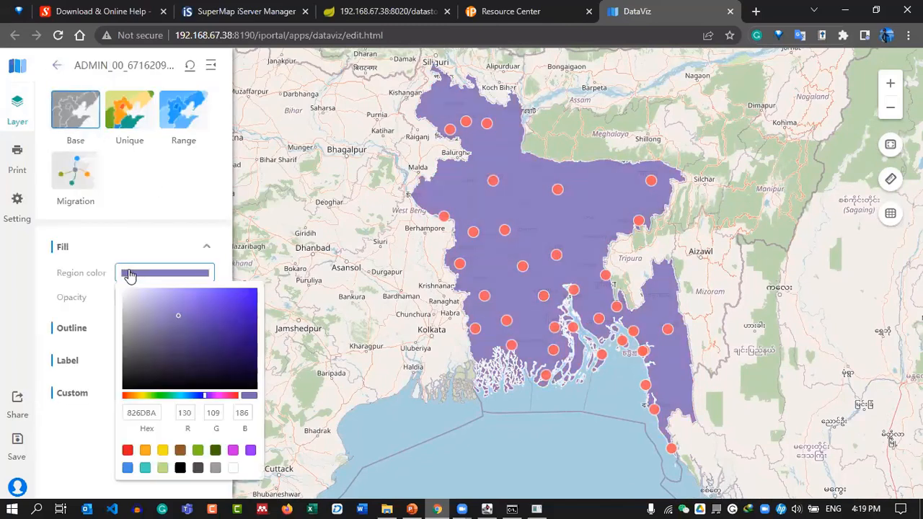
{"action": "left_click", "coordinate": [79, 274]}
{"action": "left_click_drag", "start_coordinate": [169, 296], "coordinate": [65, 300]}
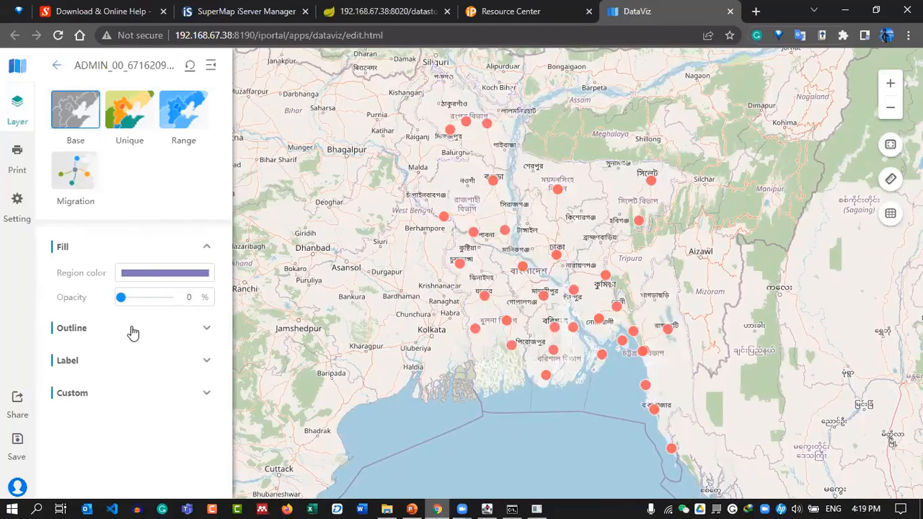
Colour the region outlines dark teal 04586F and return to the layer list.
{"action": "left_click", "coordinate": [72, 328]}
{"action": "left_click", "coordinate": [154, 338]}
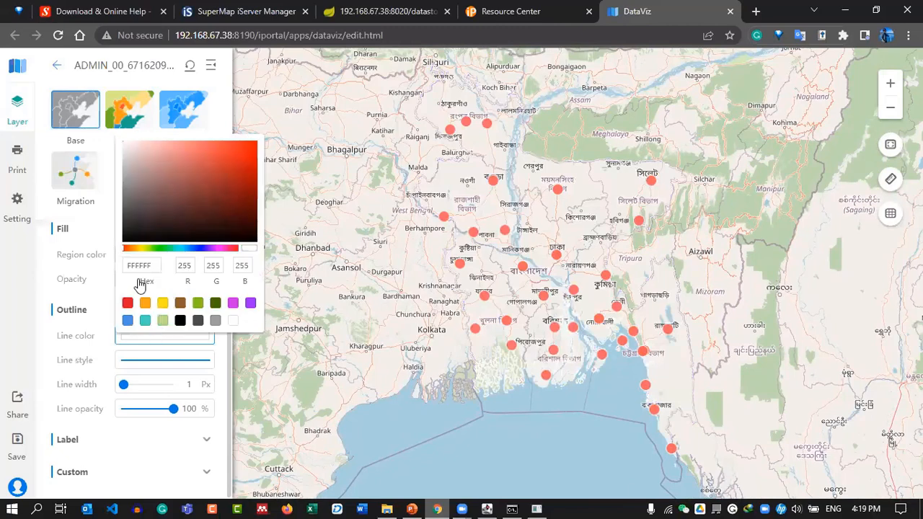
{"action": "left_click", "coordinate": [180, 320]}
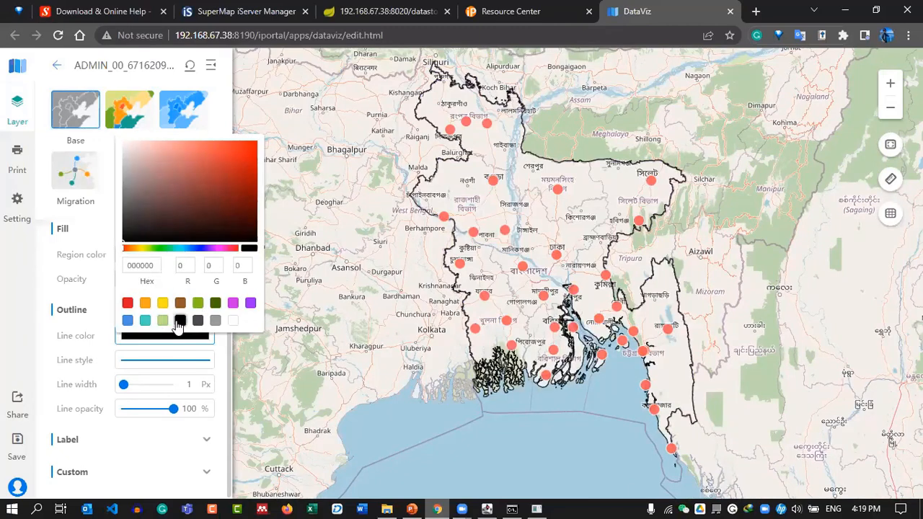
{"action": "left_click", "coordinate": [127, 303]}
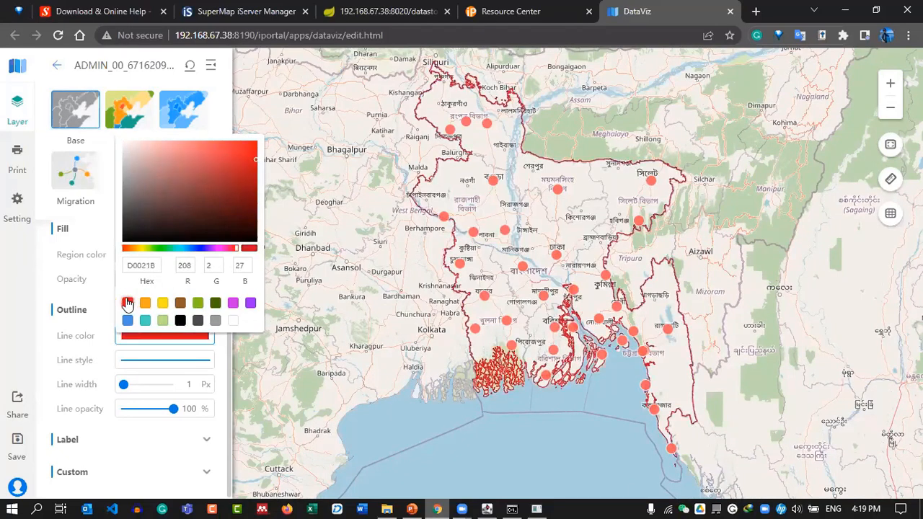
{"action": "left_click", "coordinate": [233, 304]}
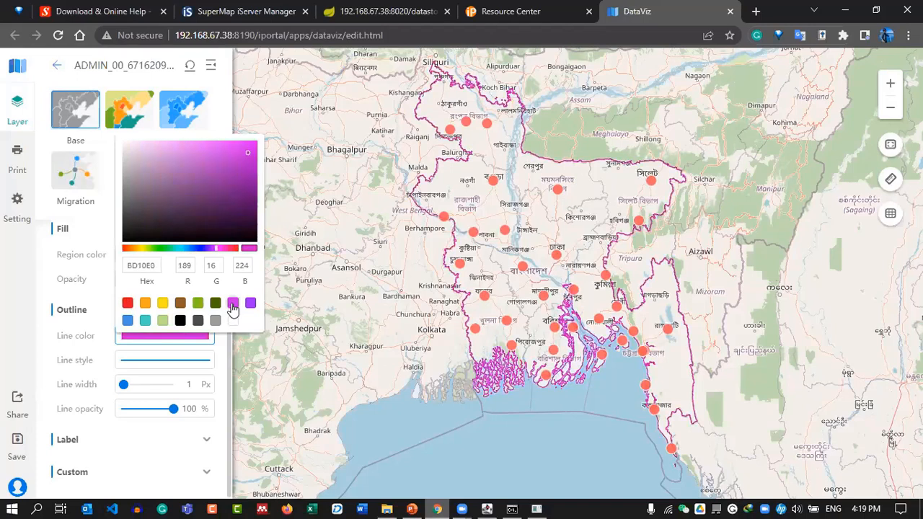
{"action": "left_click", "coordinate": [163, 304]}
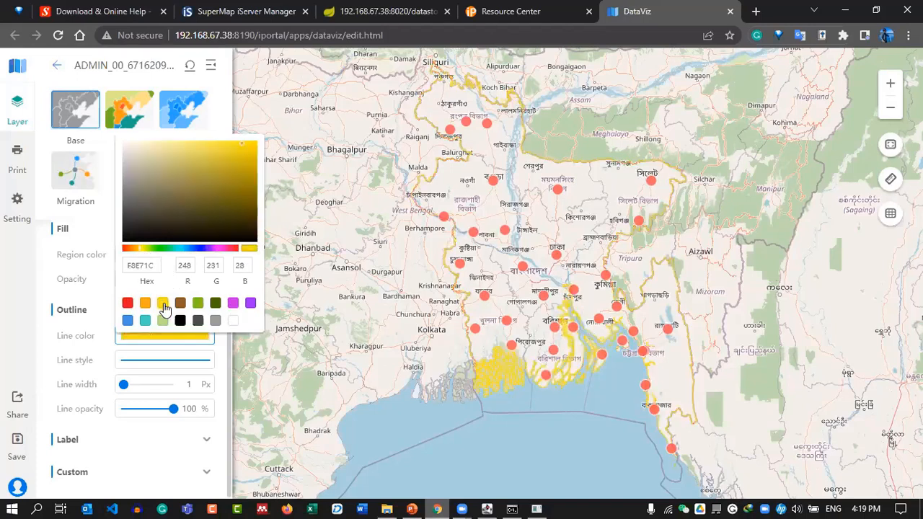
{"action": "left_click", "coordinate": [199, 321]}
{"action": "left_click", "coordinate": [214, 325]}
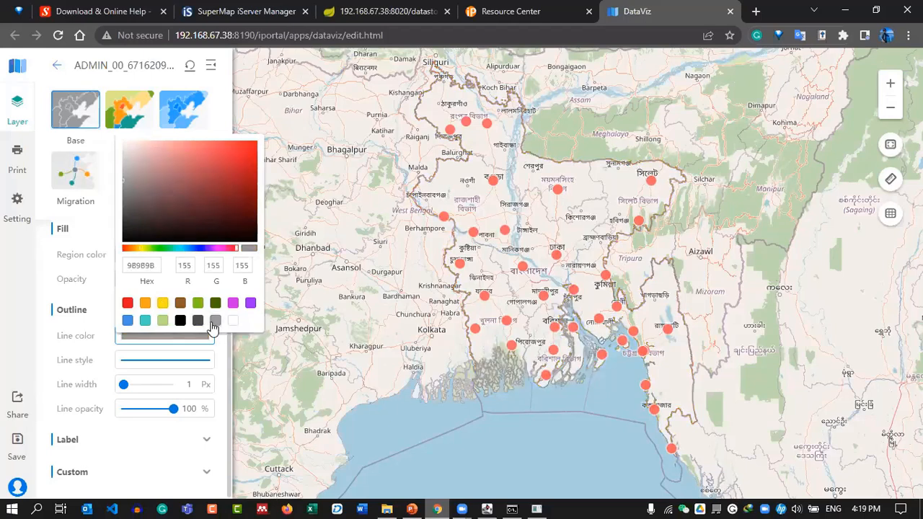
{"action": "left_click", "coordinate": [197, 320]}
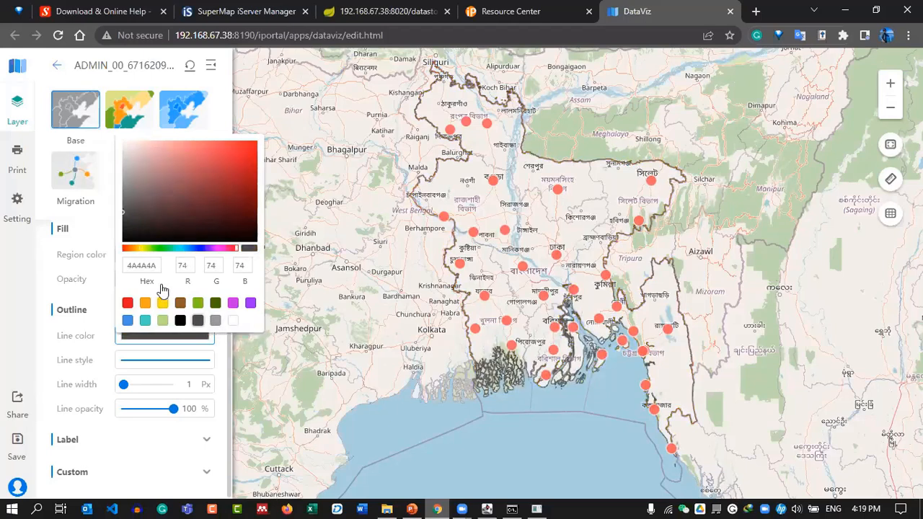
{"action": "left_click", "coordinate": [185, 248]}
{"action": "left_click", "coordinate": [192, 158]}
{"action": "left_click_drag", "start_coordinate": [192, 158], "coordinate": [252, 202]}
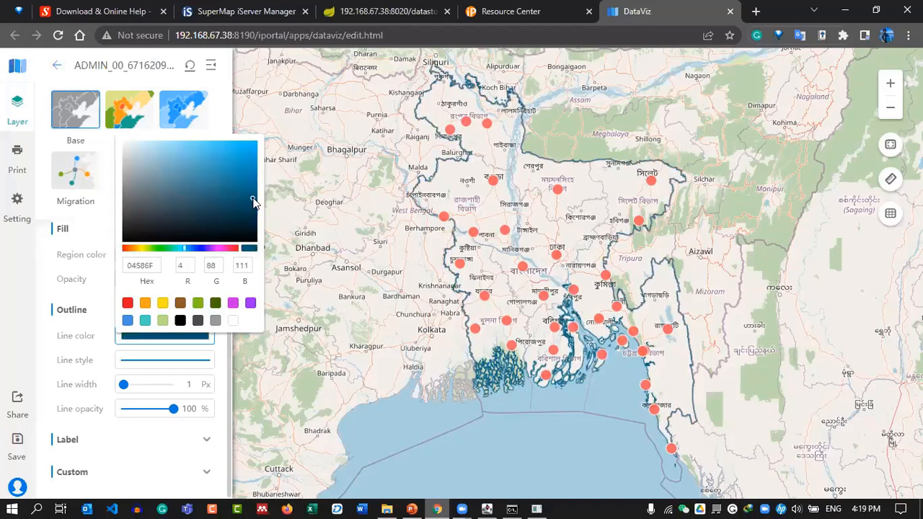
{"action": "left_click_drag", "start_coordinate": [151, 272], "coordinate": [107, 268]}
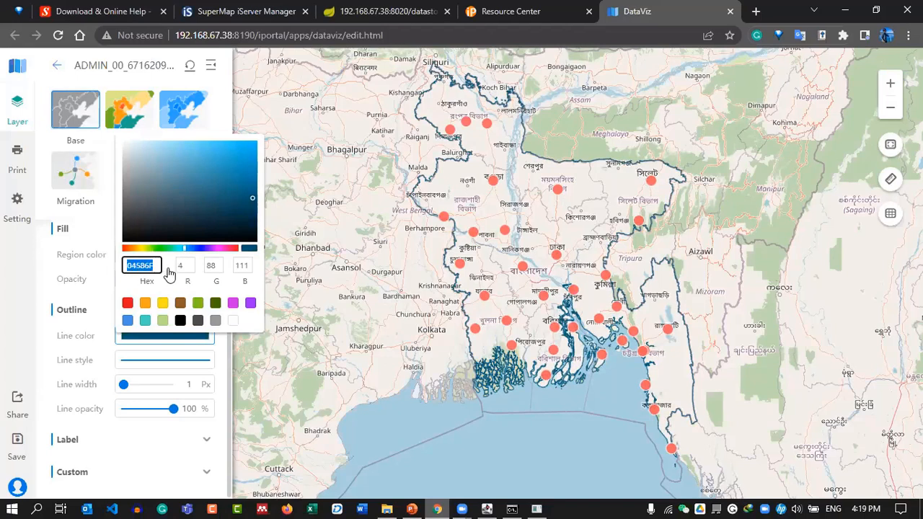
{"action": "left_click", "coordinate": [61, 79]}
{"action": "left_click", "coordinate": [57, 65]}
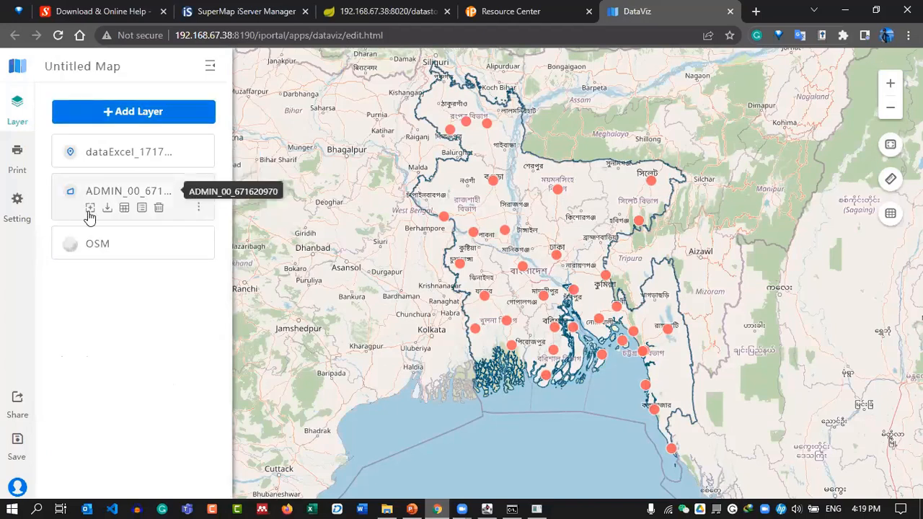
{"action": "left_click", "coordinate": [134, 152]}
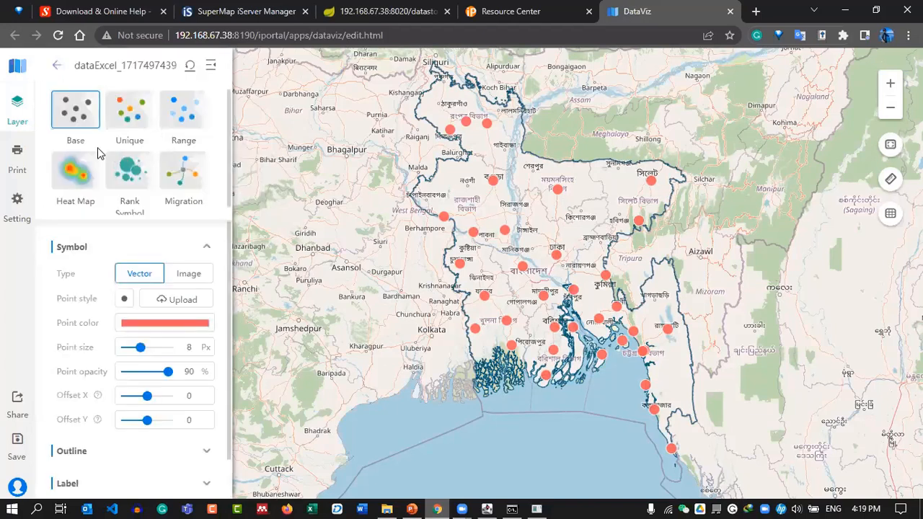
{"action": "left_click", "coordinate": [119, 116]}
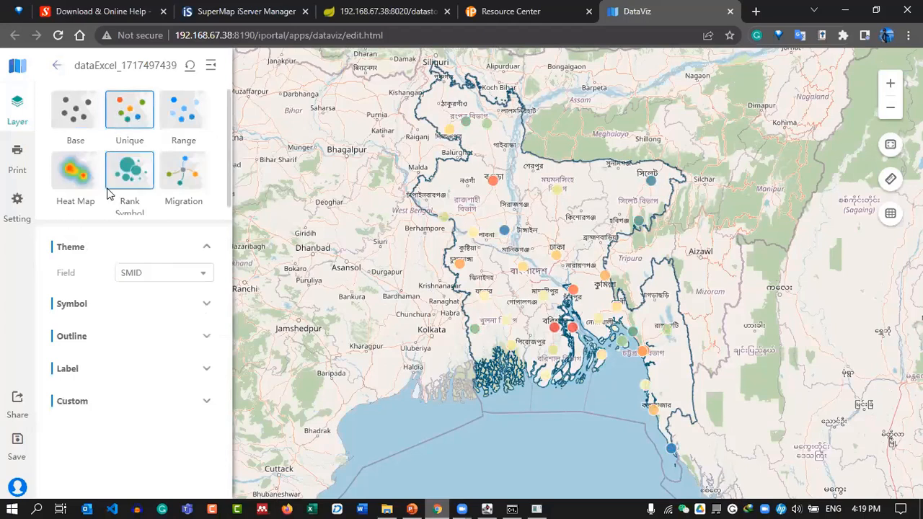
{"action": "left_click", "coordinate": [137, 306]}
{"action": "scroll", "coordinate": [163, 313], "scroll_direction": "down", "scroll_amount": 1}
{"action": "left_click", "coordinate": [173, 281]}
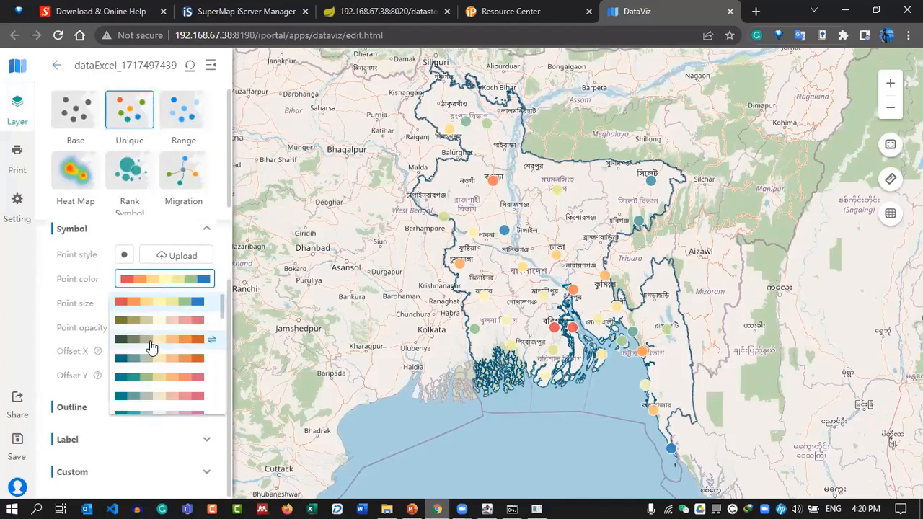
{"action": "scroll", "coordinate": [162, 339], "scroll_direction": "down", "scroll_amount": 3}
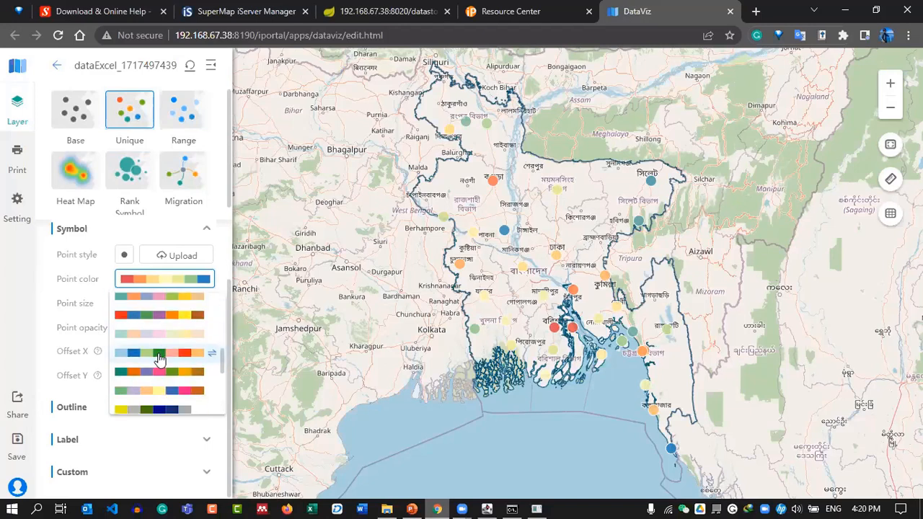
{"action": "left_click", "coordinate": [157, 373]}
{"action": "scroll", "coordinate": [157, 374], "scroll_direction": "down", "scroll_amount": 3}
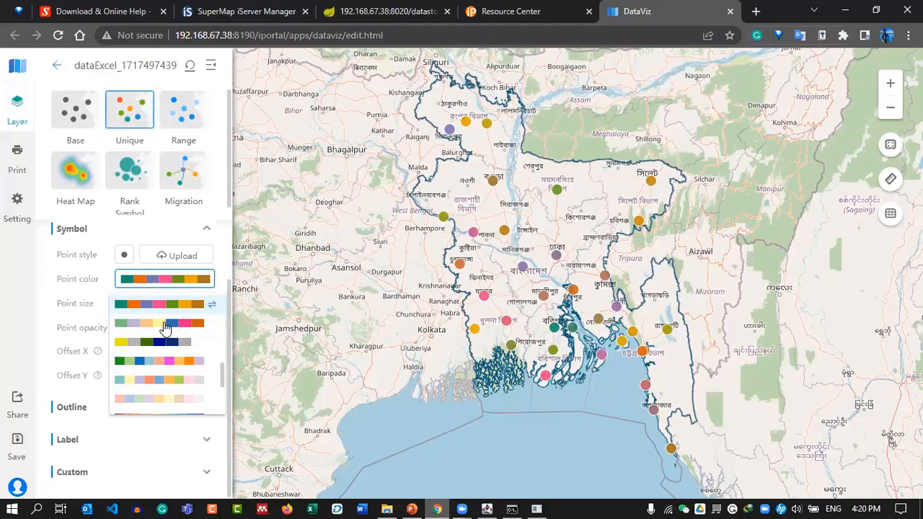
{"action": "scroll", "coordinate": [164, 325], "scroll_direction": "up", "scroll_amount": 3}
{"action": "left_click", "coordinate": [157, 317]}
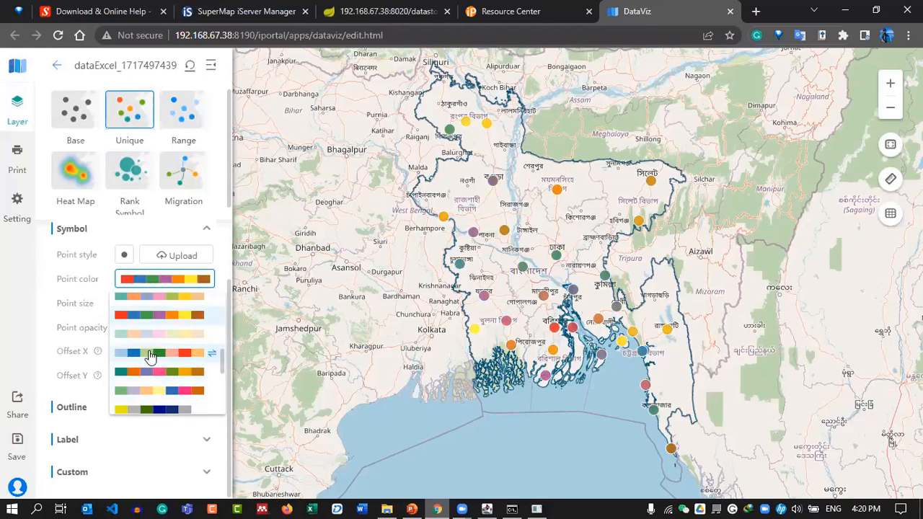
{"action": "left_click", "coordinate": [153, 353]}
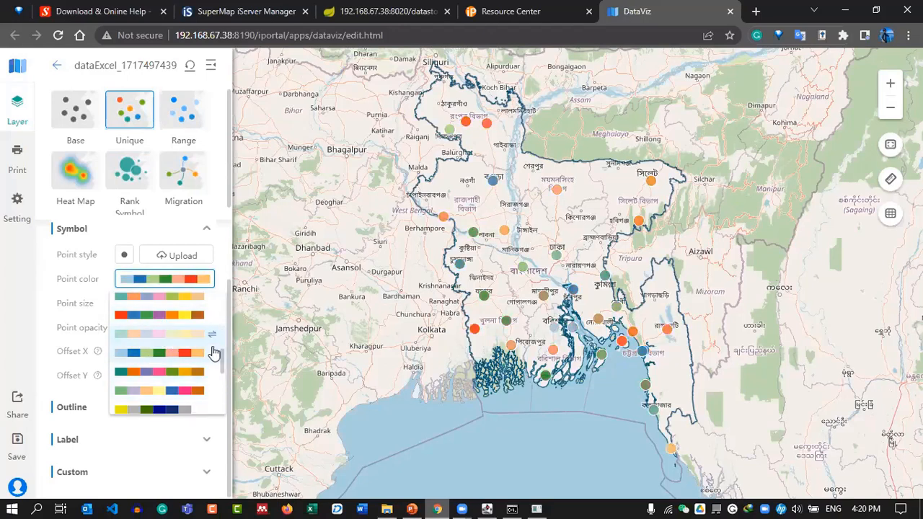
{"action": "left_click", "coordinate": [166, 371]}
Settle on the teal, orange, purple, pink palette and set point size to 6 px.
{"action": "scroll", "coordinate": [168, 343], "scroll_direction": "down", "scroll_amount": 3}
{"action": "scroll", "coordinate": [168, 339], "scroll_direction": "up", "scroll_amount": 2}
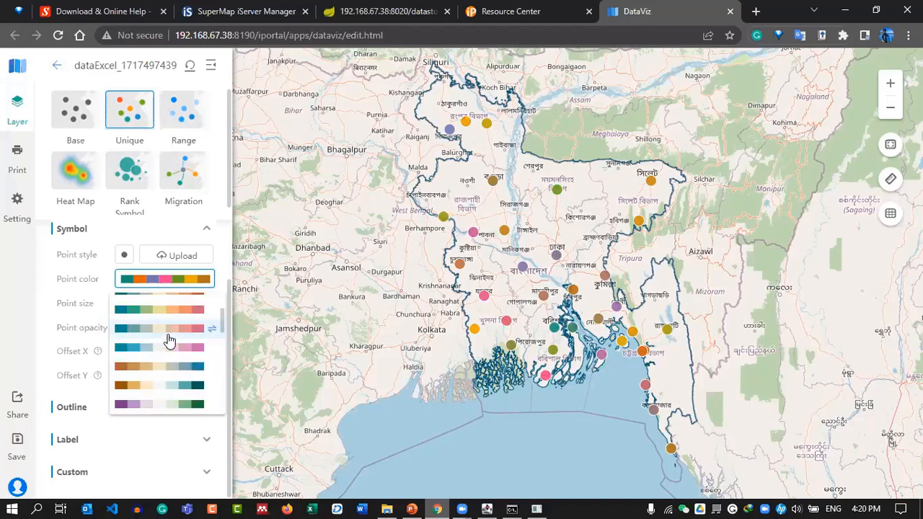
{"action": "left_click", "coordinate": [167, 326]}
{"action": "scroll", "coordinate": [168, 328], "scroll_direction": "down", "scroll_amount": 3}
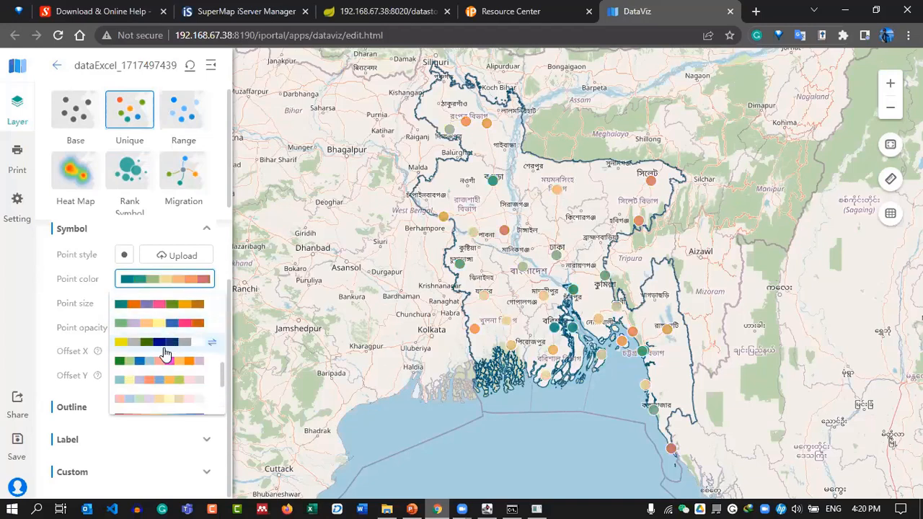
{"action": "left_click", "coordinate": [164, 343]}
{"action": "scroll", "coordinate": [165, 349], "scroll_direction": "up", "scroll_amount": 4}
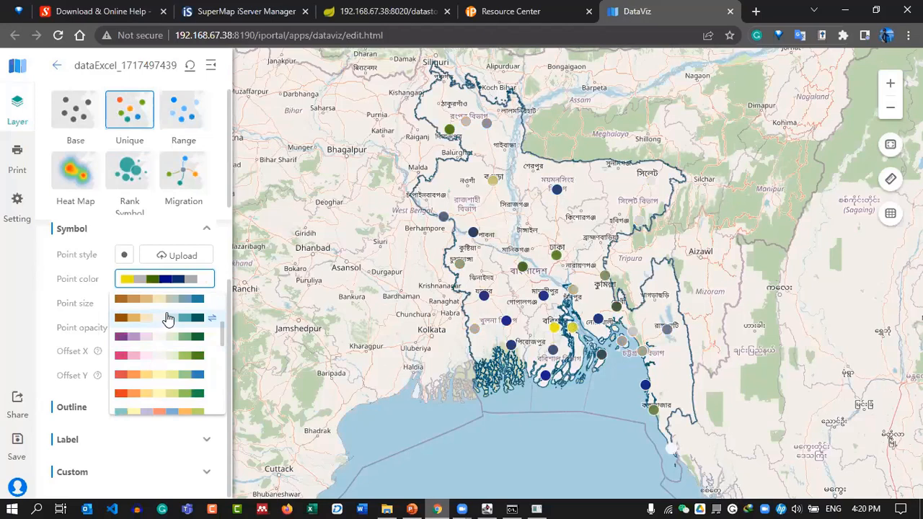
{"action": "left_click", "coordinate": [170, 322]}
{"action": "scroll", "coordinate": [169, 325], "scroll_direction": "down", "scroll_amount": 4}
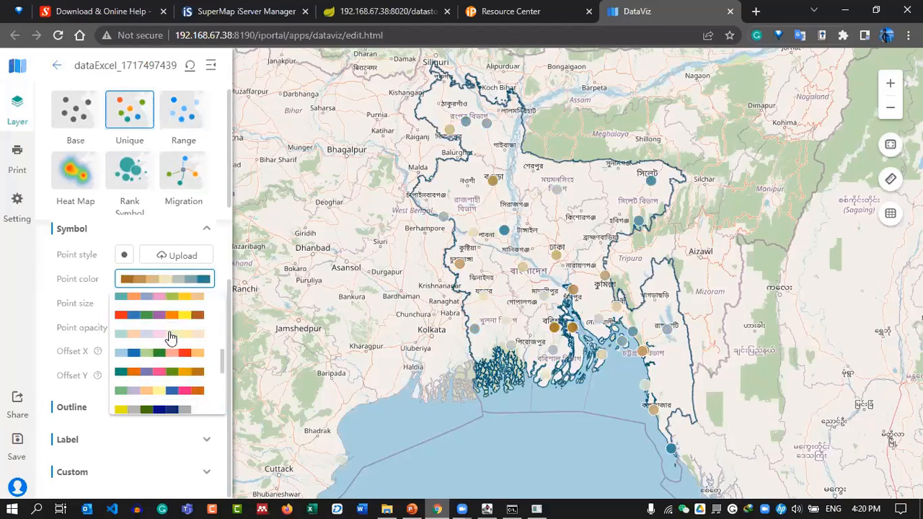
{"action": "left_click", "coordinate": [166, 354]}
{"action": "left_click", "coordinate": [165, 371]}
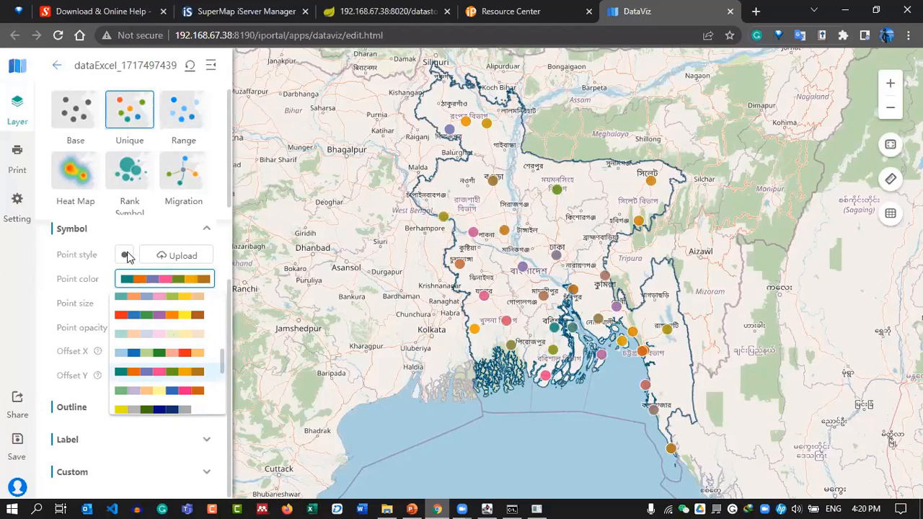
{"action": "left_click", "coordinate": [103, 260]}
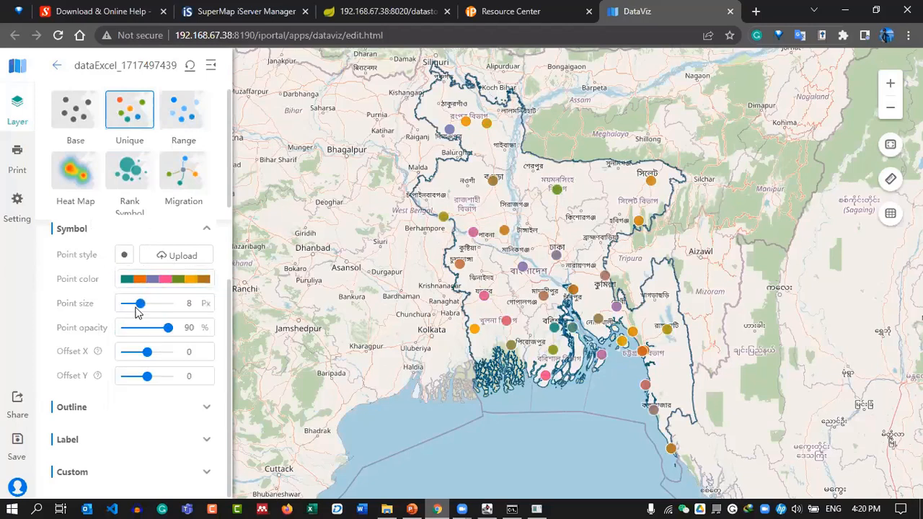
{"action": "left_click_drag", "start_coordinate": [137, 304], "coordinate": [130, 303]}
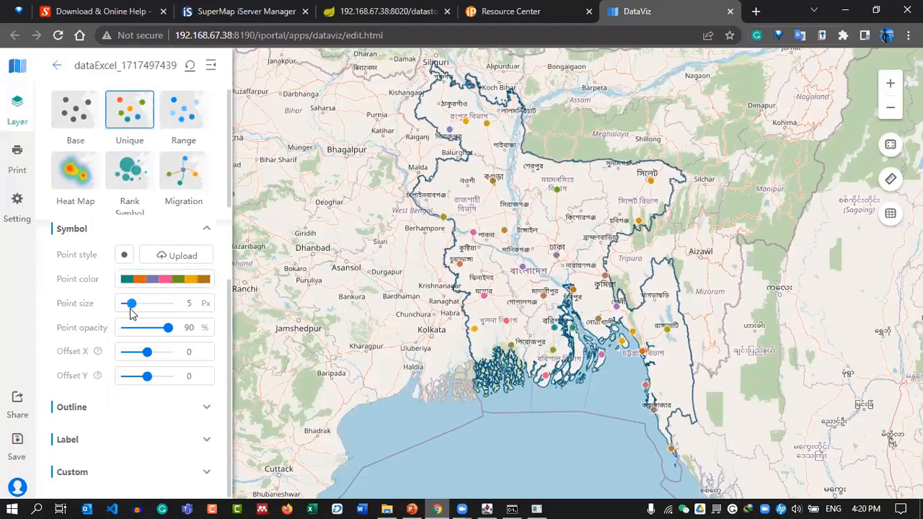
{"action": "left_click_drag", "start_coordinate": [132, 304], "coordinate": [138, 303]}
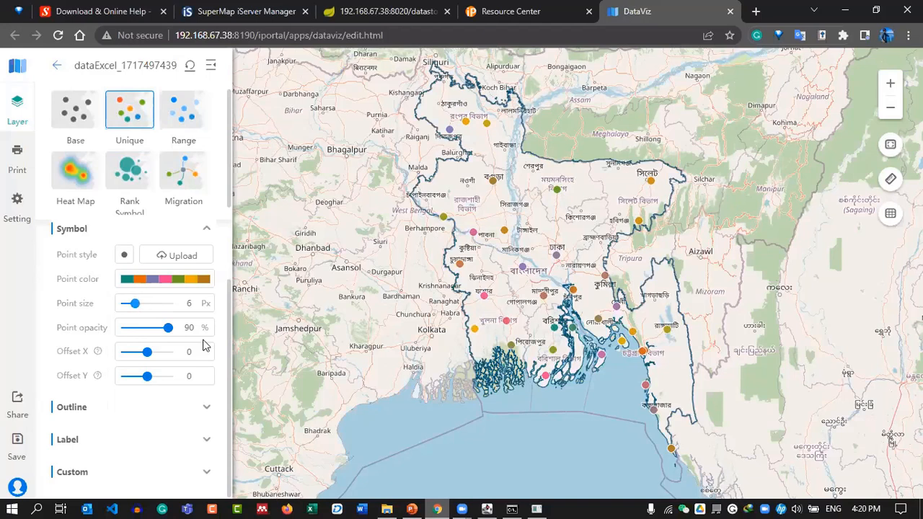
Rename the Untitled Map to 'Weather Station' and save it.
{"action": "left_click", "coordinate": [57, 65]}
{"action": "left_click", "coordinate": [94, 67]}
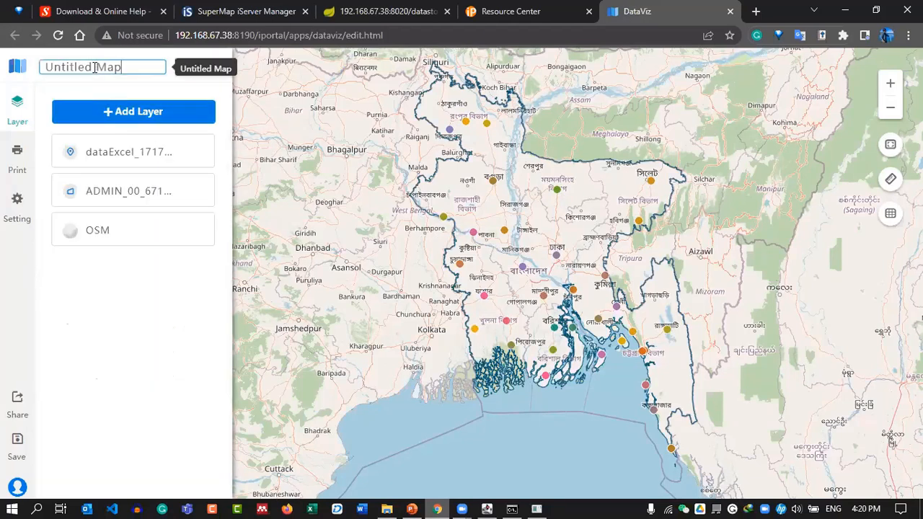
{"action": "key", "text": "ctrl+a"}
{"action": "key", "text": "BackSpace"}
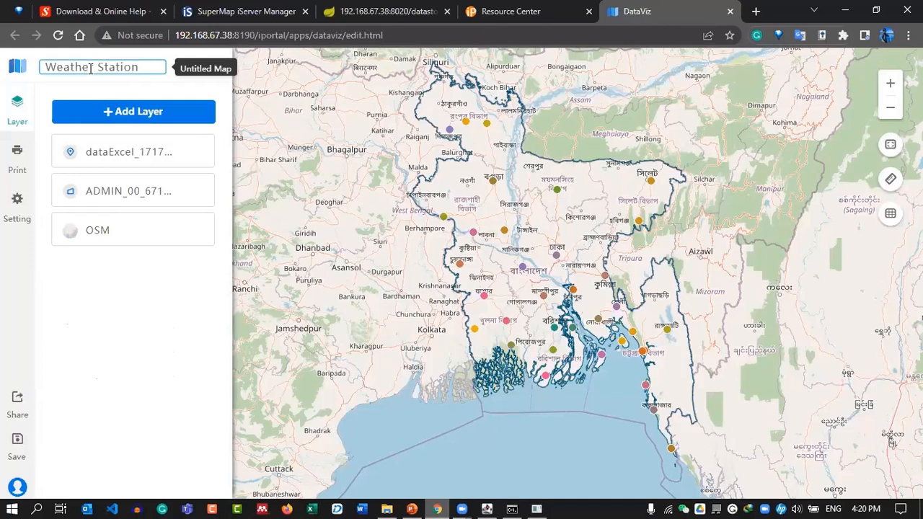
{"action": "key", "text": "Return"}
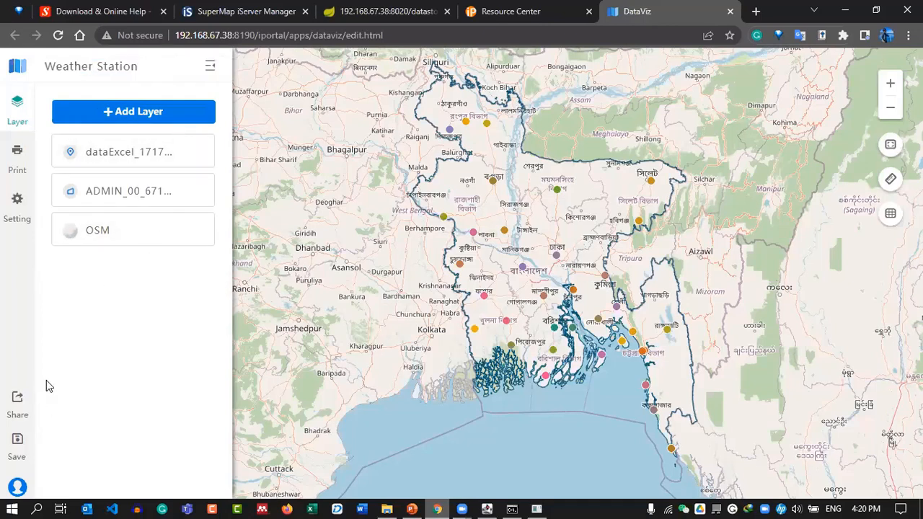
{"action": "left_click", "coordinate": [17, 441]}
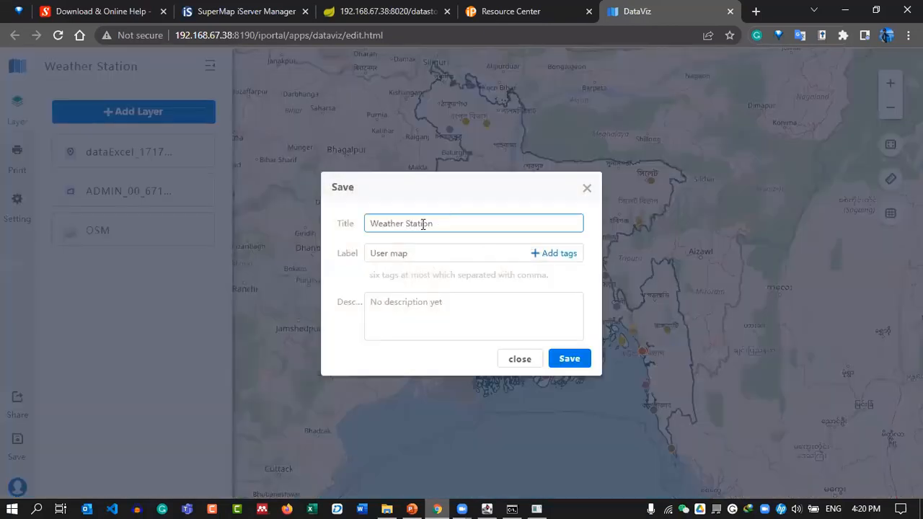
{"action": "left_click", "coordinate": [581, 361]}
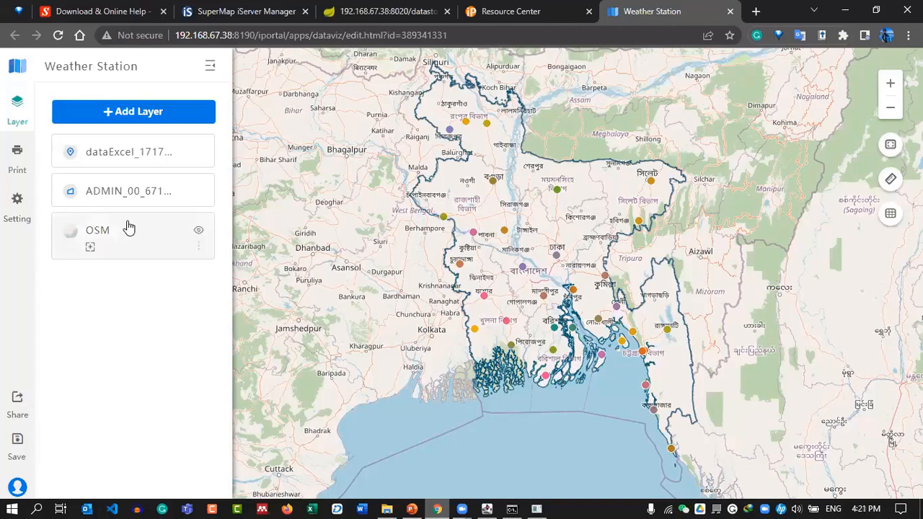
Change the map title from 'Weather Station' to 'Temperature map'.
{"action": "mouse_move", "coordinate": [157, 170]}
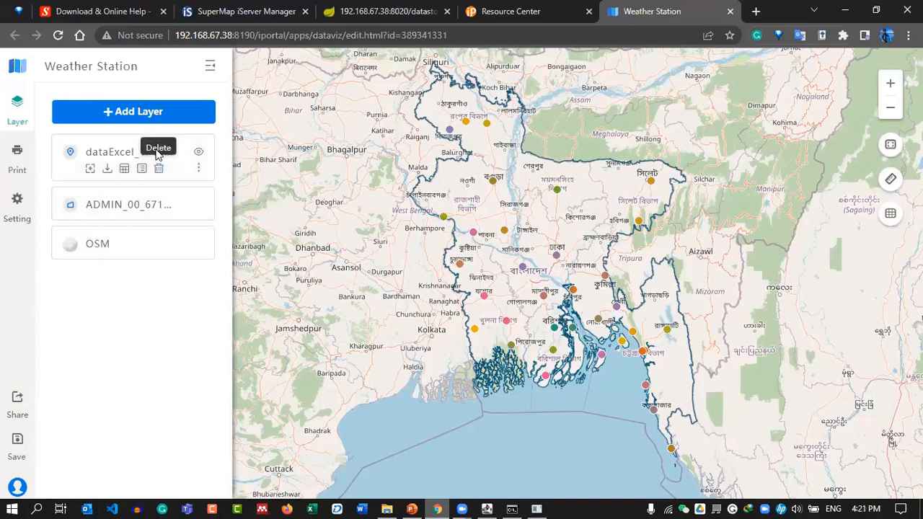
{"action": "left_click", "coordinate": [94, 65]}
{"action": "key", "text": "BackSpace"}
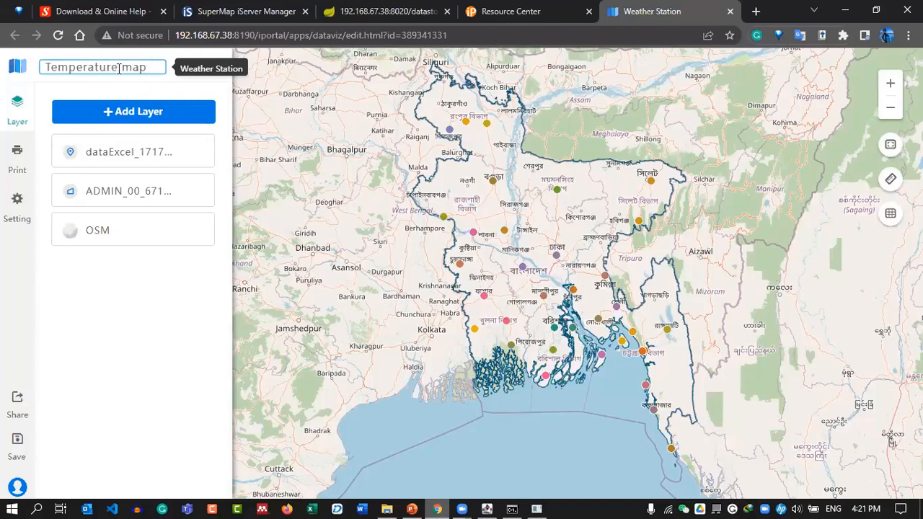
{"action": "double_click", "coordinate": [117, 68]}
{"action": "key", "text": "ctrl+c"}
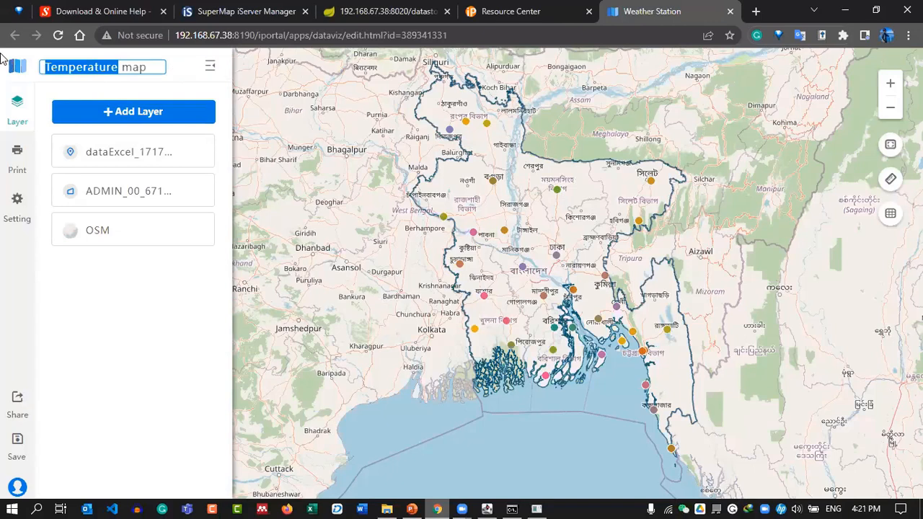
{"action": "left_click", "coordinate": [754, 11]}
{"action": "key", "text": "ctrl+v"}
{"action": "key", "text": "Down"}
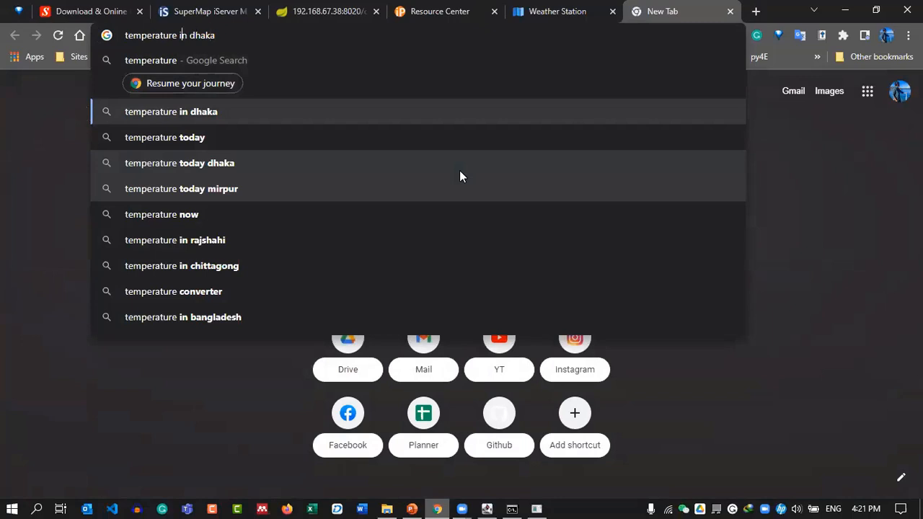
{"action": "left_click", "coordinate": [729, 12]}
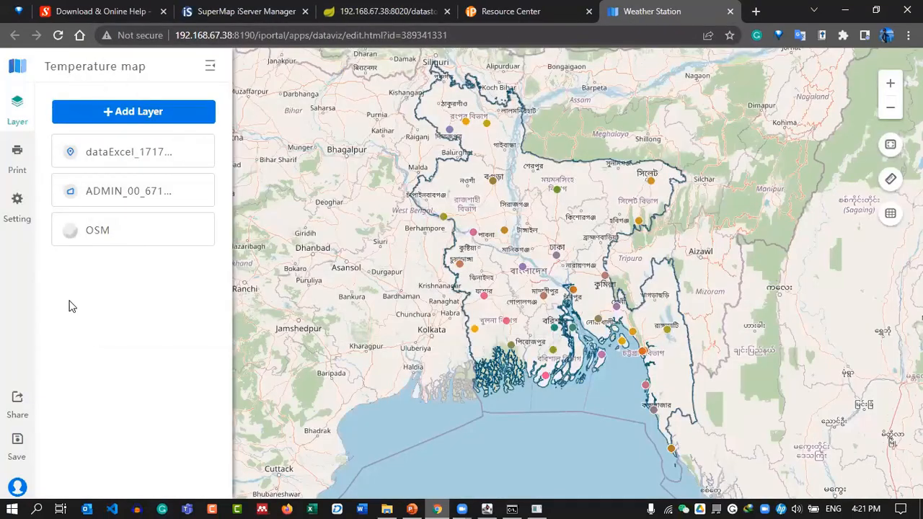
Add the data_temparature service from portal search to the map as a new layer.
{"action": "mouse_move", "coordinate": [84, 173]}
{"action": "mouse_move", "coordinate": [202, 170]}
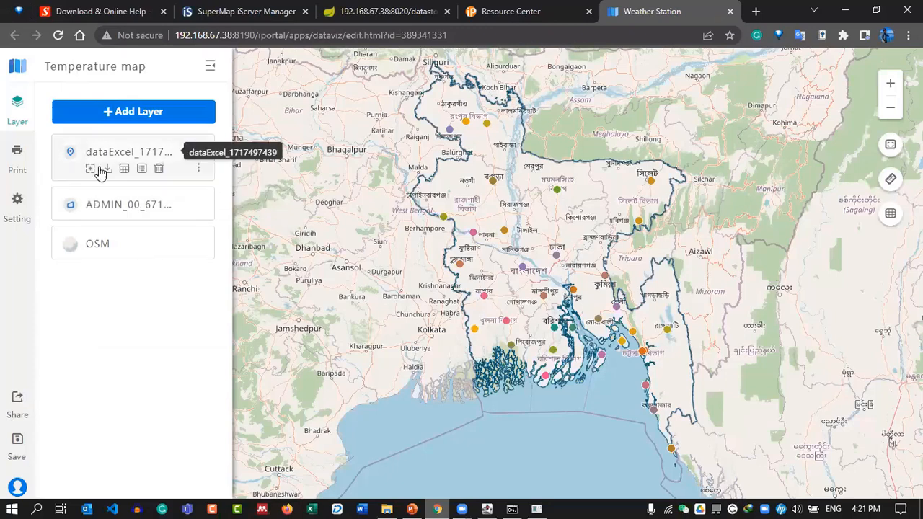
{"action": "left_click", "coordinate": [152, 120]}
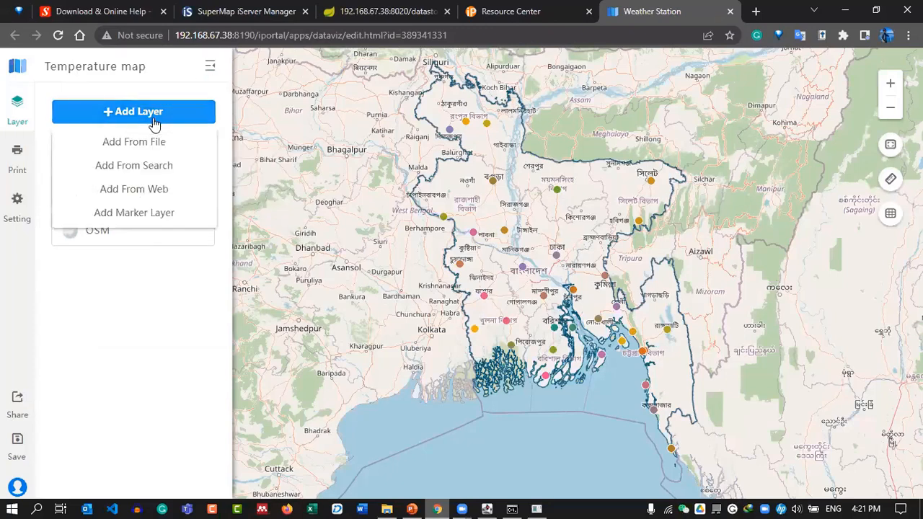
{"action": "left_click", "coordinate": [143, 167]}
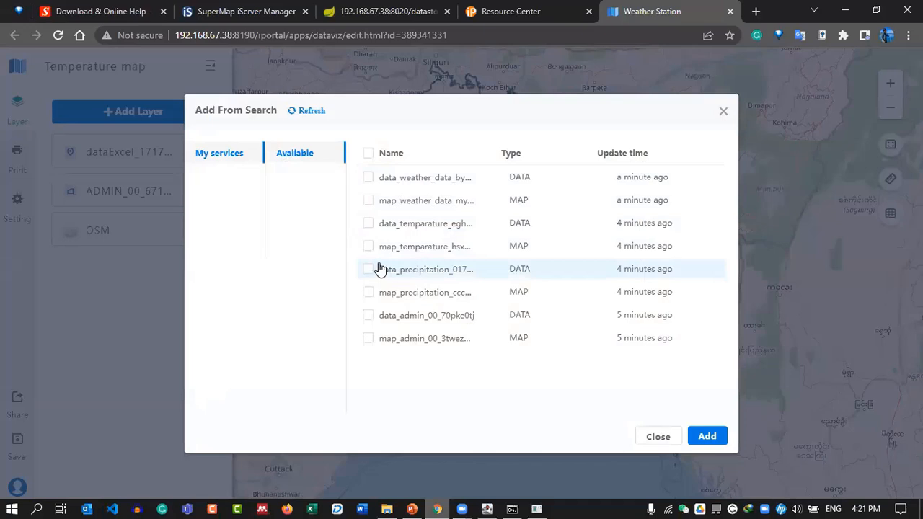
{"action": "left_click", "coordinate": [369, 225]}
{"action": "left_click", "coordinate": [708, 436]}
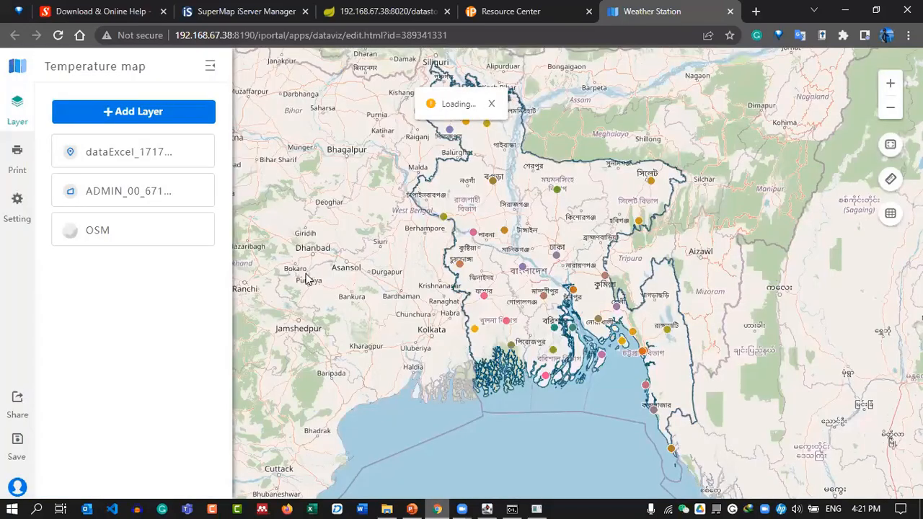
{"action": "mouse_move", "coordinate": [131, 191]}
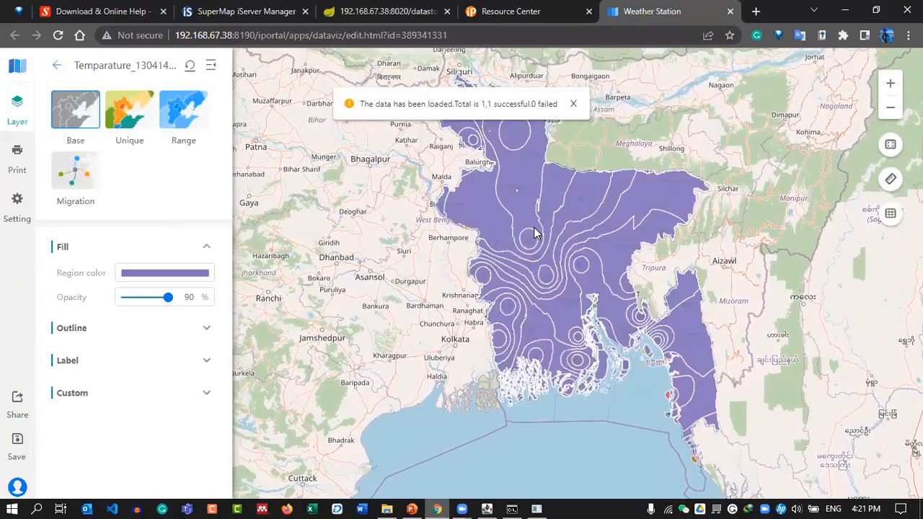
Delete the dataExcel point layer from the map.
{"action": "left_click", "coordinate": [57, 65]}
{"action": "mouse_move", "coordinate": [67, 211]}
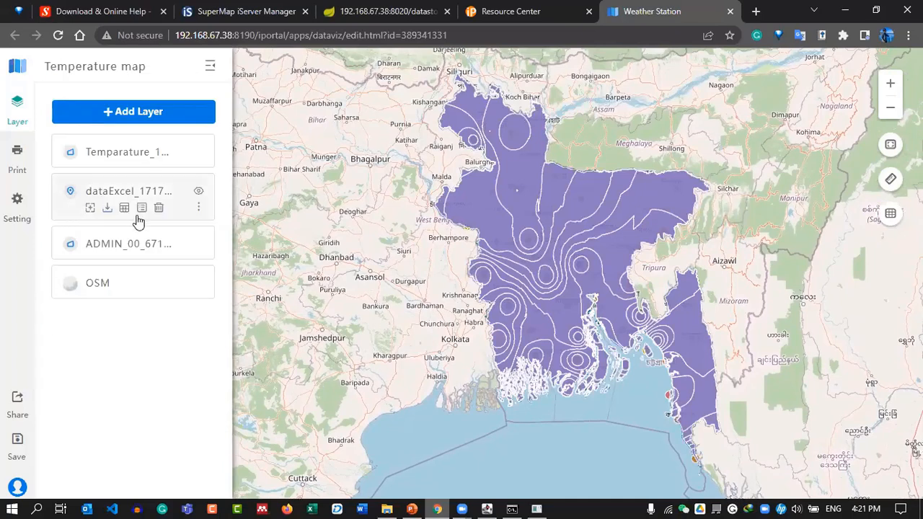
{"action": "left_click", "coordinate": [159, 208]}
{"action": "left_click", "coordinate": [299, 240]}
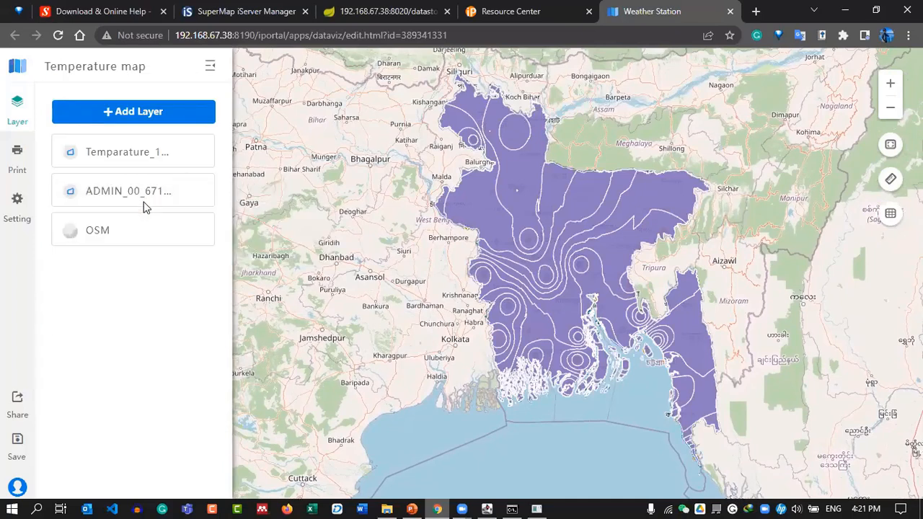
Style the temperature layer as a Range theme classified by DMINZVALUE.
{"action": "left_click", "coordinate": [147, 159]}
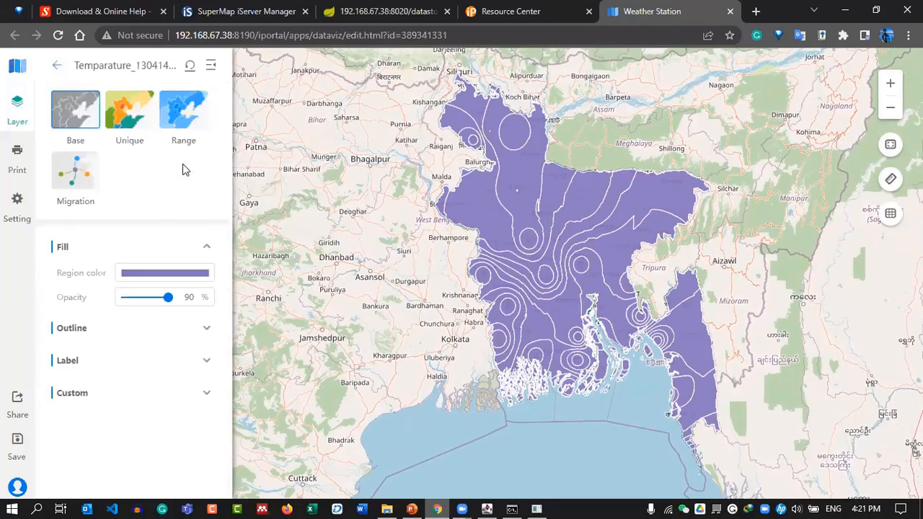
{"action": "left_click", "coordinate": [190, 124]}
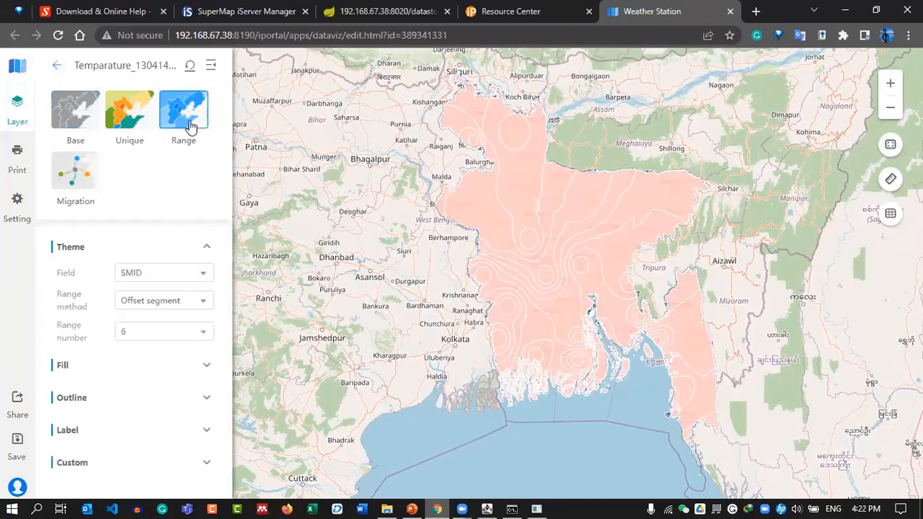
{"action": "left_click", "coordinate": [152, 276]}
{"action": "scroll", "coordinate": [164, 347], "scroll_direction": "down", "scroll_amount": 1}
{"action": "scroll", "coordinate": [165, 346], "scroll_direction": "down", "scroll_amount": 2}
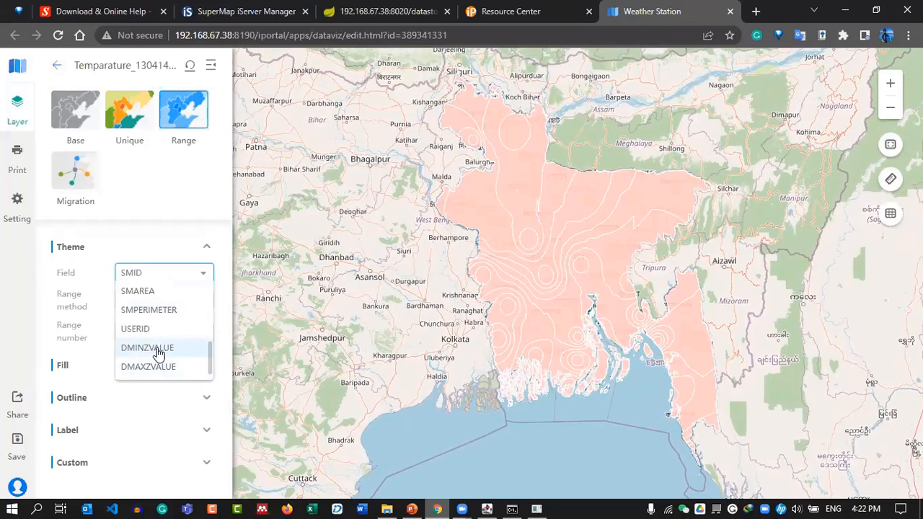
{"action": "left_click", "coordinate": [156, 350]}
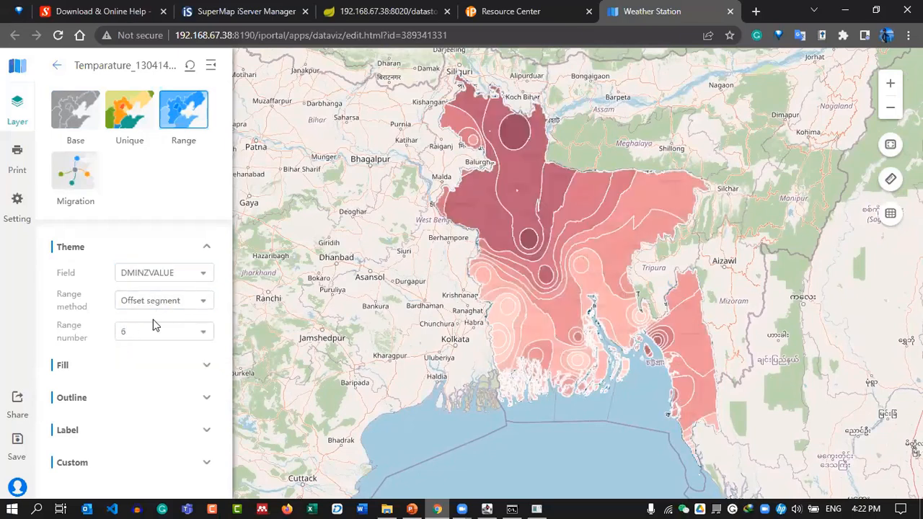
Compare several colour ramps and fill the ranges with a saturated yellow-orange-red ramp.
{"action": "left_click", "coordinate": [103, 365]}
{"action": "scroll", "coordinate": [144, 358], "scroll_direction": "down", "scroll_amount": 1}
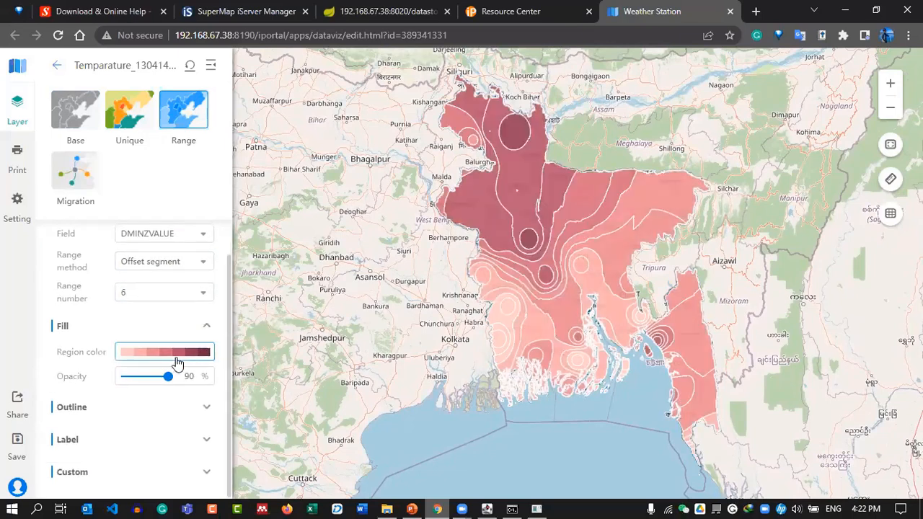
{"action": "left_click", "coordinate": [182, 354]}
{"action": "scroll", "coordinate": [187, 396], "scroll_direction": "down", "scroll_amount": 1}
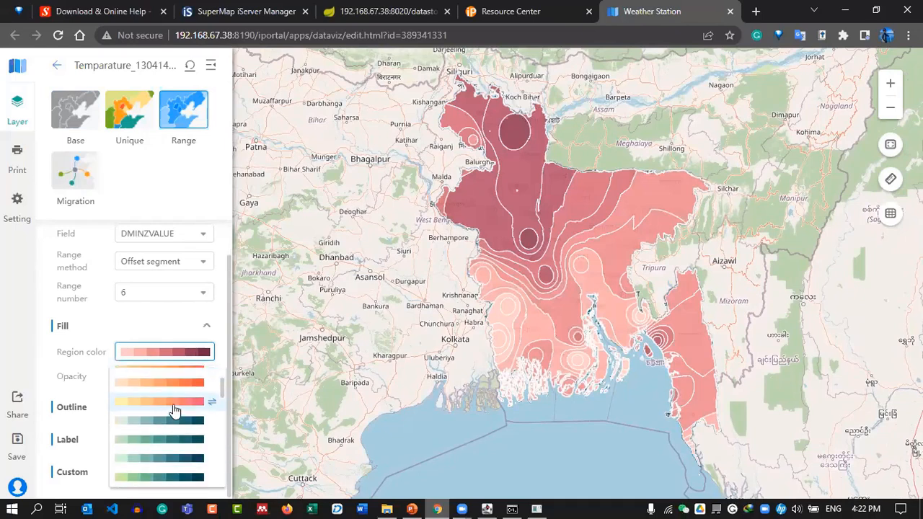
{"action": "left_click", "coordinate": [176, 408]}
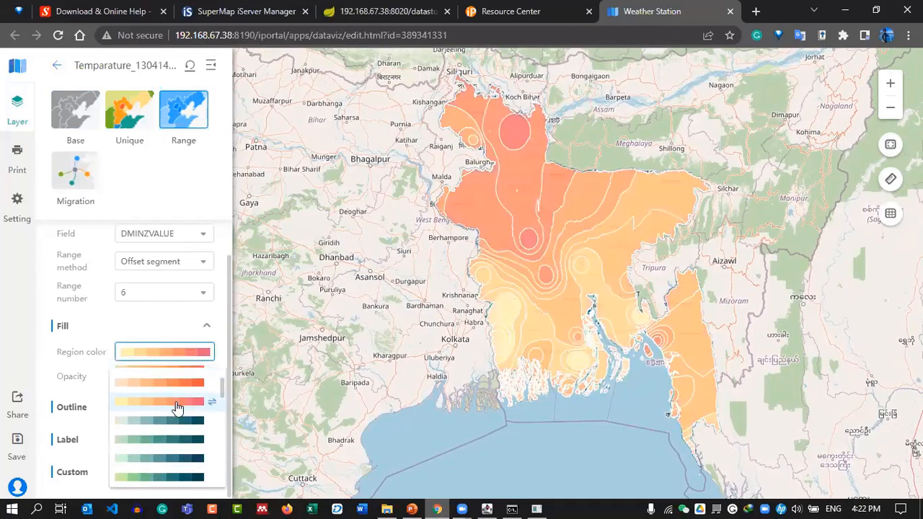
{"action": "scroll", "coordinate": [173, 411], "scroll_direction": "down", "scroll_amount": 5}
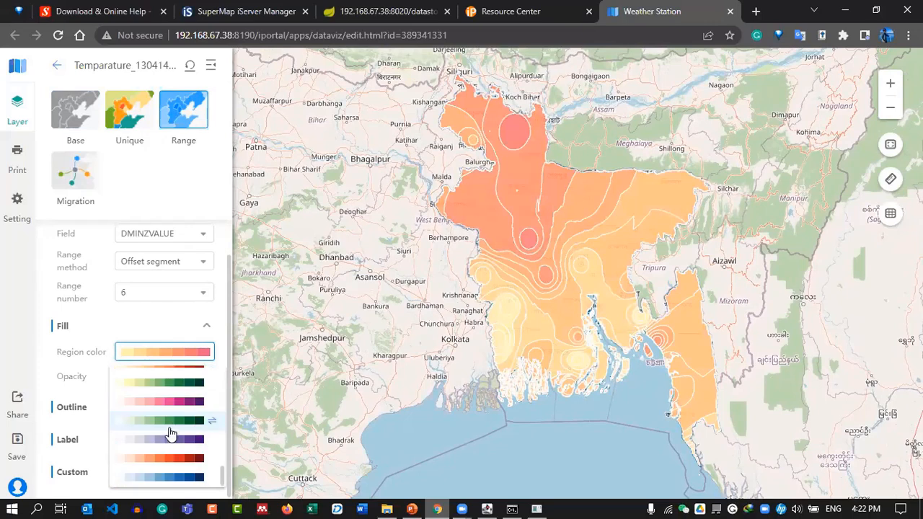
{"action": "left_click", "coordinate": [165, 440]}
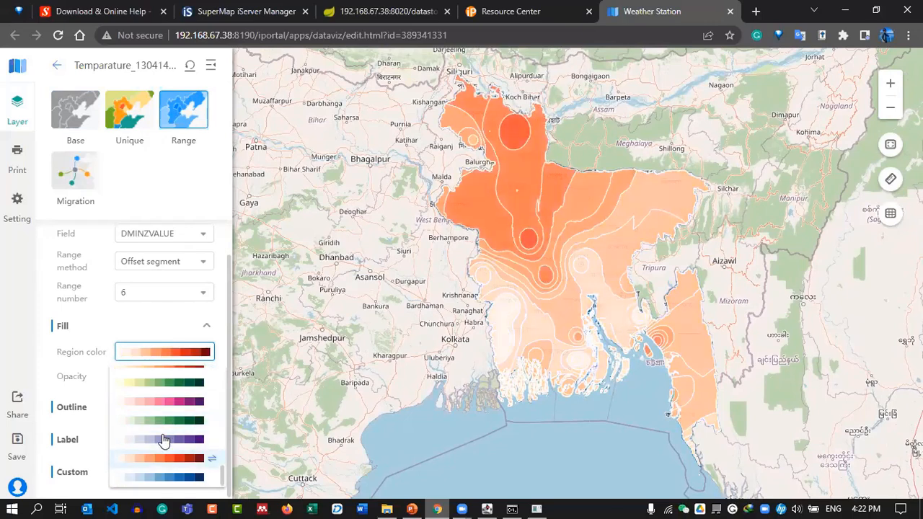
{"action": "scroll", "coordinate": [165, 440], "scroll_direction": "up", "scroll_amount": 3}
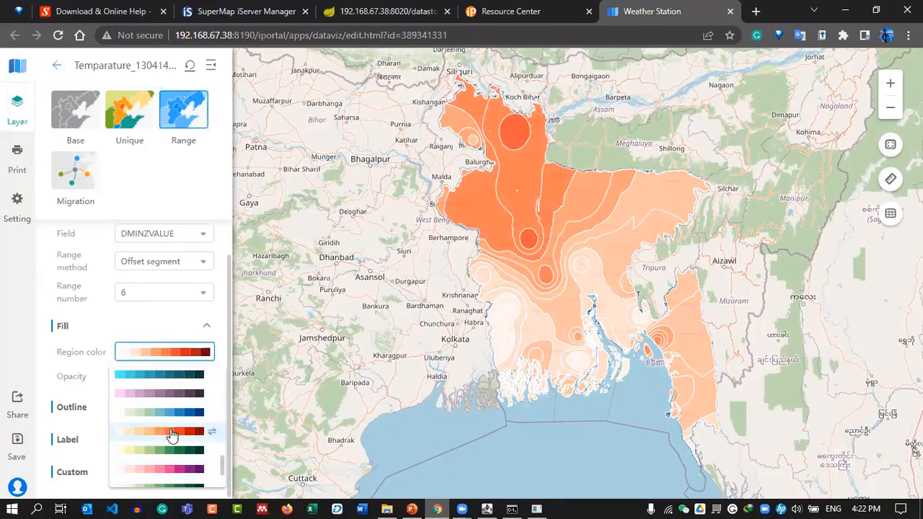
{"action": "left_click", "coordinate": [171, 433]}
{"action": "scroll", "coordinate": [170, 435], "scroll_direction": "up", "scroll_amount": 3}
{"action": "left_click", "coordinate": [165, 439]}
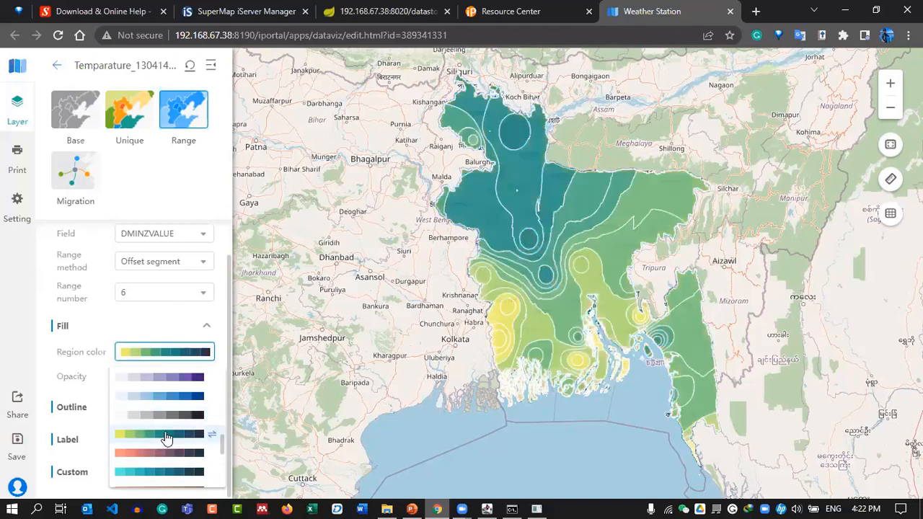
{"action": "scroll", "coordinate": [167, 433], "scroll_direction": "down", "scroll_amount": 3}
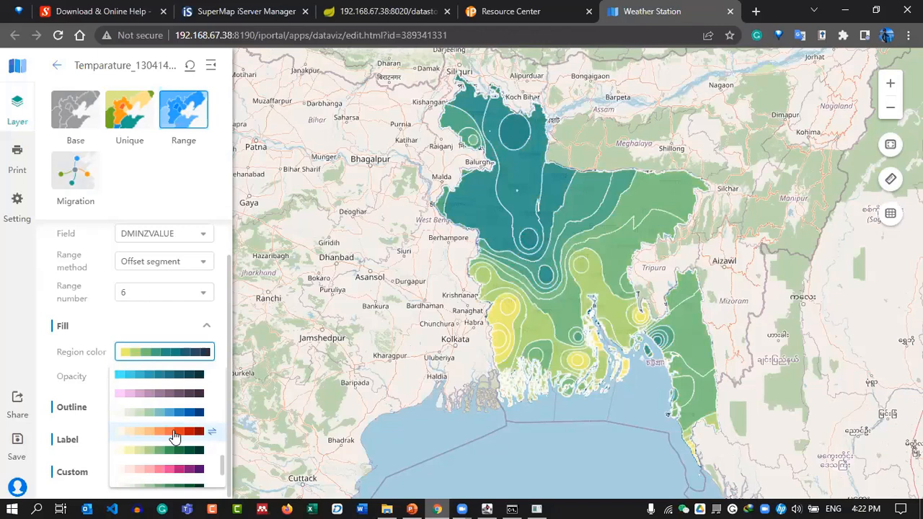
{"action": "left_click", "coordinate": [174, 436]}
{"action": "scroll", "coordinate": [174, 433], "scroll_direction": "up", "scroll_amount": 3}
{"action": "left_click", "coordinate": [177, 410]}
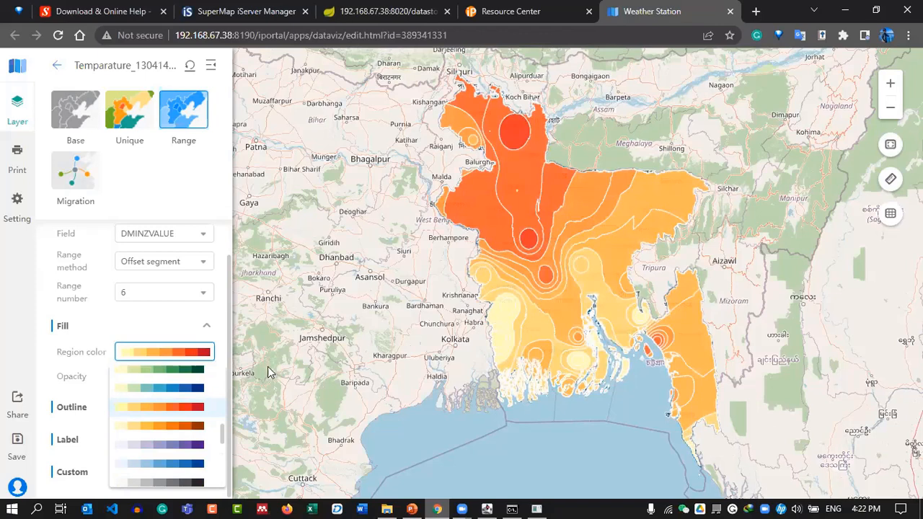
{"action": "left_click", "coordinate": [181, 332]}
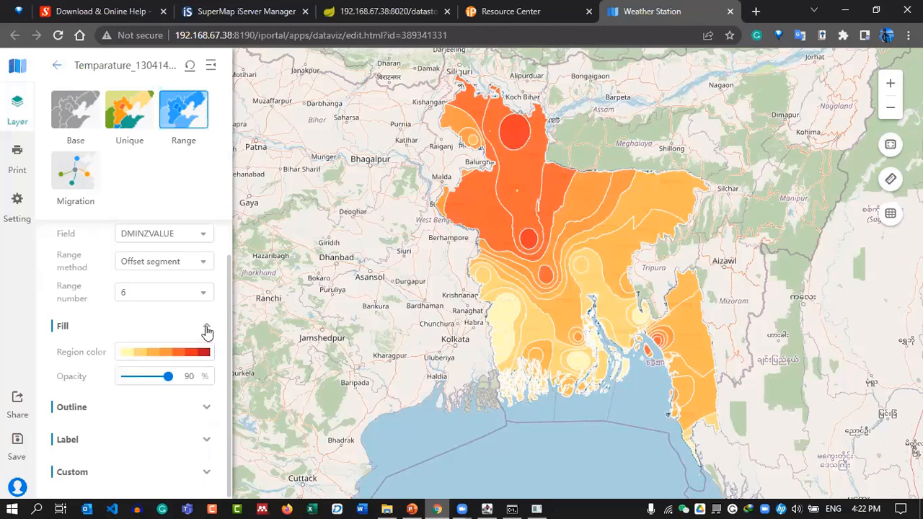
Adjust the fill opacity and set the contour outline colour to white (FFFFFF).
{"action": "mouse_move", "coordinate": [166, 376]}
{"action": "left_mouse_down"}
{"action": "mouse_move", "coordinate": [158, 376]}
{"action": "mouse_move", "coordinate": [167, 374]}
{"action": "left_mouse_up"}
{"action": "double_click", "coordinate": [189, 375]}
{"action": "left_click", "coordinate": [104, 408]}
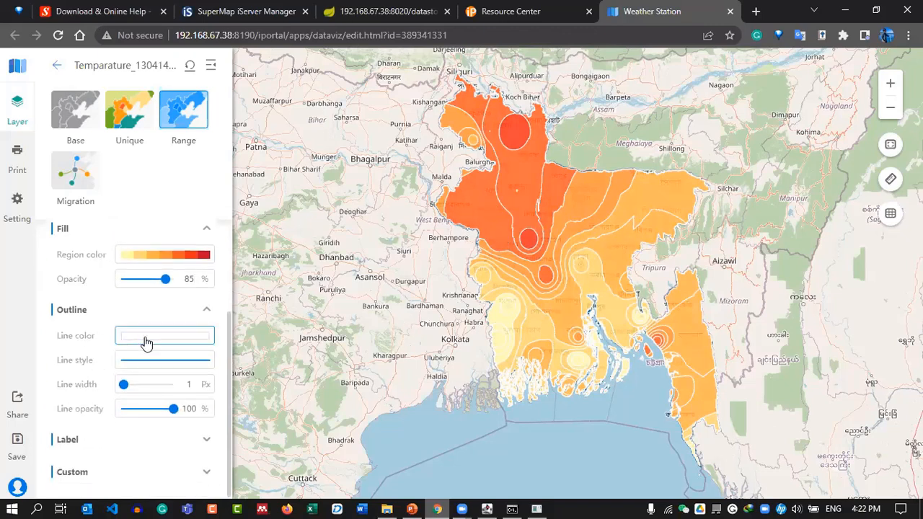
{"action": "left_click", "coordinate": [144, 341]}
{"action": "left_click", "coordinate": [132, 174]}
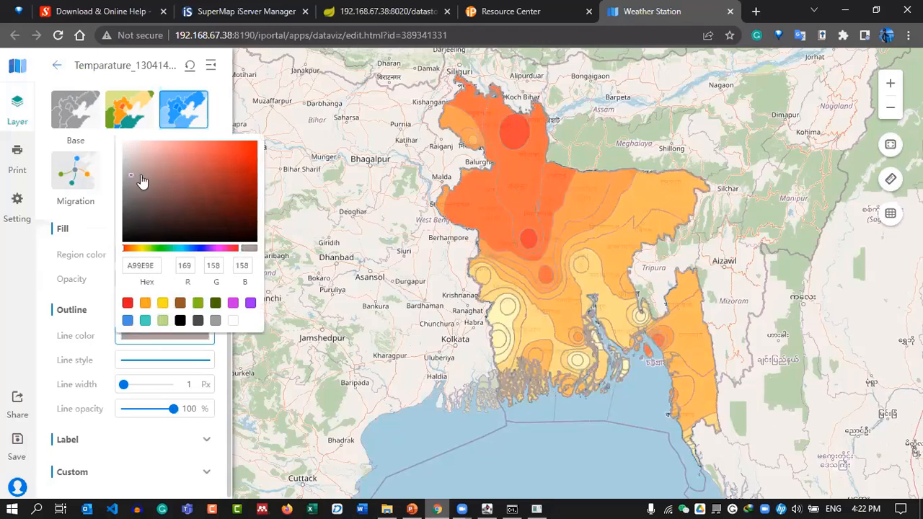
{"action": "mouse_move", "coordinate": [145, 176]}
{"action": "left_mouse_down"}
{"action": "mouse_move", "coordinate": [141, 151]}
{"action": "mouse_move", "coordinate": [156, 146]}
{"action": "left_mouse_up"}
{"action": "left_click", "coordinate": [152, 264]}
{"action": "key", "text": "ctrl+a"}
{"action": "key", "text": "ctrl+v"}
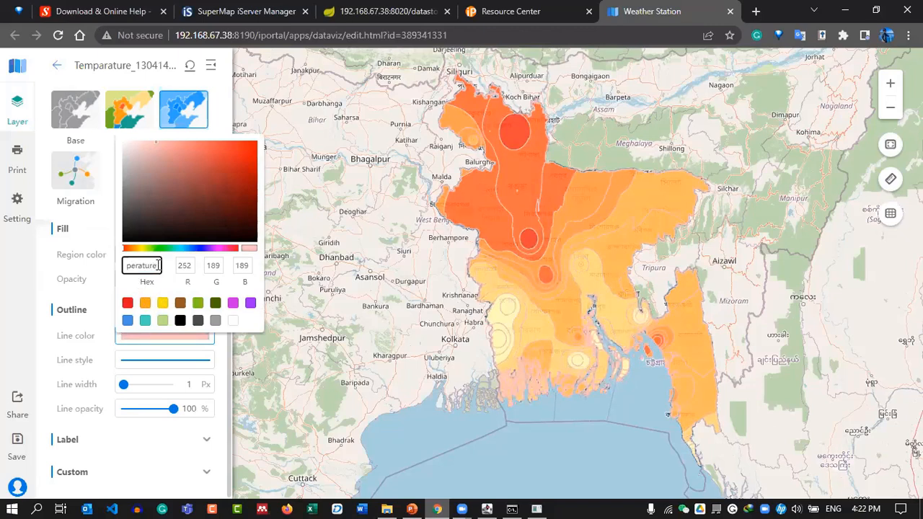
{"action": "left_click", "coordinate": [188, 264]}
{"action": "left_click", "coordinate": [155, 268]}
{"action": "left_click_drag", "start_coordinate": [204, 173], "coordinate": [96, 128]}
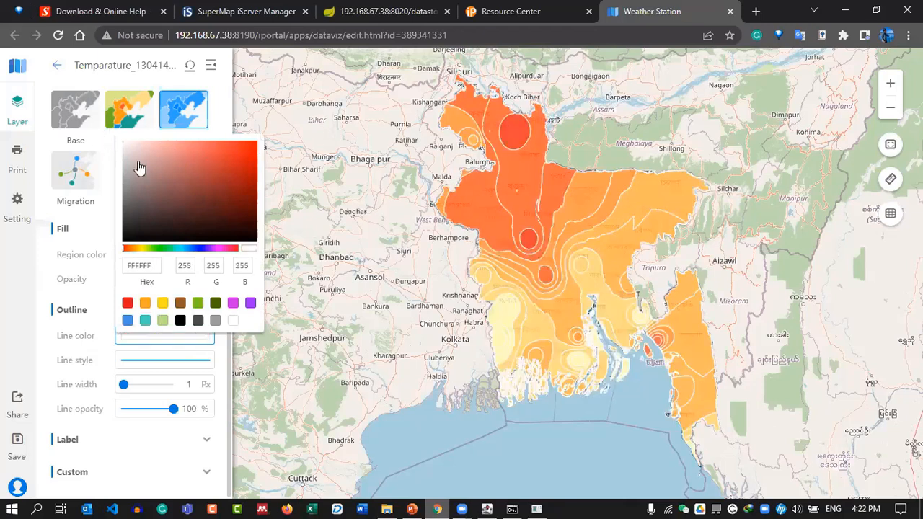
{"action": "left_click", "coordinate": [92, 347]}
Try a dotted outline with width 2, then switch the outline back to solid.
{"action": "left_click", "coordinate": [134, 359]}
{"action": "left_click", "coordinate": [148, 406]}
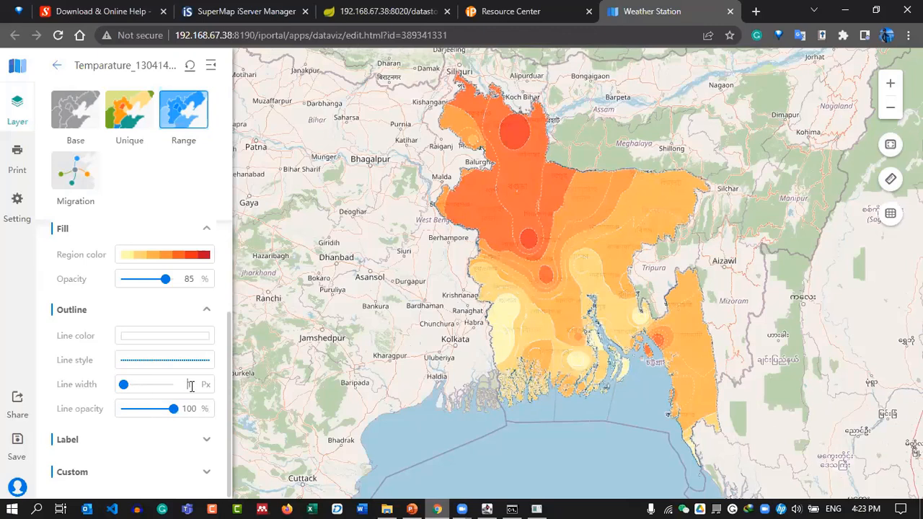
{"action": "key", "text": "Return"}
{"action": "left_click", "coordinate": [170, 364]}
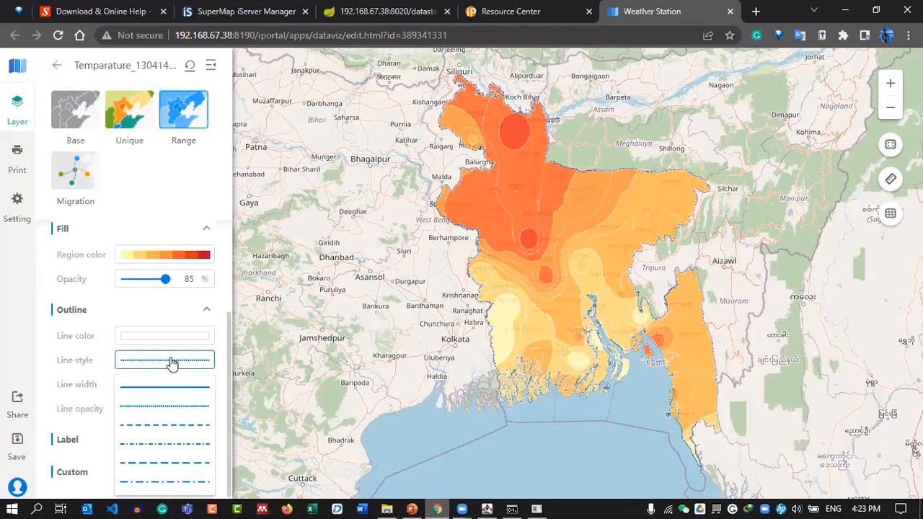
{"action": "left_click", "coordinate": [141, 383]}
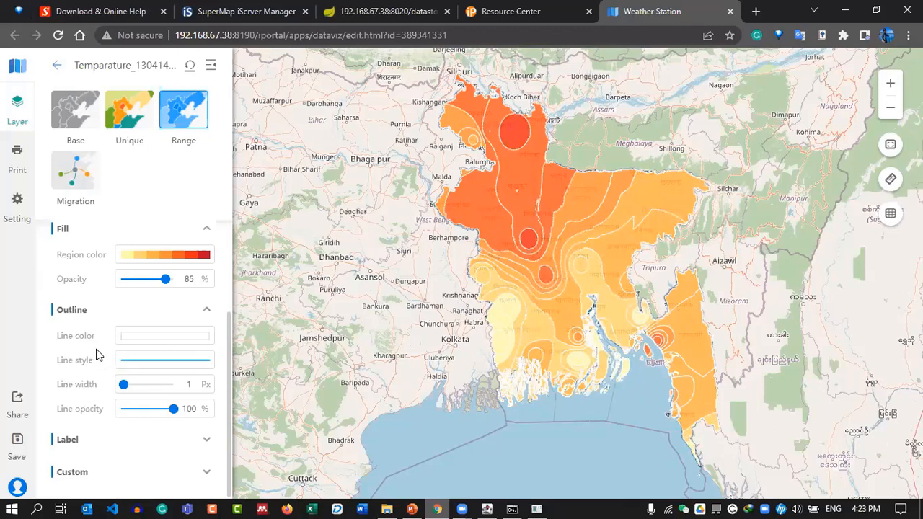
{"action": "left_click", "coordinate": [119, 442]}
{"action": "scroll", "coordinate": [101, 346], "scroll_direction": "down", "scroll_amount": 3}
{"action": "left_click", "coordinate": [136, 254]}
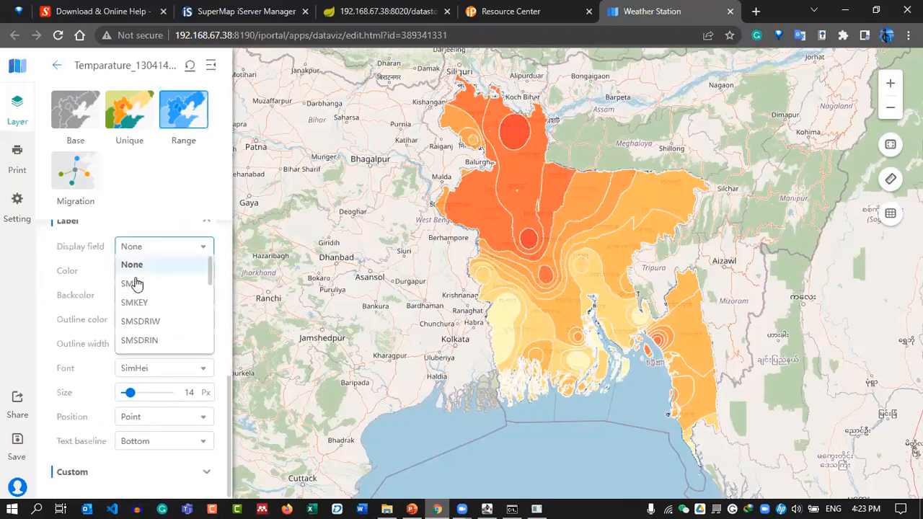
{"action": "left_click", "coordinate": [133, 284]}
{"action": "left_click", "coordinate": [162, 250]}
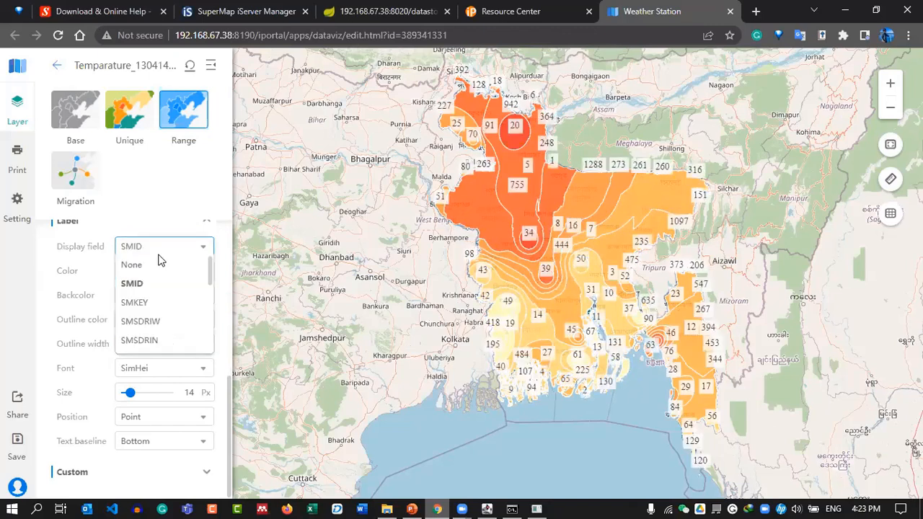
{"action": "scroll", "coordinate": [147, 314], "scroll_direction": "down", "scroll_amount": 5}
{"action": "scroll", "coordinate": [149, 313], "scroll_direction": "up", "scroll_amount": 3}
{"action": "left_click", "coordinate": [144, 268]}
{"action": "scroll", "coordinate": [76, 291], "scroll_direction": "up", "scroll_amount": 1}
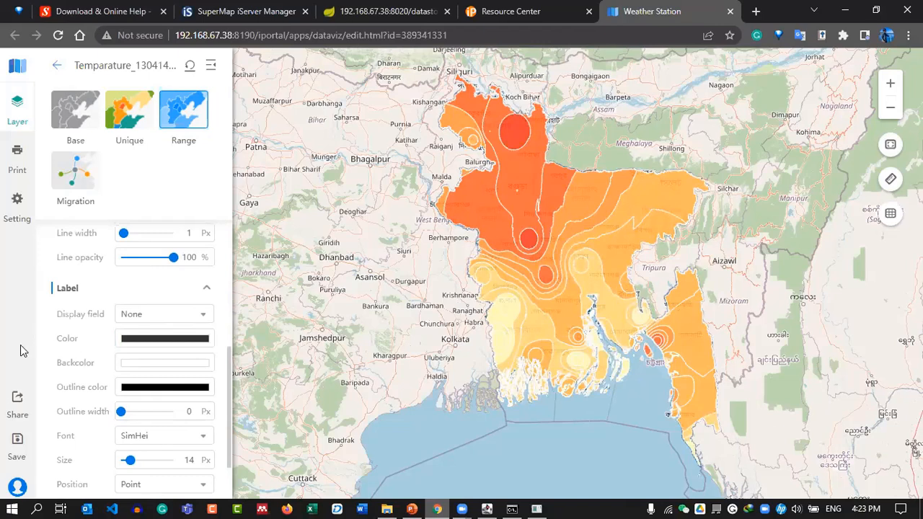
{"action": "scroll", "coordinate": [62, 317], "scroll_direction": "up", "scroll_amount": 4}
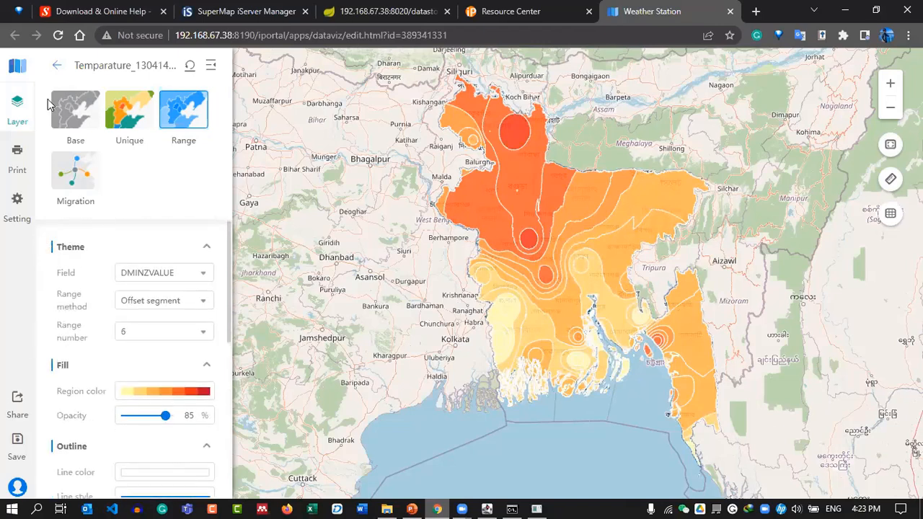
Save As a new map titled 'Temperature map', removing the _Copy suffix.
{"action": "left_click", "coordinate": [56, 65]}
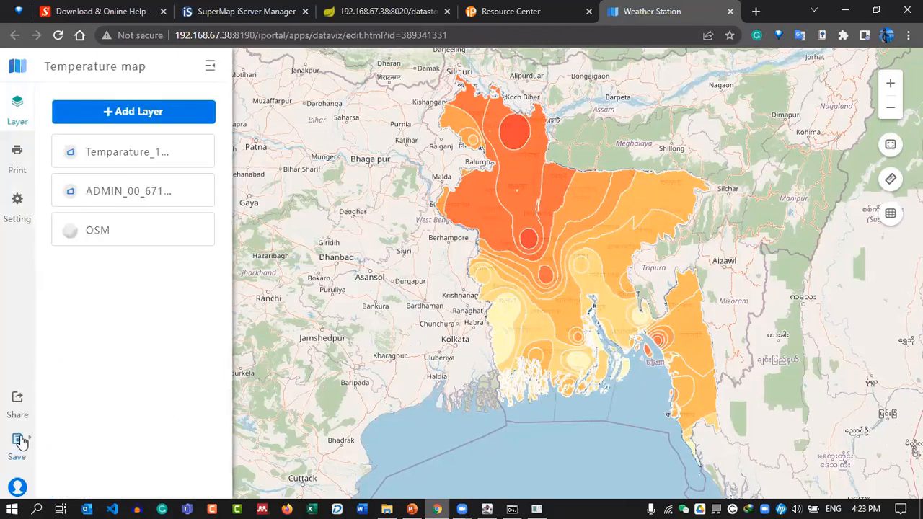
{"action": "left_click", "coordinate": [31, 440]}
{"action": "left_click", "coordinate": [61, 462]}
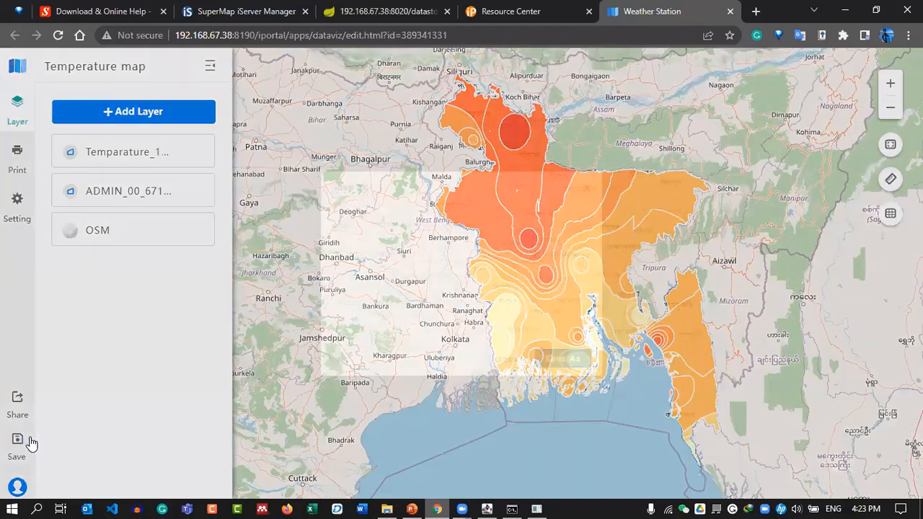
{"action": "left_click_drag", "start_coordinate": [442, 223], "coordinate": [513, 226]}
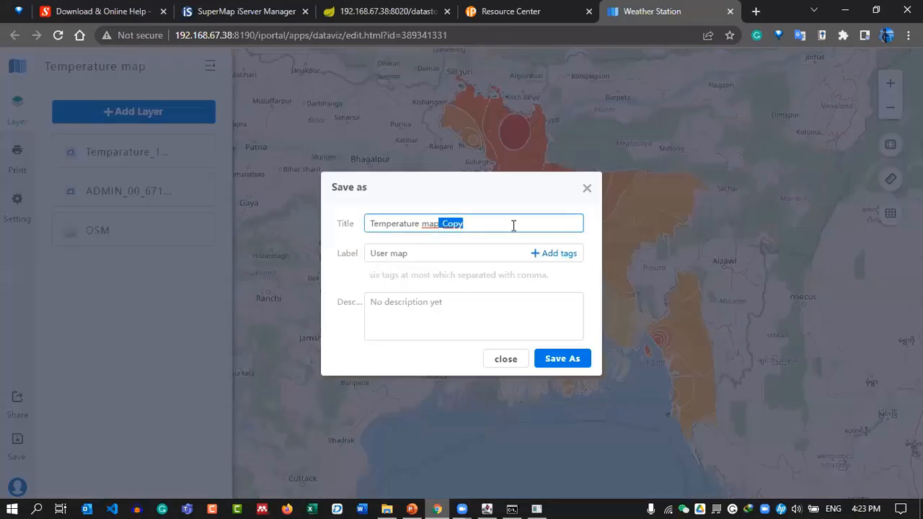
{"action": "key", "text": "BackSpace"}
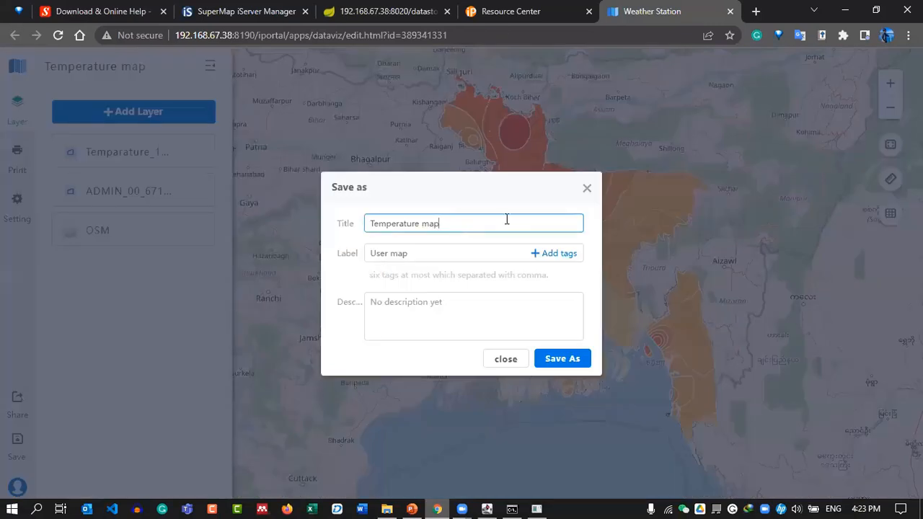
{"action": "left_click", "coordinate": [566, 360]}
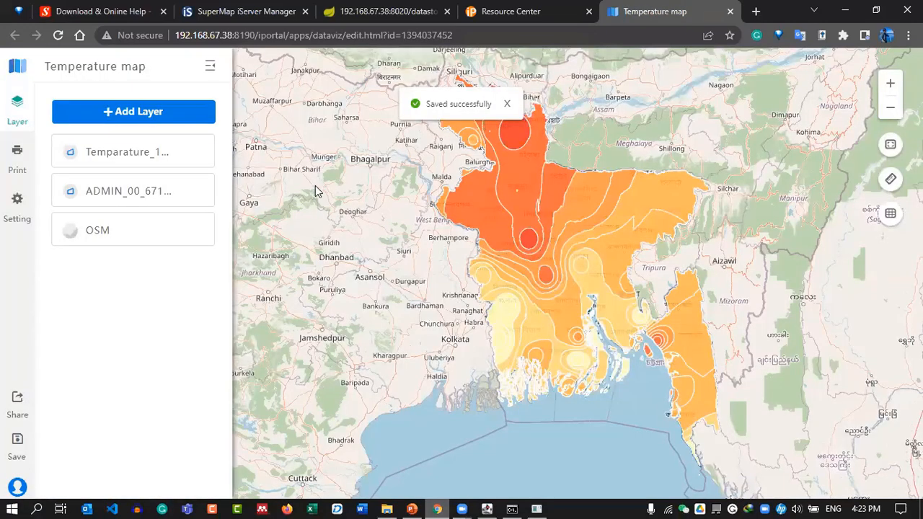
{"action": "left_click", "coordinate": [507, 105]}
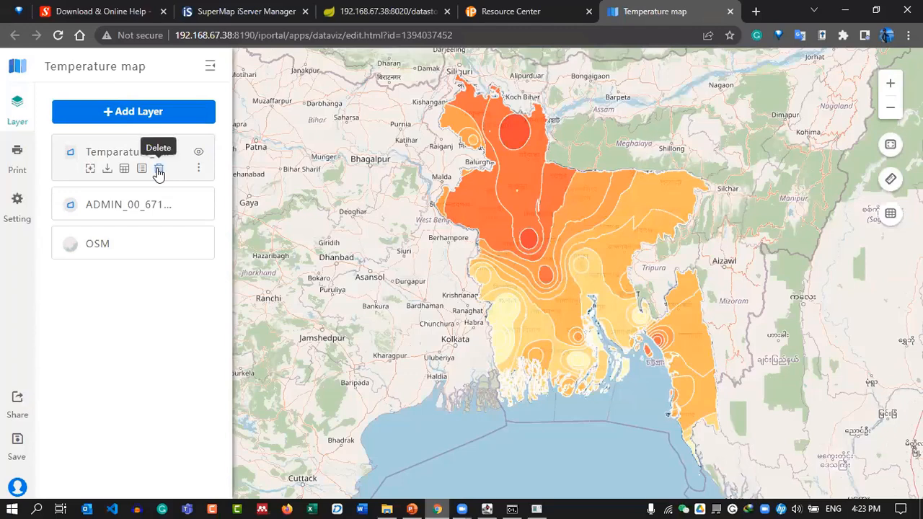
Delete the Temparature layer and add the data_precipitation service from portal search.
{"action": "left_click", "coordinate": [158, 170]}
{"action": "left_click", "coordinate": [302, 204]}
{"action": "left_click", "coordinate": [156, 111]}
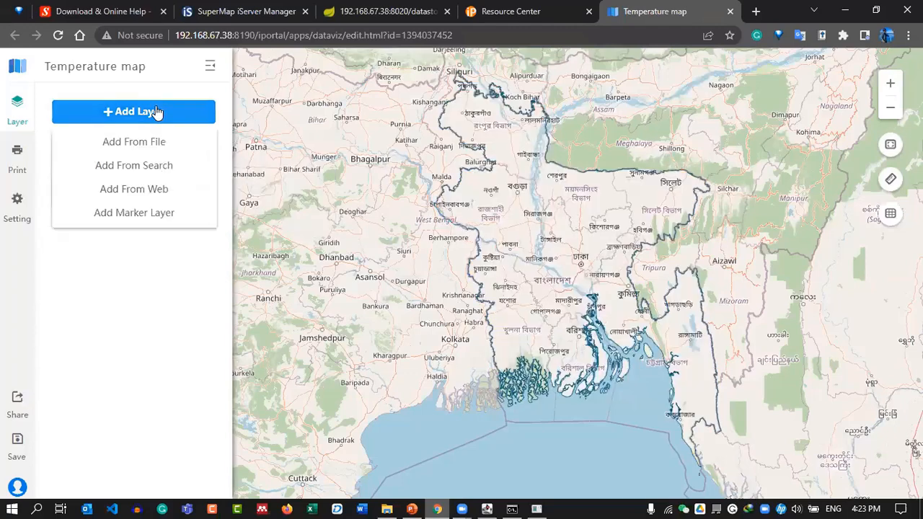
{"action": "left_click", "coordinate": [178, 144]}
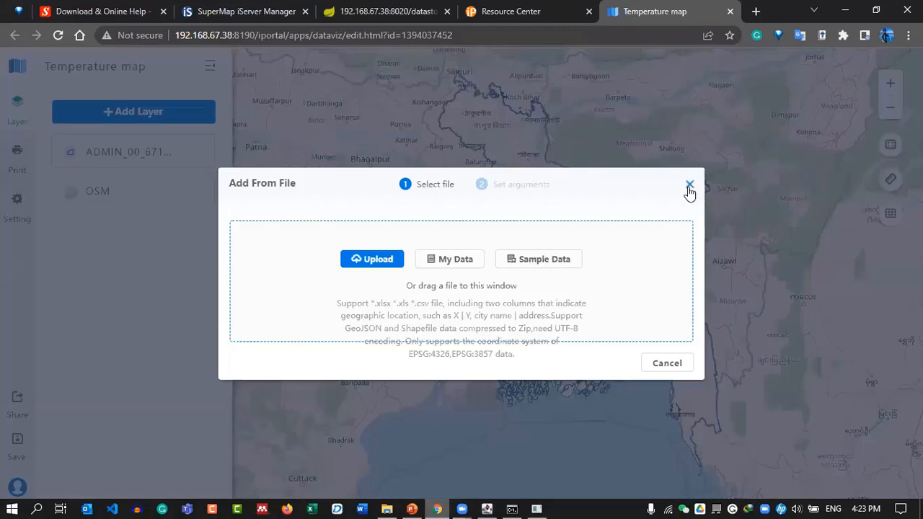
{"action": "left_click", "coordinate": [689, 186]}
{"action": "left_click", "coordinate": [72, 117]}
{"action": "left_click", "coordinate": [178, 171]}
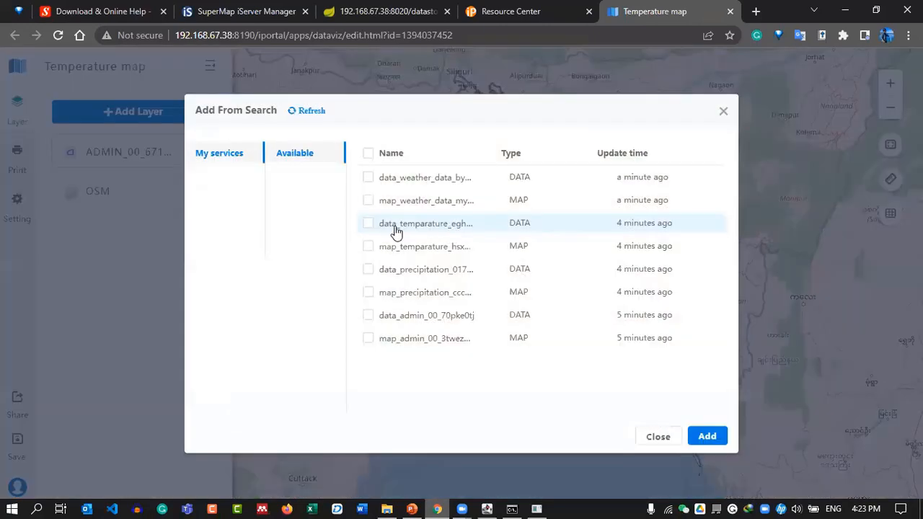
{"action": "left_click", "coordinate": [402, 280]}
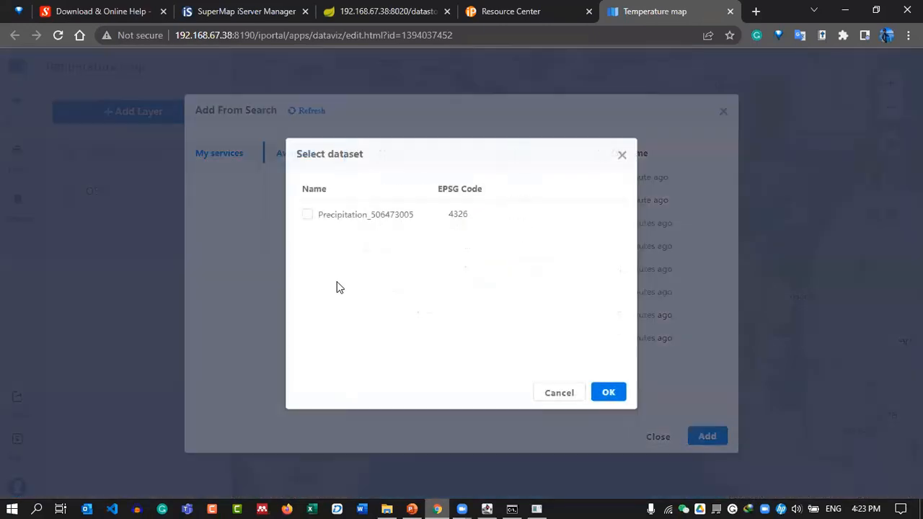
{"action": "left_click", "coordinate": [549, 392]}
{"action": "left_click", "coordinate": [368, 270]}
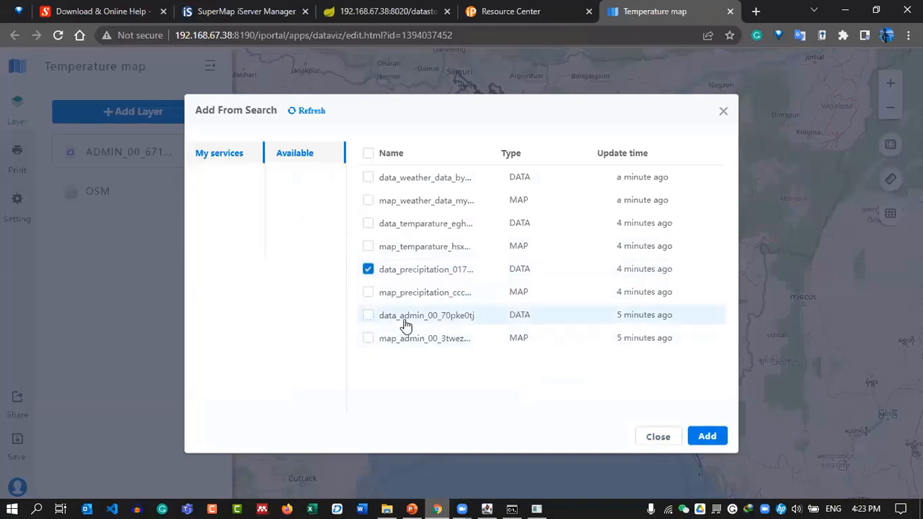
{"action": "left_click", "coordinate": [709, 436]}
{"action": "mouse_move", "coordinate": [107, 167]}
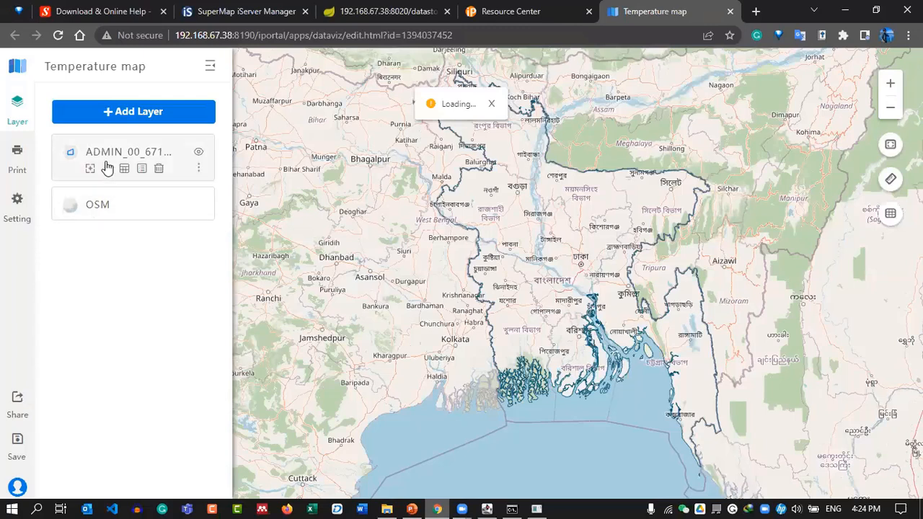
{"action": "left_click", "coordinate": [107, 167]}
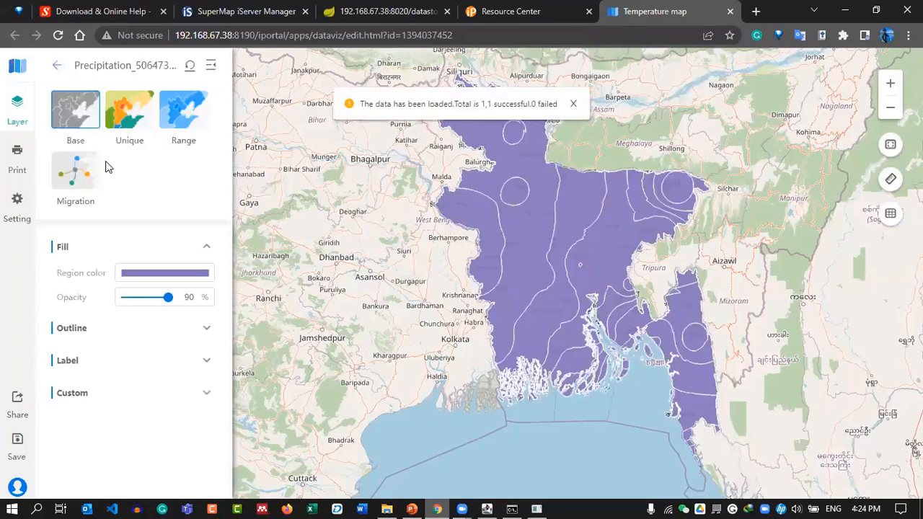
Style the precipitation layer as a Range theme based on DMINZVALUE.
{"action": "left_click", "coordinate": [185, 117]}
{"action": "left_click", "coordinate": [138, 273]}
{"action": "scroll", "coordinate": [134, 336], "scroll_direction": "down", "scroll_amount": 5}
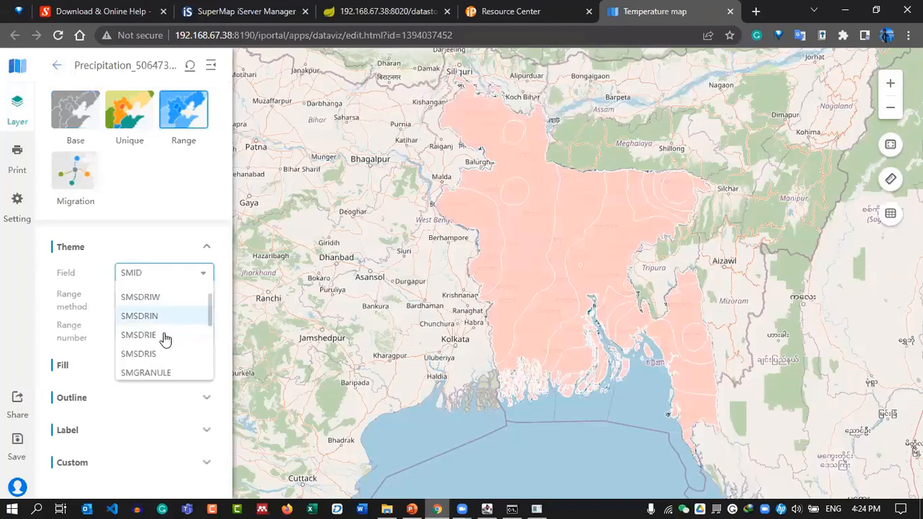
{"action": "left_click", "coordinate": [132, 349]}
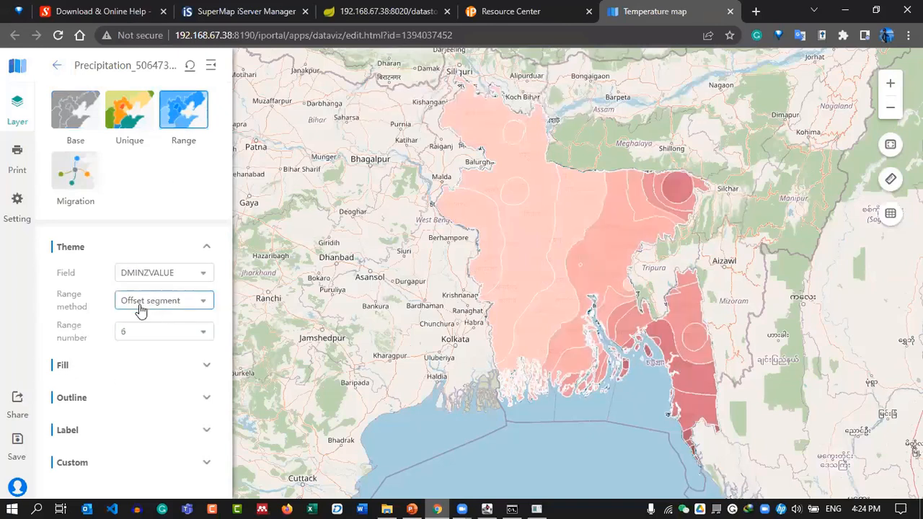
Compare several colour ramps and fill the ranges with the white-to-dark-blue ramp.
{"action": "left_click", "coordinate": [138, 367]}
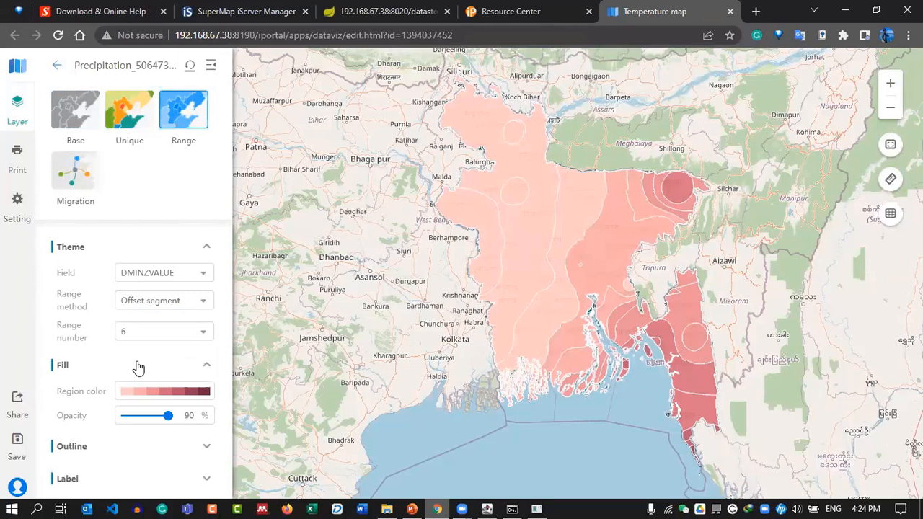
{"action": "scroll", "coordinate": [151, 357], "scroll_direction": "down", "scroll_amount": 1}
{"action": "left_click", "coordinate": [169, 352]}
{"action": "scroll", "coordinate": [168, 392], "scroll_direction": "down", "scroll_amount": 1}
{"action": "scroll", "coordinate": [168, 392], "scroll_direction": "down", "scroll_amount": 2}
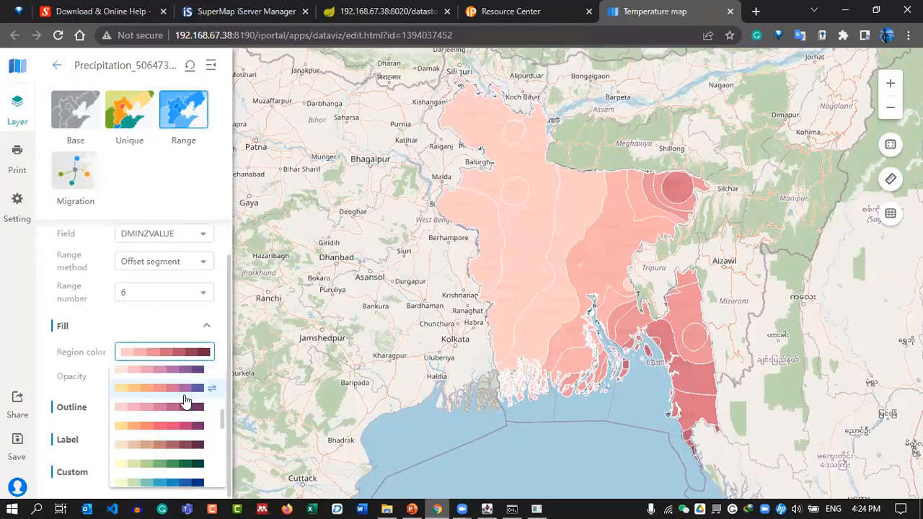
{"action": "left_click", "coordinate": [186, 399]}
{"action": "scroll", "coordinate": [173, 418], "scroll_direction": "down", "scroll_amount": 2}
{"action": "left_click", "coordinate": [173, 416]}
{"action": "scroll", "coordinate": [173, 416], "scroll_direction": "down", "scroll_amount": 1}
{"action": "scroll", "coordinate": [173, 418], "scroll_direction": "down", "scroll_amount": 3}
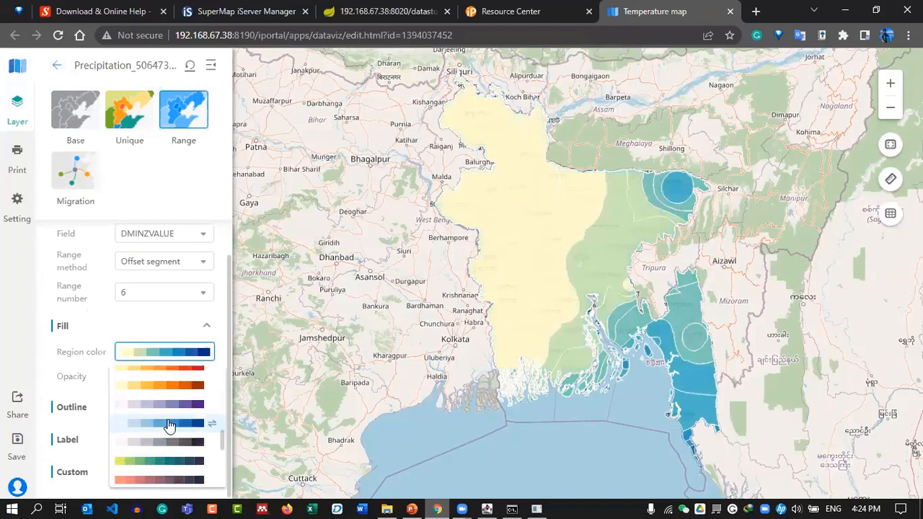
{"action": "left_click", "coordinate": [166, 431]}
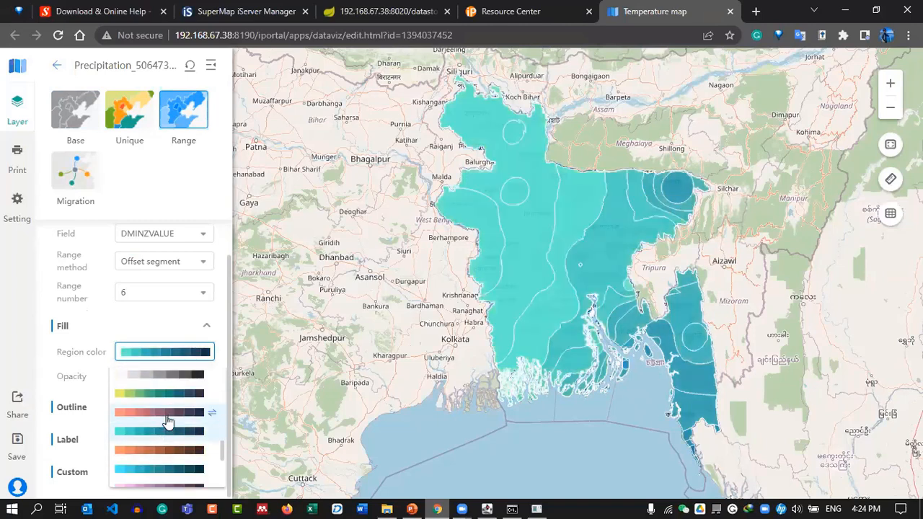
{"action": "scroll", "coordinate": [166, 431], "scroll_direction": "down", "scroll_amount": 3}
{"action": "left_click", "coordinate": [170, 437]}
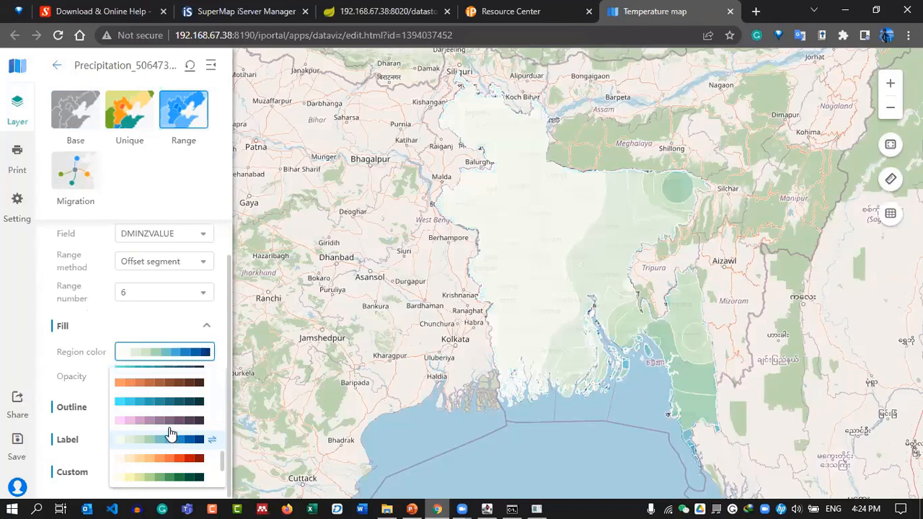
{"action": "scroll", "coordinate": [172, 432], "scroll_direction": "down", "scroll_amount": 3}
{"action": "left_click", "coordinate": [176, 420]}
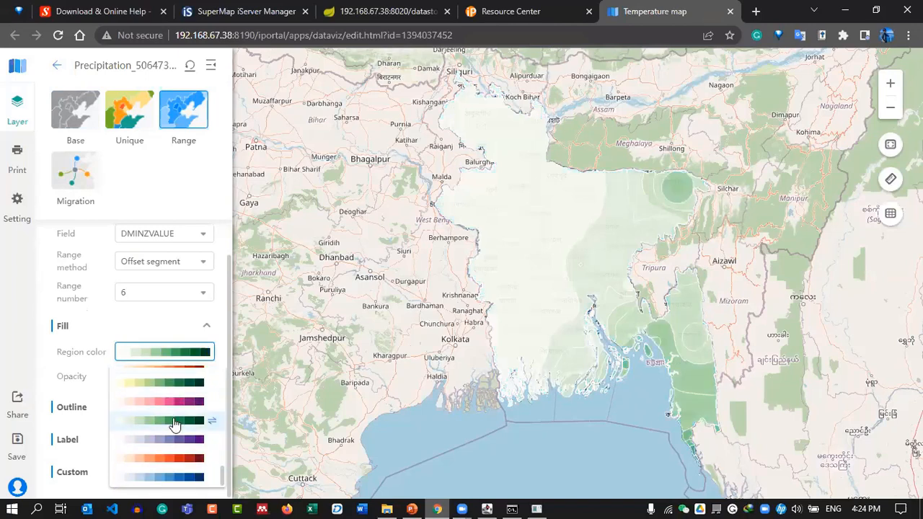
{"action": "scroll", "coordinate": [173, 431], "scroll_direction": "down", "scroll_amount": 3}
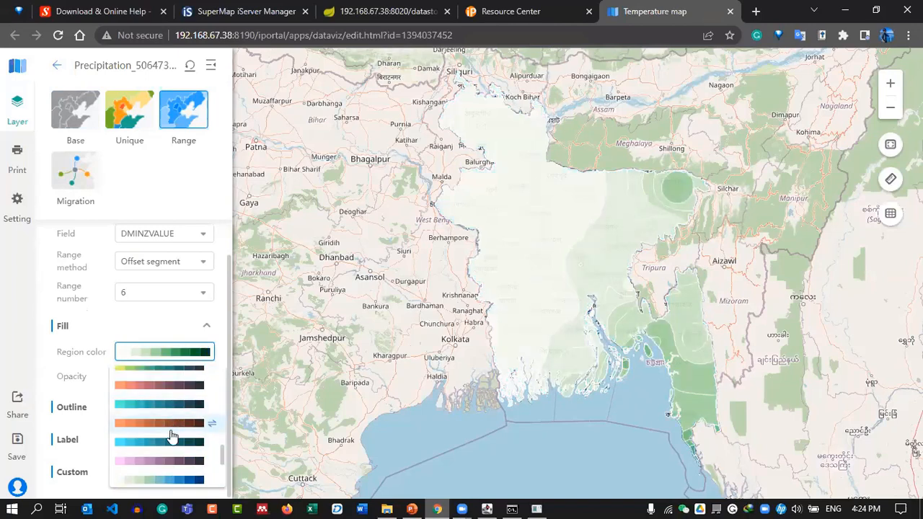
{"action": "scroll", "coordinate": [173, 415], "scroll_direction": "up", "scroll_amount": 3}
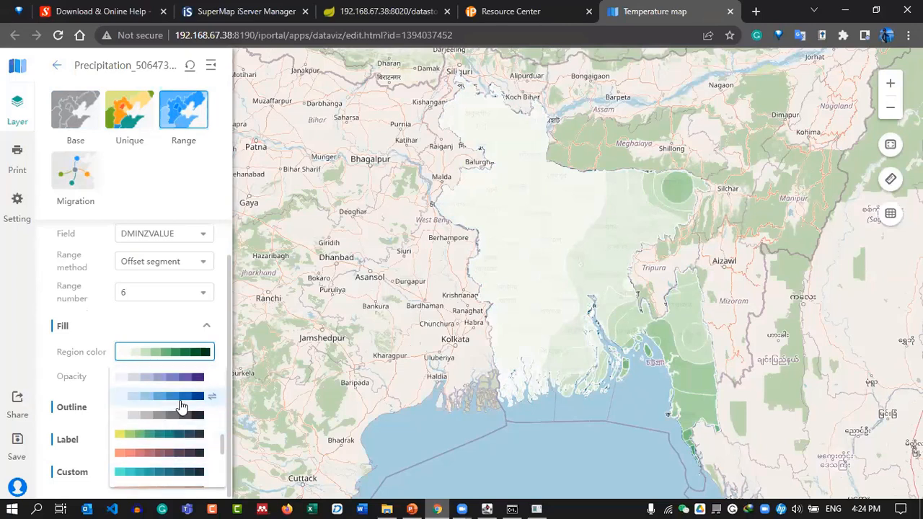
{"action": "left_click", "coordinate": [180, 399]}
{"action": "scroll", "coordinate": [181, 400], "scroll_direction": "up", "scroll_amount": 2}
{"action": "left_click", "coordinate": [180, 390]}
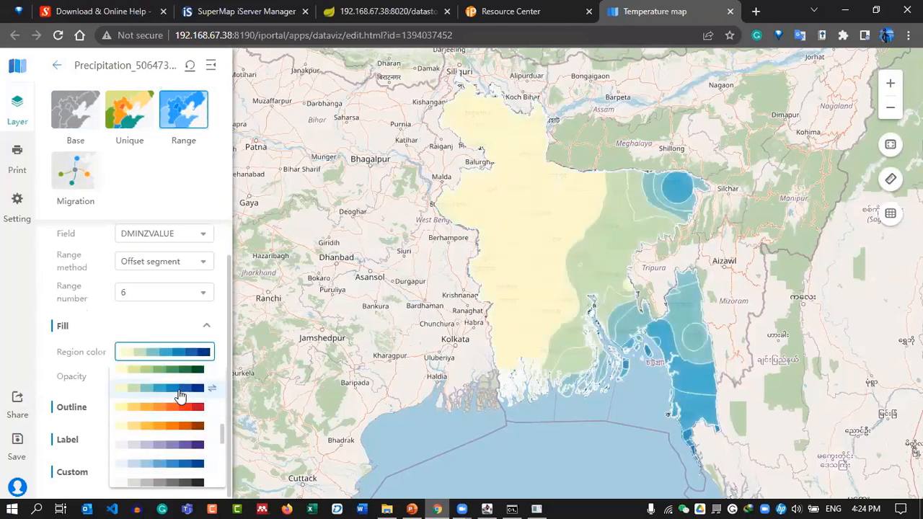
{"action": "scroll", "coordinate": [177, 400], "scroll_direction": "up", "scroll_amount": 4}
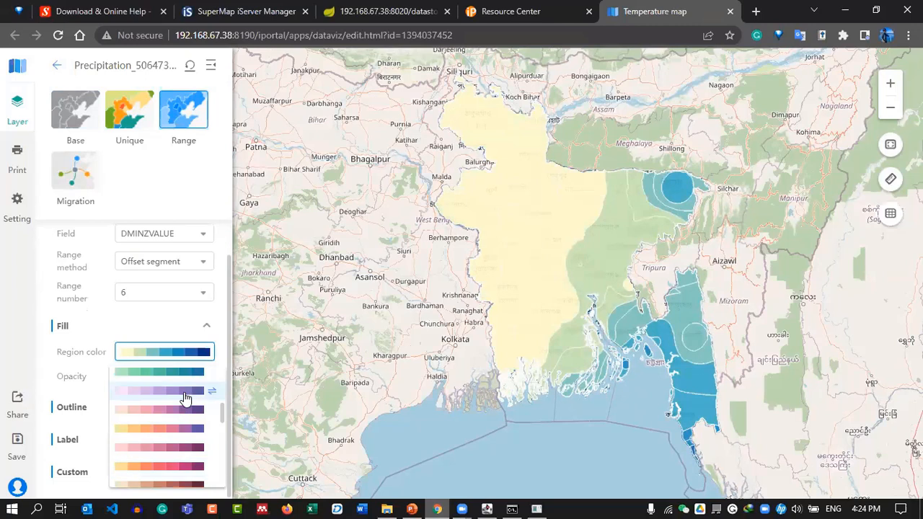
{"action": "scroll", "coordinate": [172, 407], "scroll_direction": "up", "scroll_amount": 3}
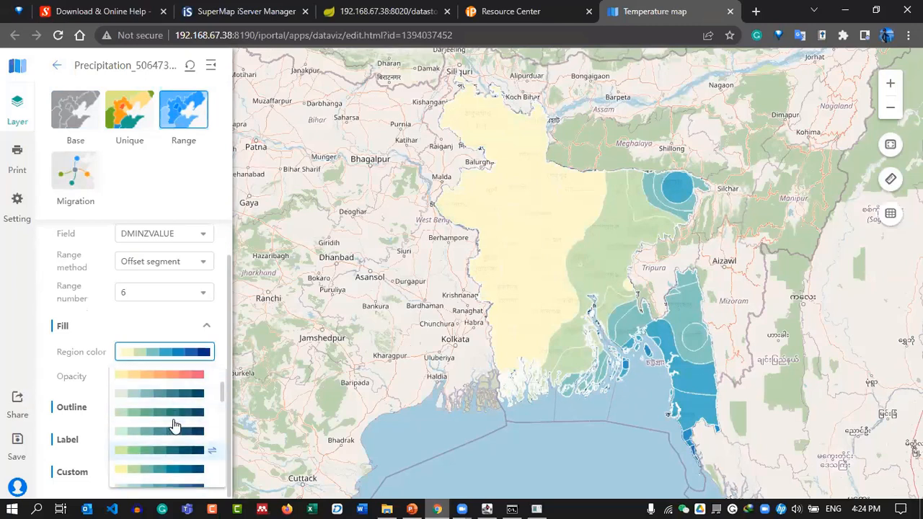
{"action": "left_click", "coordinate": [174, 415]}
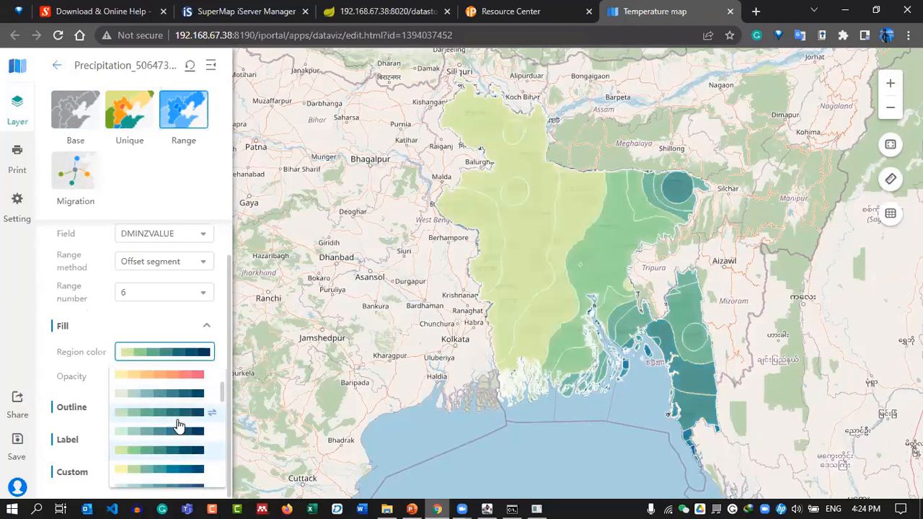
{"action": "scroll", "coordinate": [179, 425], "scroll_direction": "down", "scroll_amount": 5}
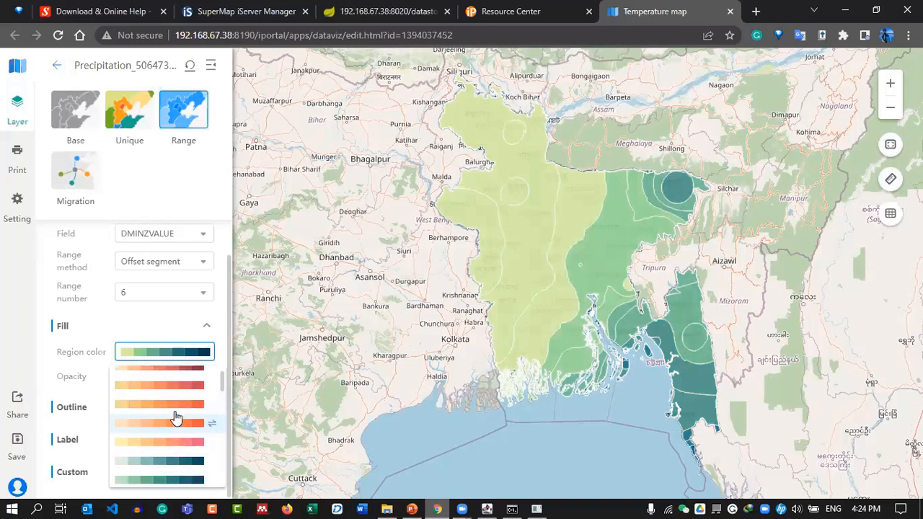
{"action": "scroll", "coordinate": [176, 417], "scroll_direction": "down", "scroll_amount": 3}
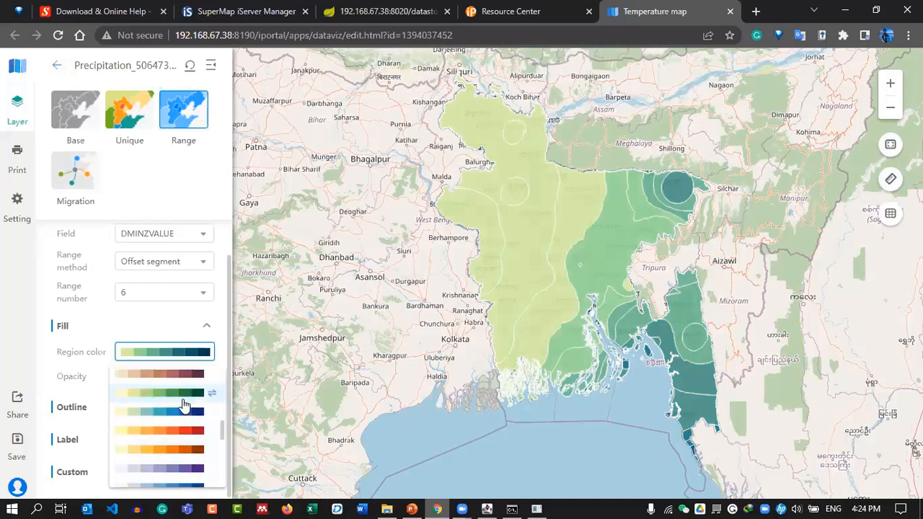
{"action": "left_click", "coordinate": [168, 416]}
{"action": "scroll", "coordinate": [170, 418], "scroll_direction": "down", "scroll_amount": 3}
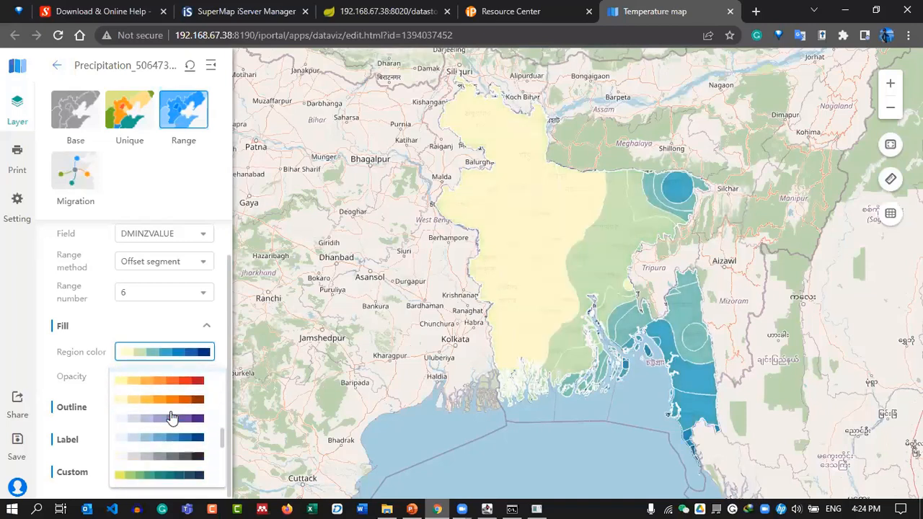
{"action": "left_click", "coordinate": [170, 424]}
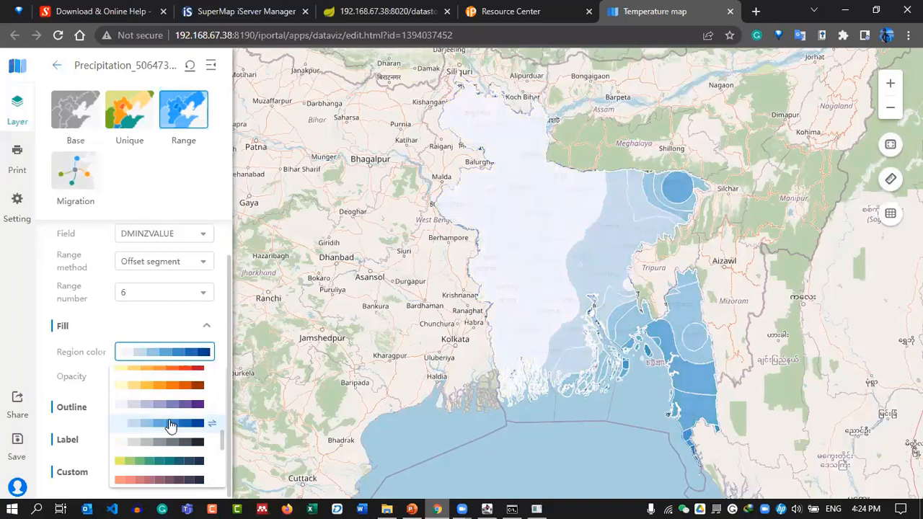
{"action": "scroll", "coordinate": [171, 425], "scroll_direction": "down", "scroll_amount": 3}
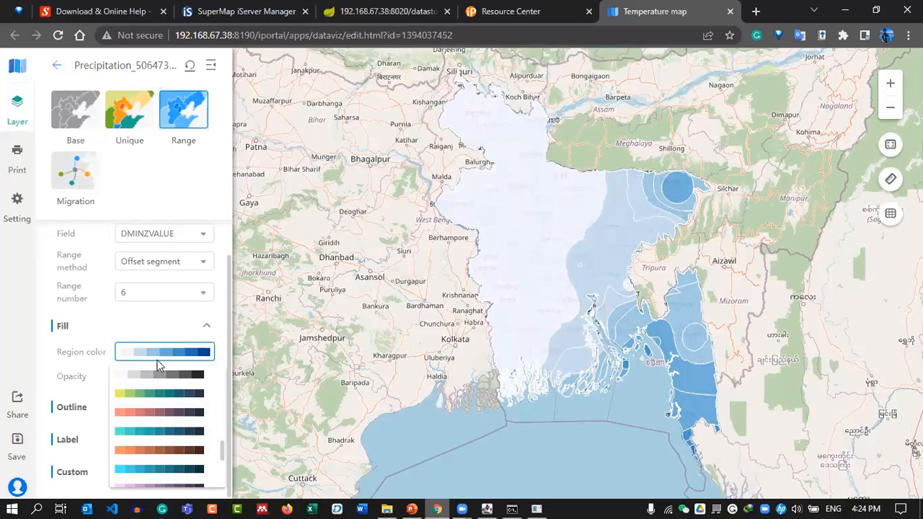
{"action": "left_click", "coordinate": [161, 396]}
{"action": "scroll", "coordinate": [164, 397], "scroll_direction": "up", "scroll_amount": 3}
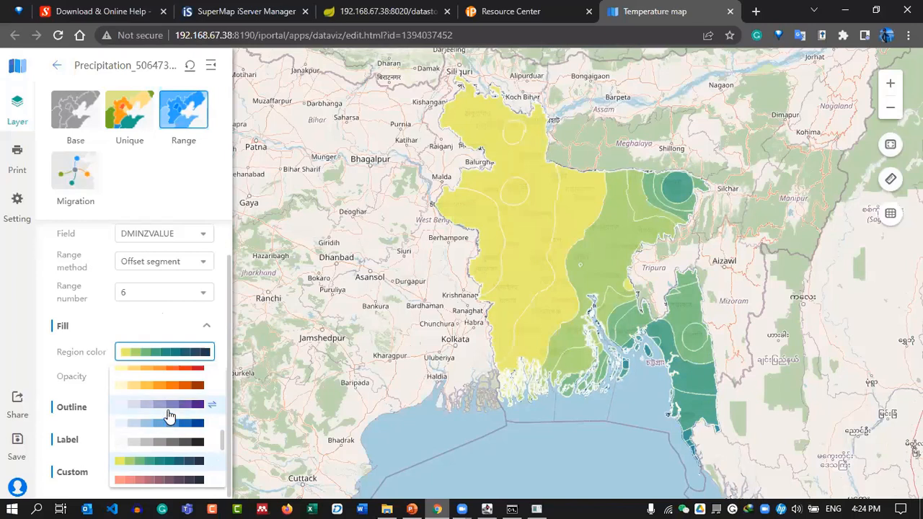
{"action": "left_click", "coordinate": [165, 424]}
{"action": "scroll", "coordinate": [173, 417], "scroll_direction": "down", "scroll_amount": 3}
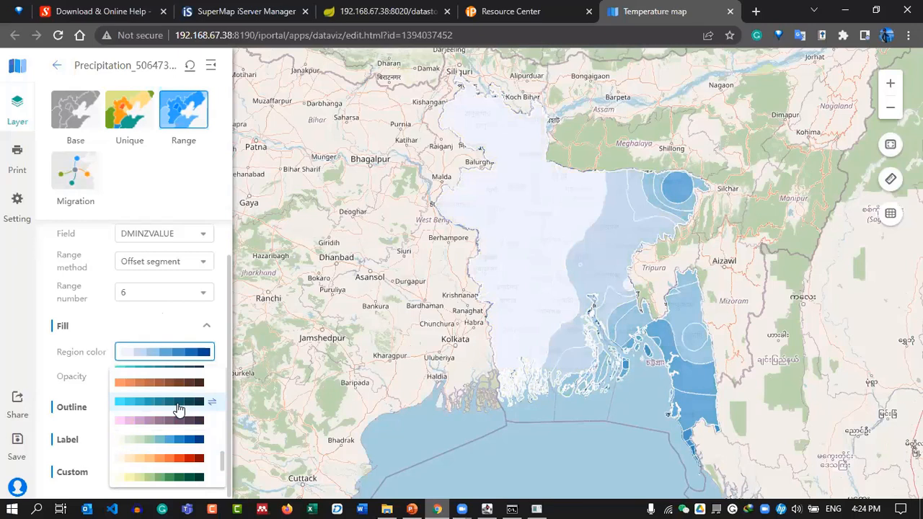
{"action": "left_click", "coordinate": [169, 332]}
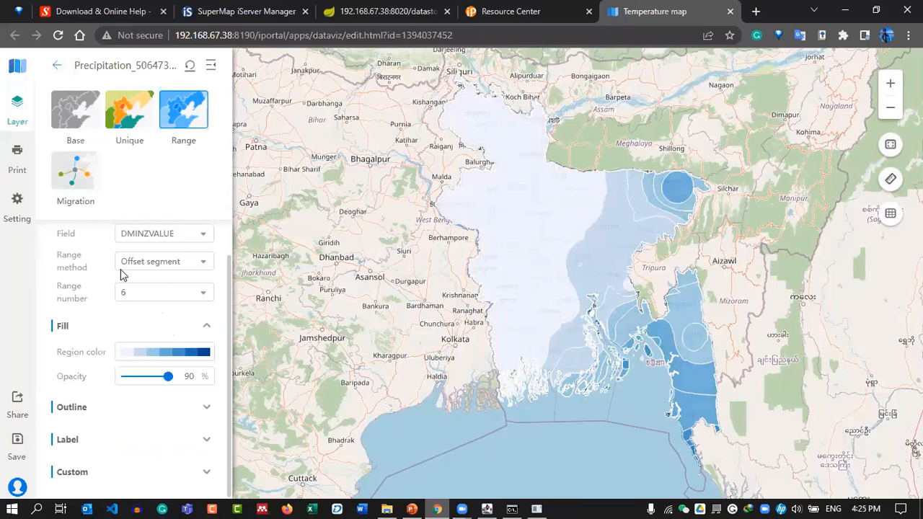
Copy the hex code of the ADMIN_00 layer's fill colour.
{"action": "left_click", "coordinate": [57, 65]}
{"action": "left_click", "coordinate": [92, 189]}
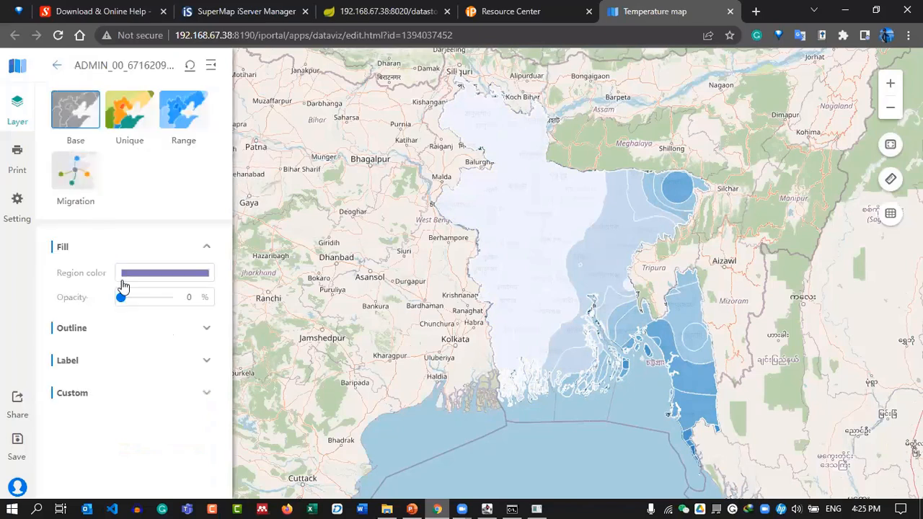
{"action": "left_click", "coordinate": [151, 276]}
{"action": "double_click", "coordinate": [156, 423]}
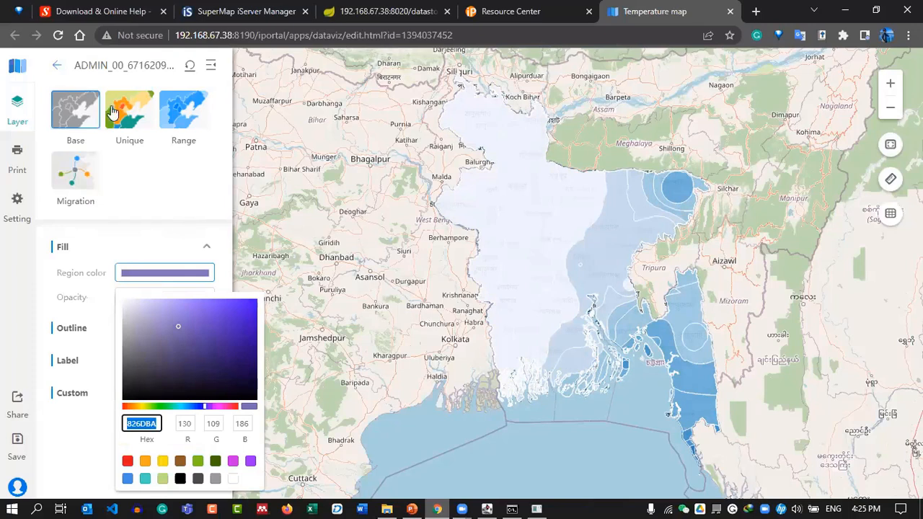
{"action": "left_click", "coordinate": [58, 66]}
{"action": "left_click", "coordinate": [58, 66]}
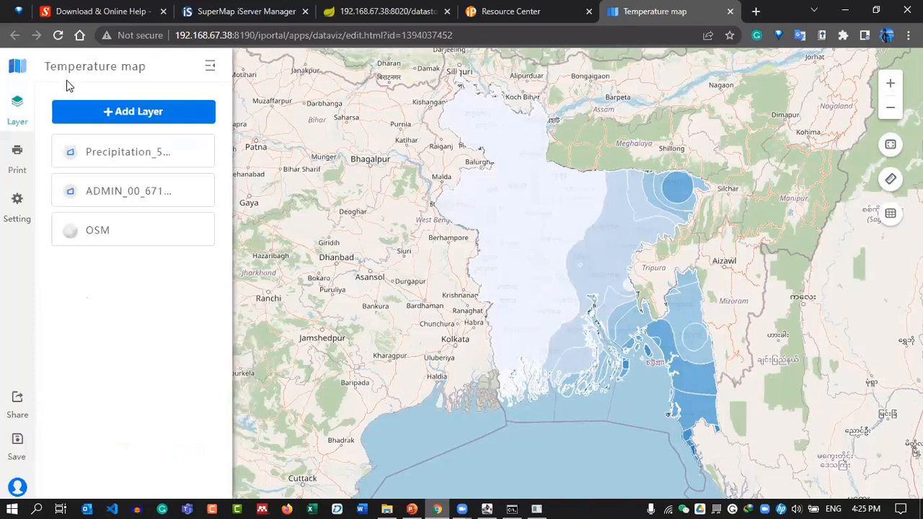
Set the Precipitation layer's outline colour to 826DBA and line width to 0.5.
{"action": "left_click", "coordinate": [119, 152]}
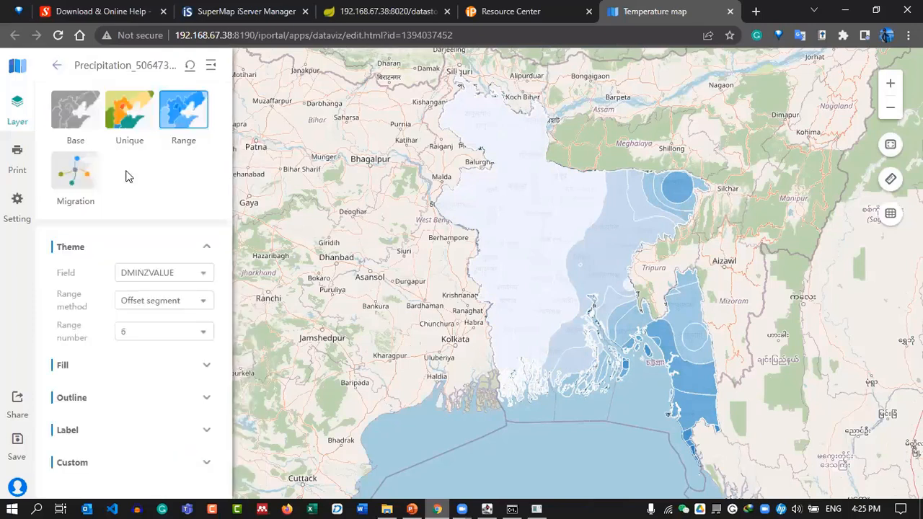
{"action": "left_click", "coordinate": [90, 400]}
{"action": "scroll", "coordinate": [137, 367], "scroll_direction": "down", "scroll_amount": 1}
{"action": "left_click", "coordinate": [149, 337]}
{"action": "double_click", "coordinate": [140, 266]}
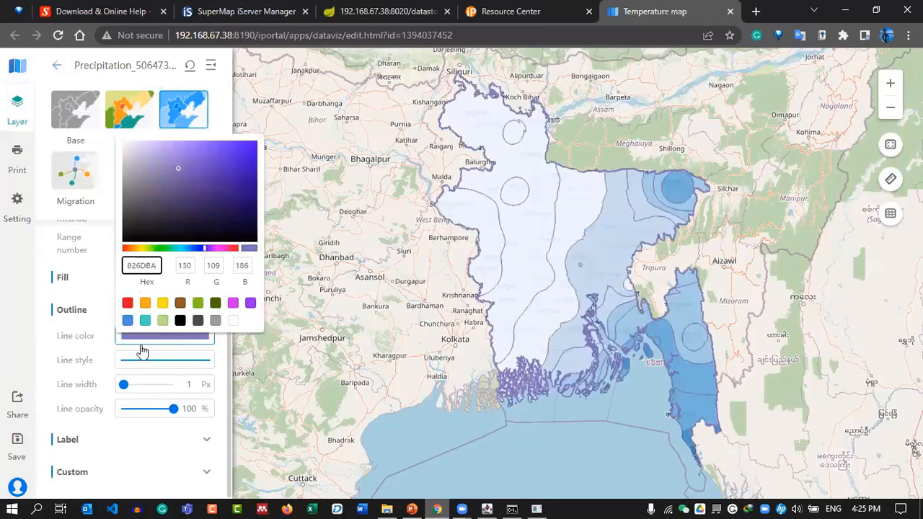
{"action": "left_click", "coordinate": [94, 308]}
{"action": "left_click_drag", "start_coordinate": [191, 384], "coordinate": [181, 387]}
{"action": "type", "text": "0"}
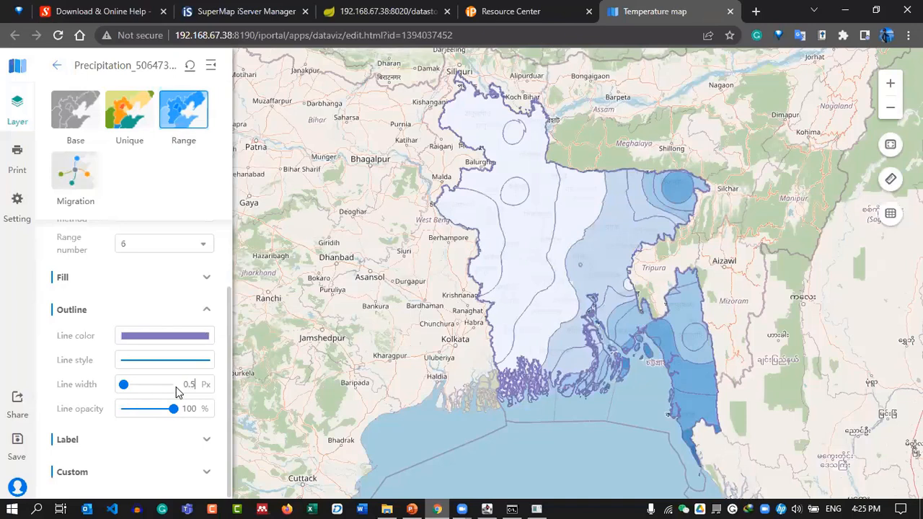
{"action": "type", "text": ".5"}
{"action": "key", "text": "BackSpace"}
{"action": "key", "text": "BackSpace"}
{"action": "left_click_drag", "start_coordinate": [191, 382], "coordinate": [168, 387]}
{"action": "type", "text": ".5"}
Retitle the map by replacing 'Temperature' with 'Precipitation' in the title.
{"action": "left_click", "coordinate": [56, 69]}
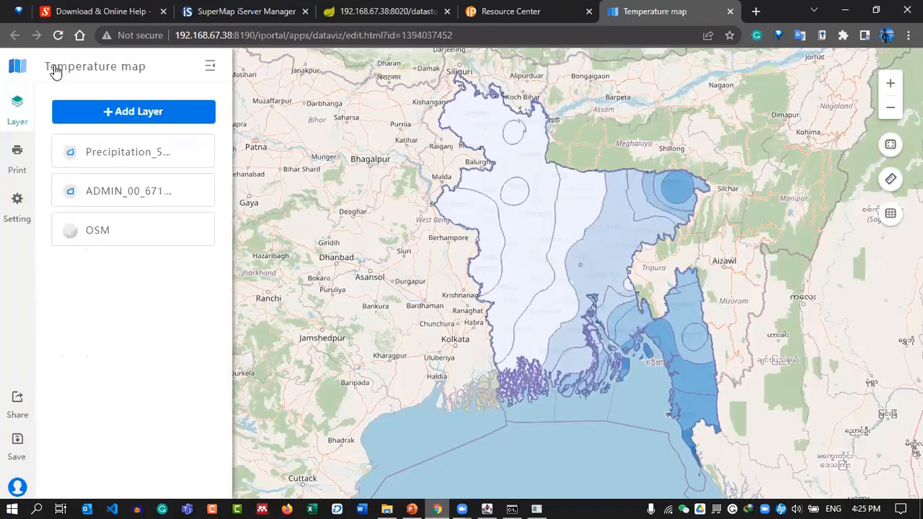
{"action": "left_click", "coordinate": [111, 65]}
{"action": "left_click_drag", "start_coordinate": [122, 67], "coordinate": [45, 71]}
{"action": "left_click_drag", "start_coordinate": [116, 70], "coordinate": [3, 76]}
{"action": "type", "text": "Precipitat"}
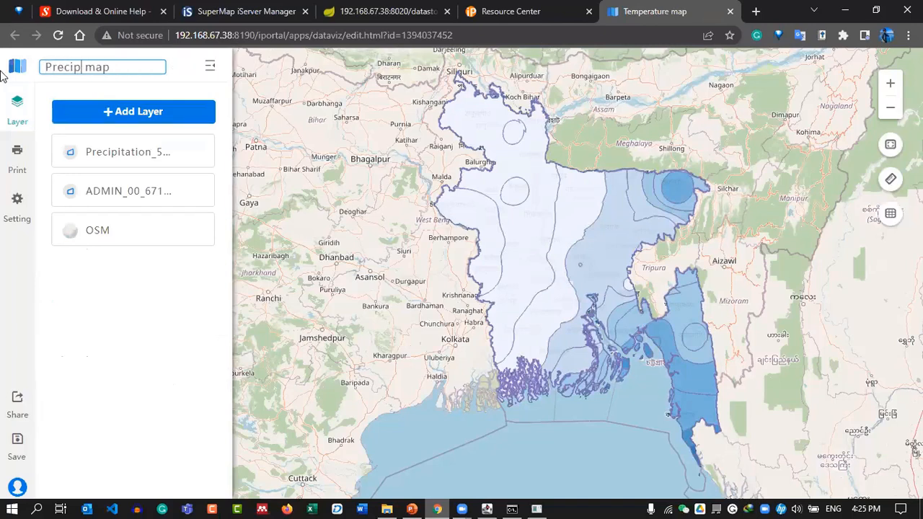
{"action": "type", "text": "ion"}
Save As a new map titled 'Precipitation map', then return to the Resource Center.
{"action": "key", "text": "ctrl+a"}
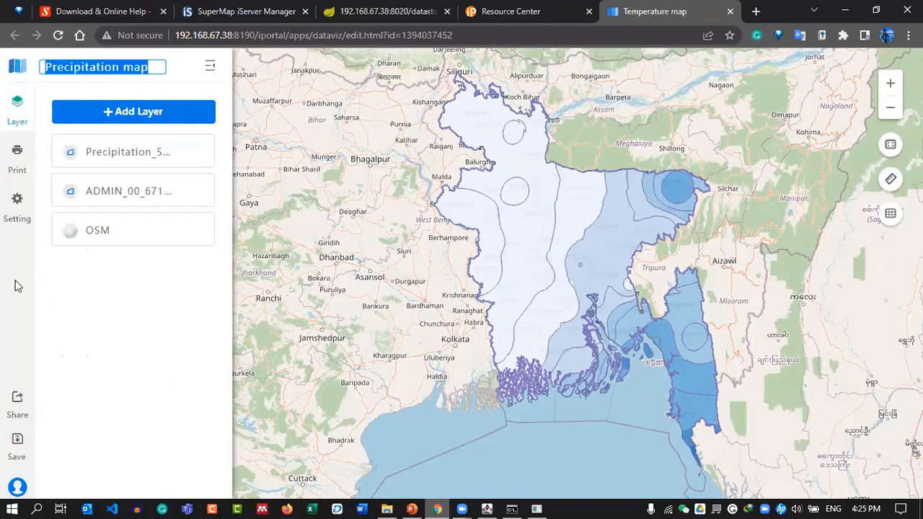
{"action": "left_click", "coordinate": [28, 427]}
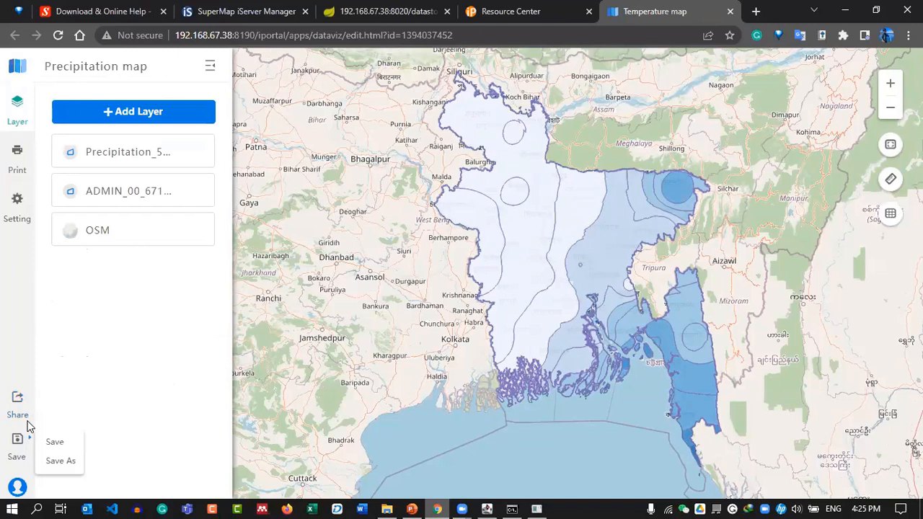
{"action": "left_click", "coordinate": [61, 461]}
{"action": "left_click_drag", "start_coordinate": [464, 224], "coordinate": [438, 224]}
{"action": "key", "text": "BackSpace"}
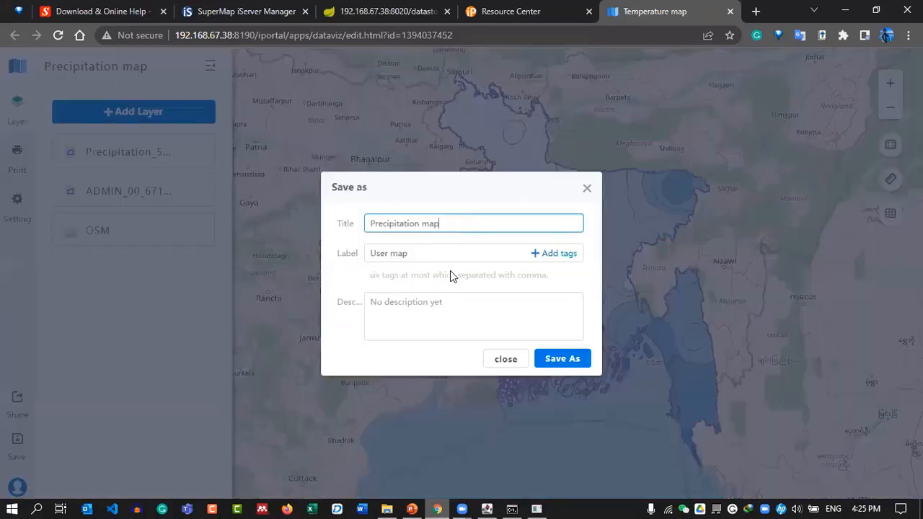
{"action": "left_click", "coordinate": [561, 361]}
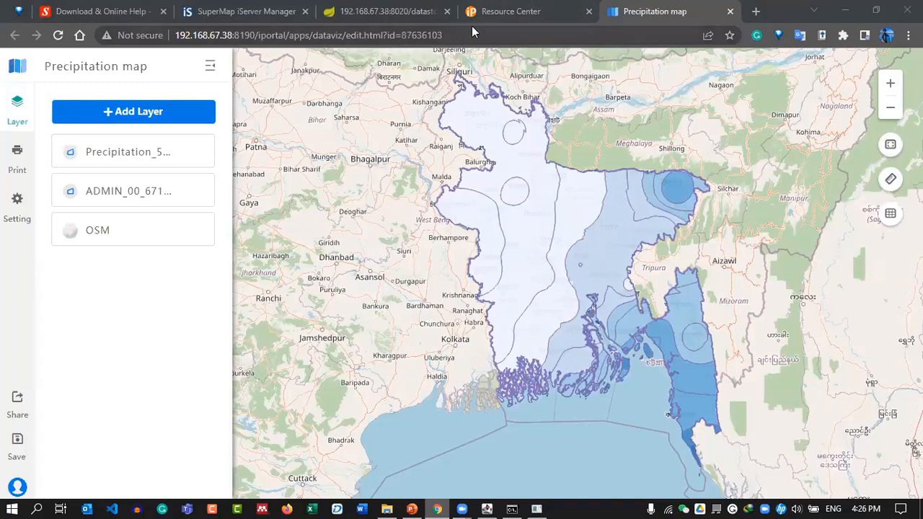
{"action": "left_click", "coordinate": [510, 7]}
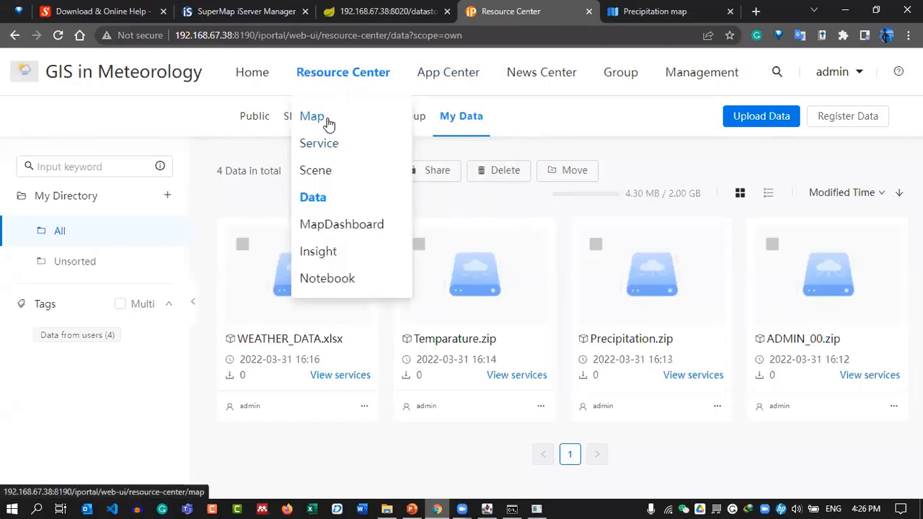
Reload the Resource Center and filter My Resources to maps to confirm the saved Precipitation and Temperature maps.
{"action": "left_click", "coordinate": [354, 69]}
{"action": "scroll", "coordinate": [77, 325], "scroll_direction": "down", "scroll_amount": 1}
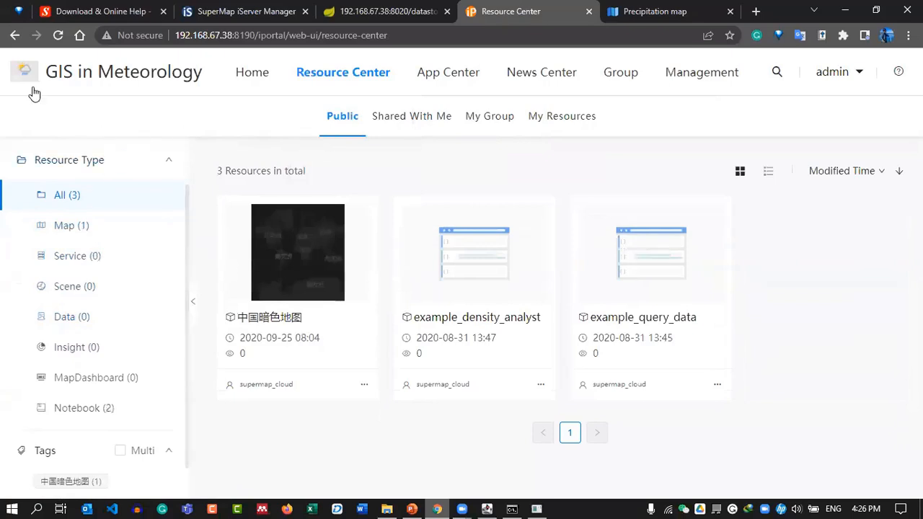
{"action": "left_click", "coordinate": [59, 36]}
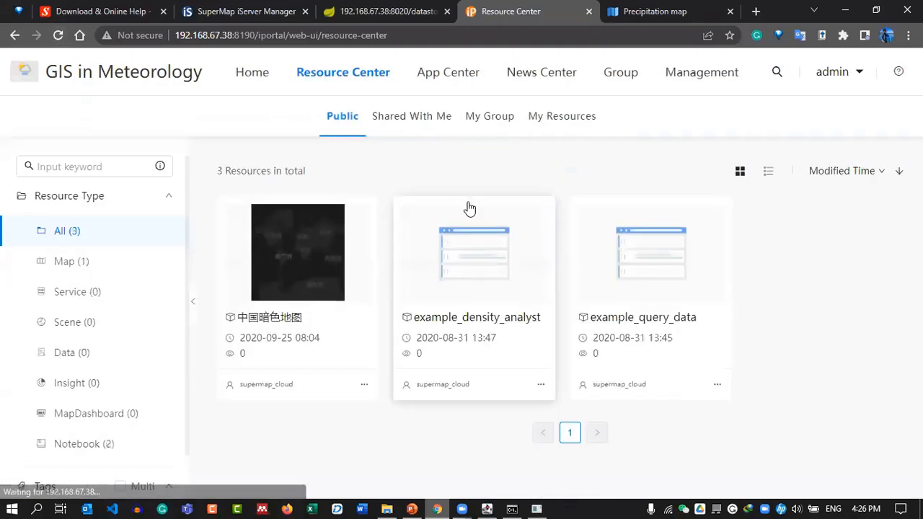
{"action": "left_click", "coordinate": [561, 118]}
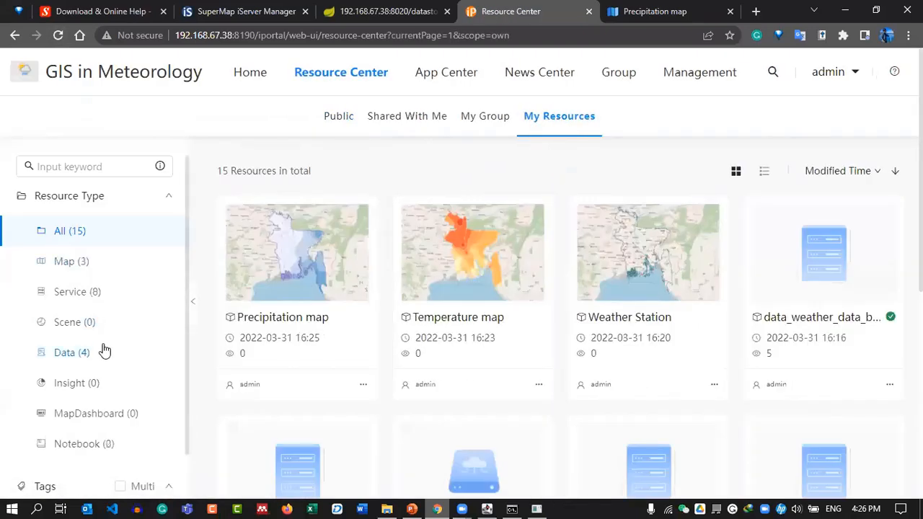
{"action": "scroll", "coordinate": [103, 350], "scroll_direction": "down", "scroll_amount": 1}
{"action": "left_click", "coordinate": [81, 226]}
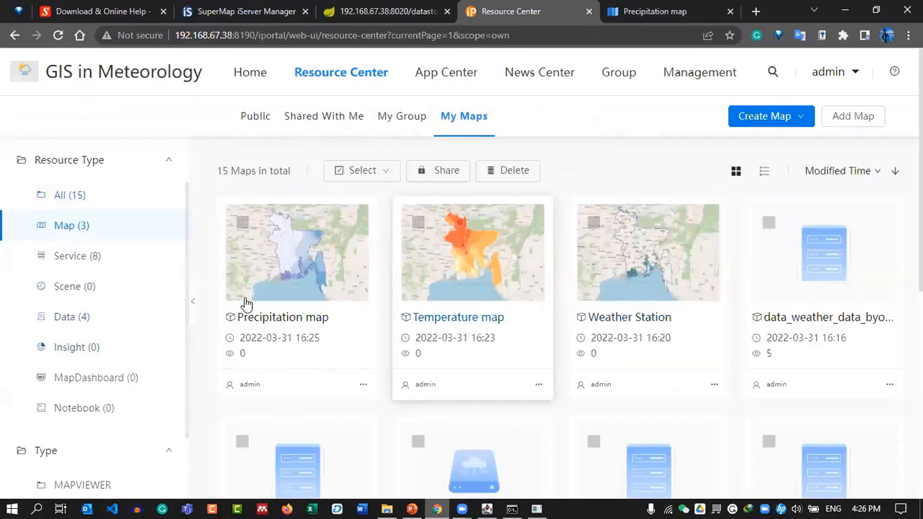
{"action": "scroll", "coordinate": [620, 296], "scroll_direction": "down", "scroll_amount": 3}
{"action": "scroll", "coordinate": [653, 296], "scroll_direction": "down", "scroll_amount": 2}
{"action": "scroll", "coordinate": [659, 298], "scroll_direction": "up", "scroll_amount": 3}
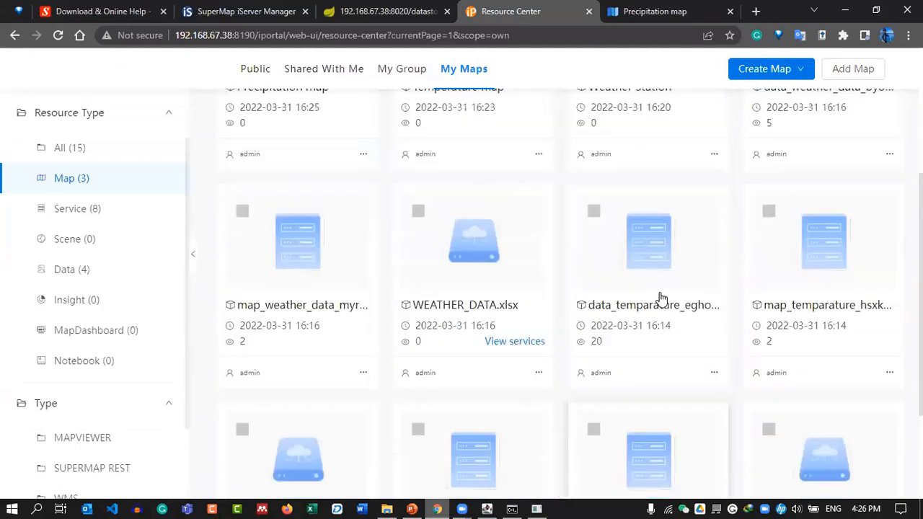
{"action": "scroll", "coordinate": [834, 281], "scroll_direction": "down", "scroll_amount": 4}
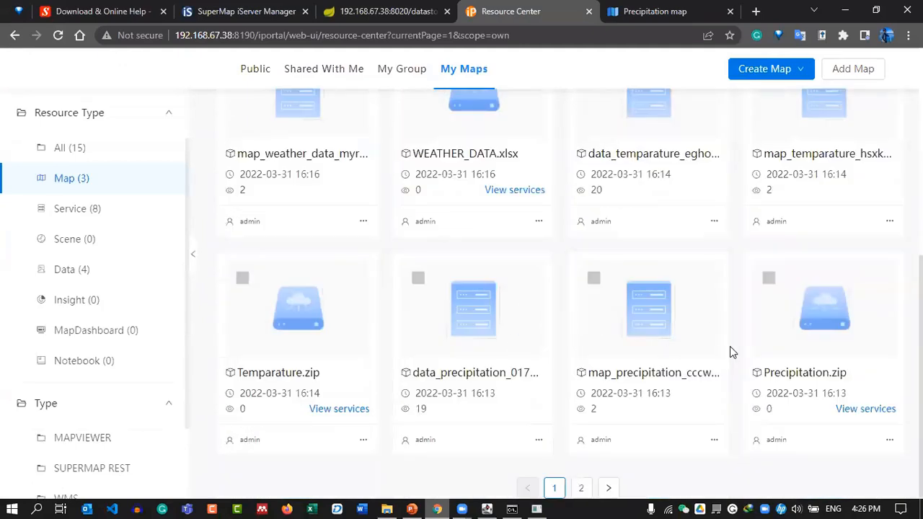
{"action": "scroll", "coordinate": [747, 361], "scroll_direction": "up", "scroll_amount": 5}
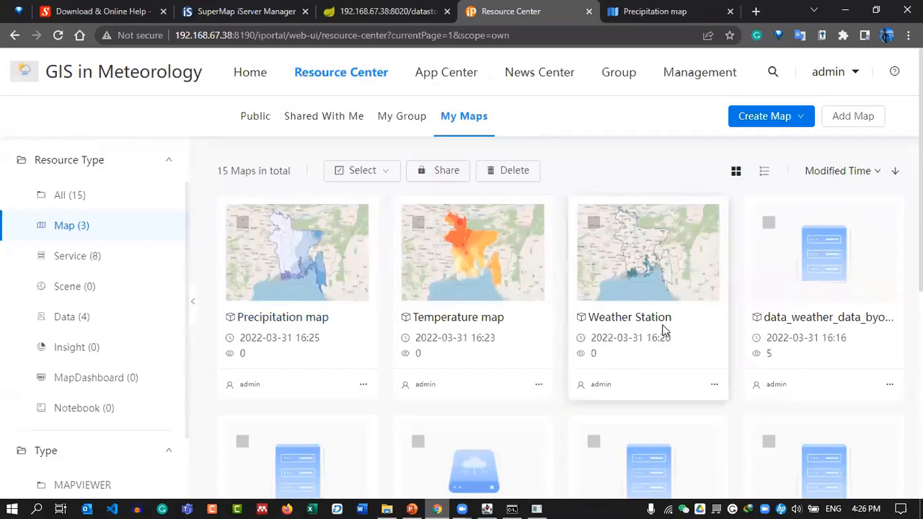
Close the Precipitation map editor, confirm leaving the page, and return to the PowerPoint slide show.
{"action": "left_click", "coordinate": [710, 12]}
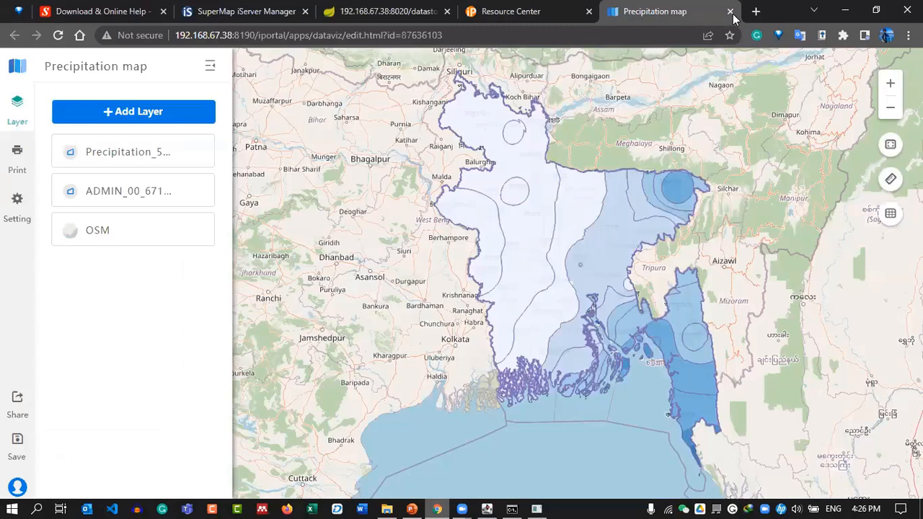
{"action": "left_click", "coordinate": [730, 13]}
{"action": "left_click", "coordinate": [524, 113]}
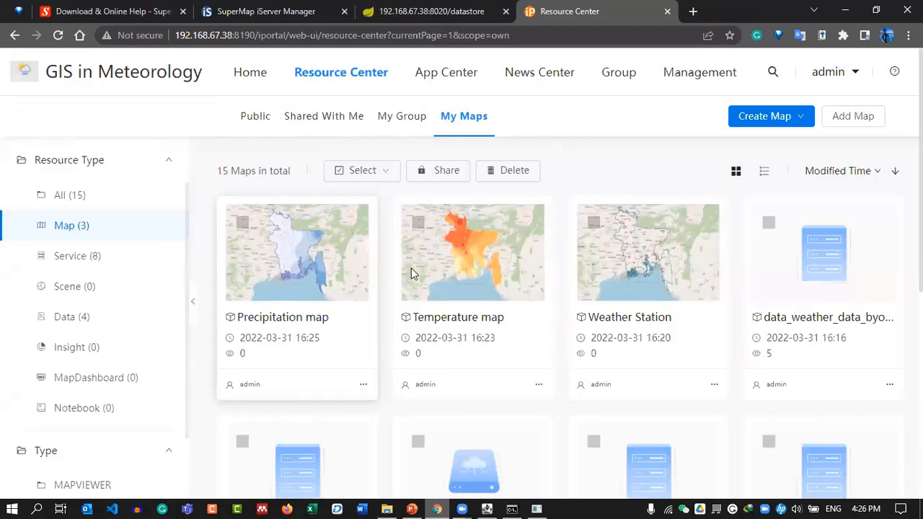
{"action": "left_click", "coordinate": [411, 509]}
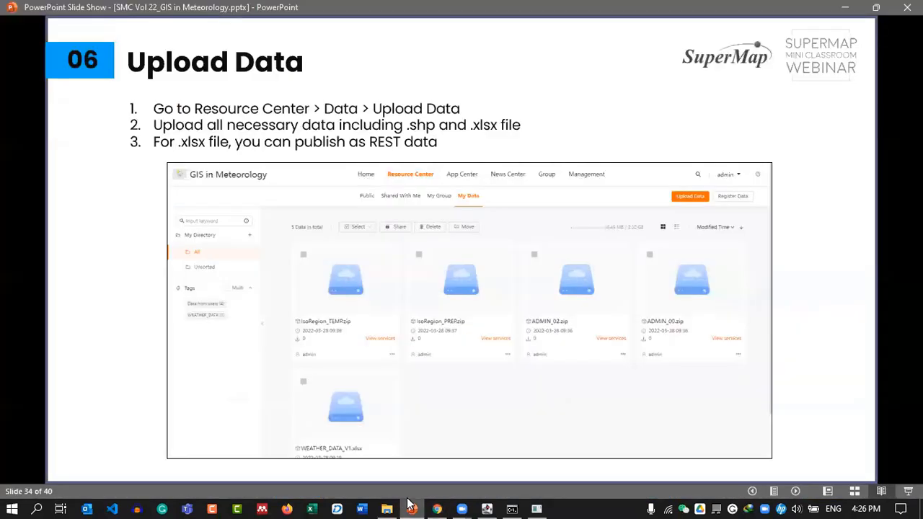
Advance the slide show two slides to slide 36, 'Making Map Dashboard'.
{"action": "key", "text": "Right"}
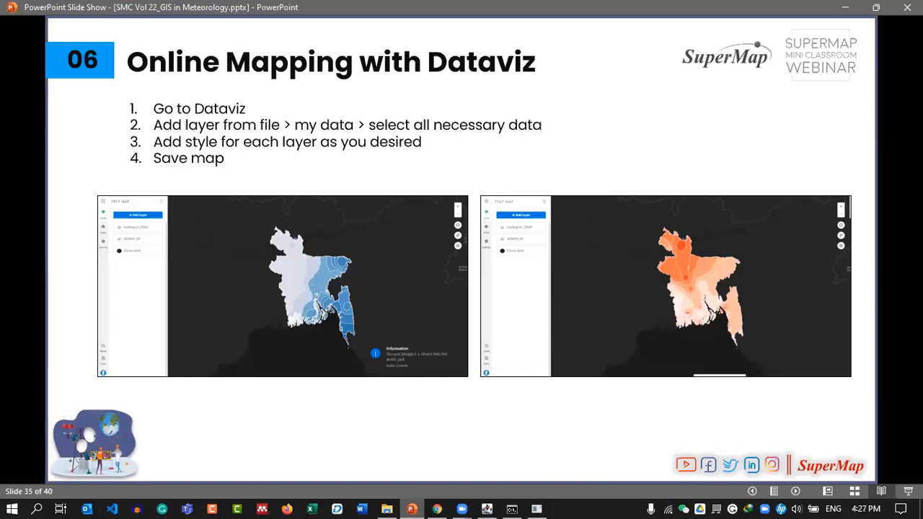
{"action": "key", "text": "Right"}
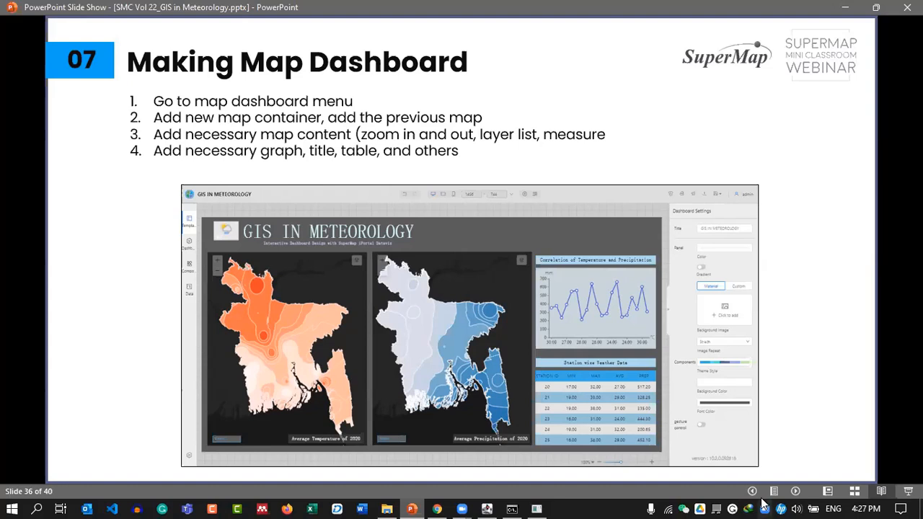
Launch the MapDashboard app from the iPortal App Center in a new browser tab.
{"action": "left_click", "coordinate": [437, 509]}
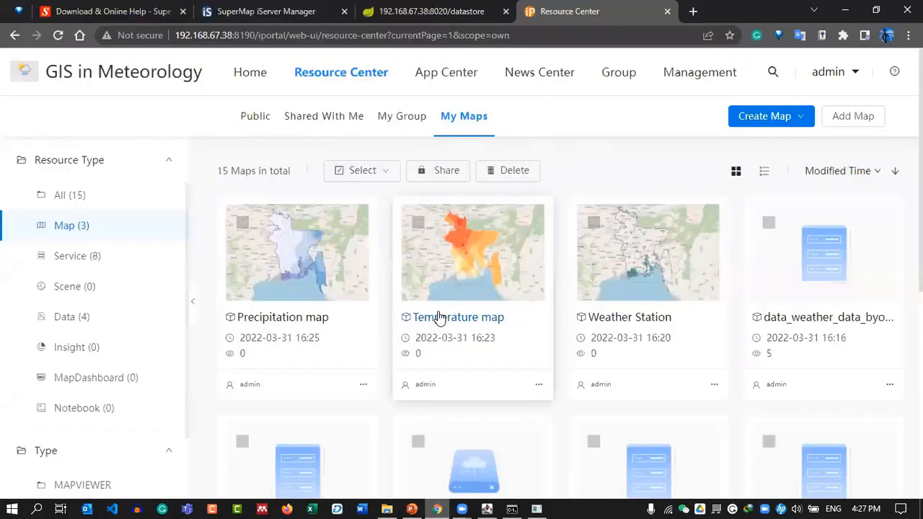
{"action": "mouse_move", "coordinate": [461, 79]}
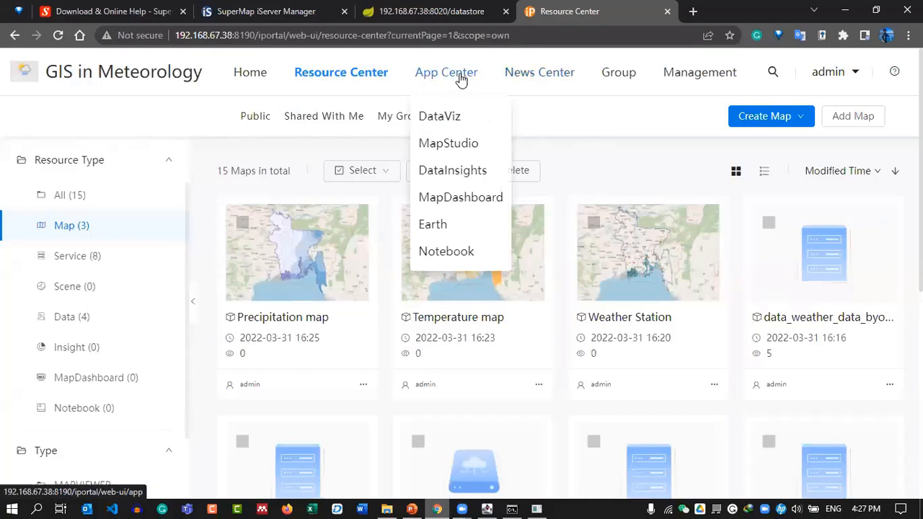
{"action": "left_click", "coordinate": [466, 204]}
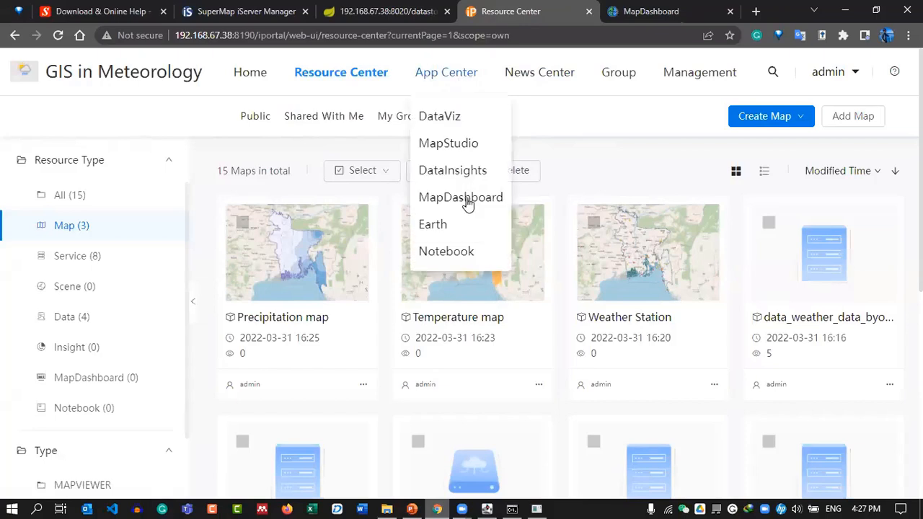
{"action": "left_click", "coordinate": [668, 8]}
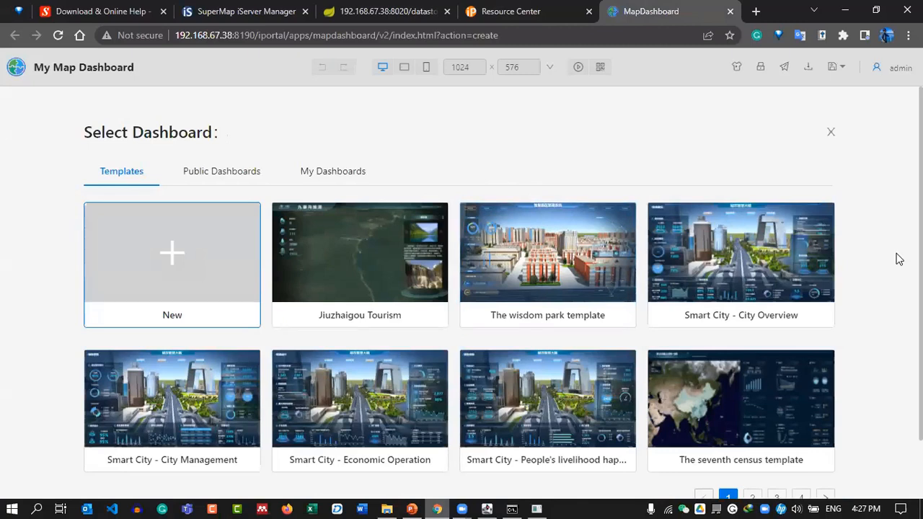
Browse dashboard template pages 1 through 4, then revisit pages 1 and 2.
{"action": "scroll", "coordinate": [472, 345], "scroll_direction": "down", "scroll_amount": 1}
{"action": "scroll", "coordinate": [331, 264], "scroll_direction": "up", "scroll_amount": 1}
{"action": "scroll", "coordinate": [465, 278], "scroll_direction": "down", "scroll_amount": 1}
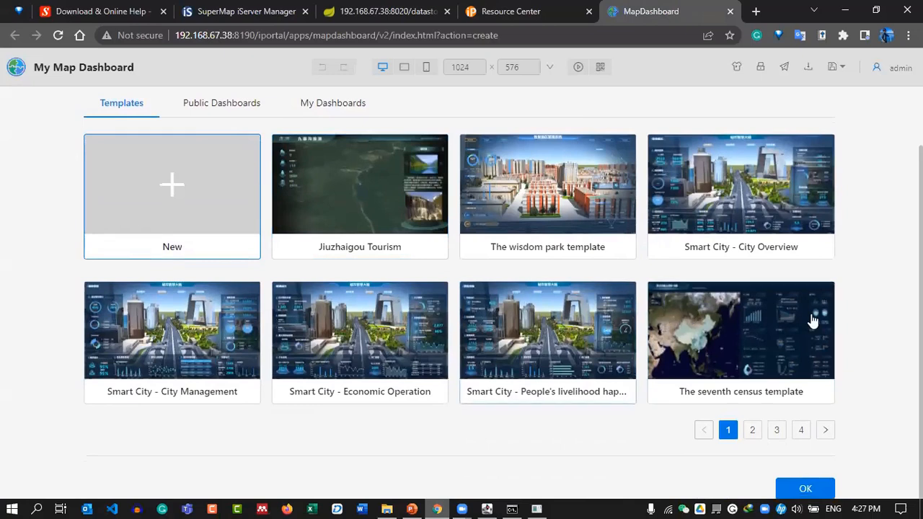
{"action": "left_click", "coordinate": [753, 431]}
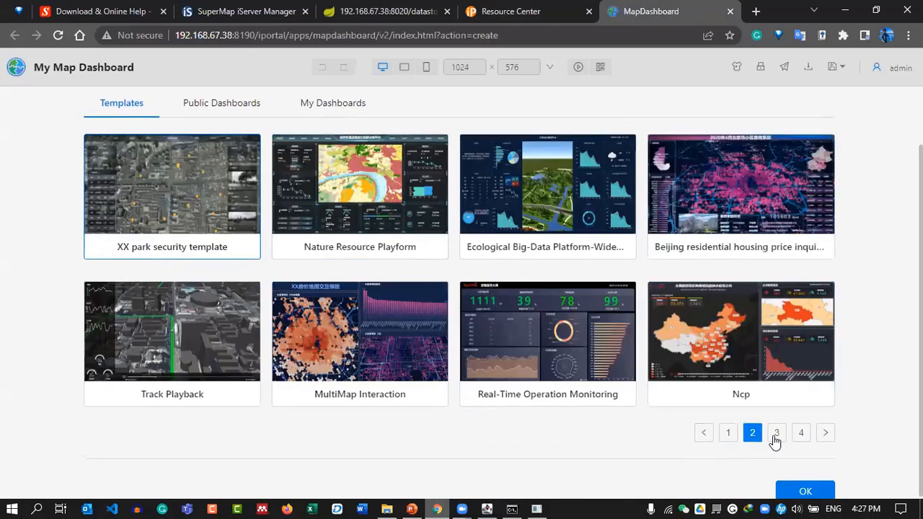
{"action": "left_click", "coordinate": [776, 432]}
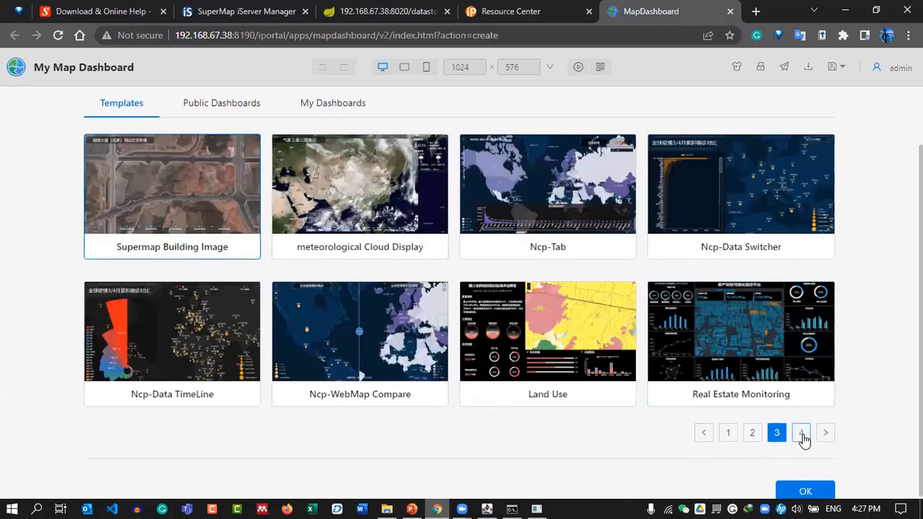
{"action": "left_click", "coordinate": [800, 433]}
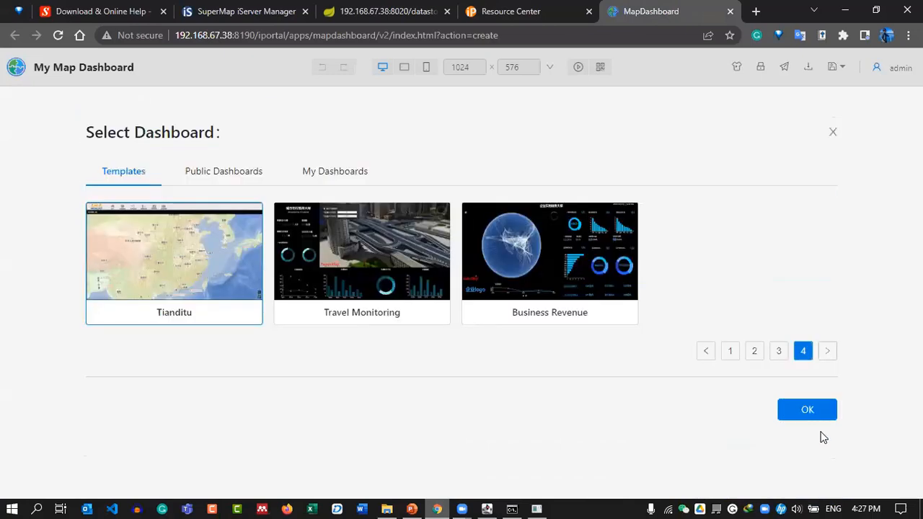
{"action": "left_click", "coordinate": [730, 351]}
{"action": "scroll", "coordinate": [621, 324], "scroll_direction": "down", "scroll_amount": 1}
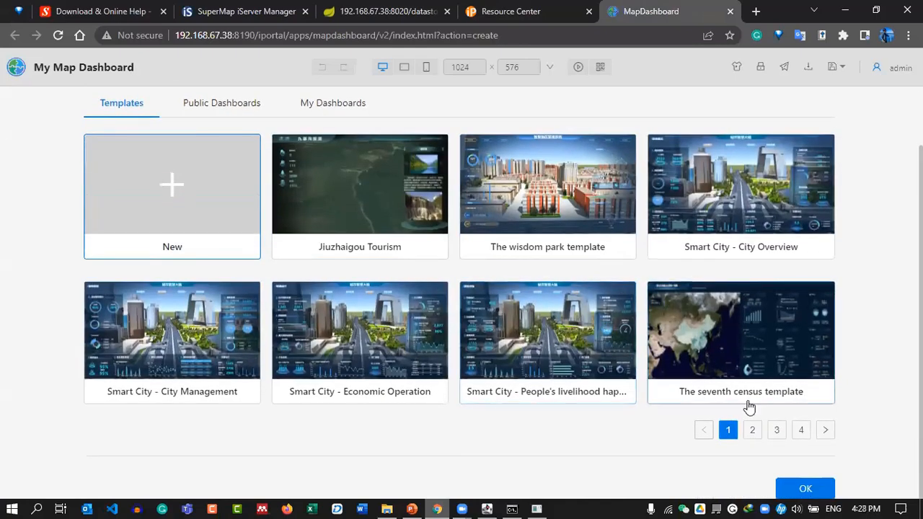
{"action": "left_click", "coordinate": [752, 432]}
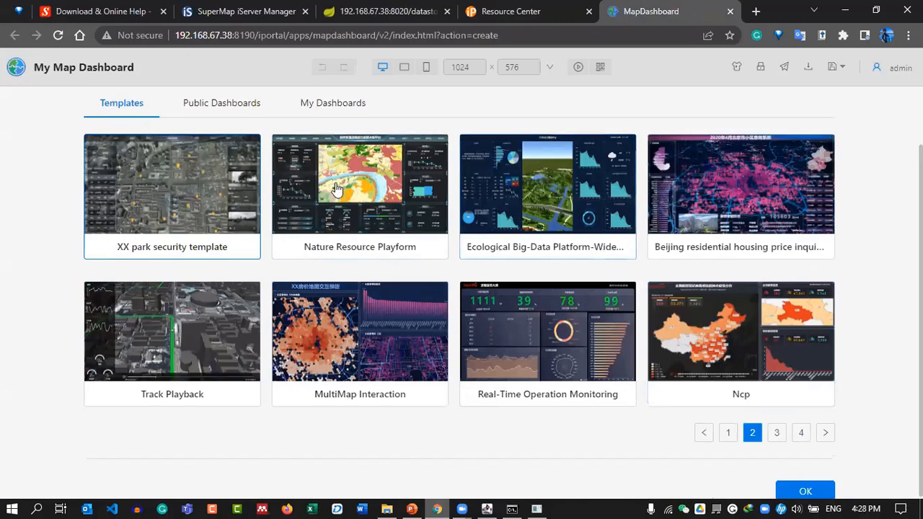
{"action": "scroll", "coordinate": [484, 233], "scroll_direction": "up", "scroll_amount": 1}
Check Public Dashboards, review the templates again, then start a blank dashboard with New.
{"action": "left_click", "coordinate": [227, 178]}
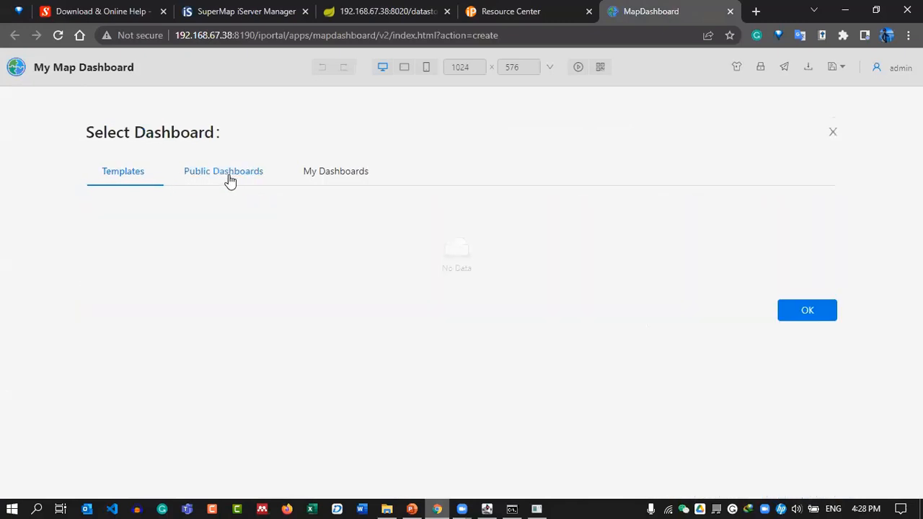
{"action": "left_click", "coordinate": [144, 180]}
{"action": "scroll", "coordinate": [288, 249], "scroll_direction": "down", "scroll_amount": 1}
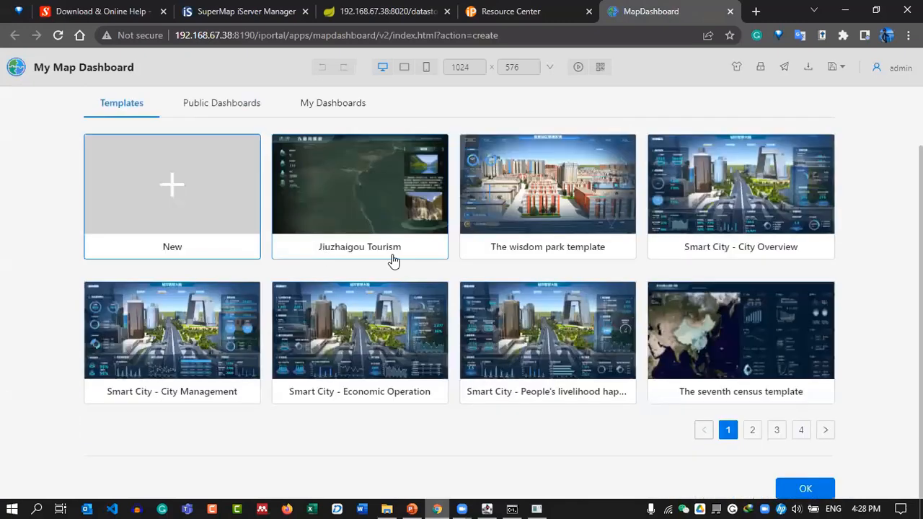
{"action": "left_click", "coordinate": [752, 433]}
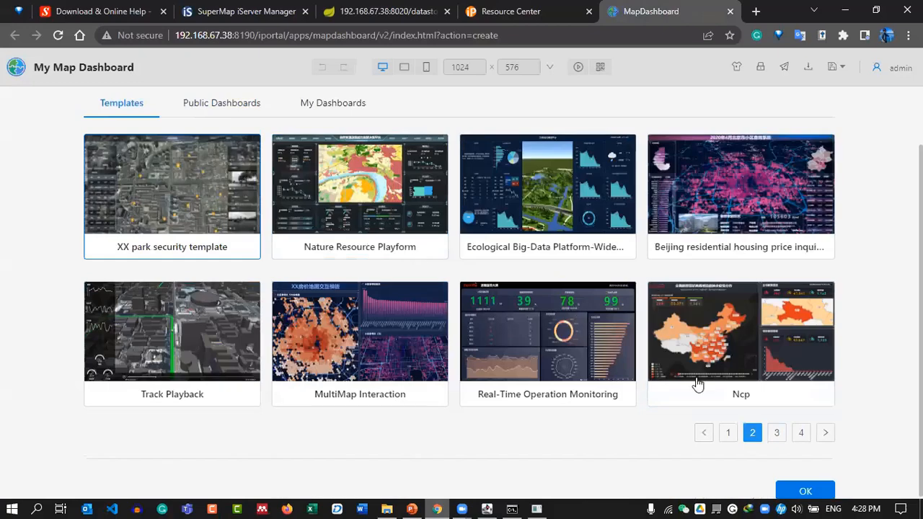
{"action": "left_click", "coordinate": [776, 432]}
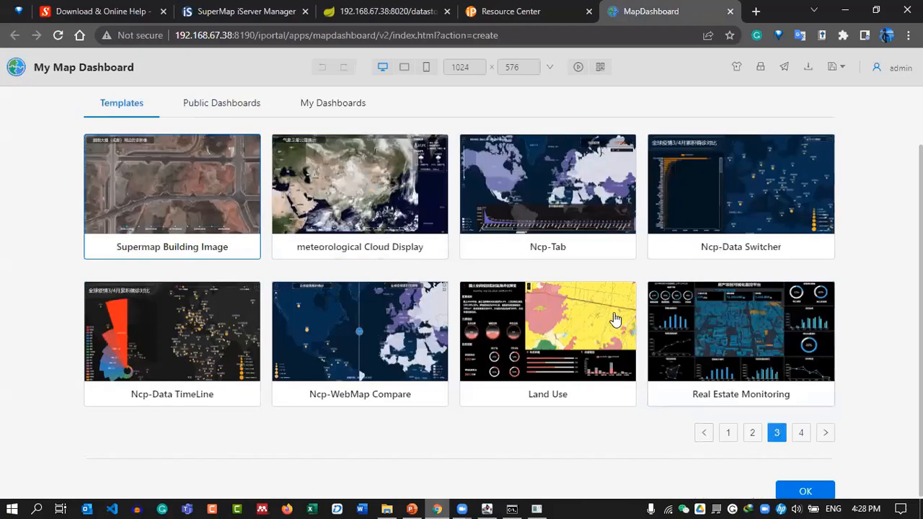
{"action": "left_click", "coordinate": [727, 433]}
{"action": "scroll", "coordinate": [238, 270], "scroll_direction": "up", "scroll_amount": 1}
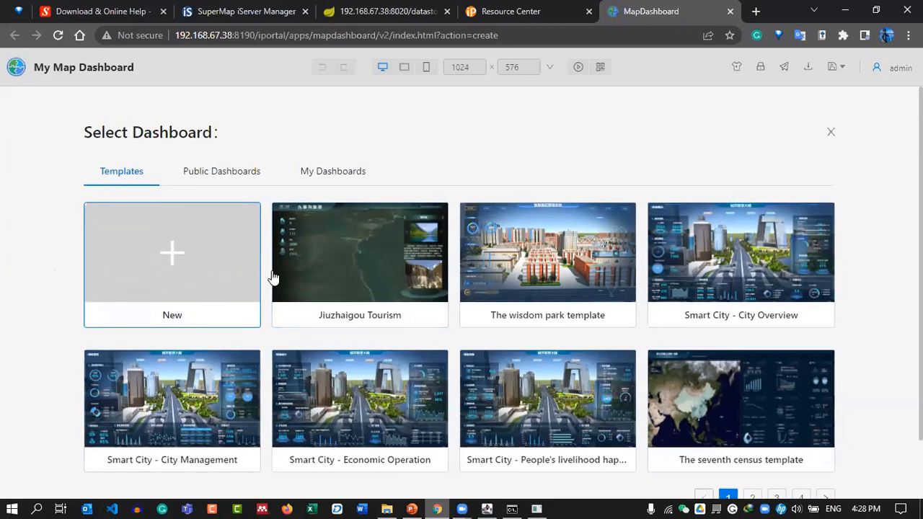
{"action": "scroll", "coordinate": [204, 273], "scroll_direction": "down", "scroll_amount": 1}
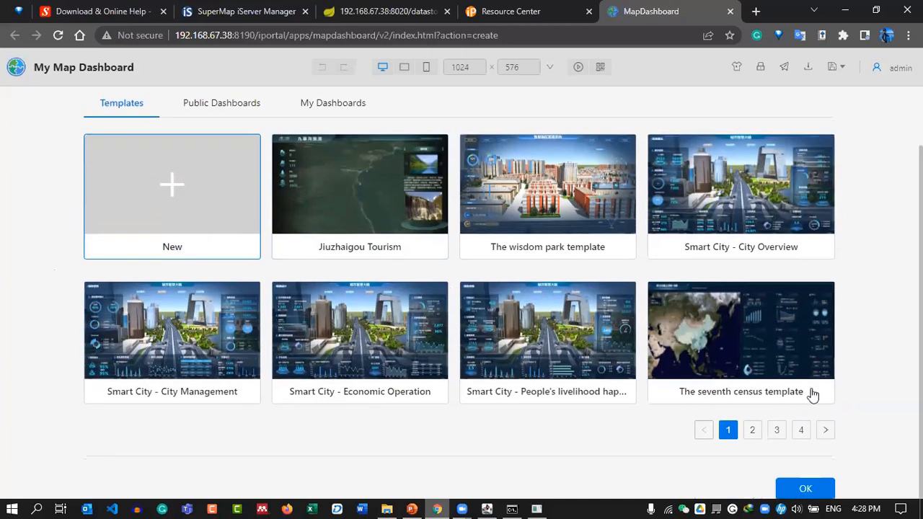
{"action": "left_click", "coordinate": [803, 493]}
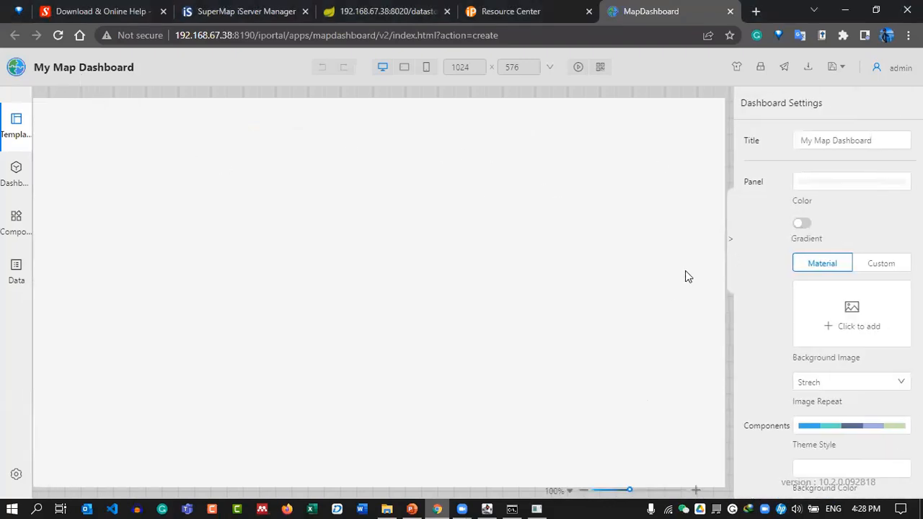
Set the canvas zoom to 90% and make the dashboard panel colour pure black.
{"action": "left_click", "coordinate": [566, 492]}
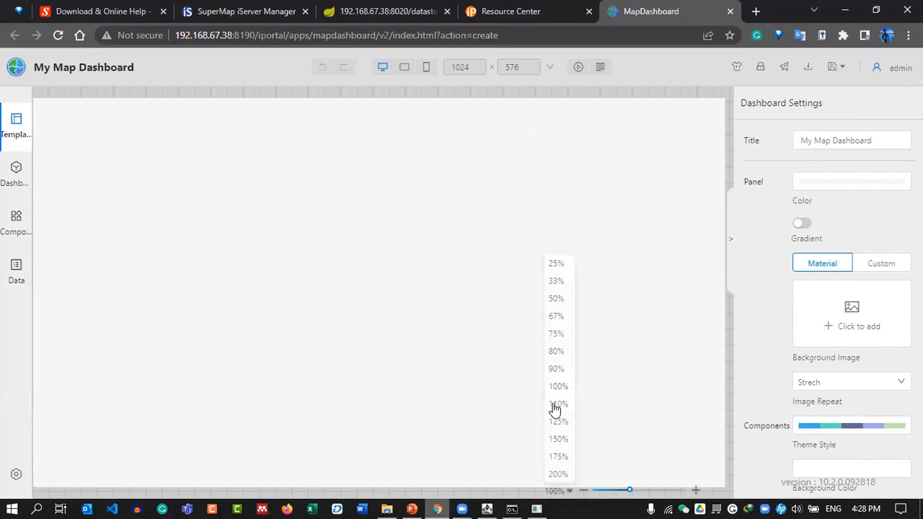
{"action": "left_click", "coordinate": [556, 369]}
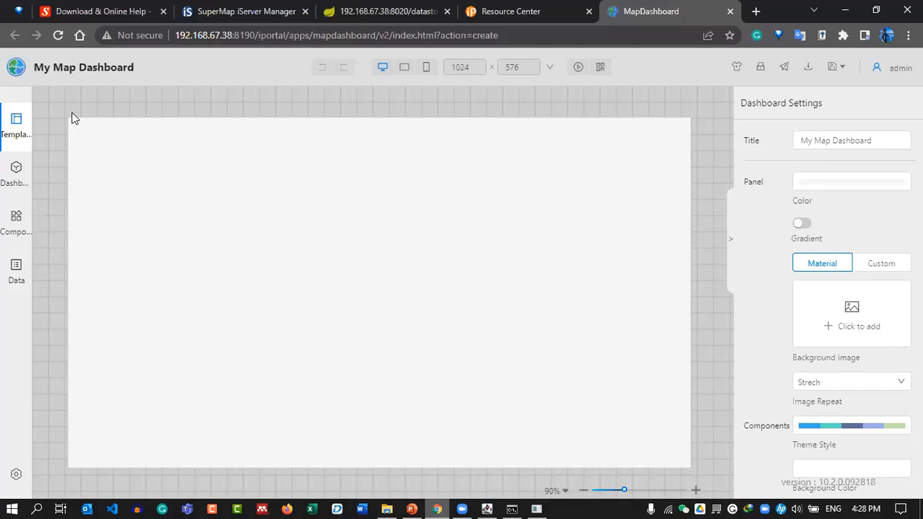
{"action": "left_click", "coordinate": [845, 186]}
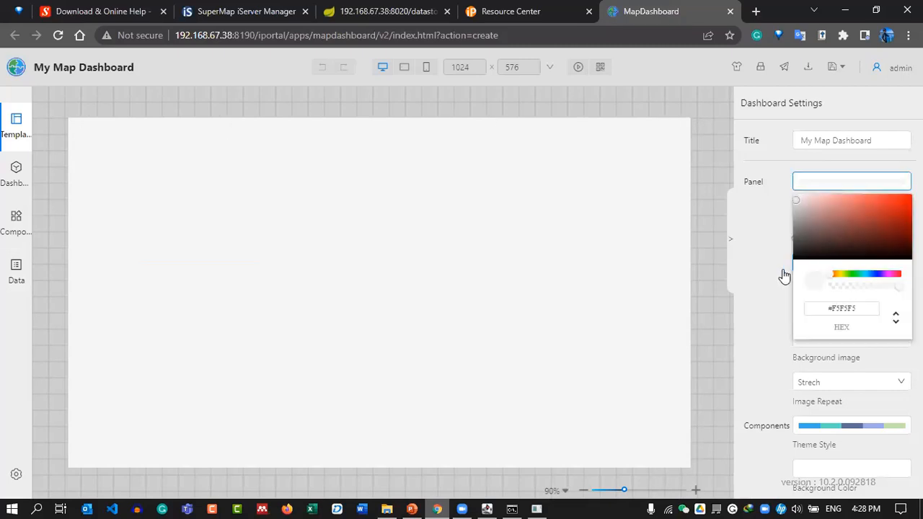
{"action": "left_click", "coordinate": [793, 262]}
{"action": "left_click", "coordinate": [820, 189]}
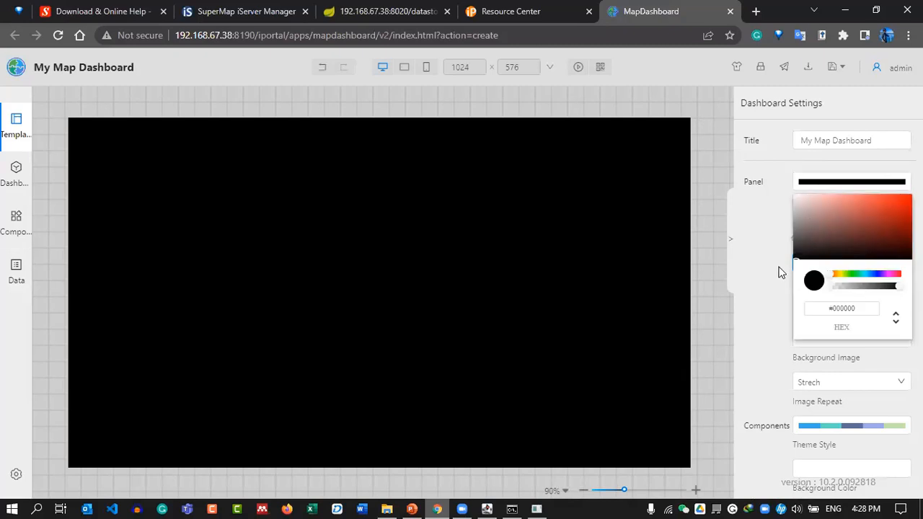
{"action": "left_click", "coordinate": [709, 238]}
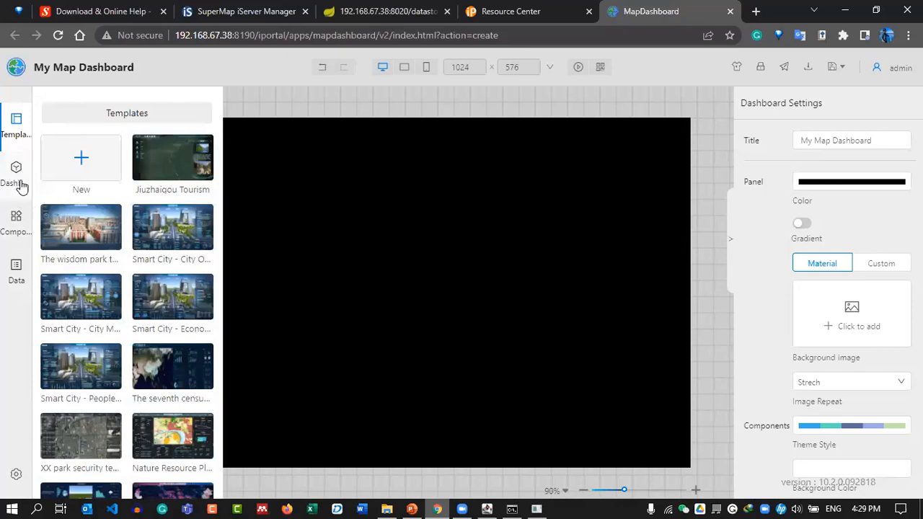
Collapse and re-expand the Layout group in the component library.
{"action": "mouse_move", "coordinate": [22, 186]}
{"action": "mouse_move", "coordinate": [16, 225]}
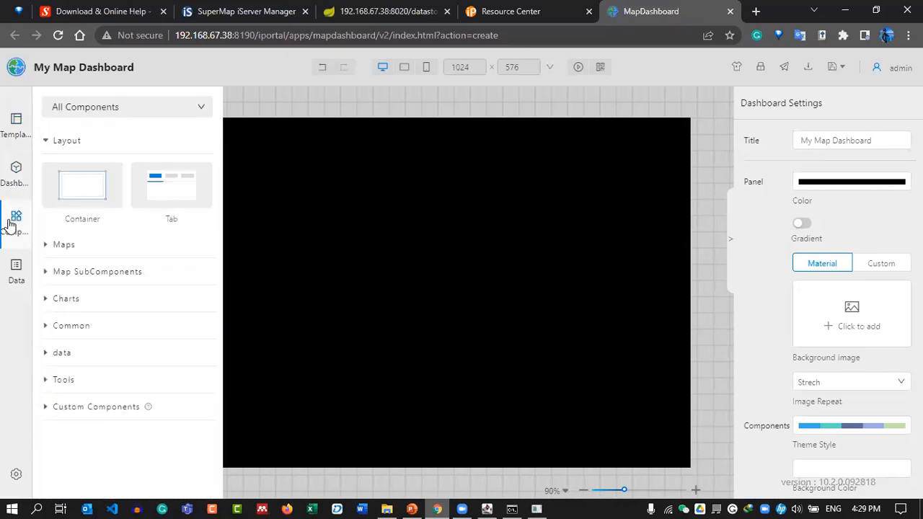
{"action": "left_click", "coordinate": [53, 144]}
{"action": "left_click", "coordinate": [52, 144]}
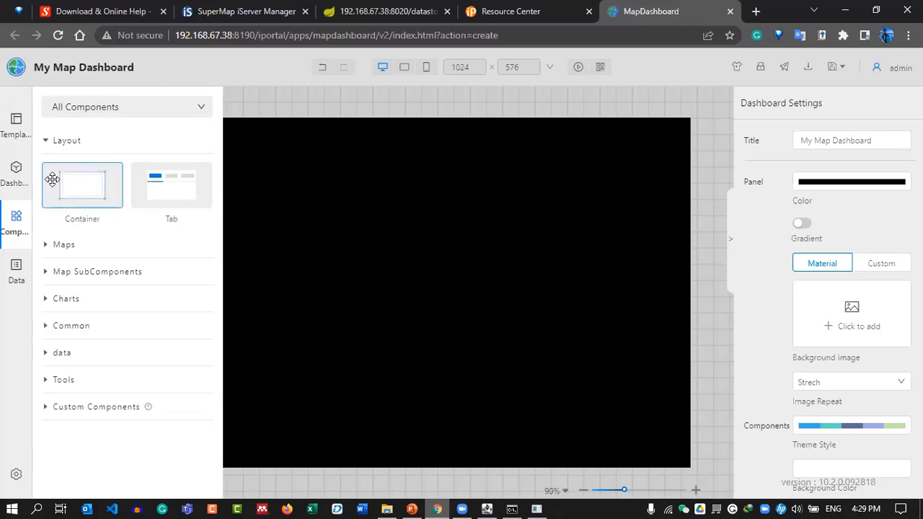
Expand the Map and Chart component groups to browse their components.
{"action": "left_click", "coordinate": [65, 246]}
{"action": "left_click", "coordinate": [85, 342]}
{"action": "scroll", "coordinate": [144, 288], "scroll_direction": "down", "scroll_amount": 4}
{"action": "scroll", "coordinate": [111, 191], "scroll_direction": "up", "scroll_amount": 1}
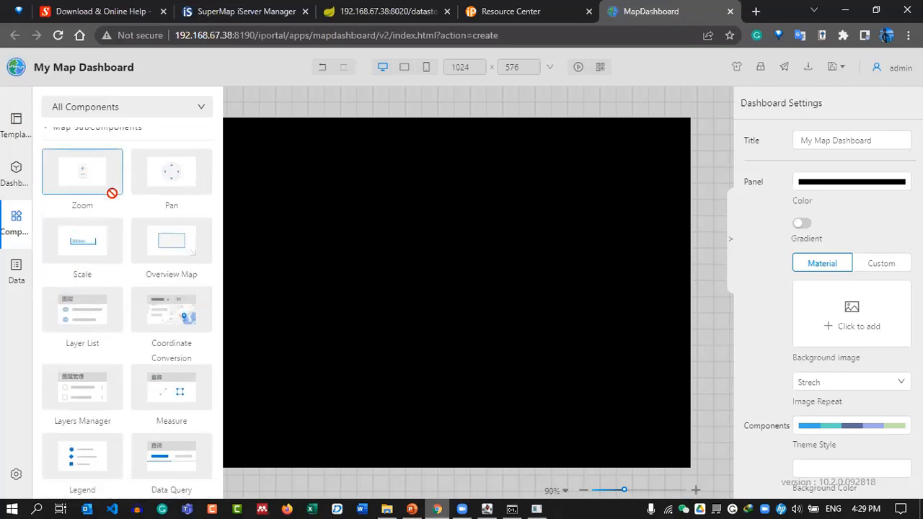
{"action": "scroll", "coordinate": [113, 200], "scroll_direction": "down", "scroll_amount": 2}
{"action": "scroll", "coordinate": [134, 295], "scroll_direction": "down", "scroll_amount": 3}
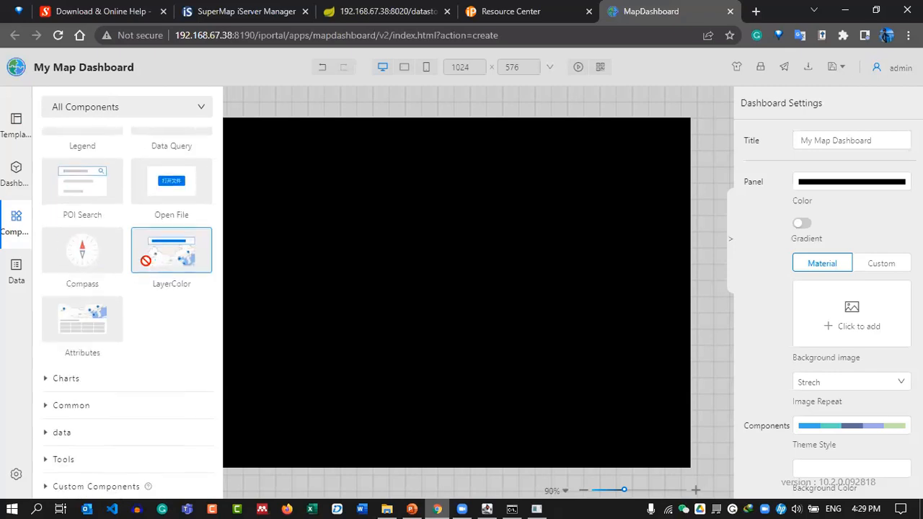
{"action": "left_click", "coordinate": [72, 378]}
{"action": "scroll", "coordinate": [138, 173], "scroll_direction": "down", "scroll_amount": 6}
{"action": "scroll", "coordinate": [151, 243], "scroll_direction": "up", "scroll_amount": 2}
{"action": "scroll", "coordinate": [154, 247], "scroll_direction": "down", "scroll_amount": 3}
{"action": "scroll", "coordinate": [153, 251], "scroll_direction": "down", "scroll_amount": 4}
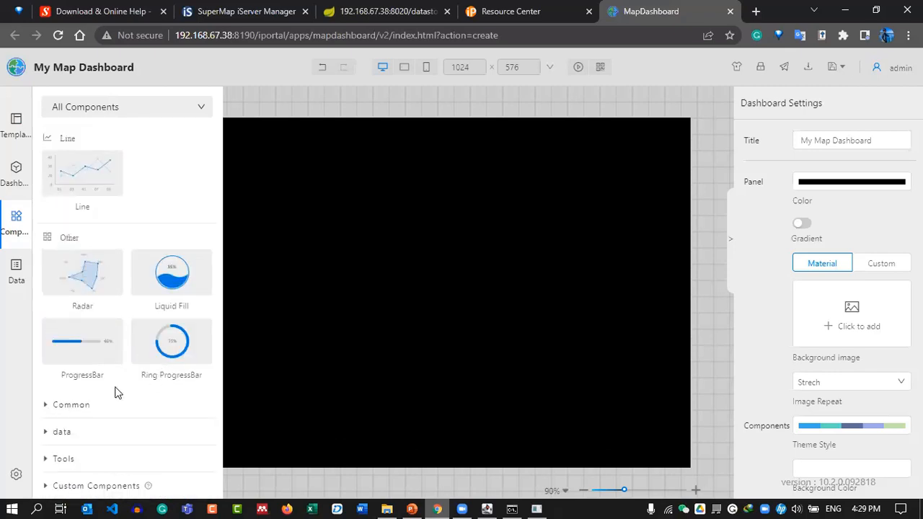
Browse the Common, Data, Tools and Custom component groups.
{"action": "left_click", "coordinate": [72, 404]}
{"action": "scroll", "coordinate": [108, 404], "scroll_direction": "down", "scroll_amount": 1}
{"action": "left_click", "coordinate": [103, 431]}
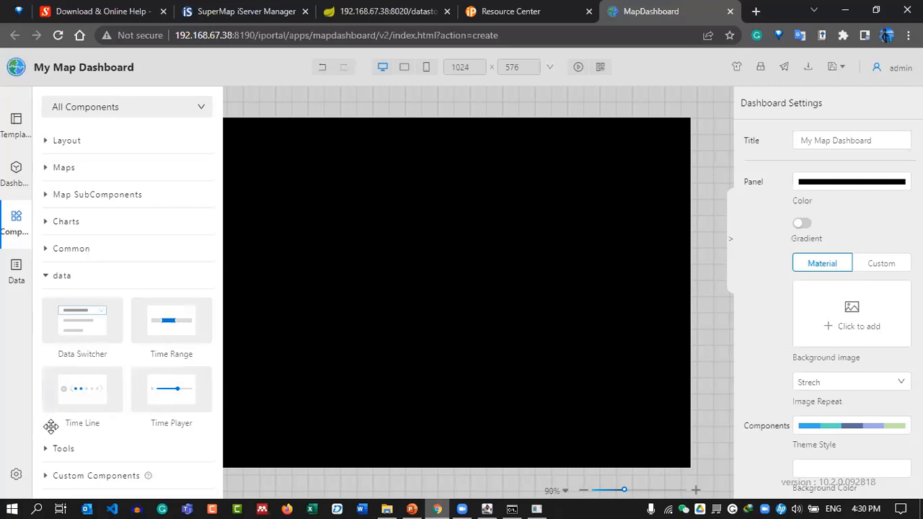
{"action": "left_click", "coordinate": [78, 451]}
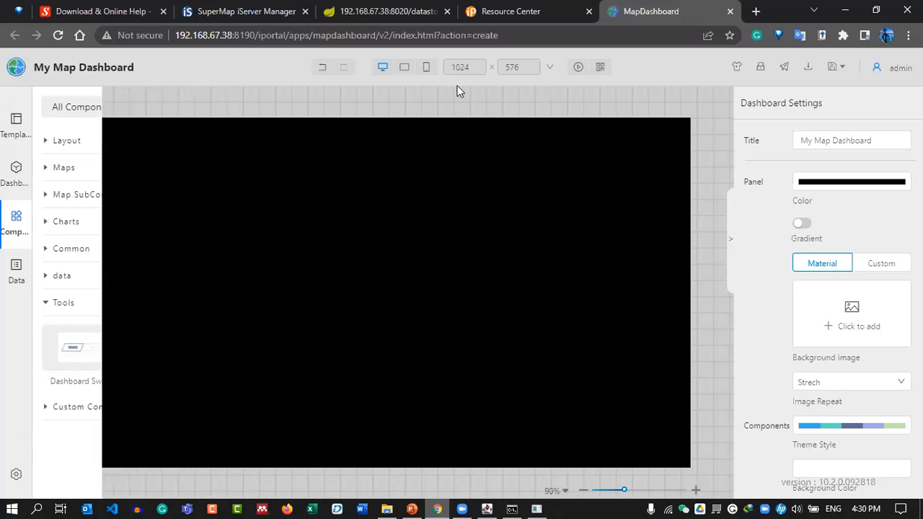
{"action": "mouse_move", "coordinate": [6, 204]}
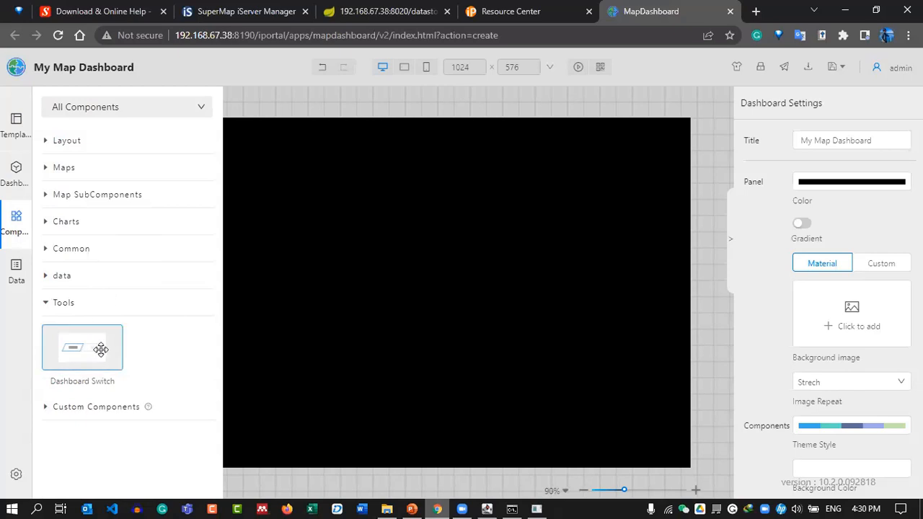
{"action": "left_click", "coordinate": [57, 408]}
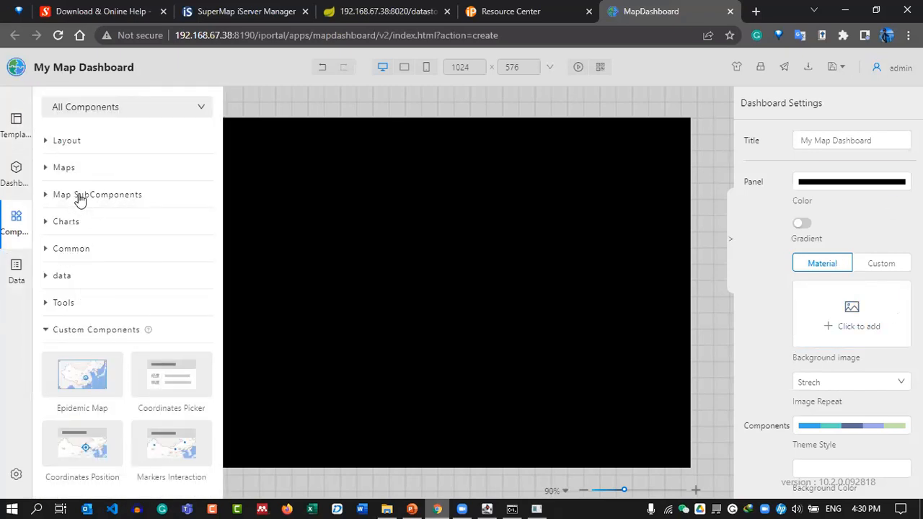
Place a Layout container on the canvas and stretch it to 1024x580.
{"action": "left_click", "coordinate": [69, 196]}
{"action": "left_click", "coordinate": [68, 194]}
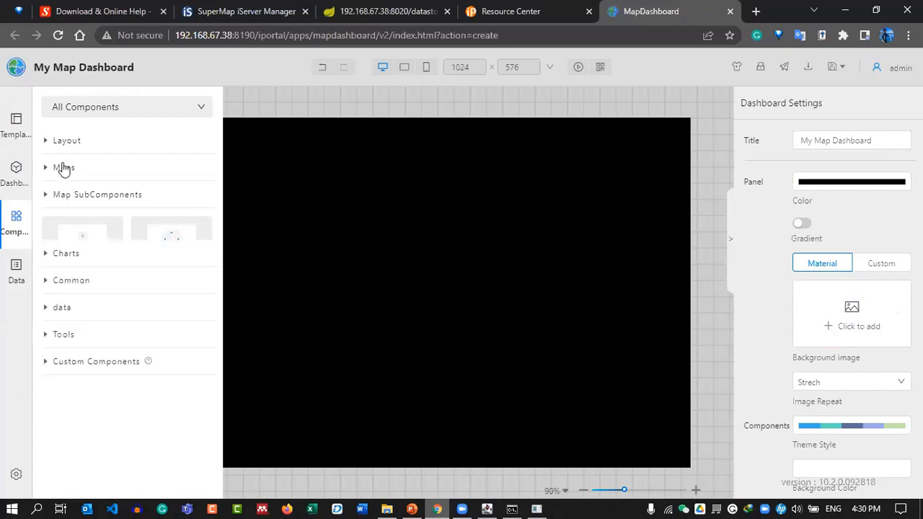
{"action": "left_click", "coordinate": [71, 149]}
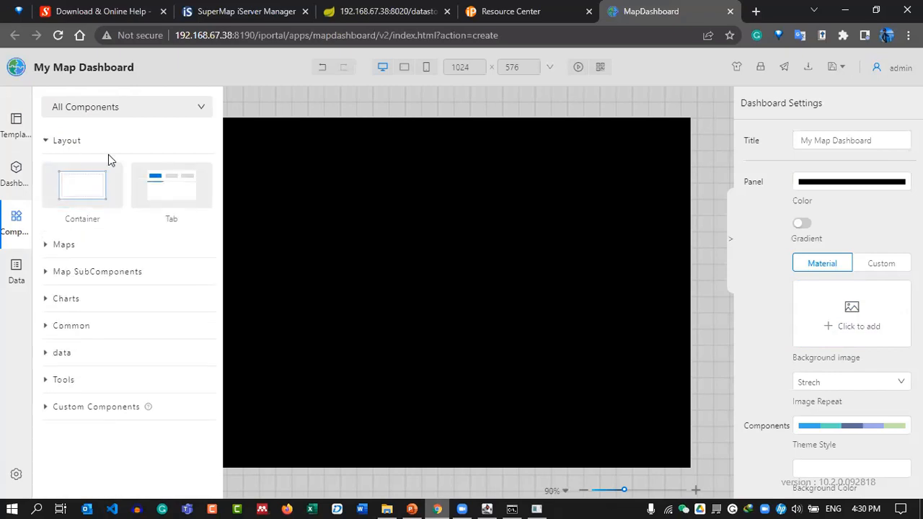
{"action": "left_click_drag", "start_coordinate": [76, 195], "coordinate": [225, 202]}
{"action": "left_click_drag", "start_coordinate": [412, 349], "coordinate": [693, 470]}
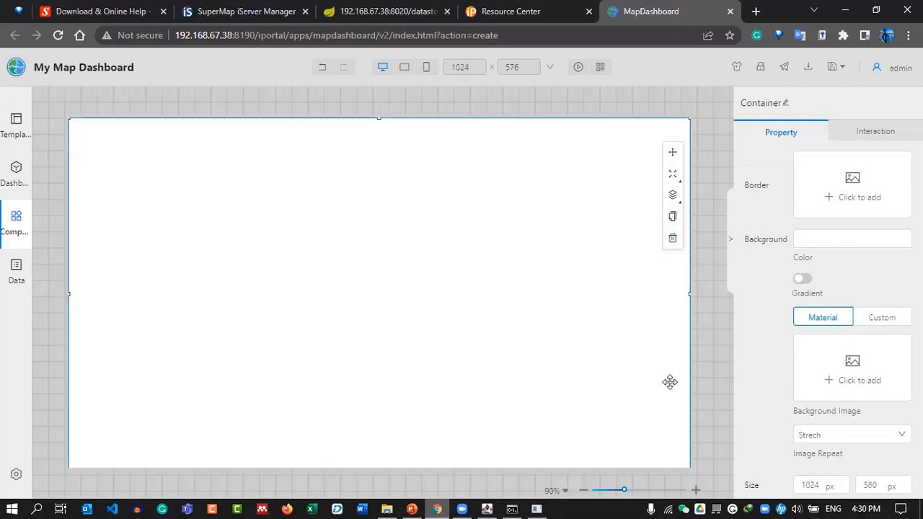
Set the container background to white #FFFFFF, then show My Maps in the Resource Center.
{"action": "left_click", "coordinate": [834, 243]}
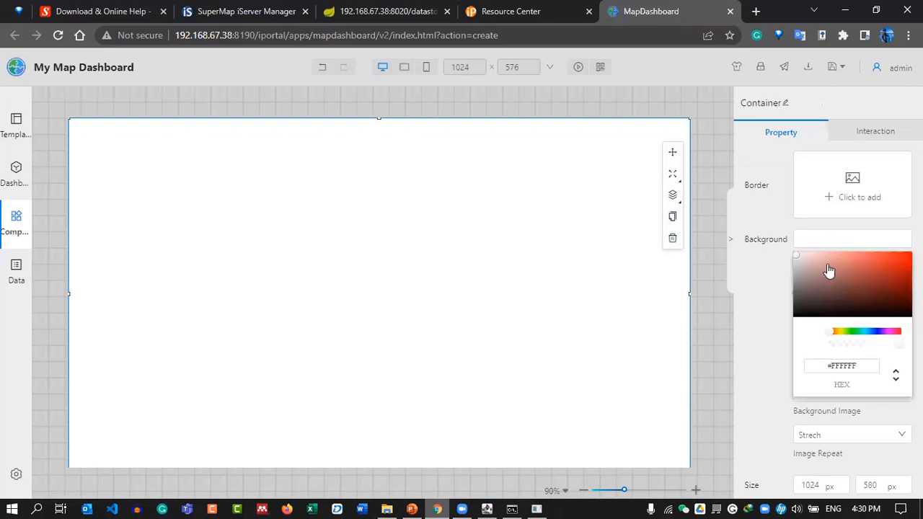
{"action": "left_click", "coordinate": [796, 273]}
{"action": "left_click_drag", "start_coordinate": [784, 277], "coordinate": [758, 242]}
{"action": "left_click", "coordinate": [776, 260]}
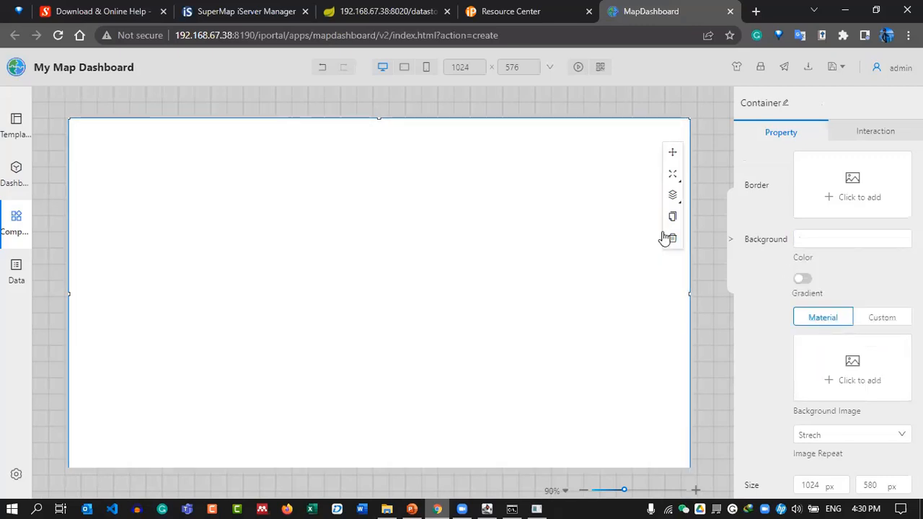
{"action": "left_click", "coordinate": [713, 198]}
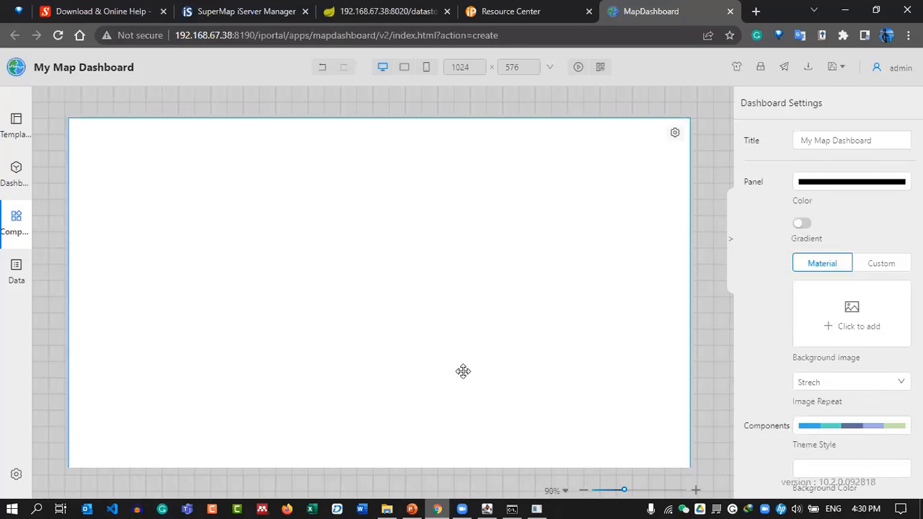
{"action": "left_click", "coordinate": [476, 333]}
{"action": "left_click", "coordinate": [718, 320]}
{"action": "left_click", "coordinate": [495, 9]}
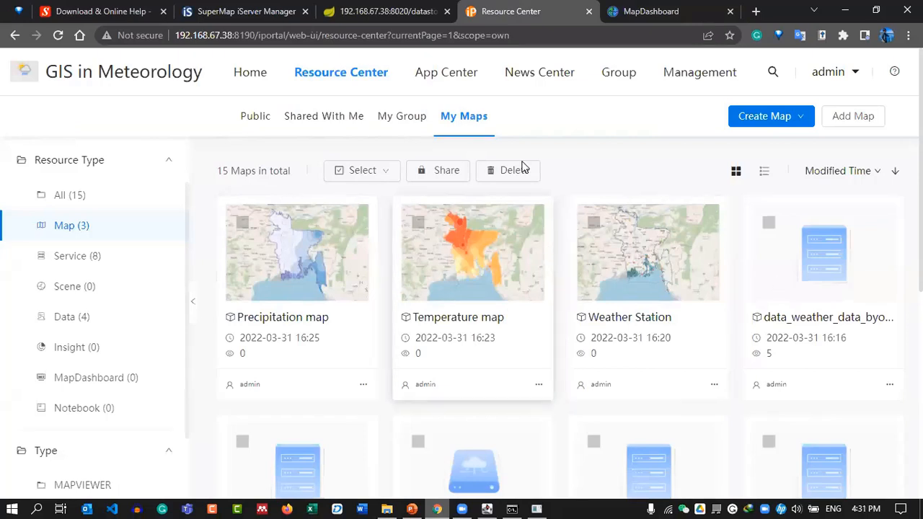
Back in the dashboard editor, drag a Map component from Components > Maps onto the canvas.
{"action": "left_click", "coordinate": [638, 10]}
{"action": "left_click", "coordinate": [16, 220]}
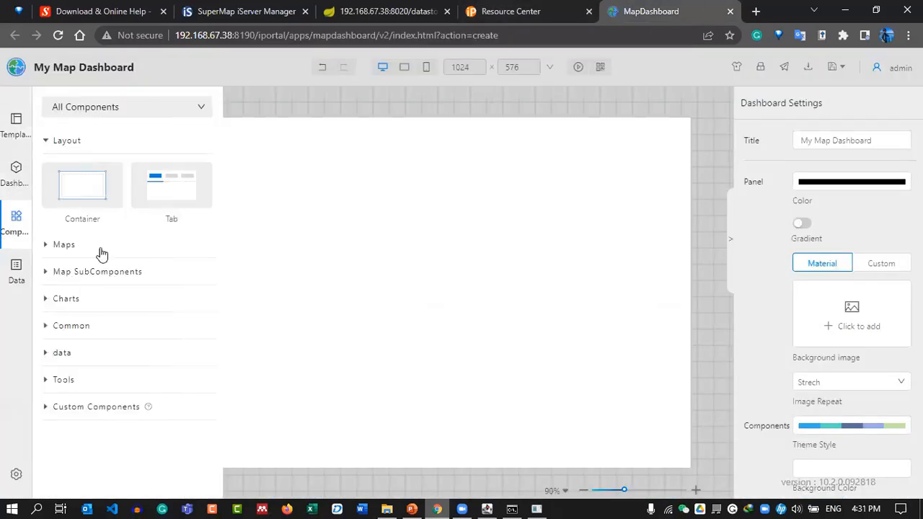
{"action": "left_click", "coordinate": [86, 244]}
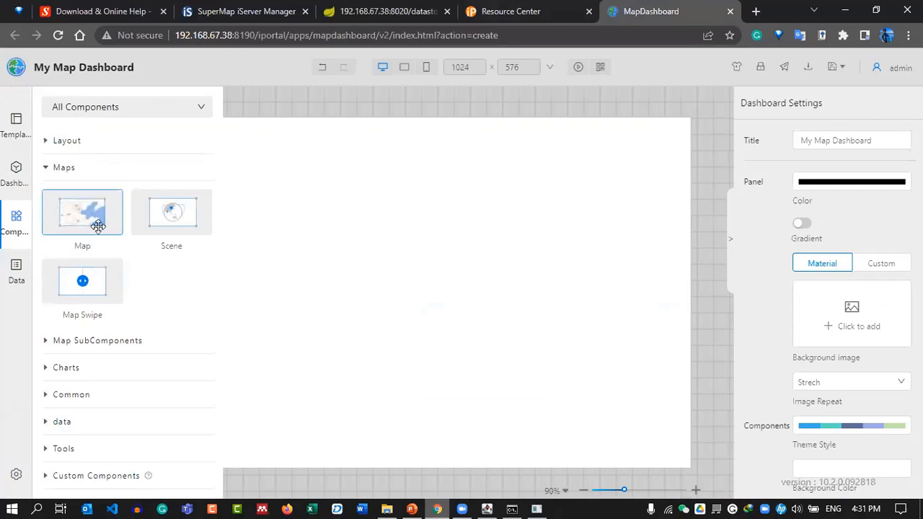
{"action": "left_click_drag", "start_coordinate": [97, 222], "coordinate": [352, 264]}
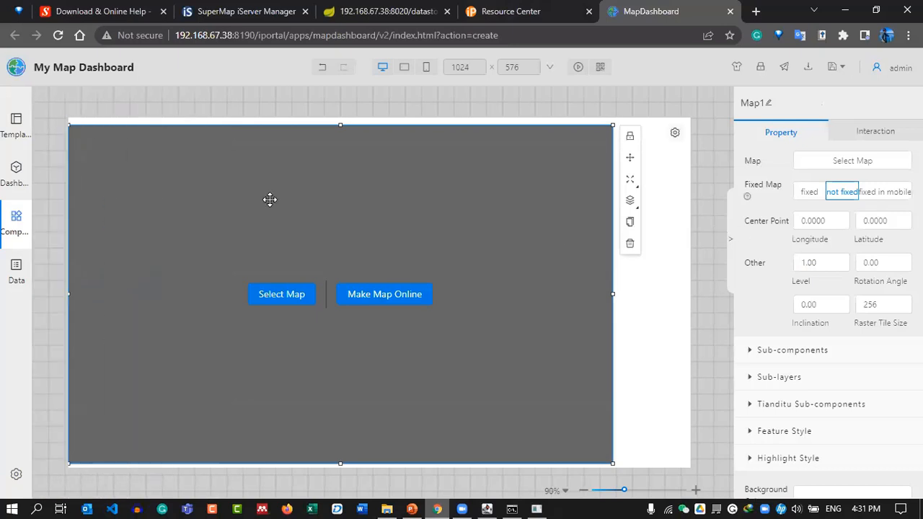
Resize the map panel into a narrow, tall box on the left of the canvas.
{"action": "left_click_drag", "start_coordinate": [613, 125], "coordinate": [215, 183]}
{"action": "mouse_move", "coordinate": [148, 229]}
{"action": "left_mouse_down"}
{"action": "mouse_move", "coordinate": [177, 212]}
{"action": "mouse_move", "coordinate": [161, 210]}
{"action": "mouse_move", "coordinate": [157, 220]}
{"action": "left_mouse_up"}
{"action": "left_click_drag", "start_coordinate": [225, 313], "coordinate": [277, 306]}
{"action": "left_click_drag", "start_coordinate": [187, 173], "coordinate": [186, 182]}
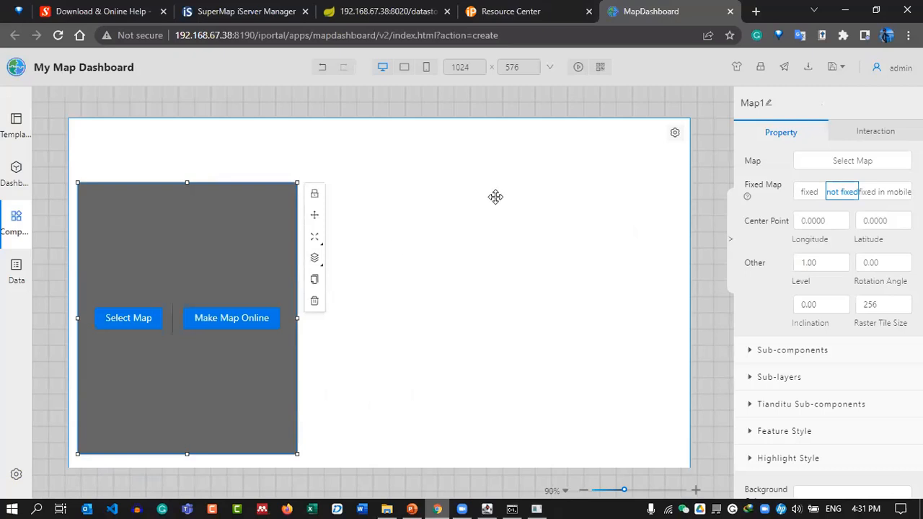
{"action": "mouse_move", "coordinate": [295, 319]}
{"action": "left_mouse_down"}
{"action": "mouse_move", "coordinate": [271, 324]}
{"action": "mouse_move", "coordinate": [284, 319]}
{"action": "left_mouse_up"}
{"action": "left_click_drag", "start_coordinate": [211, 253], "coordinate": [196, 246]}
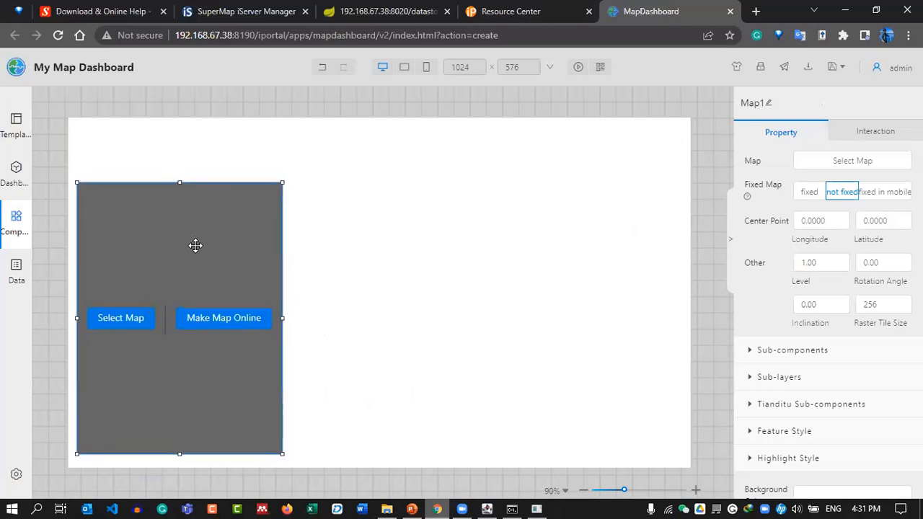
{"action": "mouse_move", "coordinate": [282, 183]}
{"action": "left_mouse_down"}
{"action": "mouse_move", "coordinate": [284, 190]}
{"action": "mouse_move", "coordinate": [286, 182]}
{"action": "left_mouse_up"}
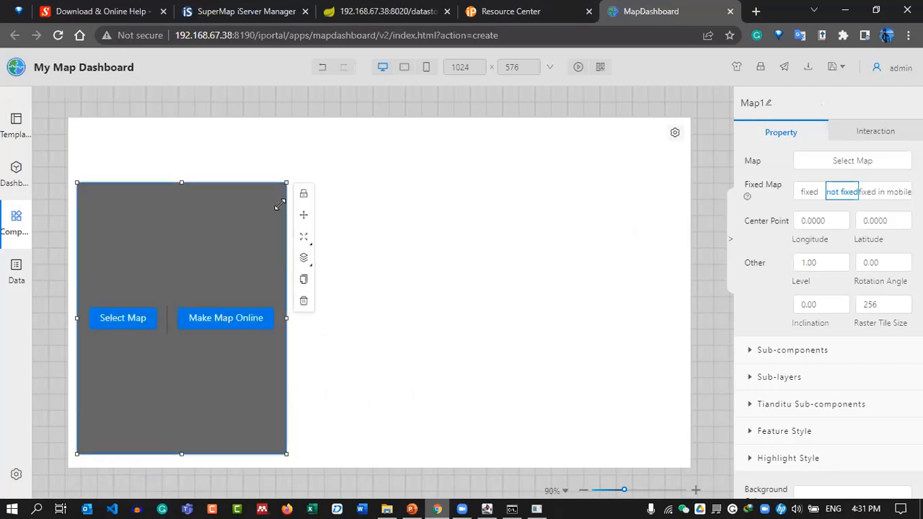
Load the Weather Station map from My Maps into the left map panel.
{"action": "left_click", "coordinate": [124, 323]}
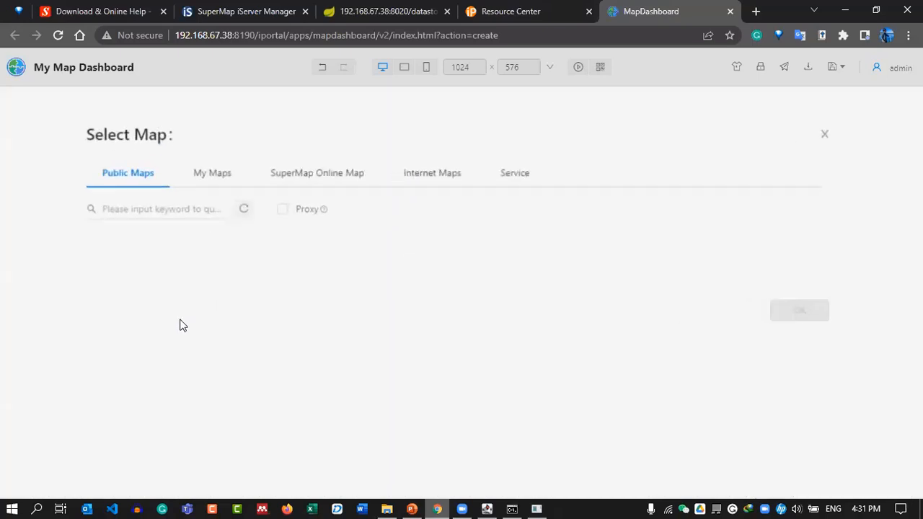
{"action": "left_click", "coordinate": [212, 175]}
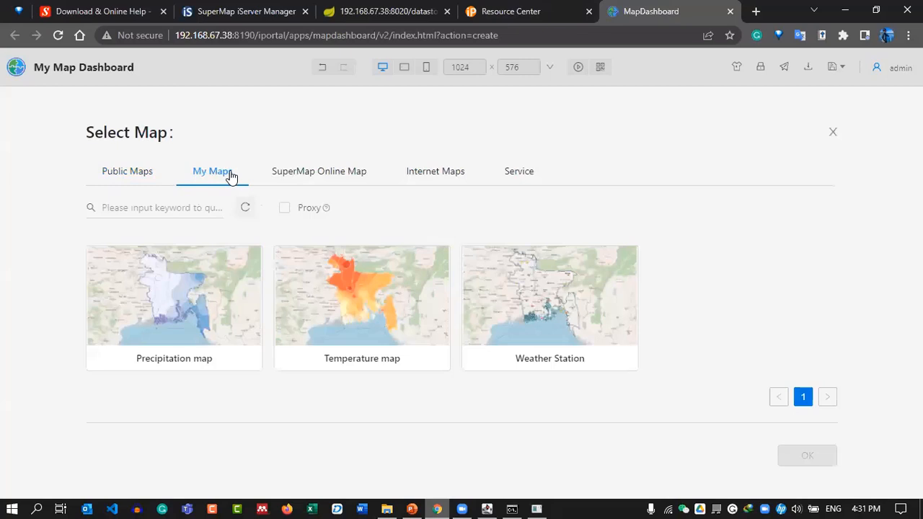
{"action": "left_click", "coordinate": [194, 324]}
{"action": "left_click", "coordinate": [539, 336]}
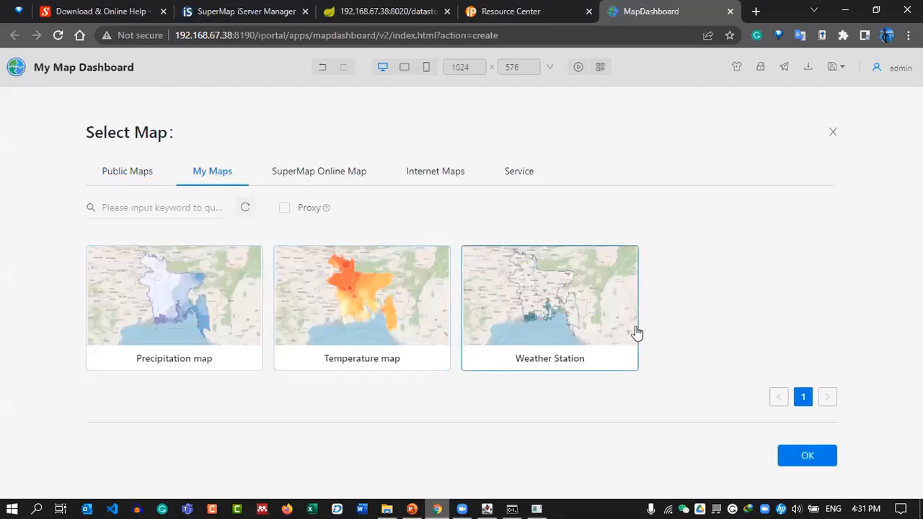
{"action": "left_click", "coordinate": [803, 461]}
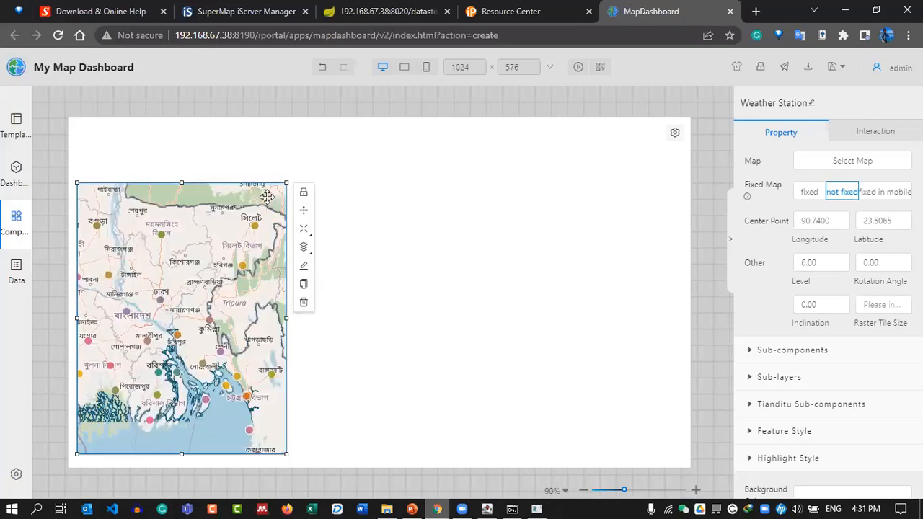
Resize and reposition the Weather Station panel into the dashboard's upper-left area.
{"action": "left_click_drag", "start_coordinate": [287, 180], "coordinate": [237, 296]}
{"action": "left_click_drag", "start_coordinate": [168, 362], "coordinate": [178, 337]}
{"action": "left_click_drag", "start_coordinate": [169, 269], "coordinate": [178, 217]}
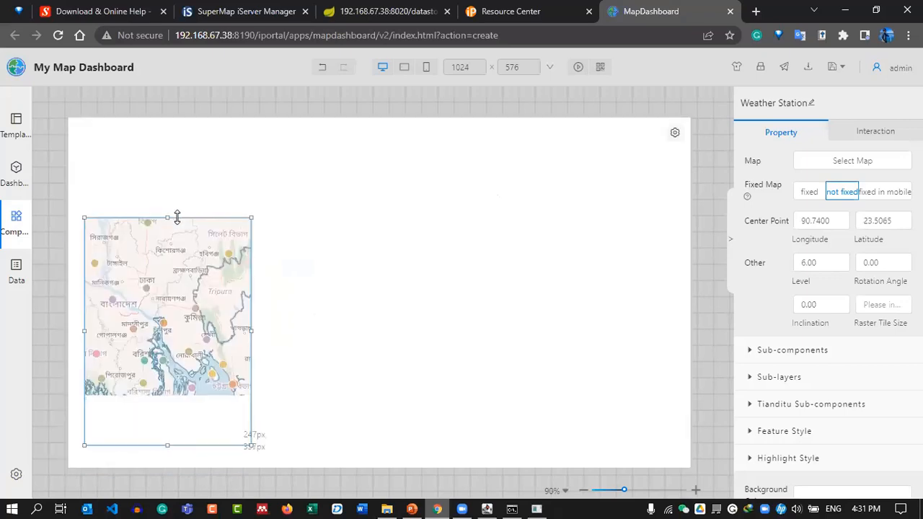
{"action": "left_click_drag", "start_coordinate": [186, 286], "coordinate": [185, 250]}
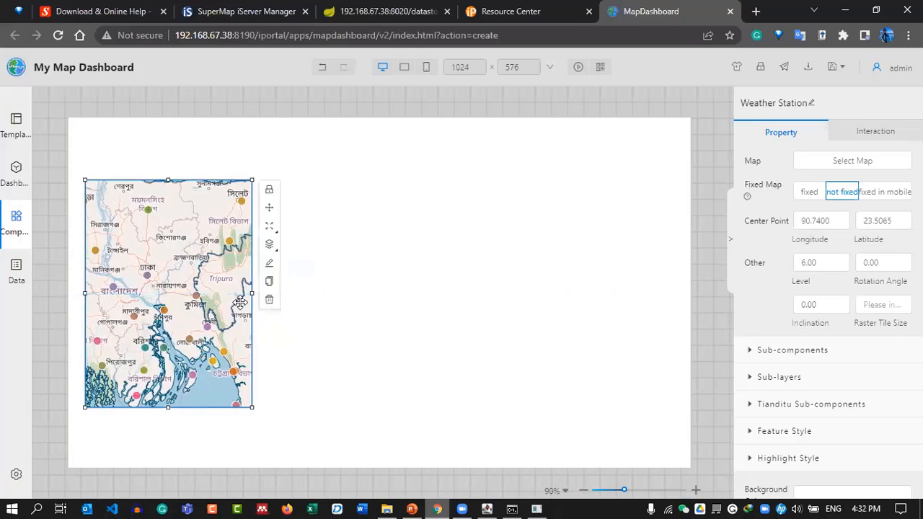
{"action": "left_click_drag", "start_coordinate": [252, 406], "coordinate": [252, 379]}
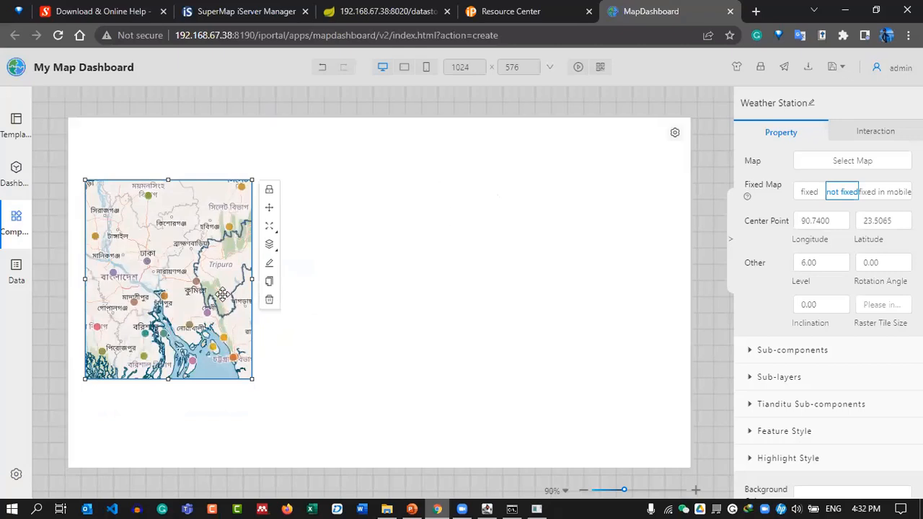
{"action": "left_click_drag", "start_coordinate": [218, 311], "coordinate": [220, 321]}
{"action": "left_click_drag", "start_coordinate": [214, 256], "coordinate": [214, 290]}
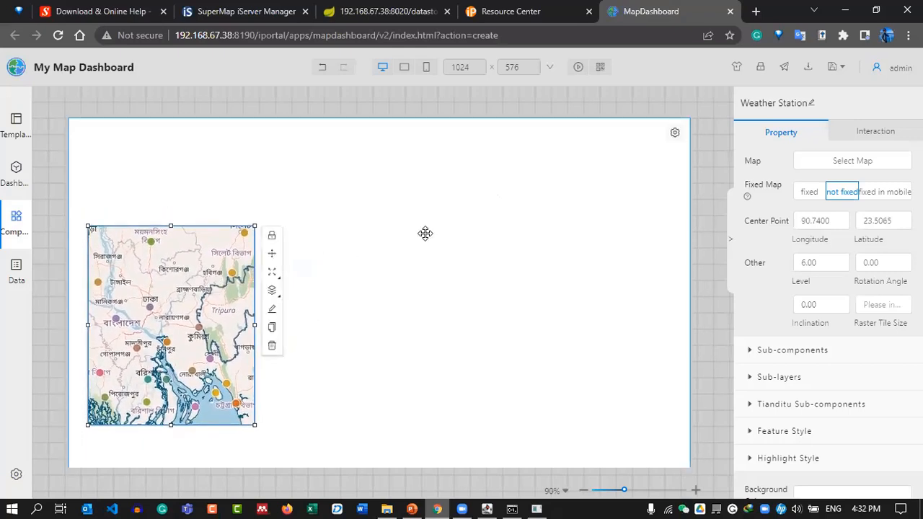
{"action": "left_click_drag", "start_coordinate": [189, 280], "coordinate": [174, 254]}
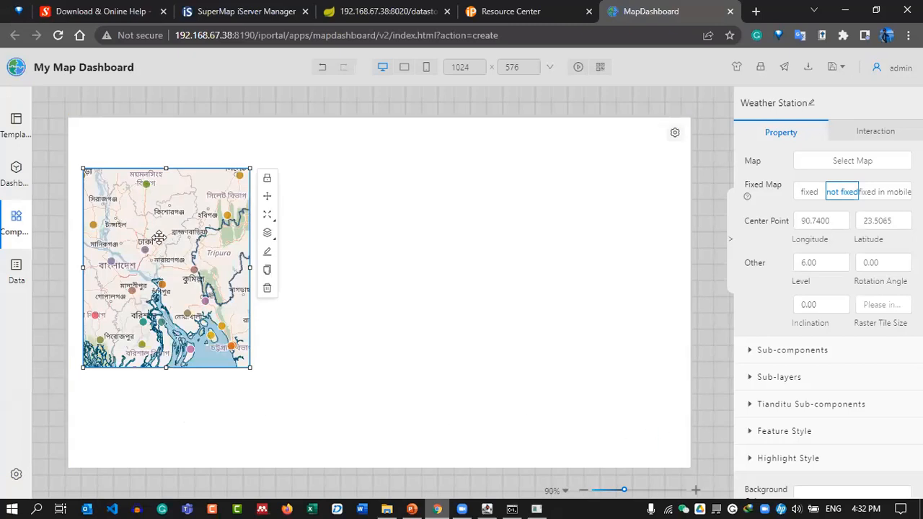
{"action": "left_click_drag", "start_coordinate": [209, 229], "coordinate": [204, 228]}
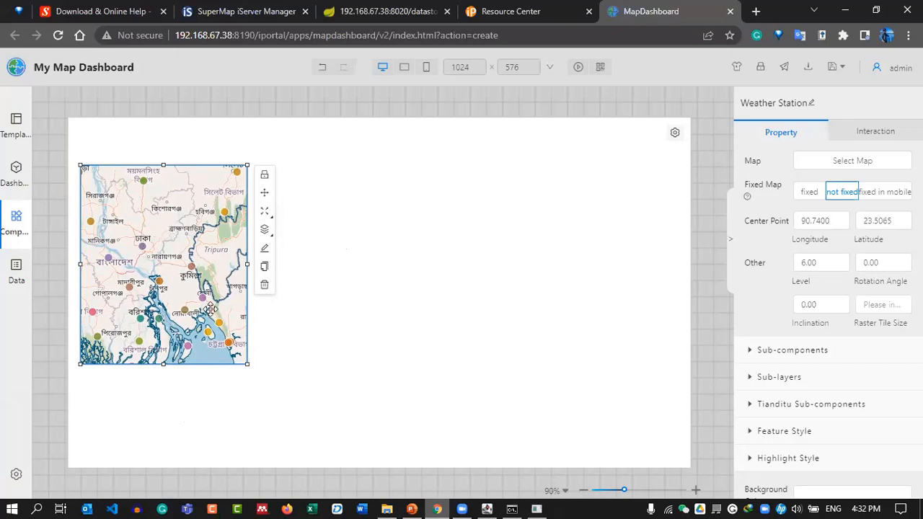
Duplicate the map panel and place the copy beside the Weather Station map.
{"action": "left_click", "coordinate": [265, 269]}
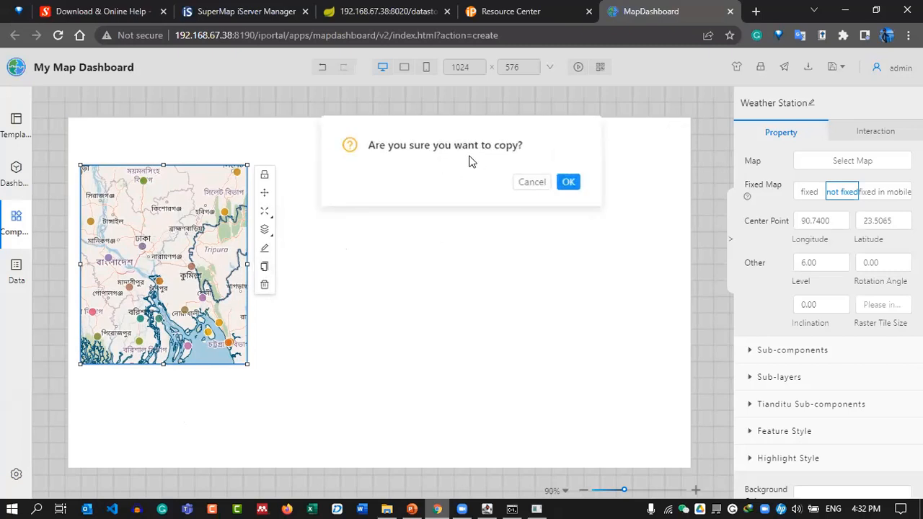
{"action": "key", "text": "Return"}
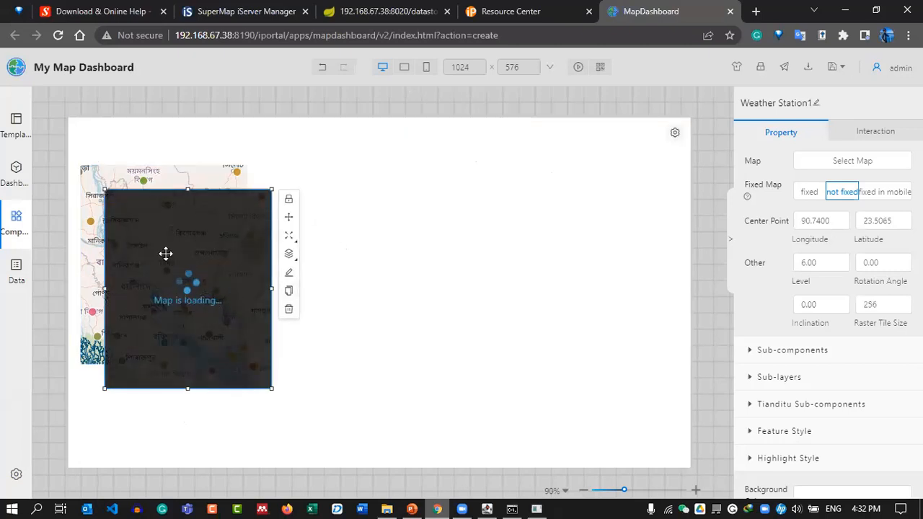
{"action": "left_click_drag", "start_coordinate": [163, 264], "coordinate": [324, 230]}
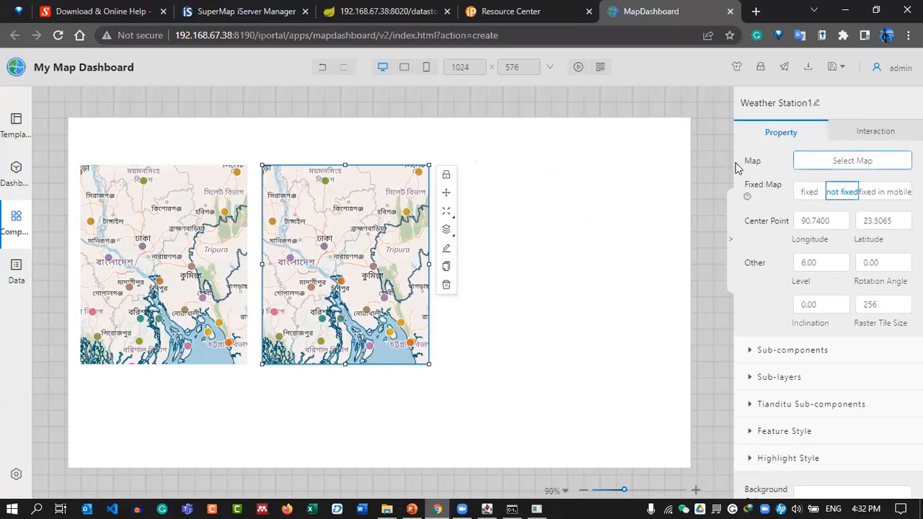
Make the new panel display the Temperature map from My Maps.
{"action": "left_click", "coordinate": [818, 163]}
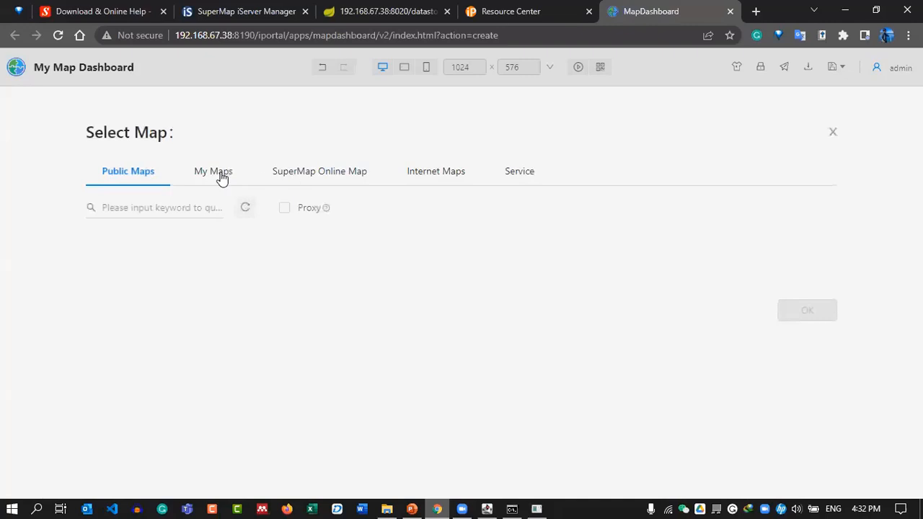
{"action": "left_click", "coordinate": [221, 180]}
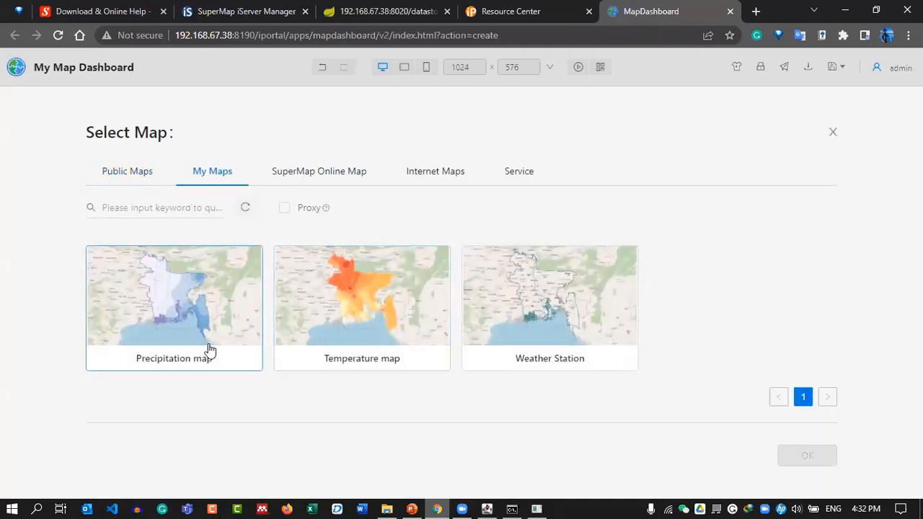
{"action": "left_click", "coordinate": [389, 325]}
{"action": "left_click", "coordinate": [807, 457]}
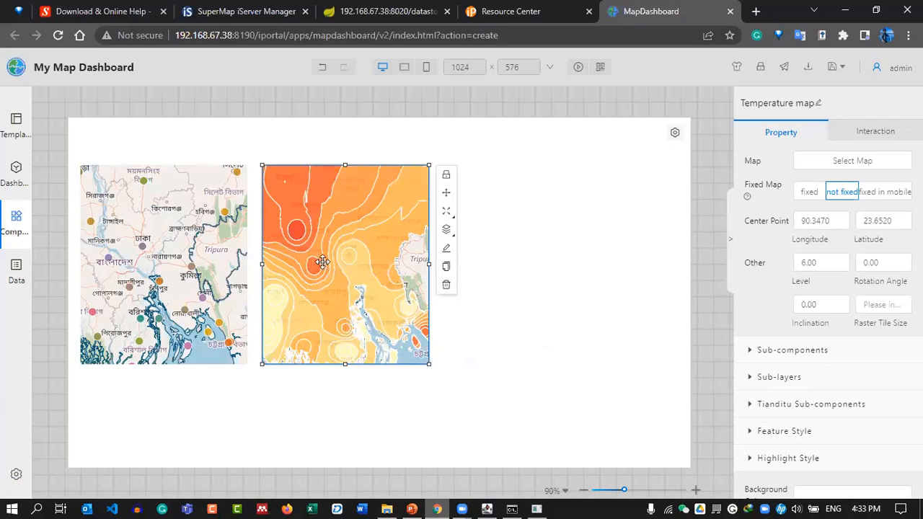
Copy the Temperature map panel and position the copy to its right.
{"action": "left_click", "coordinate": [447, 267]}
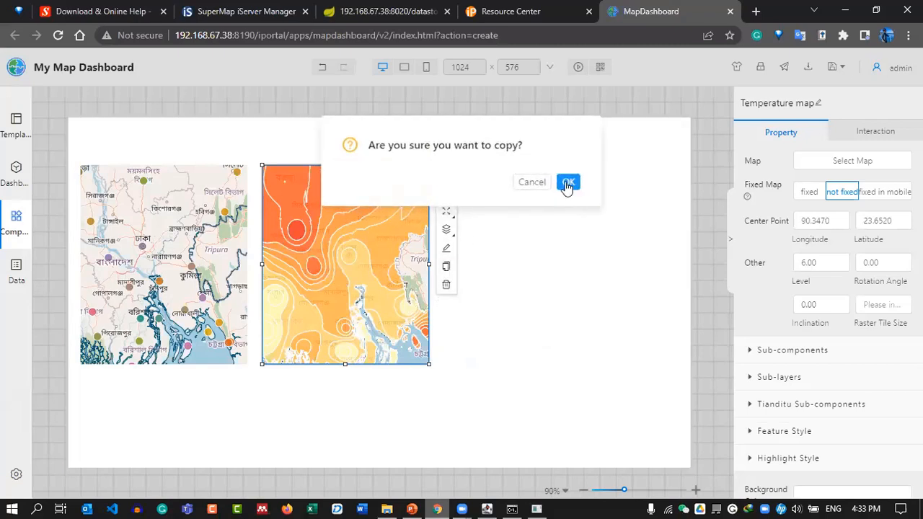
{"action": "left_click", "coordinate": [567, 181]}
{"action": "left_click_drag", "start_coordinate": [390, 249], "coordinate": [524, 228]}
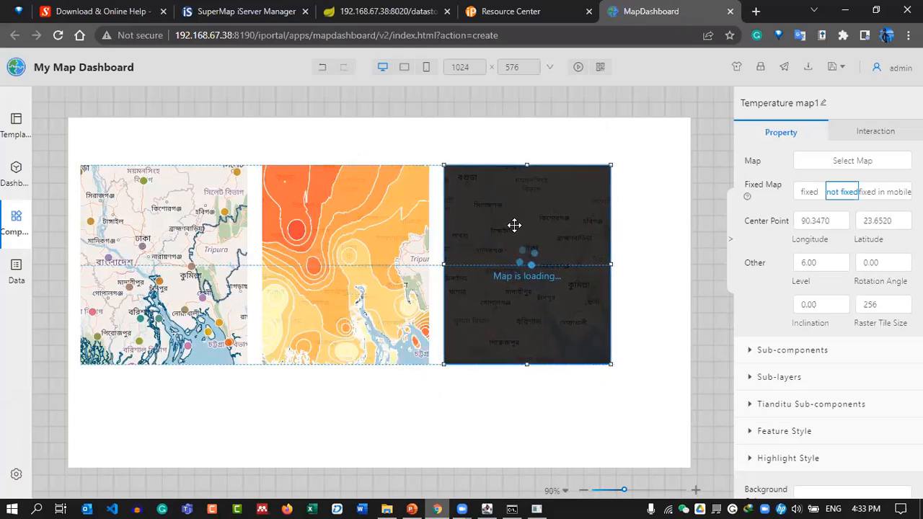
{"action": "left_click_drag", "start_coordinate": [528, 231], "coordinate": [527, 231]}
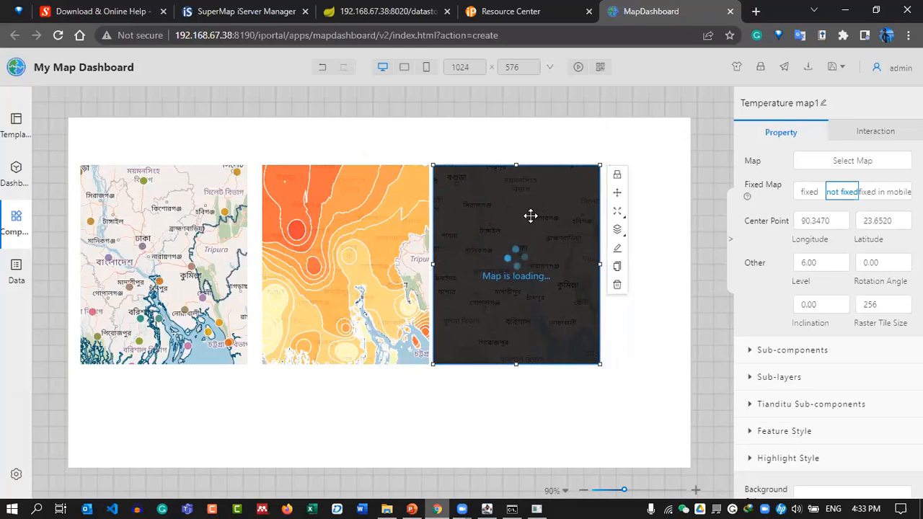
{"action": "left_click_drag", "start_coordinate": [516, 226], "coordinate": [552, 241]}
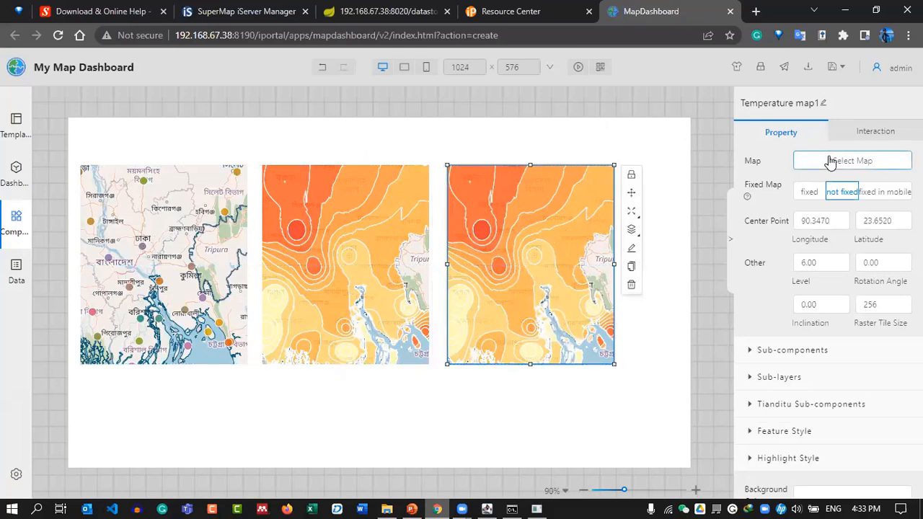
Make the third panel display the Precipitation map from My Maps.
{"action": "left_click", "coordinate": [831, 161]}
{"action": "left_click_drag", "start_coordinate": [233, 173], "coordinate": [240, 176]}
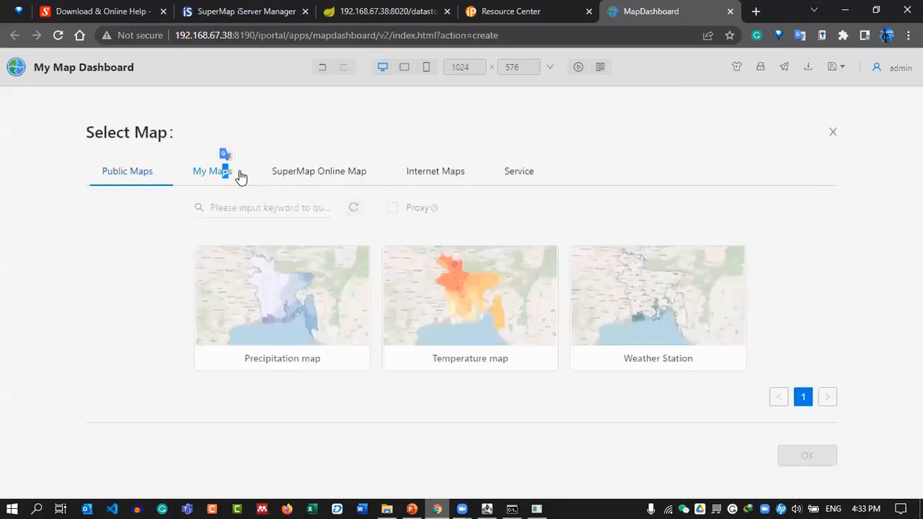
{"action": "left_click", "coordinate": [219, 312]}
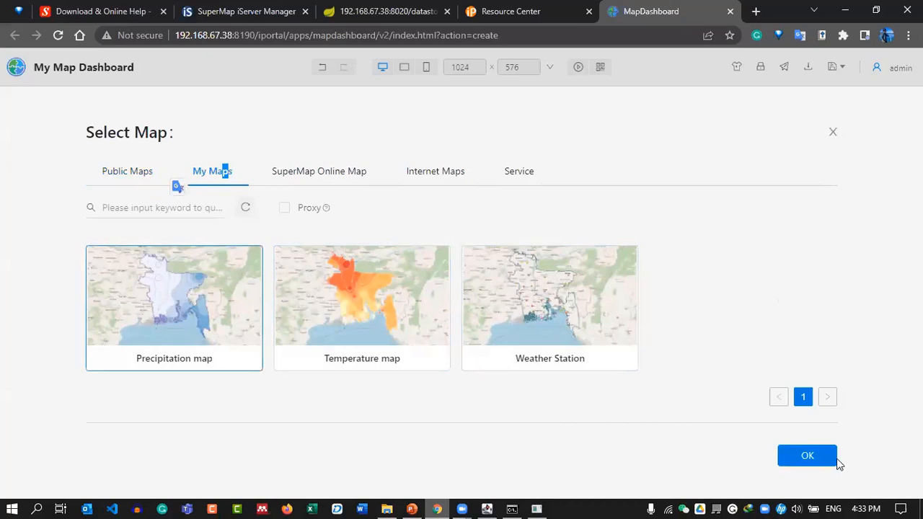
{"action": "left_click", "coordinate": [814, 456]}
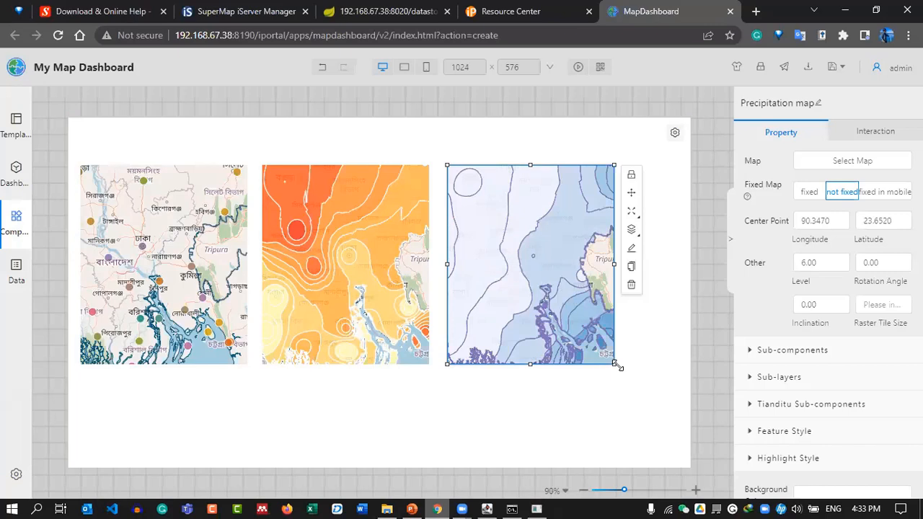
Enlarge the Precipitation, Temperature and Weather Station map panels using their corner handles.
{"action": "left_click_drag", "start_coordinate": [614, 365], "coordinate": [651, 374]}
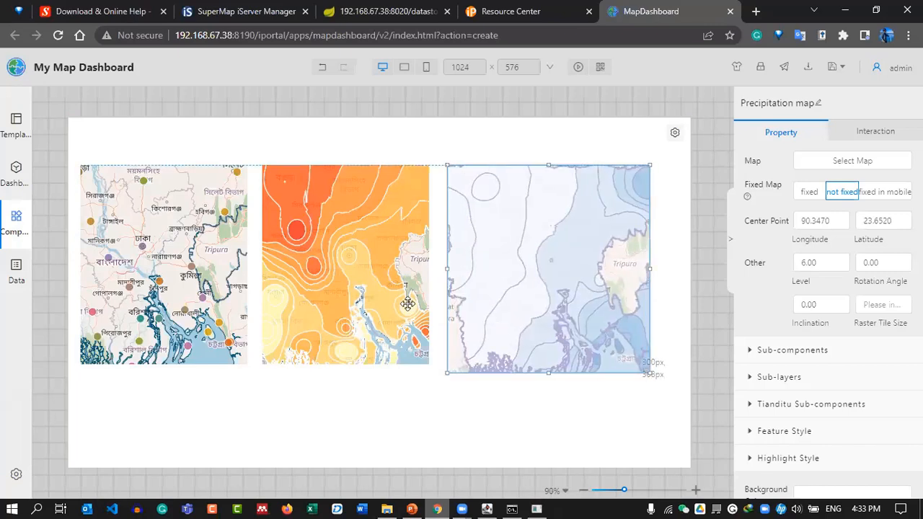
{"action": "left_click_drag", "start_coordinate": [528, 273], "coordinate": [545, 273]}
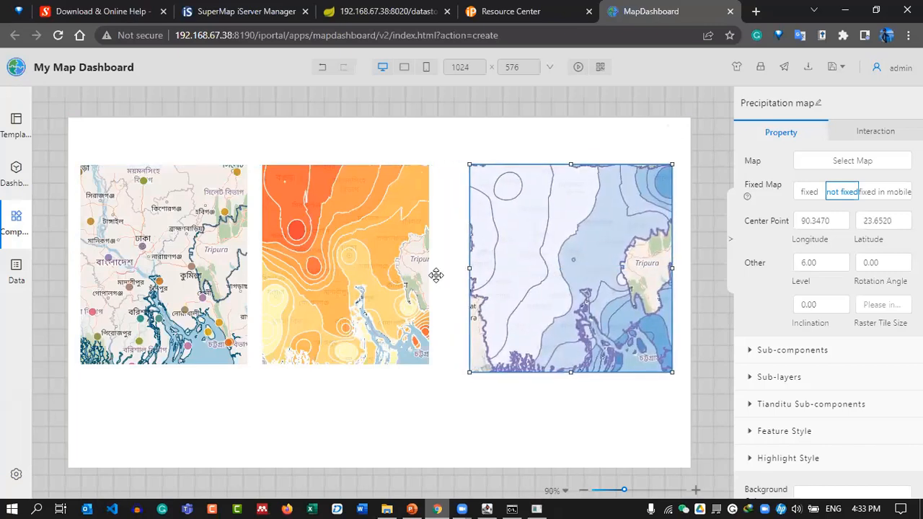
{"action": "left_click", "coordinate": [404, 315]}
{"action": "left_click_drag", "start_coordinate": [432, 368], "coordinate": [458, 372]}
{"action": "left_click_drag", "start_coordinate": [318, 263], "coordinate": [335, 263]}
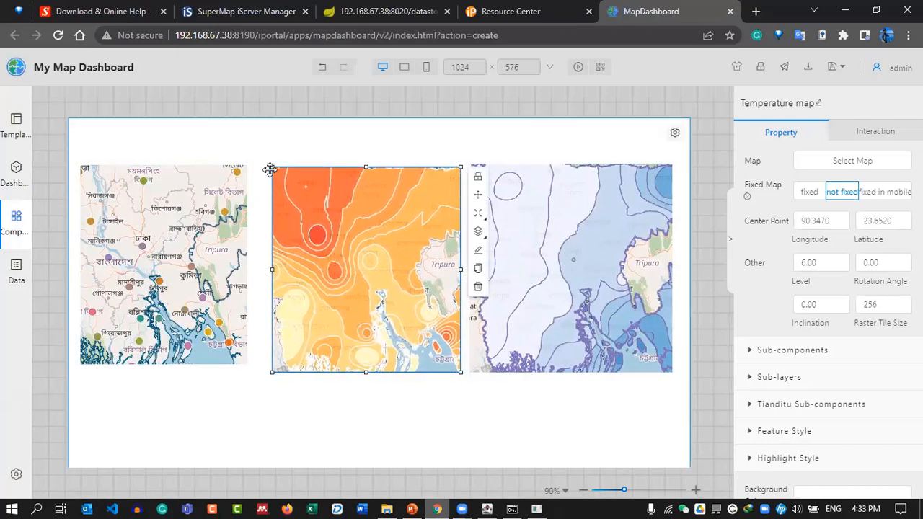
{"action": "left_click_drag", "start_coordinate": [271, 167], "coordinate": [275, 166]}
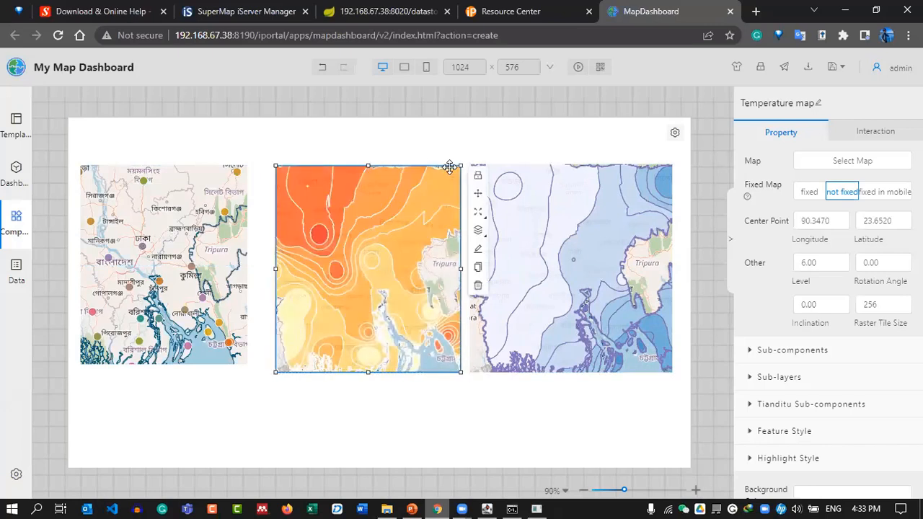
{"action": "left_click", "coordinate": [234, 215]}
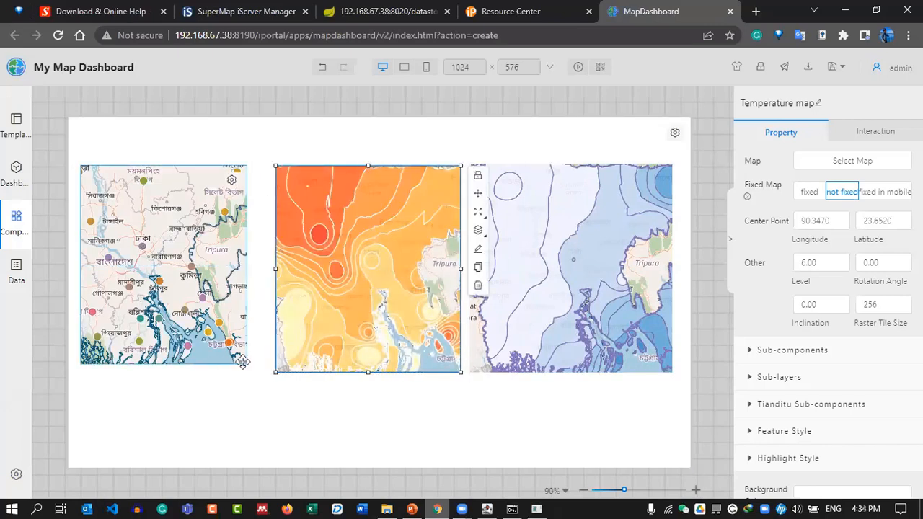
{"action": "left_click_drag", "start_coordinate": [245, 366], "coordinate": [268, 371]}
Nudge the Temperature and Precipitation panels so all three maps line up evenly in a row.
{"action": "left_click", "coordinate": [295, 173]}
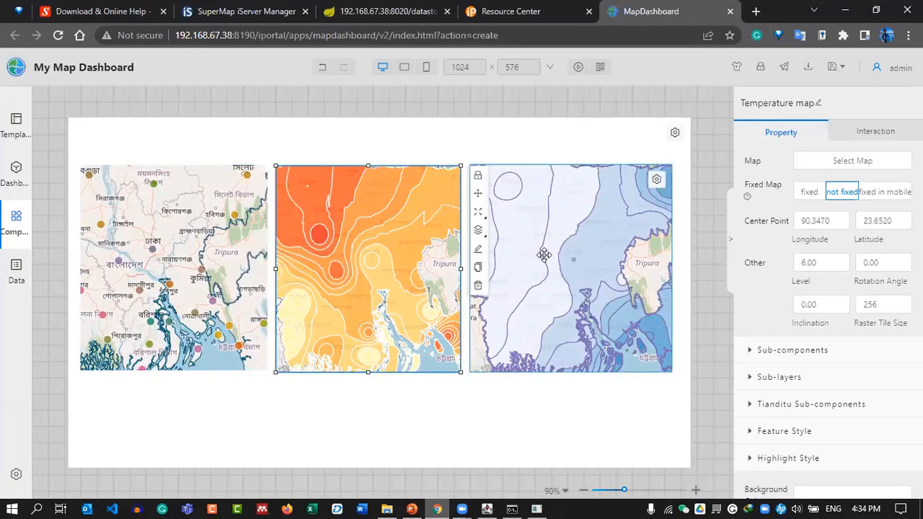
{"action": "left_click", "coordinate": [605, 266]}
{"action": "mouse_move", "coordinate": [605, 259]}
{"action": "left_mouse_down"}
{"action": "mouse_move", "coordinate": [618, 262]}
{"action": "mouse_move", "coordinate": [606, 262]}
{"action": "left_mouse_up"}
{"action": "left_click_drag", "start_coordinate": [403, 279], "coordinate": [395, 273]}
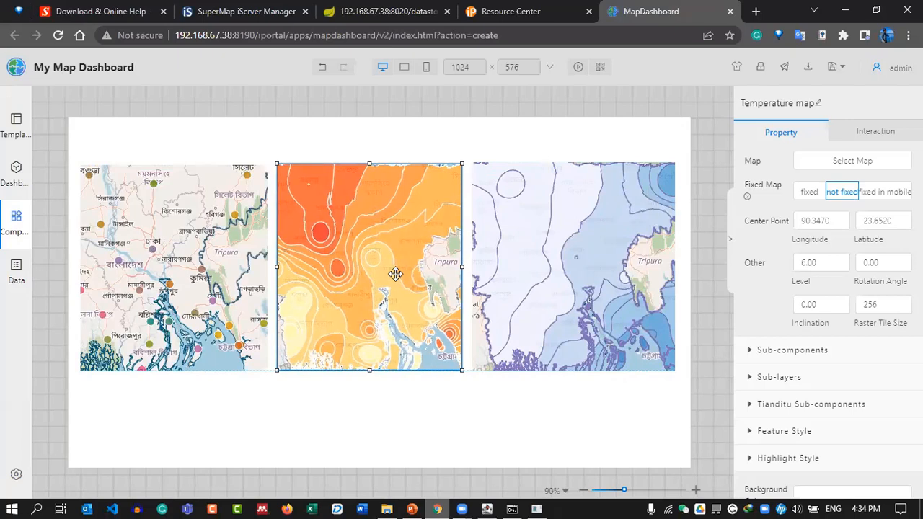
{"action": "left_click", "coordinate": [715, 318]}
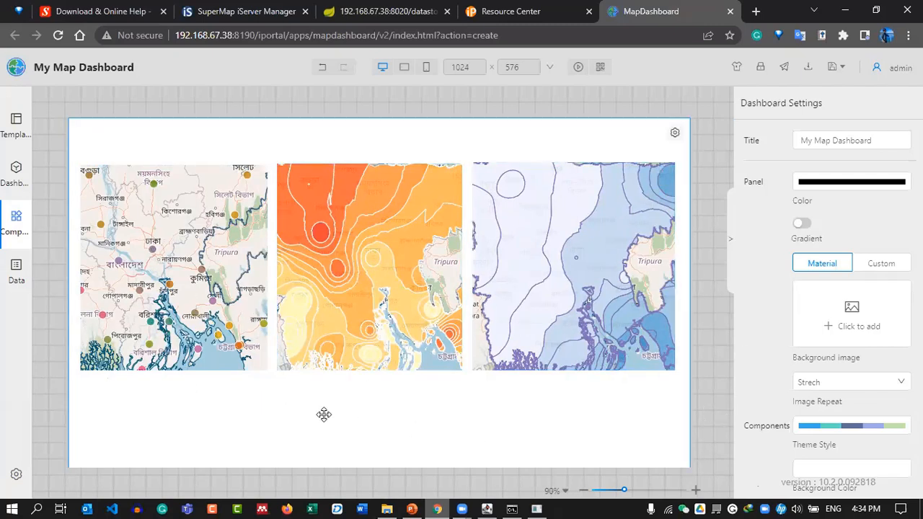
{"action": "left_click", "coordinate": [213, 249]}
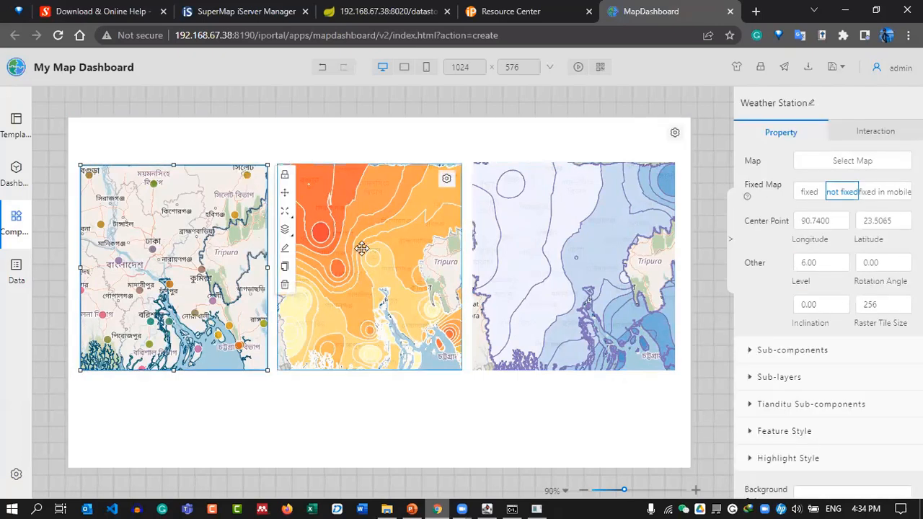
{"action": "left_click", "coordinate": [307, 245]}
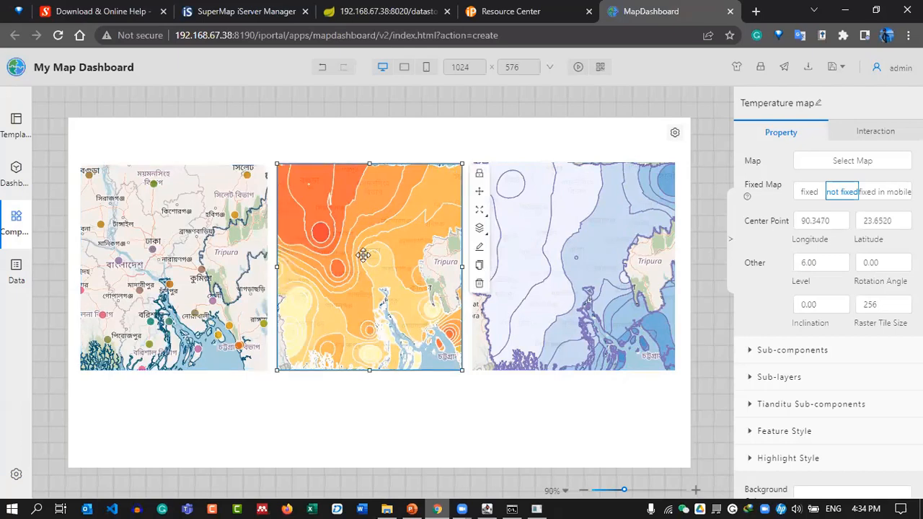
{"action": "left_click", "coordinate": [630, 261]}
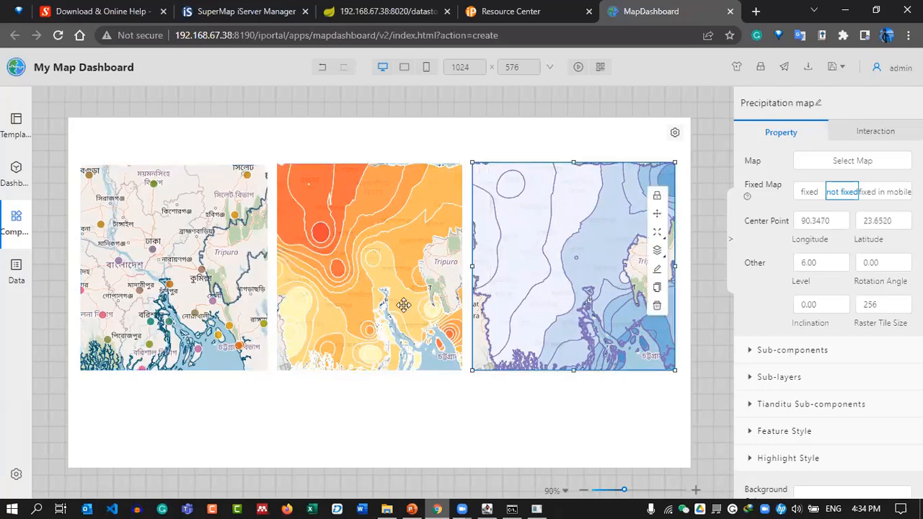
{"action": "left_click", "coordinate": [228, 268]}
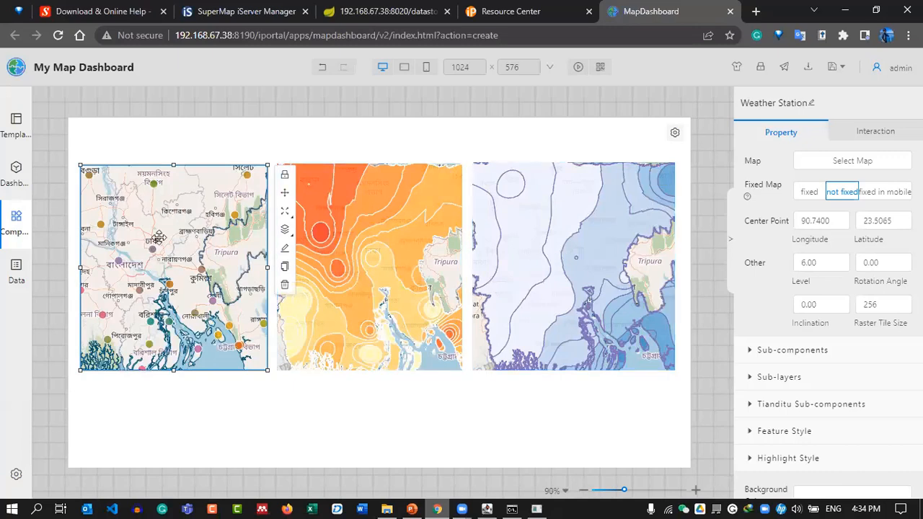
Review the Weather Station map's sub-component settings and add a scale bar.
{"action": "left_click", "coordinate": [752, 351]}
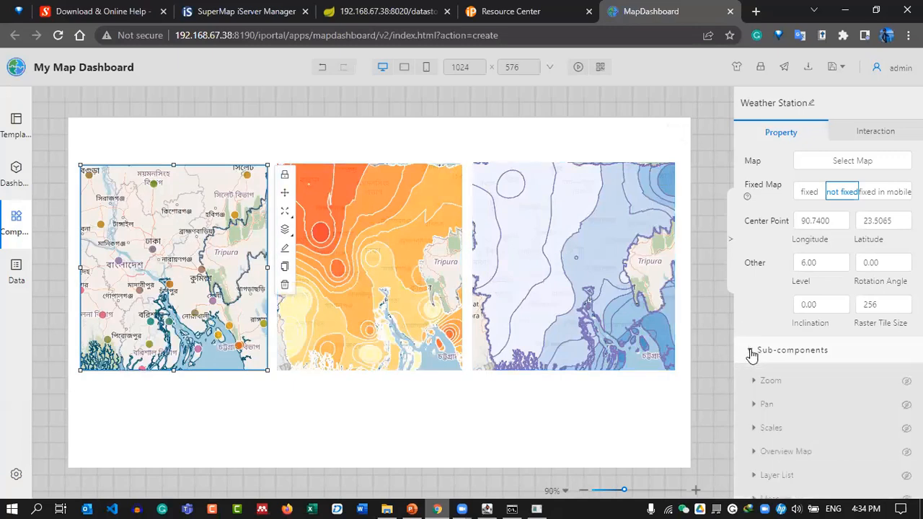
{"action": "scroll", "coordinate": [787, 252], "scroll_direction": "down", "scroll_amount": 3}
{"action": "scroll", "coordinate": [834, 188], "scroll_direction": "down", "scroll_amount": 1}
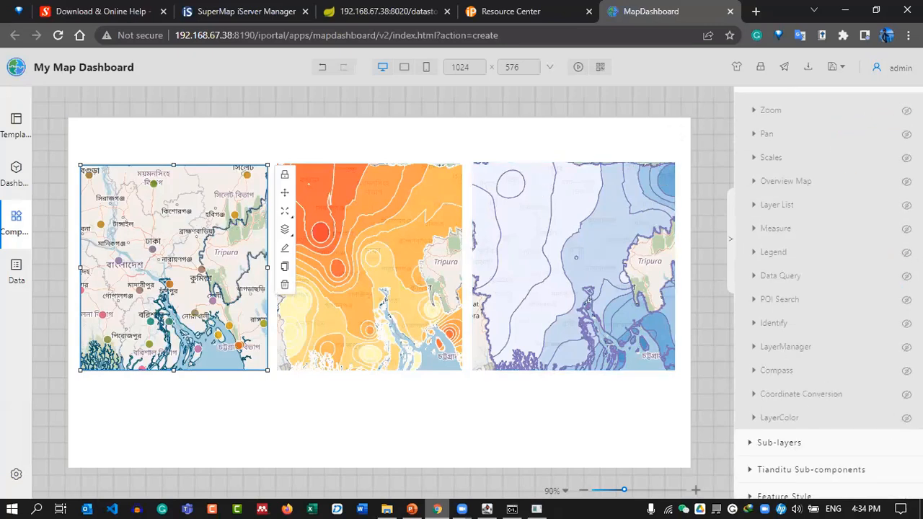
{"action": "left_click", "coordinate": [770, 109]}
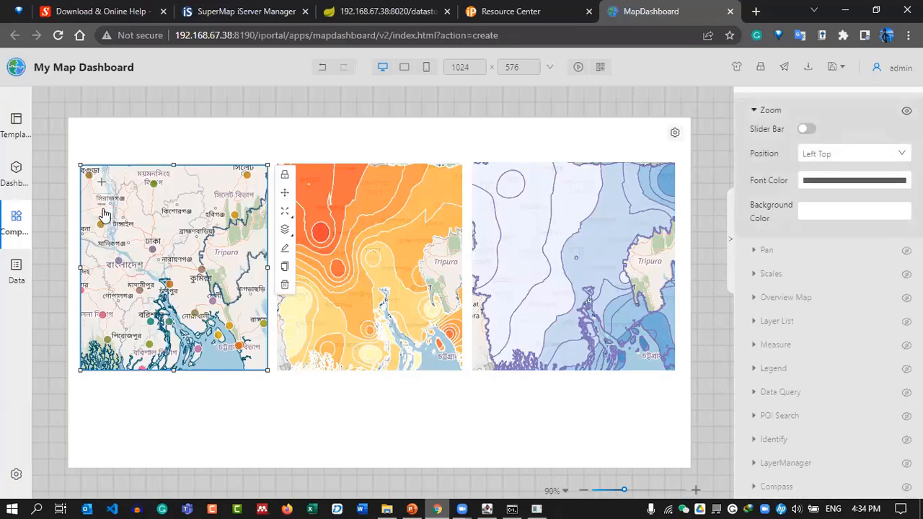
{"action": "scroll", "coordinate": [105, 210], "scroll_direction": "down", "scroll_amount": 2}
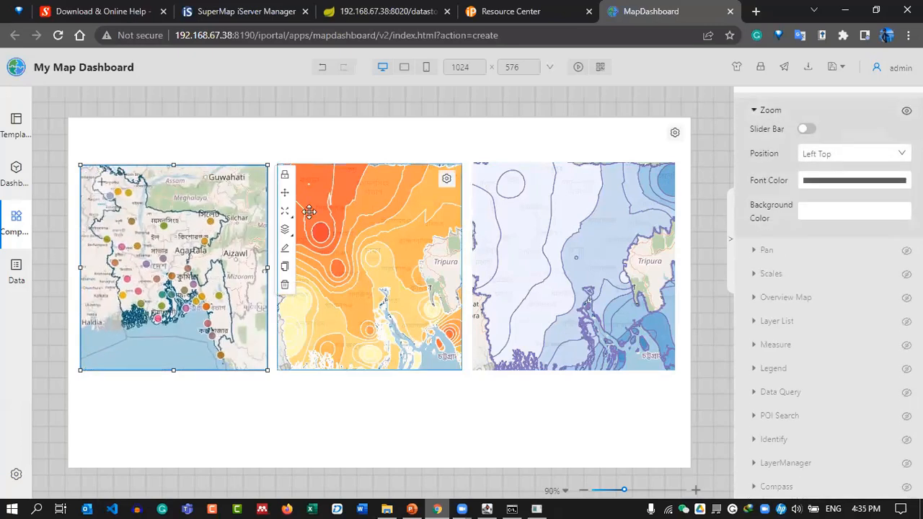
{"action": "scroll", "coordinate": [829, 289], "scroll_direction": "down", "scroll_amount": 1}
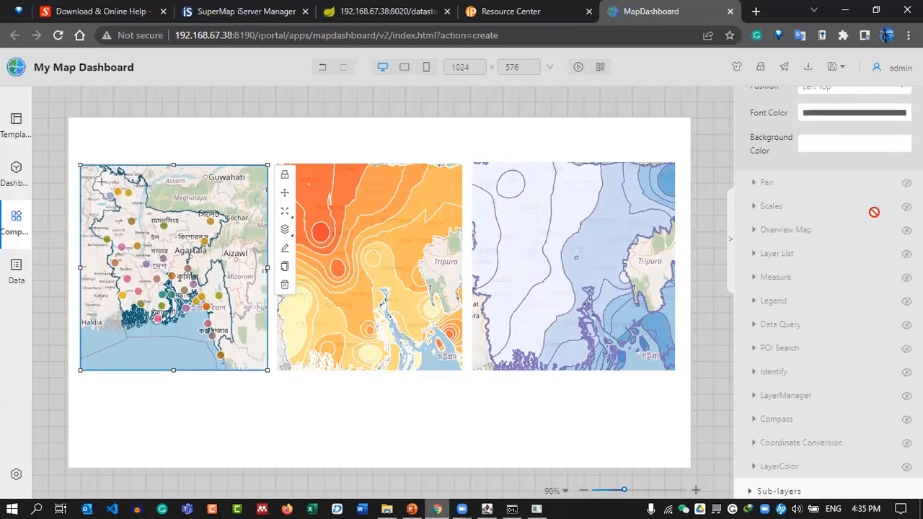
{"action": "left_click", "coordinate": [771, 205]}
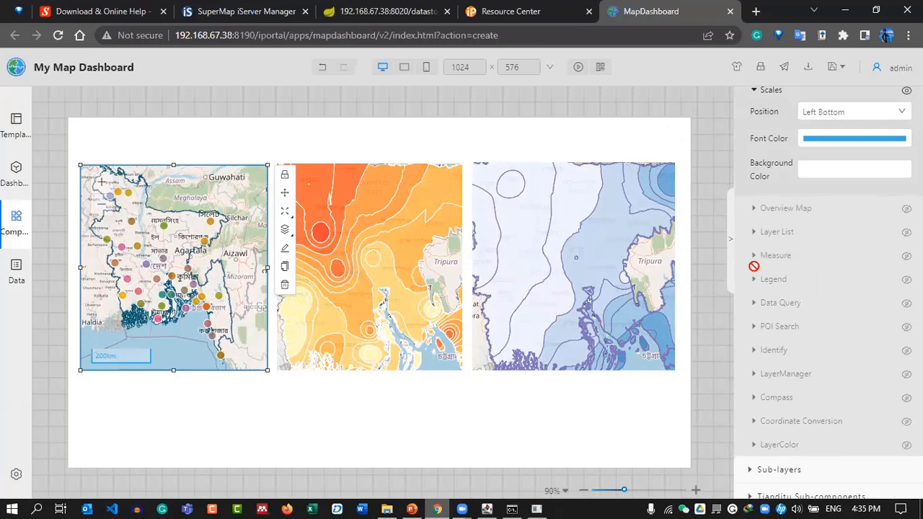
{"action": "left_click", "coordinate": [775, 256]}
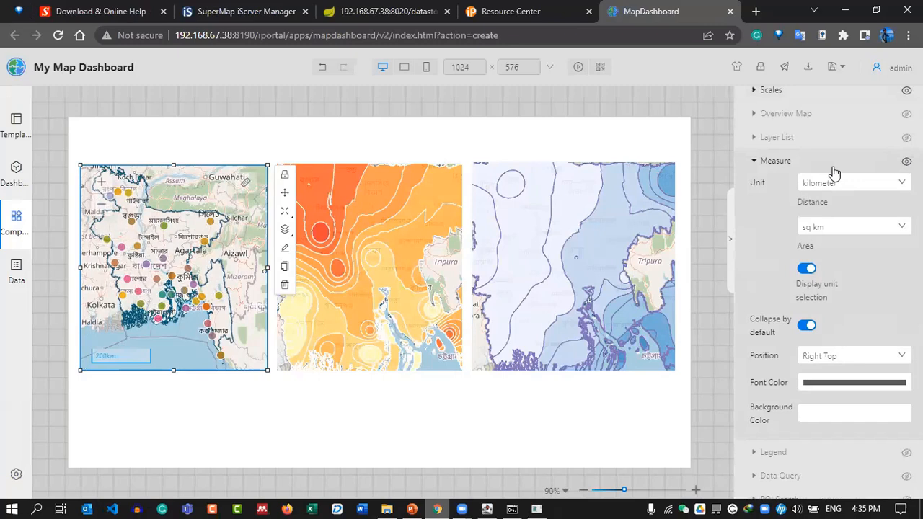
{"action": "scroll", "coordinate": [868, 328], "scroll_direction": "down", "scroll_amount": 3}
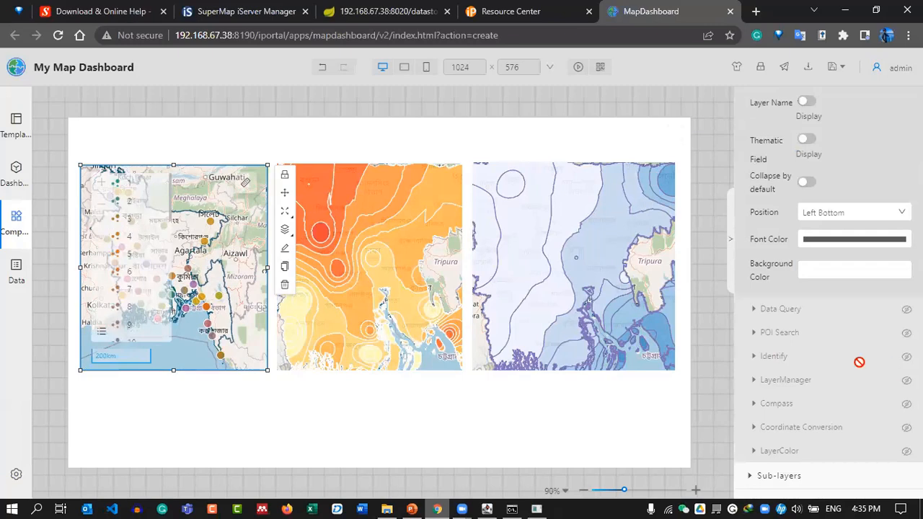
{"action": "scroll", "coordinate": [826, 337], "scroll_direction": "up", "scroll_amount": 5}
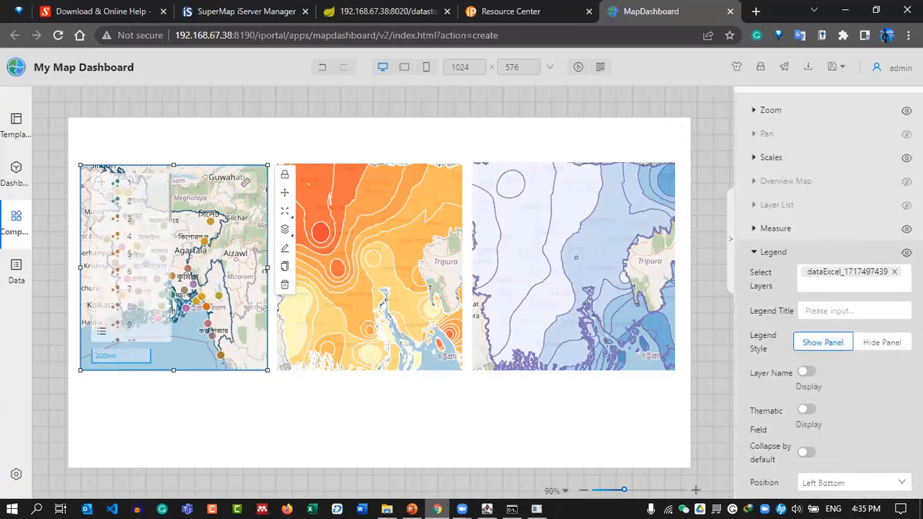
Hide the legend and turn on the layer list for the Weather Station map.
{"action": "left_click", "coordinate": [906, 253]}
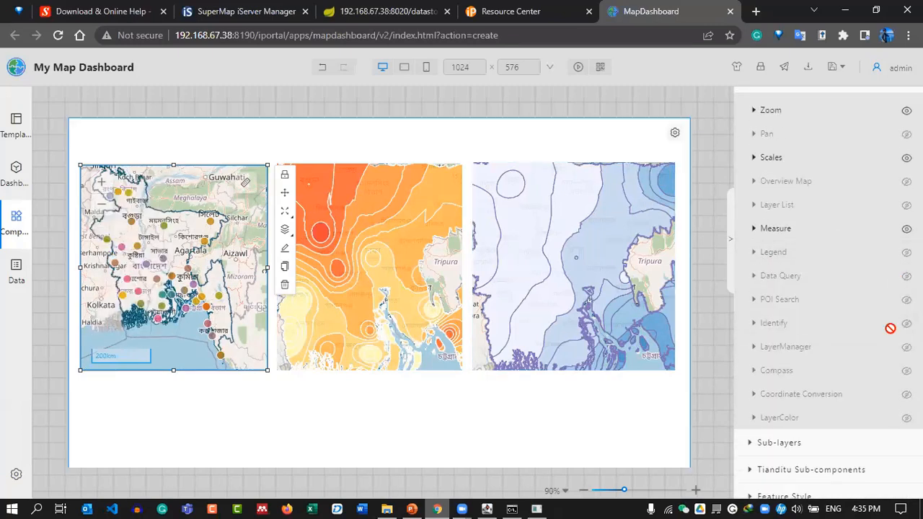
{"action": "scroll", "coordinate": [850, 325], "scroll_direction": "down", "scroll_amount": 2}
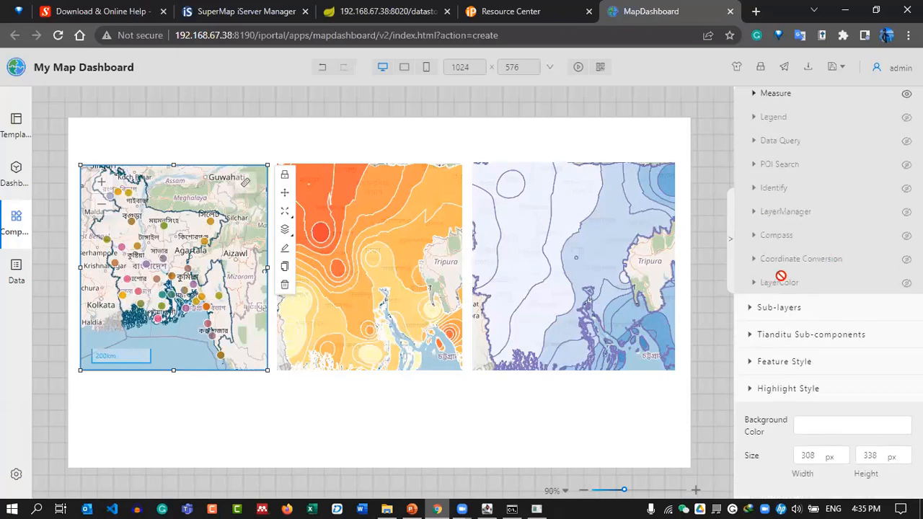
{"action": "scroll", "coordinate": [799, 257], "scroll_direction": "up", "scroll_amount": 2}
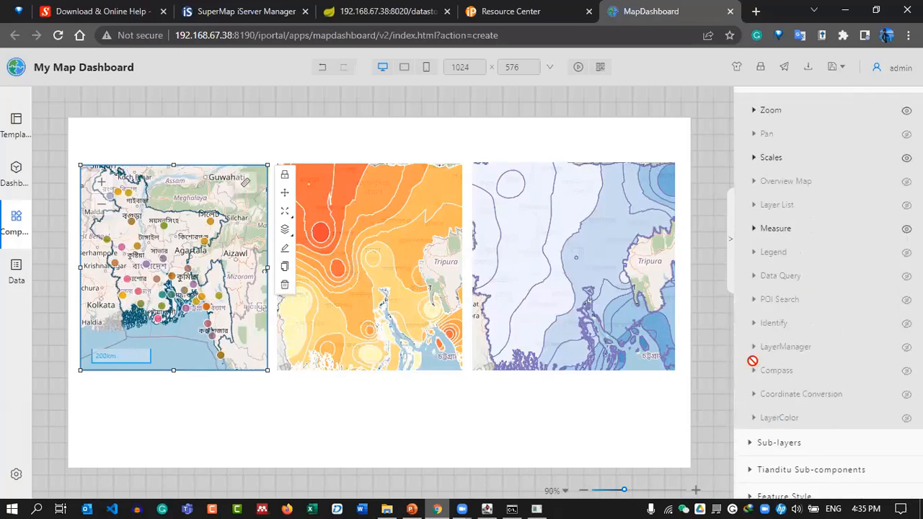
{"action": "left_click", "coordinate": [906, 348]}
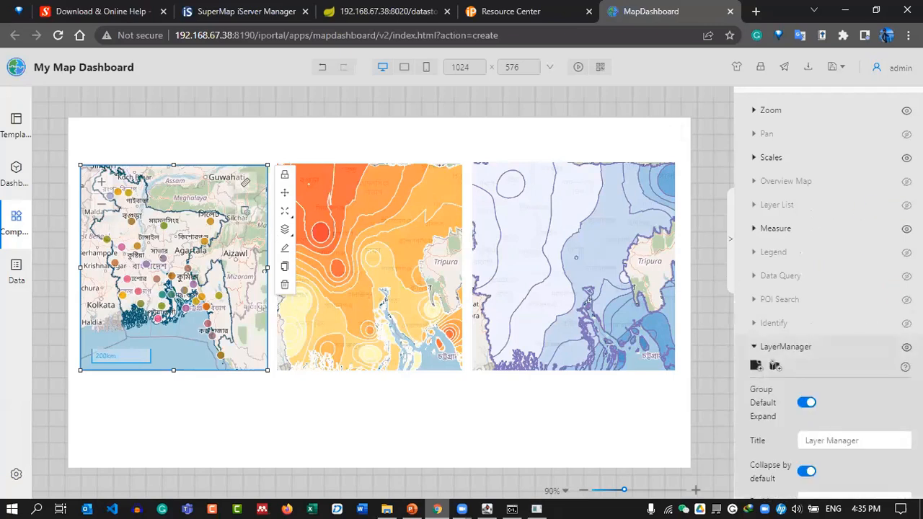
Enable the Weather Station map's measuring tool, then select the middle map.
{"action": "left_click", "coordinate": [776, 204]}
{"action": "scroll", "coordinate": [892, 289], "scroll_direction": "down", "scroll_amount": 3}
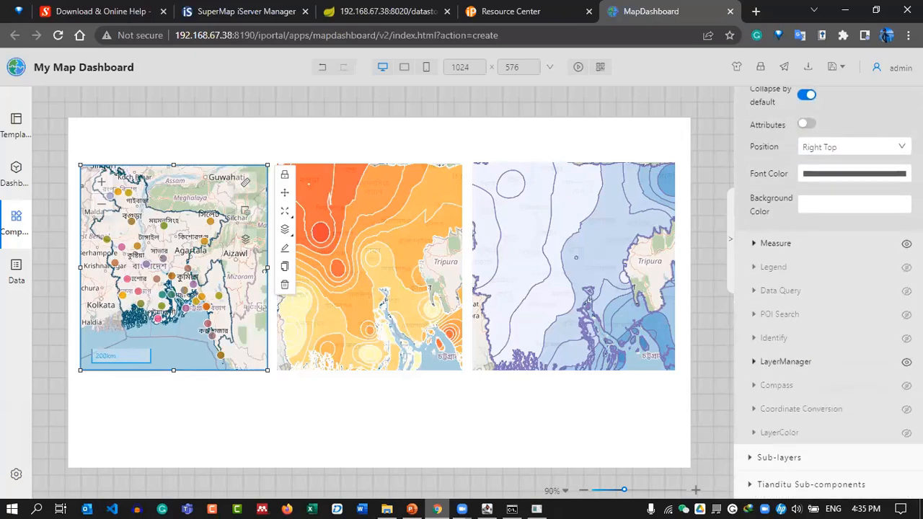
{"action": "left_click", "coordinate": [906, 243]}
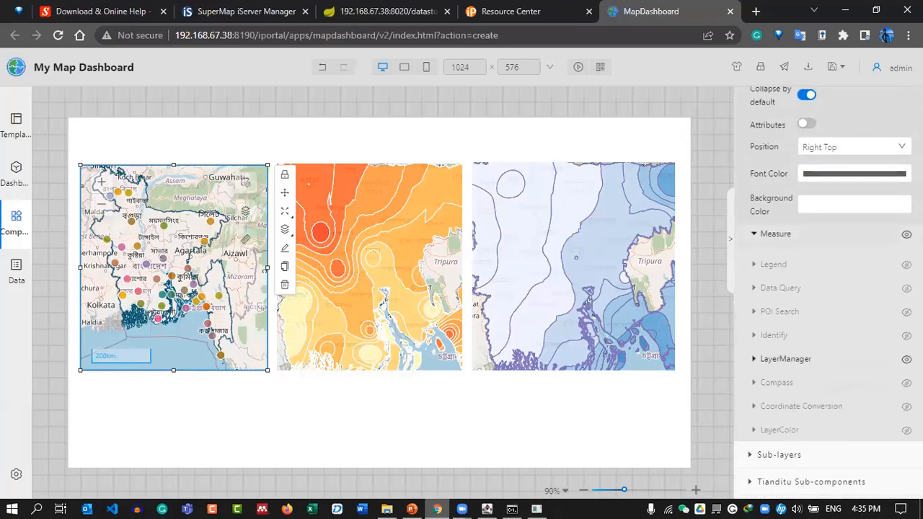
{"action": "left_click", "coordinate": [773, 243]}
{"action": "scroll", "coordinate": [829, 274], "scroll_direction": "up", "scroll_amount": 3}
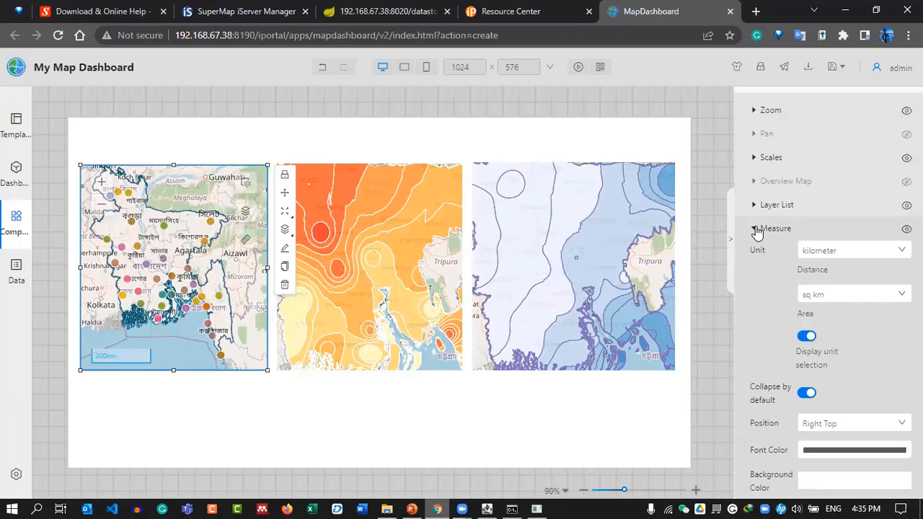
{"action": "left_click", "coordinate": [752, 231]}
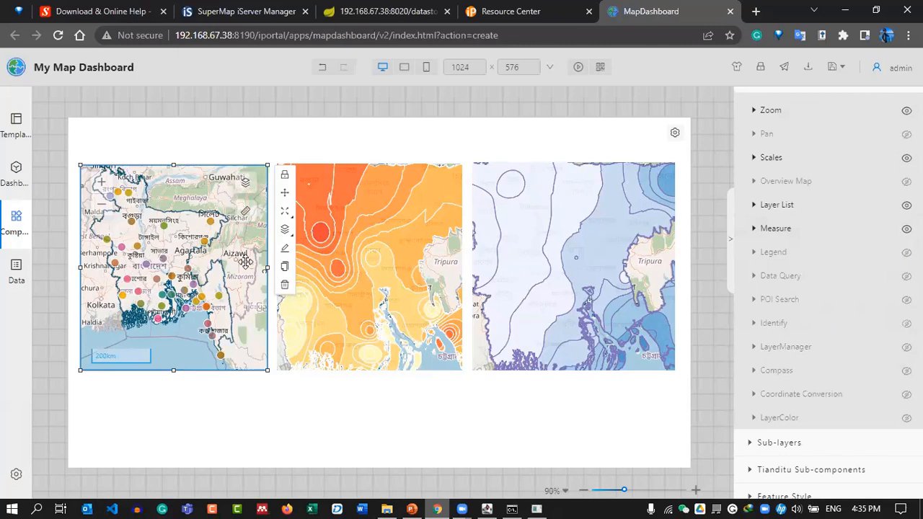
{"action": "left_click", "coordinate": [413, 210]}
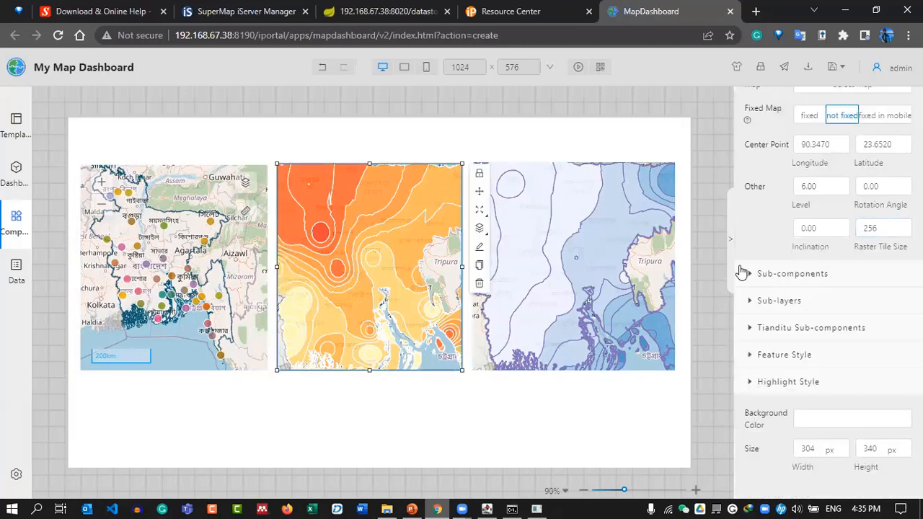
Give the Temperature map zoom, a 200 km scale bar, layer list and measure tool, zoomed out to Bangladesh.
{"action": "left_click", "coordinate": [744, 273]}
{"action": "left_click", "coordinate": [883, 304]}
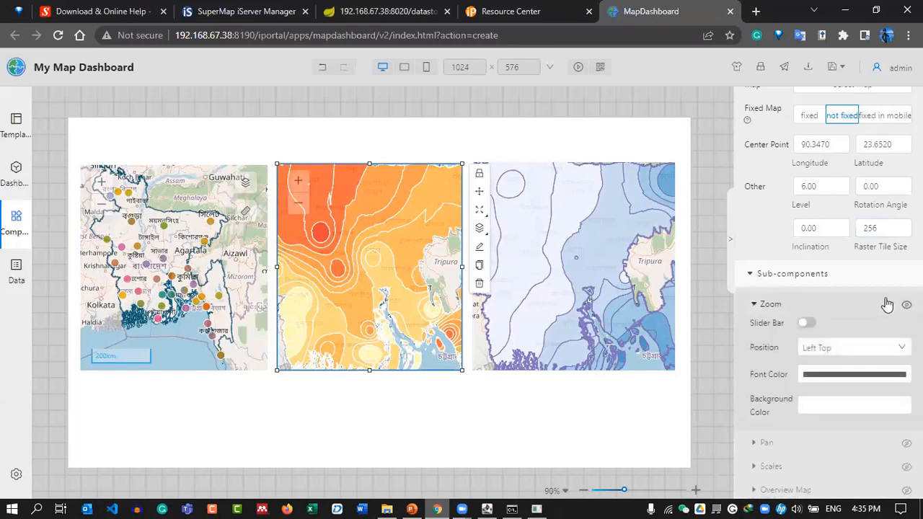
{"action": "left_click", "coordinate": [299, 210]}
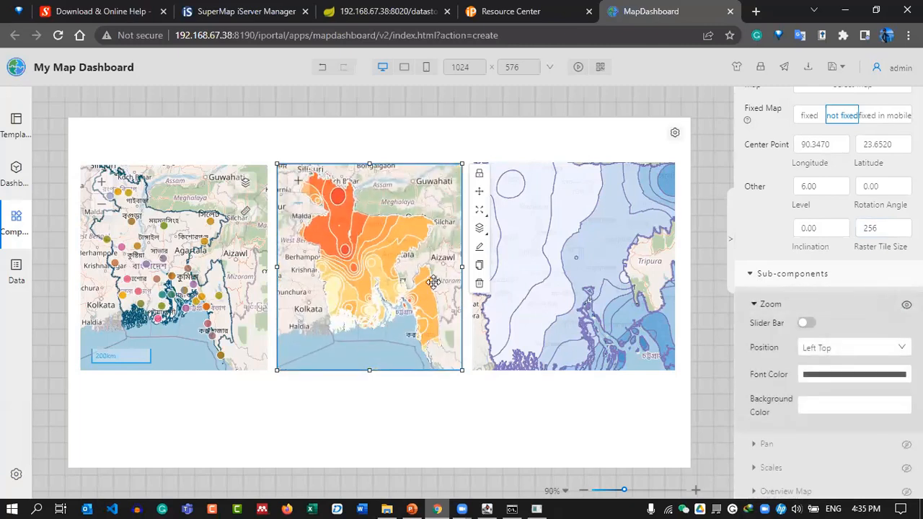
{"action": "scroll", "coordinate": [802, 292], "scroll_direction": "down", "scroll_amount": 3}
{"action": "scroll", "coordinate": [803, 293], "scroll_direction": "down", "scroll_amount": 1}
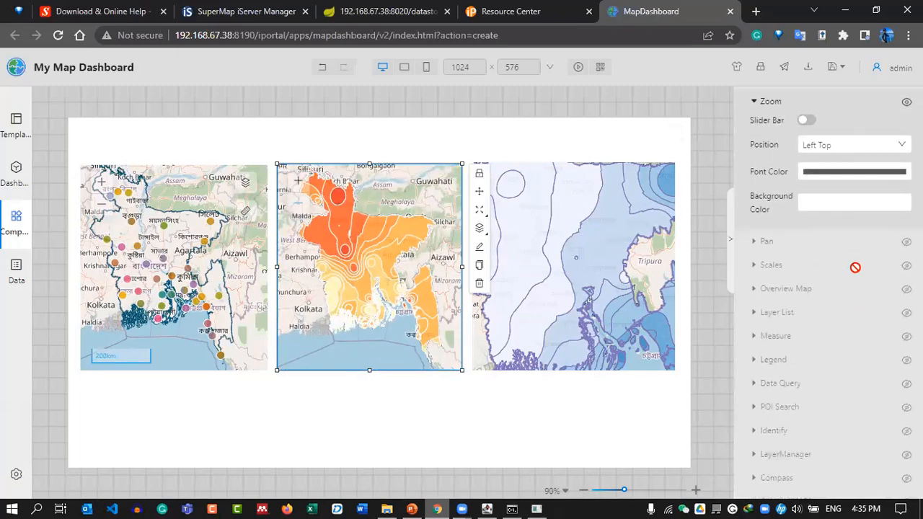
{"action": "left_click", "coordinate": [906, 266]}
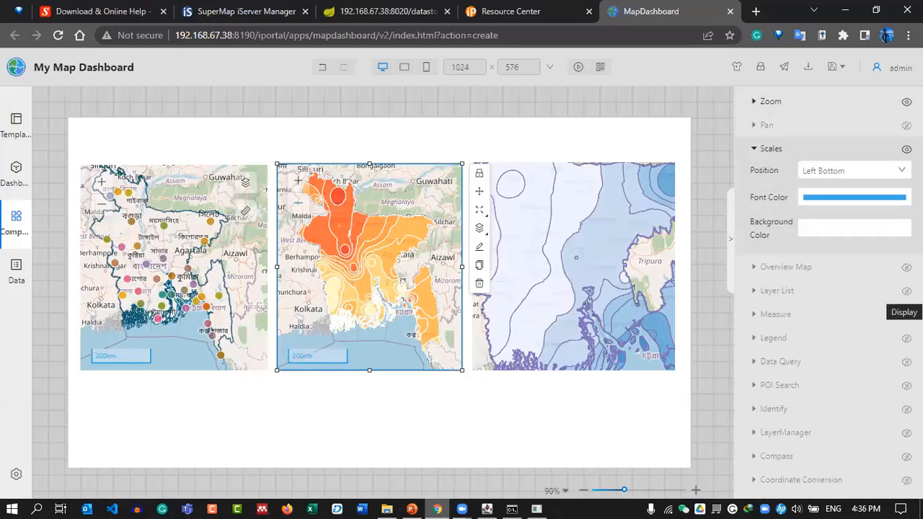
{"action": "left_click", "coordinate": [906, 291]}
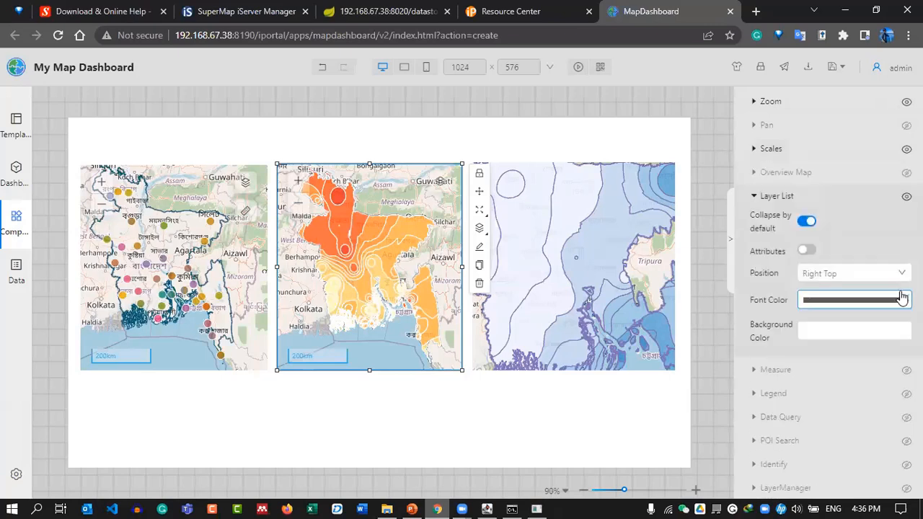
{"action": "scroll", "coordinate": [799, 266], "scroll_direction": "down", "scroll_amount": 3}
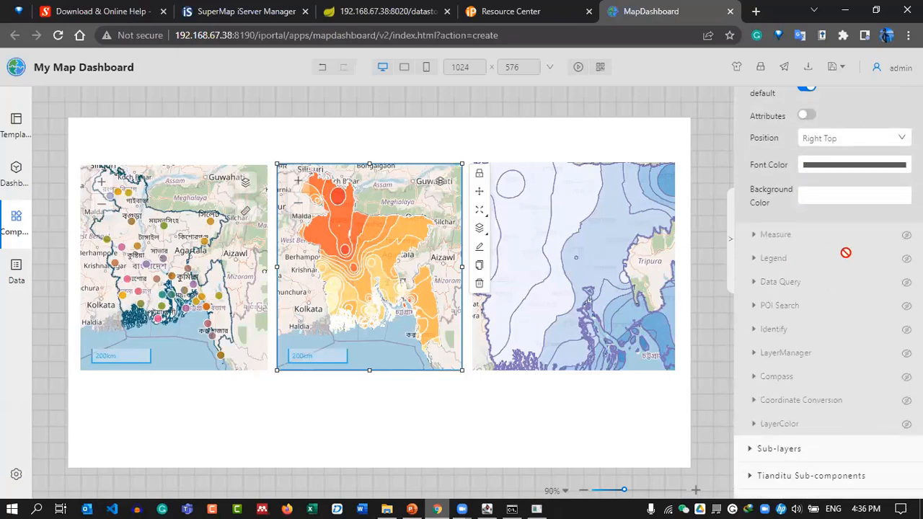
{"action": "left_click", "coordinate": [906, 235]}
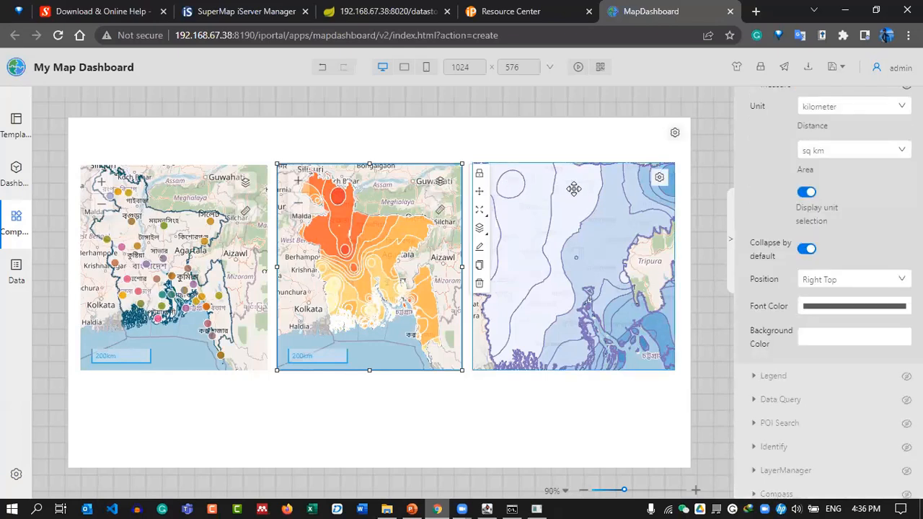
Give the Precipitation map zoom, a 200 km scale bar, measure tool and layer list, zoomed out to Bangladesh.
{"action": "left_click", "coordinate": [588, 223]}
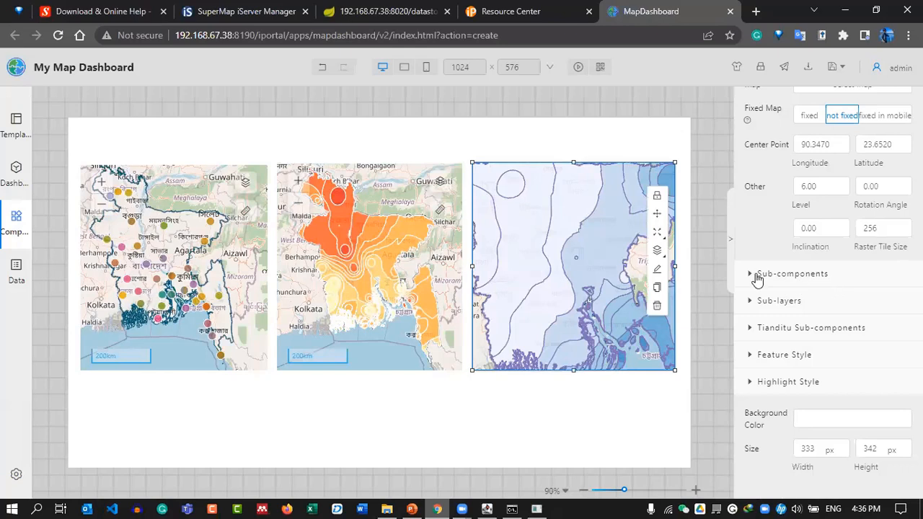
{"action": "left_click", "coordinate": [757, 274]}
{"action": "scroll", "coordinate": [822, 289], "scroll_direction": "down", "scroll_amount": 1}
{"action": "left_click", "coordinate": [906, 237]}
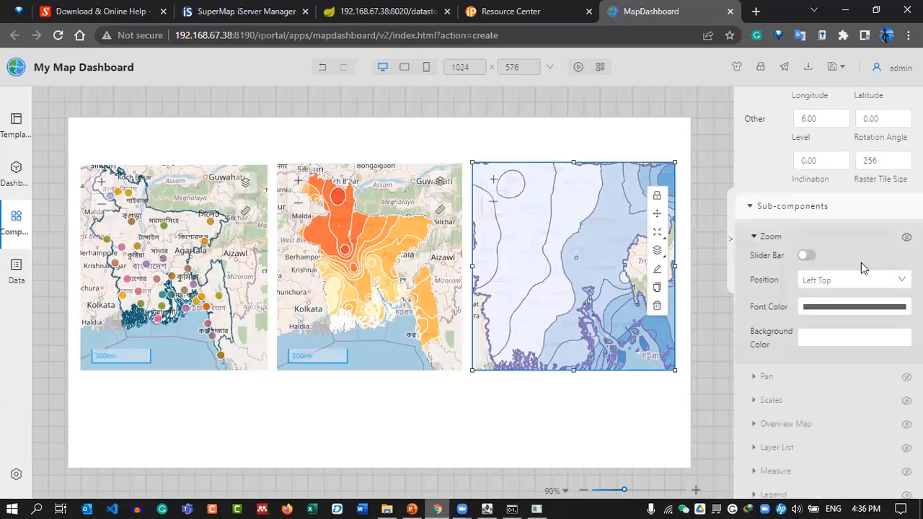
{"action": "scroll", "coordinate": [859, 270], "scroll_direction": "down", "scroll_amount": 2}
{"action": "left_click", "coordinate": [906, 265]}
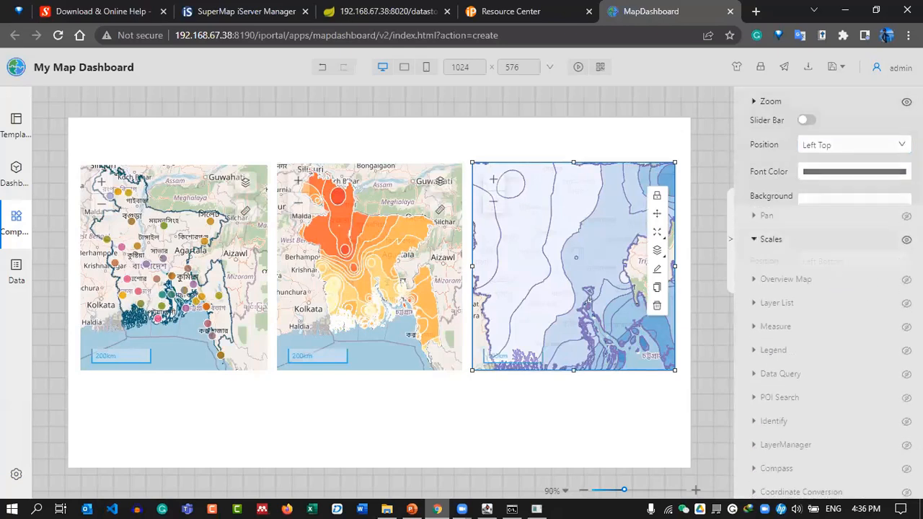
{"action": "scroll", "coordinate": [807, 238], "scroll_direction": "down", "scroll_amount": 3}
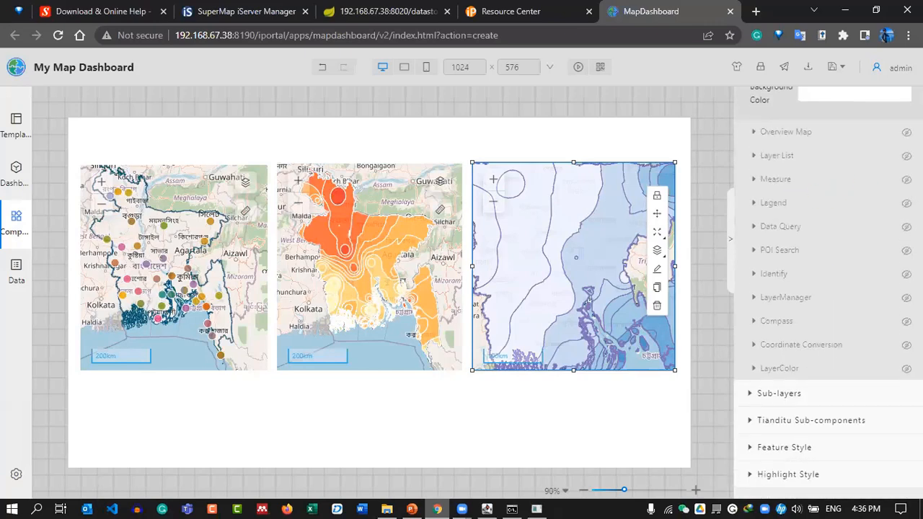
{"action": "left_click", "coordinate": [906, 179]}
{"action": "scroll", "coordinate": [854, 305], "scroll_direction": "down", "scroll_amount": 3}
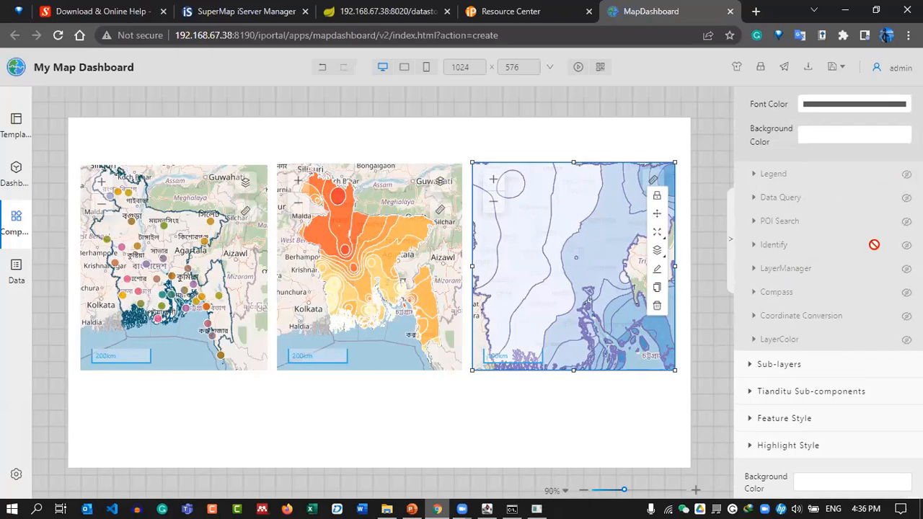
{"action": "scroll", "coordinate": [874, 245], "scroll_direction": "up", "scroll_amount": 5}
{"action": "left_click", "coordinate": [906, 263]}
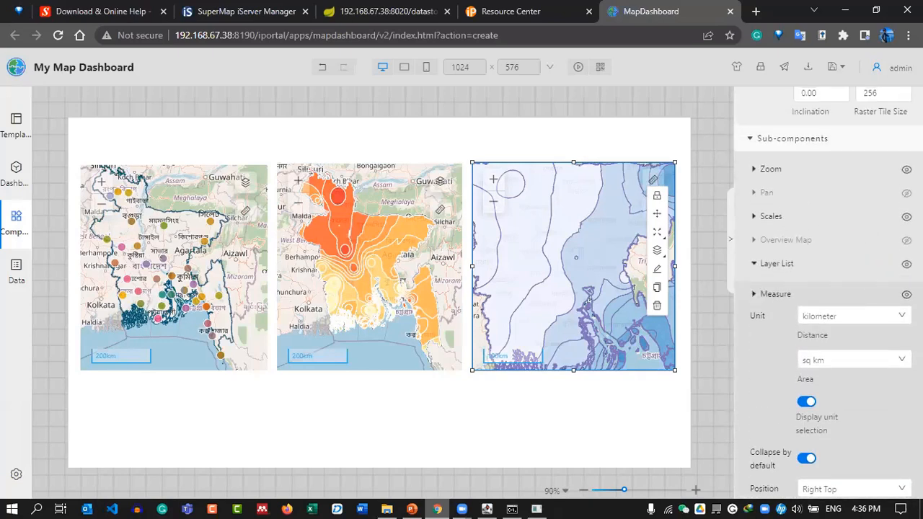
{"action": "left_click", "coordinate": [496, 206]}
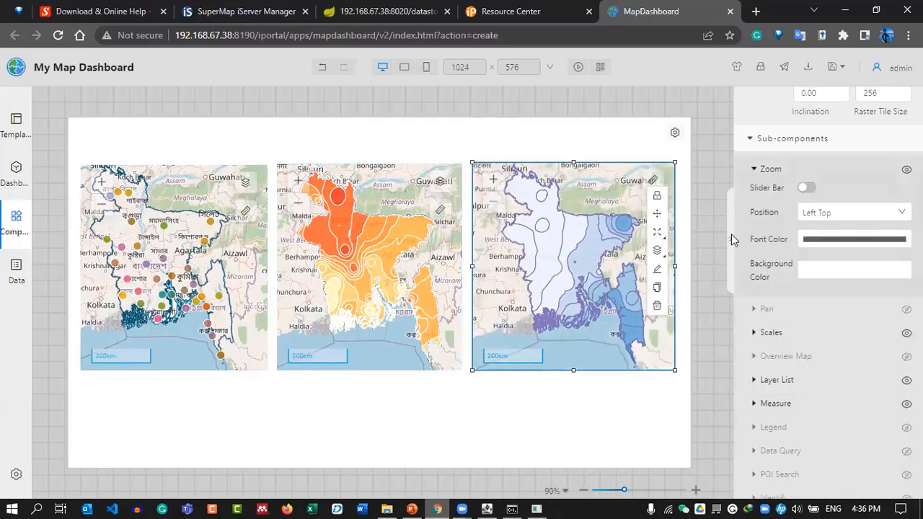
{"action": "left_click", "coordinate": [697, 231]}
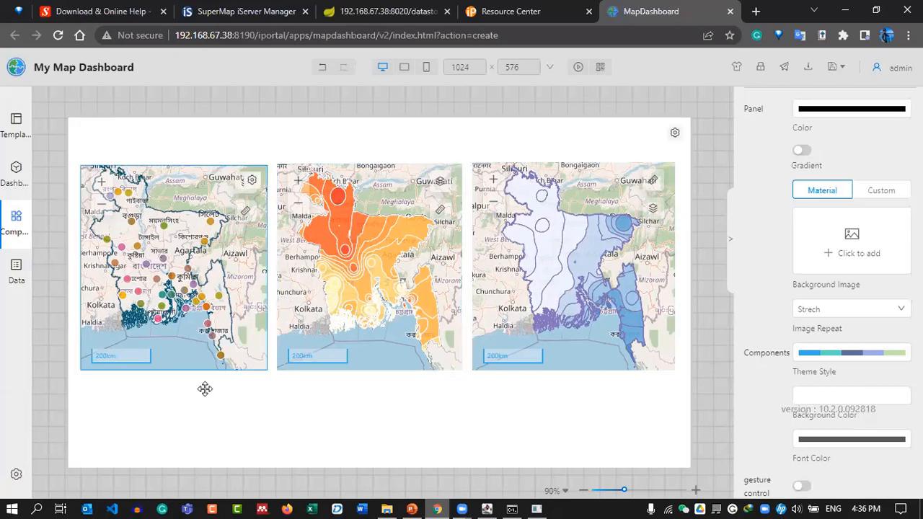
Drag a Line chart from Components > Charts onto the dashboard canvas.
{"action": "left_click", "coordinate": [16, 223]}
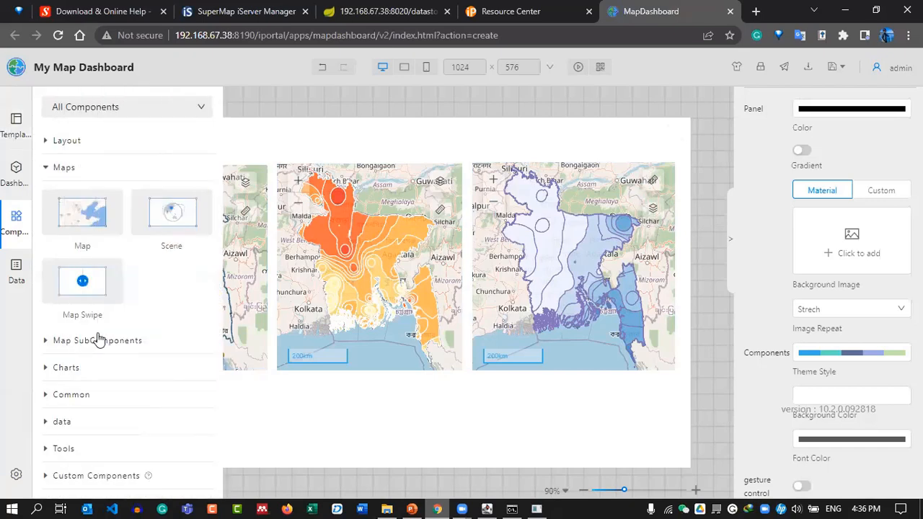
{"action": "left_click", "coordinate": [57, 368]}
{"action": "scroll", "coordinate": [129, 277], "scroll_direction": "down", "scroll_amount": 5}
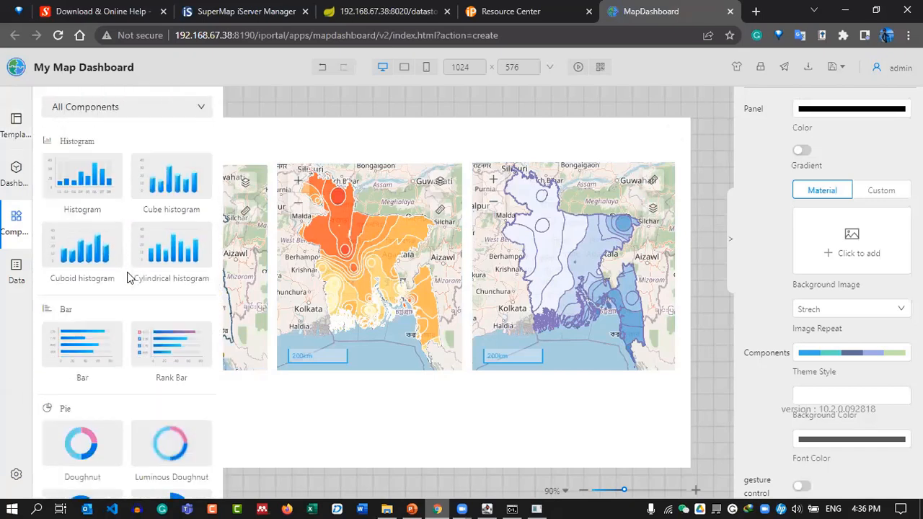
{"action": "scroll", "coordinate": [131, 290], "scroll_direction": "down", "scroll_amount": 5}
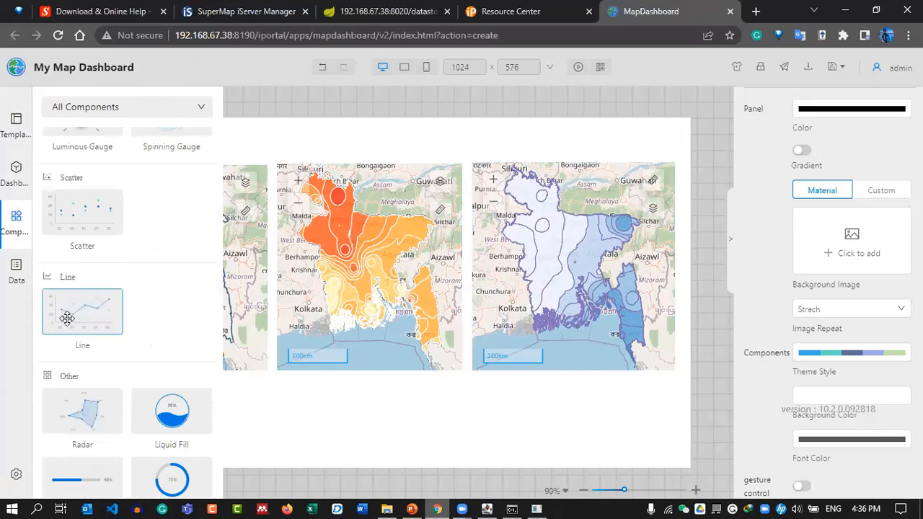
{"action": "left_click_drag", "start_coordinate": [74, 315], "coordinate": [401, 407]}
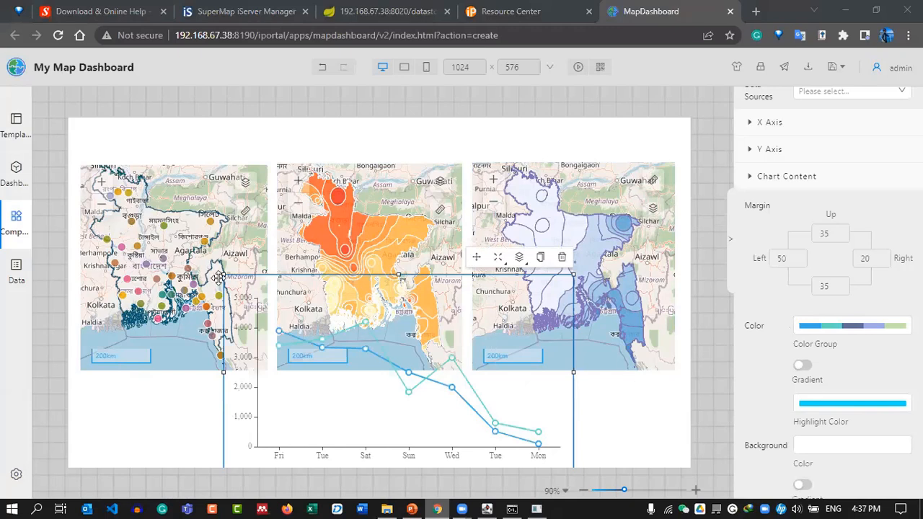
Resize the line chart with its handles to fit the lower-left area beneath the maps.
{"action": "left_click_drag", "start_coordinate": [219, 278], "coordinate": [143, 416]}
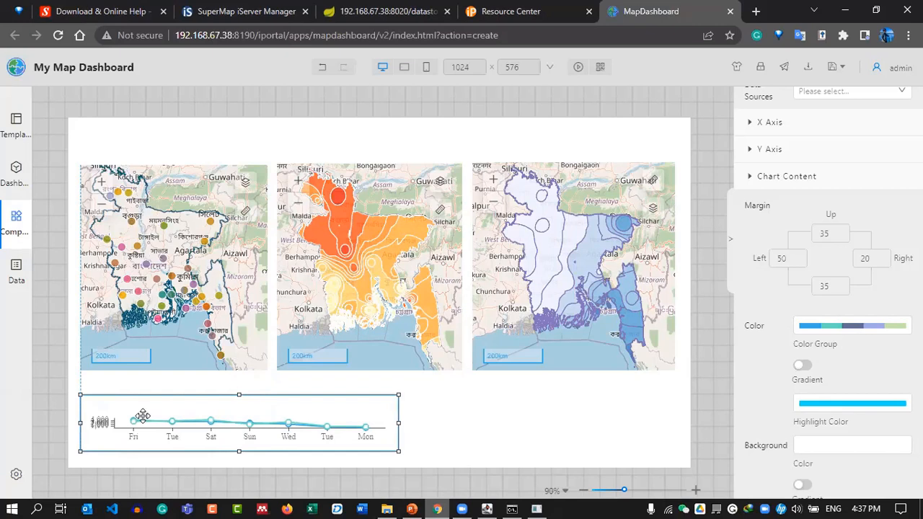
{"action": "left_click_drag", "start_coordinate": [238, 394], "coordinate": [242, 382]}
{"action": "left_click_drag", "start_coordinate": [397, 418], "coordinate": [378, 418]}
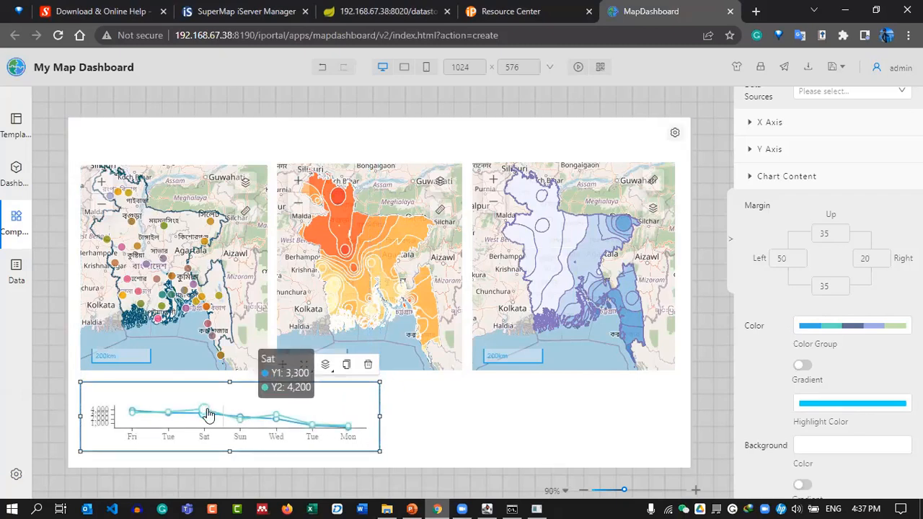
{"action": "left_click_drag", "start_coordinate": [230, 456], "coordinate": [228, 465]}
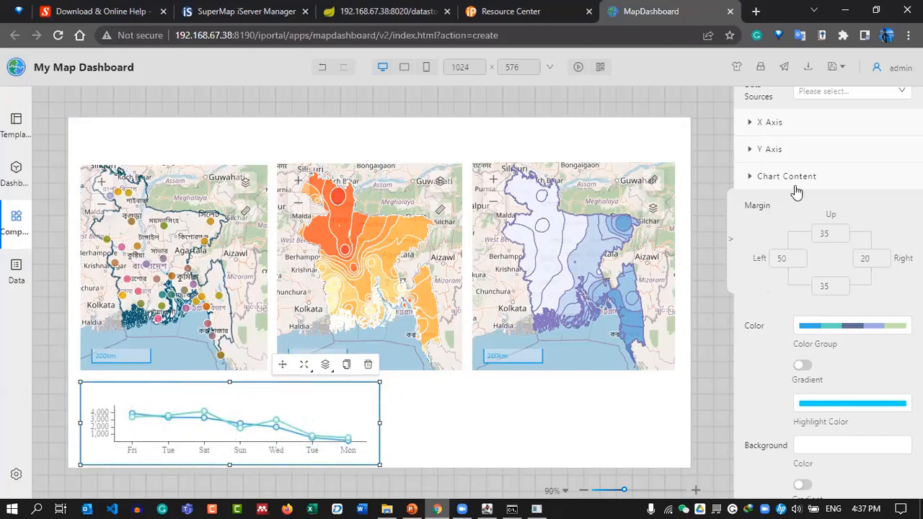
{"action": "scroll", "coordinate": [795, 192], "scroll_direction": "up", "scroll_amount": 2}
Add the WEATHER_DATA dataset from My Data as the line chart's data source.
{"action": "left_click", "coordinate": [854, 165]}
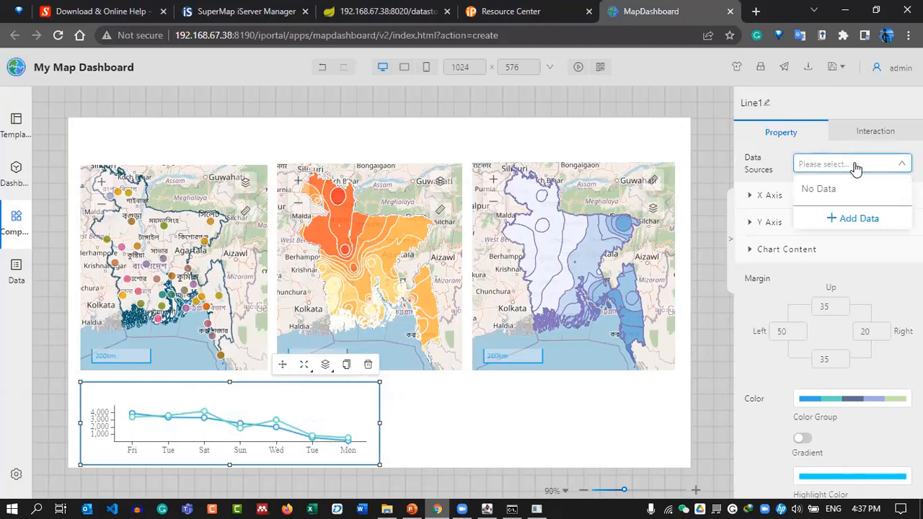
{"action": "left_click", "coordinate": [842, 220]}
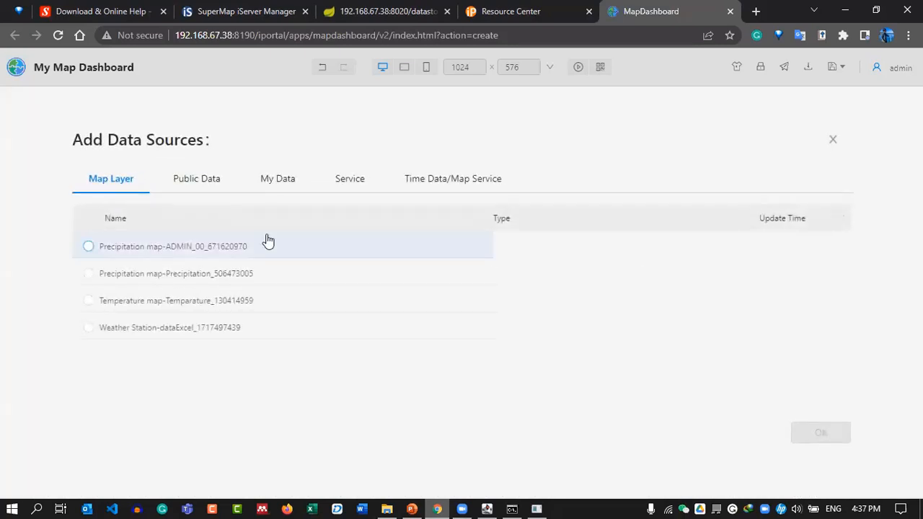
{"action": "left_click", "coordinate": [295, 188]}
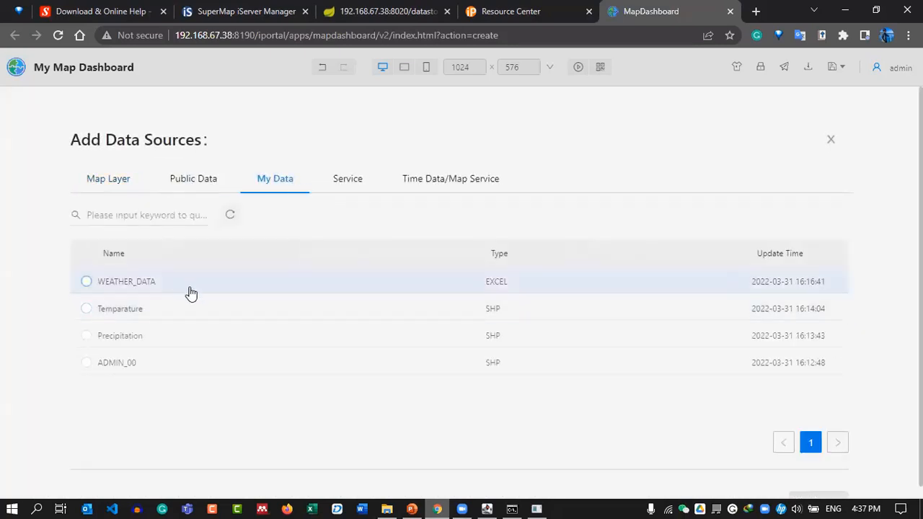
{"action": "left_click", "coordinate": [127, 287]}
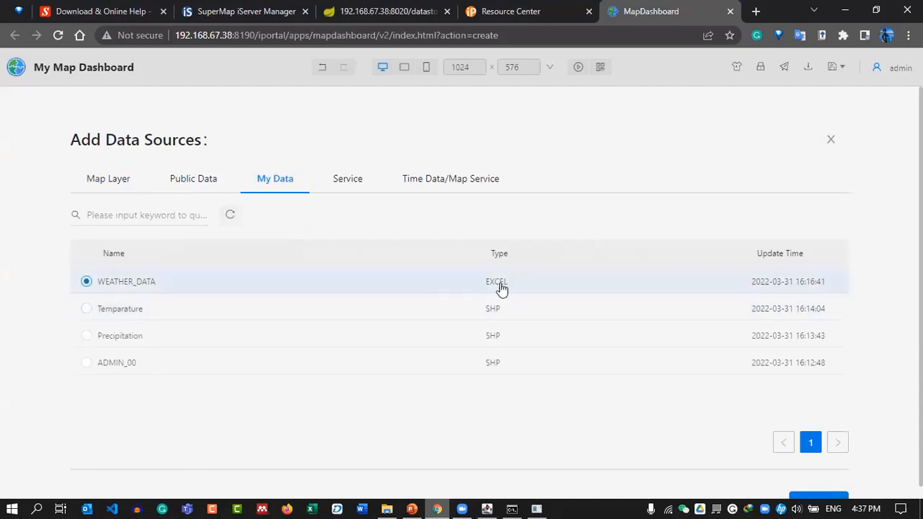
{"action": "scroll", "coordinate": [692, 313], "scroll_direction": "down", "scroll_amount": 1}
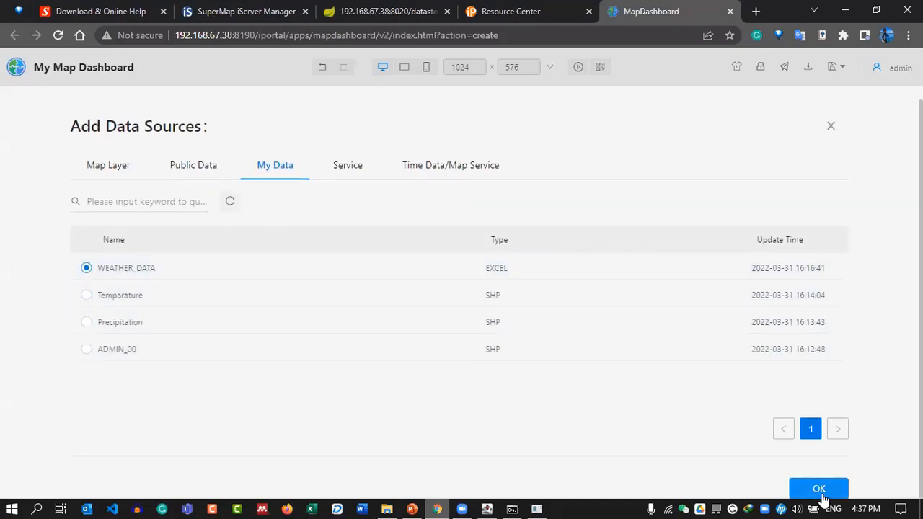
{"action": "left_click", "coordinate": [819, 493]}
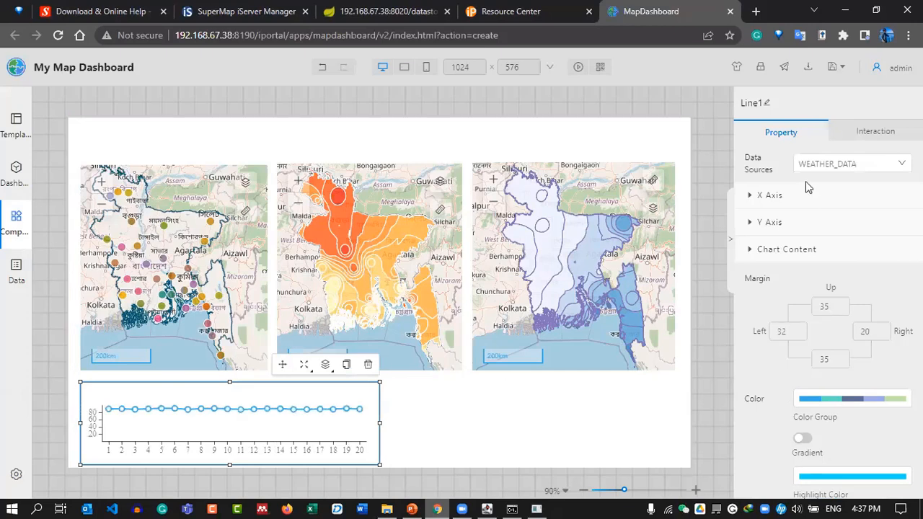
Set the line chart's X axis data field to temp_user.
{"action": "left_click", "coordinate": [764, 197]}
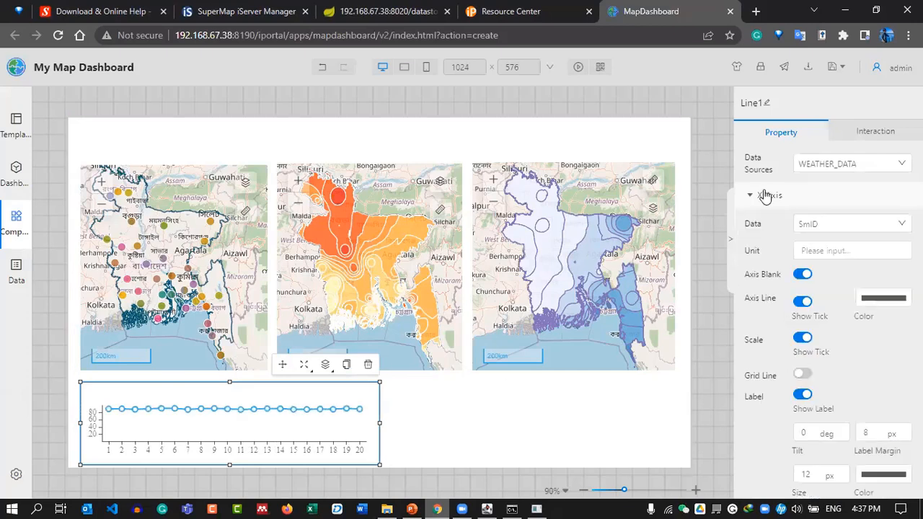
{"action": "left_click", "coordinate": [852, 224]}
{"action": "scroll", "coordinate": [840, 313], "scroll_direction": "down", "scroll_amount": 2}
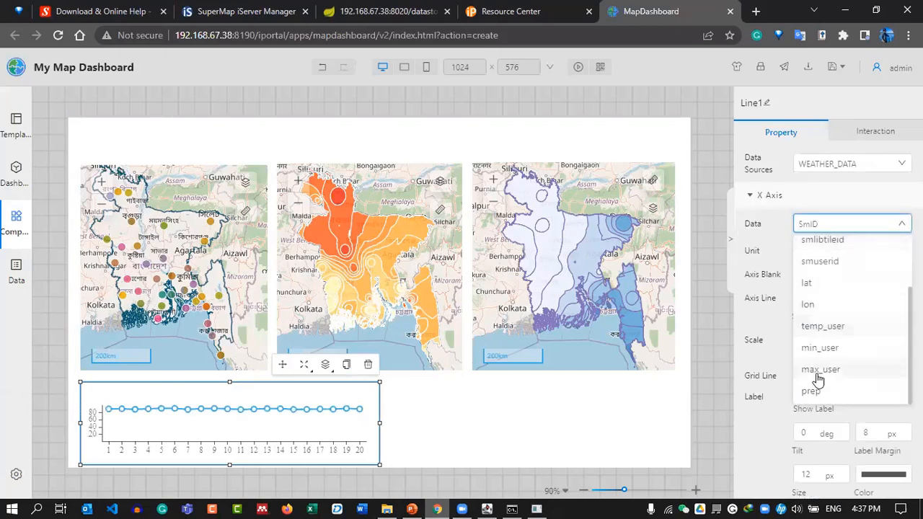
{"action": "left_click", "coordinate": [849, 336]}
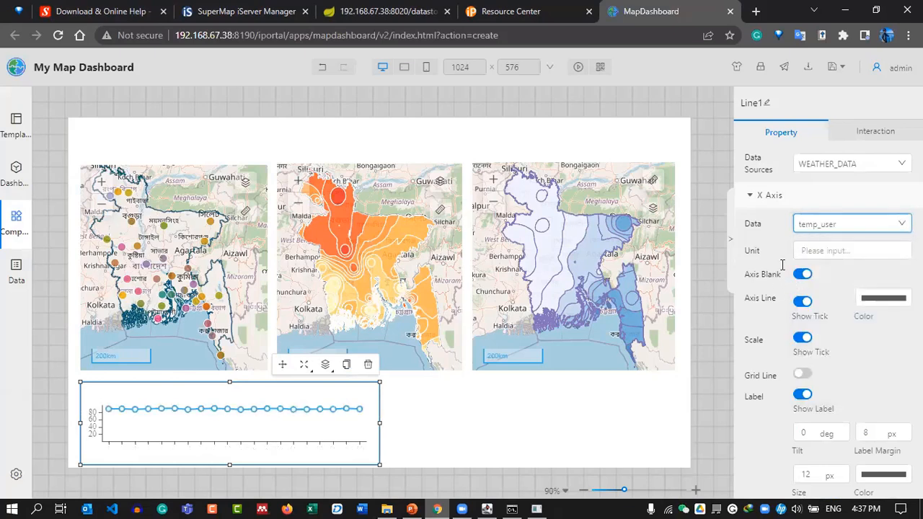
Replace smx with prep as the Y axis data field.
{"action": "scroll", "coordinate": [750, 349], "scroll_direction": "down", "scroll_amount": 3}
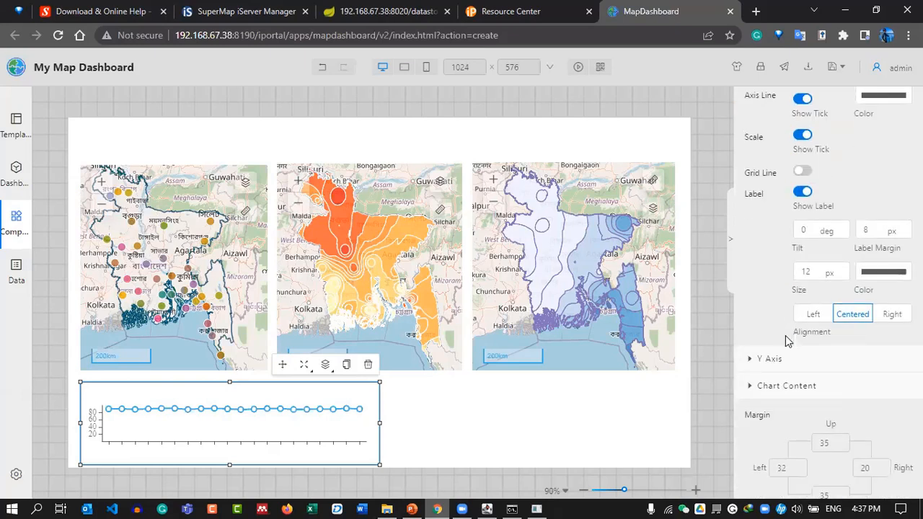
{"action": "left_click", "coordinate": [757, 358]}
{"action": "scroll", "coordinate": [775, 343], "scroll_direction": "down", "scroll_amount": 1}
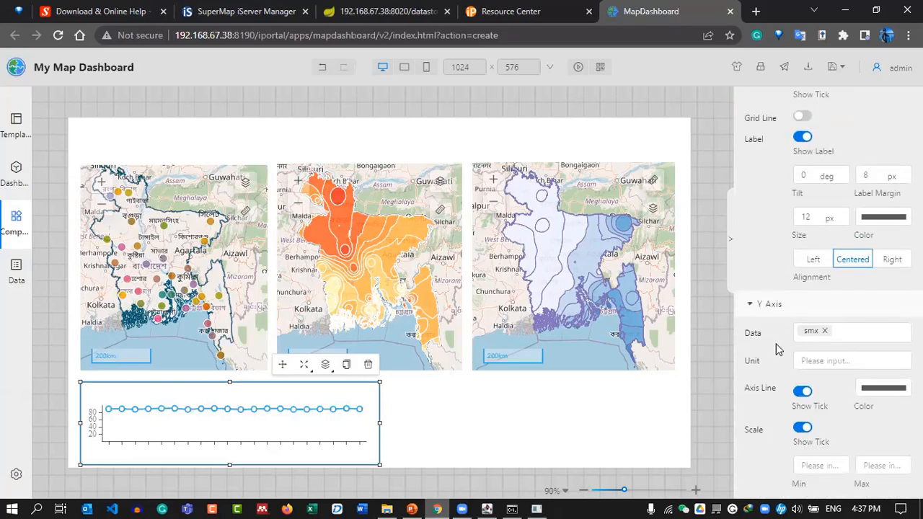
{"action": "left_click", "coordinate": [825, 318]}
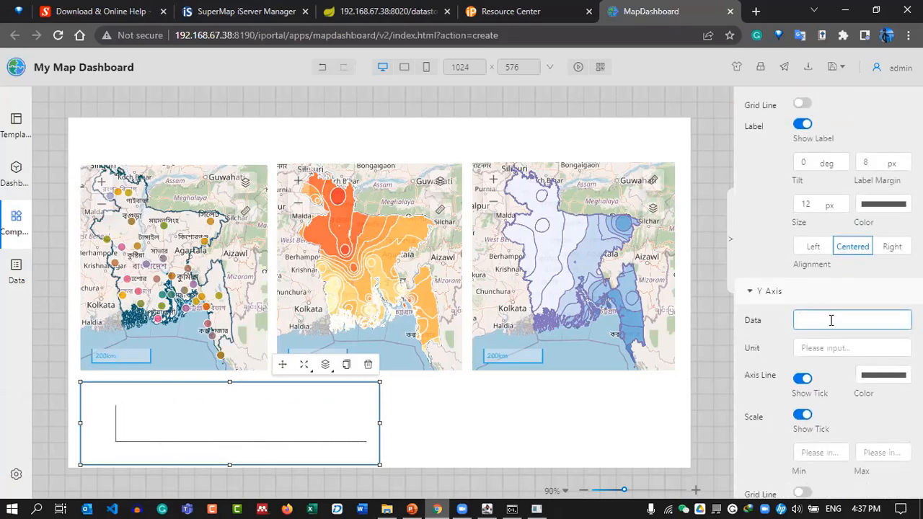
{"action": "left_click", "coordinate": [830, 320]}
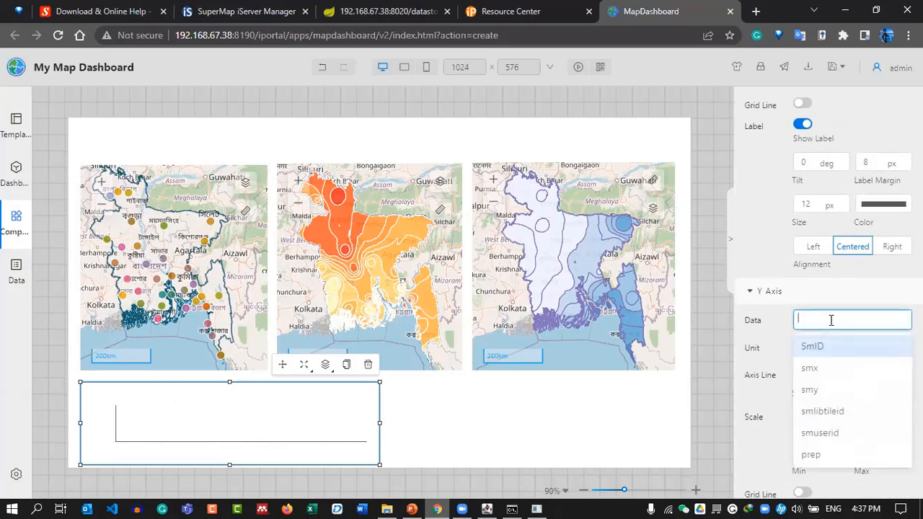
{"action": "left_click", "coordinate": [821, 455]}
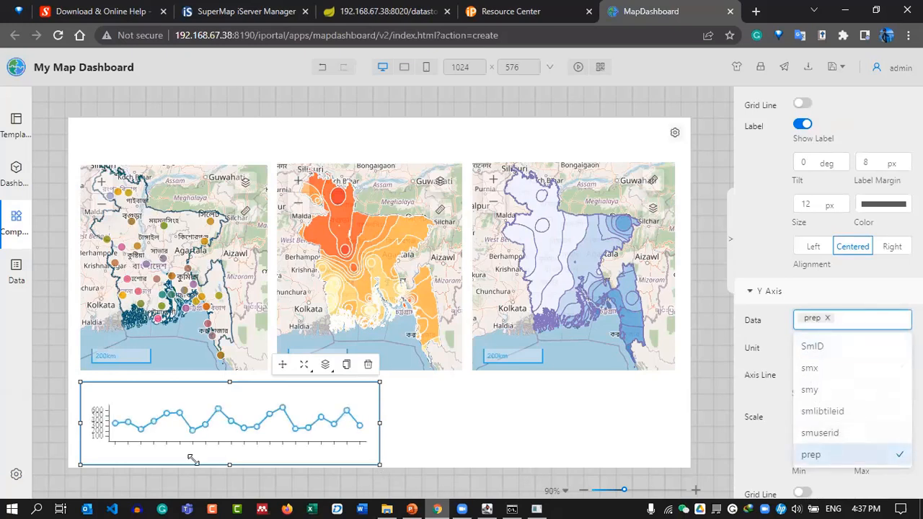
{"action": "left_click", "coordinate": [761, 352]}
{"action": "left_click", "coordinate": [803, 349]}
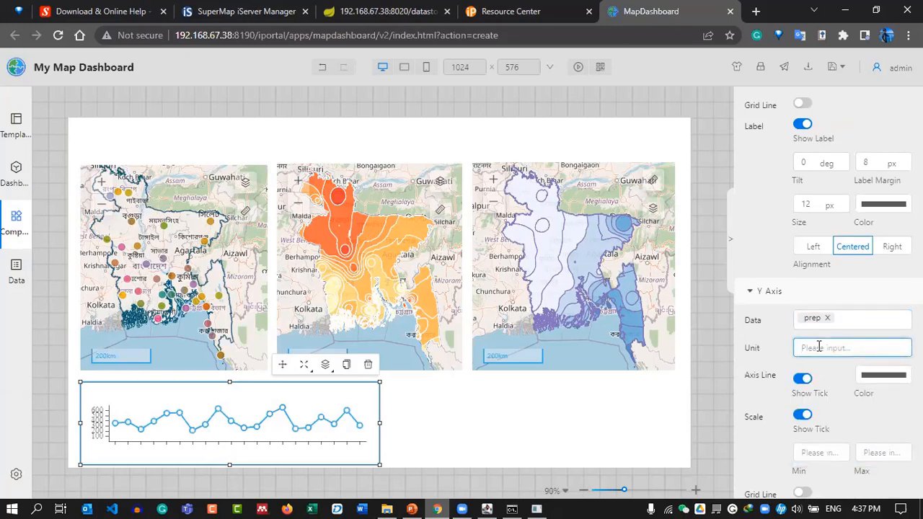
Stretch the chart upward and make its X-axis line black.
{"action": "left_click_drag", "start_coordinate": [229, 382], "coordinate": [242, 353]}
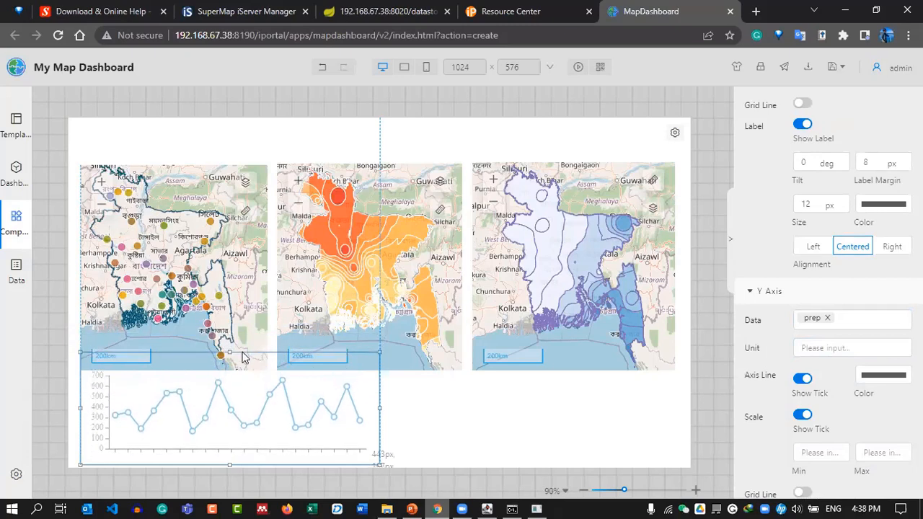
{"action": "scroll", "coordinate": [777, 380], "scroll_direction": "down", "scroll_amount": 2}
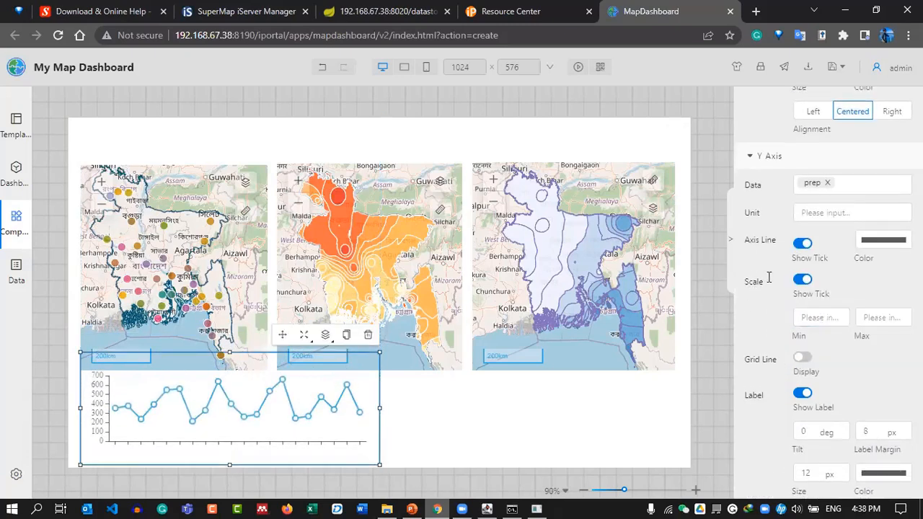
{"action": "scroll", "coordinate": [849, 283], "scroll_direction": "up", "scroll_amount": 7}
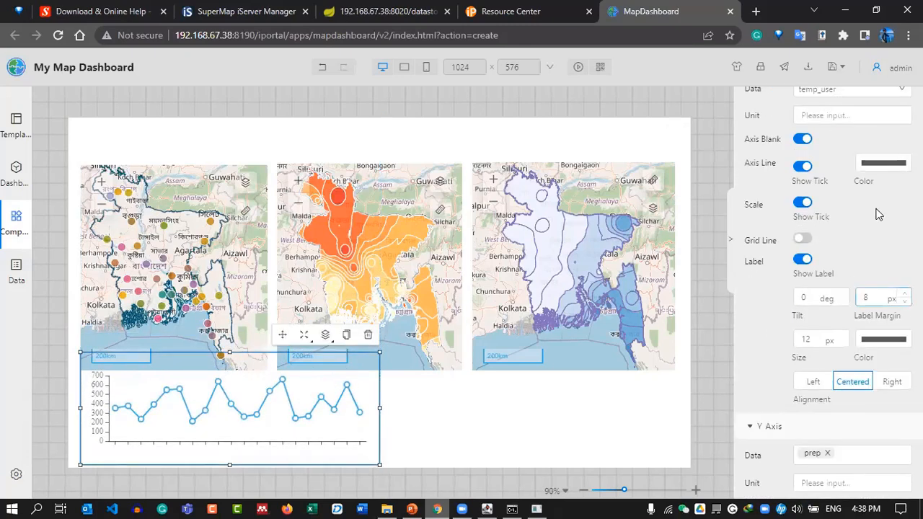
{"action": "left_click", "coordinate": [873, 304]}
{"action": "left_click_drag", "start_coordinate": [814, 355], "coordinate": [763, 396]}
{"action": "left_click", "coordinate": [754, 399]}
Set axis units to mm on Y and °C on X, then shrink the chart back below the maps.
{"action": "scroll", "coordinate": [793, 402], "scroll_direction": "down", "scroll_amount": 3}
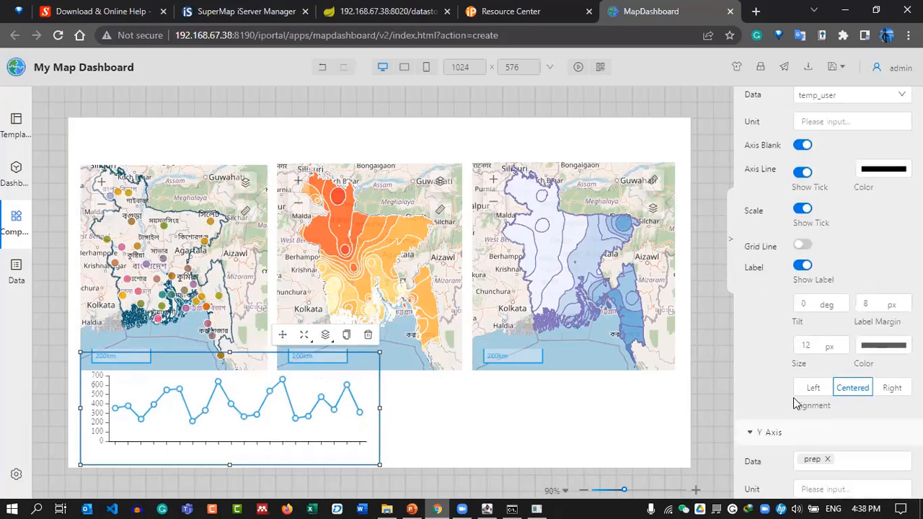
{"action": "left_click", "coordinate": [869, 276]}
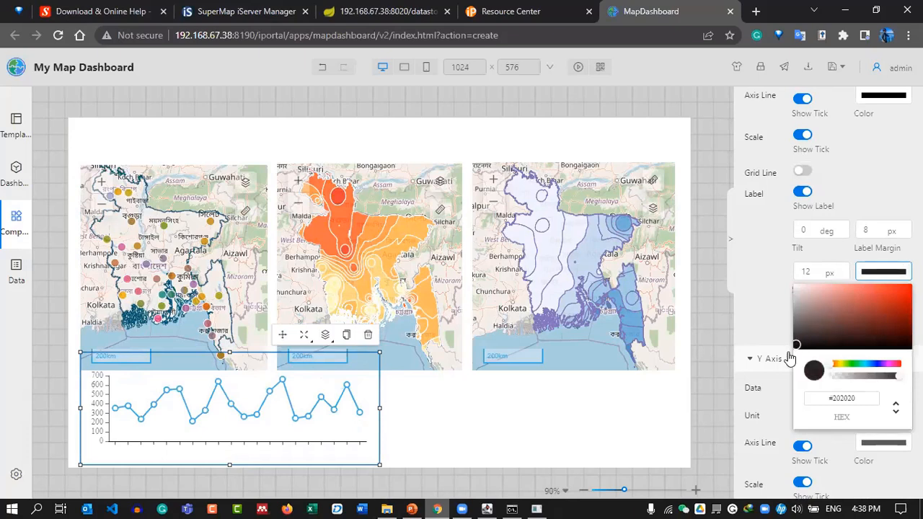
{"action": "left_click", "coordinate": [765, 371]}
{"action": "scroll", "coordinate": [755, 304], "scroll_direction": "down", "scroll_amount": 3}
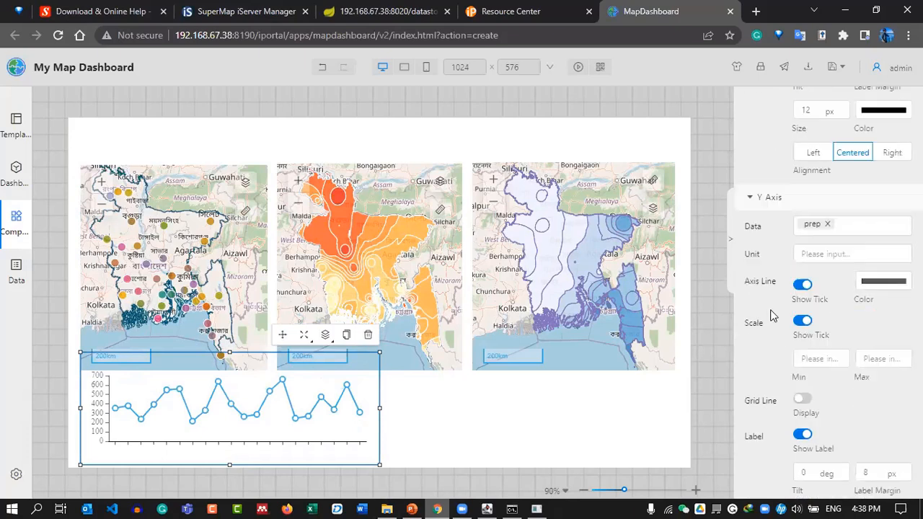
{"action": "left_click", "coordinate": [835, 214]}
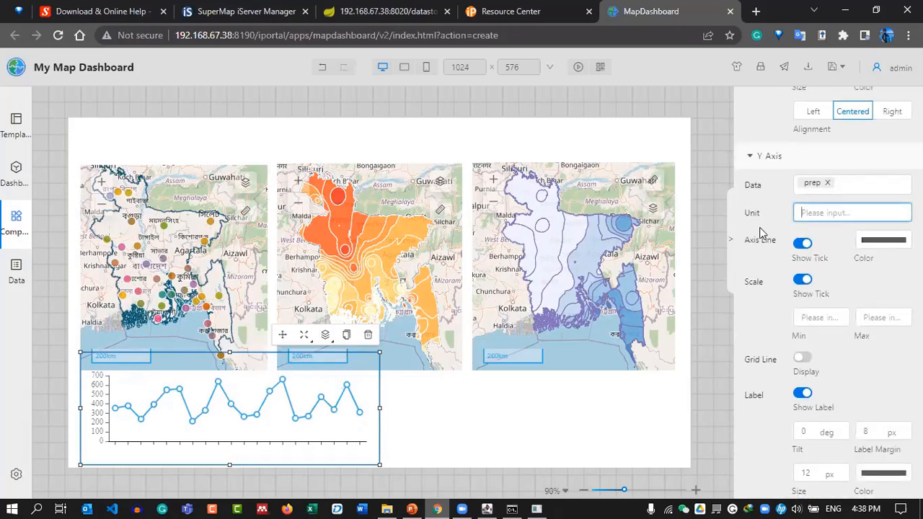
{"action": "type", "text": "mm"}
{"action": "scroll", "coordinate": [784, 221], "scroll_direction": "up", "scroll_amount": 8}
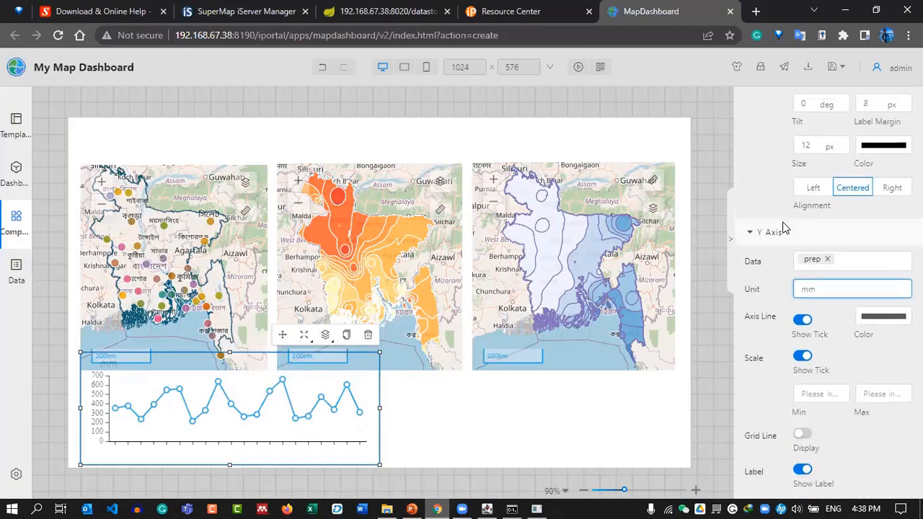
{"action": "left_click", "coordinate": [821, 257]}
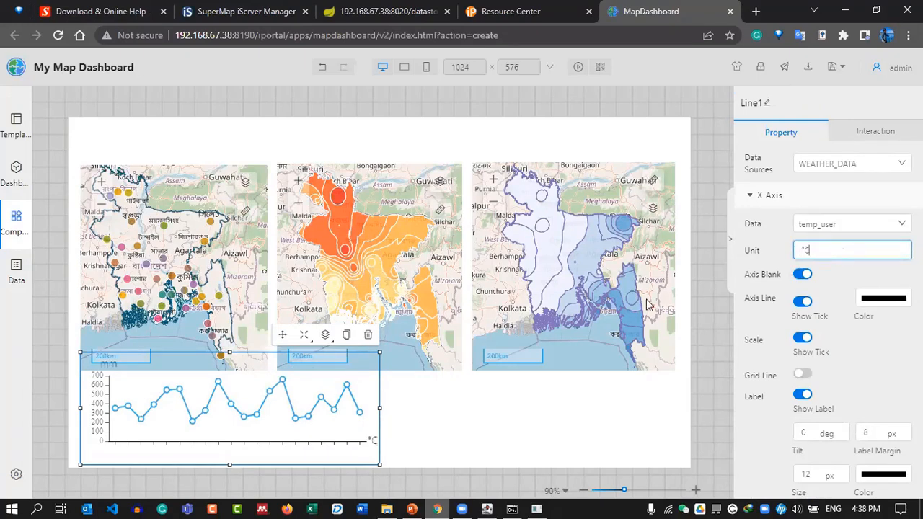
{"action": "left_click_drag", "start_coordinate": [229, 365], "coordinate": [229, 391]}
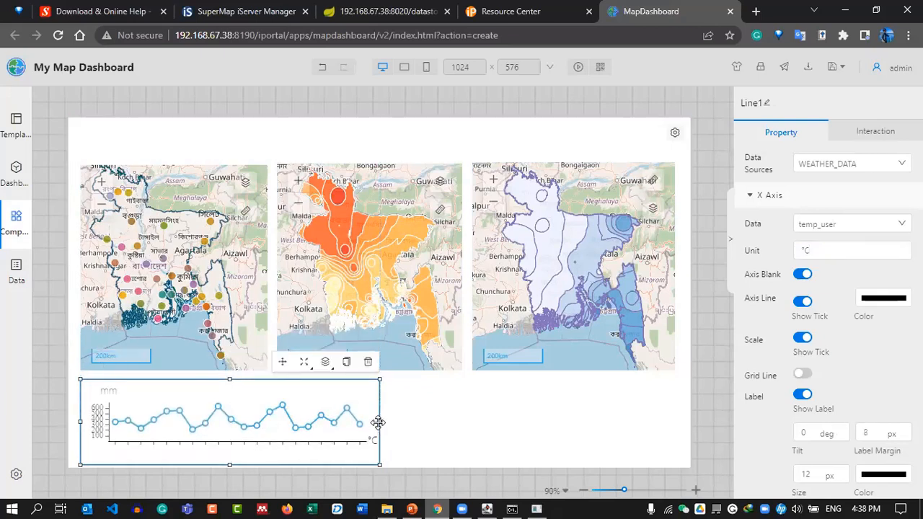
{"action": "mouse_move", "coordinate": [378, 422]}
{"action": "left_mouse_down"}
{"action": "mouse_move", "coordinate": [364, 421]}
{"action": "mouse_move", "coordinate": [387, 419]}
{"action": "mouse_move", "coordinate": [379, 428]}
{"action": "left_mouse_up"}
Set the Y-axis label margin to 21 px and centre the Y-axis labels.
{"action": "scroll", "coordinate": [815, 303], "scroll_direction": "down", "scroll_amount": 2}
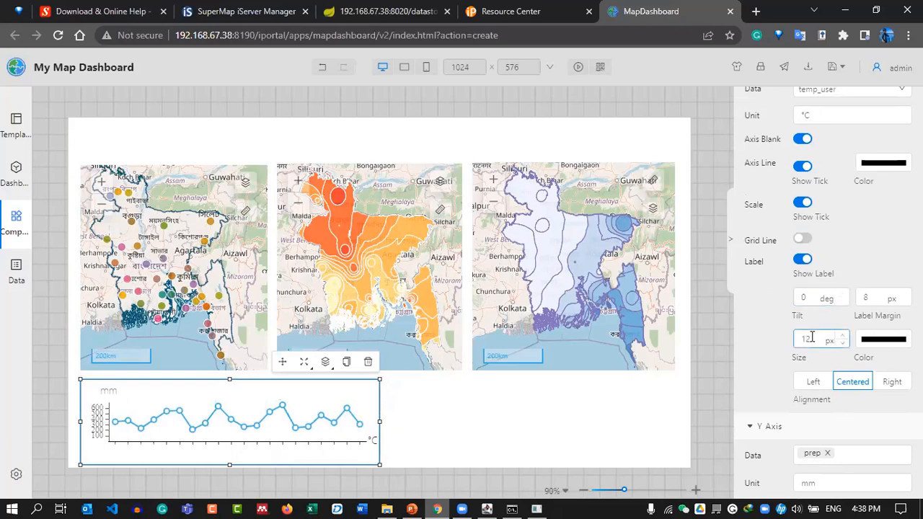
{"action": "scroll", "coordinate": [812, 317], "scroll_direction": "up", "scroll_amount": 2}
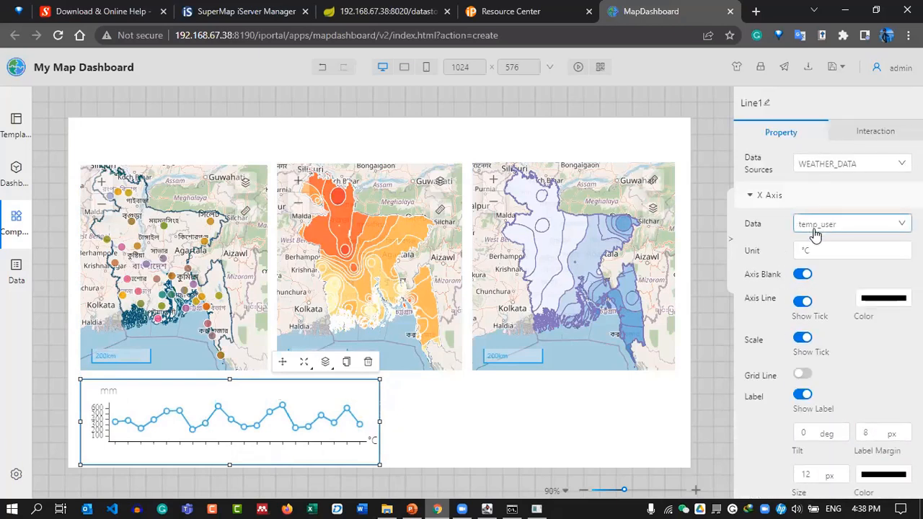
{"action": "scroll", "coordinate": [816, 288], "scroll_direction": "down", "scroll_amount": 3}
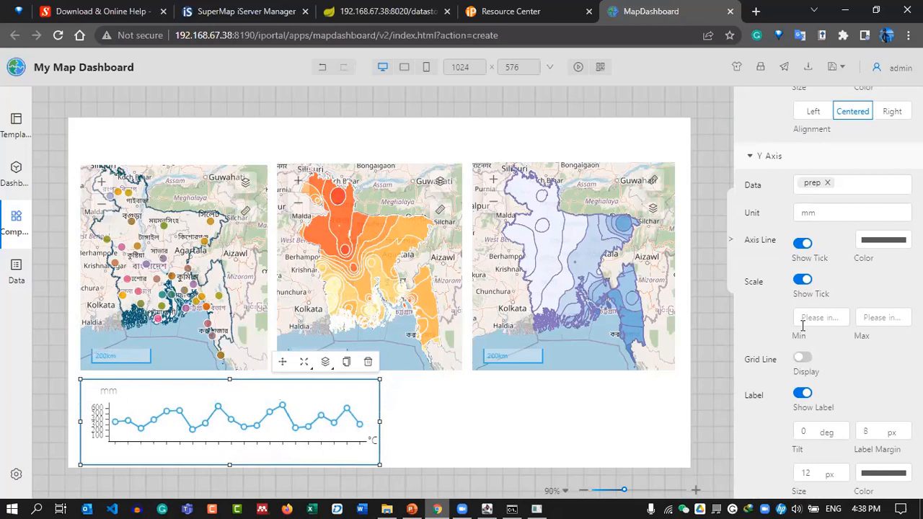
{"action": "scroll", "coordinate": [811, 338], "scroll_direction": "down", "scroll_amount": 1}
{"action": "double_click", "coordinate": [869, 363]}
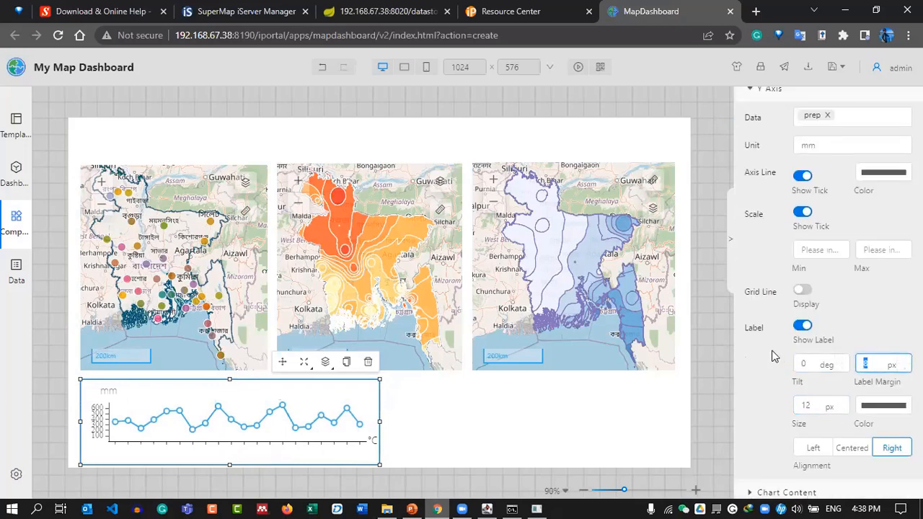
{"action": "type", "text": "0"}
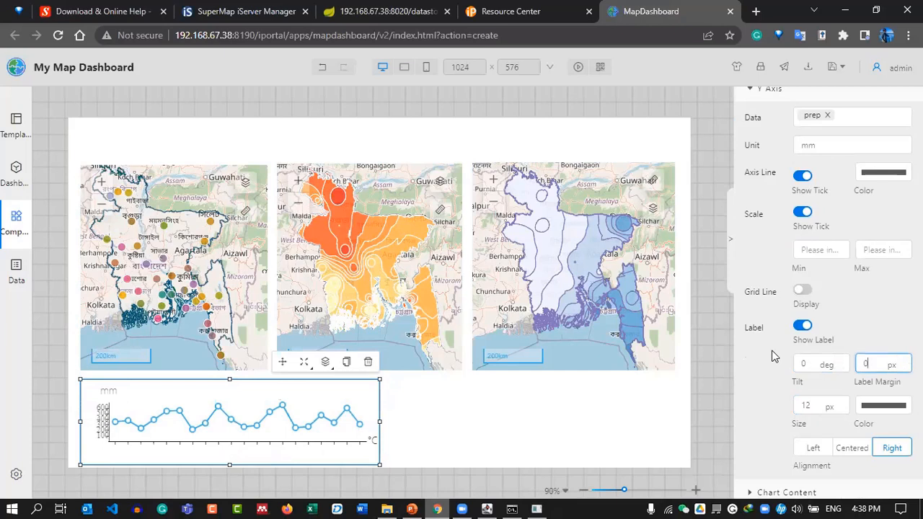
{"action": "type", "text": "5"}
{"action": "left_click", "coordinate": [819, 408]}
{"action": "left_click", "coordinate": [845, 448]}
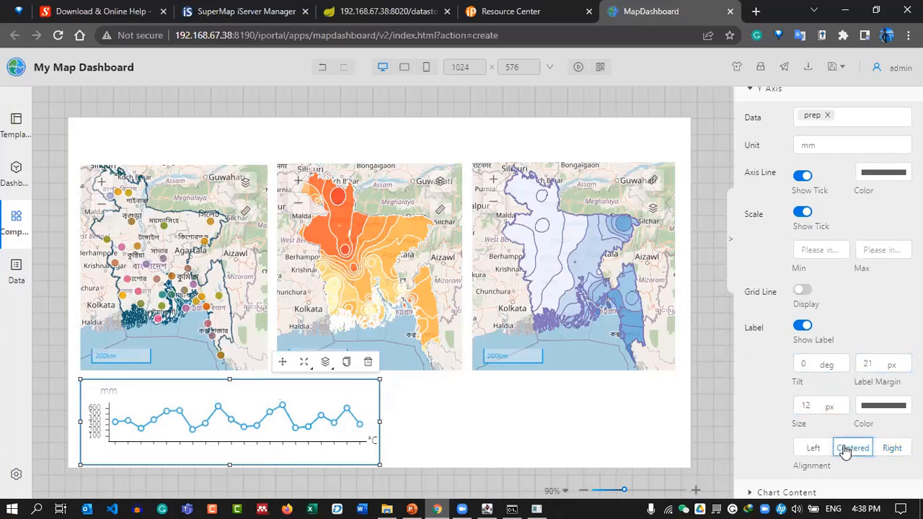
Apply the blue-purple colour scheme to the line chart.
{"action": "scroll", "coordinate": [800, 436], "scroll_direction": "down", "scroll_amount": 2}
{"action": "scroll", "coordinate": [760, 372], "scroll_direction": "down", "scroll_amount": 2}
{"action": "left_click", "coordinate": [790, 303]}
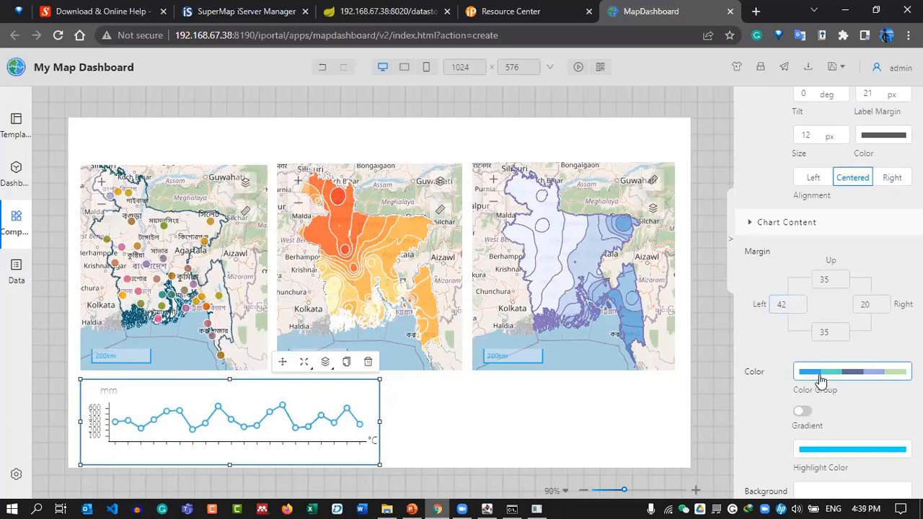
{"action": "left_click", "coordinate": [853, 373]}
{"action": "left_click", "coordinate": [853, 373]}
{"action": "left_click", "coordinate": [852, 373]}
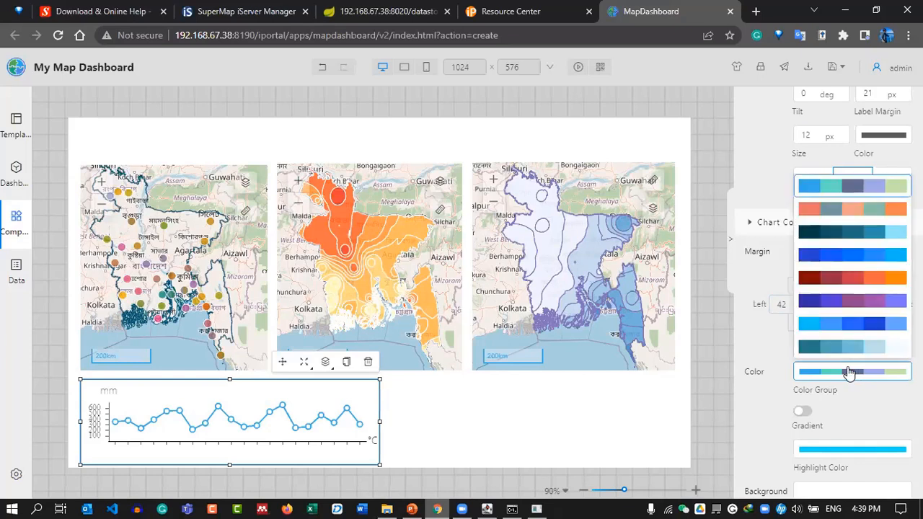
{"action": "left_click", "coordinate": [840, 307]}
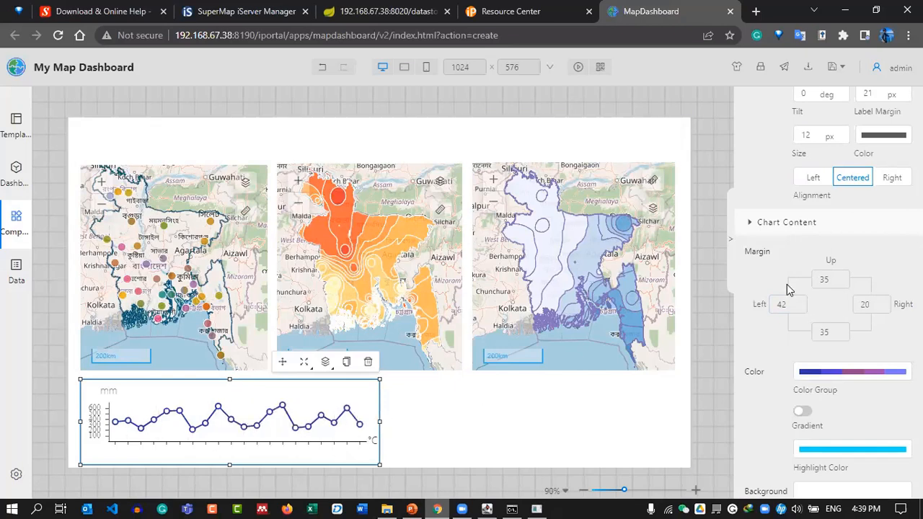
Keep temp_user on the X axis after trying max_user, and turn on X-axis grid lines.
{"action": "scroll", "coordinate": [789, 289], "scroll_direction": "down", "scroll_amount": 5}
{"action": "left_click", "coordinate": [842, 385]}
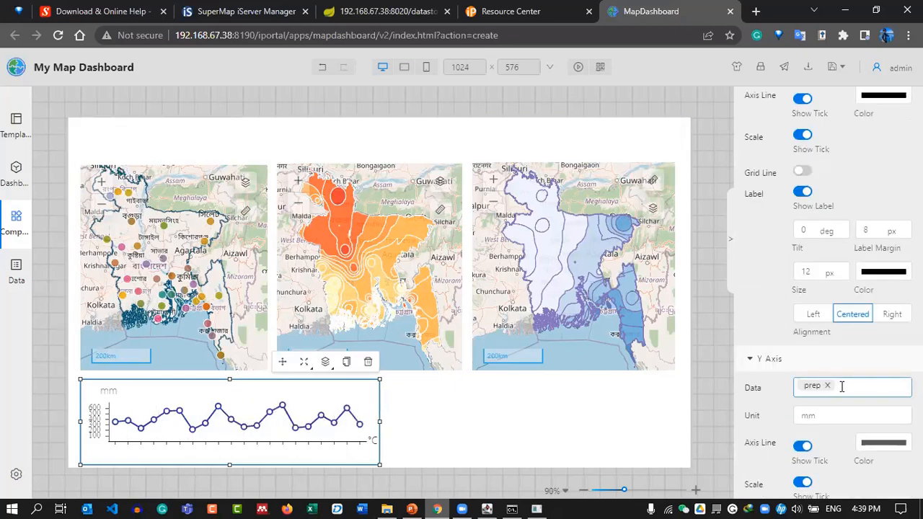
{"action": "scroll", "coordinate": [754, 298], "scroll_direction": "up", "scroll_amount": 5}
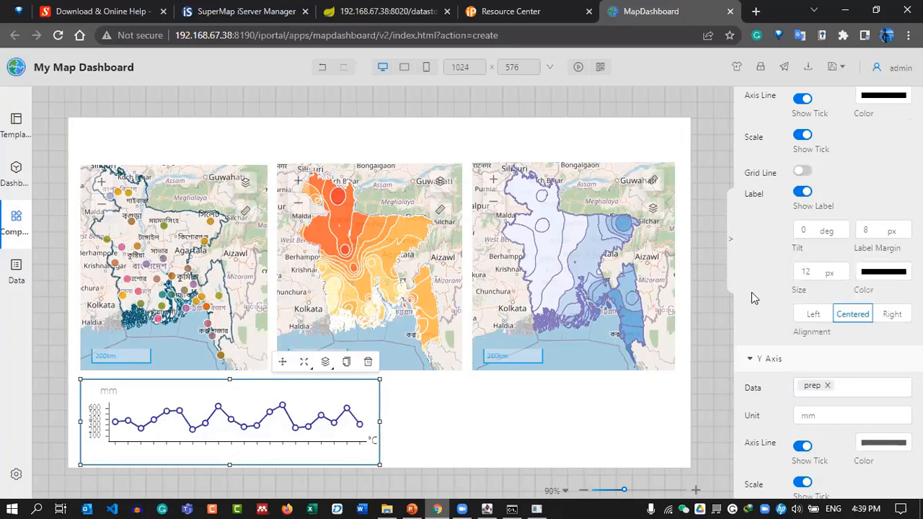
{"action": "left_click", "coordinate": [865, 226]}
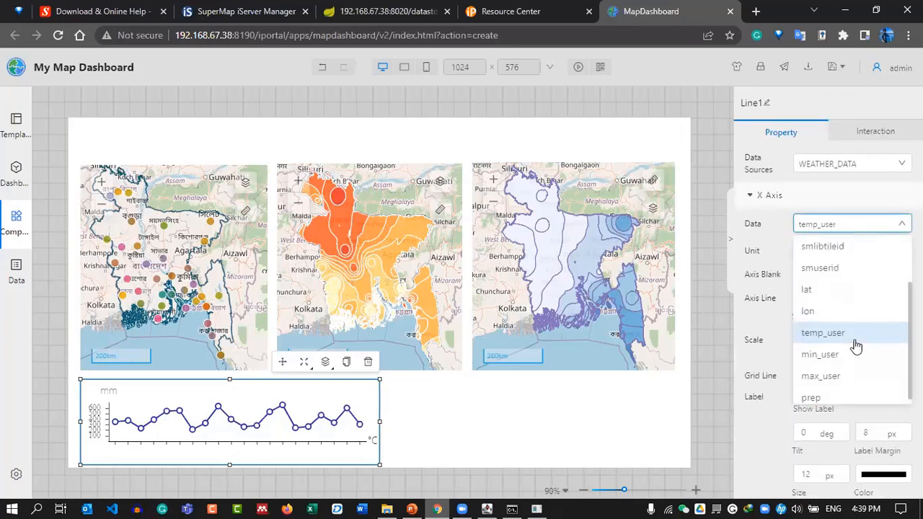
{"action": "left_click", "coordinate": [827, 370]}
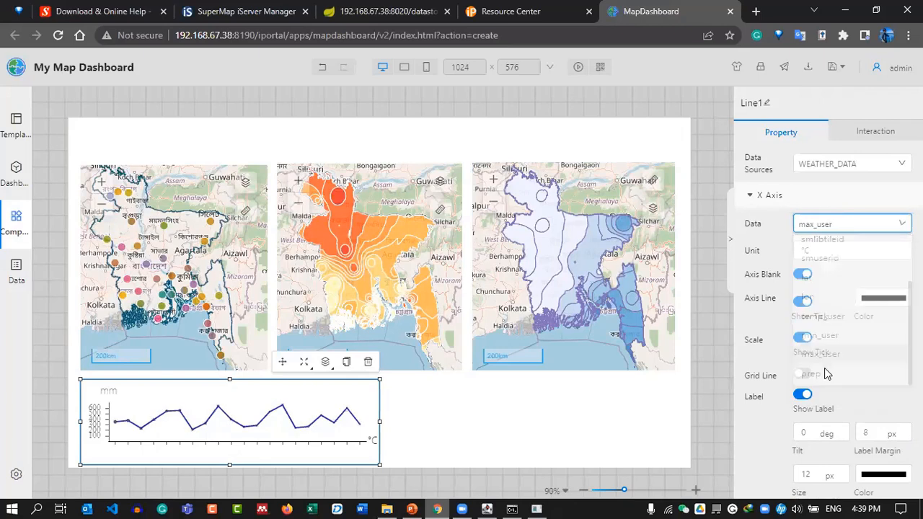
{"action": "left_click", "coordinate": [847, 225]}
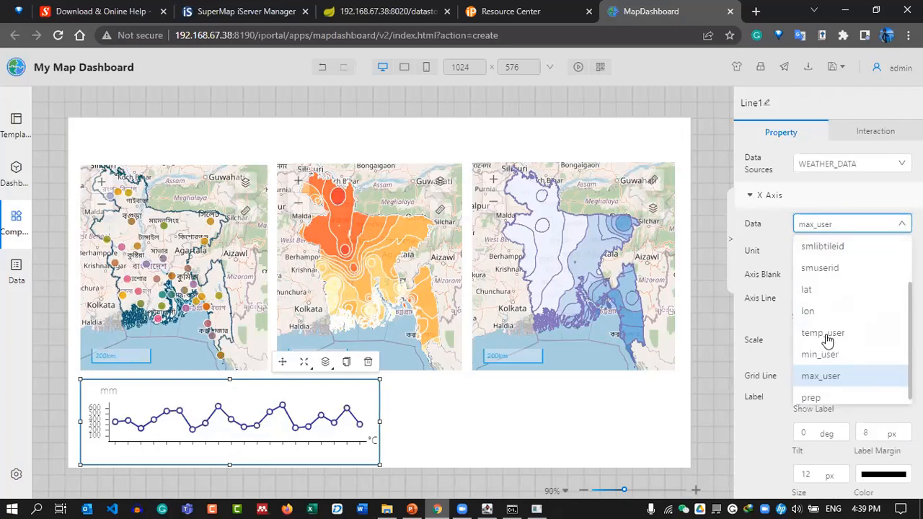
{"action": "left_click", "coordinate": [826, 335]}
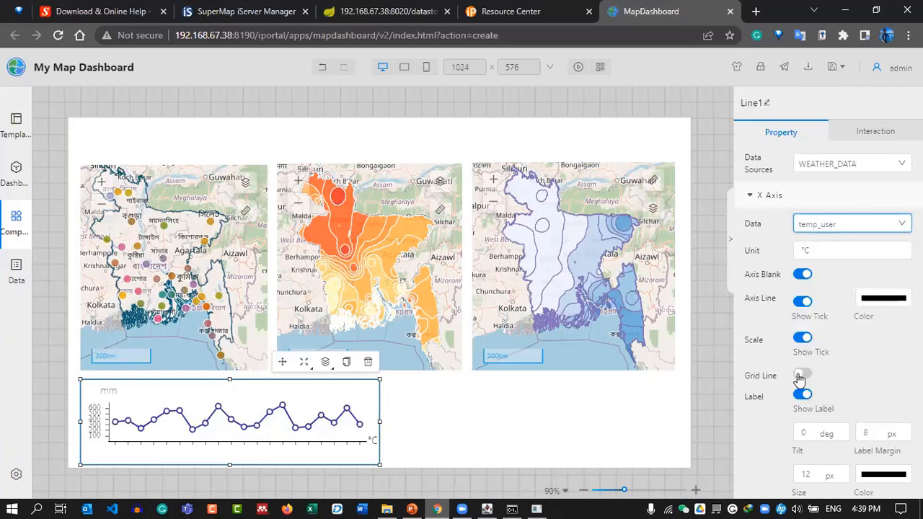
{"action": "left_click", "coordinate": [801, 376]}
{"action": "scroll", "coordinate": [877, 366], "scroll_direction": "down", "scroll_amount": 2}
{"action": "left_click", "coordinate": [815, 303]}
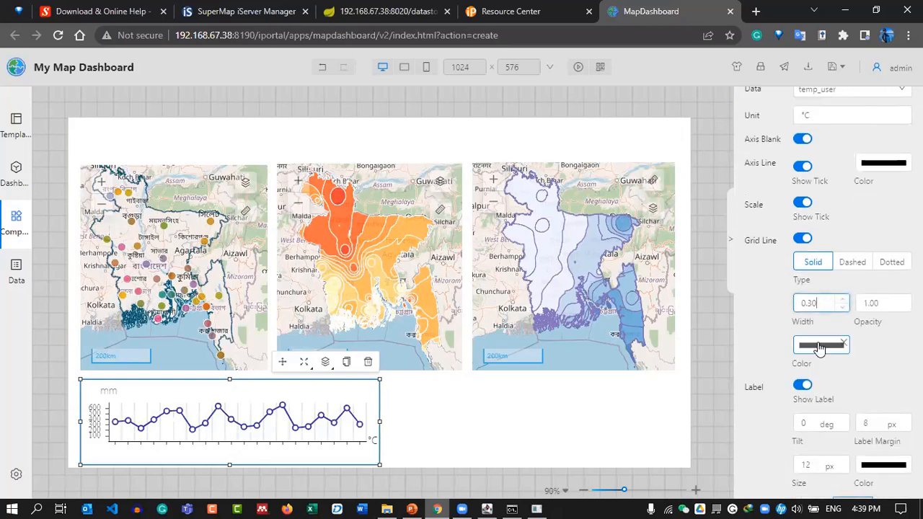
{"action": "left_click", "coordinate": [883, 302]}
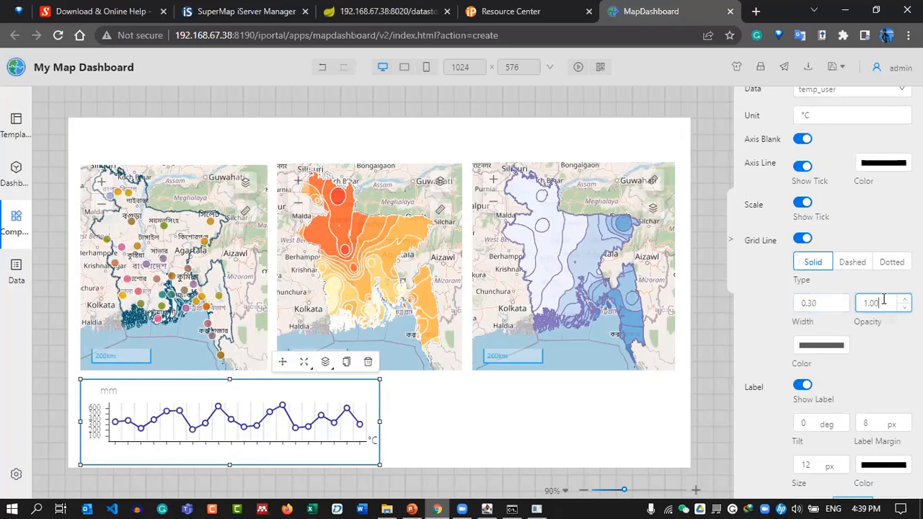
{"action": "left_click_drag", "start_coordinate": [886, 302], "coordinate": [839, 305]}
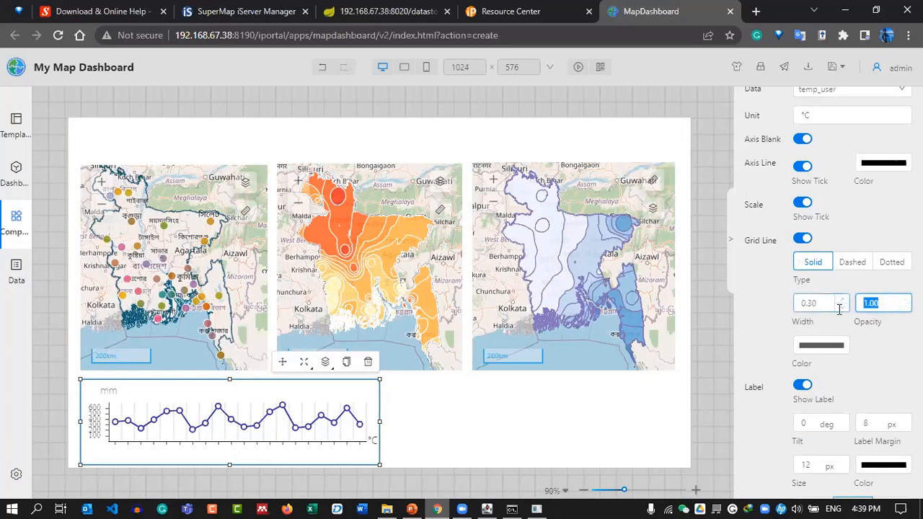
{"action": "left_click", "coordinate": [852, 262]}
{"action": "left_click", "coordinate": [813, 261]}
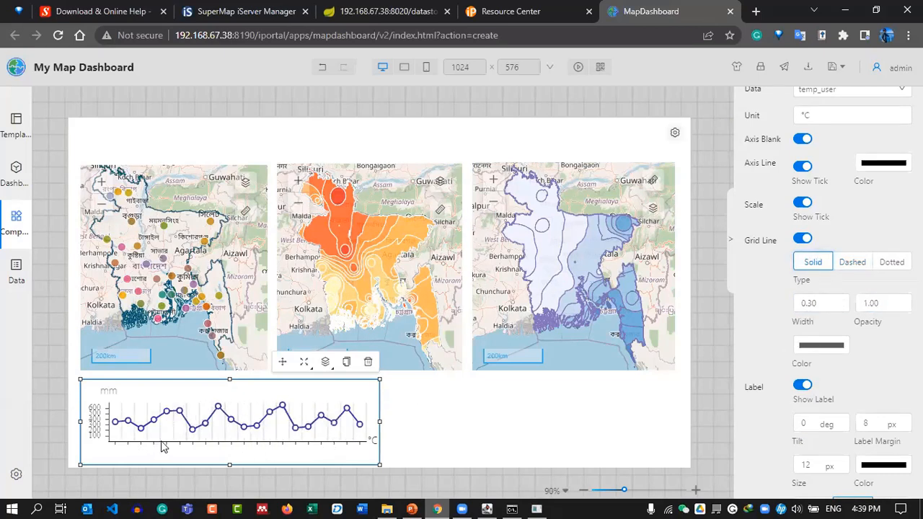
{"action": "scroll", "coordinate": [803, 359], "scroll_direction": "down", "scroll_amount": 2}
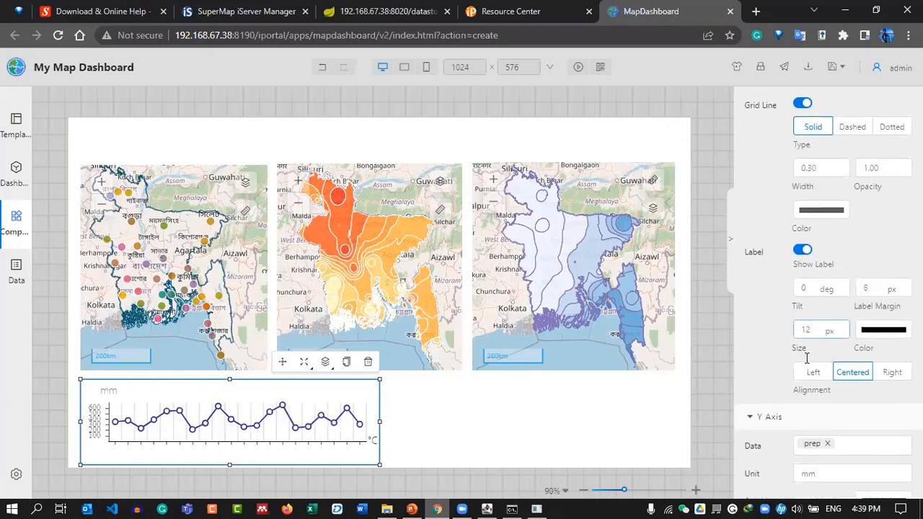
Left-align the X-axis labels after toggling Show Label off and on.
{"action": "left_click", "coordinate": [802, 252]}
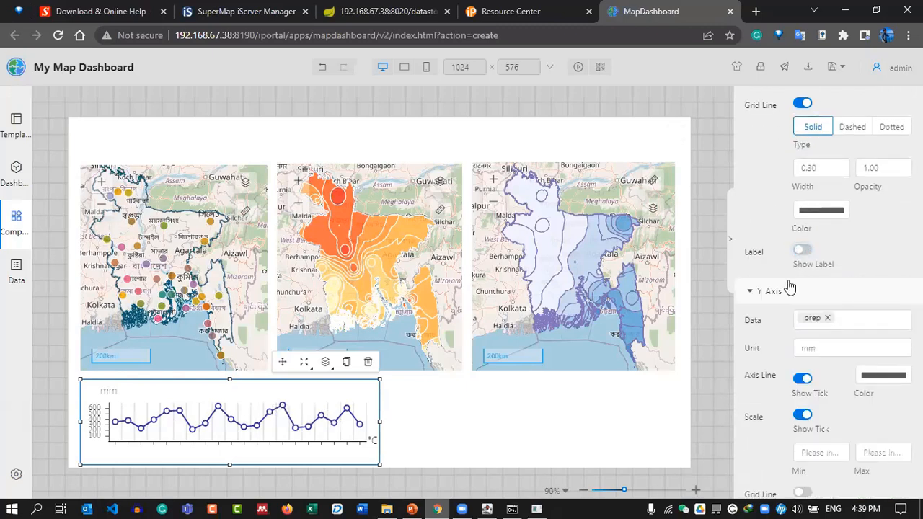
{"action": "left_click", "coordinate": [802, 252]}
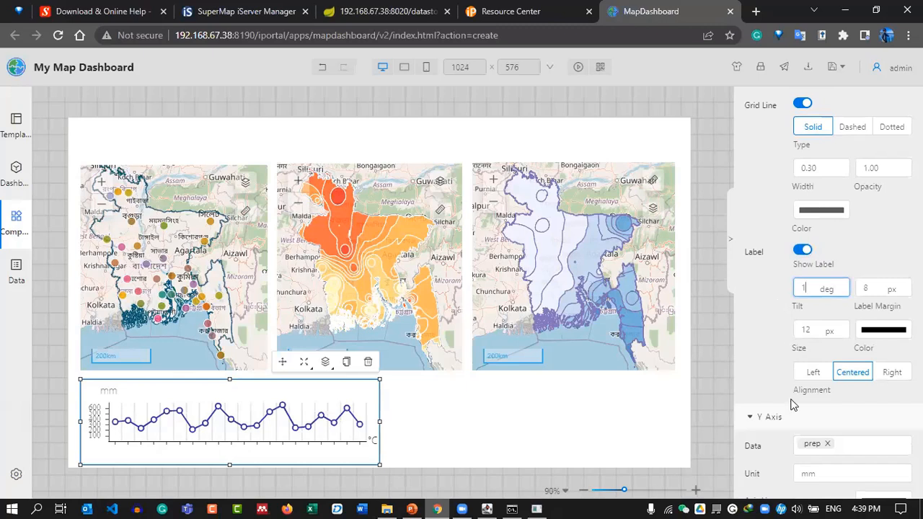
{"action": "scroll", "coordinate": [795, 405], "scroll_direction": "down", "scroll_amount": 3}
{"action": "left_click", "coordinate": [807, 173]}
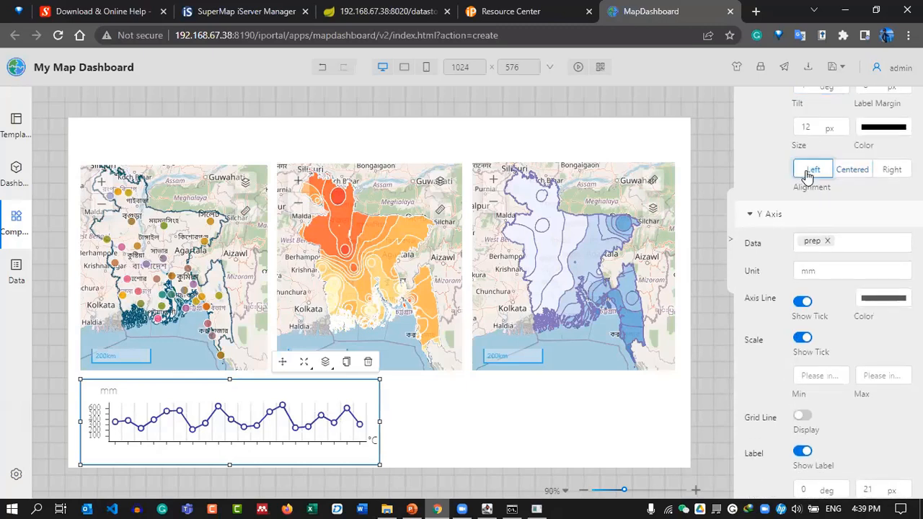
Try the Y-axis line, scale, minimum and grid-line settings, leaving the grid lines off.
{"action": "left_click", "coordinate": [826, 267]}
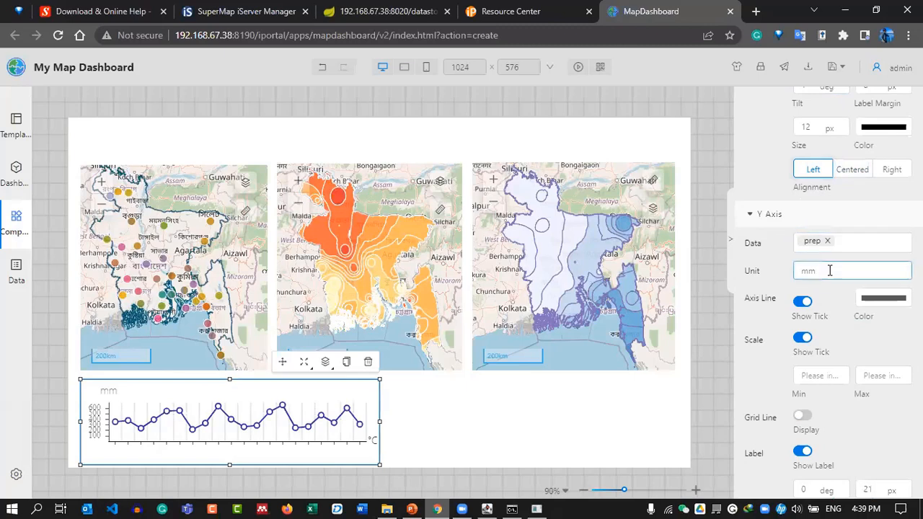
{"action": "left_click", "coordinate": [802, 304]}
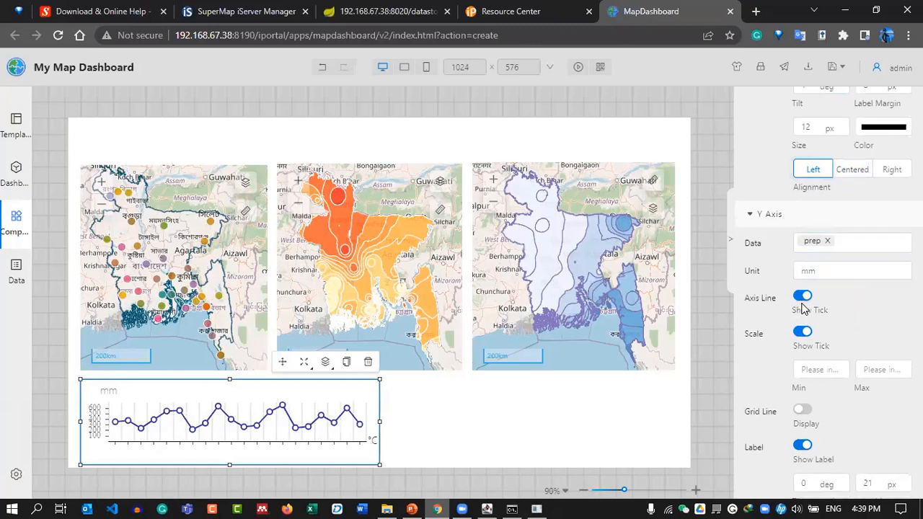
{"action": "left_click", "coordinate": [802, 298]}
{"action": "scroll", "coordinate": [811, 311], "scroll_direction": "down", "scroll_amount": 1}
{"action": "left_click", "coordinate": [802, 272]}
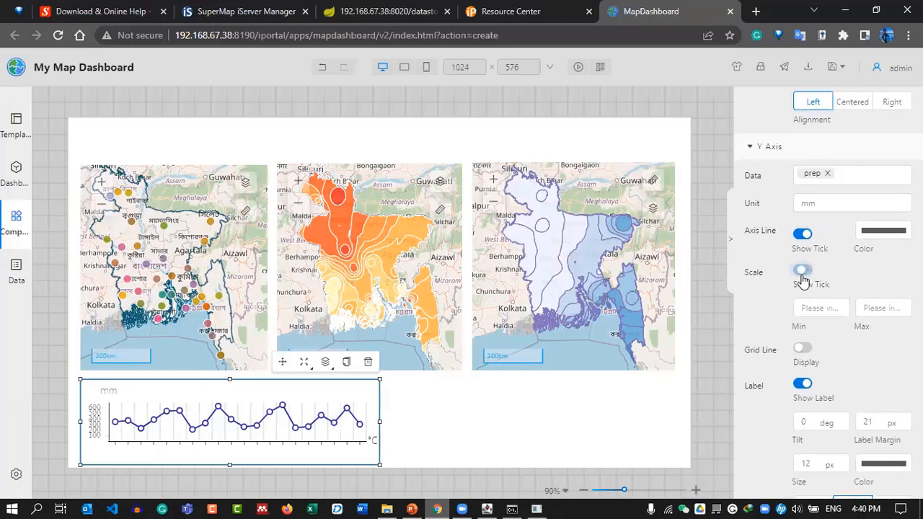
{"action": "left_click", "coordinate": [820, 308]}
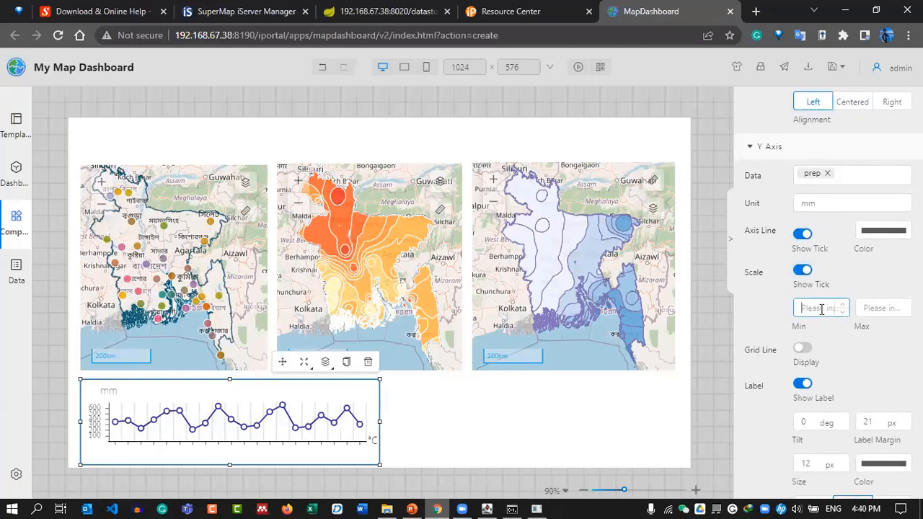
{"action": "scroll", "coordinate": [782, 339], "scroll_direction": "down", "scroll_amount": 1}
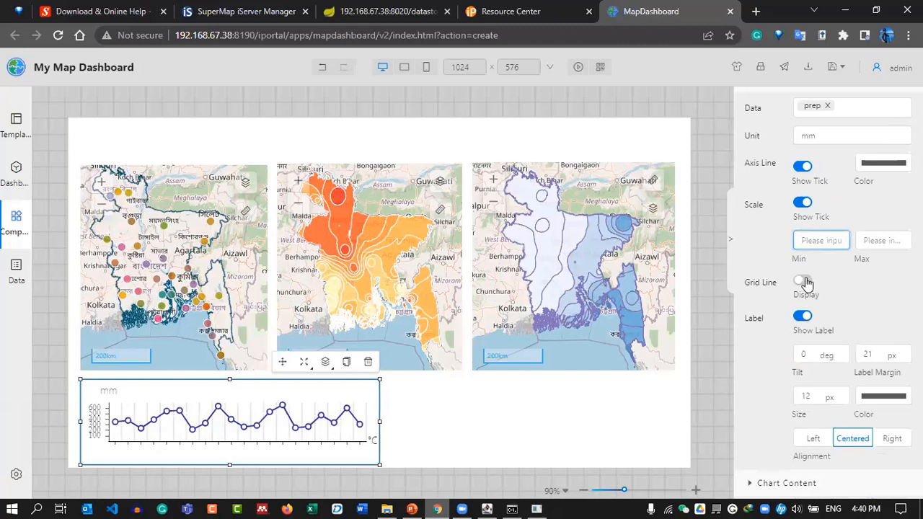
{"action": "left_click", "coordinate": [801, 281]}
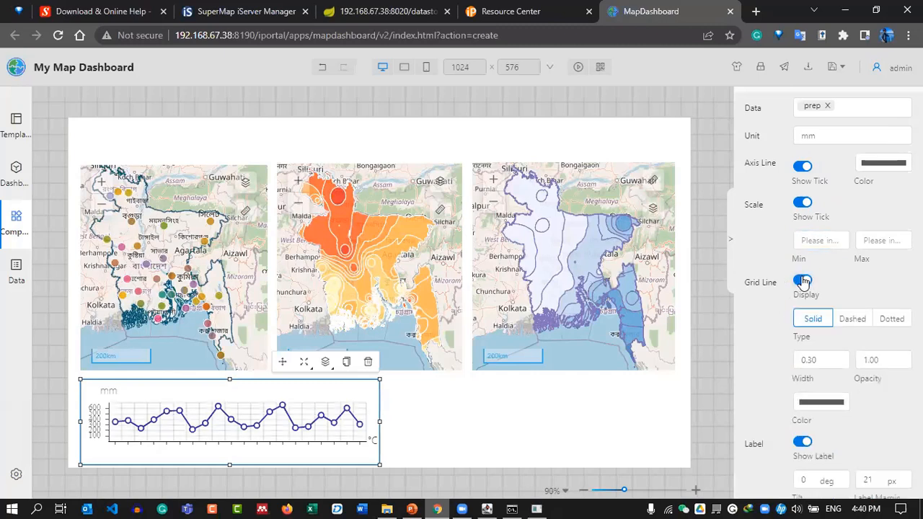
{"action": "left_click", "coordinate": [803, 281]}
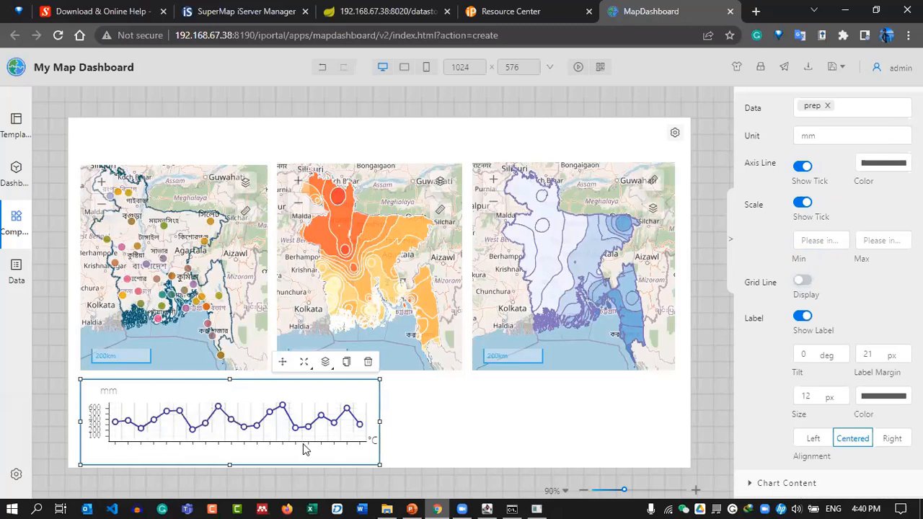
Set the line chart's background colour to white.
{"action": "scroll", "coordinate": [793, 376], "scroll_direction": "down", "scroll_amount": 5}
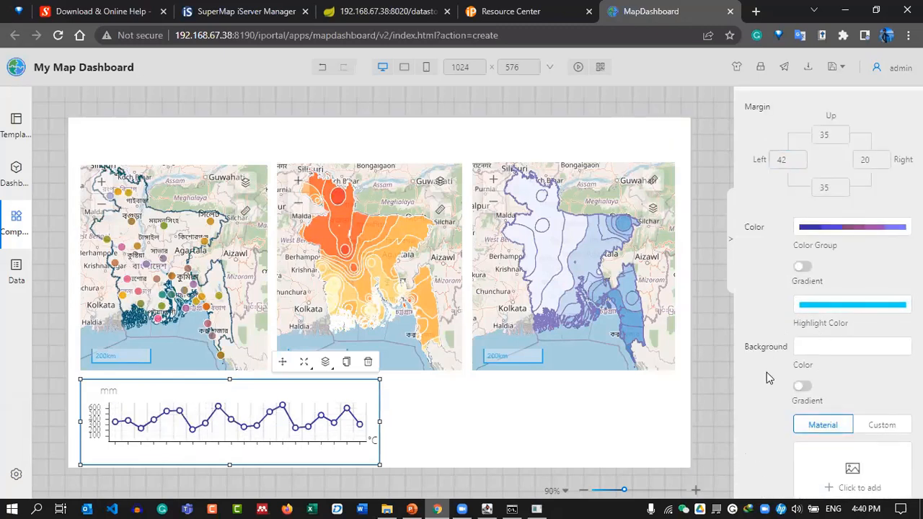
{"action": "scroll", "coordinate": [810, 344], "scroll_direction": "down", "scroll_amount": 2}
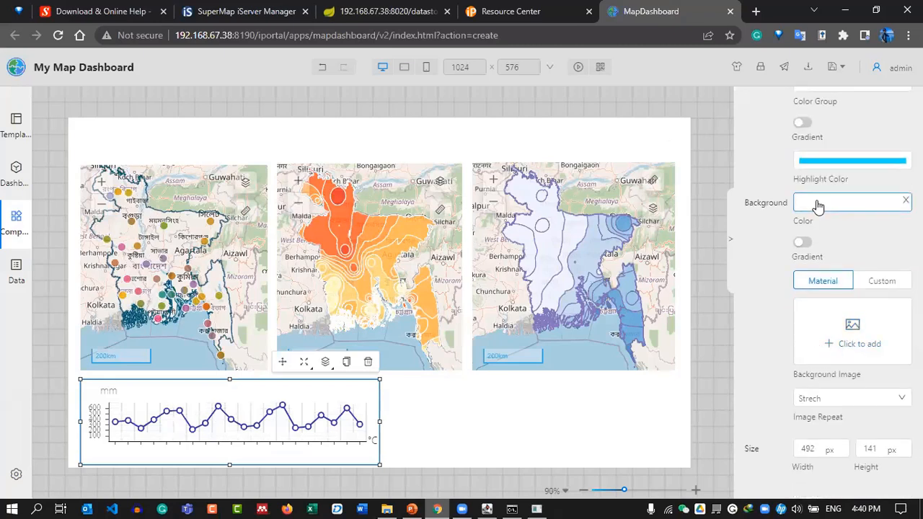
{"action": "left_click", "coordinate": [826, 210]}
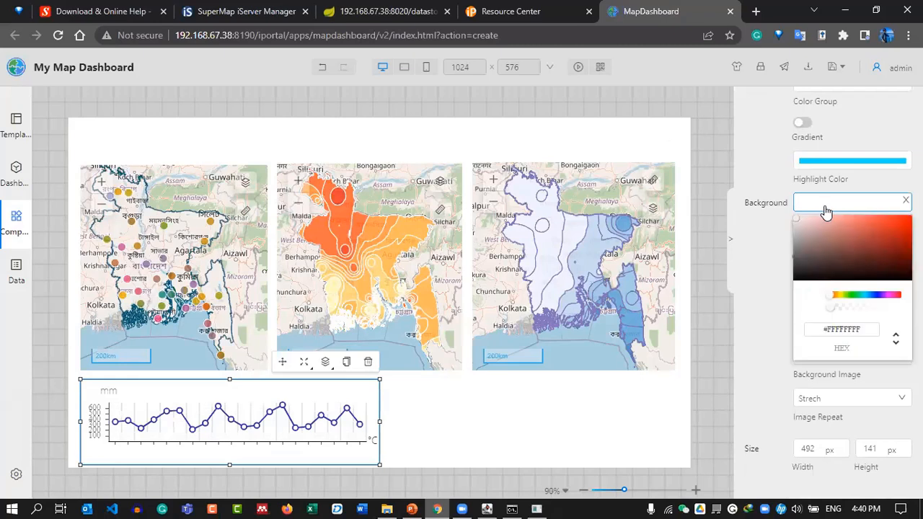
{"action": "left_click", "coordinate": [809, 247]}
{"action": "left_click_drag", "start_coordinate": [808, 247], "coordinate": [762, 202]}
{"action": "left_click", "coordinate": [698, 192]}
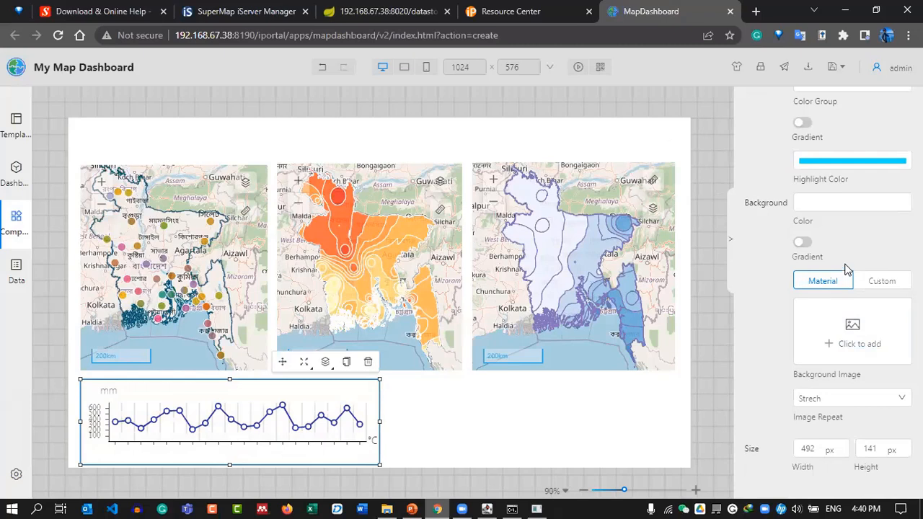
Set the background image repeat to Center and deselect the chart.
{"action": "left_click", "coordinate": [825, 400]}
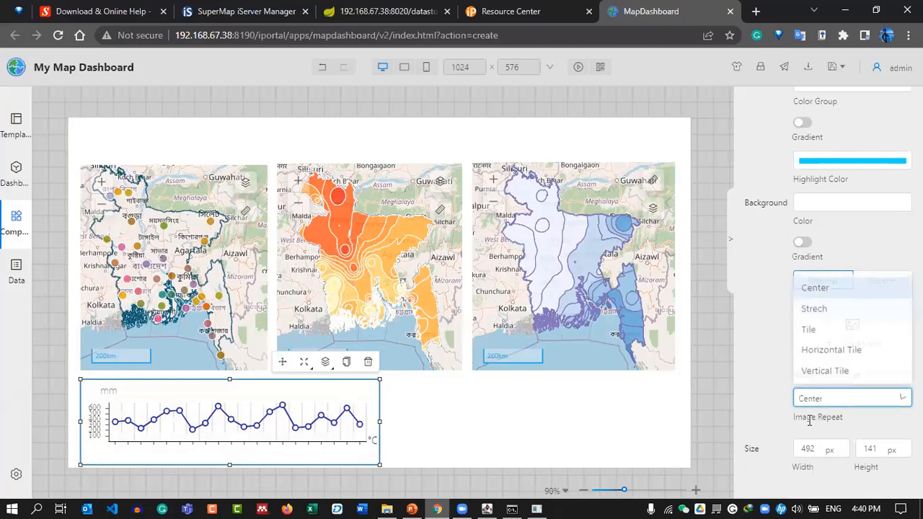
{"action": "left_click", "coordinate": [821, 285]}
{"action": "left_click", "coordinate": [711, 408]}
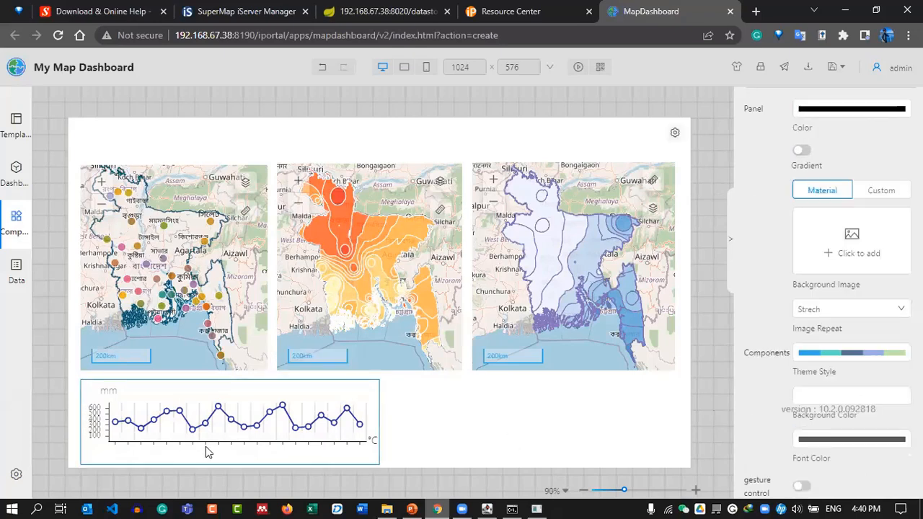
Drag the line chart's top edge to make it 492 × 147 px beneath the left maps.
{"action": "left_click", "coordinate": [182, 416]}
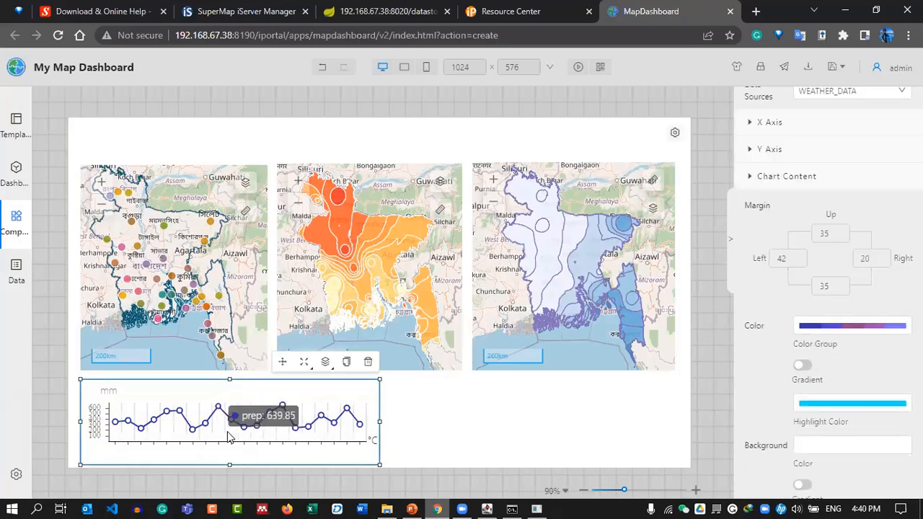
{"action": "mouse_move", "coordinate": [230, 378]}
{"action": "left_mouse_down"}
{"action": "mouse_move", "coordinate": [231, 363]}
{"action": "mouse_move", "coordinate": [232, 380]}
{"action": "left_mouse_up"}
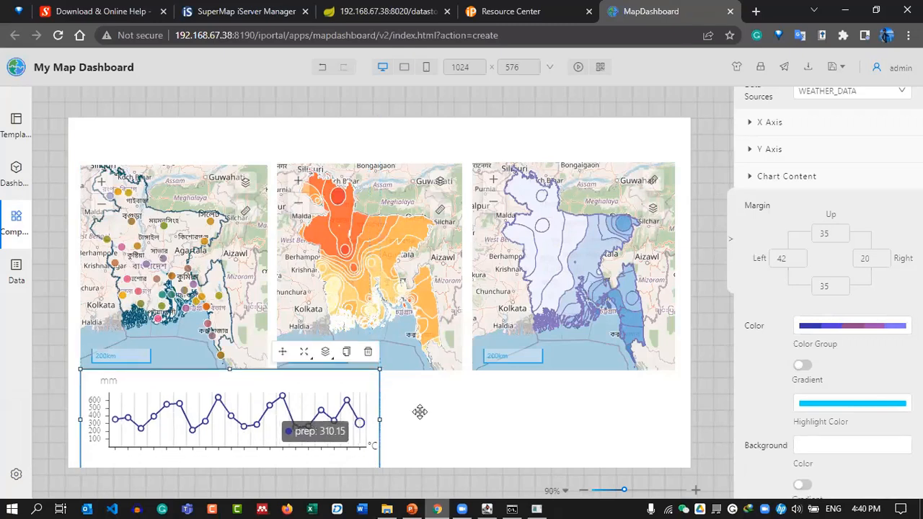
{"action": "left_click_drag", "start_coordinate": [293, 388], "coordinate": [291, 393]}
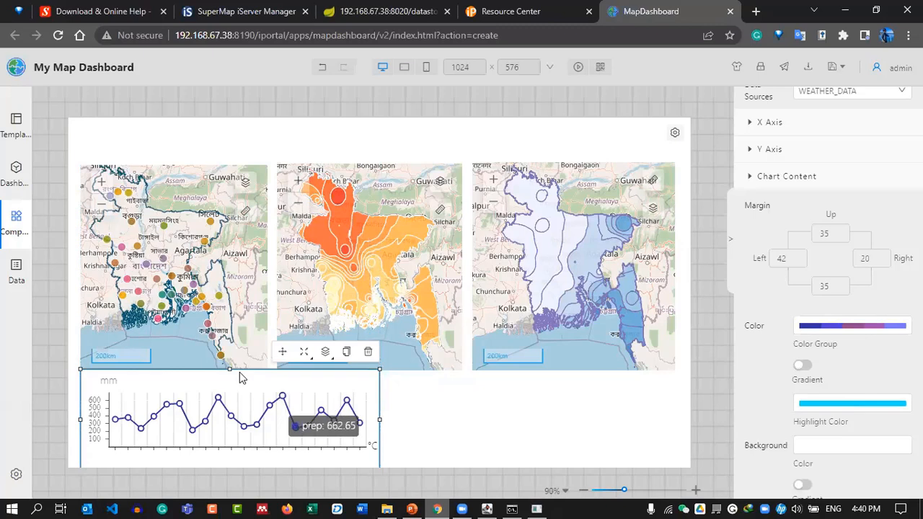
{"action": "left_click_drag", "start_coordinate": [229, 374], "coordinate": [229, 381]}
{"action": "scroll", "coordinate": [863, 380], "scroll_direction": "down", "scroll_amount": 1}
{"action": "scroll", "coordinate": [863, 380], "scroll_direction": "down", "scroll_amount": 5}
{"action": "scroll", "coordinate": [847, 235], "scroll_direction": "up", "scroll_amount": 6}
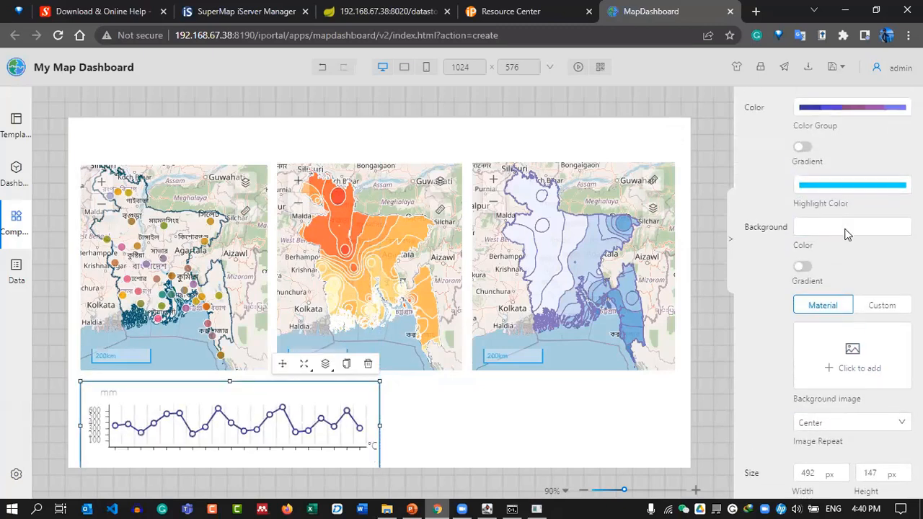
Set the line chart's bottom margin to 15 and left margin to 35.
{"action": "left_click", "coordinate": [819, 264]}
{"action": "double_click", "coordinate": [829, 314]}
{"action": "type", "text": "0"}
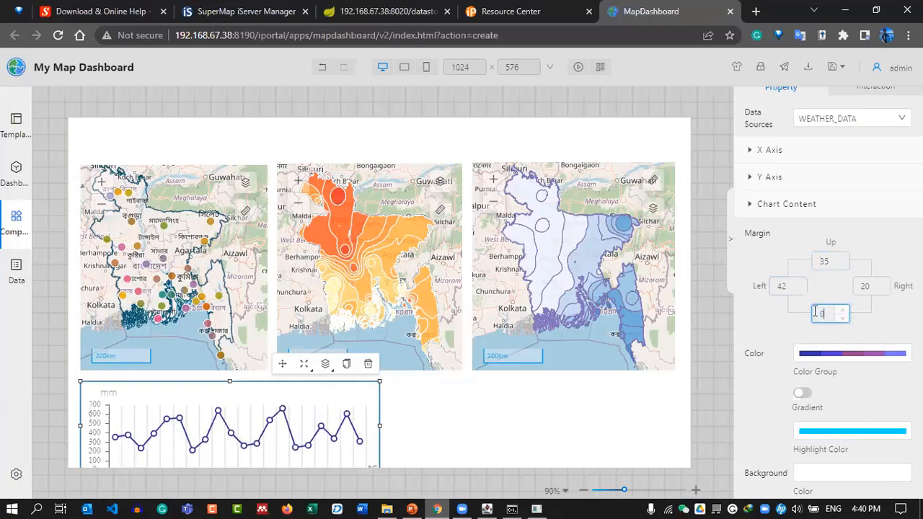
{"action": "type", "text": "12"}
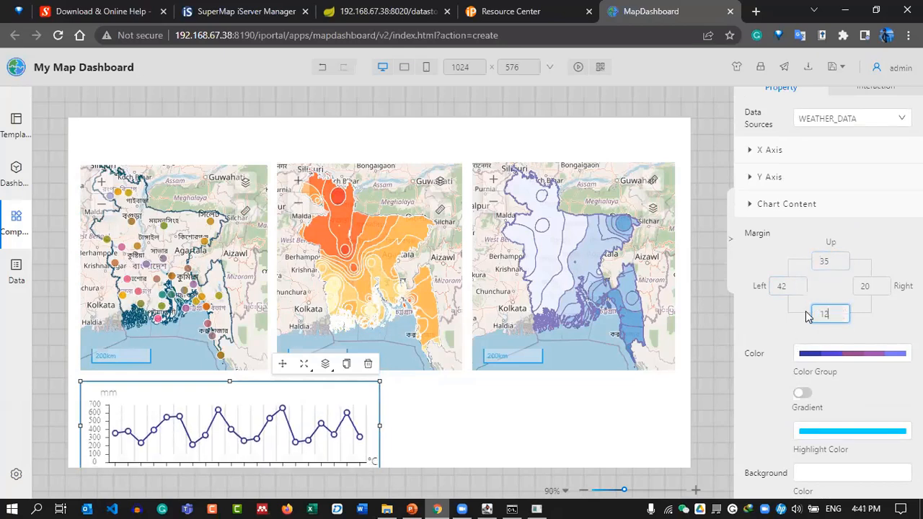
{"action": "double_click", "coordinate": [829, 314]}
{"action": "type", "text": "15"}
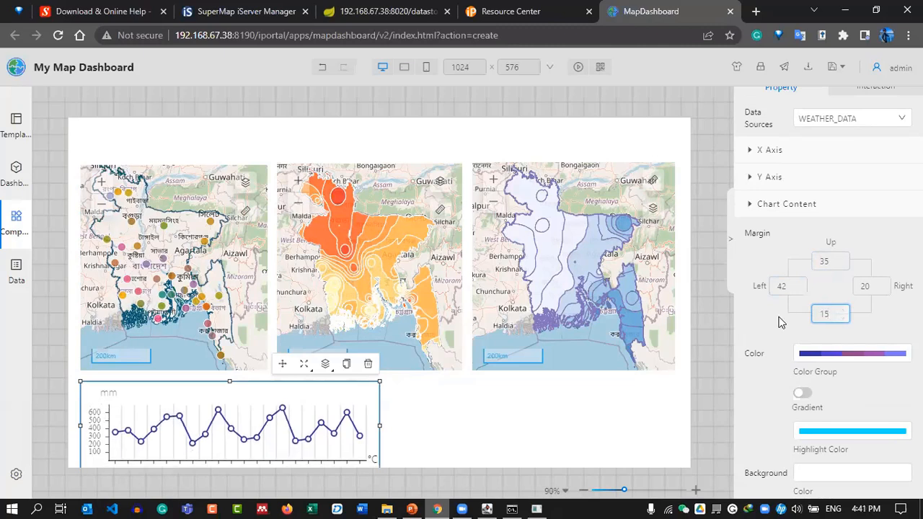
{"action": "left_click_drag", "start_coordinate": [786, 287], "coordinate": [766, 285]}
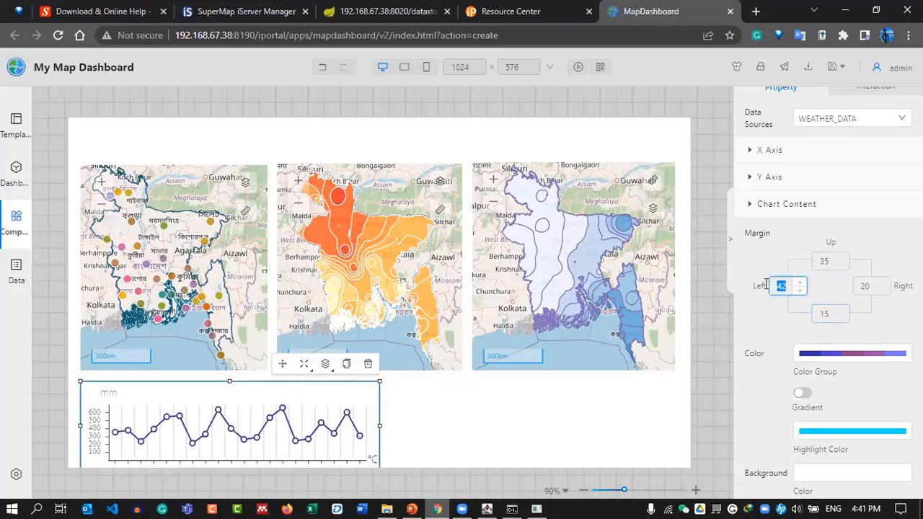
{"action": "type", "text": "15"}
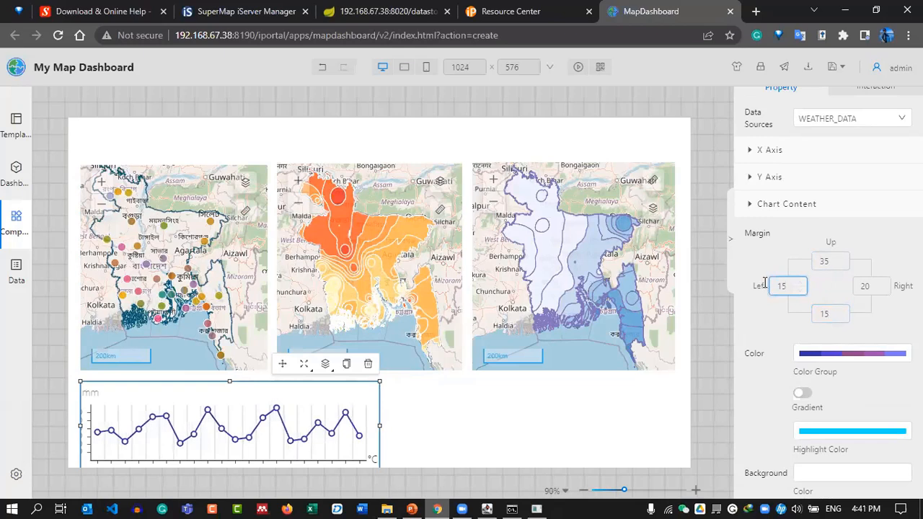
{"action": "left_click", "coordinate": [794, 288]}
{"action": "type", "text": "20"}
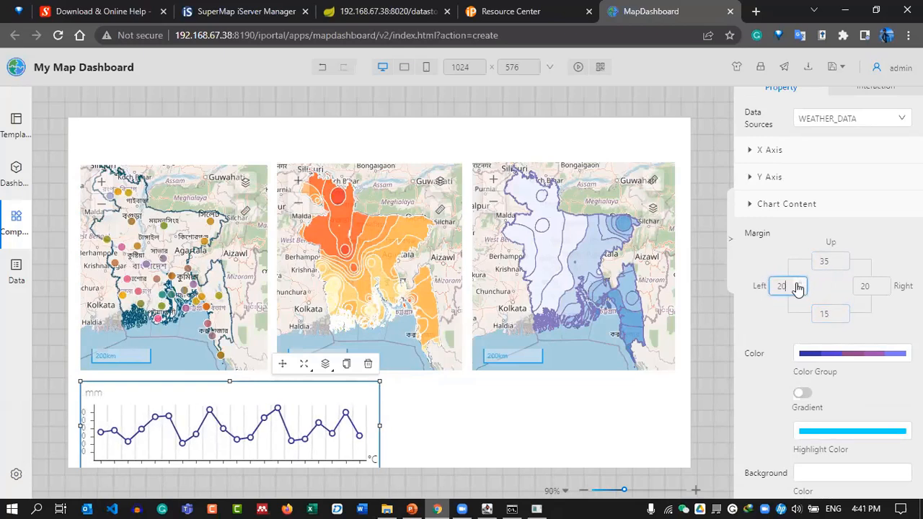
{"action": "type", "text": "35"}
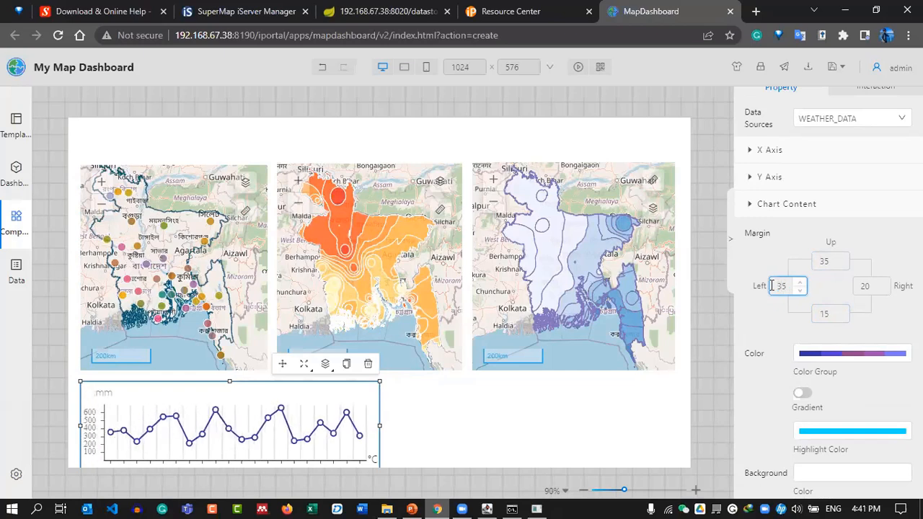
Set the chart's top margin to 25 and deselect it to preview the layout.
{"action": "double_click", "coordinate": [835, 261]}
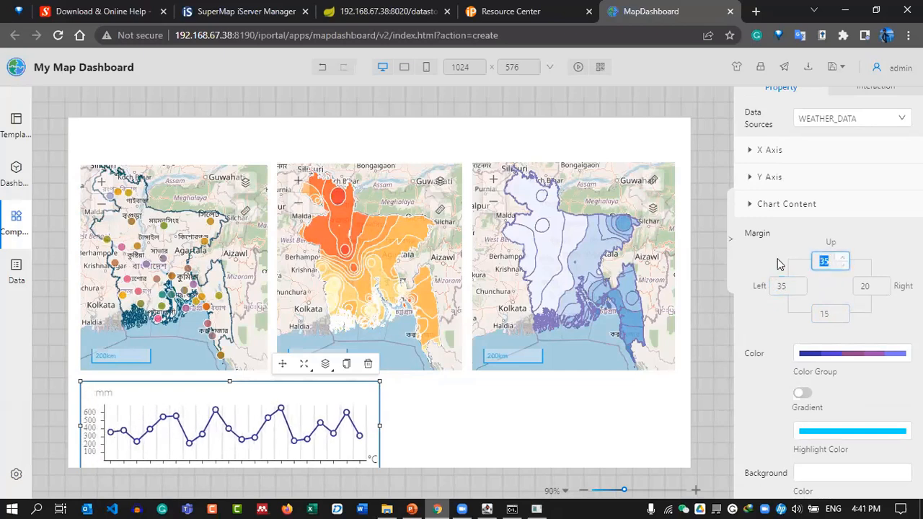
{"action": "type", "text": "2"}
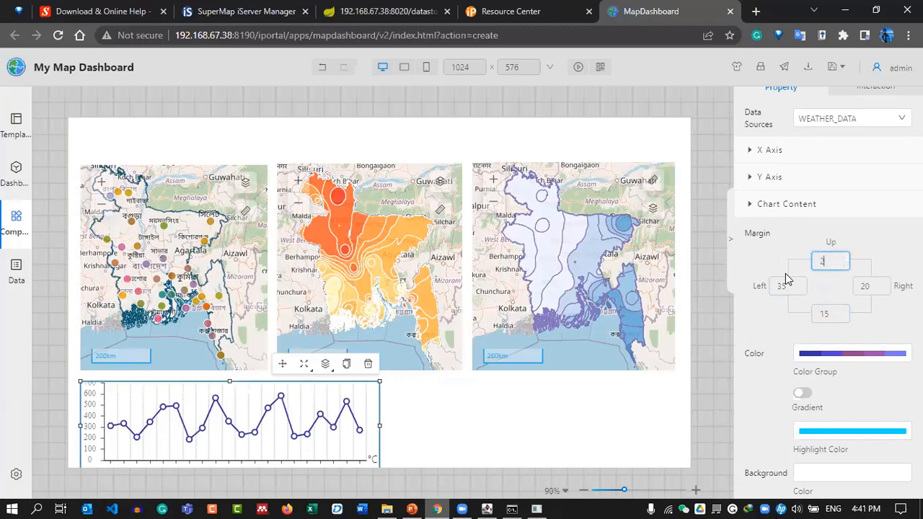
{"action": "type", "text": "0"}
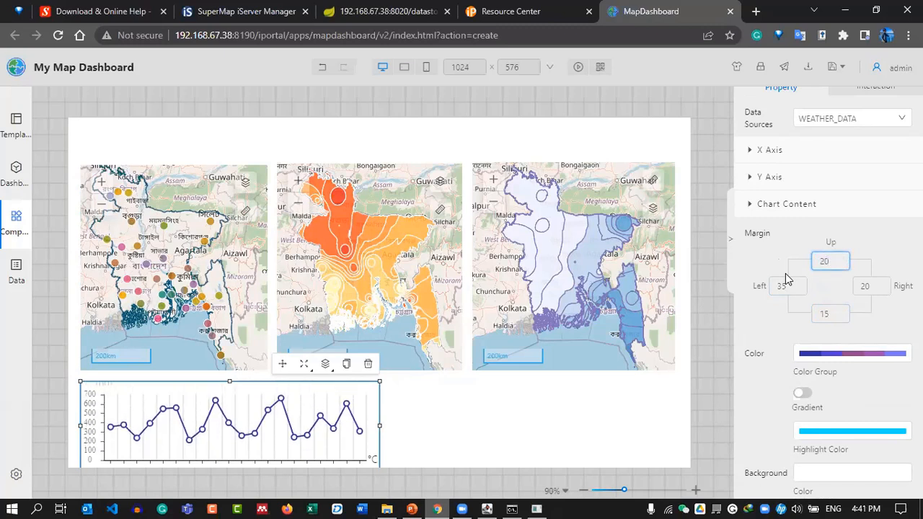
{"action": "left_click", "coordinate": [706, 346]}
{"action": "left_click", "coordinate": [346, 414]}
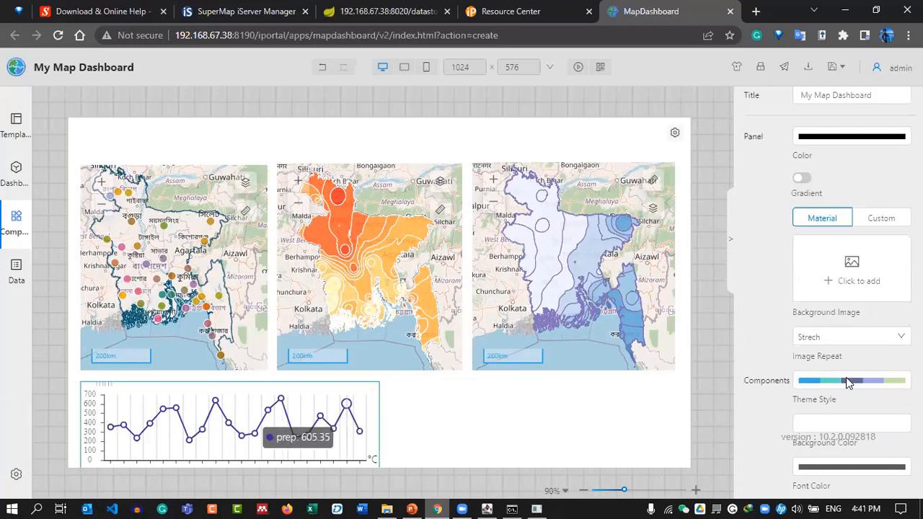
{"action": "scroll", "coordinate": [830, 369], "scroll_direction": "down", "scroll_amount": 3}
{"action": "scroll", "coordinate": [808, 283], "scroll_direction": "up", "scroll_amount": 3}
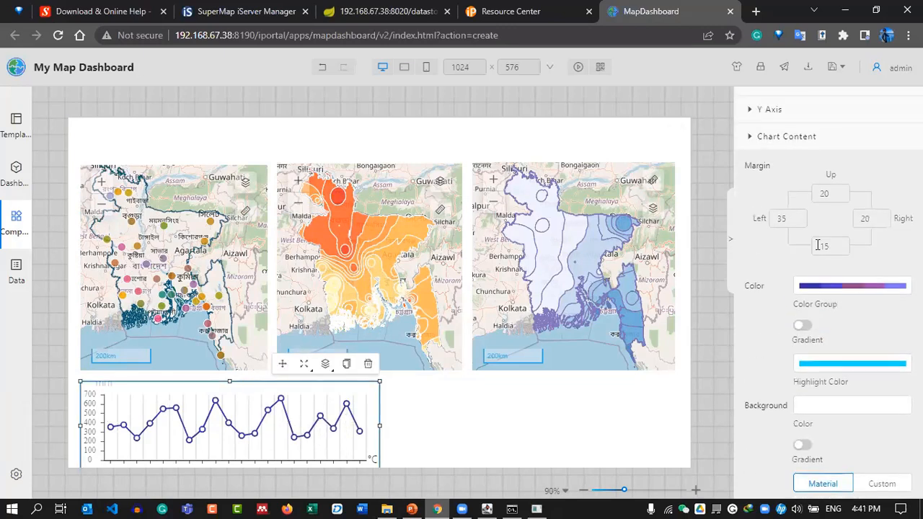
{"action": "double_click", "coordinate": [823, 194]}
{"action": "type", "text": "25"}
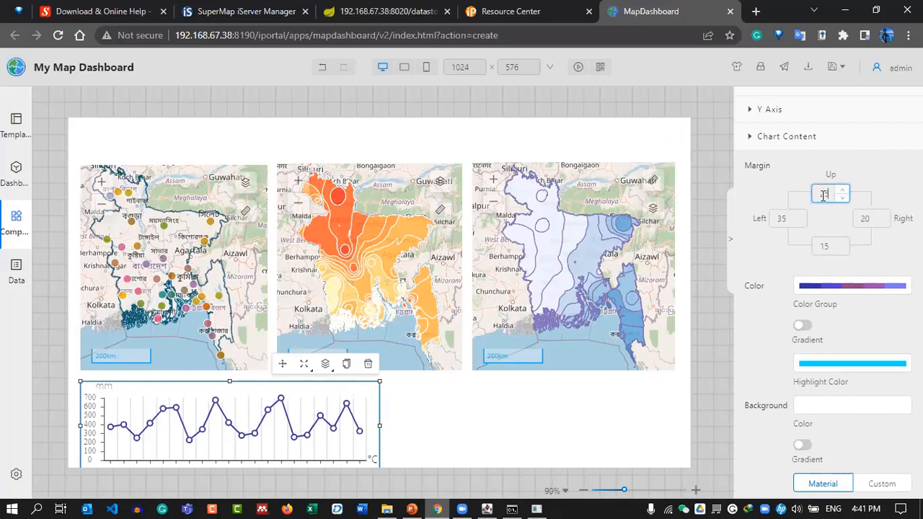
{"action": "left_click", "coordinate": [707, 306]}
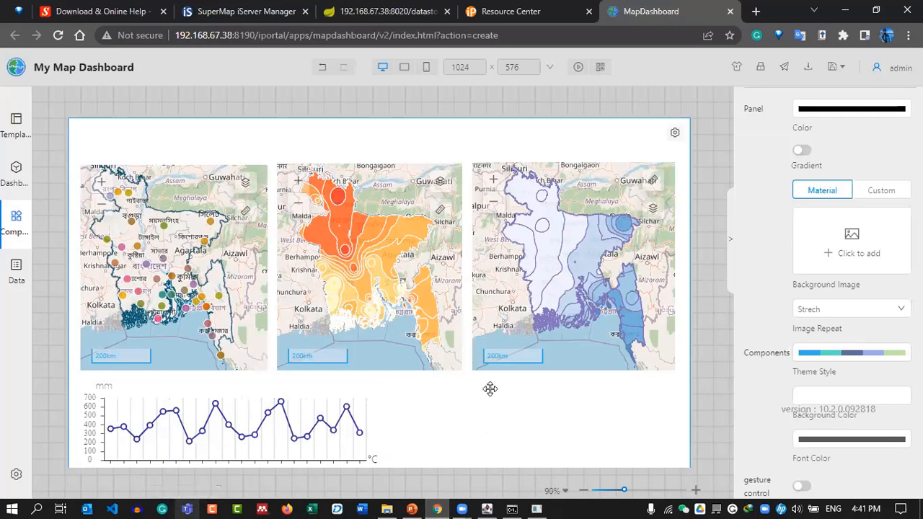
Place a Common > Text List table in the lower right and resize it beside the line chart.
{"action": "left_click", "coordinate": [16, 220]}
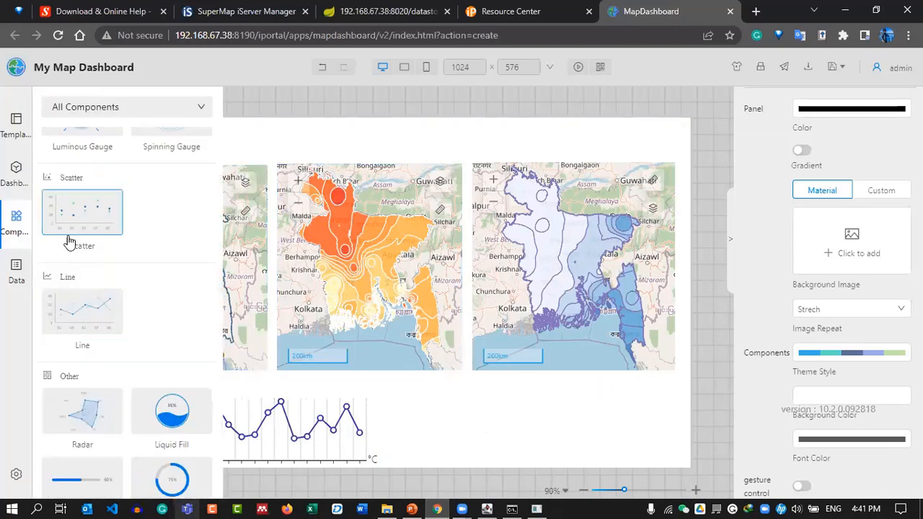
{"action": "scroll", "coordinate": [108, 216], "scroll_direction": "down", "scroll_amount": 2}
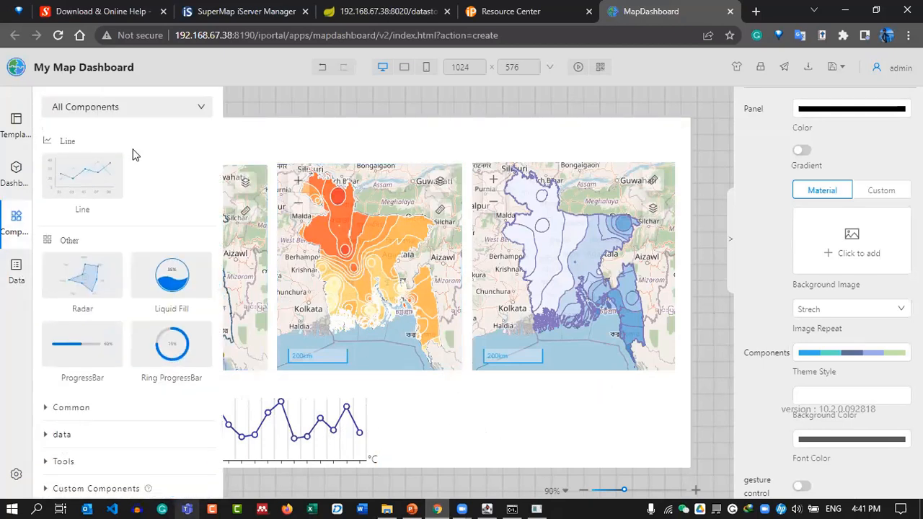
{"action": "left_click", "coordinate": [72, 408]}
{"action": "scroll", "coordinate": [175, 173], "scroll_direction": "down", "scroll_amount": 1}
{"action": "scroll", "coordinate": [175, 173], "scroll_direction": "up", "scroll_amount": 2}
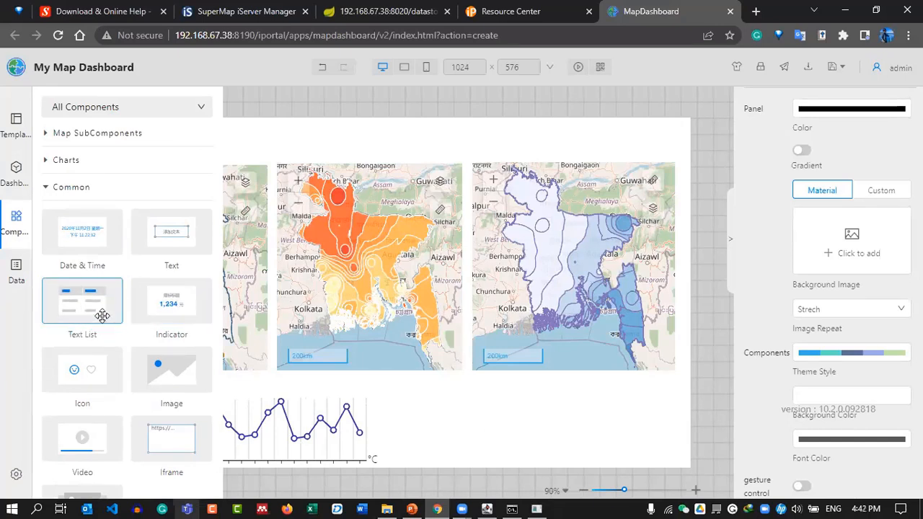
{"action": "left_click_drag", "start_coordinate": [62, 298], "coordinate": [518, 414]}
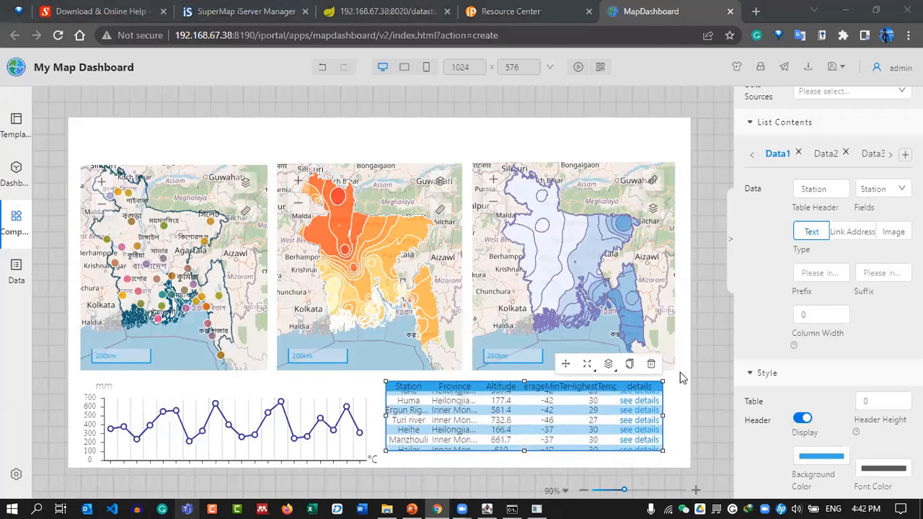
{"action": "left_click_drag", "start_coordinate": [662, 450], "coordinate": [676, 460]}
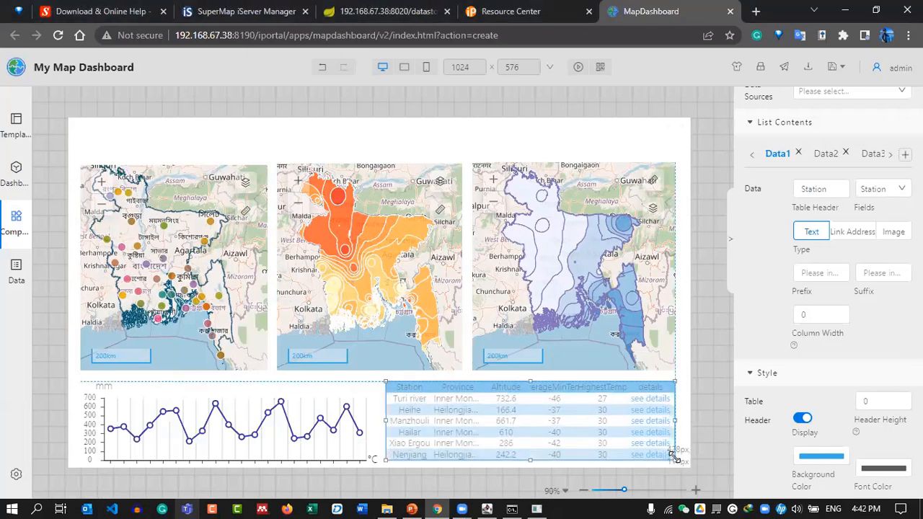
{"action": "left_click_drag", "start_coordinate": [385, 382], "coordinate": [428, 383]}
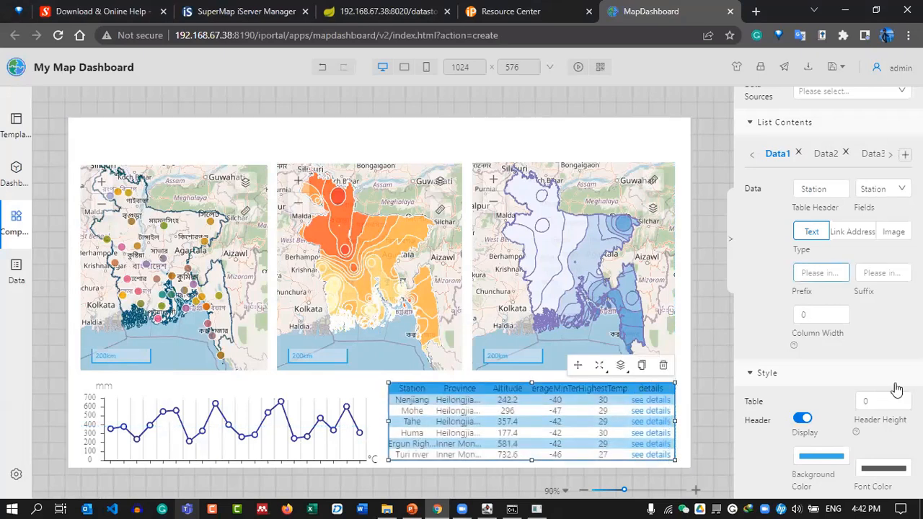
Set the table's header background color to a saturated bright blue.
{"action": "scroll", "coordinate": [850, 303], "scroll_direction": "down", "scroll_amount": 5}
{"action": "scroll", "coordinate": [808, 308], "scroll_direction": "up", "scroll_amount": 3}
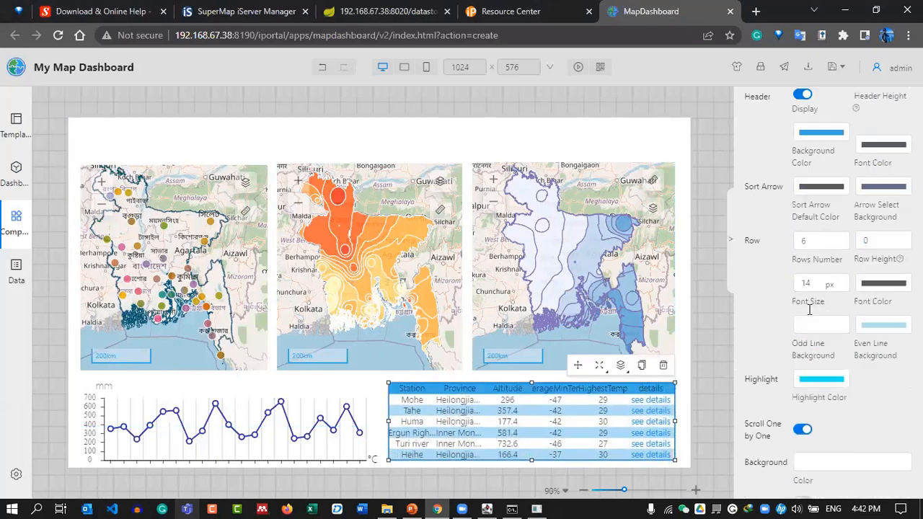
{"action": "left_click", "coordinate": [807, 255]}
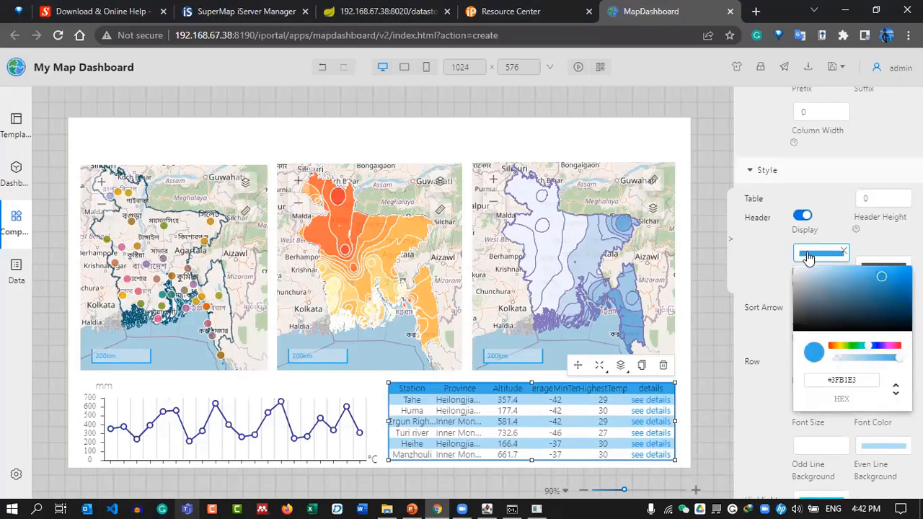
{"action": "left_click_drag", "start_coordinate": [820, 303], "coordinate": [754, 243]}
{"action": "left_click", "coordinate": [747, 256]}
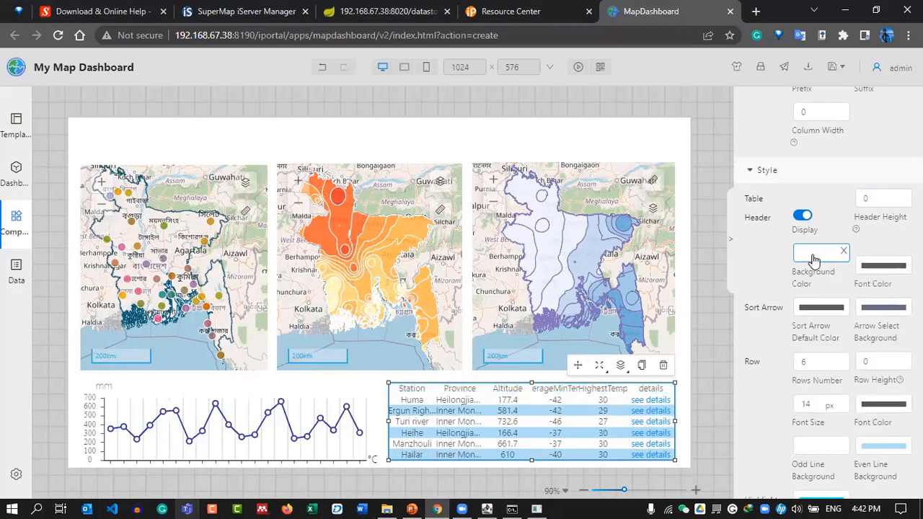
{"action": "left_click", "coordinate": [819, 255]}
{"action": "left_click_drag", "start_coordinate": [841, 295], "coordinate": [828, 281]}
{"action": "left_click_drag", "start_coordinate": [863, 349], "coordinate": [871, 347]}
{"action": "left_click", "coordinate": [840, 277]}
{"action": "left_click_drag", "start_coordinate": [844, 276], "coordinate": [871, 268]}
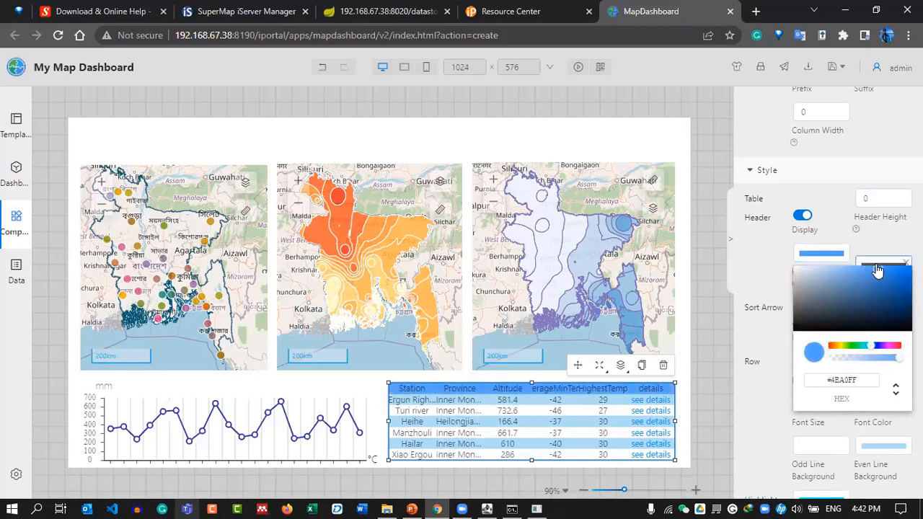
{"action": "left_click", "coordinate": [767, 280]}
{"action": "scroll", "coordinate": [761, 247], "scroll_direction": "up", "scroll_amount": 4}
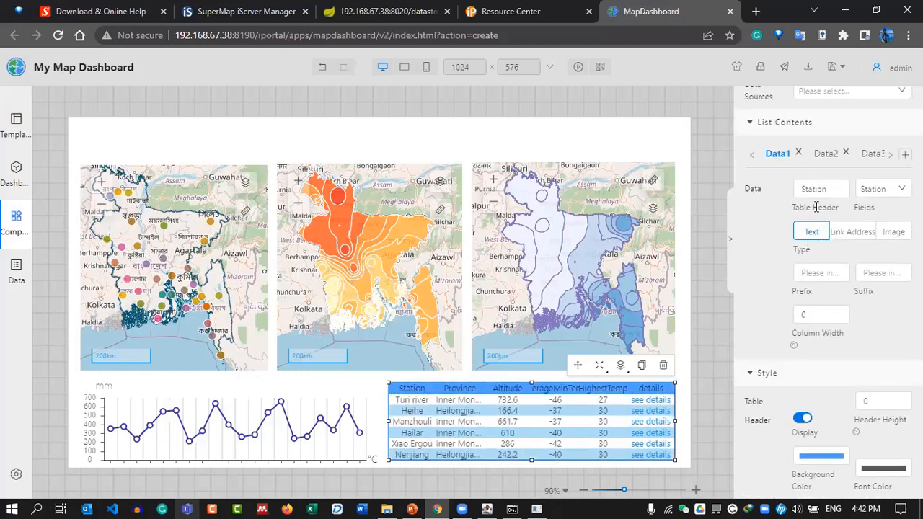
Remove four default columns, link the table to WEATHER_DATA, and rename the SmID header to Station ID.
{"action": "left_click", "coordinate": [798, 225]}
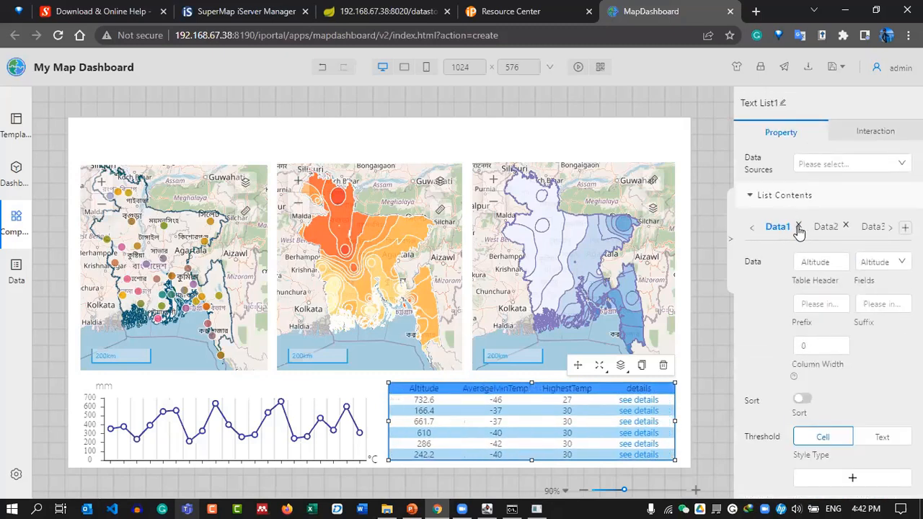
{"action": "left_click", "coordinate": [798, 225]}
{"action": "left_click", "coordinate": [798, 226]}
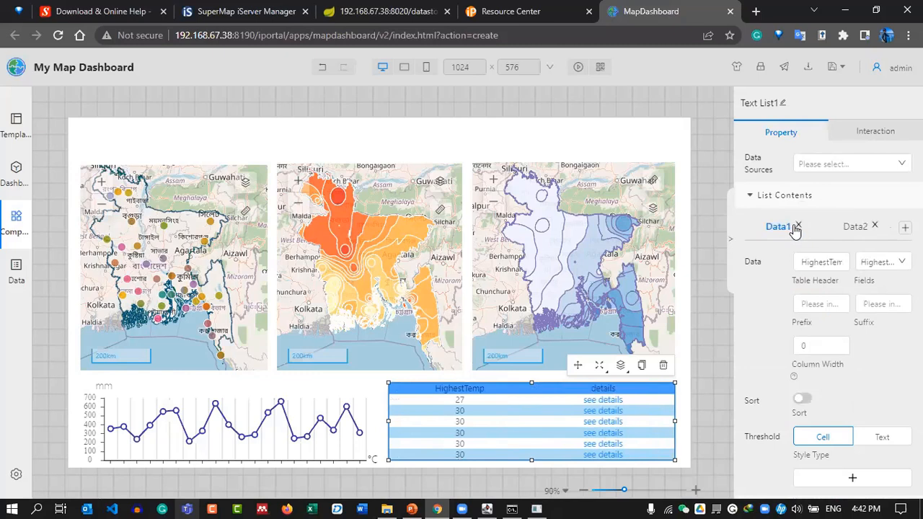
{"action": "left_click", "coordinate": [798, 225]}
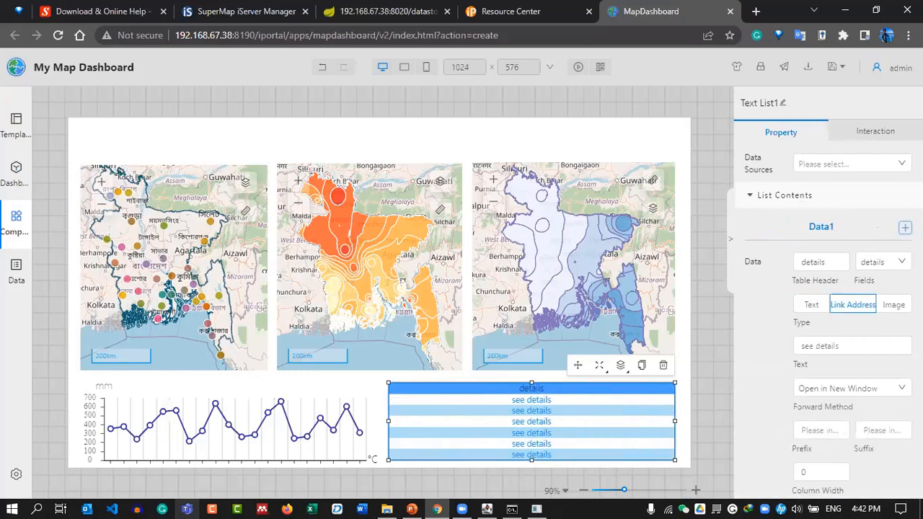
{"action": "left_click", "coordinate": [817, 165]}
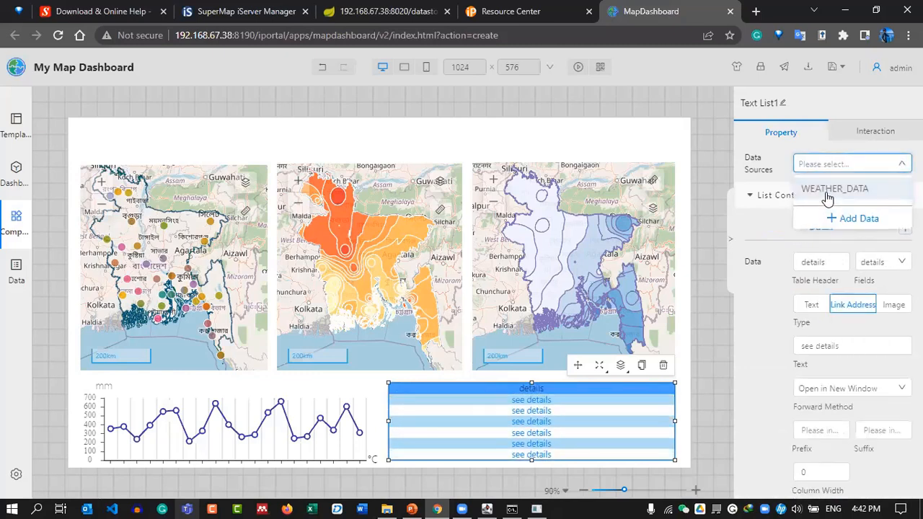
{"action": "left_click", "coordinate": [835, 189]}
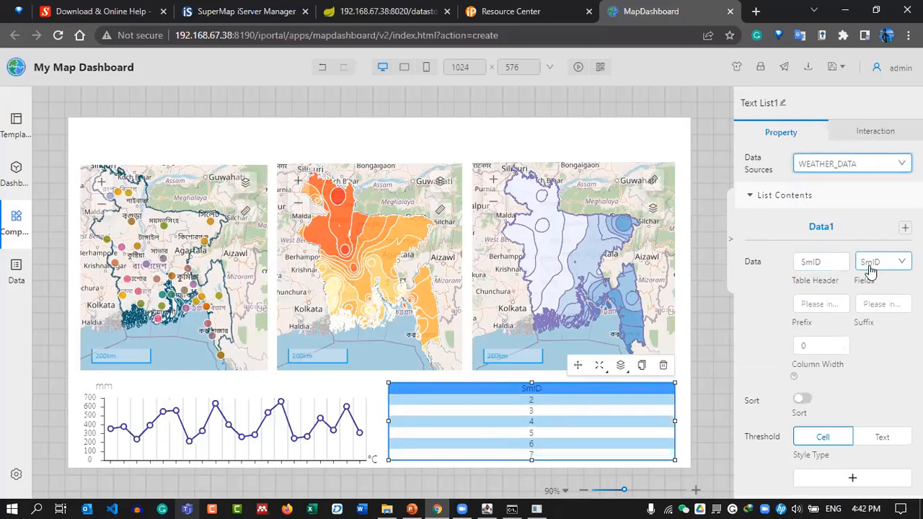
{"action": "left_click", "coordinate": [825, 261]}
{"action": "key", "text": "ctrl+a"}
{"action": "type", "text": "St"}
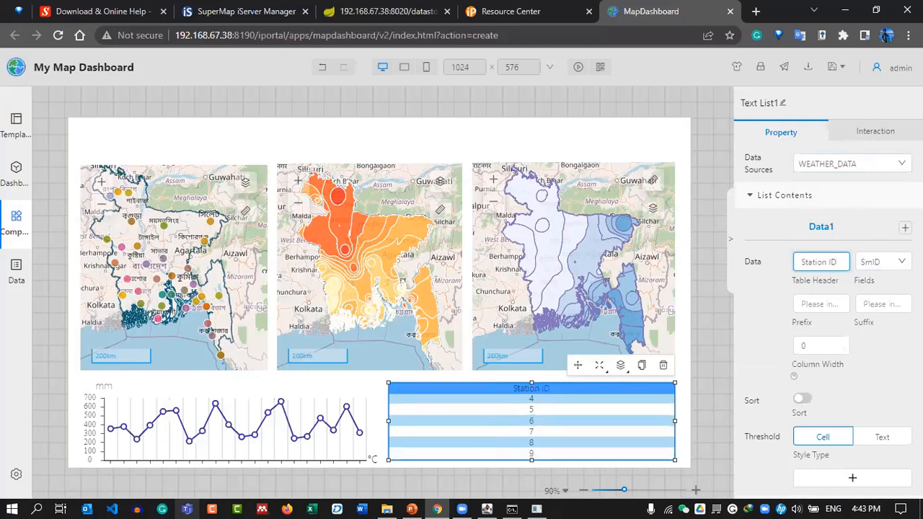
Add a second column headed MIN and bind it to the min_user field.
{"action": "left_click", "coordinate": [904, 227]}
{"action": "left_click_drag", "start_coordinate": [825, 265], "coordinate": [790, 274]}
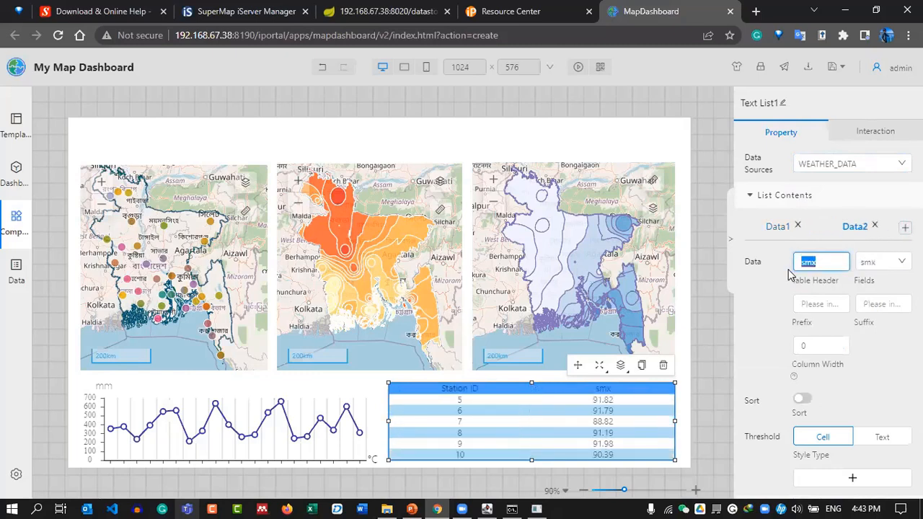
{"action": "type", "text": "MIN"}
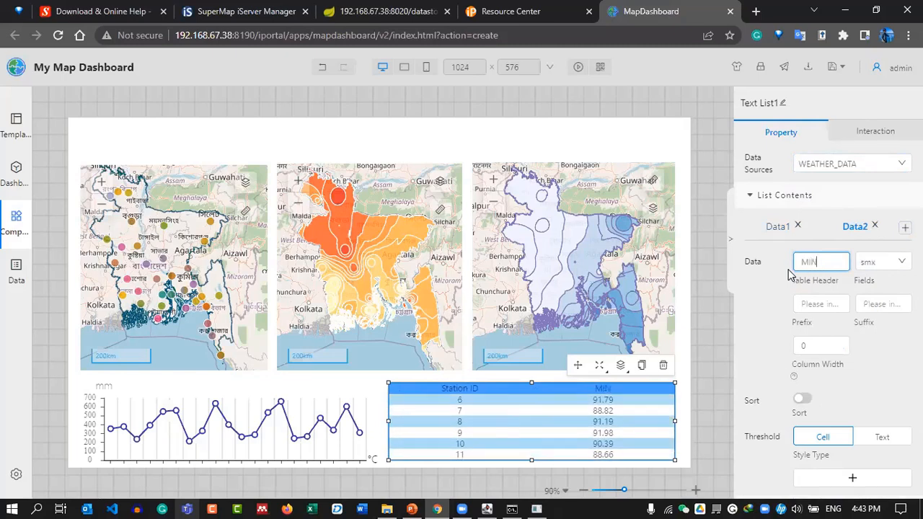
{"action": "left_click", "coordinate": [887, 264]}
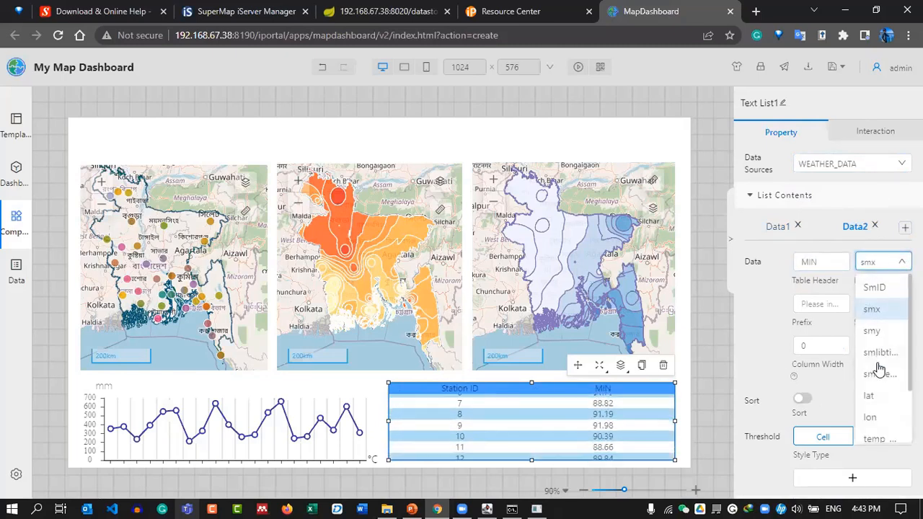
{"action": "scroll", "coordinate": [885, 364], "scroll_direction": "down", "scroll_amount": 3}
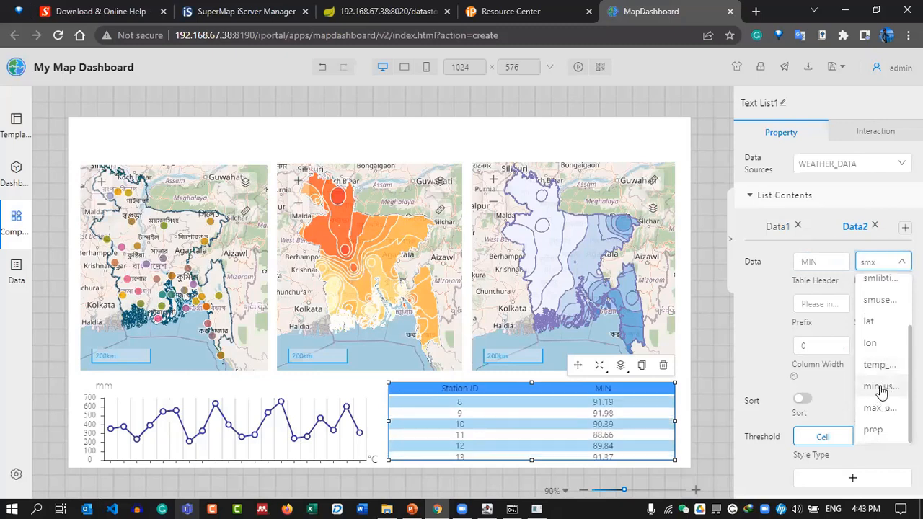
{"action": "left_click", "coordinate": [880, 387]}
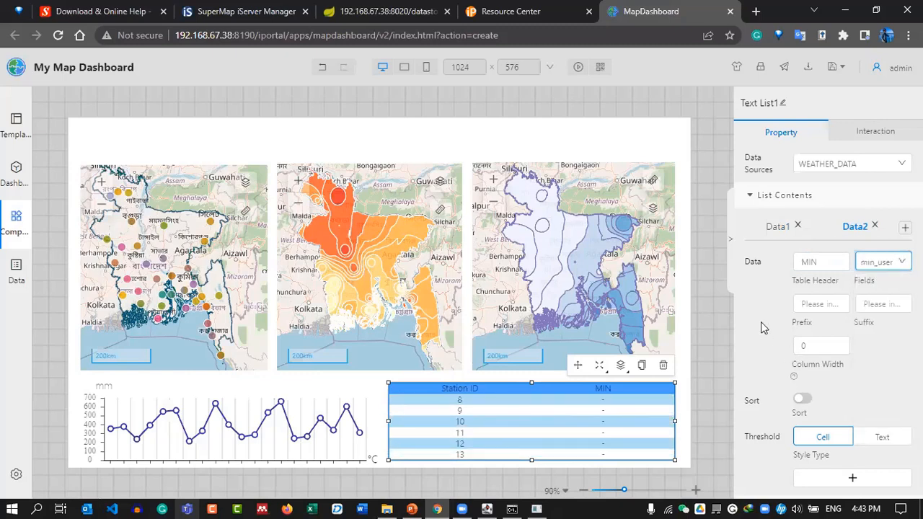
Try max_user and temperature for the MIN column, settle on min_user, and add a third column.
{"action": "left_click", "coordinate": [885, 263]}
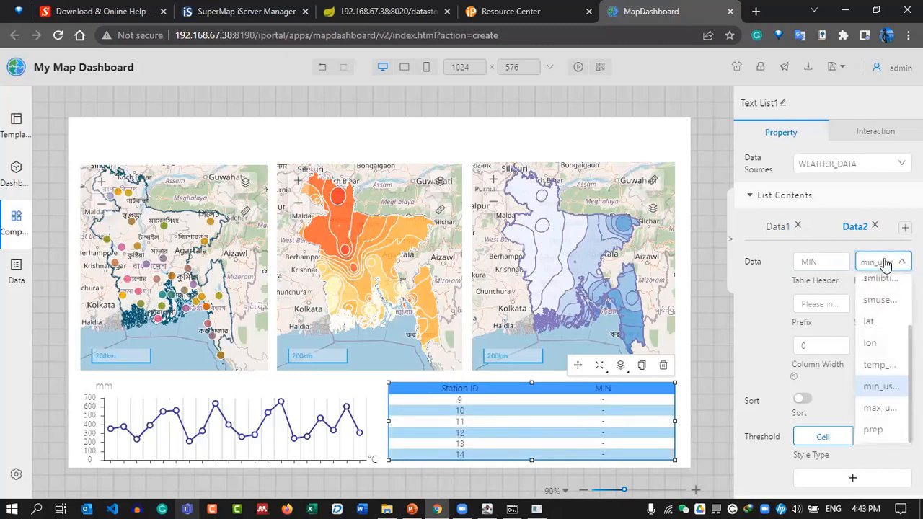
{"action": "left_click", "coordinate": [879, 408]}
{"action": "left_click", "coordinate": [888, 264]}
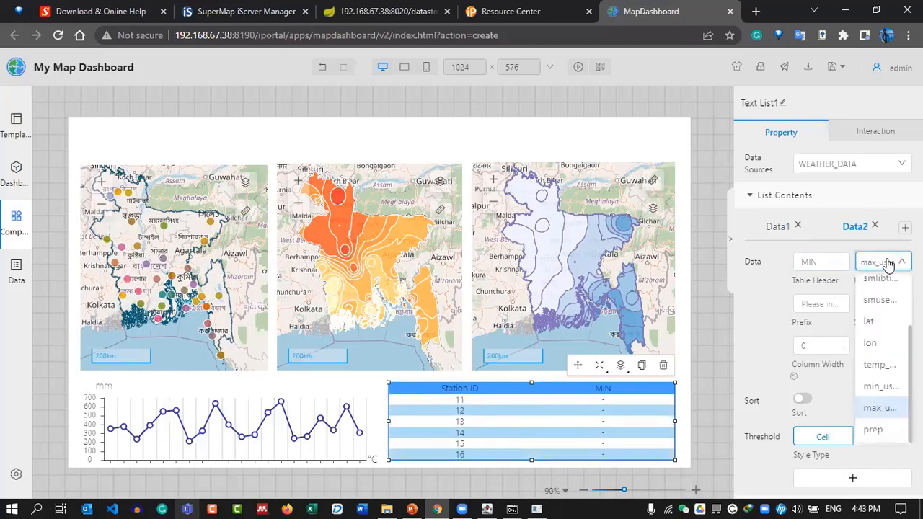
{"action": "left_click", "coordinate": [879, 365]}
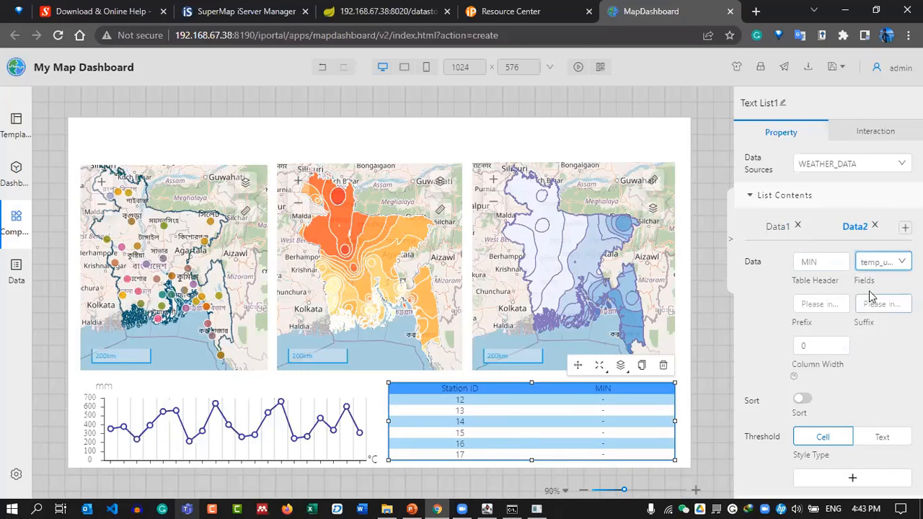
{"action": "left_click", "coordinate": [885, 264]}
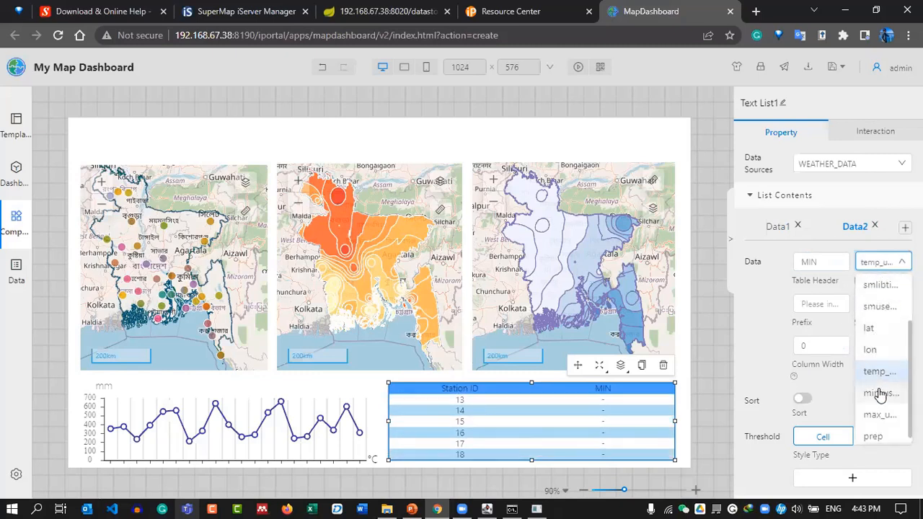
{"action": "scroll", "coordinate": [880, 397], "scroll_direction": "up", "scroll_amount": 1}
{"action": "scroll", "coordinate": [881, 396], "scroll_direction": "down", "scroll_amount": 1}
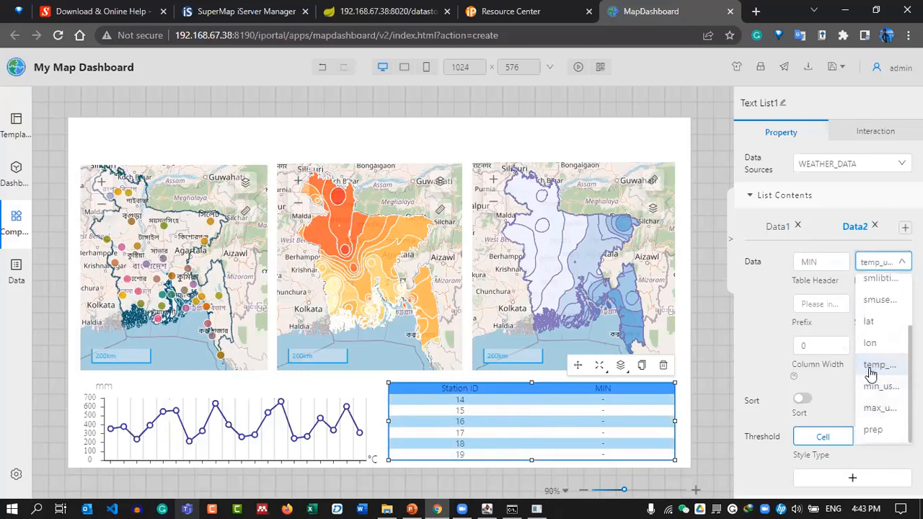
{"action": "left_click", "coordinate": [879, 387]}
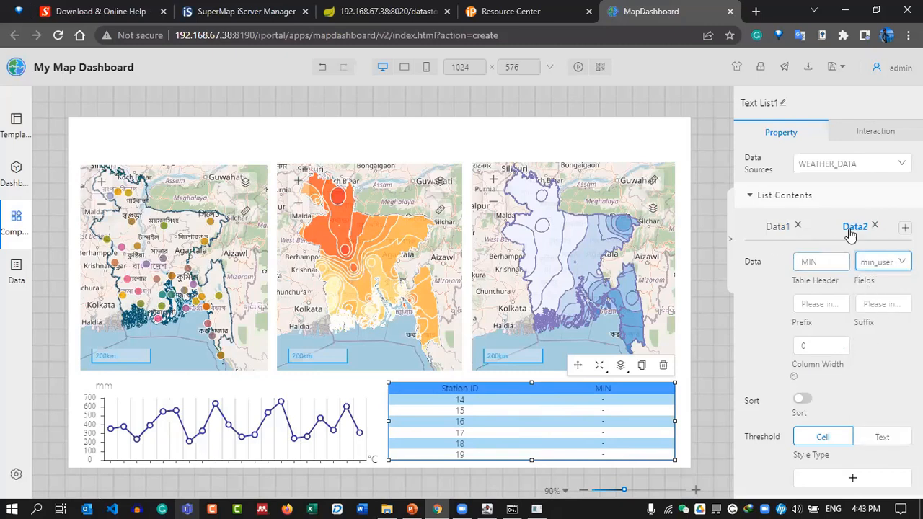
{"action": "left_click", "coordinate": [905, 227]}
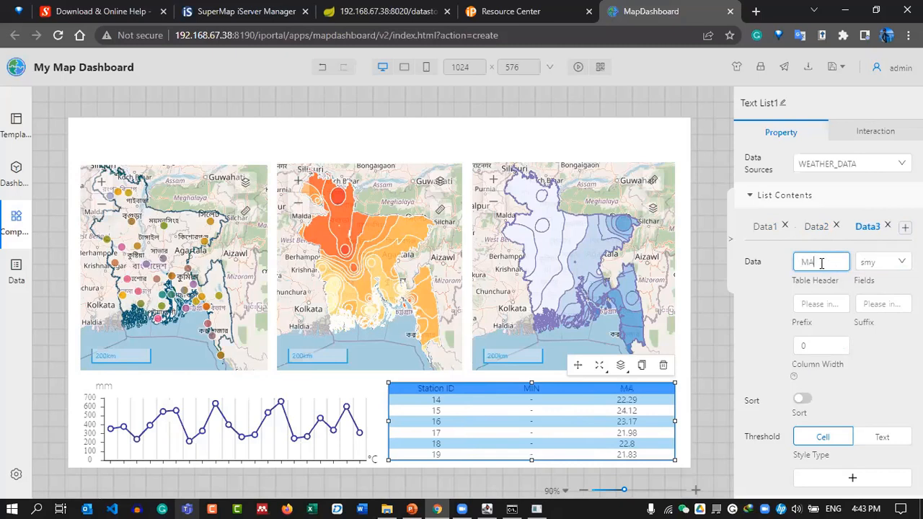
Bind the third (MAX) column to the smx field after trying max_user and smuserid.
{"action": "left_click", "coordinate": [883, 266]}
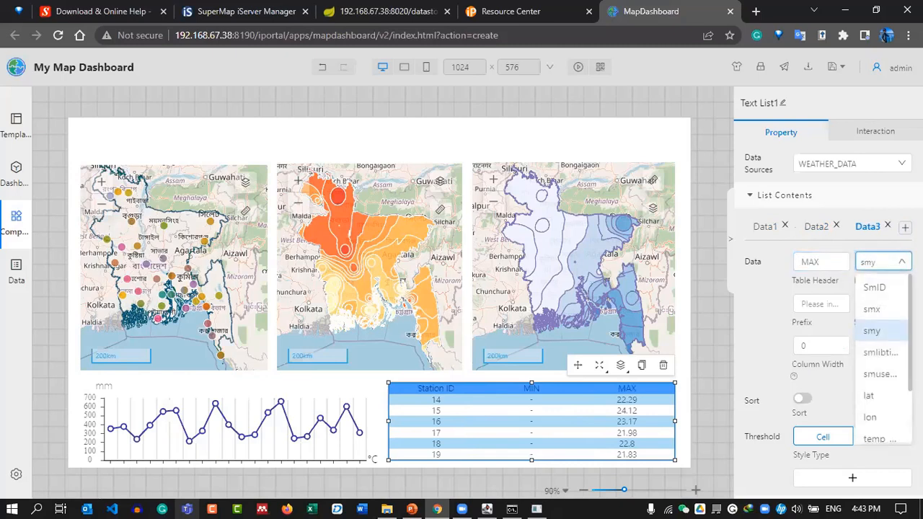
{"action": "scroll", "coordinate": [881, 346], "scroll_direction": "down", "scroll_amount": 2}
{"action": "left_click", "coordinate": [880, 408]}
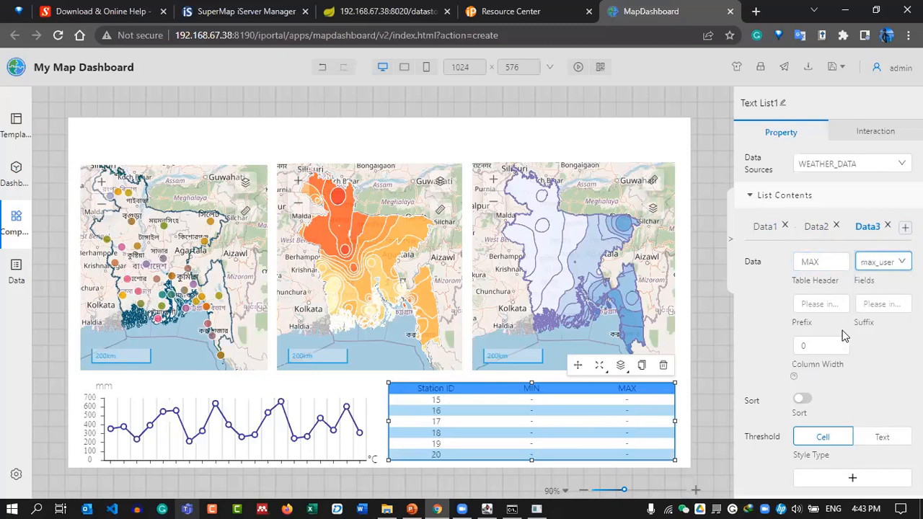
{"action": "left_click", "coordinate": [872, 265]}
{"action": "left_click", "coordinate": [879, 307]}
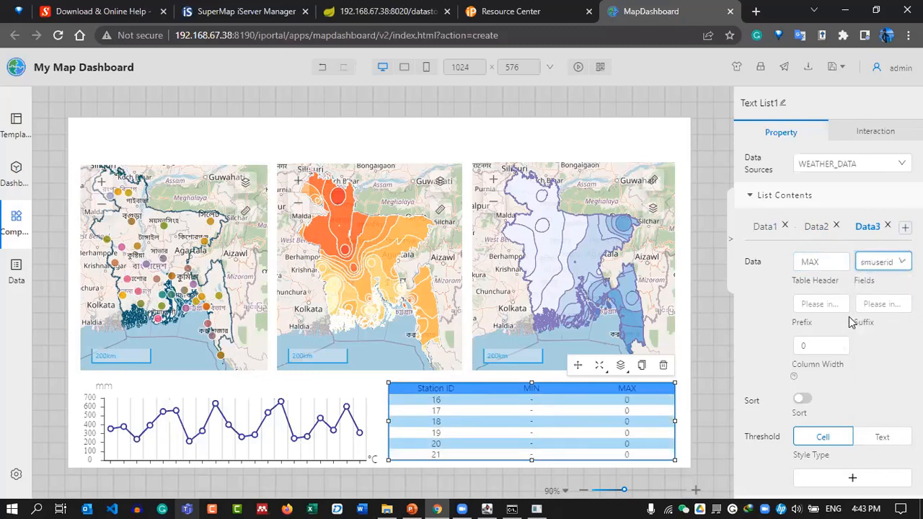
{"action": "left_click", "coordinate": [882, 263]}
{"action": "scroll", "coordinate": [873, 327], "scroll_direction": "up", "scroll_amount": 1}
{"action": "left_click", "coordinate": [875, 371]}
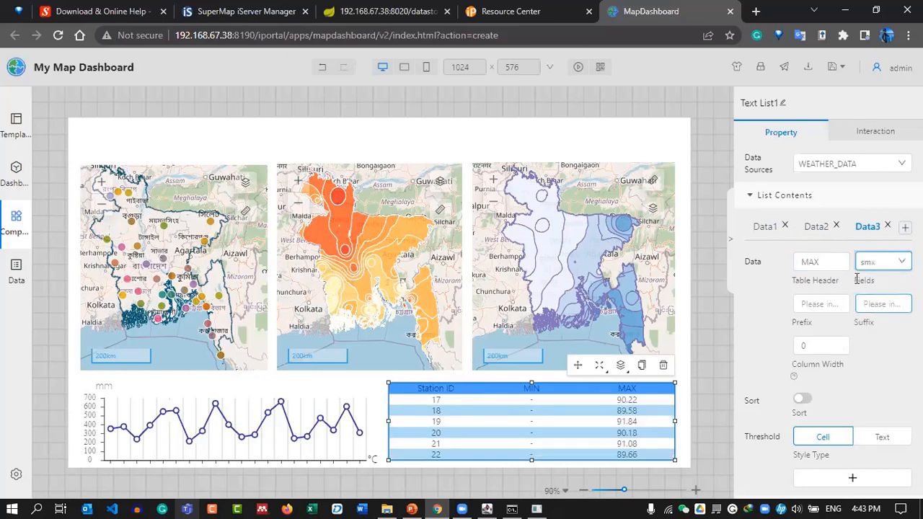
Switch the MIN column's field to smx and make the table narrower.
{"action": "left_click", "coordinate": [815, 229]}
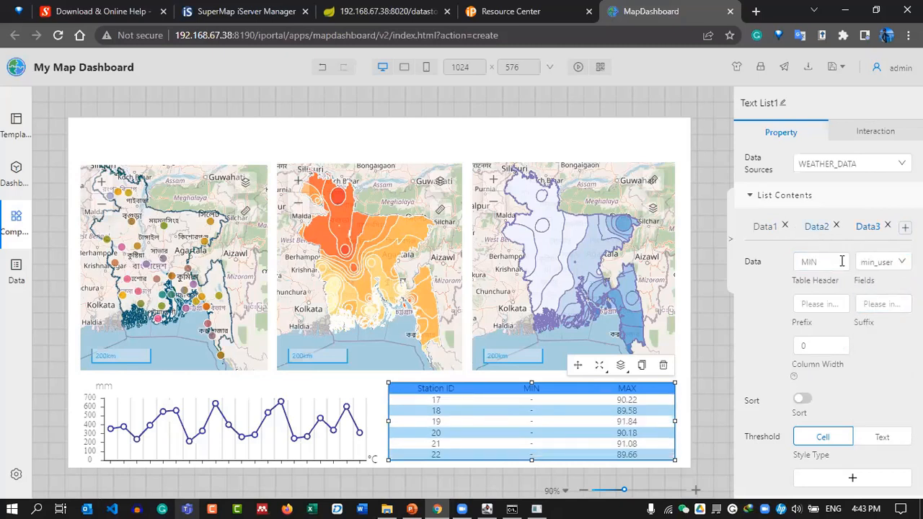
{"action": "left_click", "coordinate": [880, 262]}
{"action": "left_click", "coordinate": [872, 286]}
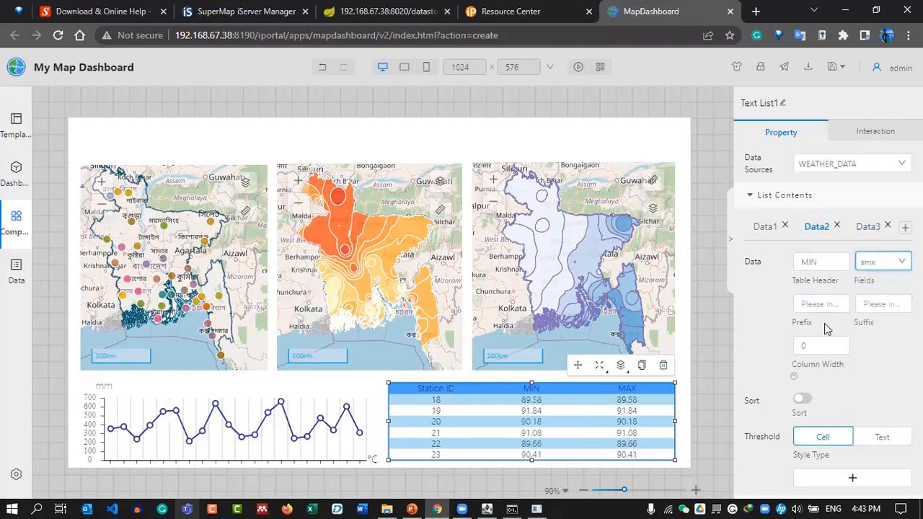
{"action": "mouse_move", "coordinate": [675, 420]}
{"action": "left_mouse_down"}
{"action": "mouse_move", "coordinate": [610, 419]}
{"action": "mouse_move", "coordinate": [674, 421]}
{"action": "left_mouse_up"}
Add a fourth column headed PREP showing the prep precipitation values.
{"action": "left_click", "coordinate": [904, 227]}
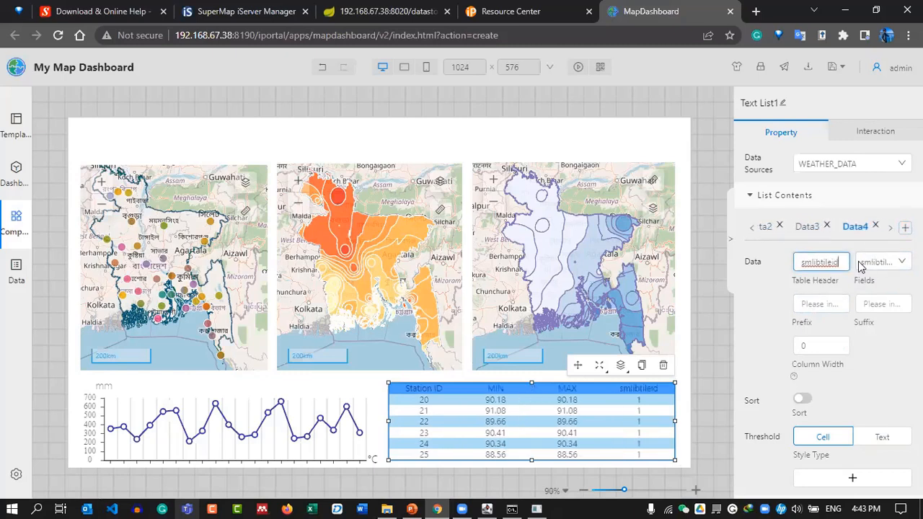
{"action": "left_click", "coordinate": [888, 266]}
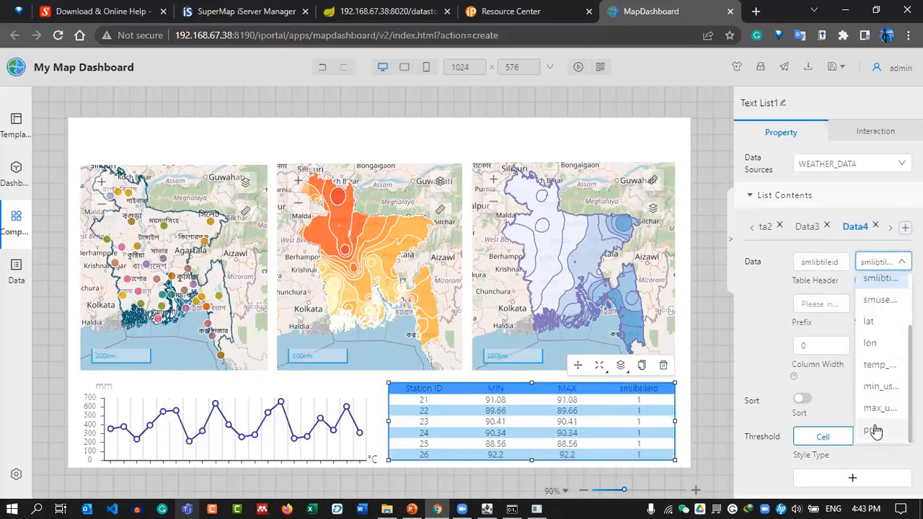
{"action": "left_click", "coordinate": [873, 429]}
{"action": "double_click", "coordinate": [836, 264]}
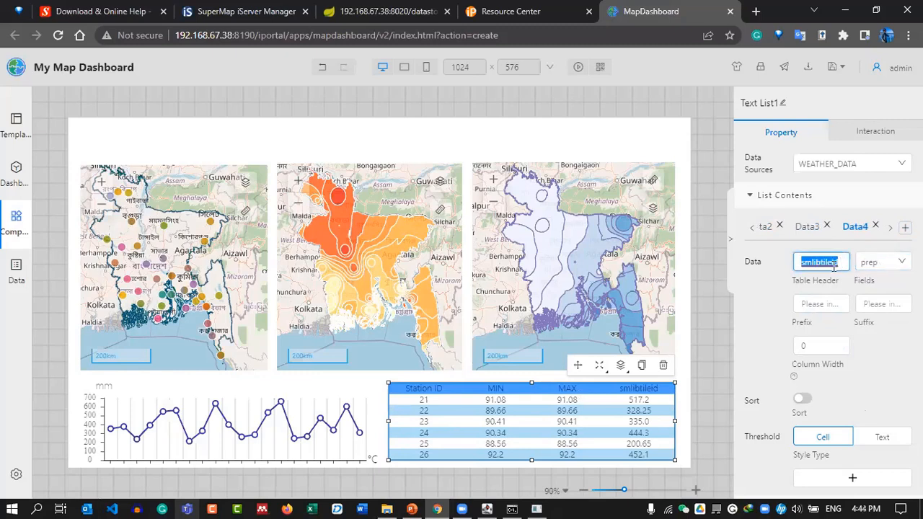
{"action": "type", "text": "PREP"}
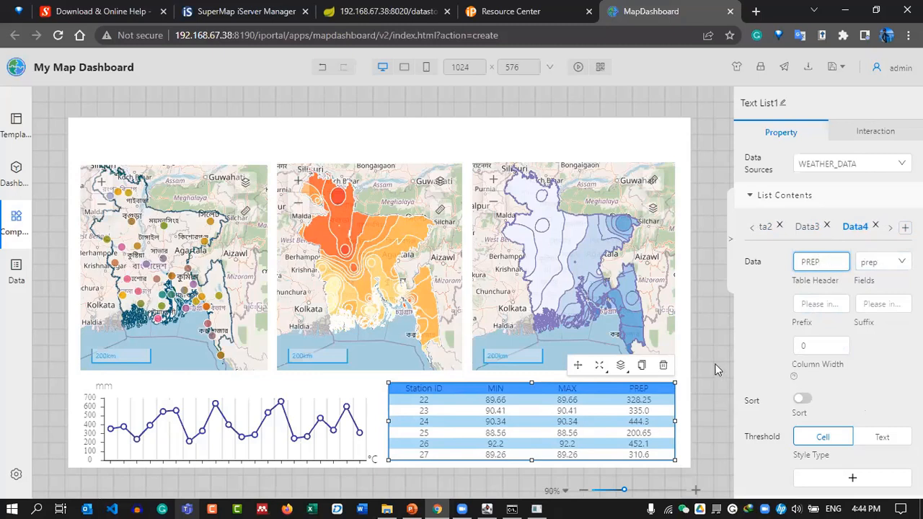
{"action": "scroll", "coordinate": [782, 323], "scroll_direction": "down", "scroll_amount": 10}
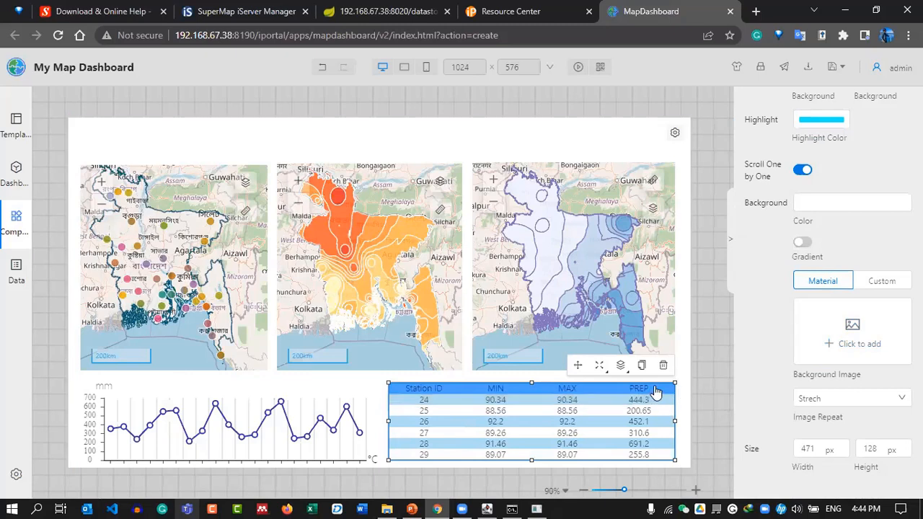
{"action": "left_click", "coordinate": [703, 405]}
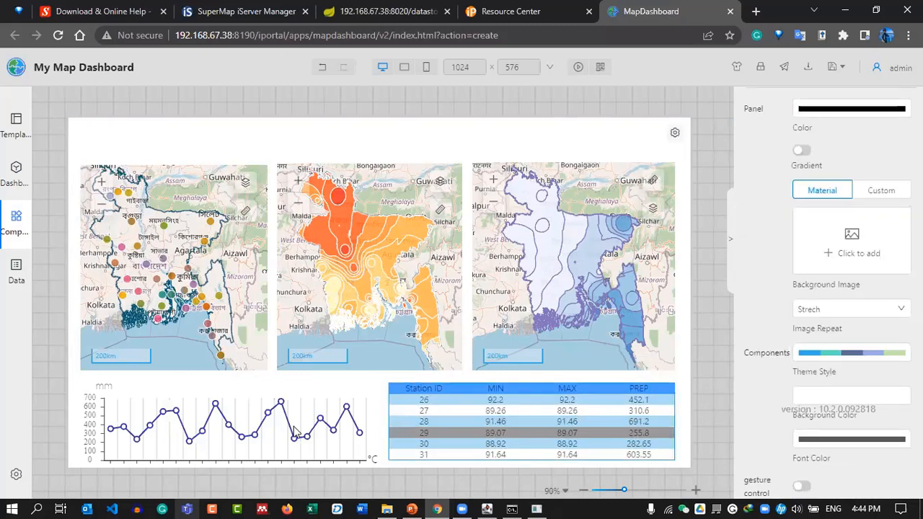
{"action": "left_click", "coordinate": [849, 352]}
Apply the yellow-green-teal theme palette, then undo it with Ctrl+Z to keep the blue theme.
{"action": "scroll", "coordinate": [850, 305], "scroll_direction": "down", "scroll_amount": 2}
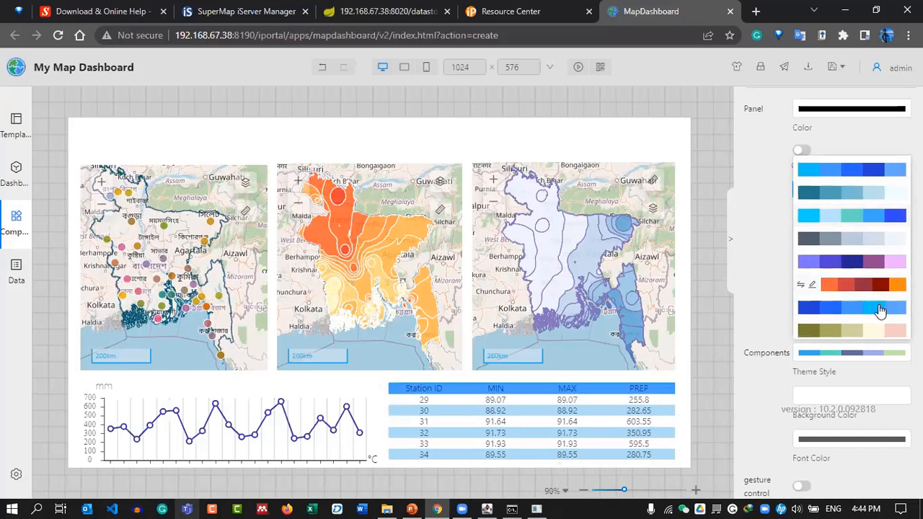
{"action": "scroll", "coordinate": [854, 273], "scroll_direction": "down", "scroll_amount": 3}
{"action": "scroll", "coordinate": [858, 281], "scroll_direction": "down", "scroll_amount": 5}
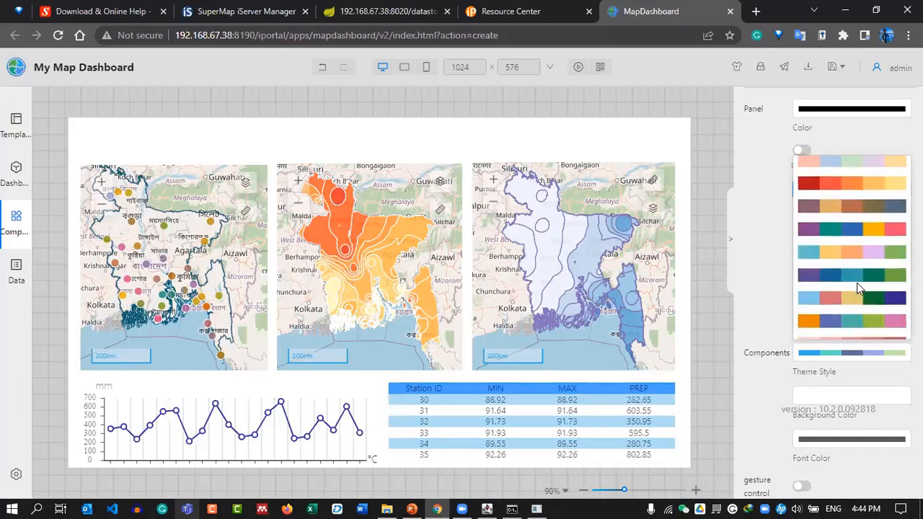
{"action": "left_click", "coordinate": [855, 285]}
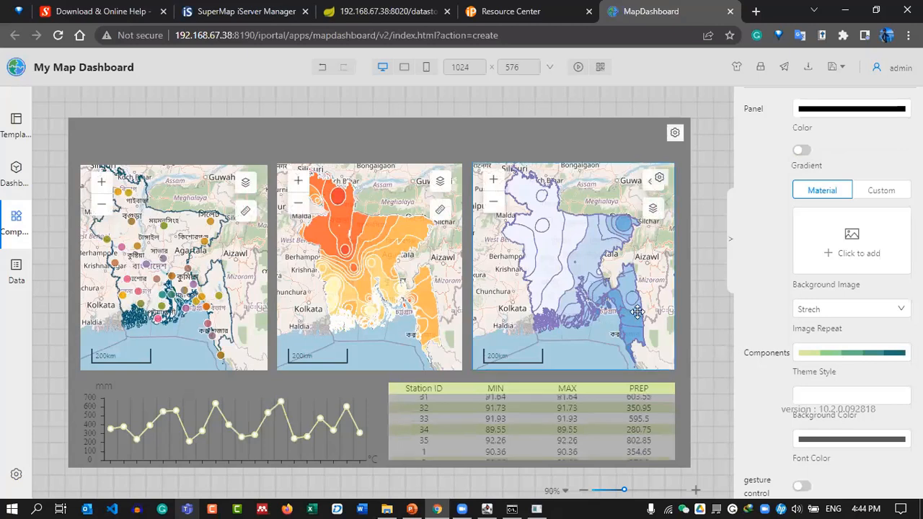
{"action": "key", "text": "ctrl+z"}
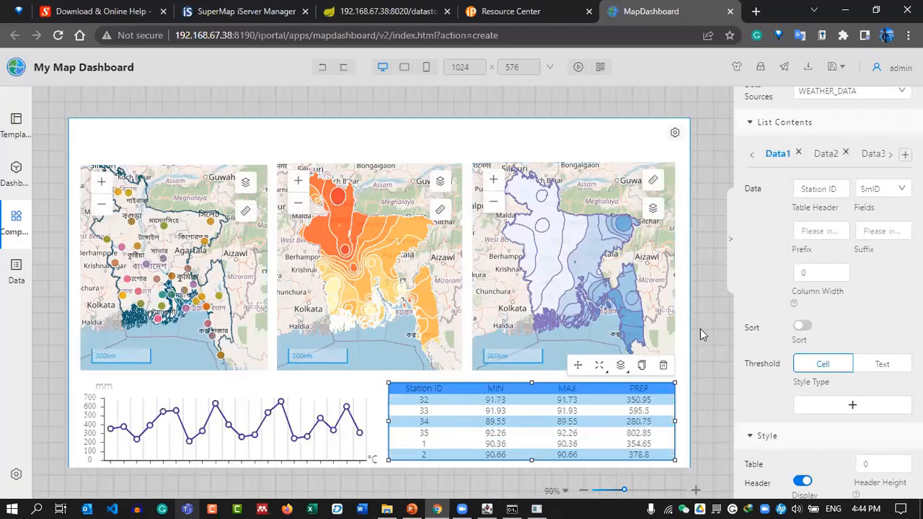
{"action": "left_click", "coordinate": [708, 335]}
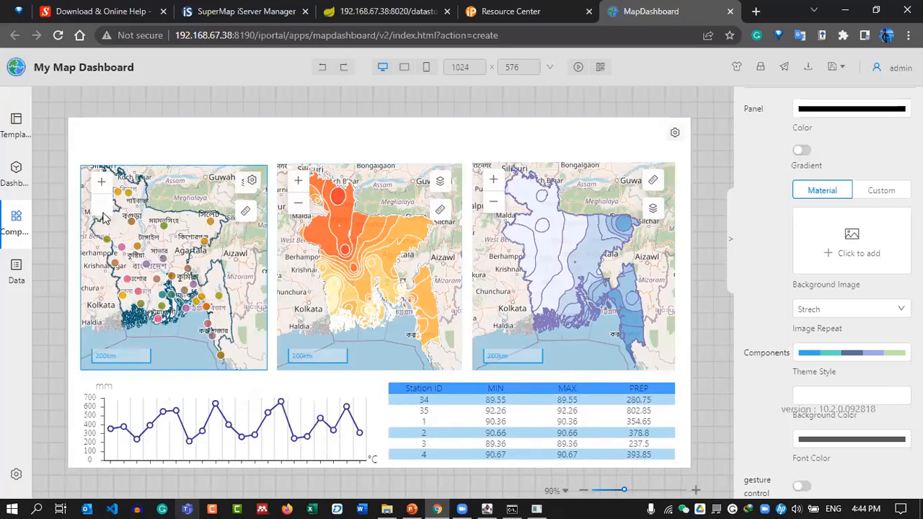
{"action": "left_click", "coordinate": [6, 177]}
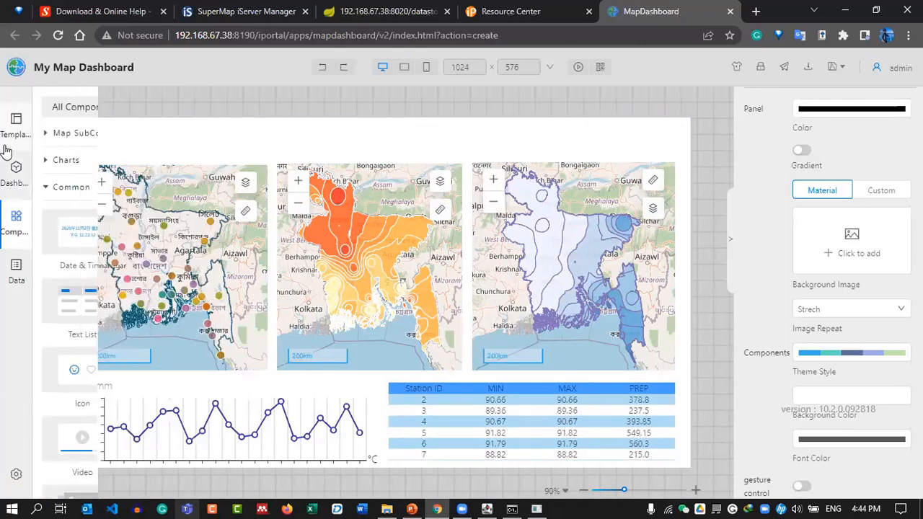
Preview LOGO.png from the SMC_22 IMAGE folder, then close Photos and minimise File Explorer.
{"action": "left_click", "coordinate": [386, 507]}
{"action": "left_click", "coordinate": [336, 108]}
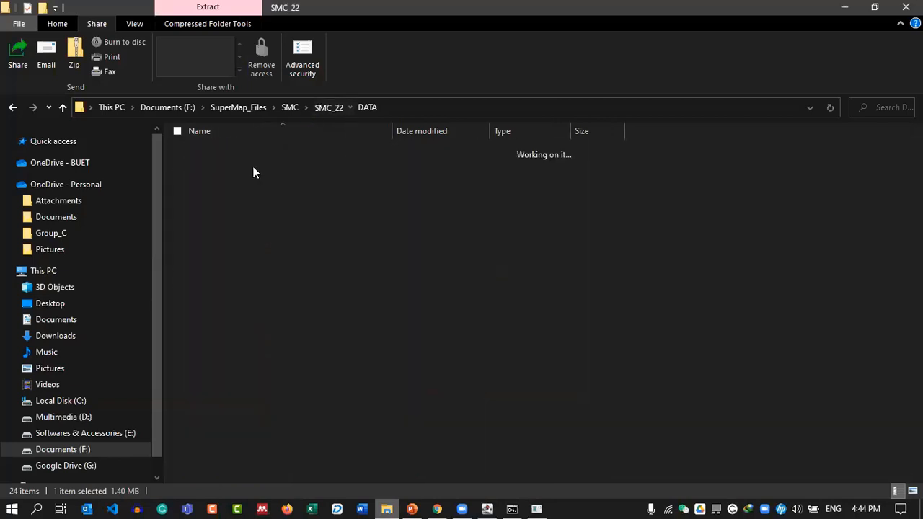
{"action": "left_click", "coordinate": [246, 170]}
{"action": "double_click", "coordinate": [245, 170]}
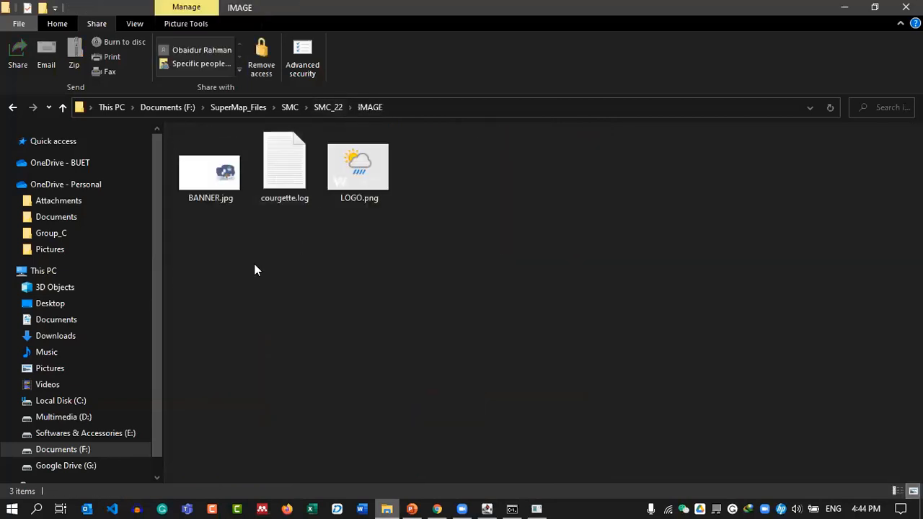
{"action": "left_click", "coordinate": [352, 160]}
{"action": "double_click", "coordinate": [353, 160]}
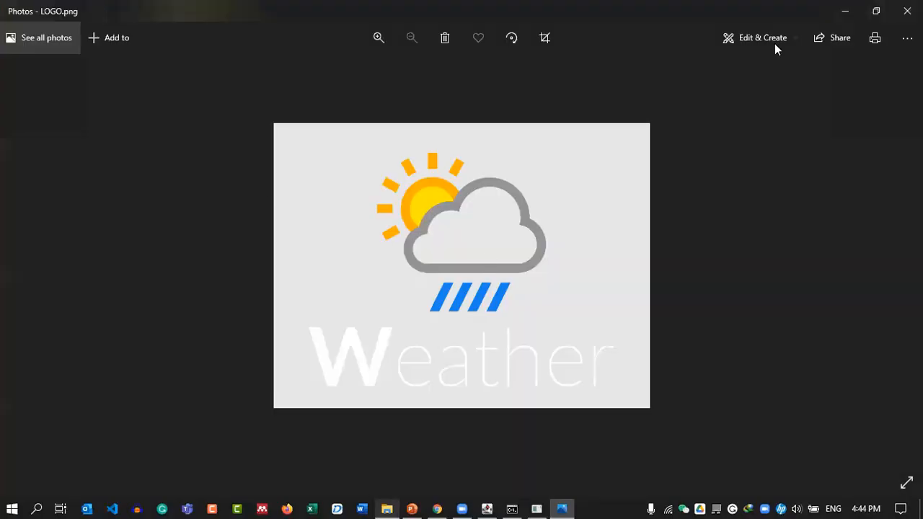
{"action": "left_click", "coordinate": [907, 11]}
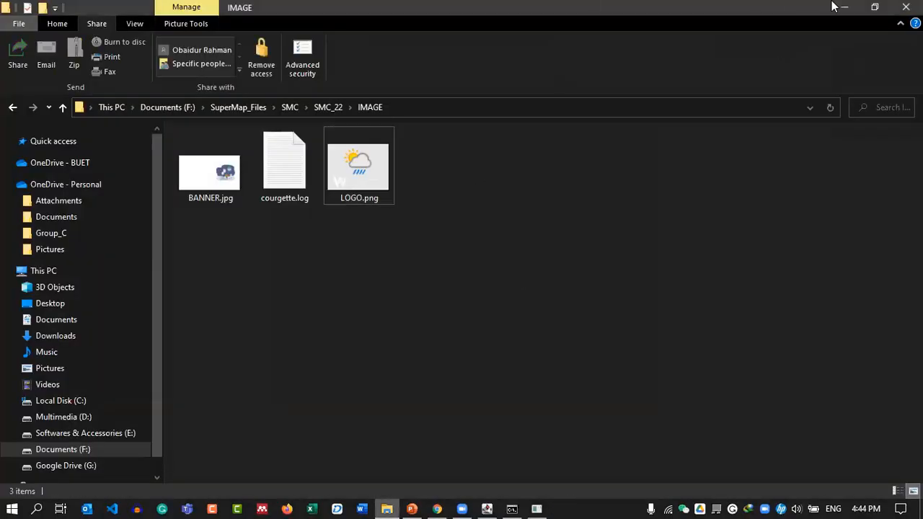
{"action": "left_click", "coordinate": [843, 7]}
Add an Image component with a custom background uploaded from SMC_22\IMAGE\LOGO.png.
{"action": "mouse_move", "coordinate": [6, 131]}
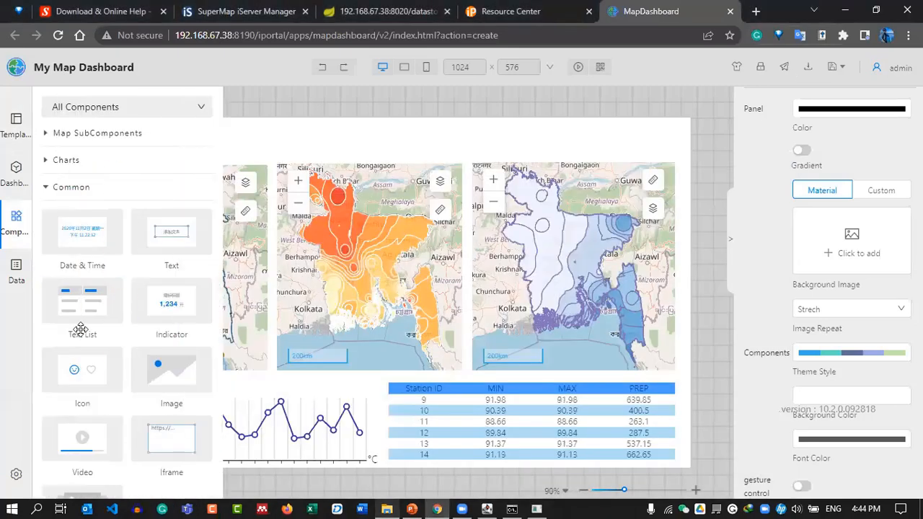
{"action": "scroll", "coordinate": [181, 317], "scroll_direction": "down", "scroll_amount": 2}
{"action": "left_click_drag", "start_coordinate": [281, 206], "coordinate": [328, 165]}
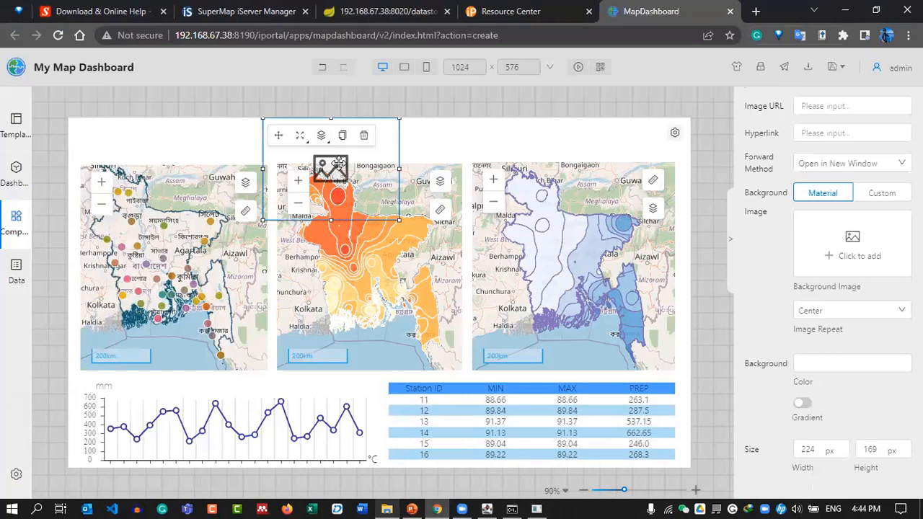
{"action": "left_click", "coordinate": [881, 247]}
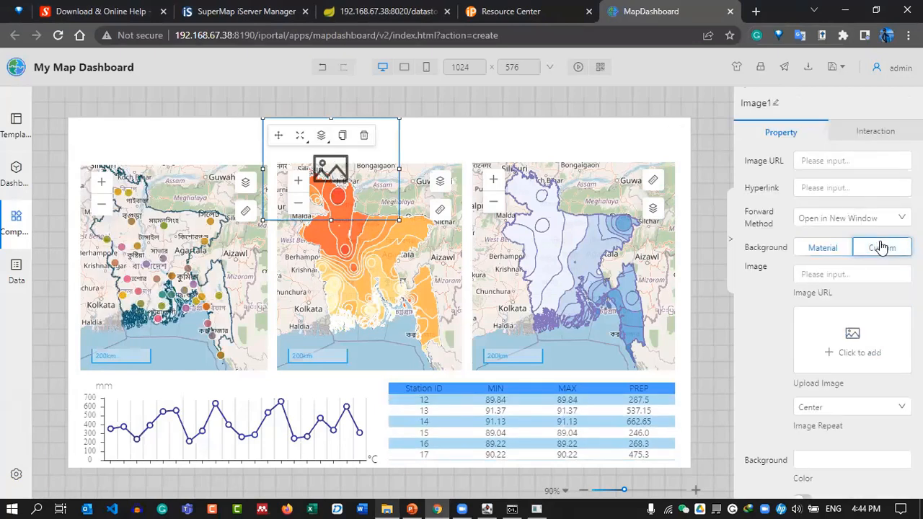
{"action": "left_click", "coordinate": [865, 359]}
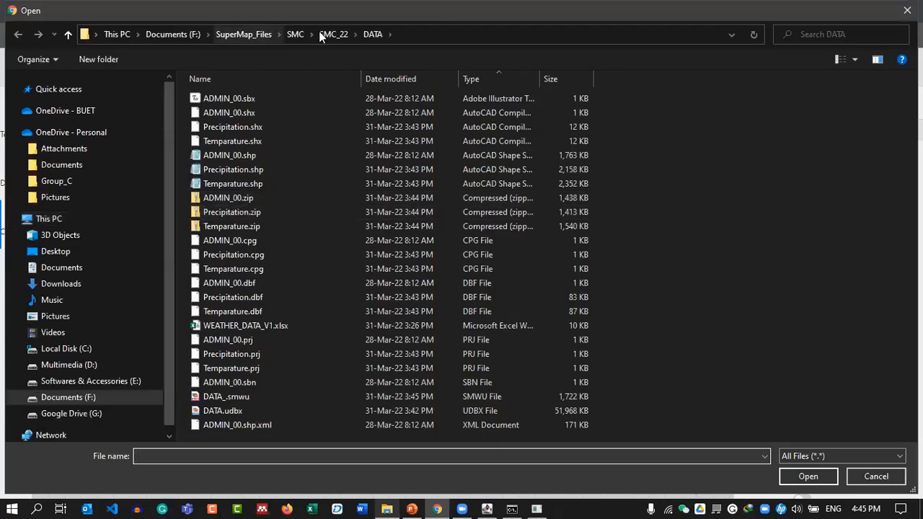
{"action": "left_click", "coordinate": [321, 33]}
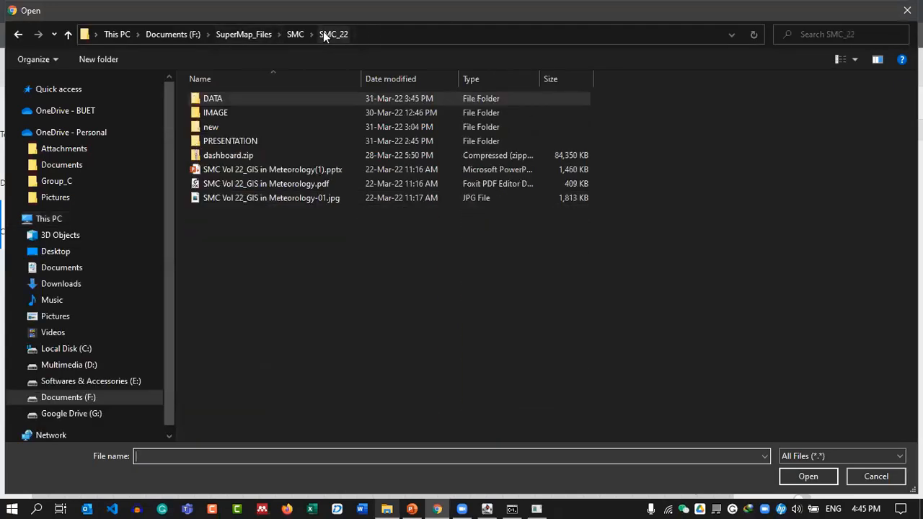
{"action": "double_click", "coordinate": [292, 109]}
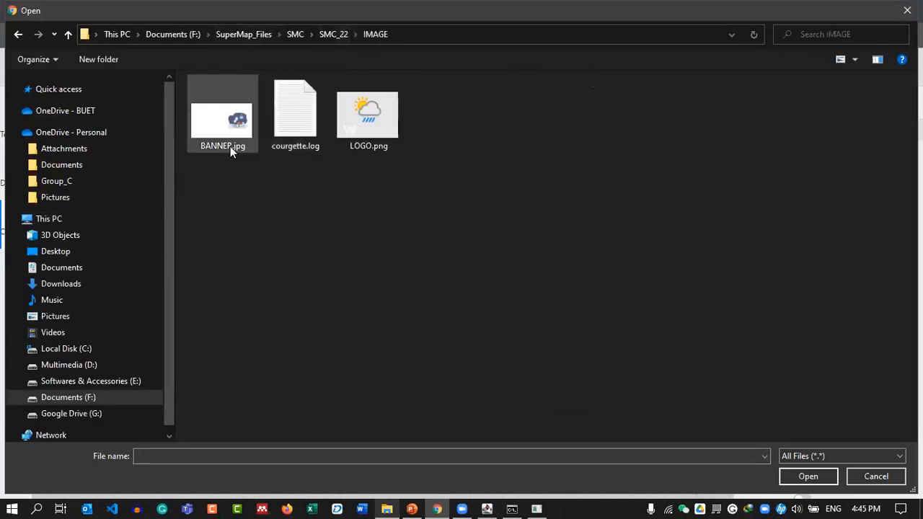
{"action": "double_click", "coordinate": [375, 124]}
Shrink the logo image to a small box in the dashboard's top-left corner.
{"action": "left_click_drag", "start_coordinate": [397, 217], "coordinate": [109, 144]}
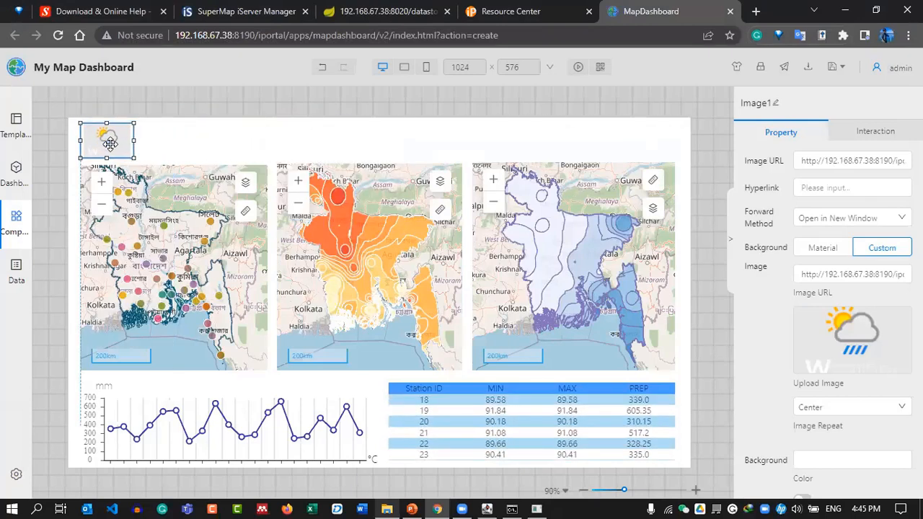
{"action": "left_click", "coordinate": [170, 115]}
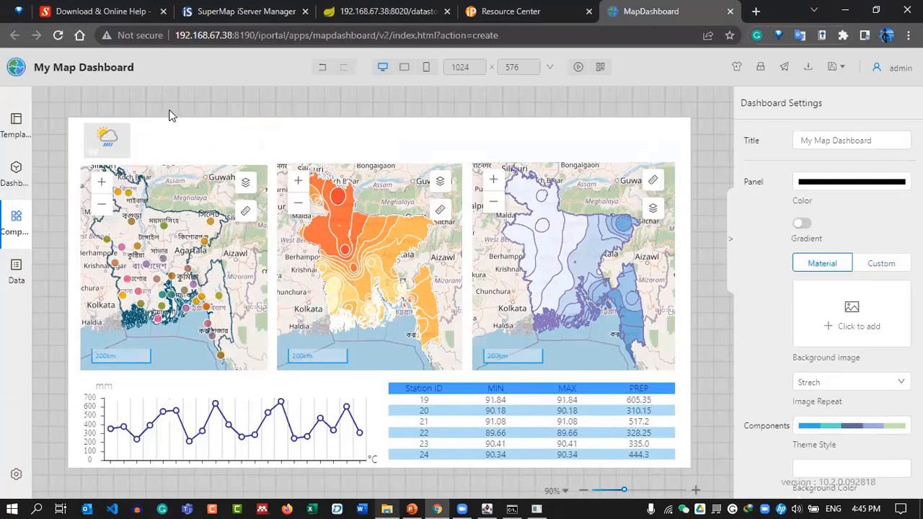
{"action": "left_click", "coordinate": [91, 137]}
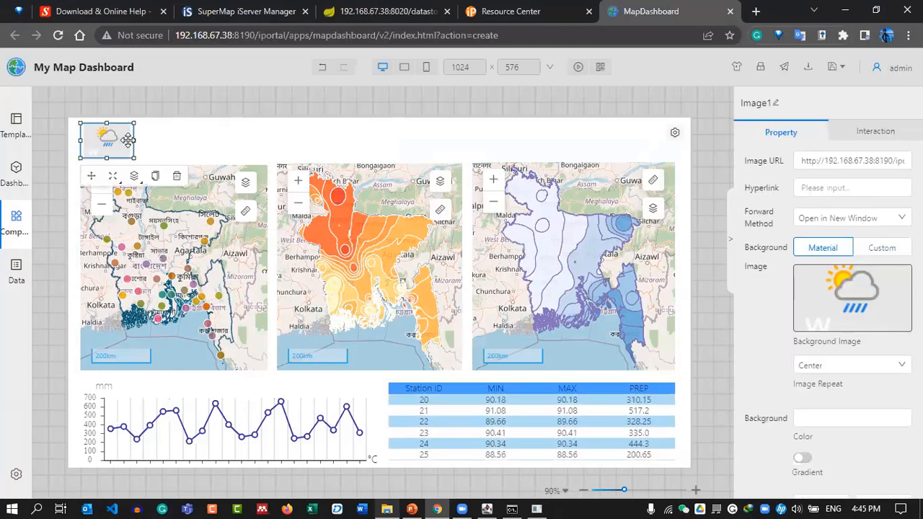
{"action": "left_click", "coordinate": [160, 104]}
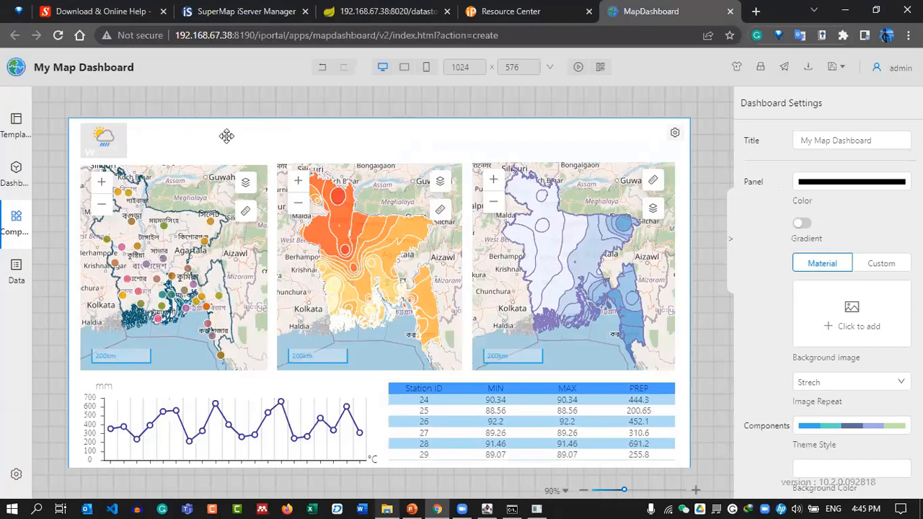
{"action": "left_click", "coordinate": [16, 222]}
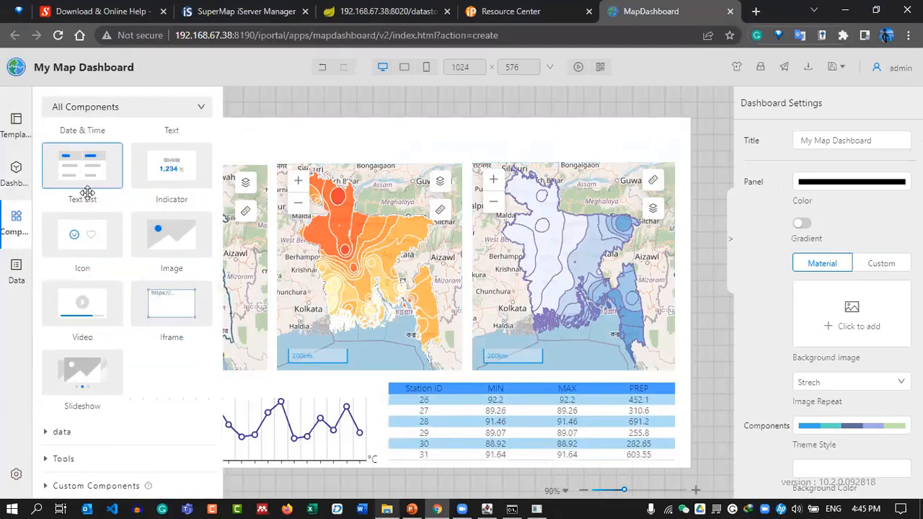
Place a Text component at the top reading 'GIS In Meteorology'.
{"action": "scroll", "coordinate": [116, 217], "scroll_direction": "up", "scroll_amount": 4}
{"action": "left_click_drag", "start_coordinate": [173, 234], "coordinate": [390, 134]}
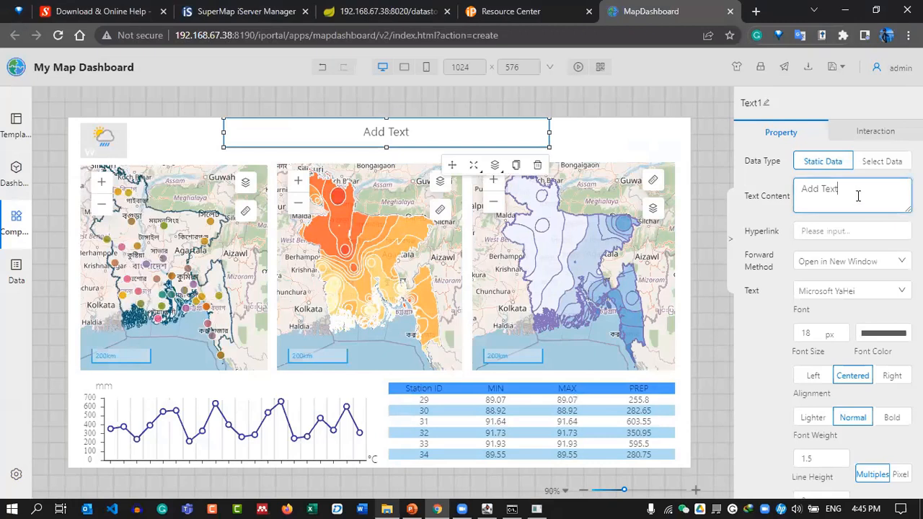
{"action": "left_click_drag", "start_coordinate": [858, 195], "coordinate": [775, 195]}
{"action": "key", "text": "BackSpace"}
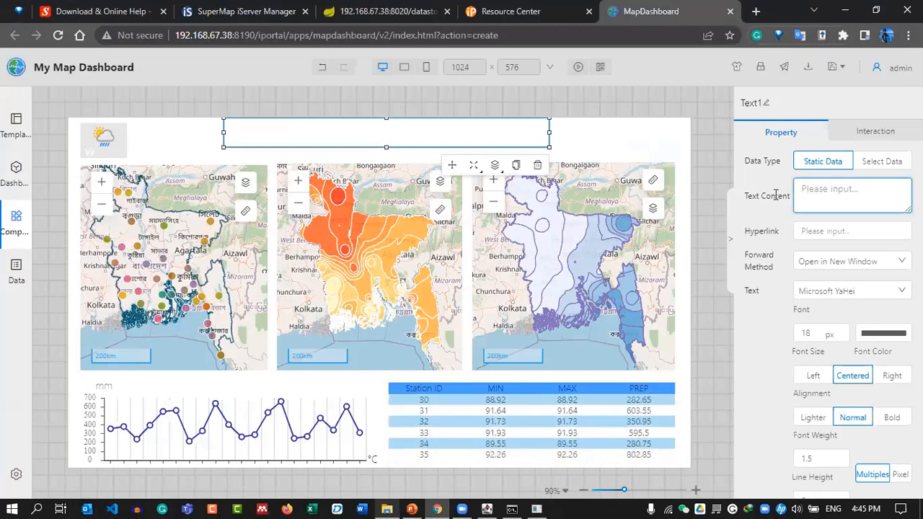
{"action": "type", "text": "GIS"}
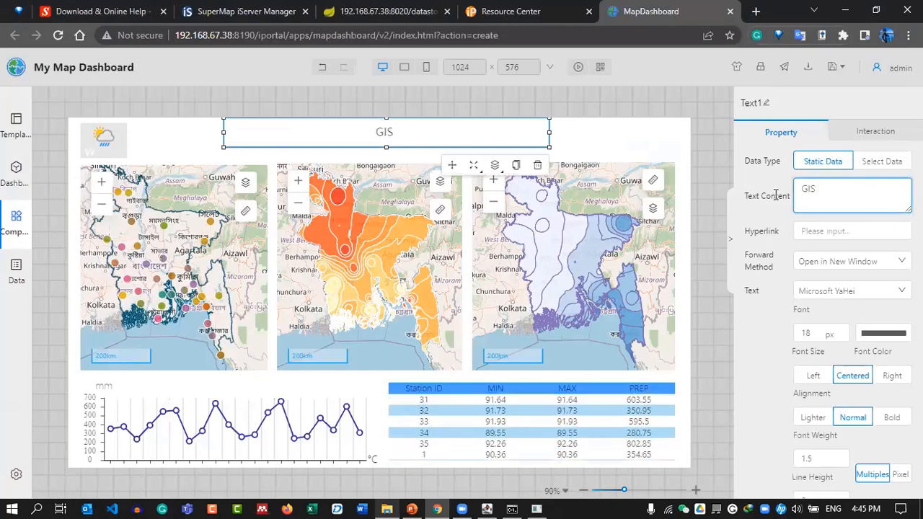
{"action": "type", "text": " In Meteo"}
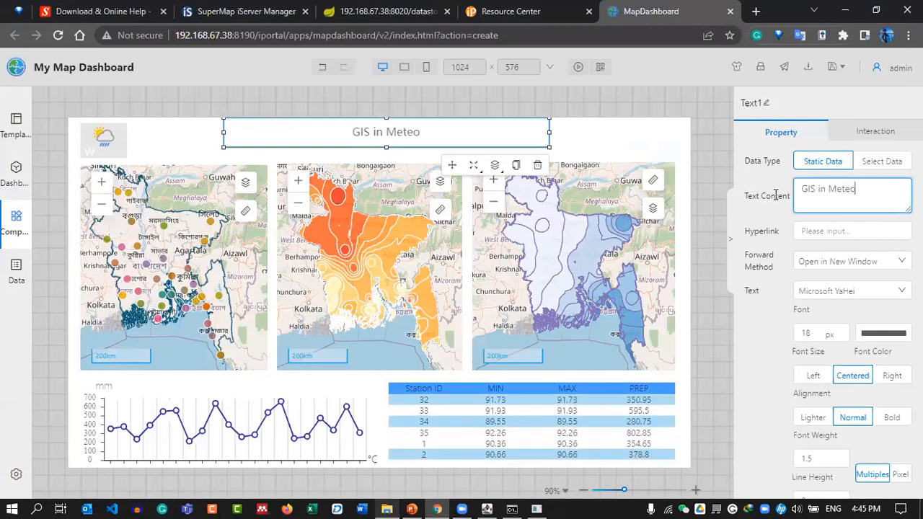
{"action": "type", "text": "rology"}
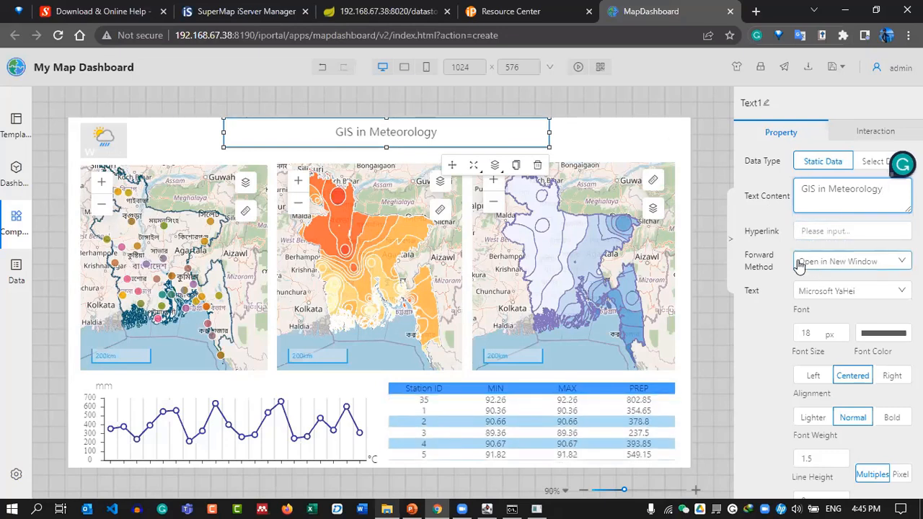
Set the title font to SimHei at size 70.
{"action": "left_click", "coordinate": [813, 292]}
{"action": "left_click", "coordinate": [822, 359]}
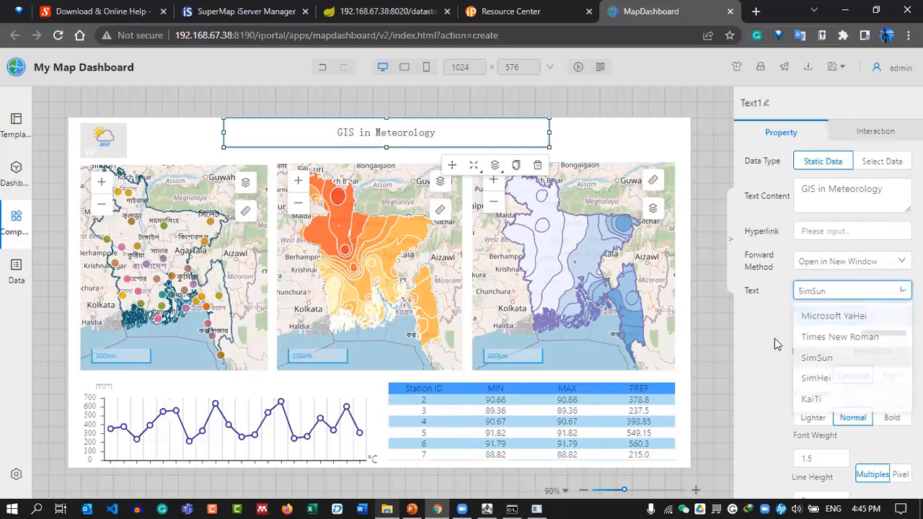
{"action": "left_click", "coordinate": [824, 295]}
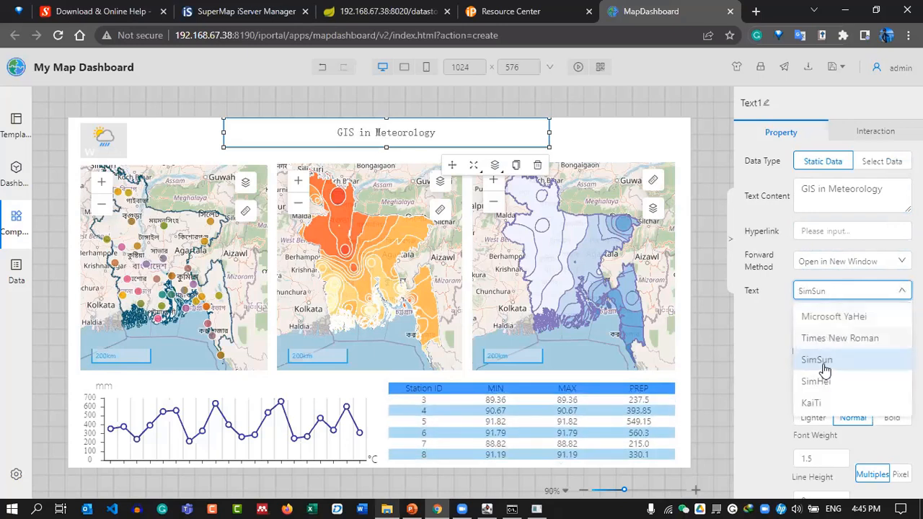
{"action": "left_click", "coordinate": [815, 377]}
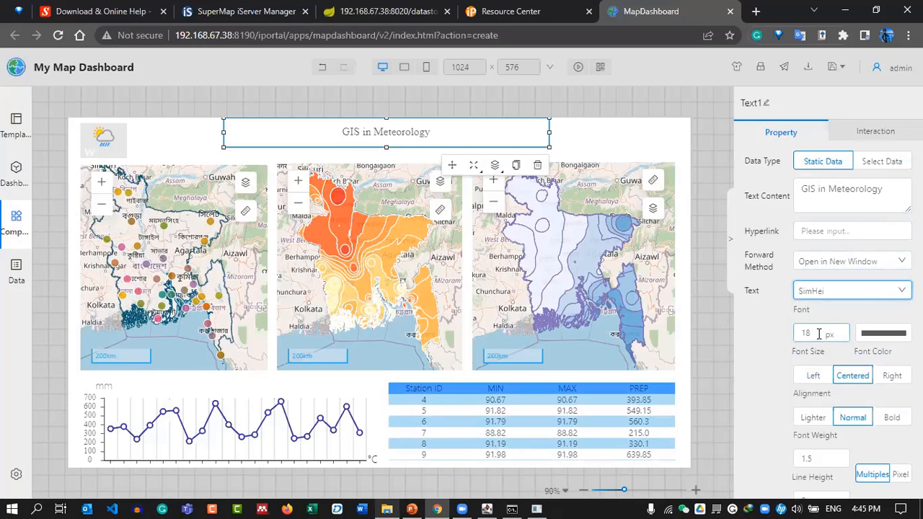
{"action": "type", "text": "70"}
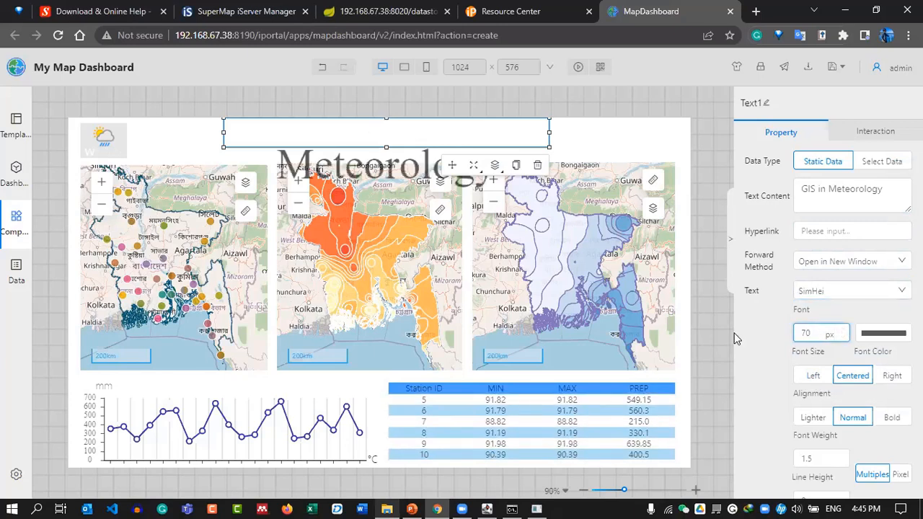
Fit the title on one line beside the logo and reduce its font size to 60.
{"action": "left_click_drag", "start_coordinate": [550, 147], "coordinate": [708, 222]}
{"action": "left_click_drag", "start_coordinate": [345, 157], "coordinate": [261, 174]}
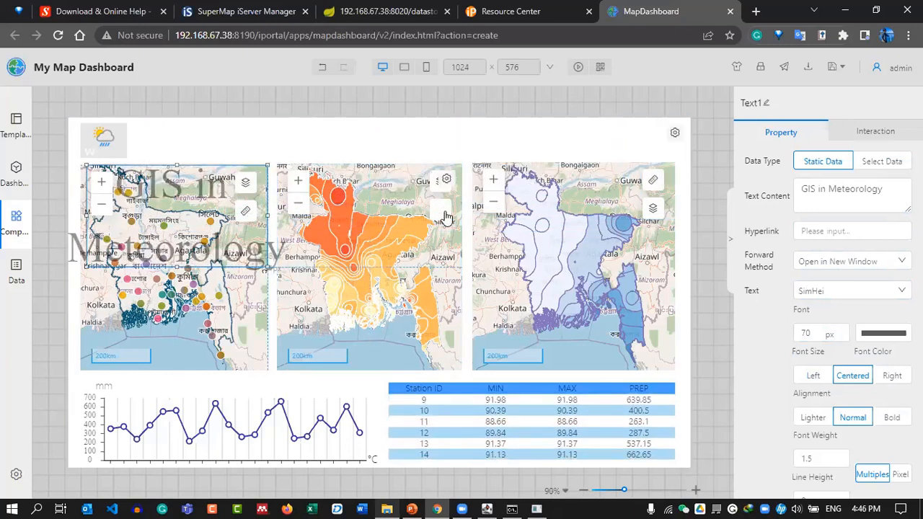
{"action": "left_click_drag", "start_coordinate": [197, 219], "coordinate": [378, 177]}
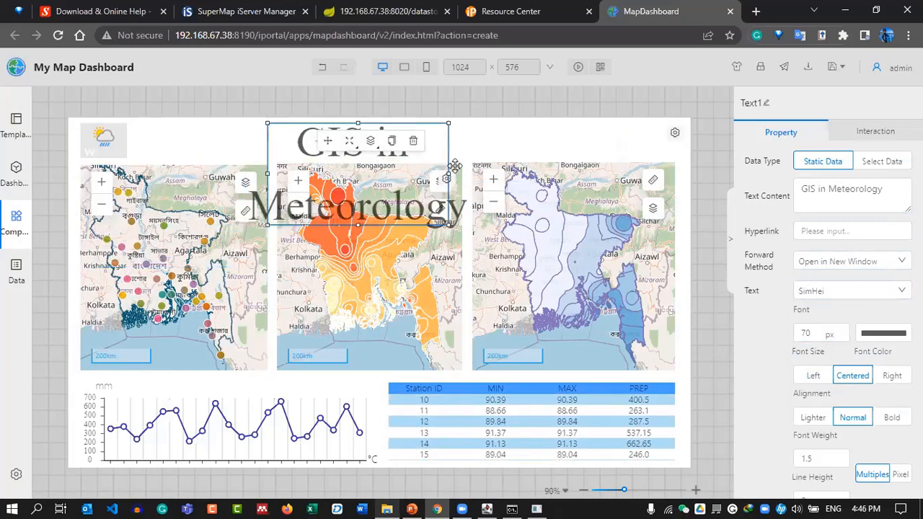
{"action": "left_click_drag", "start_coordinate": [448, 175], "coordinate": [690, 179]}
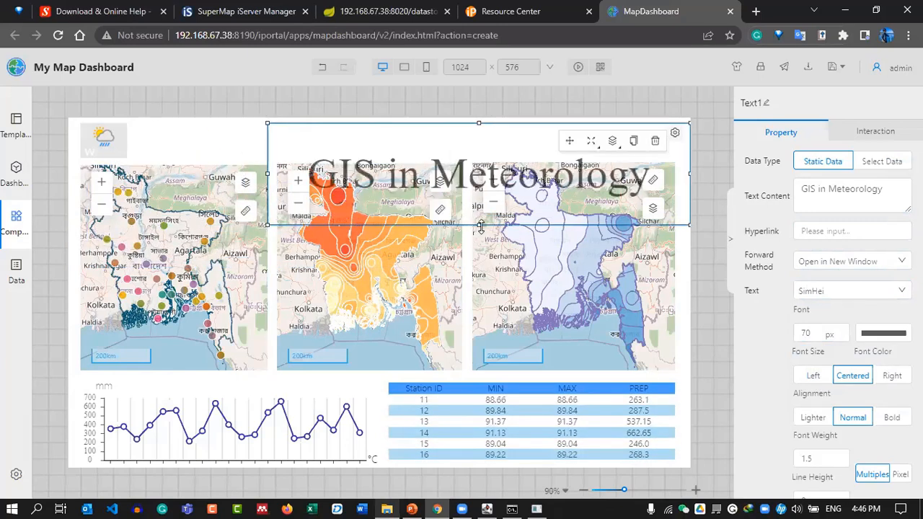
{"action": "left_click_drag", "start_coordinate": [483, 189], "coordinate": [322, 166]}
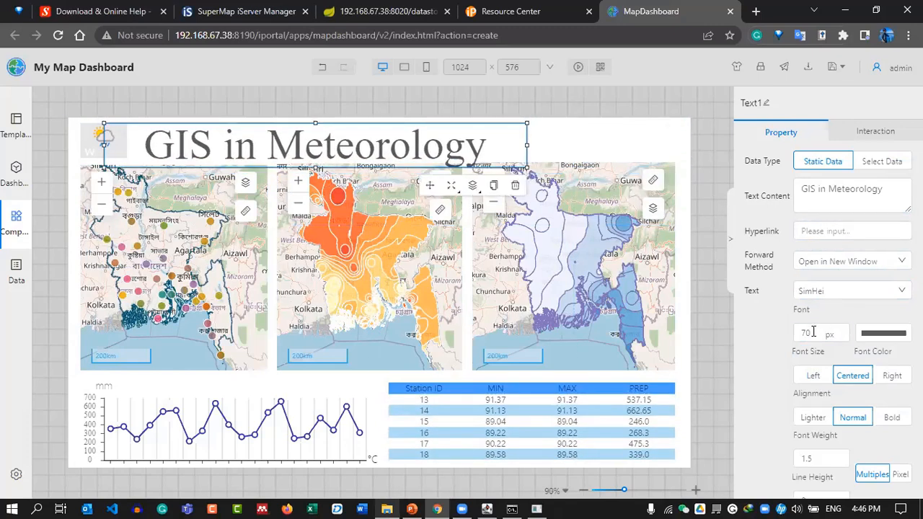
{"action": "type", "text": "65"}
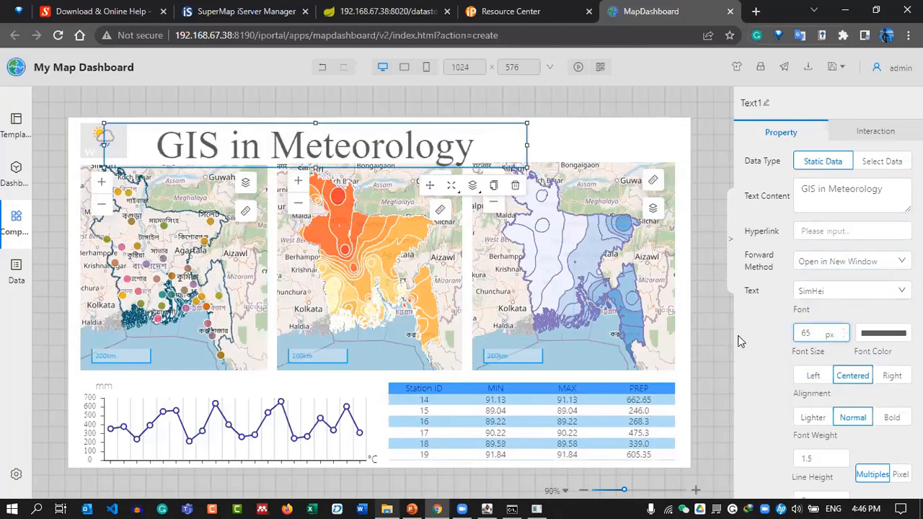
{"action": "key", "text": "BackSpace"}
{"action": "type", "text": "0"}
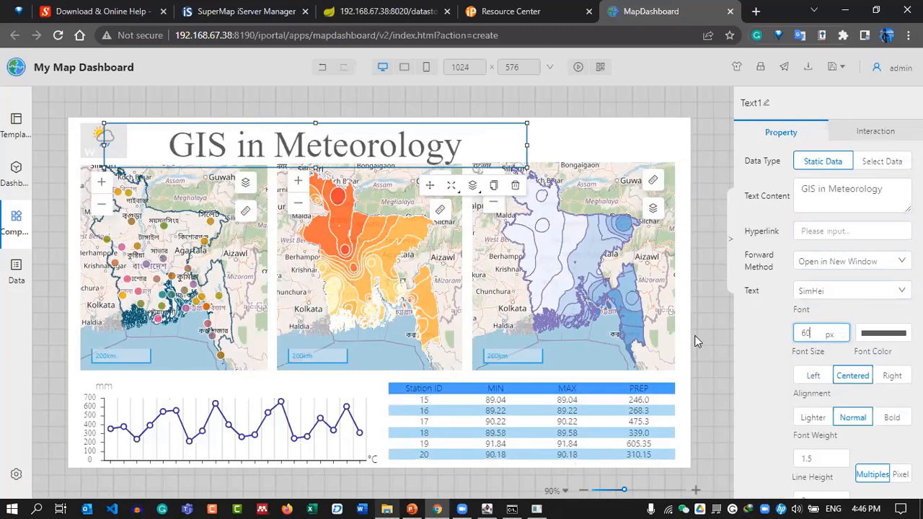
{"action": "left_click_drag", "start_coordinate": [346, 132], "coordinate": [292, 139]}
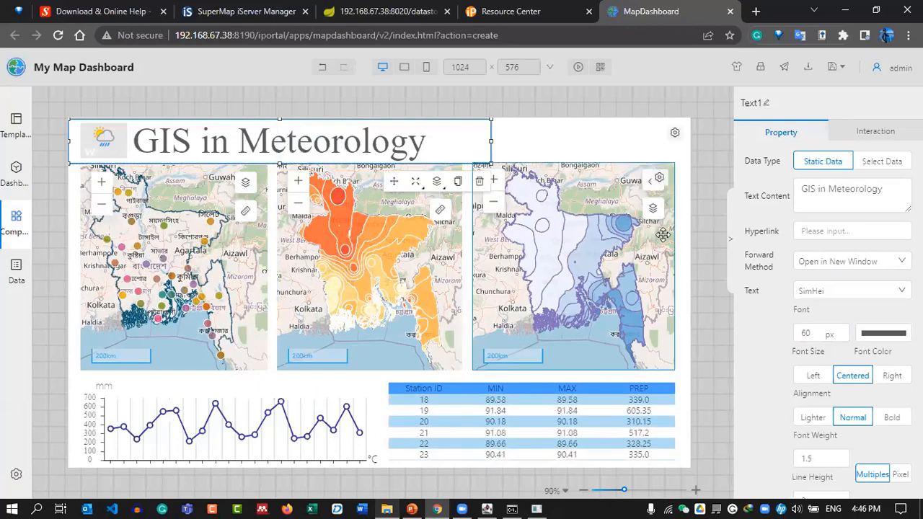
Set the title's font color to teal.
{"action": "left_click", "coordinate": [871, 335]}
{"action": "left_click", "coordinate": [865, 426]}
{"action": "left_click", "coordinate": [848, 372]}
{"action": "left_click_drag", "start_coordinate": [847, 372], "coordinate": [872, 375]}
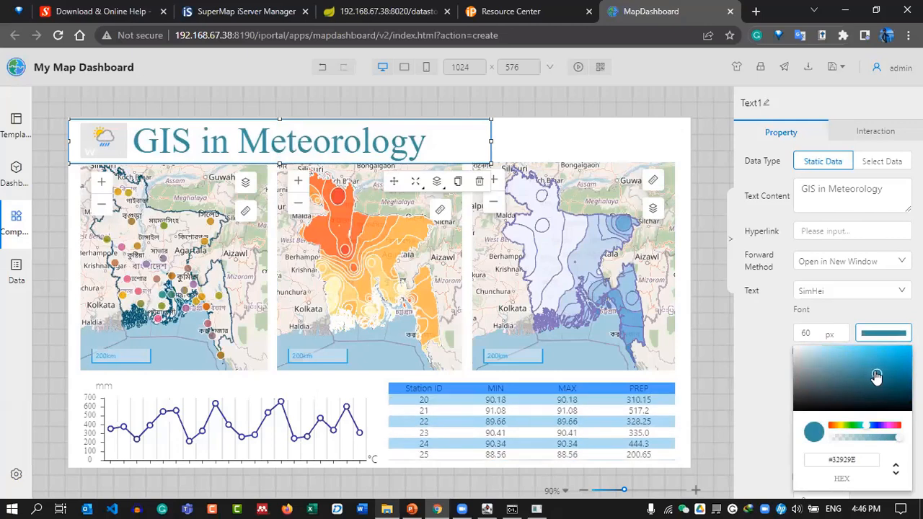
{"action": "left_click", "coordinate": [708, 250]}
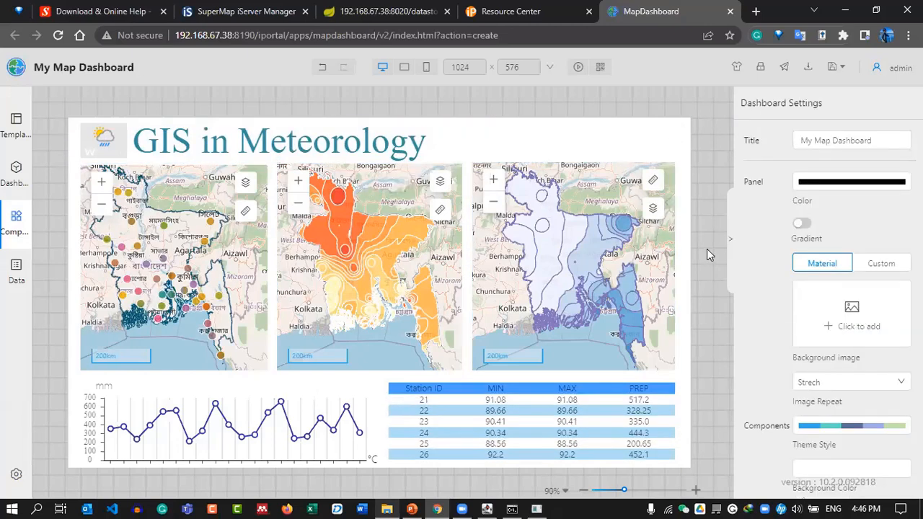
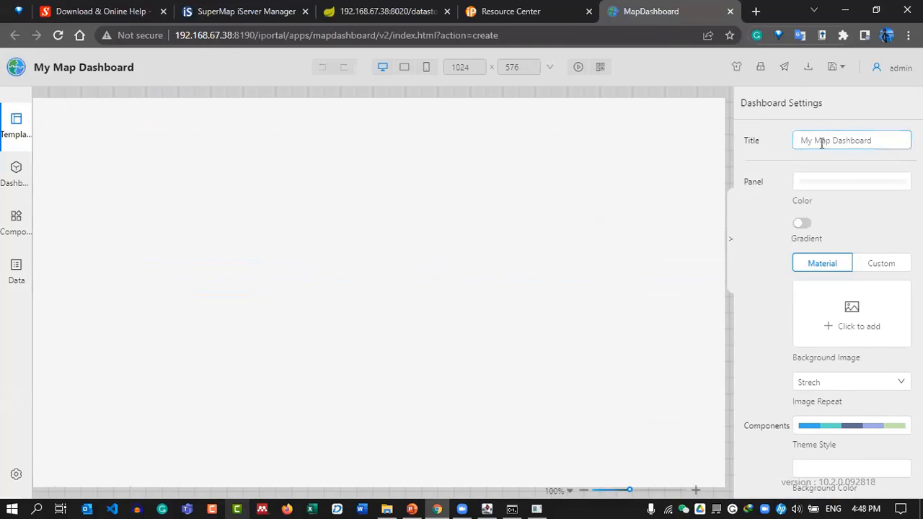
Attempt to download the current dashboard from the editor toolbar.
{"action": "left_click", "coordinate": [808, 69]}
Dismiss the download manager warning and reload the dashboard editor page.
{"action": "left_click", "coordinate": [641, 180]}
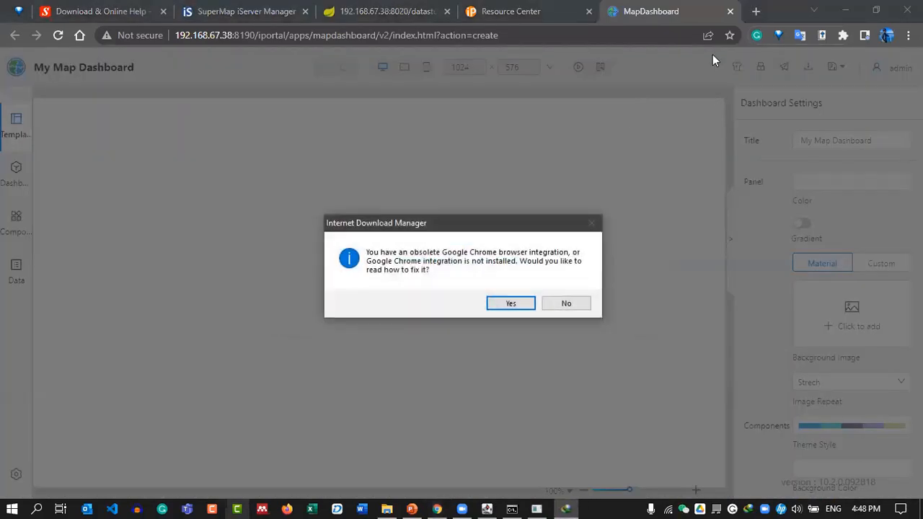
{"action": "left_click", "coordinate": [565, 302]}
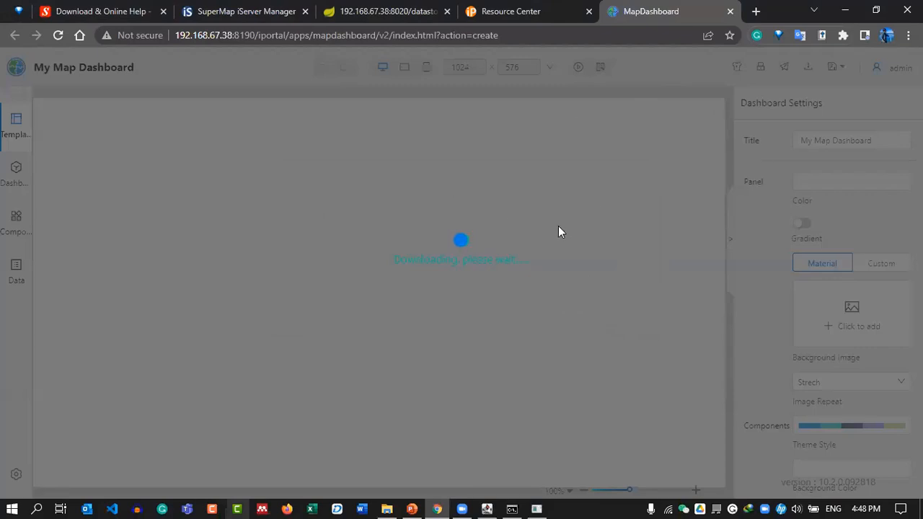
{"action": "left_click", "coordinate": [58, 35]}
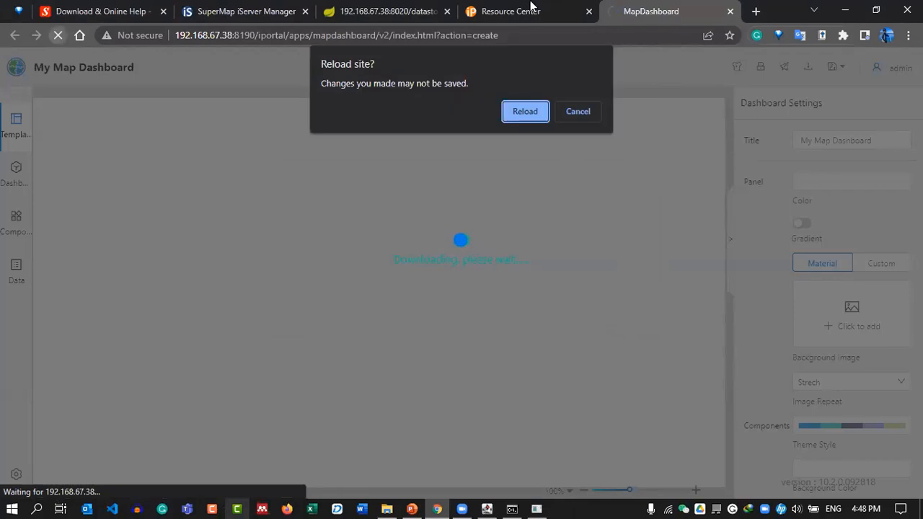
{"action": "left_click", "coordinate": [529, 118]}
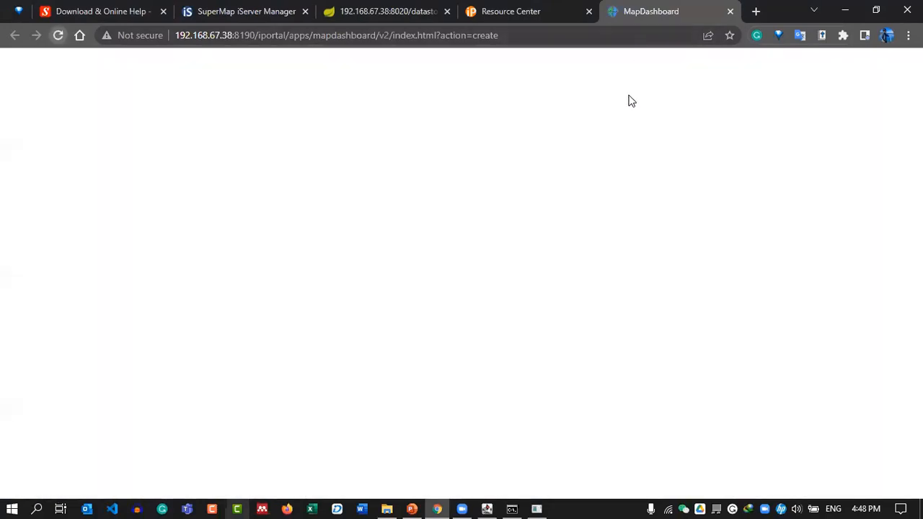
Start a blank dashboard from the New template and save it as My Map Dashboard.
{"action": "scroll", "coordinate": [875, 445], "scroll_direction": "down", "scroll_amount": 2}
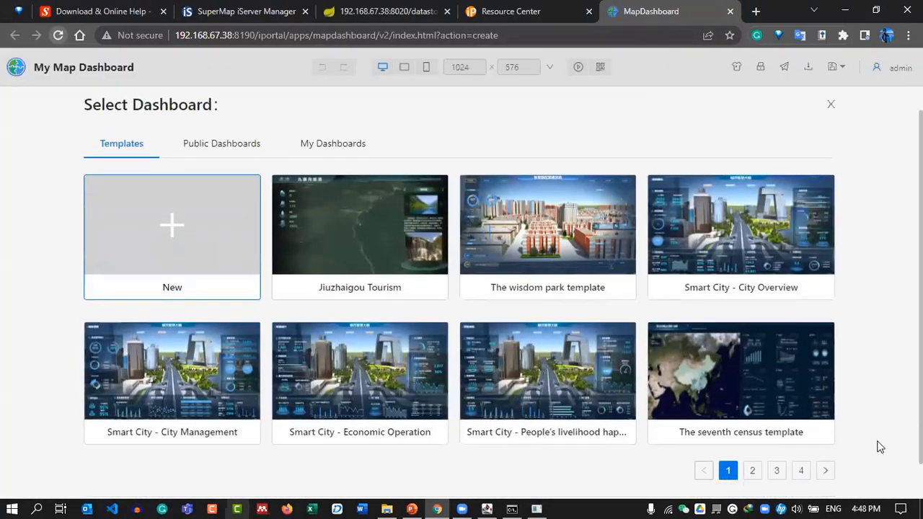
{"action": "left_click", "coordinate": [805, 490]}
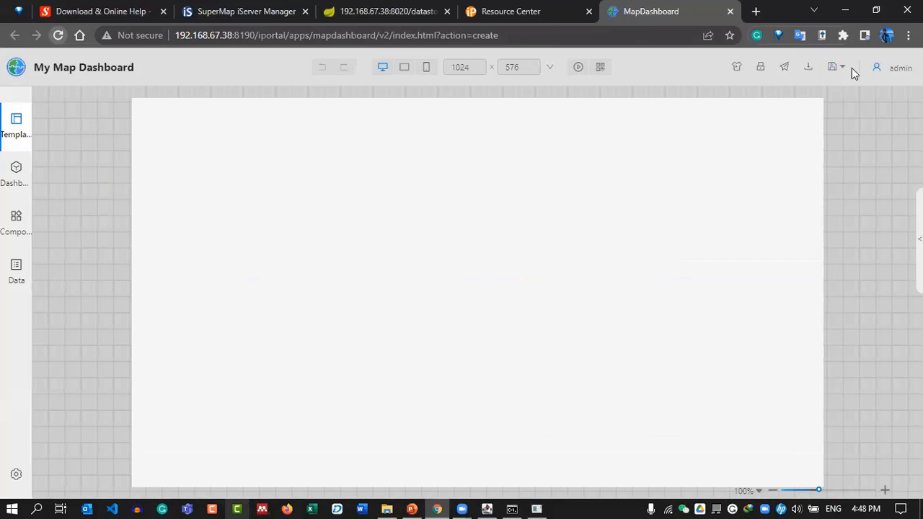
{"action": "left_click", "coordinate": [832, 68]}
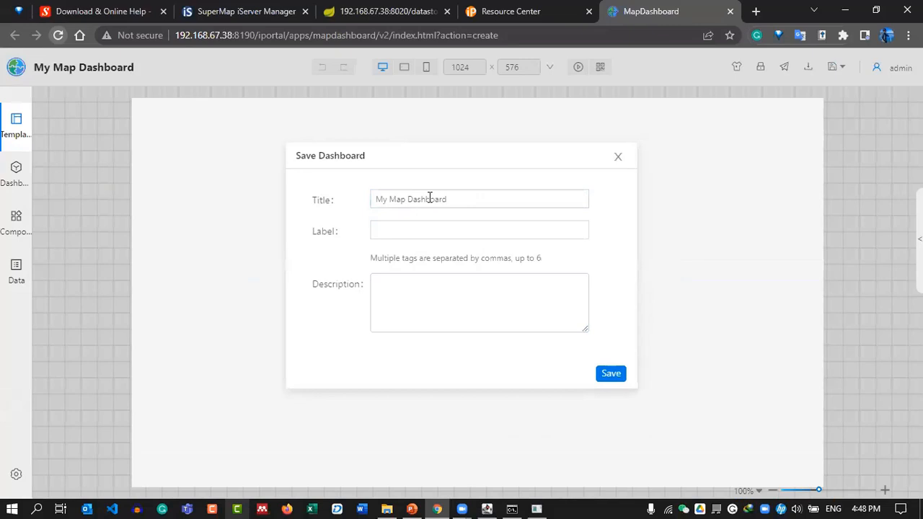
{"action": "left_click", "coordinate": [611, 374]}
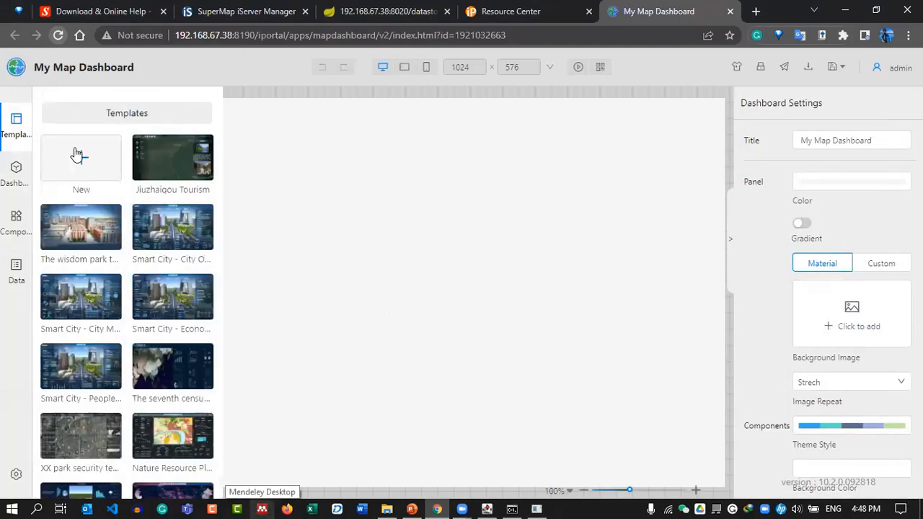
Add a Layout container, zoom the canvas to 90%, and stretch the container to fill it.
{"action": "left_click", "coordinate": [11, 182]}
{"action": "left_click", "coordinate": [12, 227]}
{"action": "left_click_drag", "start_coordinate": [69, 189], "coordinate": [198, 192]}
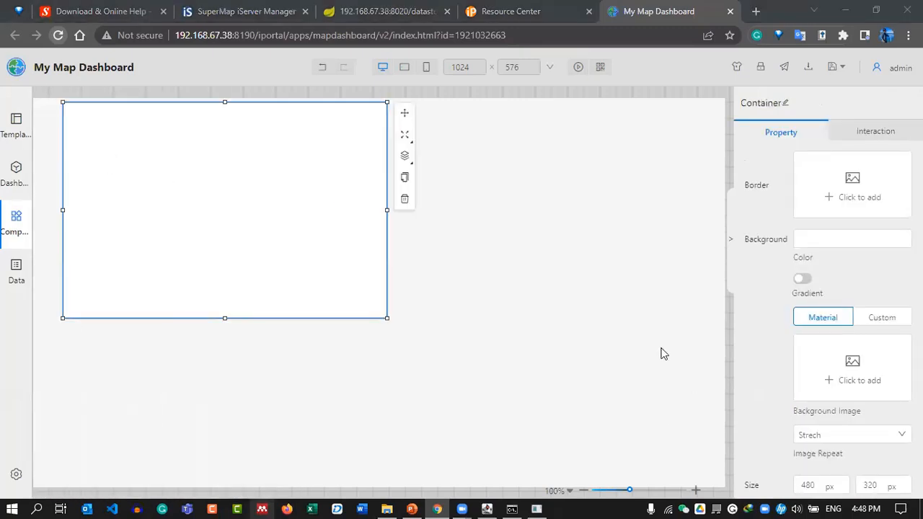
{"action": "left_click", "coordinate": [569, 492]}
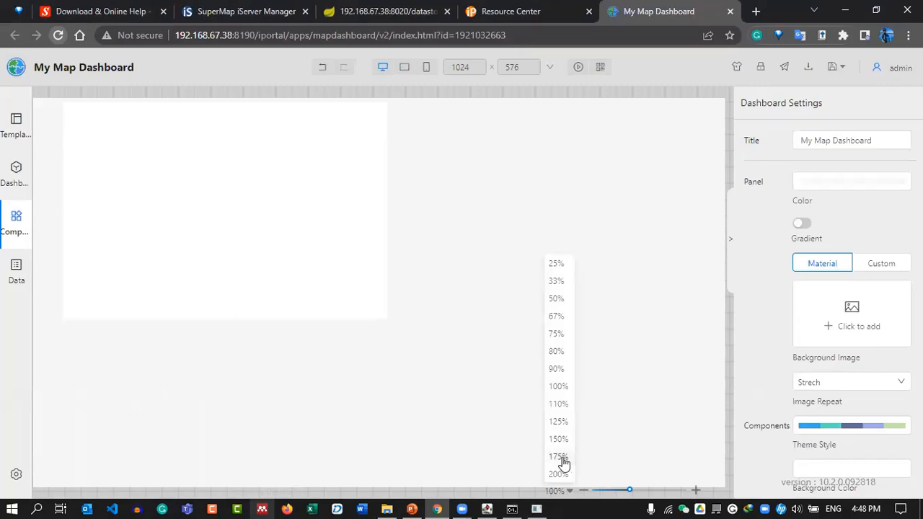
{"action": "left_click", "coordinate": [573, 366]}
{"action": "left_click_drag", "start_coordinate": [226, 225], "coordinate": [165, 210]}
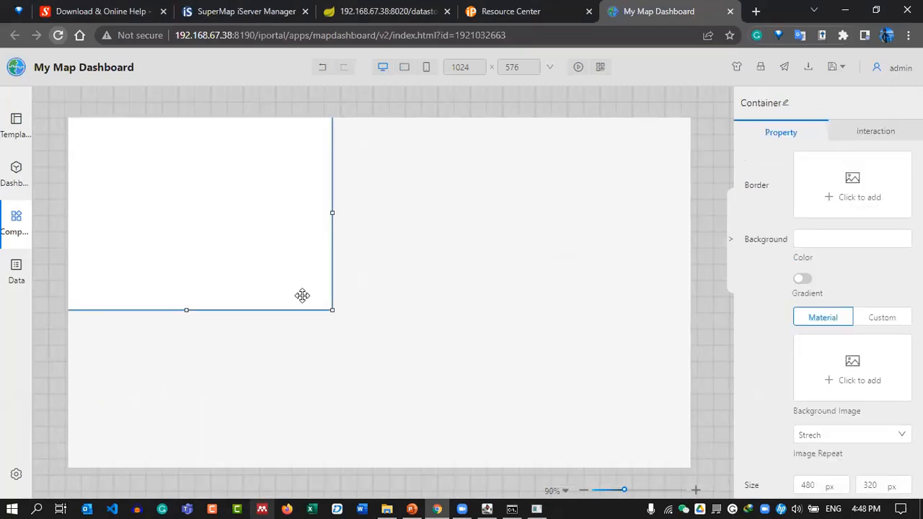
{"action": "left_click_drag", "start_coordinate": [359, 311], "coordinate": [699, 437]}
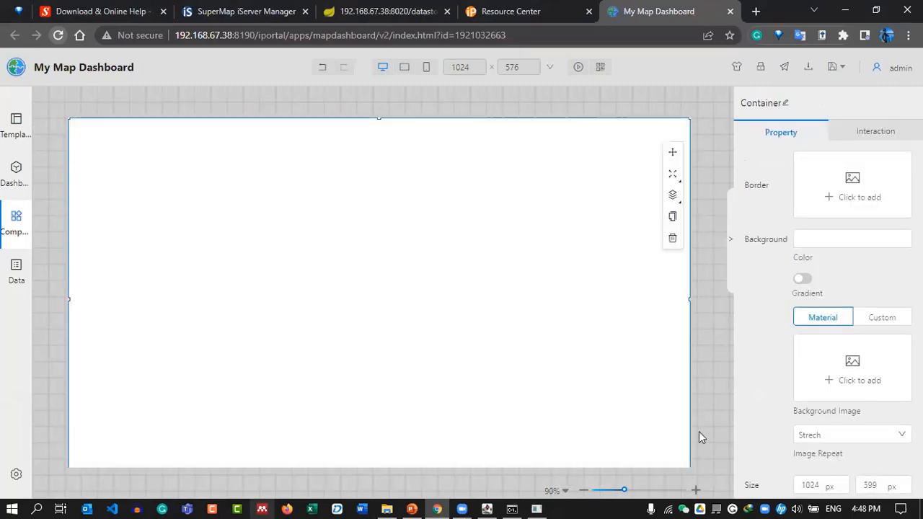
Add a Map component inside the container and shrink it into the upper-left area.
{"action": "left_click", "coordinate": [7, 221]}
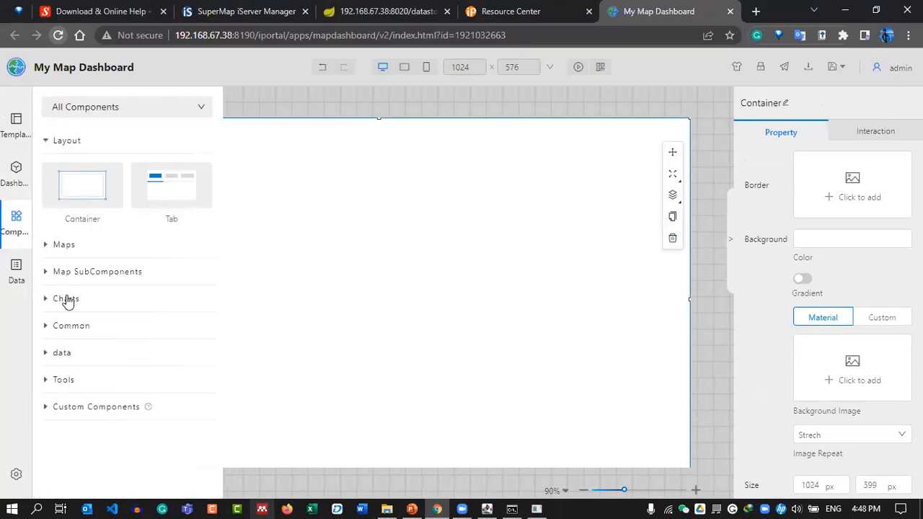
{"action": "left_click", "coordinate": [64, 246]}
{"action": "left_click_drag", "start_coordinate": [81, 210], "coordinate": [366, 232]}
{"action": "left_click_drag", "start_coordinate": [650, 128], "coordinate": [397, 199]}
{"action": "left_click_drag", "start_coordinate": [217, 216], "coordinate": [214, 183]}
{"action": "left_click_drag", "start_coordinate": [368, 147], "coordinate": [285, 177]}
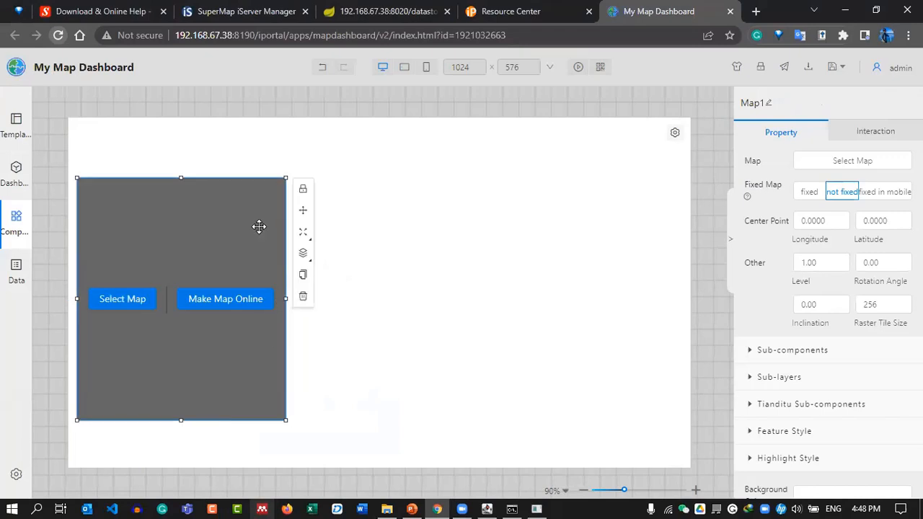
Load the Weather Station map from My Maps into the map component.
{"action": "left_click", "coordinate": [108, 298]}
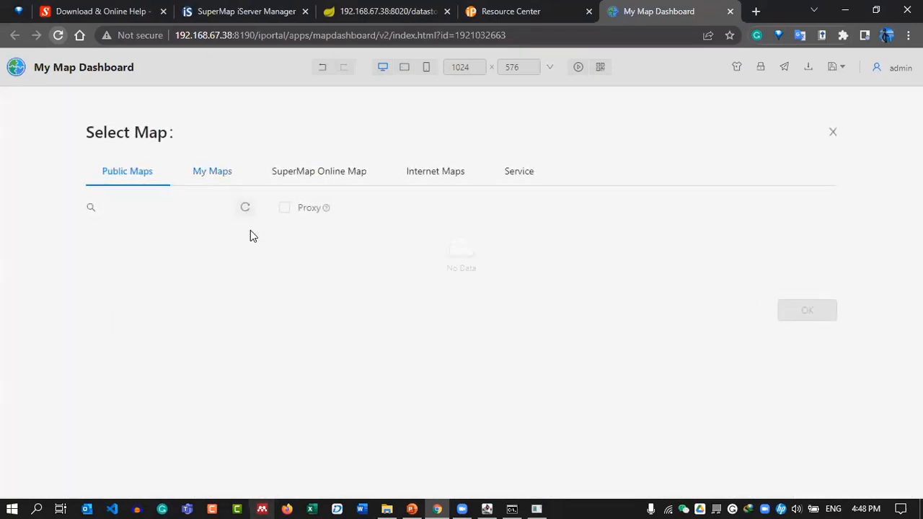
{"action": "left_click", "coordinate": [212, 170]}
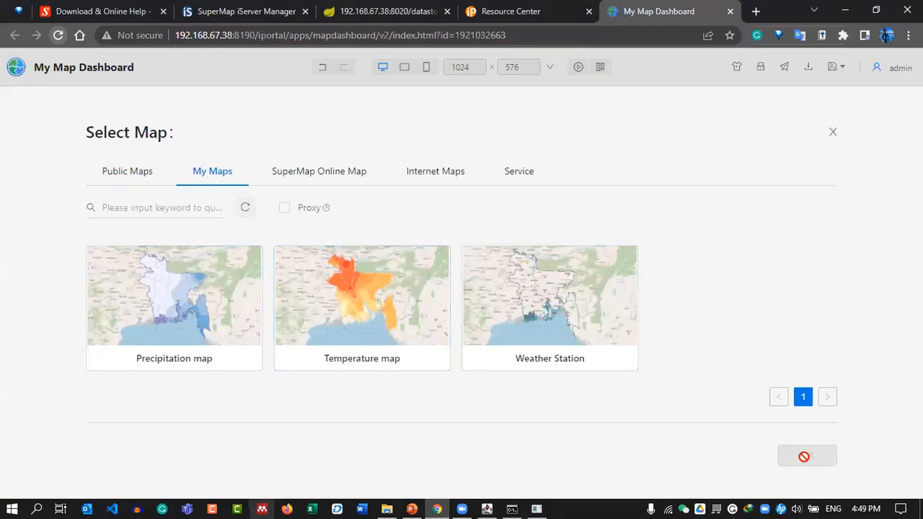
{"action": "left_click", "coordinate": [576, 308]}
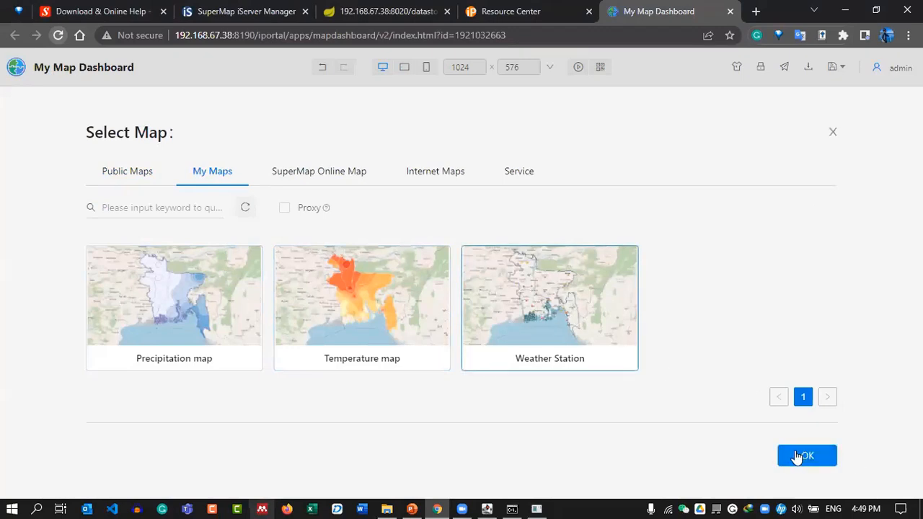
{"action": "left_click", "coordinate": [801, 454]}
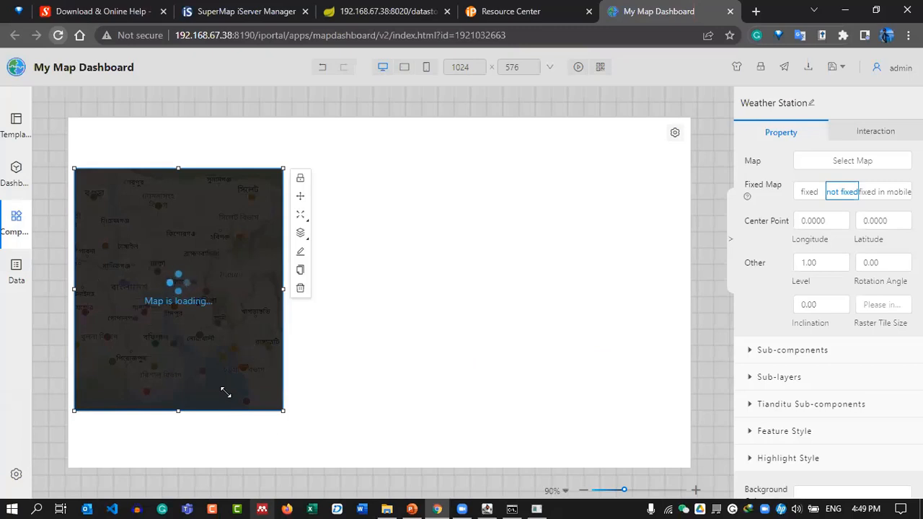
Reposition and narrow the Weather Station map into a tall panel at the left.
{"action": "left_click_drag", "start_coordinate": [282, 411], "coordinate": [266, 382]}
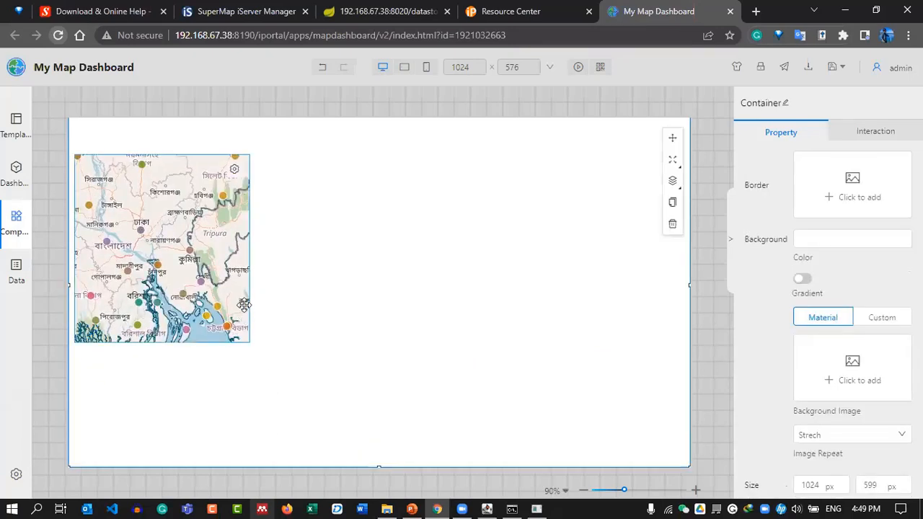
{"action": "left_click", "coordinate": [211, 259]}
{"action": "left_click_drag", "start_coordinate": [180, 241], "coordinate": [169, 227]}
{"action": "left_click_drag", "start_coordinate": [262, 352], "coordinate": [241, 355]}
{"action": "mouse_move", "coordinate": [194, 246]}
{"action": "left_mouse_down"}
{"action": "mouse_move", "coordinate": [189, 266]}
{"action": "mouse_move", "coordinate": [184, 233]}
{"action": "left_mouse_up"}
Duplicate the Weather Station map, place the copy beside it, and widen both maps.
{"action": "left_click", "coordinate": [252, 270]}
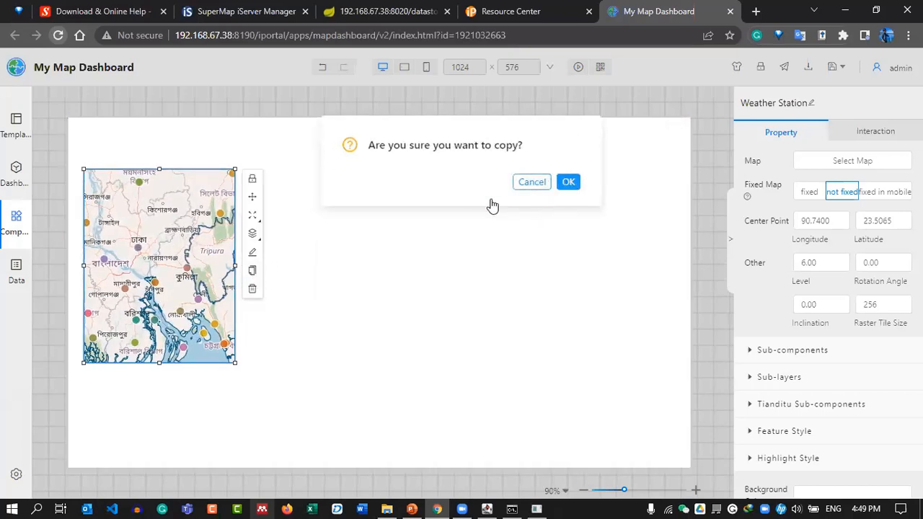
{"action": "key", "text": "Return"}
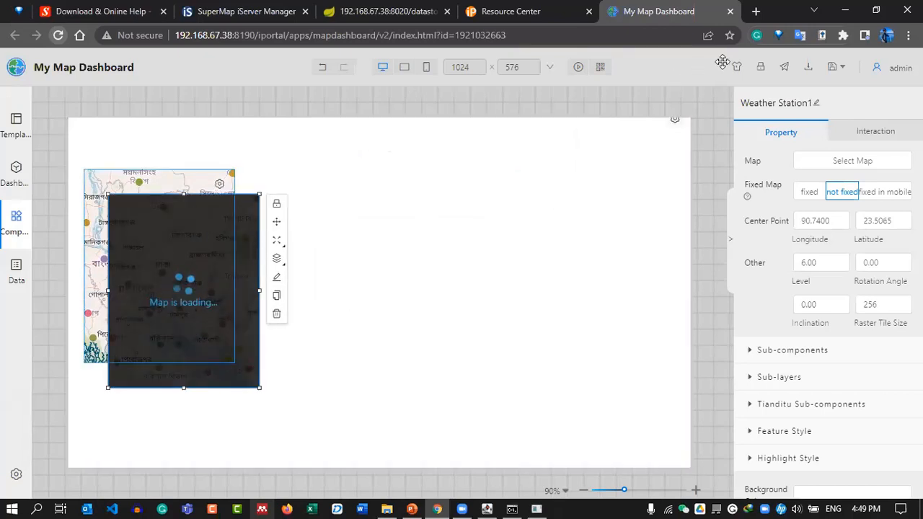
{"action": "left_click_drag", "start_coordinate": [164, 236], "coordinate": [314, 212]}
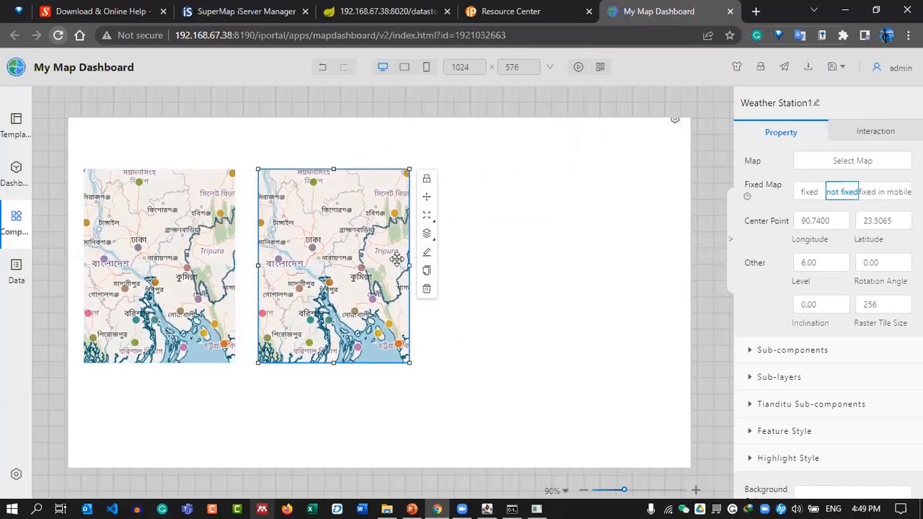
{"action": "left_click_drag", "start_coordinate": [409, 266], "coordinate": [448, 266]}
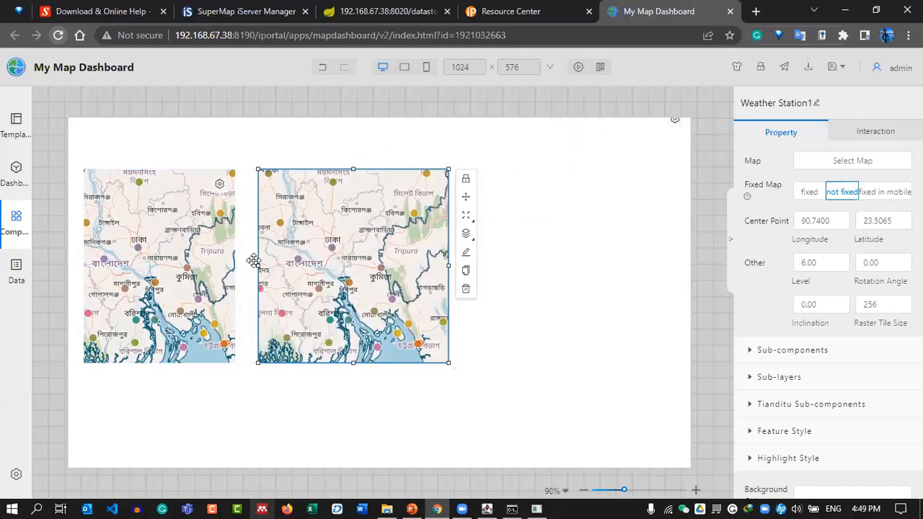
{"action": "left_click", "coordinate": [229, 256]}
{"action": "left_click_drag", "start_coordinate": [233, 264], "coordinate": [264, 266]}
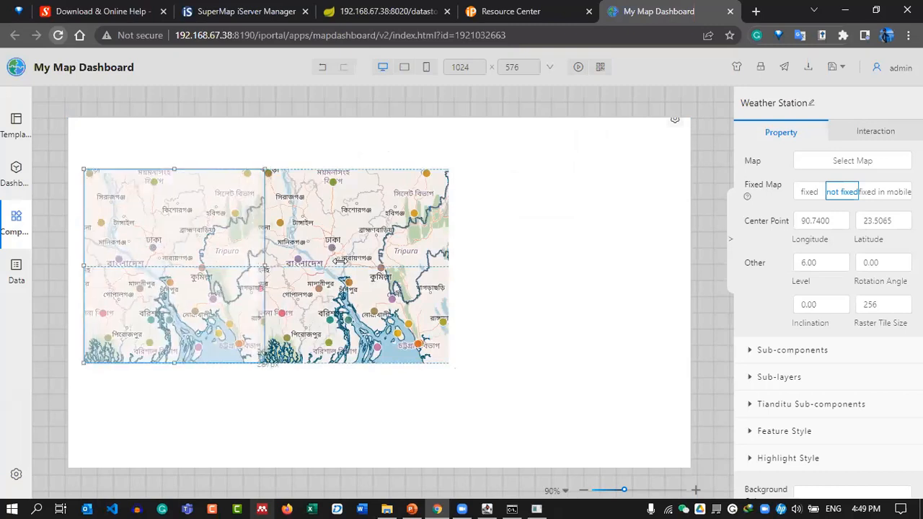
{"action": "left_click_drag", "start_coordinate": [359, 245], "coordinate": [380, 244]}
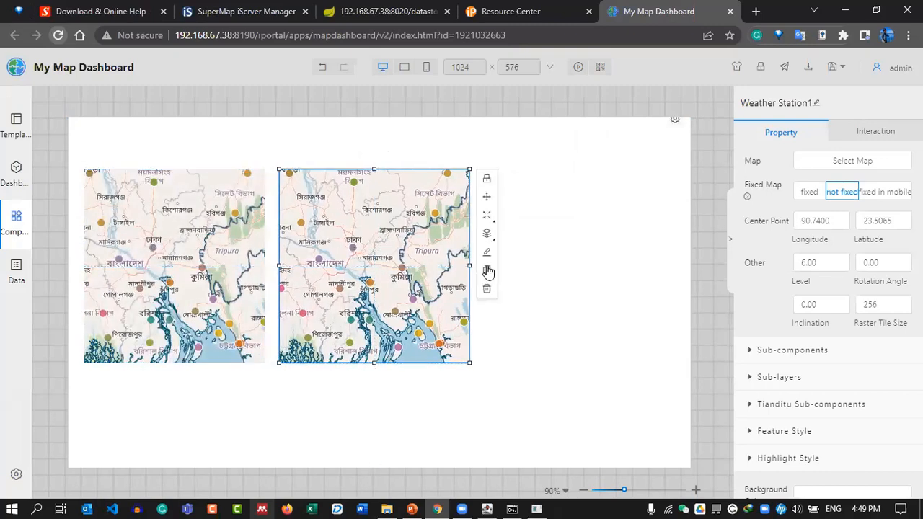
Add a third map copy on the right and bring up Select Map for the middle map.
{"action": "left_click", "coordinate": [487, 273]}
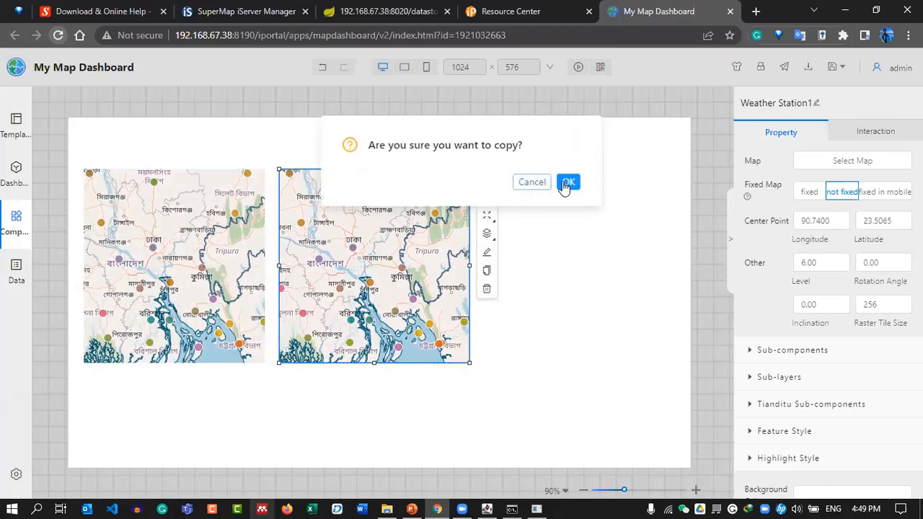
{"action": "left_click_drag", "start_coordinate": [377, 276], "coordinate": [555, 246]}
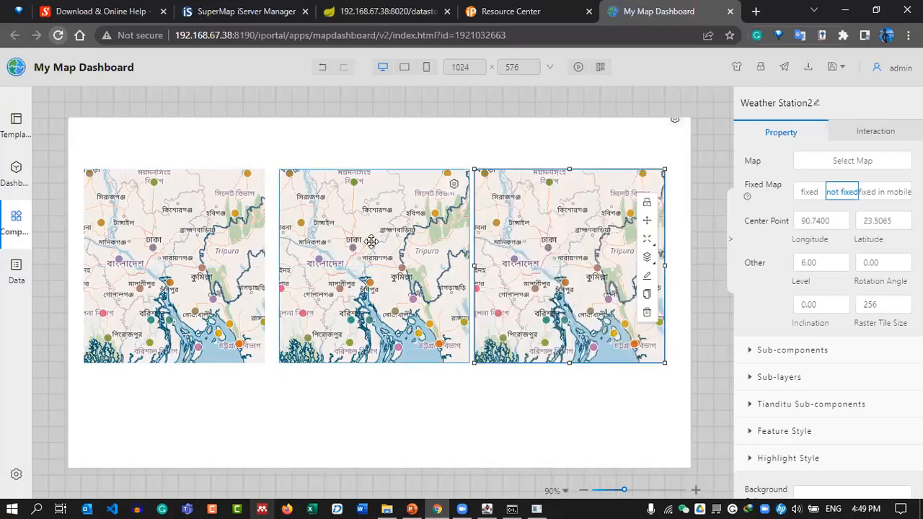
{"action": "left_click", "coordinate": [399, 199]}
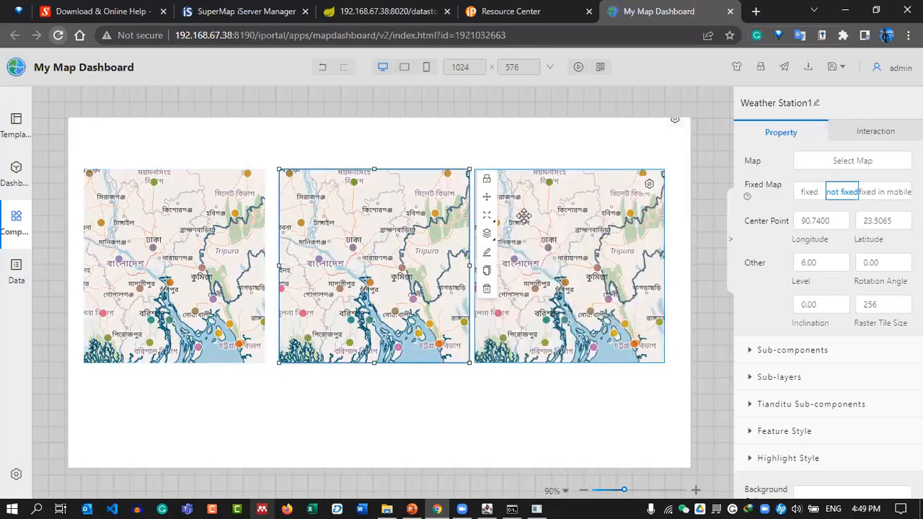
{"action": "mouse_move", "coordinate": [551, 214]}
{"action": "left_mouse_down"}
{"action": "mouse_move", "coordinate": [537, 211]}
{"action": "mouse_move", "coordinate": [547, 214]}
{"action": "left_mouse_up"}
{"action": "left_click", "coordinate": [345, 200]}
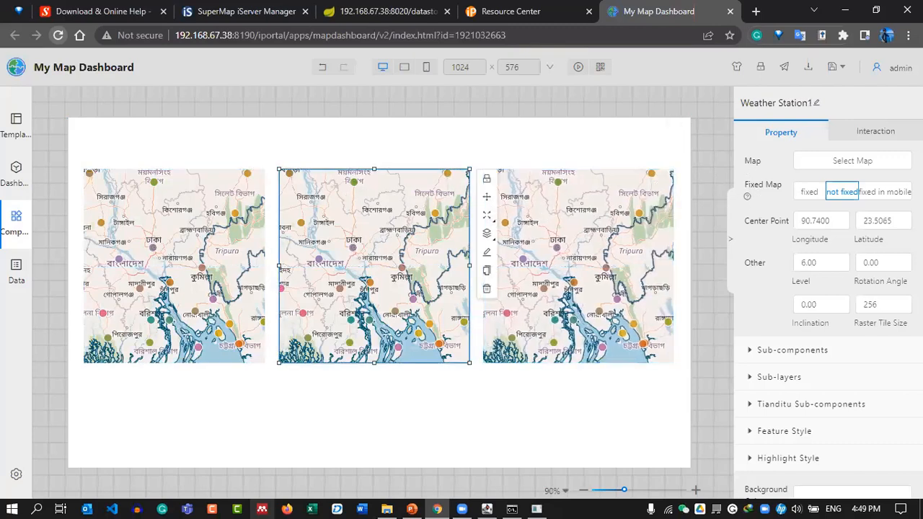
{"action": "left_click", "coordinate": [851, 161]}
Set the middle map component to the Temperature map from My Maps.
{"action": "left_click", "coordinate": [308, 170]}
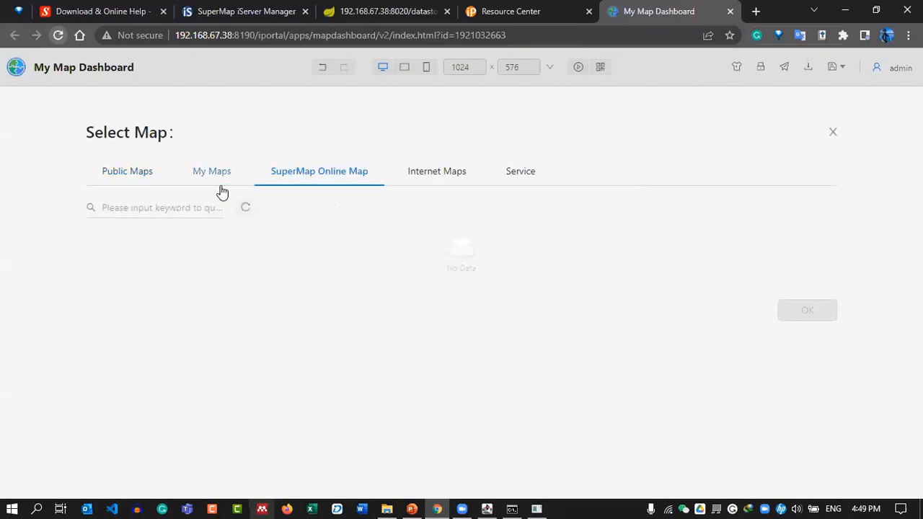
{"action": "left_click", "coordinate": [216, 176]}
{"action": "left_click", "coordinate": [405, 312]}
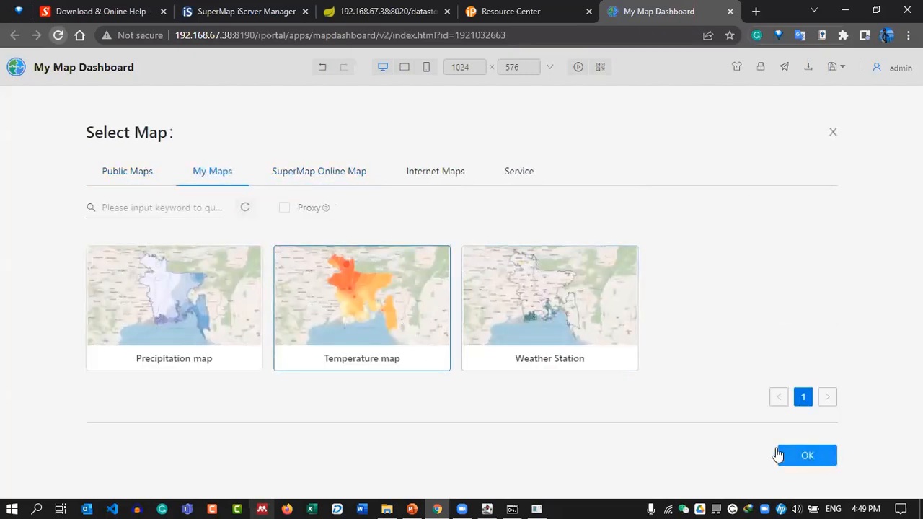
{"action": "left_click", "coordinate": [777, 454]}
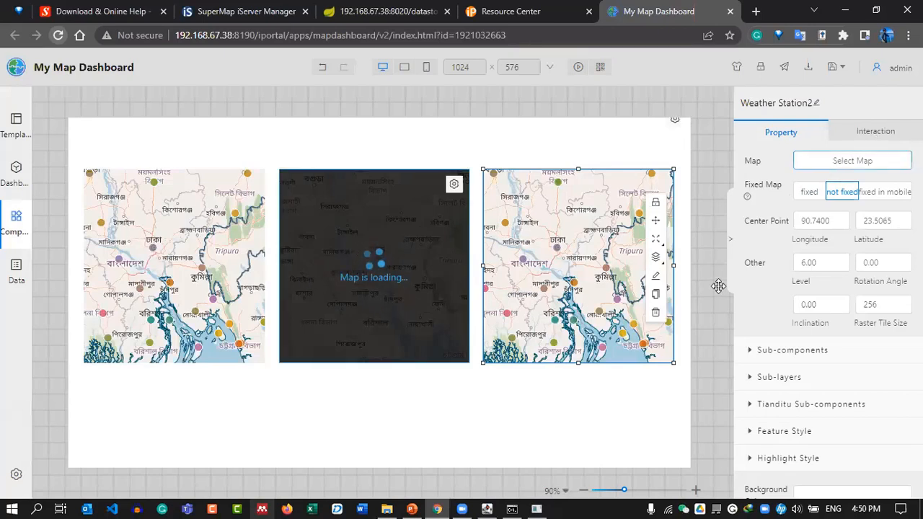
Set the third map component to the Precipitation map from My Maps.
{"action": "left_click", "coordinate": [849, 160]}
{"action": "left_click", "coordinate": [215, 174]}
{"action": "left_click", "coordinate": [343, 337]}
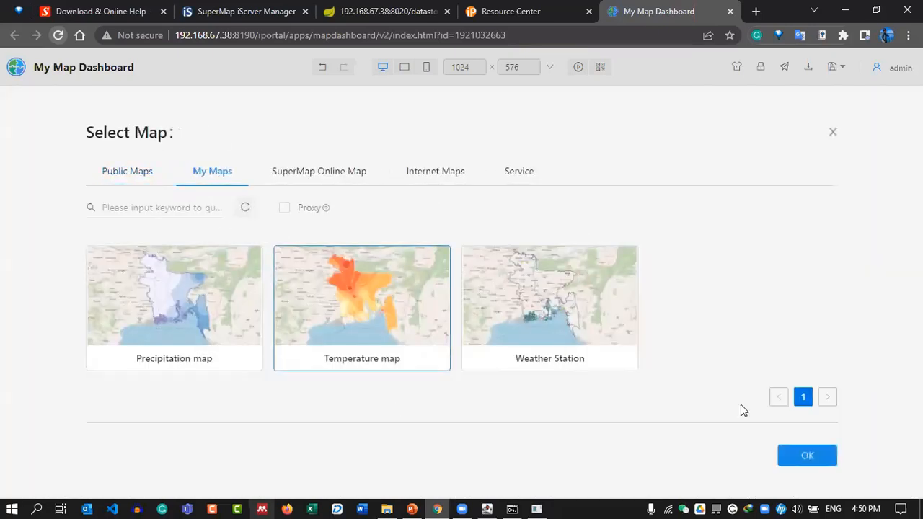
{"action": "left_click", "coordinate": [806, 457]}
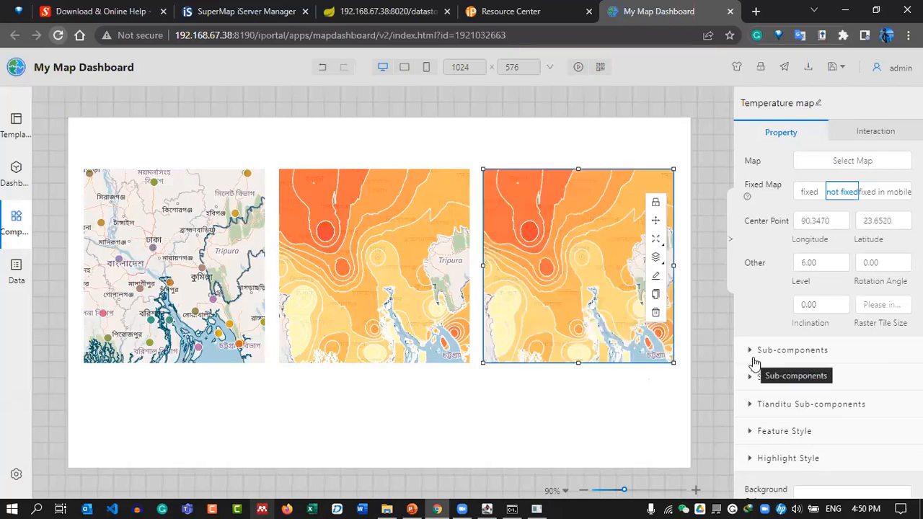
{"action": "left_click", "coordinate": [834, 173]}
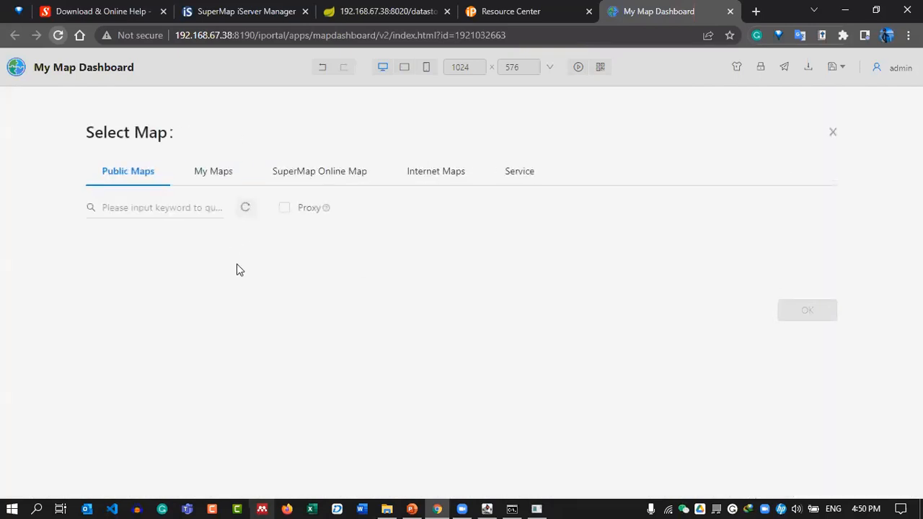
{"action": "left_click", "coordinate": [211, 171]}
{"action": "left_click", "coordinate": [148, 295]}
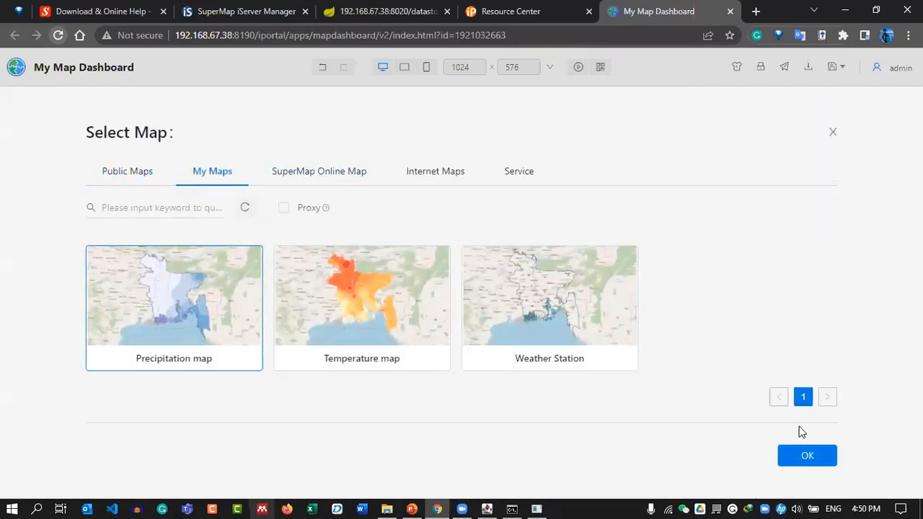
{"action": "left_click", "coordinate": [800, 455]}
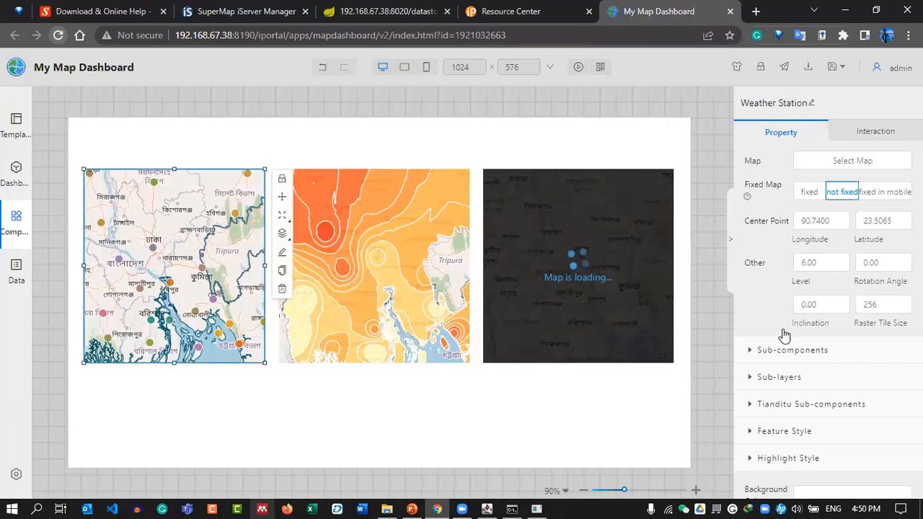
Give the Weather Station map zoom buttons, scale bar, layer list and measure, zoomed out one level.
{"action": "left_click", "coordinate": [751, 351]}
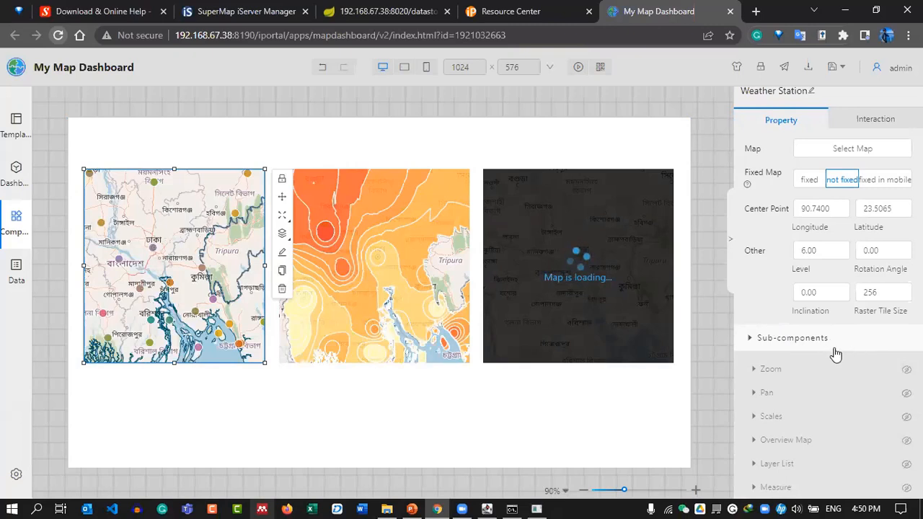
{"action": "scroll", "coordinate": [864, 360], "scroll_direction": "down", "scroll_amount": 1}
{"action": "left_click", "coordinate": [753, 273]}
{"action": "scroll", "coordinate": [833, 291], "scroll_direction": "down", "scroll_amount": 3}
{"action": "scroll", "coordinate": [872, 165], "scroll_direction": "up", "scroll_amount": 1}
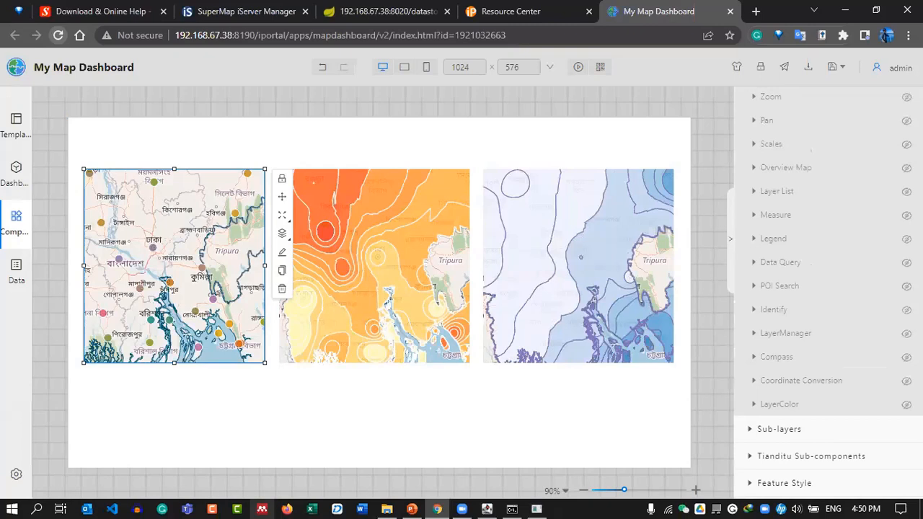
{"action": "left_click", "coordinate": [906, 97]}
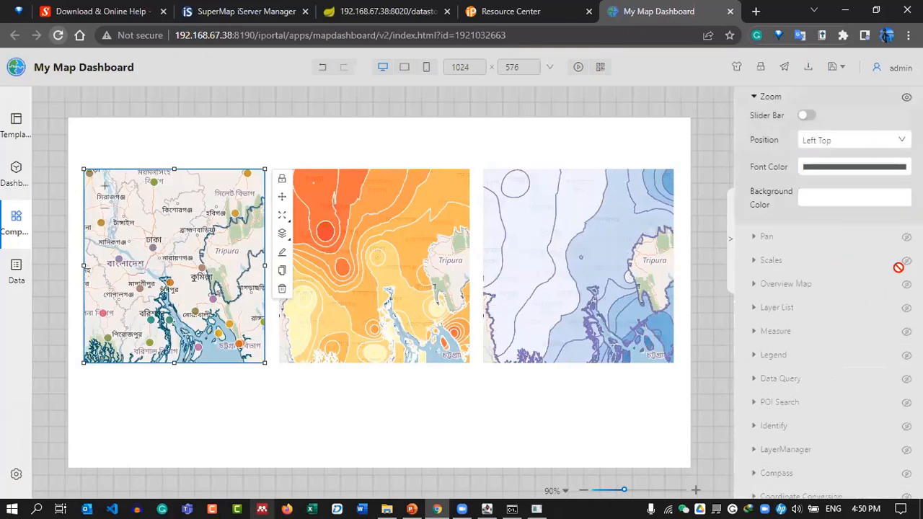
{"action": "left_click", "coordinate": [906, 260]}
{"action": "scroll", "coordinate": [815, 298], "scroll_direction": "down", "scroll_amount": 3}
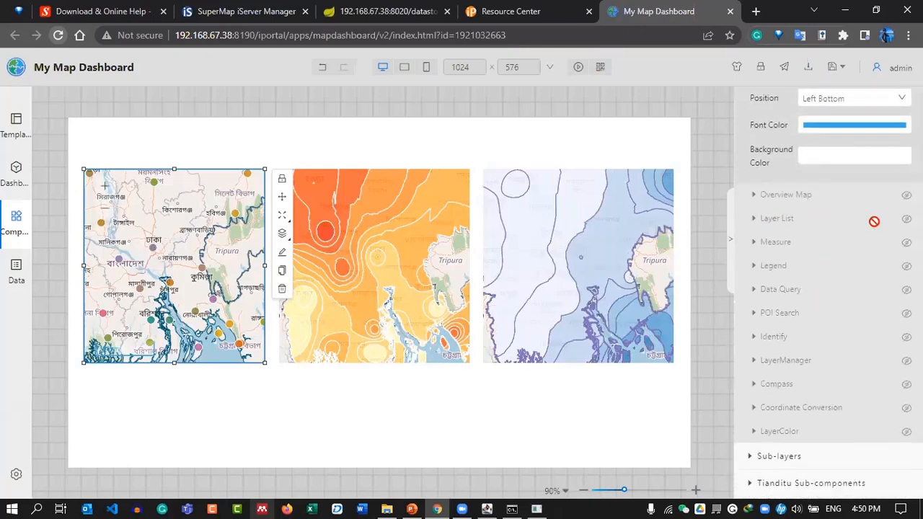
{"action": "left_click", "coordinate": [906, 217]}
{"action": "scroll", "coordinate": [841, 334], "scroll_direction": "down", "scroll_amount": 6}
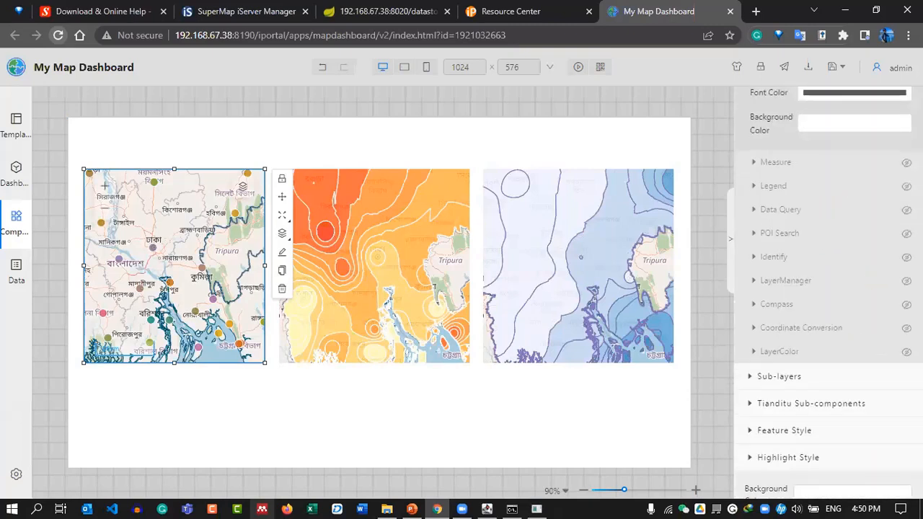
{"action": "left_click", "coordinate": [906, 162]}
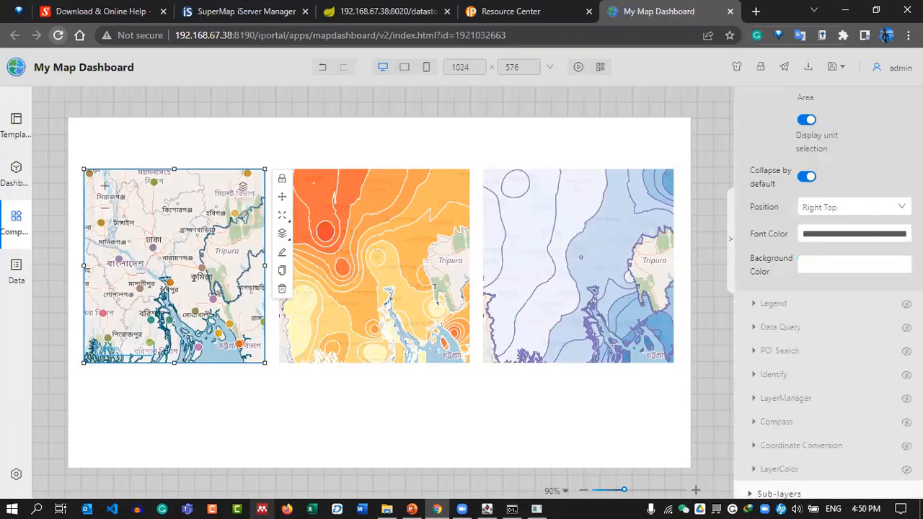
{"action": "left_click", "coordinate": [106, 213]}
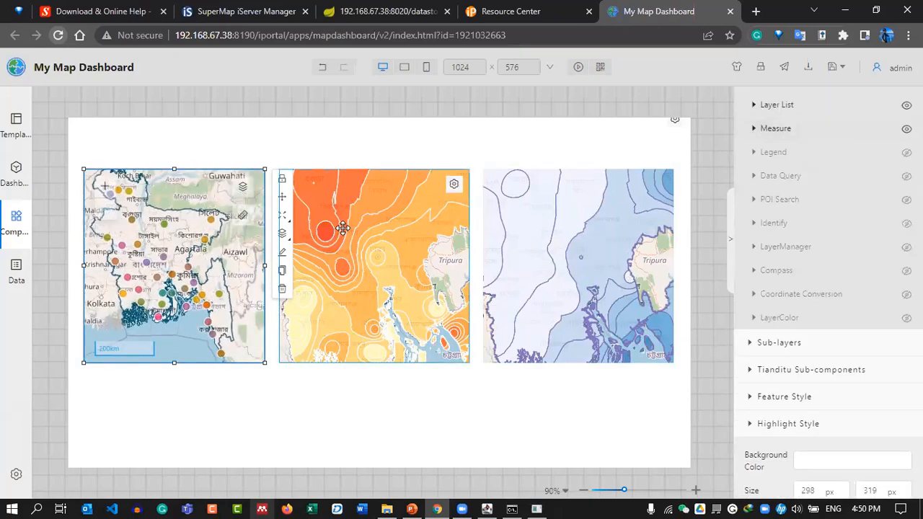
Give the Temperature map zoom buttons, a 100km scale bar, layer list and measuring tool.
{"action": "left_click", "coordinate": [447, 239]}
{"action": "left_click", "coordinate": [775, 273]}
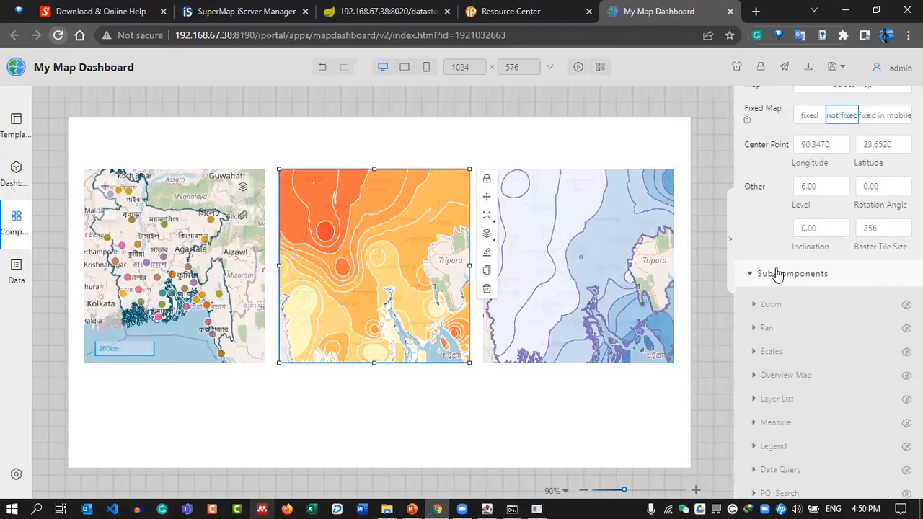
{"action": "left_click", "coordinate": [906, 304]}
{"action": "scroll", "coordinate": [896, 327], "scroll_direction": "down", "scroll_amount": 3}
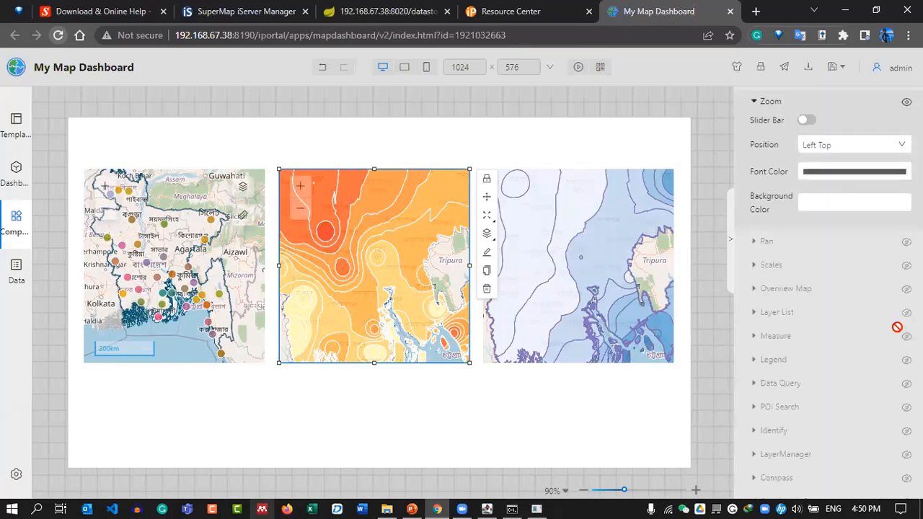
{"action": "left_click", "coordinate": [906, 265]}
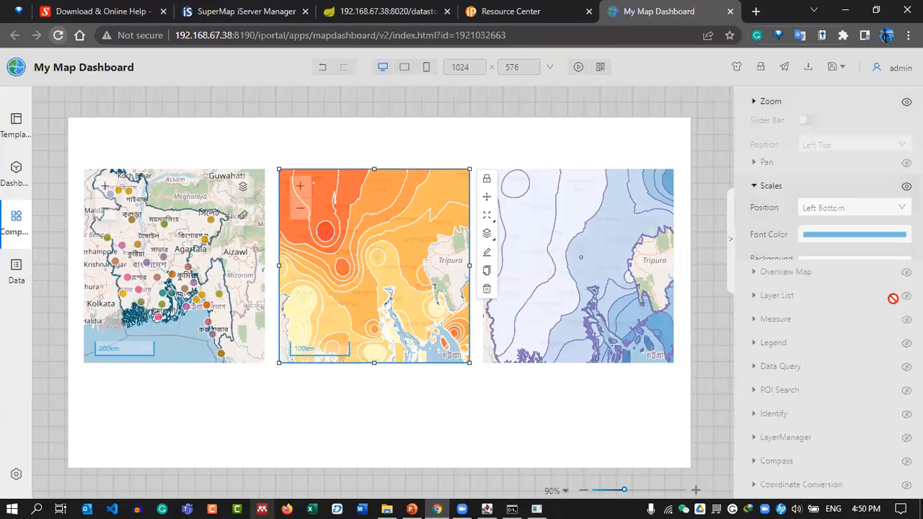
{"action": "scroll", "coordinate": [896, 299], "scroll_direction": "down", "scroll_amount": 3}
{"action": "left_click", "coordinate": [906, 223]}
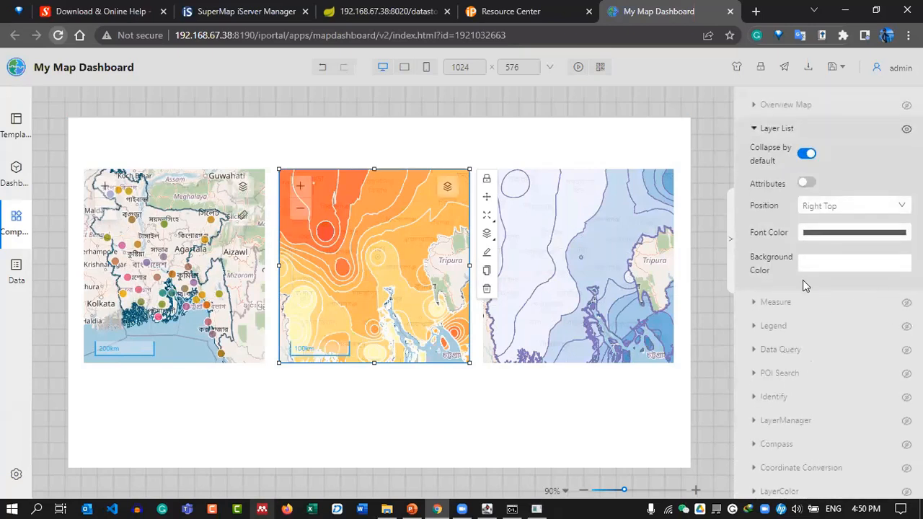
{"action": "left_click", "coordinate": [906, 302]}
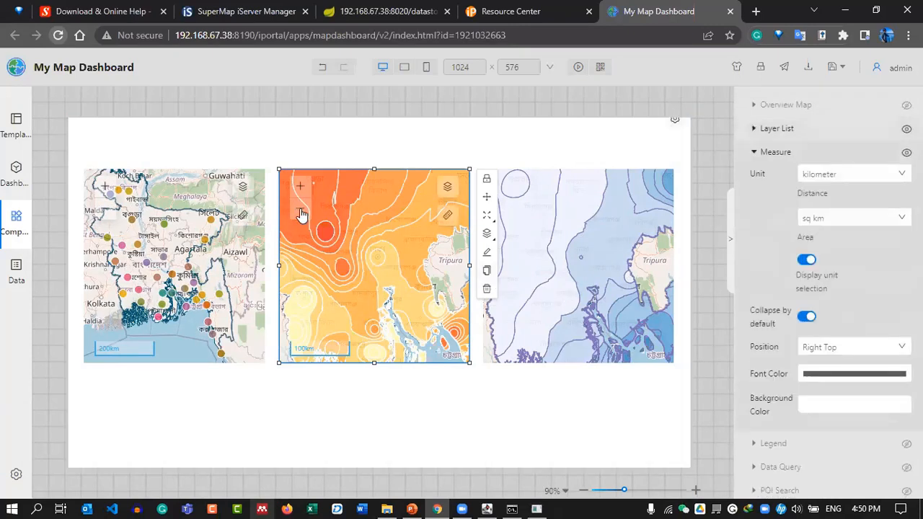
Give the Precipitation map zoom, scale bar, layer list and measure, then save the dashboard.
{"action": "left_click", "coordinate": [517, 196]}
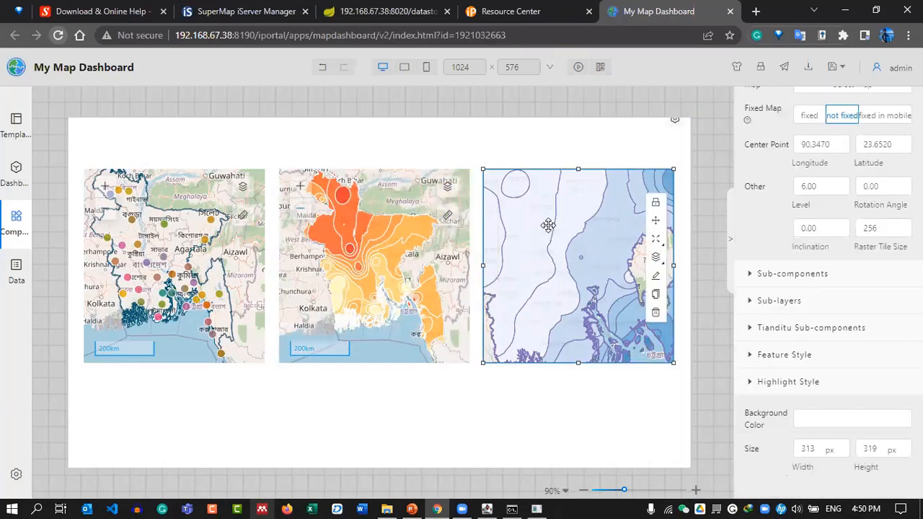
{"action": "left_click", "coordinate": [791, 273]}
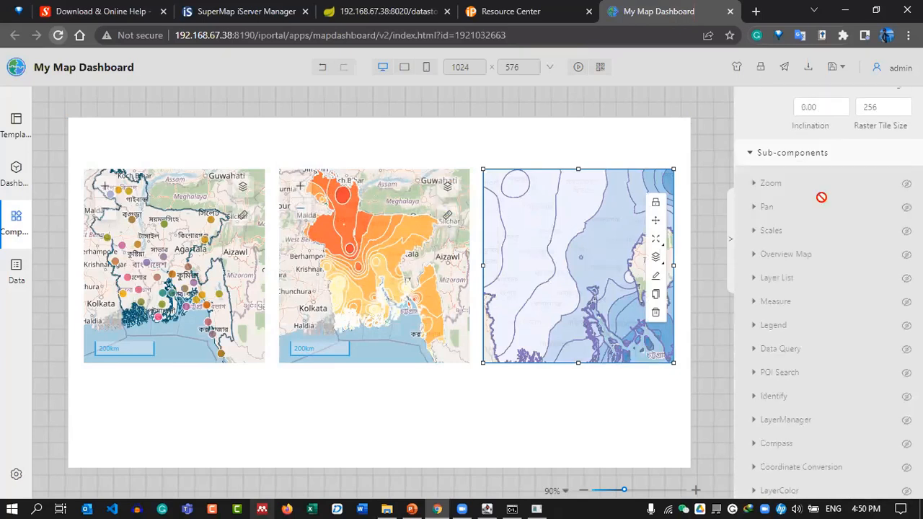
{"action": "left_click", "coordinate": [906, 183]}
{"action": "scroll", "coordinate": [894, 209], "scroll_direction": "down", "scroll_amount": 3}
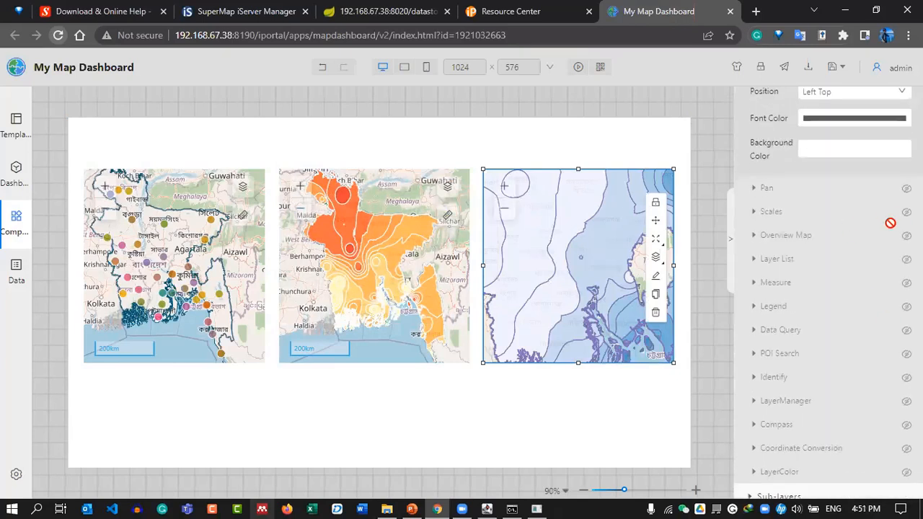
{"action": "left_click", "coordinate": [906, 212]}
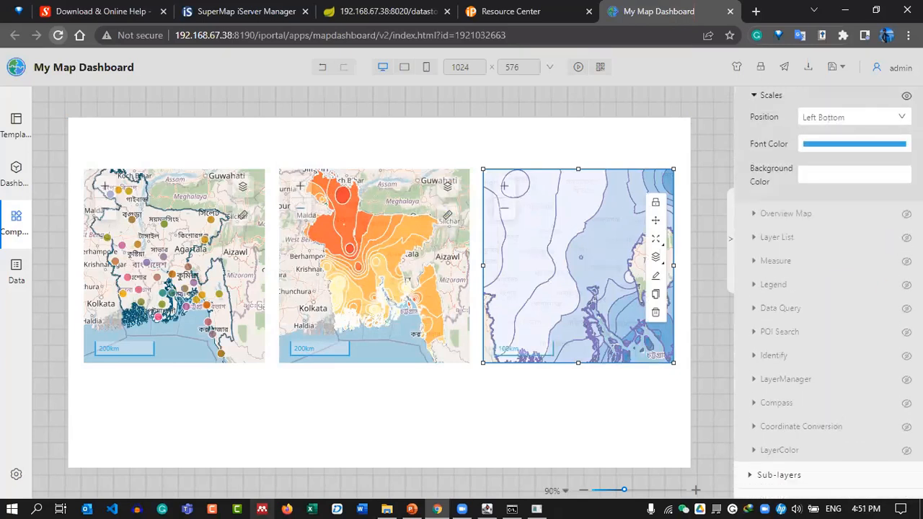
{"action": "left_click", "coordinate": [906, 237]}
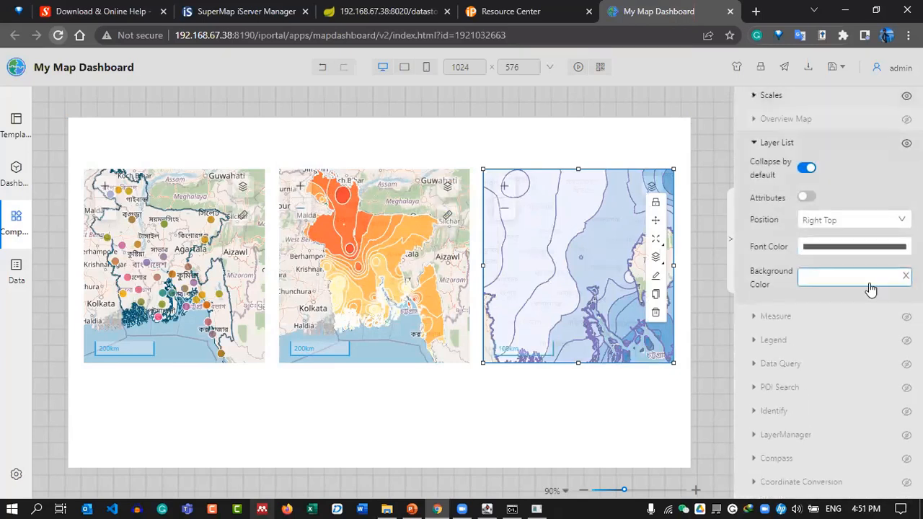
{"action": "left_click", "coordinate": [906, 316]}
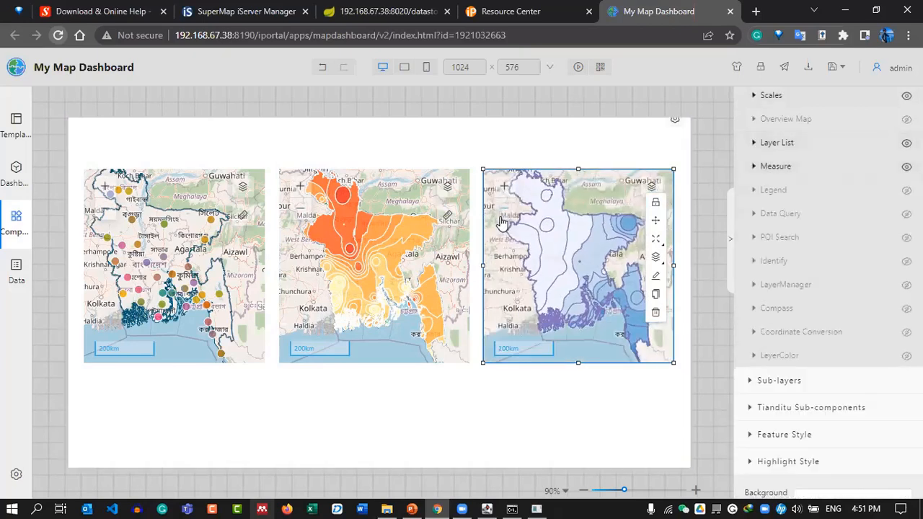
{"action": "left_click", "coordinate": [697, 237]}
{"action": "left_click", "coordinate": [16, 220]}
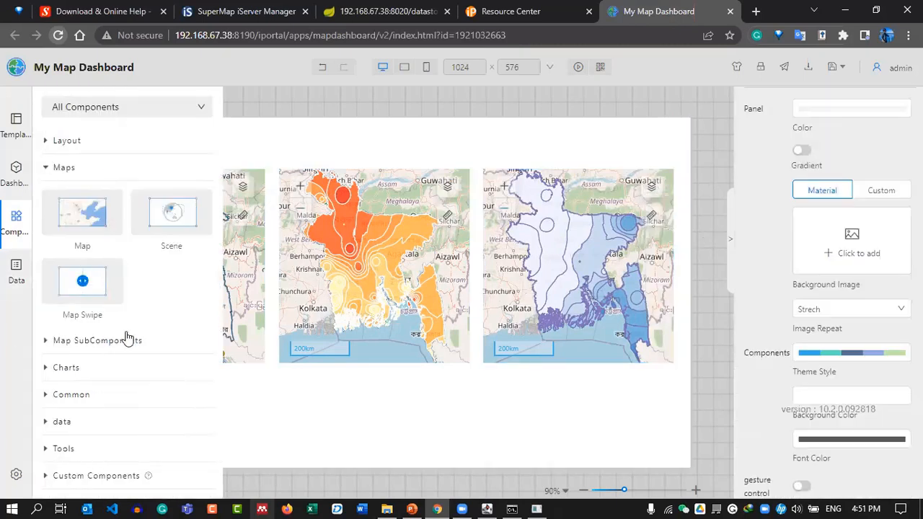
{"action": "left_click", "coordinate": [832, 70]}
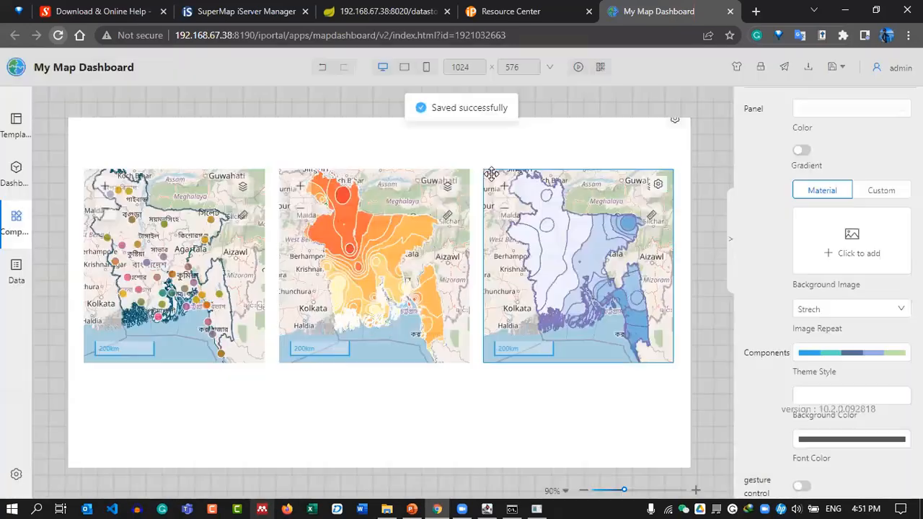
Add a Line chart and size it to sit just under the first map.
{"action": "mouse_move", "coordinate": [5, 172]}
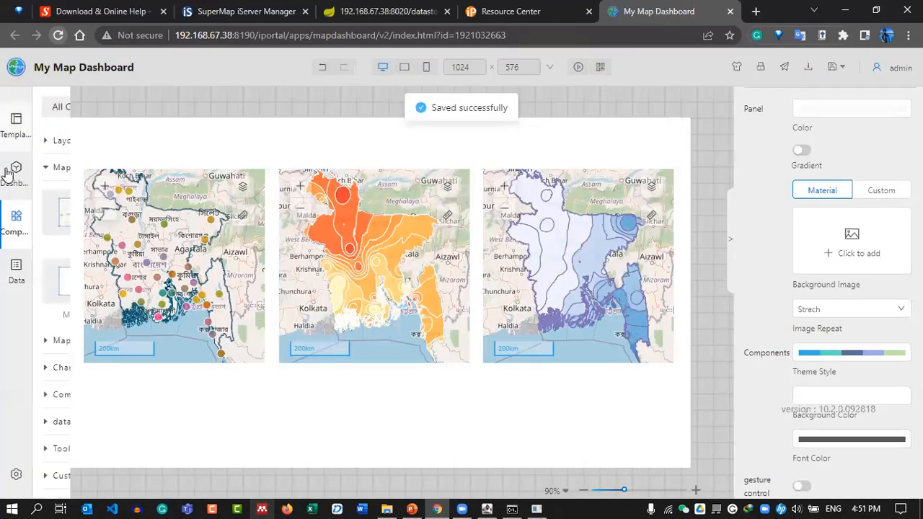
{"action": "left_click", "coordinate": [66, 368]}
{"action": "scroll", "coordinate": [123, 369], "scroll_direction": "down", "scroll_amount": 10}
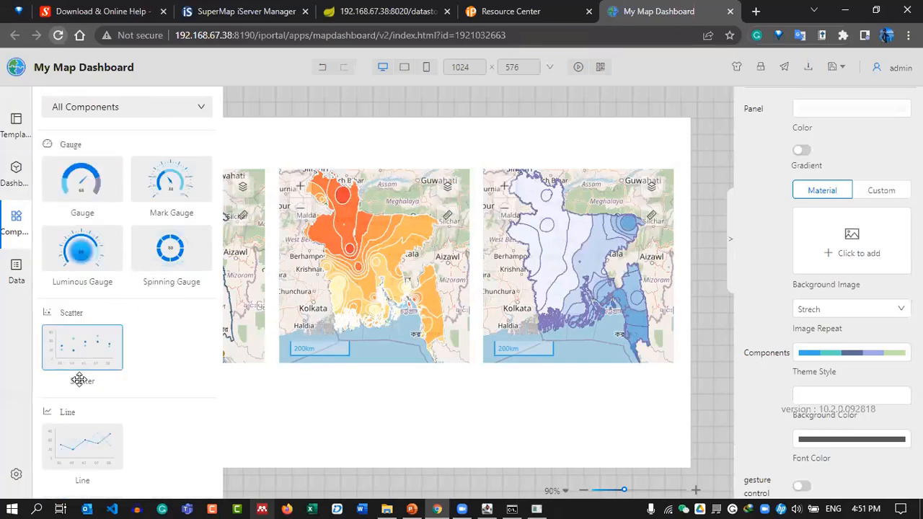
{"action": "left_click_drag", "start_coordinate": [67, 446], "coordinate": [379, 410]}
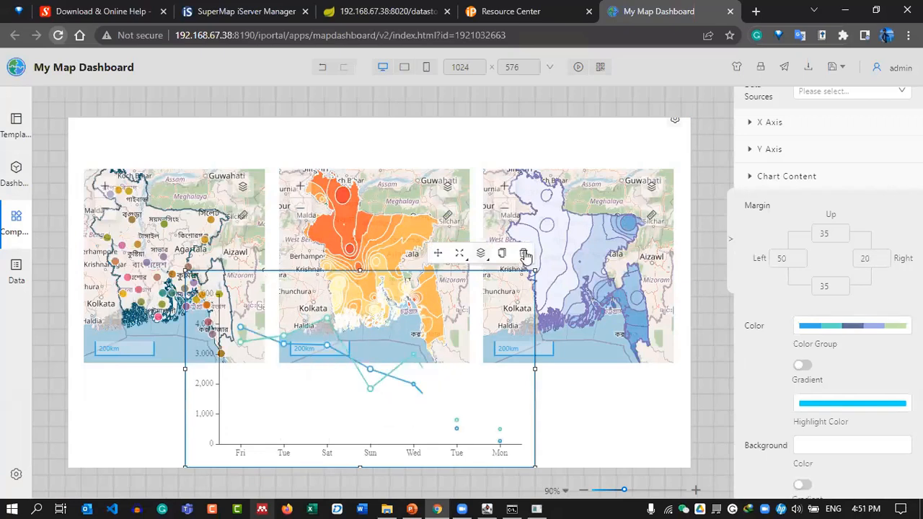
{"action": "left_click_drag", "start_coordinate": [534, 271], "coordinate": [404, 410]}
{"action": "left_click_drag", "start_coordinate": [271, 427], "coordinate": [172, 392]}
{"action": "left_click_drag", "start_coordinate": [305, 433], "coordinate": [401, 464]}
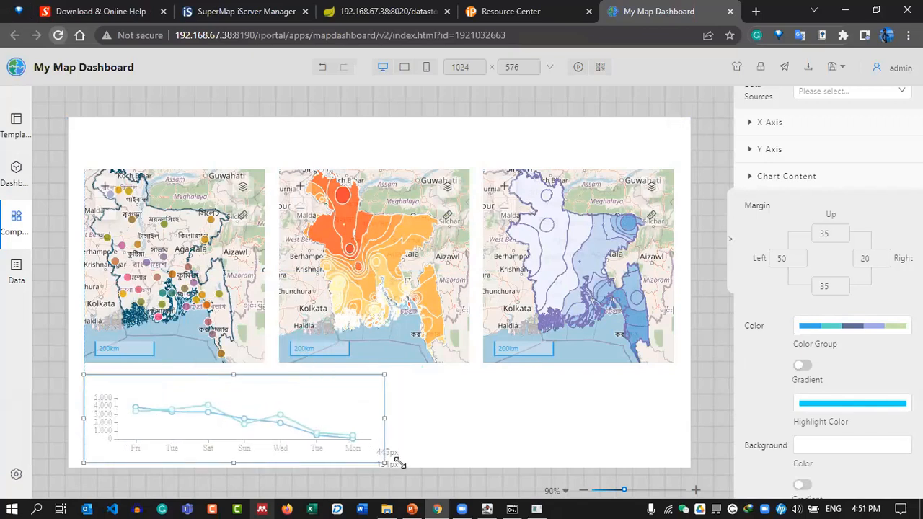
Connect the line chart to the WEATHER_DATA dataset from My Data.
{"action": "scroll", "coordinate": [788, 191], "scroll_direction": "up", "scroll_amount": 2}
{"action": "left_click", "coordinate": [848, 162]}
{"action": "left_click", "coordinate": [855, 219]}
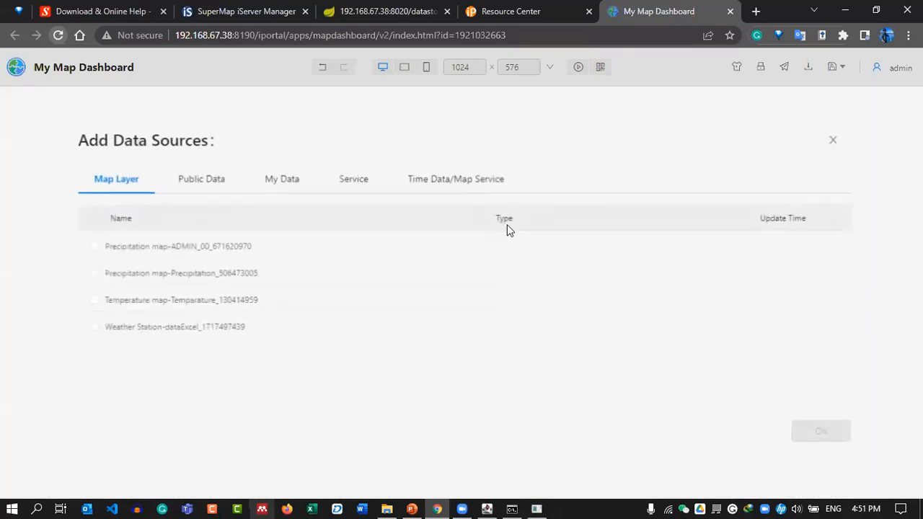
{"action": "left_click", "coordinate": [193, 178]}
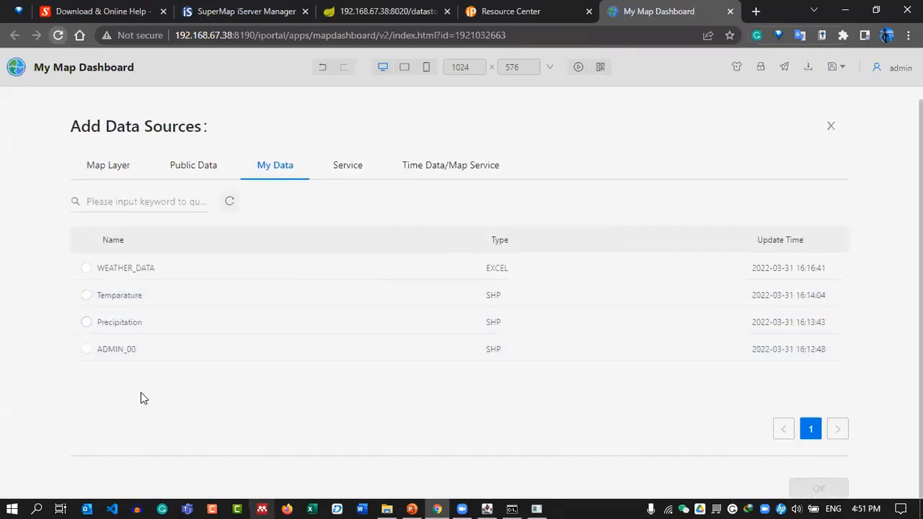
{"action": "left_click", "coordinate": [195, 268]}
{"action": "left_click", "coordinate": [819, 488]}
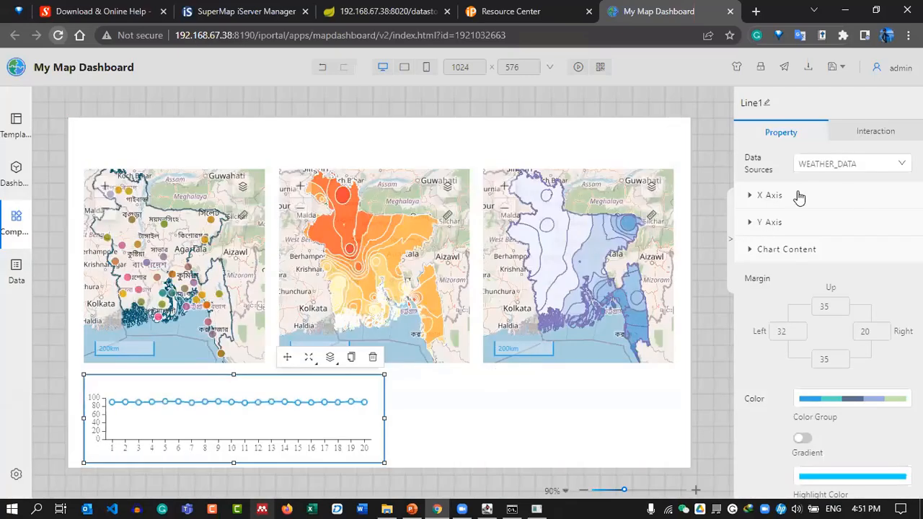
Set the chart's x-axis data to temp_user with unit °C.
{"action": "left_click", "coordinate": [793, 195]}
{"action": "left_click", "coordinate": [839, 225]}
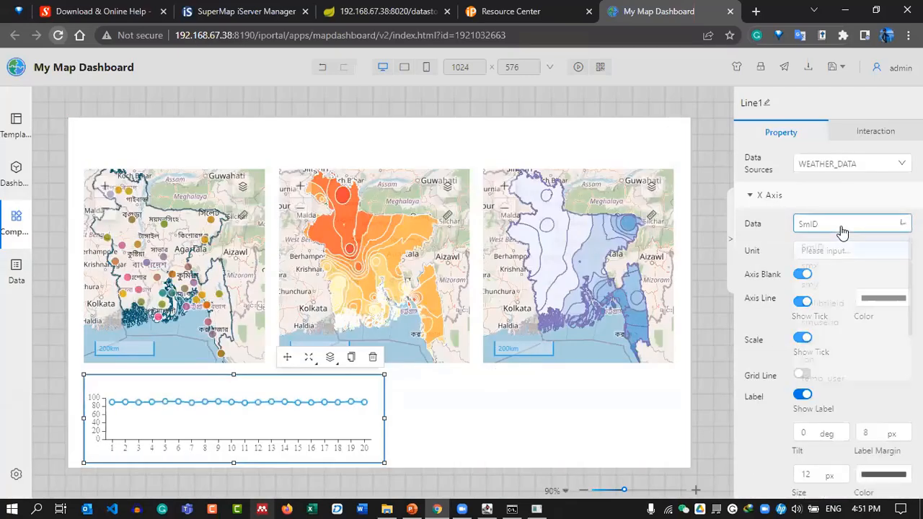
{"action": "scroll", "coordinate": [850, 317], "scroll_direction": "down", "scroll_amount": 2}
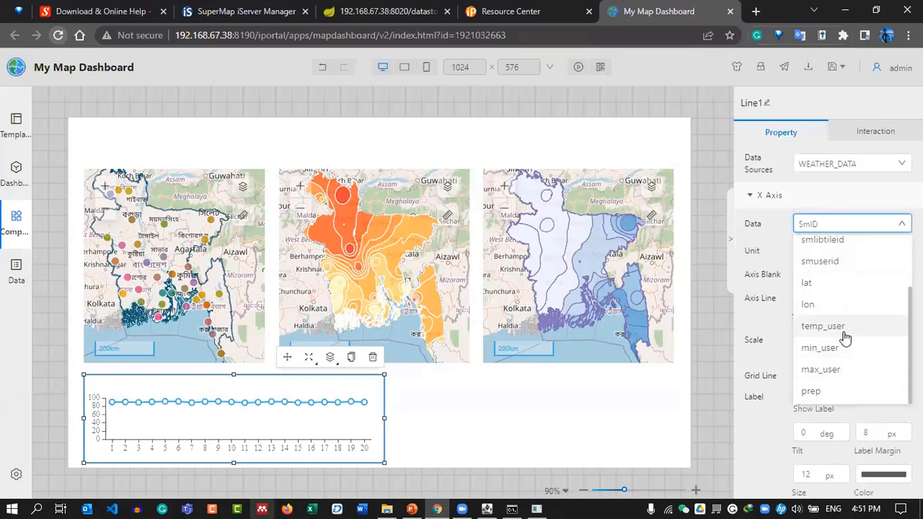
{"action": "left_click", "coordinate": [840, 328]}
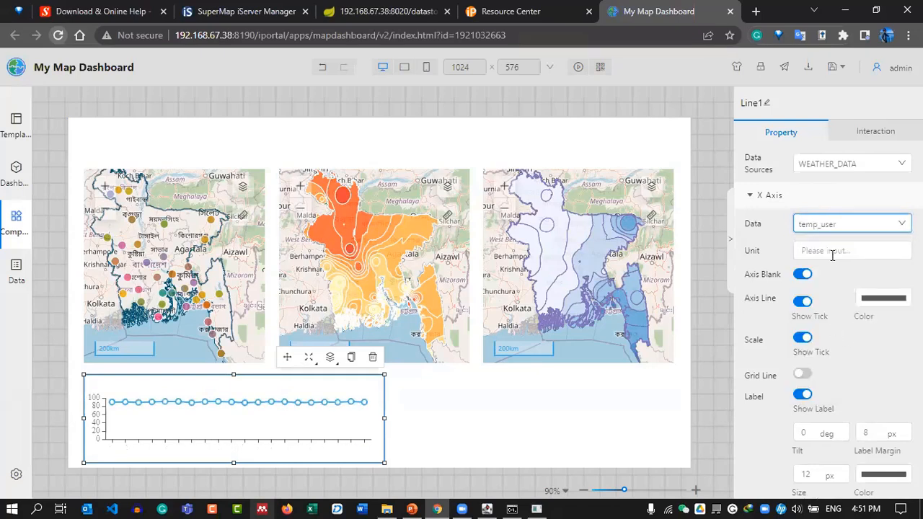
{"action": "scroll", "coordinate": [790, 336], "scroll_direction": "down", "scroll_amount": 4}
{"action": "scroll", "coordinate": [811, 245], "scroll_direction": "up", "scroll_amount": 2}
{"action": "scroll", "coordinate": [811, 245], "scroll_direction": "up", "scroll_amount": 1}
{"action": "left_click", "coordinate": [807, 184]}
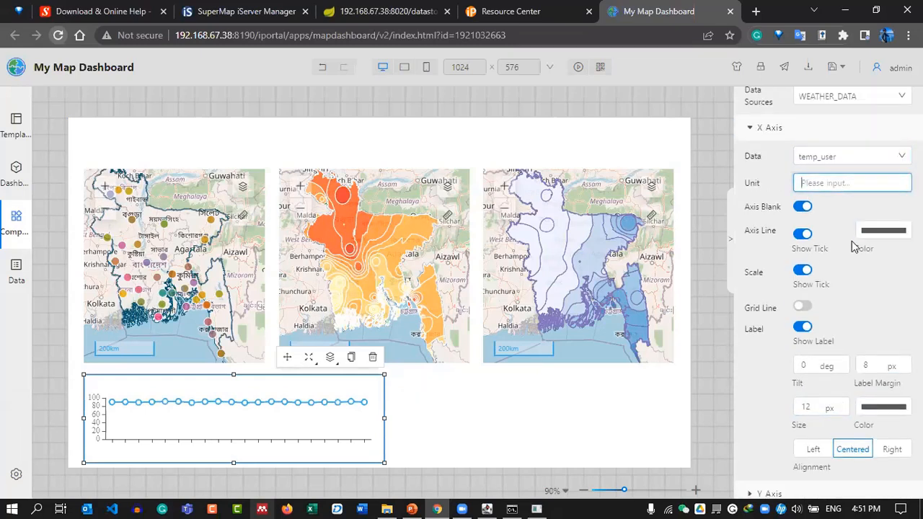
{"action": "type", "text": "°C"}
Replace smx with prep as the chart's y-axis data.
{"action": "scroll", "coordinate": [793, 335], "scroll_direction": "down", "scroll_amount": 2}
{"action": "left_click", "coordinate": [785, 431]}
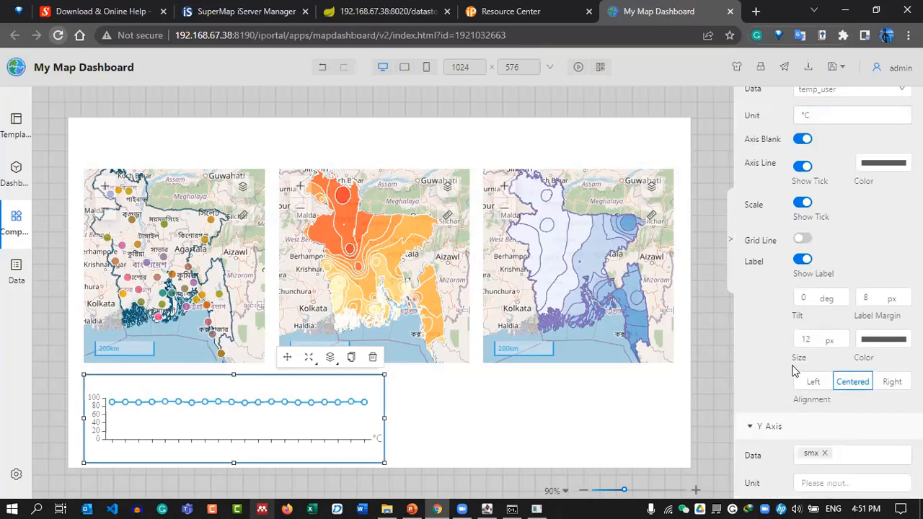
{"action": "scroll", "coordinate": [800, 303], "scroll_direction": "down", "scroll_amount": 6}
{"action": "left_click", "coordinate": [829, 253]}
{"action": "left_click", "coordinate": [825, 250]}
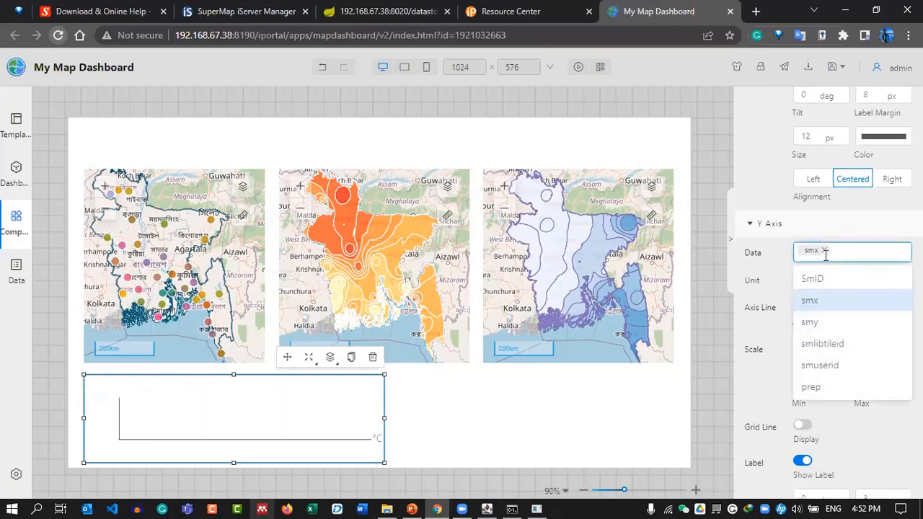
{"action": "left_click", "coordinate": [812, 387]}
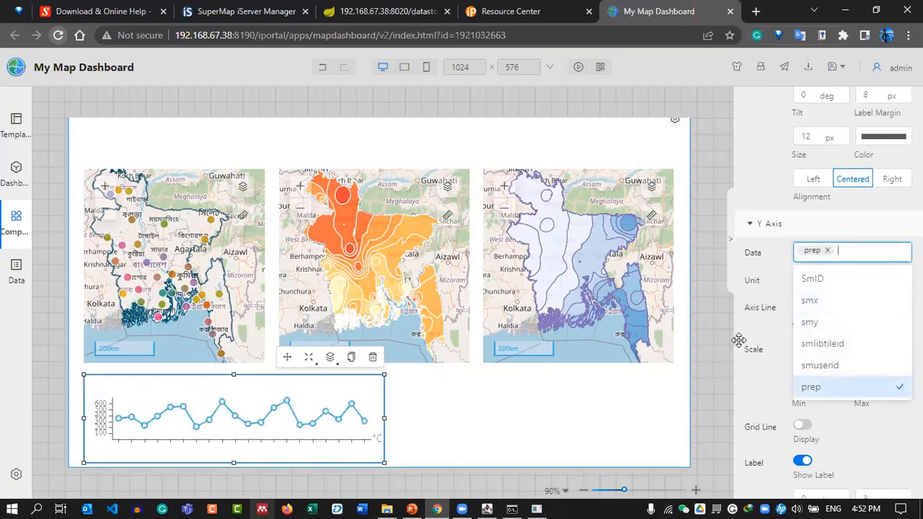
Set the y-axis unit to mm and the chart margins to top 25, bottom 15.
{"action": "scroll", "coordinate": [799, 375], "scroll_direction": "down", "scroll_amount": 5}
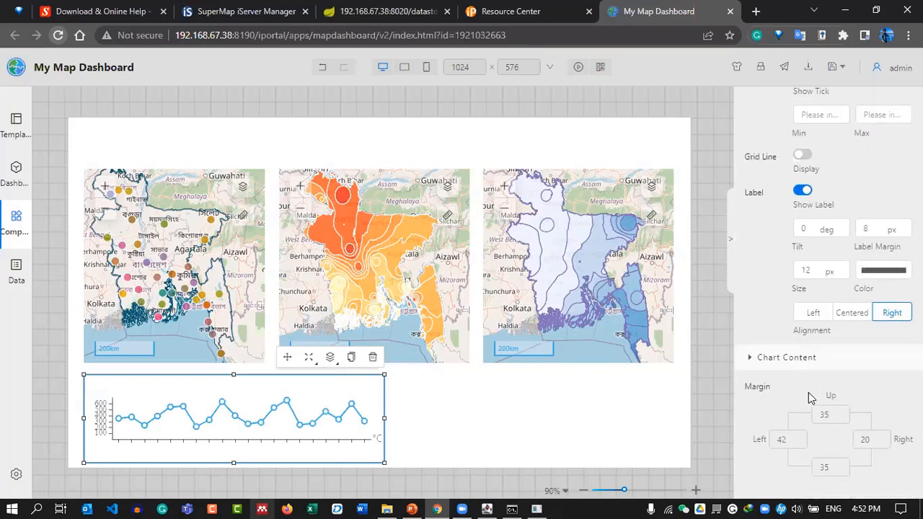
{"action": "left_click_drag", "start_coordinate": [829, 414], "coordinate": [816, 412]}
{"action": "type", "text": "15"}
{"action": "left_click_drag", "start_coordinate": [830, 467], "coordinate": [817, 467]}
{"action": "type", "text": "15"}
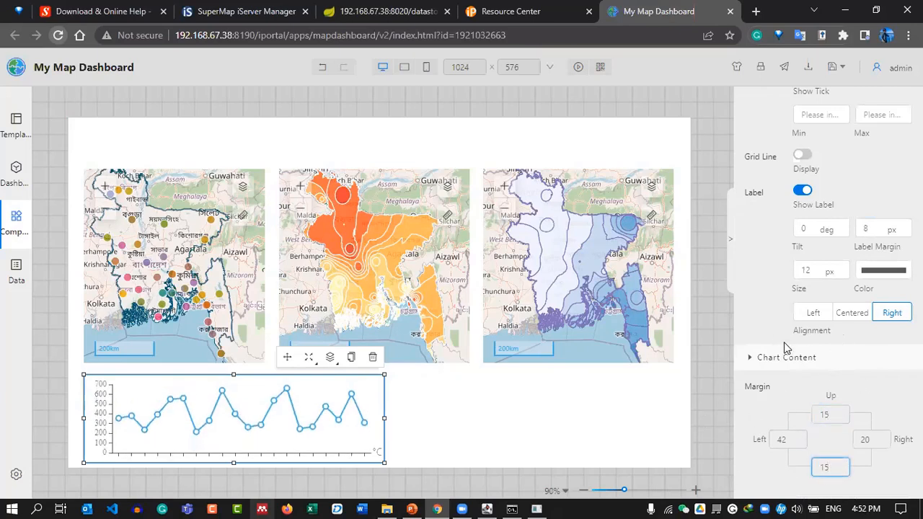
{"action": "scroll", "coordinate": [786, 348], "scroll_direction": "up", "scroll_amount": 6}
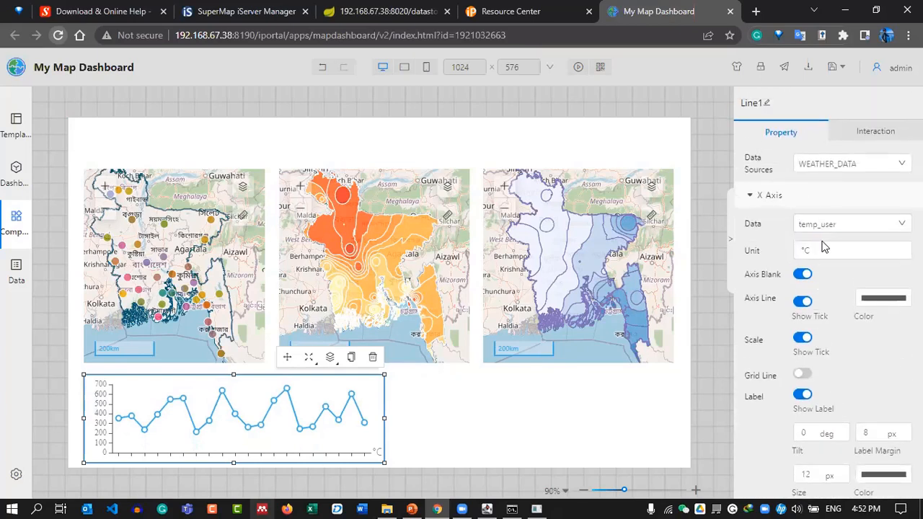
{"action": "scroll", "coordinate": [827, 266], "scroll_direction": "down", "scroll_amount": 4}
{"action": "left_click", "coordinate": [816, 349]}
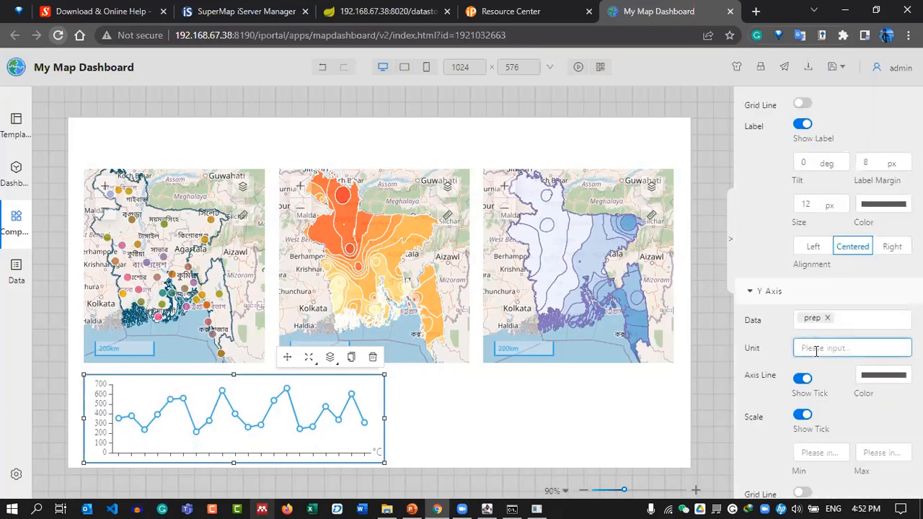
{"action": "scroll", "coordinate": [807, 387], "scroll_direction": "down", "scroll_amount": 6}
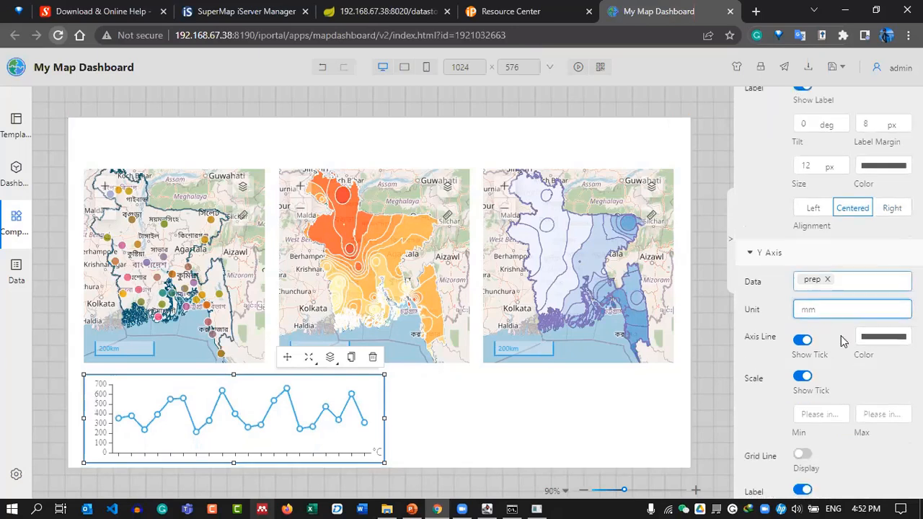
{"action": "left_click", "coordinate": [827, 279]}
{"action": "type", "text": "25"}
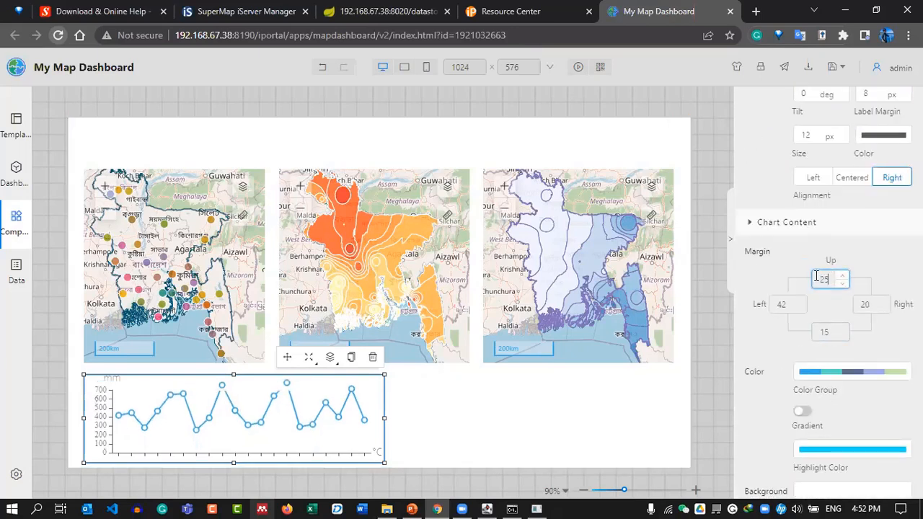
{"action": "left_click", "coordinate": [718, 384]}
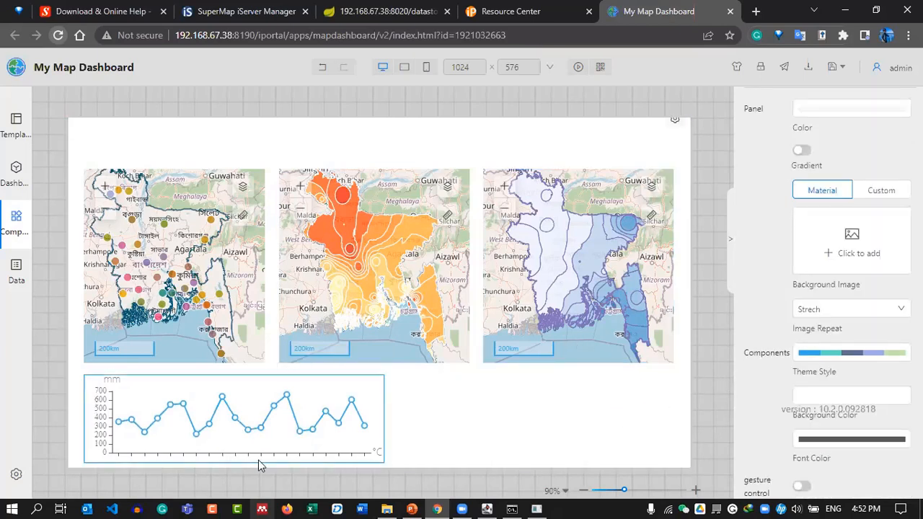
Add a Text List table beside the line chart, size it to fit, and save.
{"action": "left_click", "coordinate": [15, 220]}
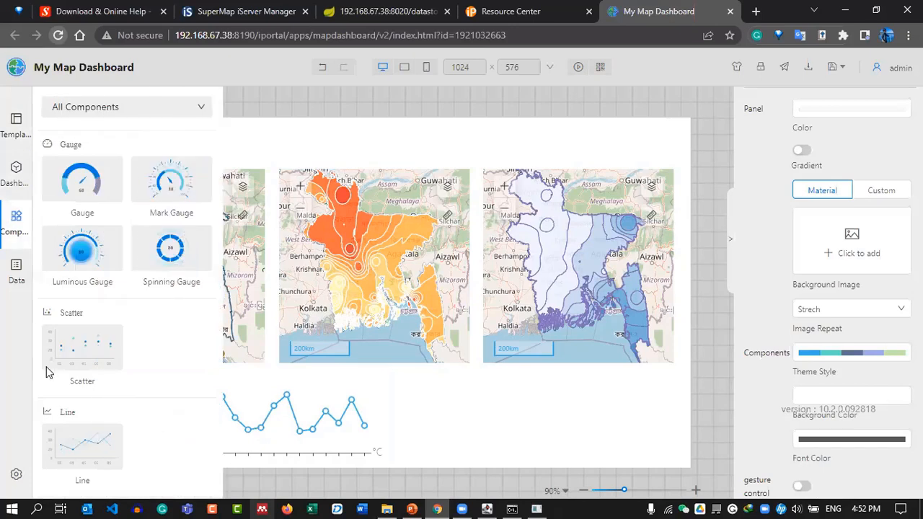
{"action": "scroll", "coordinate": [106, 369], "scroll_direction": "down", "scroll_amount": 4}
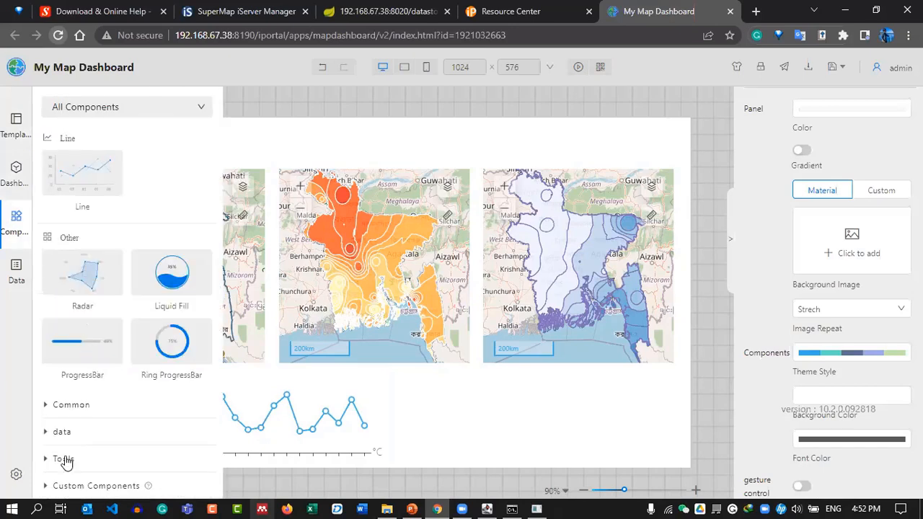
{"action": "left_click", "coordinate": [69, 401]}
{"action": "left_click_drag", "start_coordinate": [82, 160], "coordinate": [490, 414]}
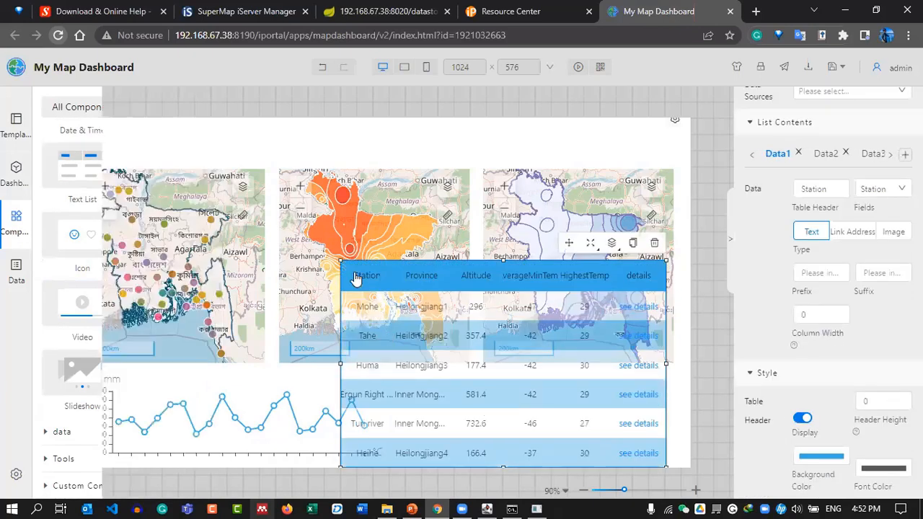
{"action": "left_click_drag", "start_coordinate": [423, 367], "coordinate": [395, 380]}
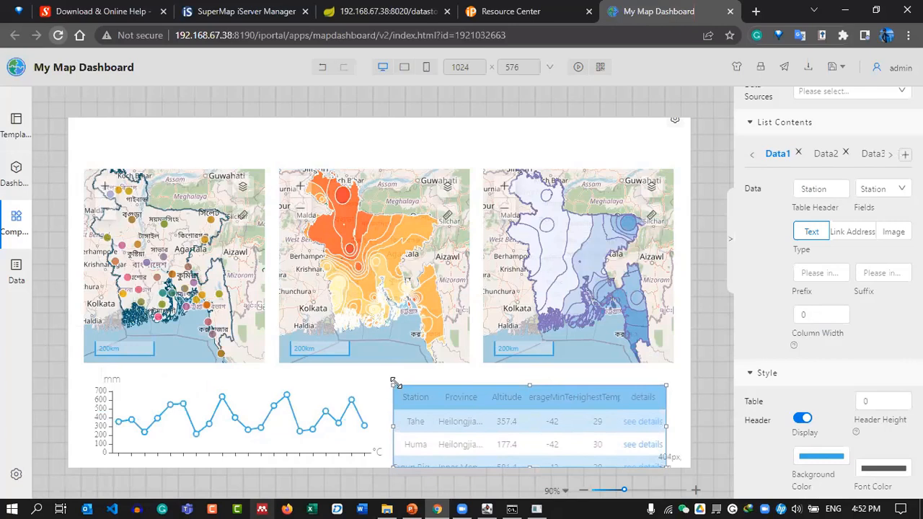
{"action": "left_click_drag", "start_coordinate": [529, 465], "coordinate": [533, 459]}
{"action": "left_click_drag", "start_coordinate": [531, 381], "coordinate": [531, 376]}
{"action": "left_click_drag", "start_coordinate": [666, 417], "coordinate": [673, 416]}
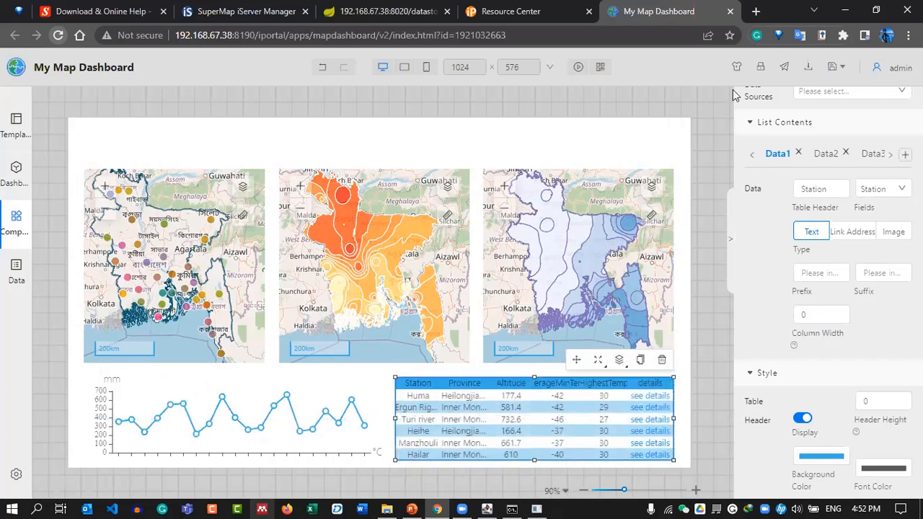
{"action": "left_click", "coordinate": [831, 68]}
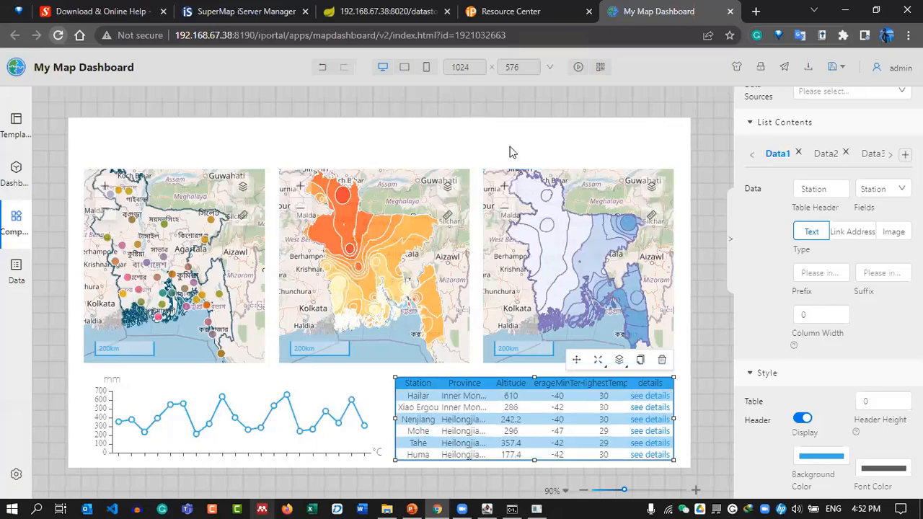
{"action": "left_click_drag", "start_coordinate": [533, 373], "coordinate": [537, 395]}
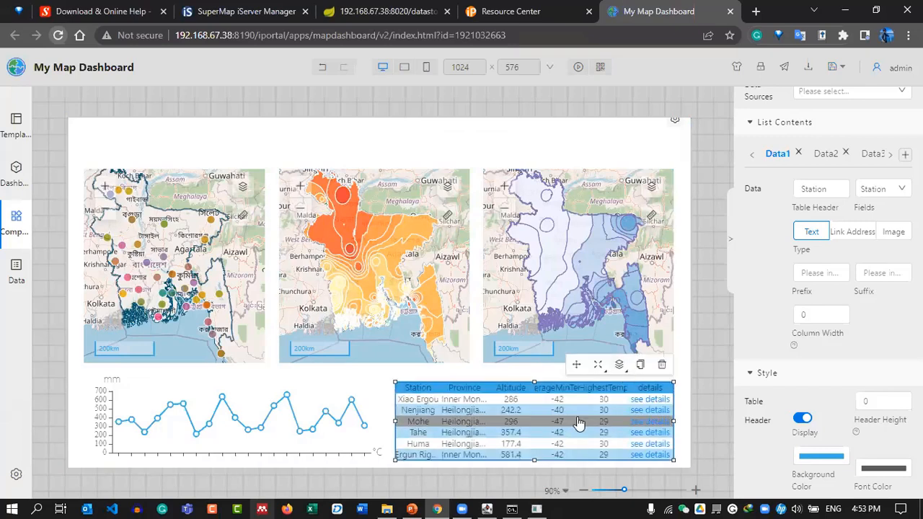
Remove the five default columns: Station, Province, Altitude, AverageMinTemp and HighestTemp.
{"action": "left_click", "coordinate": [798, 153]}
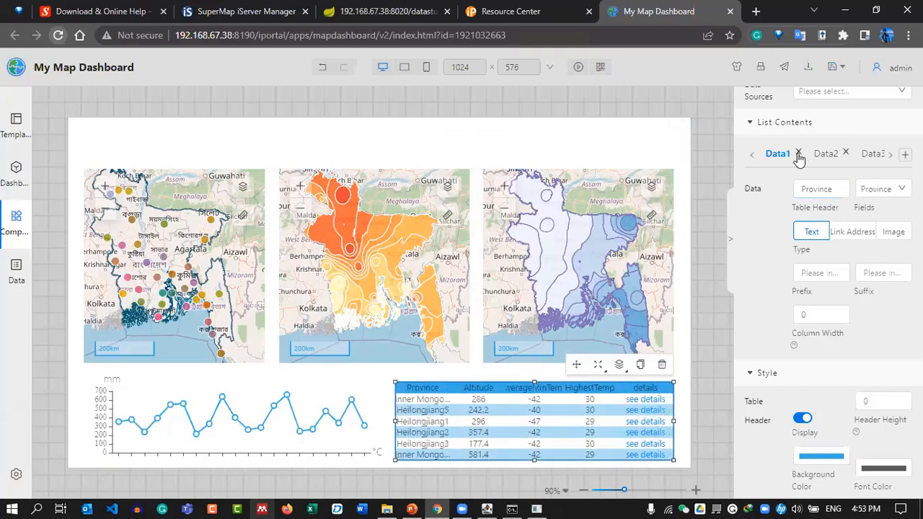
{"action": "left_click", "coordinate": [798, 154]}
{"action": "left_click", "coordinate": [797, 154]}
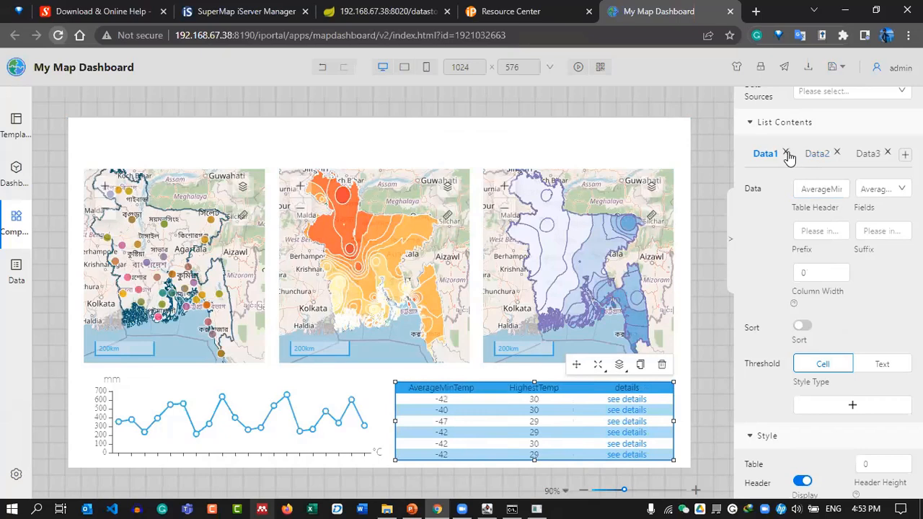
{"action": "left_click", "coordinate": [786, 153]}
{"action": "left_click", "coordinate": [798, 153]}
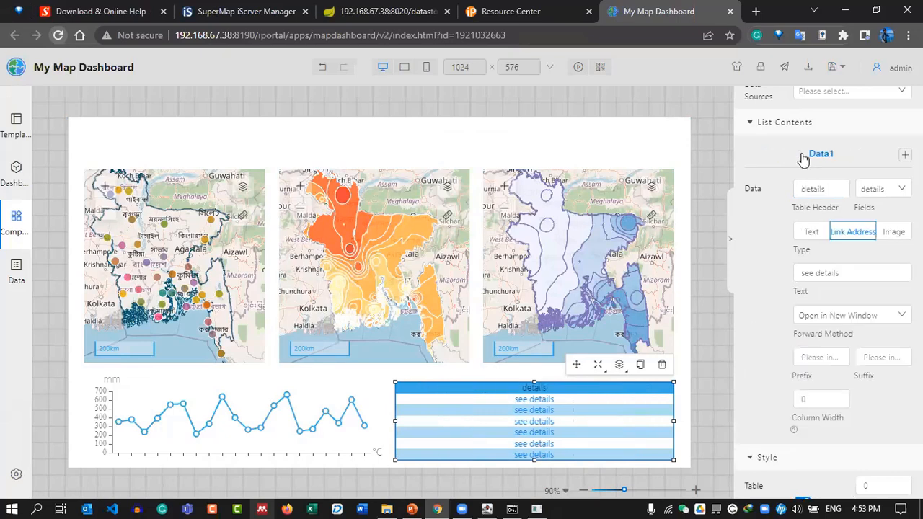
{"action": "scroll", "coordinate": [776, 128], "scroll_direction": "up", "scroll_amount": 3}
Bind the table to the WEATHER_DATA source and name the first column Station.
{"action": "left_click", "coordinate": [820, 161]}
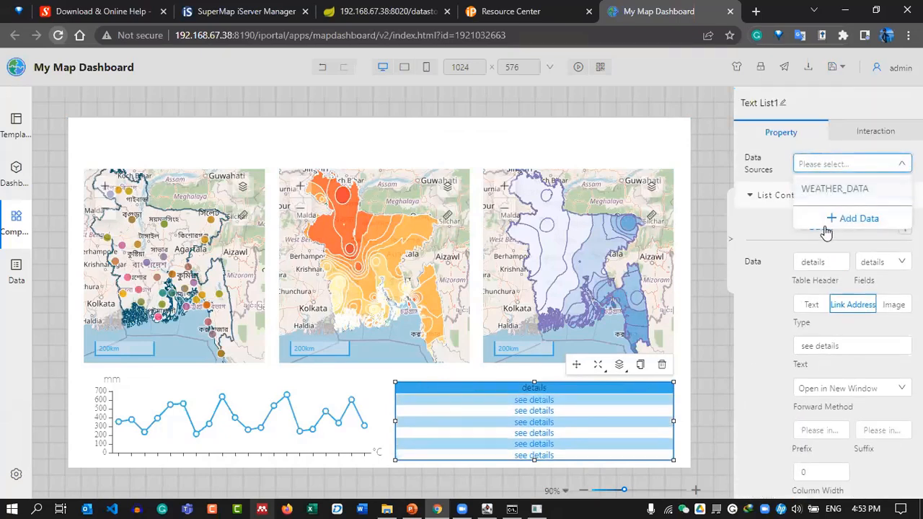
{"action": "left_click", "coordinate": [821, 214]}
{"action": "left_click", "coordinate": [831, 140]}
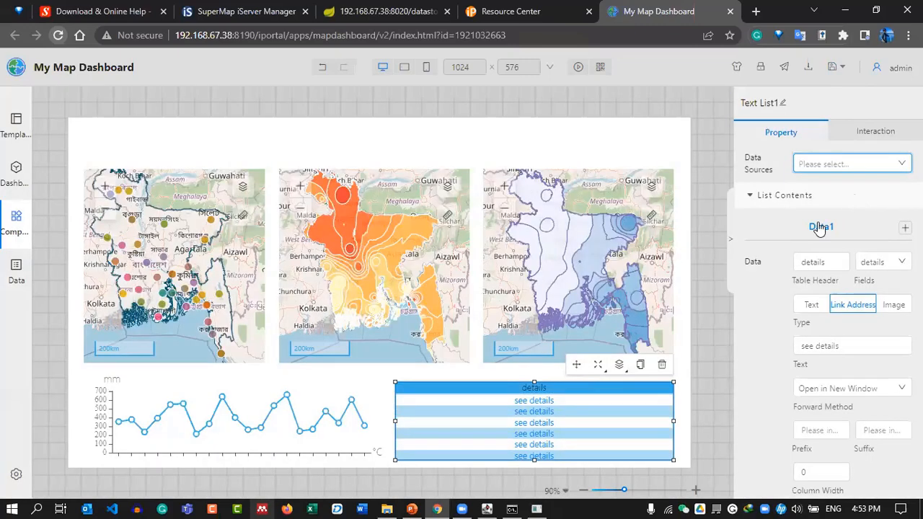
{"action": "left_click", "coordinate": [834, 166]}
{"action": "left_click", "coordinate": [834, 188]}
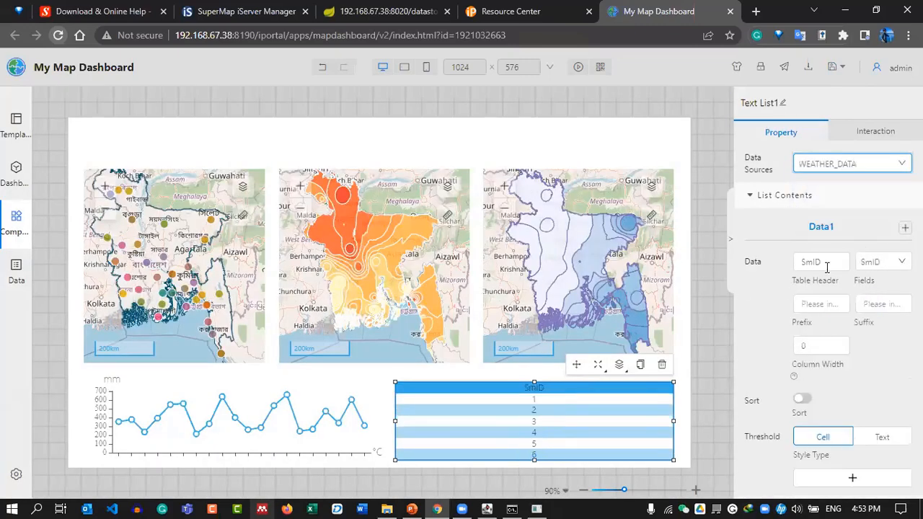
{"action": "double_click", "coordinate": [802, 261]}
{"action": "type", "text": "Station"}
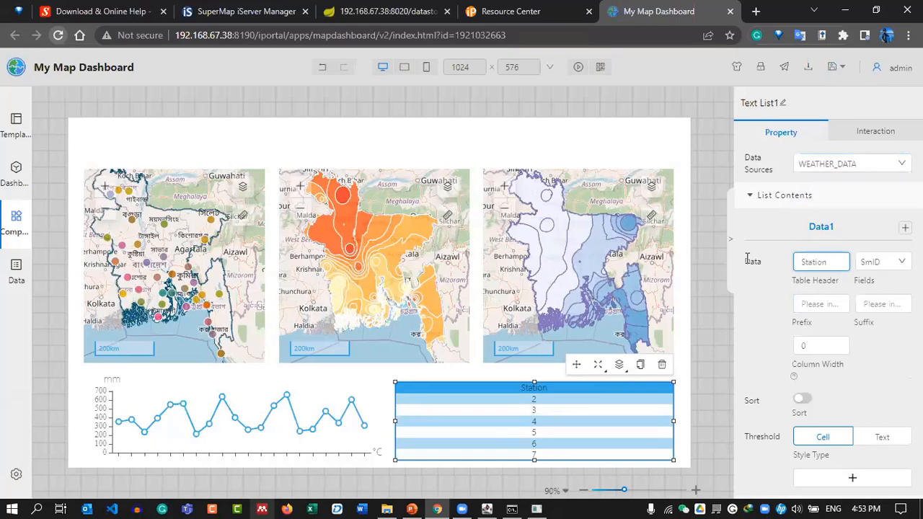
Add a Min column, trying min_user, max_user and SmID before settling on smx.
{"action": "left_click", "coordinate": [905, 228]}
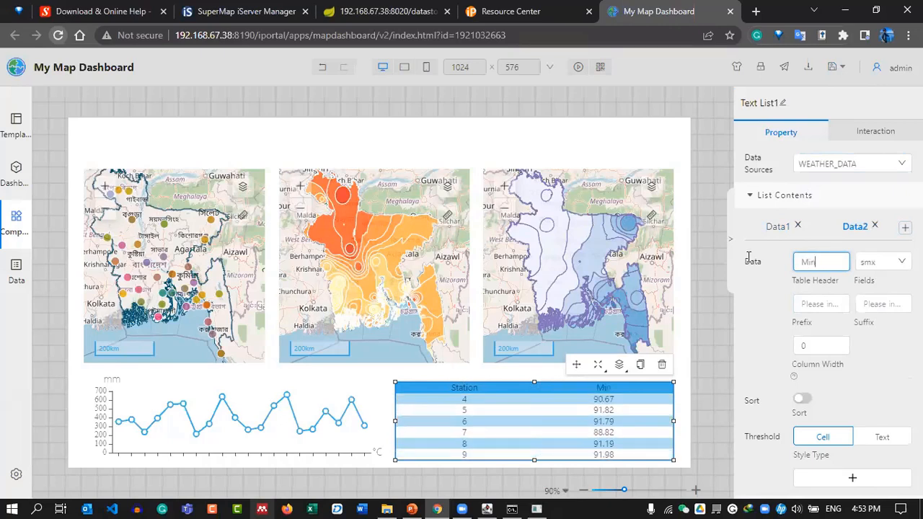
{"action": "left_click", "coordinate": [881, 264]}
{"action": "left_click", "coordinate": [884, 353]}
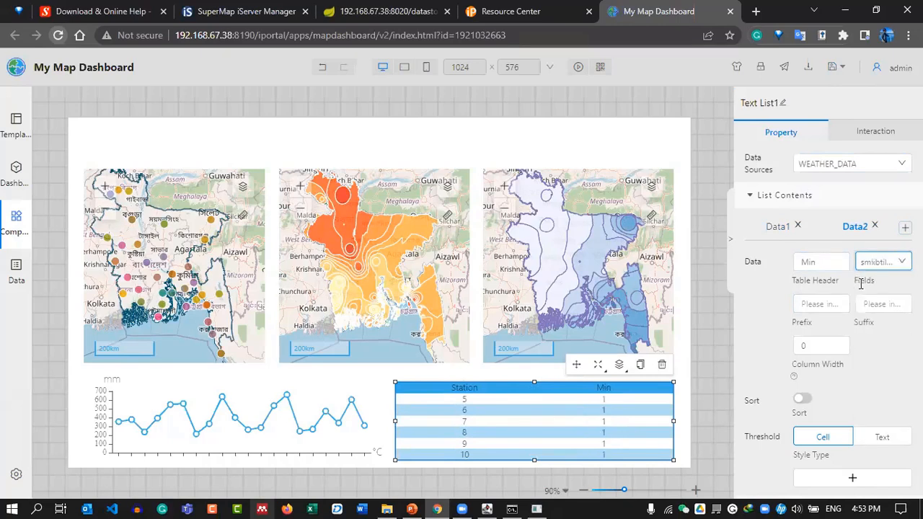
{"action": "left_click", "coordinate": [883, 261]}
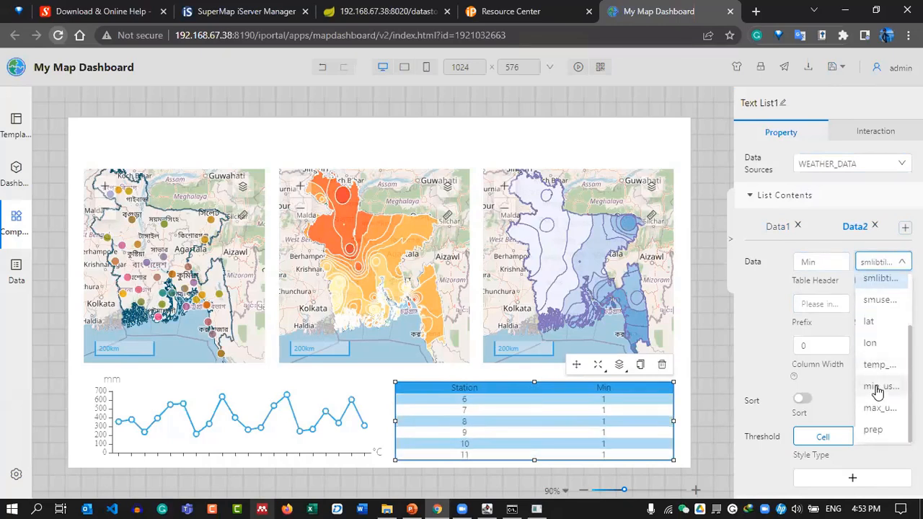
{"action": "left_click", "coordinate": [878, 387]}
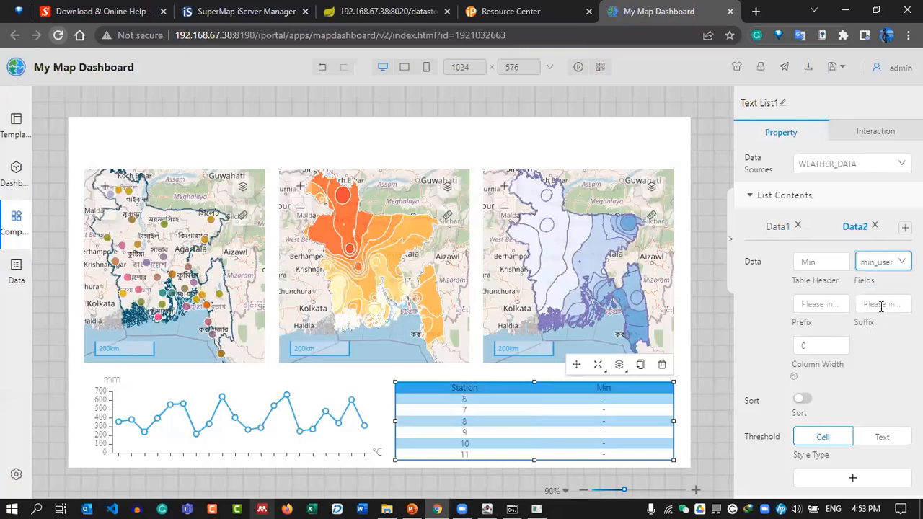
{"action": "left_click", "coordinate": [883, 261]}
{"action": "scroll", "coordinate": [876, 310], "scroll_direction": "down", "scroll_amount": 1}
{"action": "left_click", "coordinate": [870, 407]}
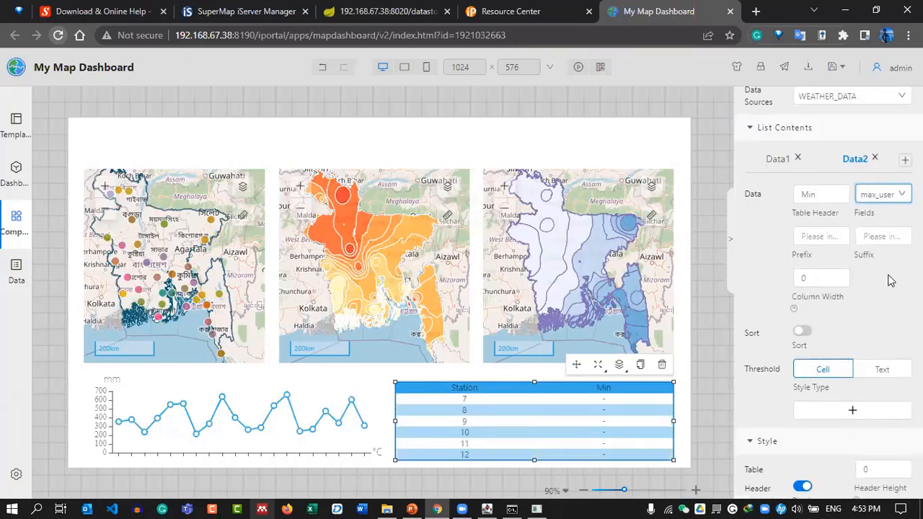
{"action": "scroll", "coordinate": [889, 279], "scroll_direction": "up", "scroll_amount": 1}
{"action": "left_click", "coordinate": [883, 262]}
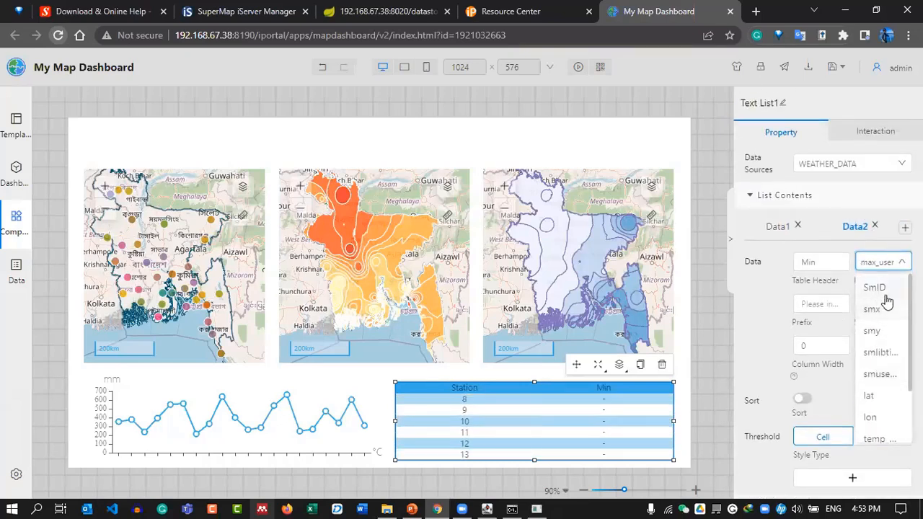
{"action": "left_click", "coordinate": [888, 292]}
{"action": "left_click", "coordinate": [870, 270]}
{"action": "left_click", "coordinate": [861, 305]}
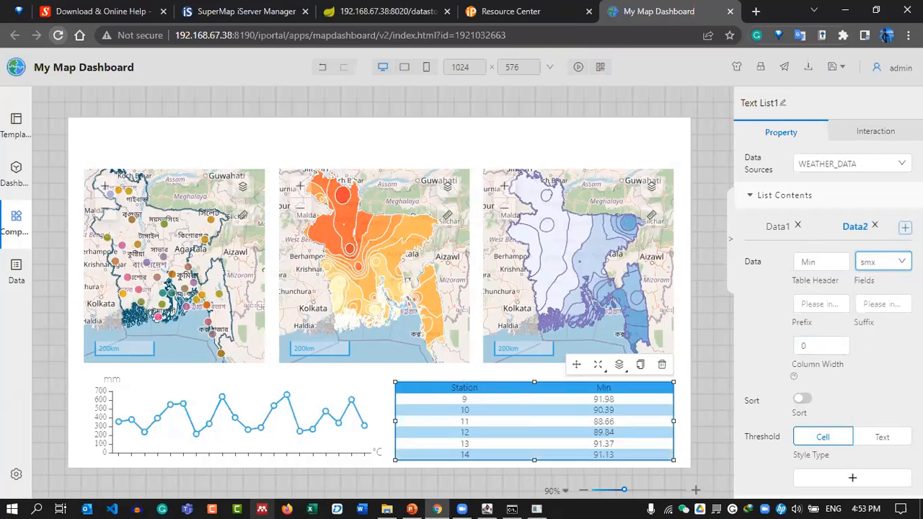
Add a third column headed MAX showing the smx field.
{"action": "left_click", "coordinate": [904, 228]}
{"action": "left_click_drag", "start_coordinate": [818, 260], "coordinate": [737, 272]}
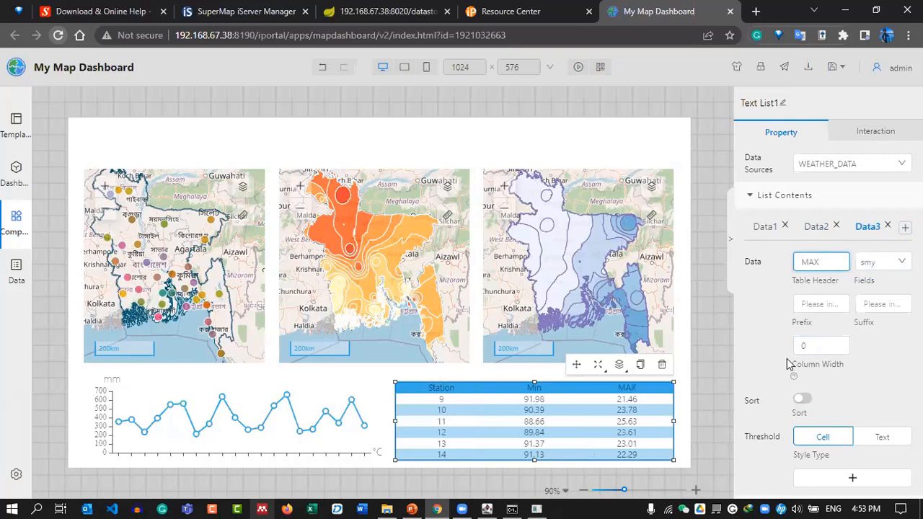
{"action": "type", "text": "MAX"}
{"action": "left_click", "coordinate": [883, 263]}
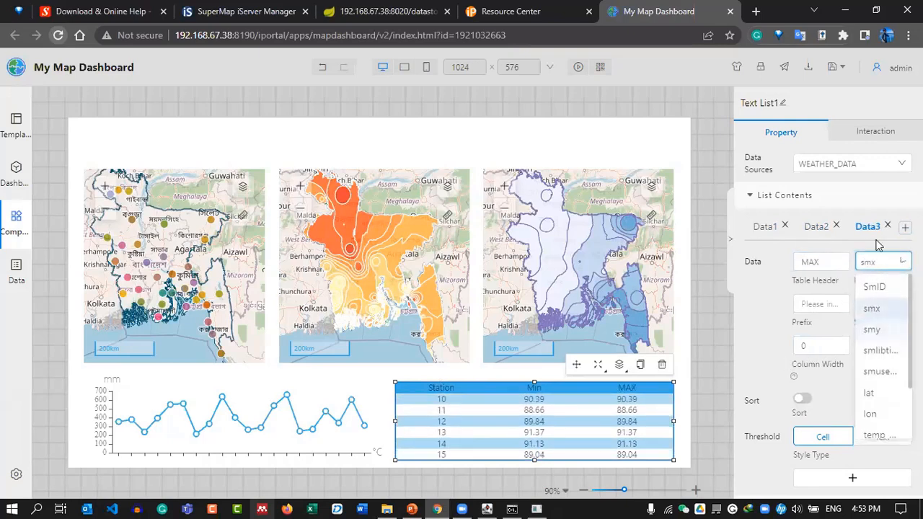
{"action": "left_click", "coordinate": [870, 306]}
Add a fourth column, PREP, showing the prep rainfall values.
{"action": "left_click", "coordinate": [904, 228]}
{"action": "left_click_drag", "start_coordinate": [837, 264], "coordinate": [769, 268]}
{"action": "key", "text": "BackSpace"}
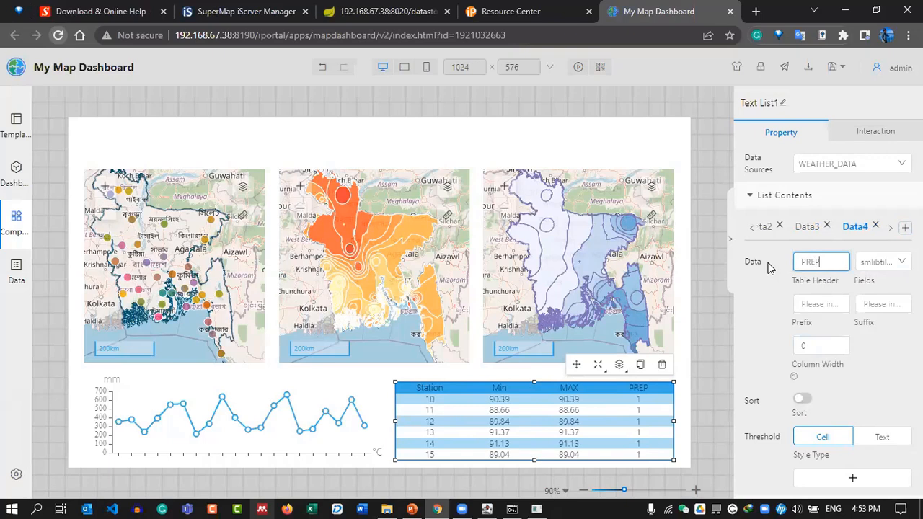
{"action": "left_click", "coordinate": [883, 262]}
{"action": "left_click", "coordinate": [872, 429]}
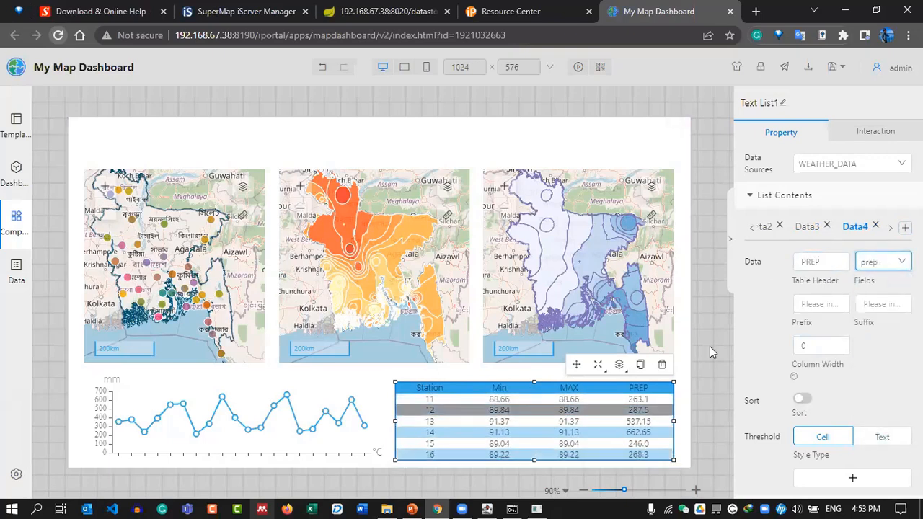
{"action": "scroll", "coordinate": [829, 361], "scroll_direction": "down", "scroll_amount": 4}
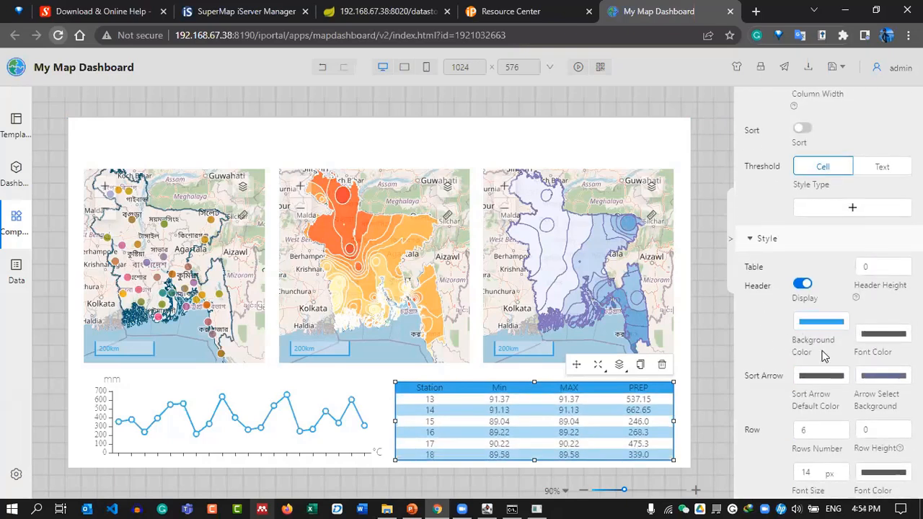
Set the table's Even Line Background to pale cyan, after trying pink and green shades.
{"action": "scroll", "coordinate": [823, 355], "scroll_direction": "down", "scroll_amount": 5}
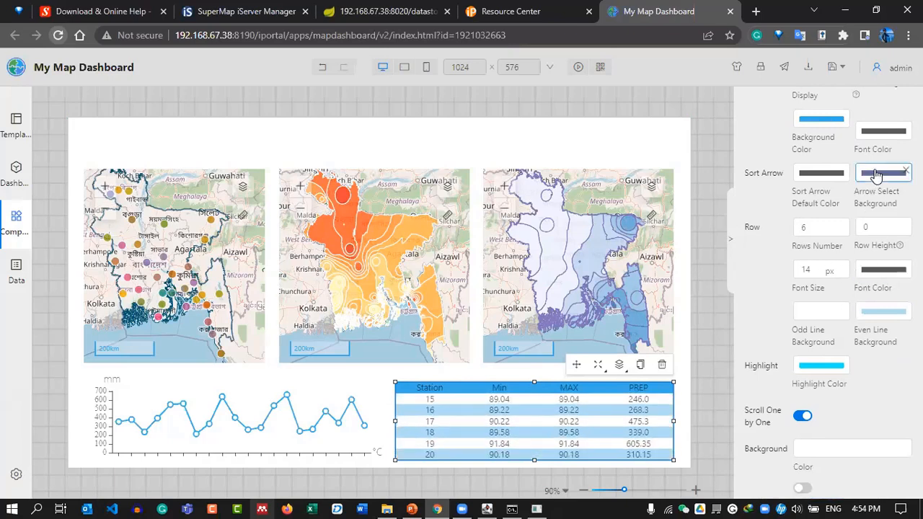
{"action": "left_click", "coordinate": [880, 318]}
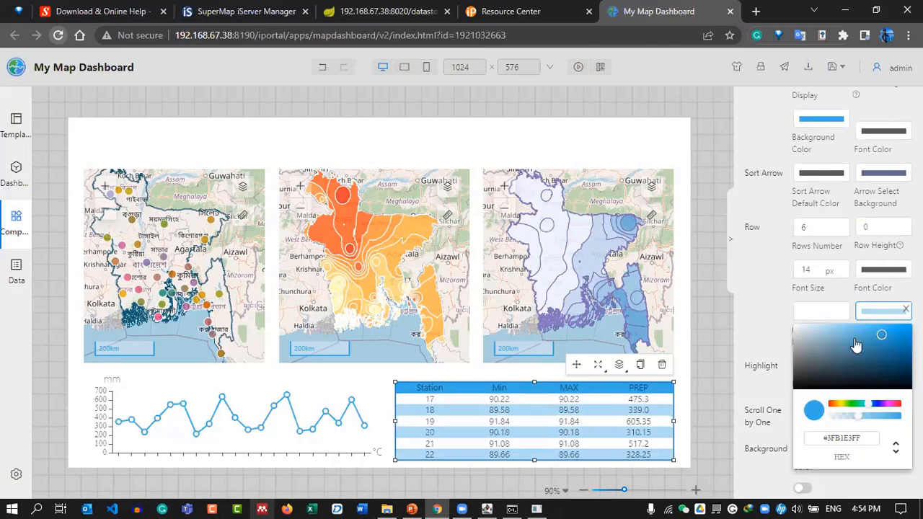
{"action": "left_click_drag", "start_coordinate": [840, 349], "coordinate": [825, 320]}
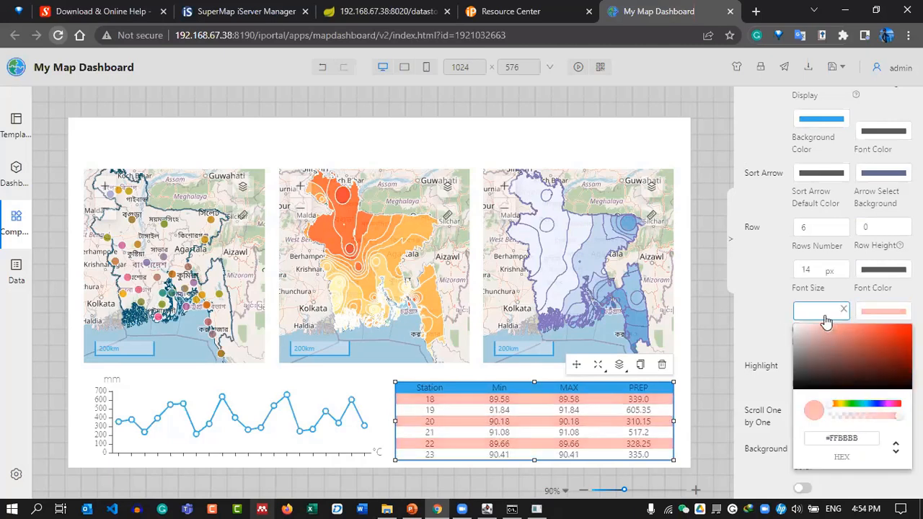
{"action": "left_click", "coordinate": [879, 319]}
{"action": "left_click", "coordinate": [857, 377]}
{"action": "left_click", "coordinate": [858, 405]}
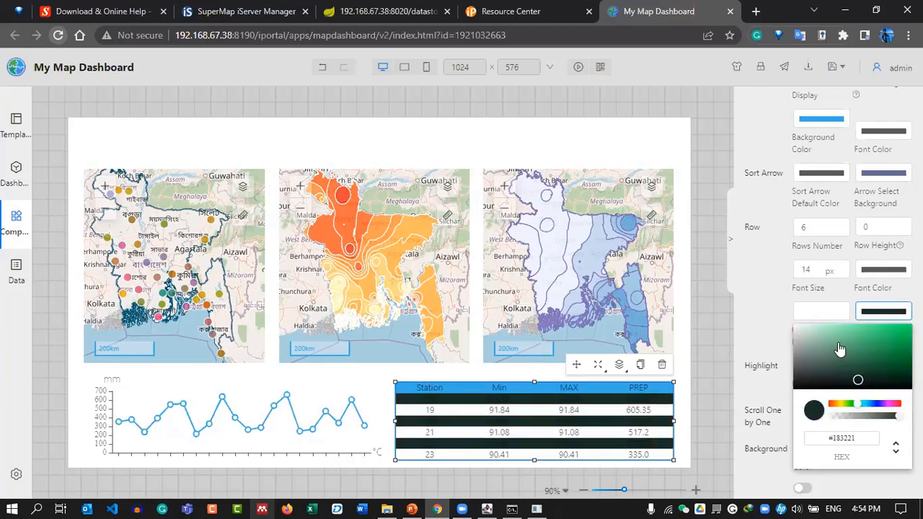
{"action": "left_click_drag", "start_coordinate": [839, 349], "coordinate": [836, 326]}
{"action": "left_click", "coordinate": [872, 314]}
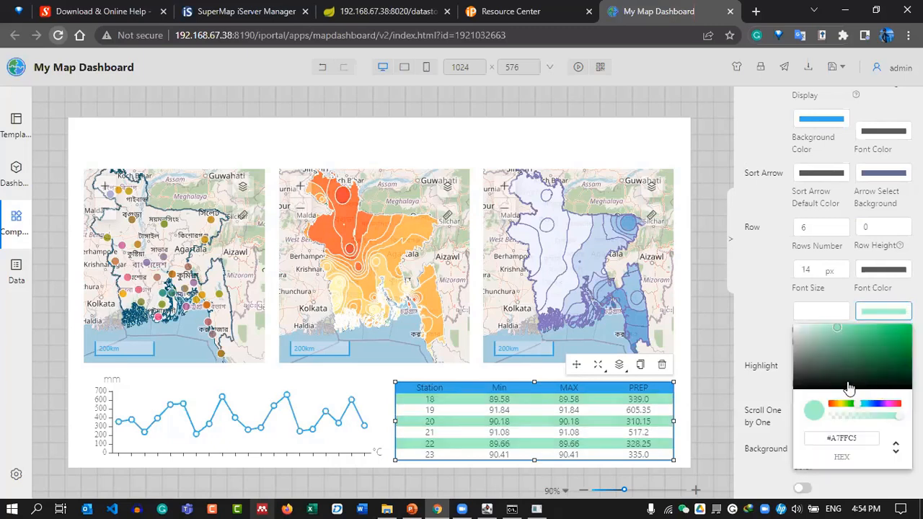
{"action": "left_click", "coordinate": [866, 405]}
{"action": "left_click", "coordinate": [829, 343]}
{"action": "left_click_drag", "start_coordinate": [820, 329], "coordinate": [819, 323]}
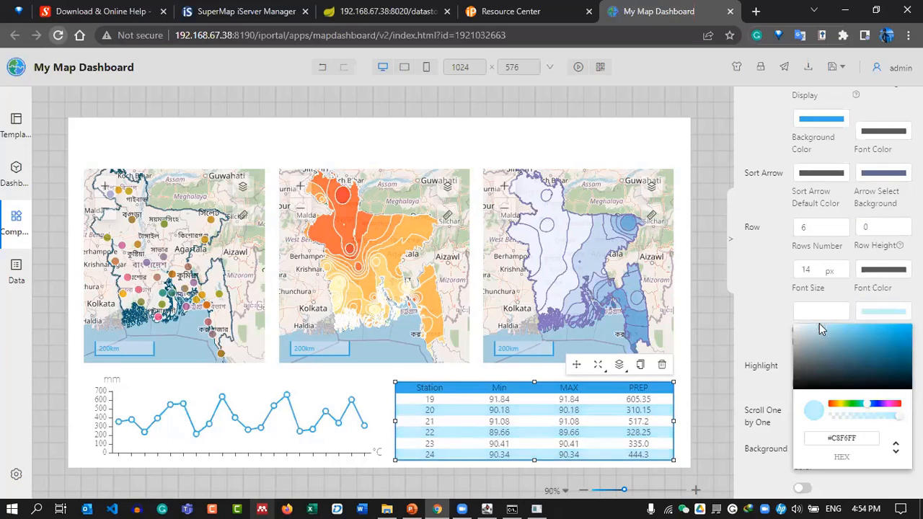
{"action": "left_click", "coordinate": [697, 364]}
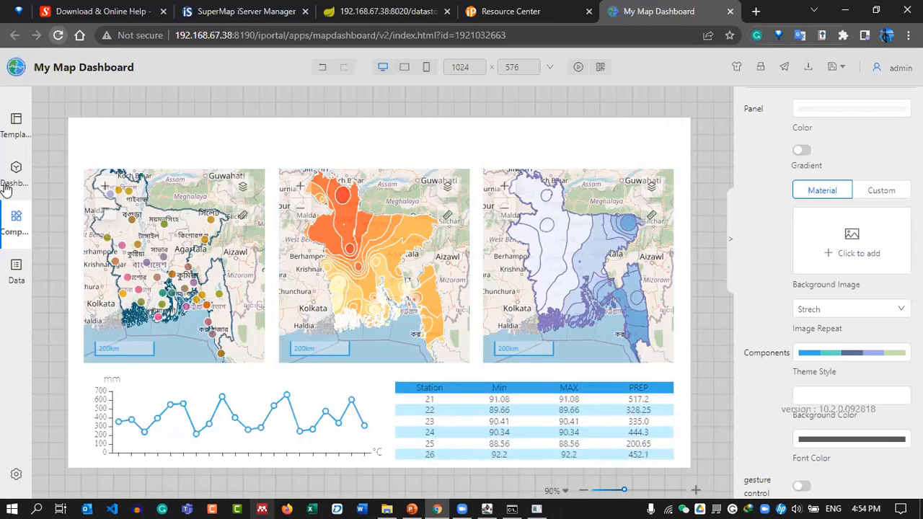
{"action": "left_click", "coordinate": [13, 224]}
Add an Image with custom background LOGO.png and place it in the top-left corner.
{"action": "left_click_drag", "start_coordinate": [155, 230], "coordinate": [353, 141]}
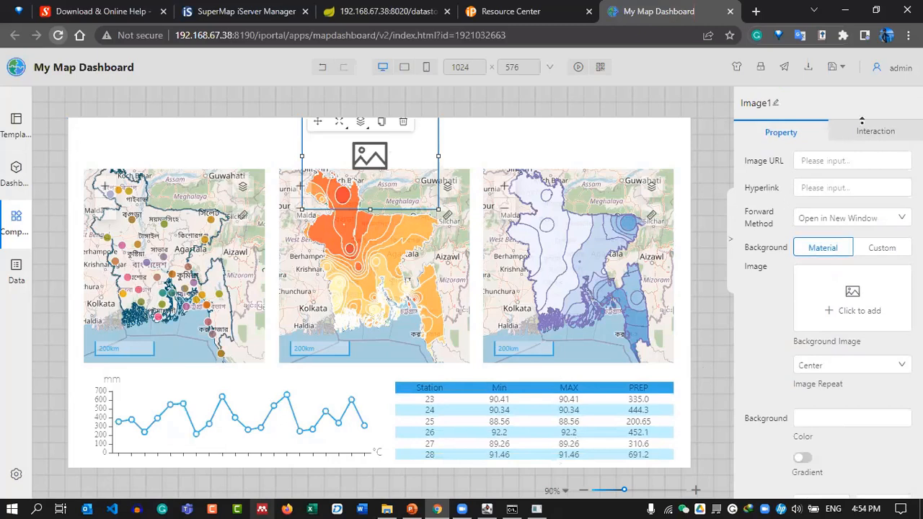
{"action": "left_click", "coordinate": [881, 248]}
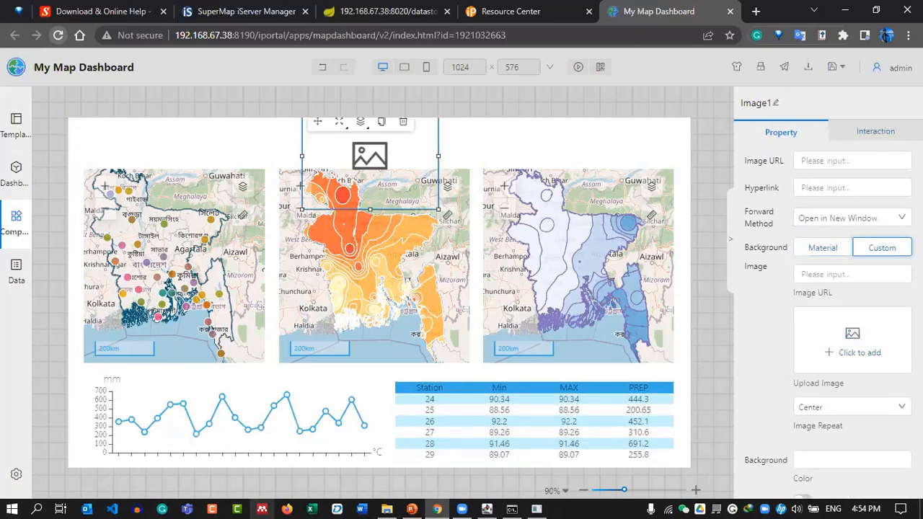
{"action": "left_click", "coordinate": [858, 352]}
{"action": "double_click", "coordinate": [380, 134]}
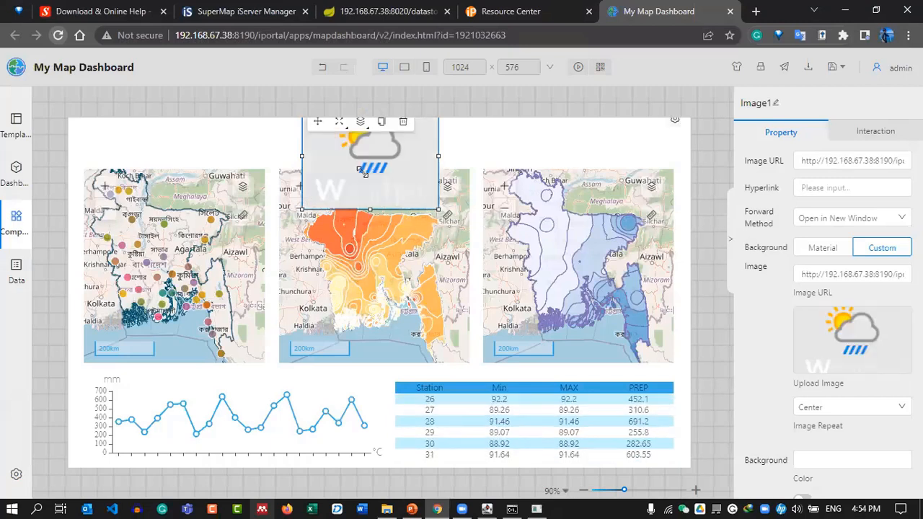
{"action": "left_click_drag", "start_coordinate": [335, 136], "coordinate": [105, 139]}
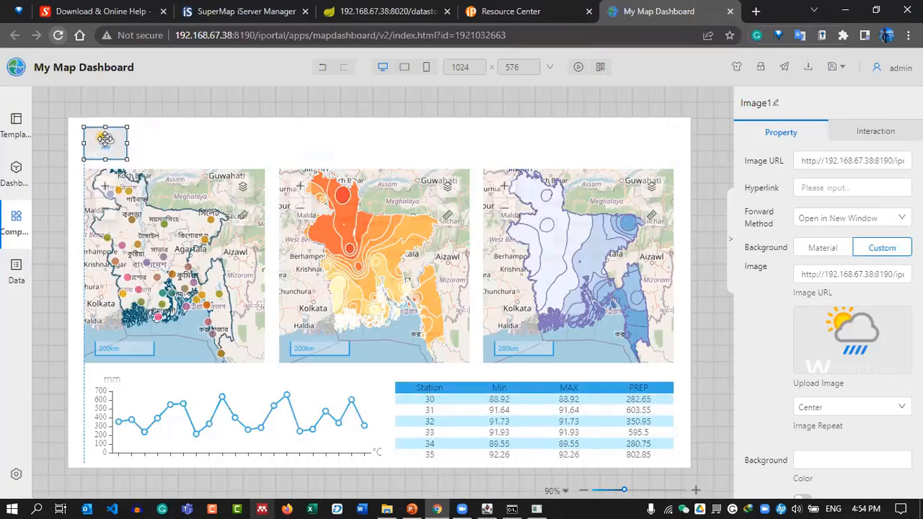
{"action": "left_click", "coordinate": [337, 102]}
{"action": "left_click", "coordinate": [17, 216]}
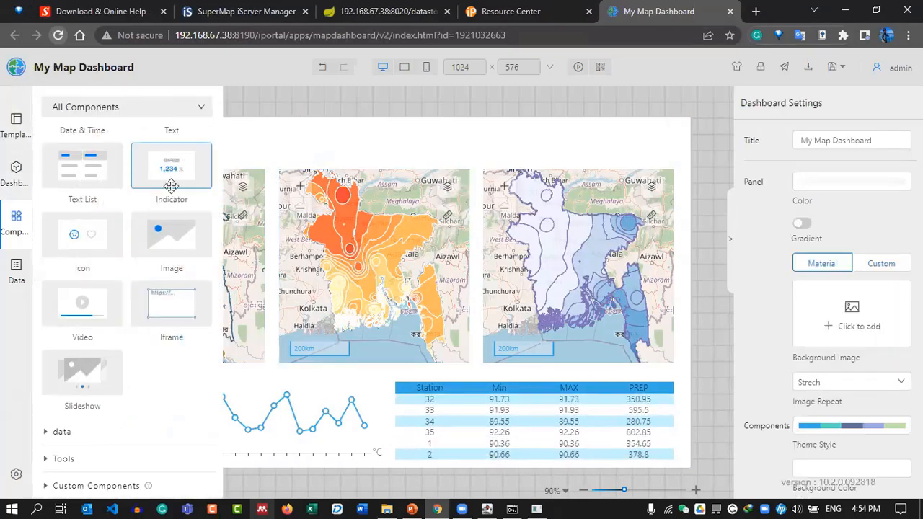
Add a text box reading 'GIS in Meteorology' with font size 65.
{"action": "scroll", "coordinate": [169, 189], "scroll_direction": "up", "scroll_amount": 2}
{"action": "left_click_drag", "start_coordinate": [152, 223], "coordinate": [362, 152]}
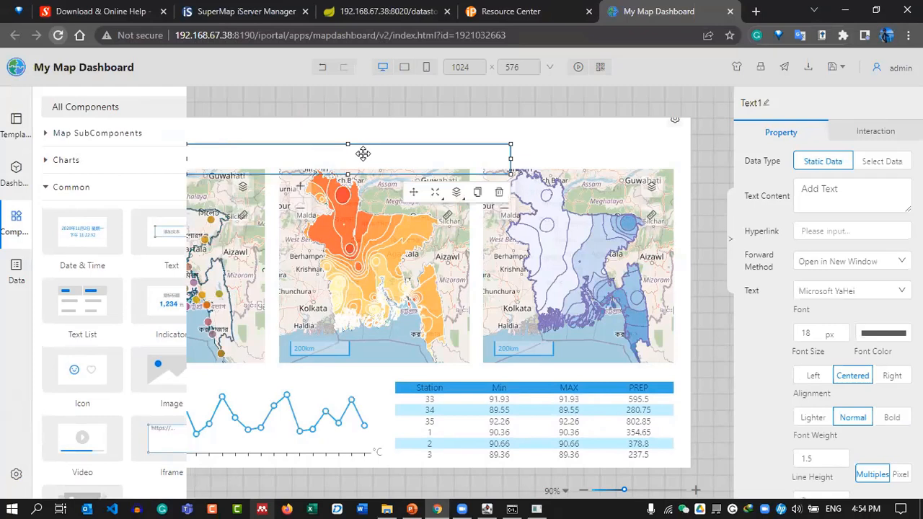
{"action": "left_click_drag", "start_coordinate": [860, 191], "coordinate": [753, 195]}
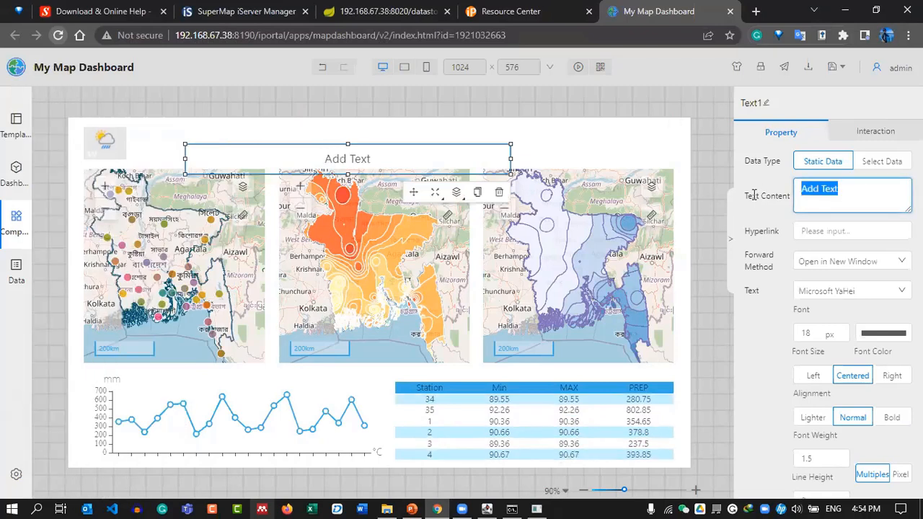
{"action": "type", "text": "GIS in Met"}
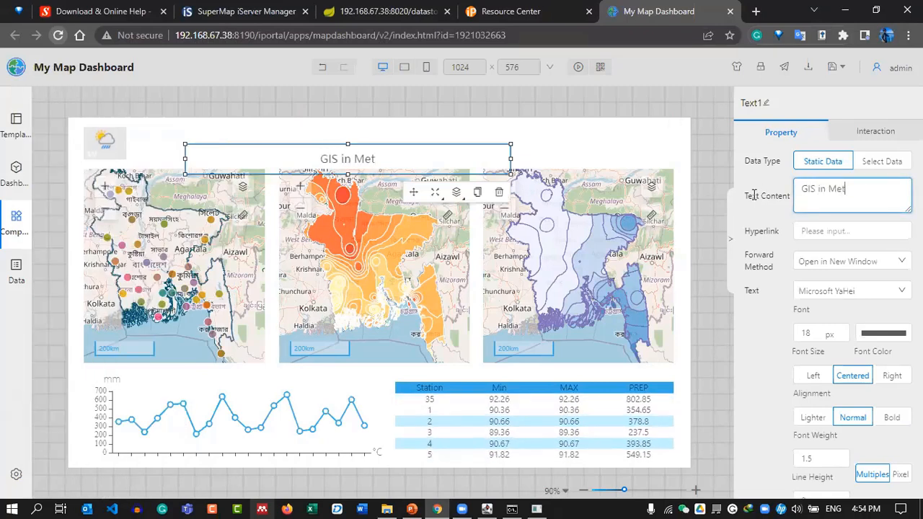
{"action": "type", "text": "ero"}
{"action": "type", "text": "o"}
{"action": "type", "text": "rology"}
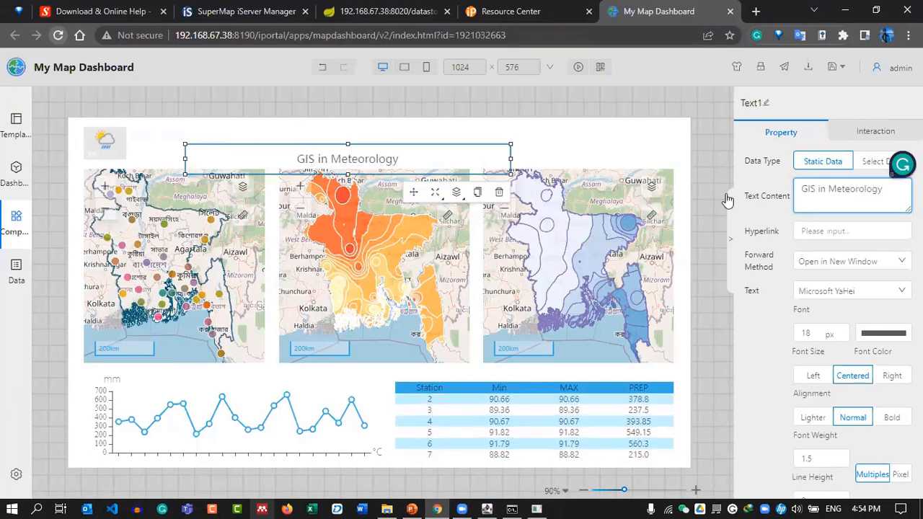
{"action": "double_click", "coordinate": [806, 333]}
{"action": "type", "text": "645"}
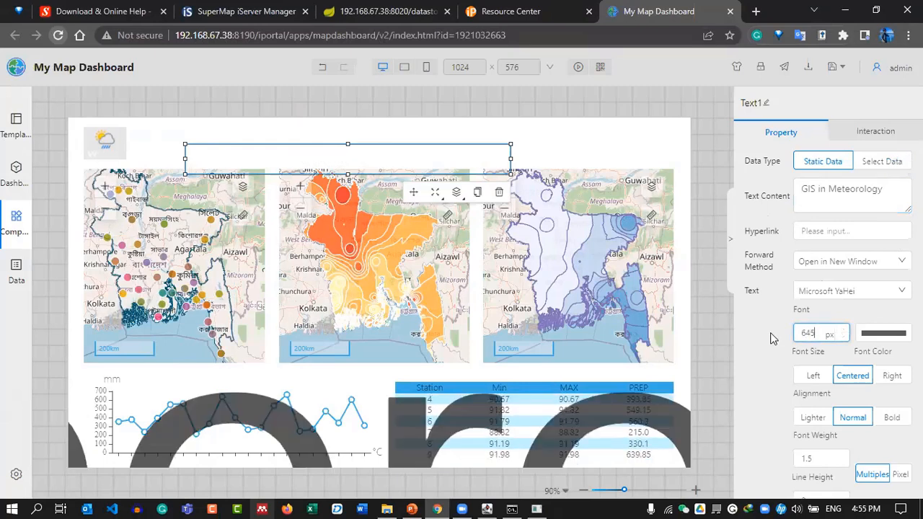
{"action": "key", "text": "BackSpace"}
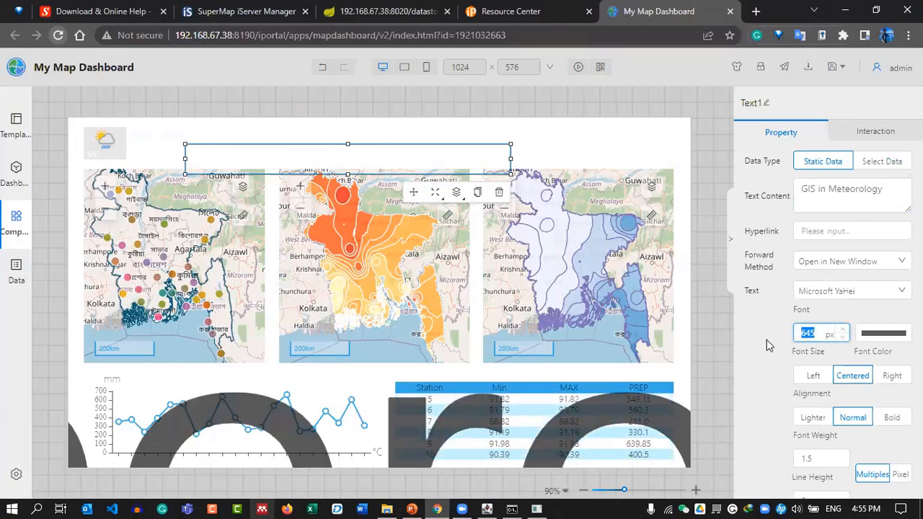
{"action": "type", "text": "65"}
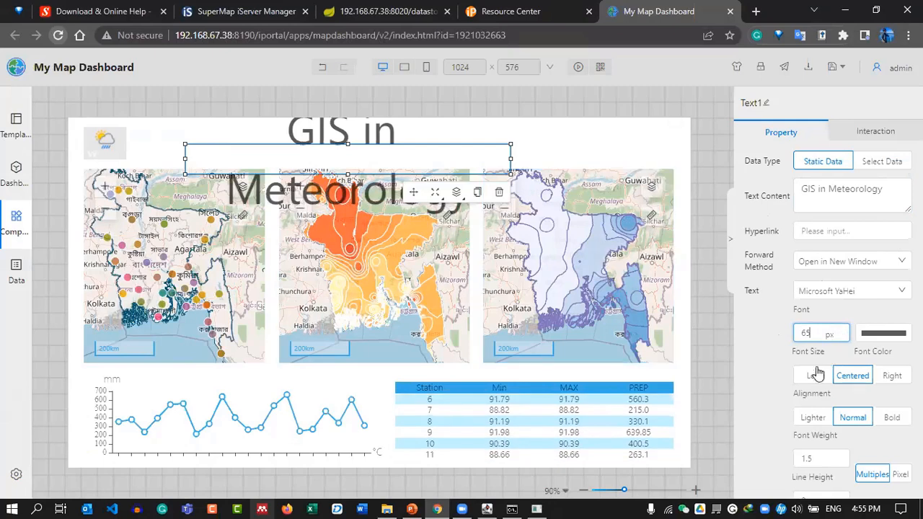
Set the title font to SimHei and colour teal, move it beside the icon, and save.
{"action": "scroll", "coordinate": [812, 339], "scroll_direction": "down", "scroll_amount": 2}
{"action": "left_click", "coordinate": [843, 155]}
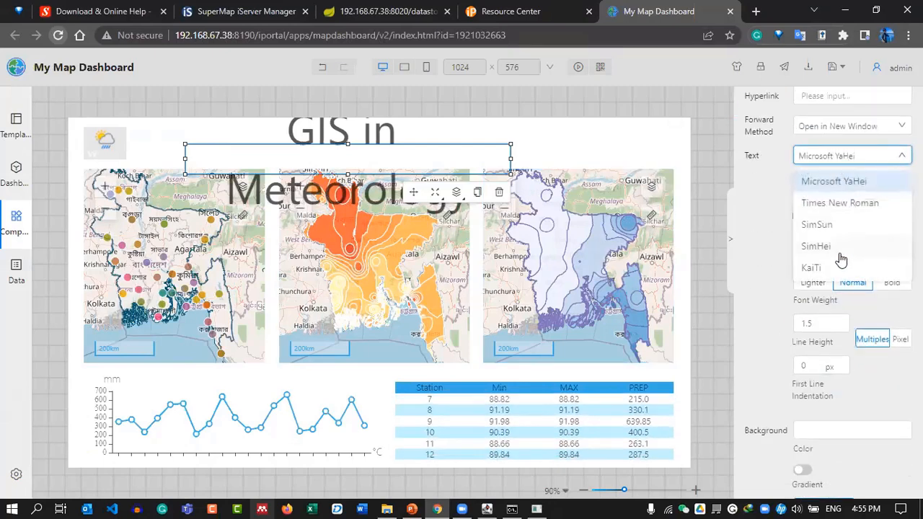
{"action": "left_click", "coordinate": [834, 250]}
{"action": "left_click_drag", "start_coordinate": [337, 153], "coordinate": [286, 140]}
{"action": "left_click", "coordinate": [881, 198]}
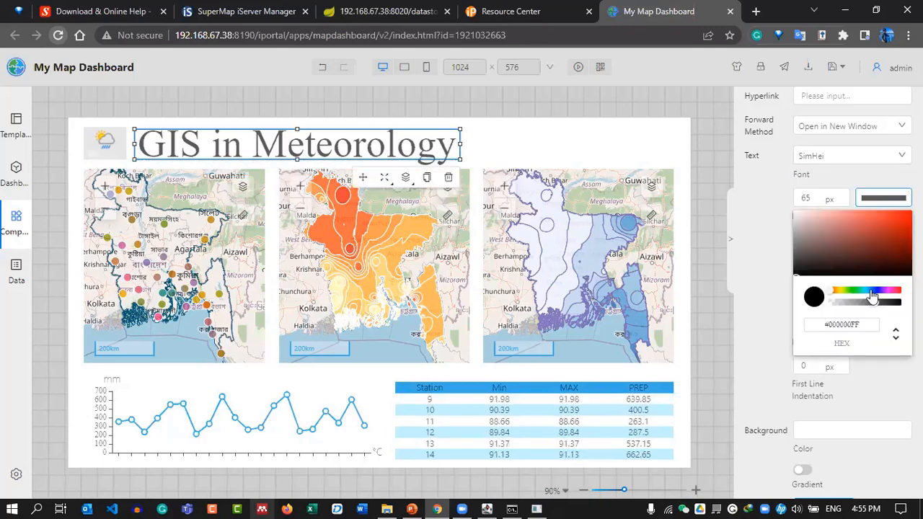
{"action": "left_click", "coordinate": [864, 292]}
{"action": "left_click_drag", "start_coordinate": [865, 226], "coordinate": [846, 235]}
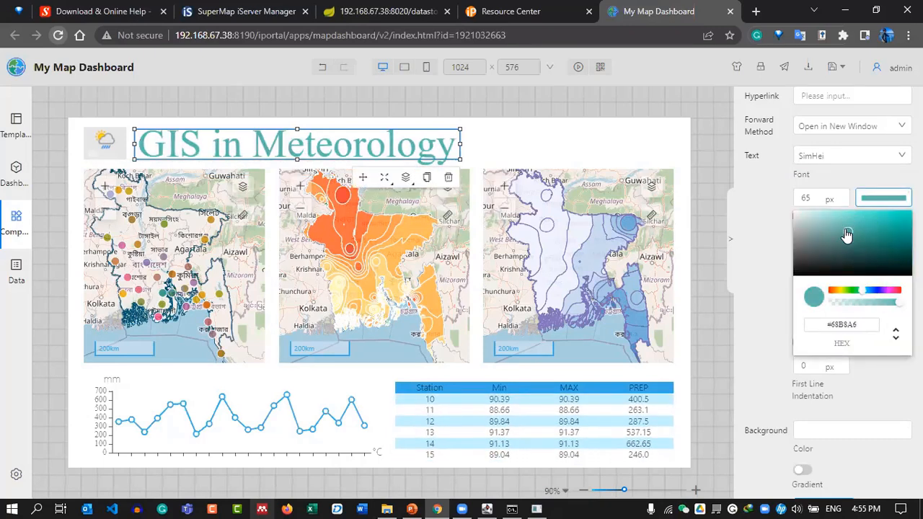
{"action": "left_click", "coordinate": [703, 206]}
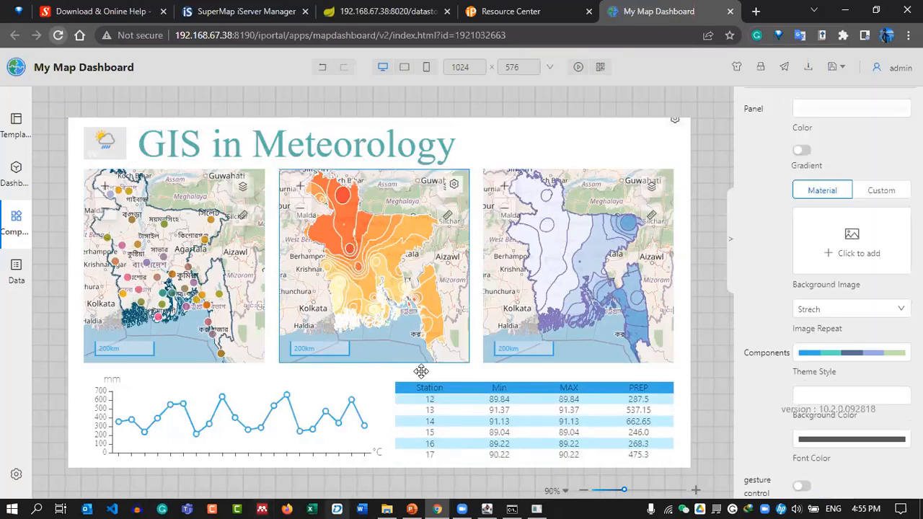
{"action": "left_click", "coordinate": [831, 70]}
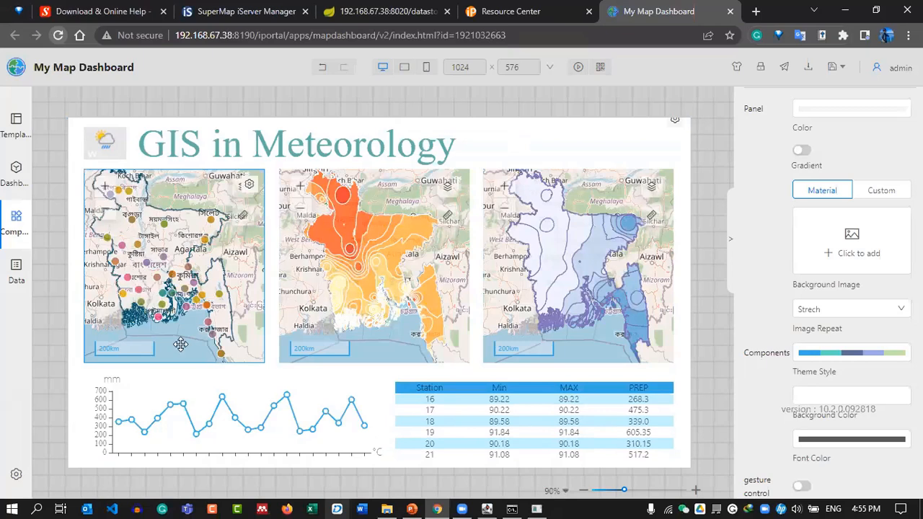
Place a new Text component over the third map and clear its placeholder content.
{"action": "left_click", "coordinate": [16, 213]}
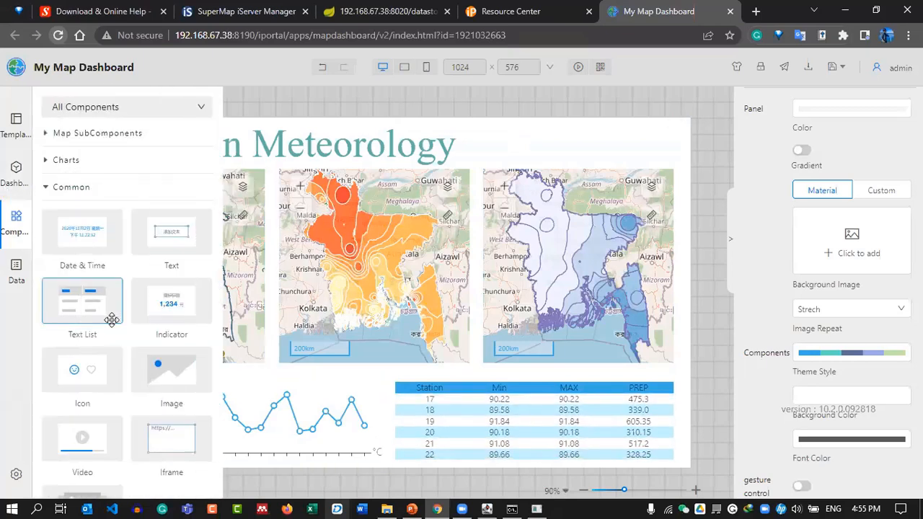
{"action": "left_click_drag", "start_coordinate": [171, 231], "coordinate": [564, 172]}
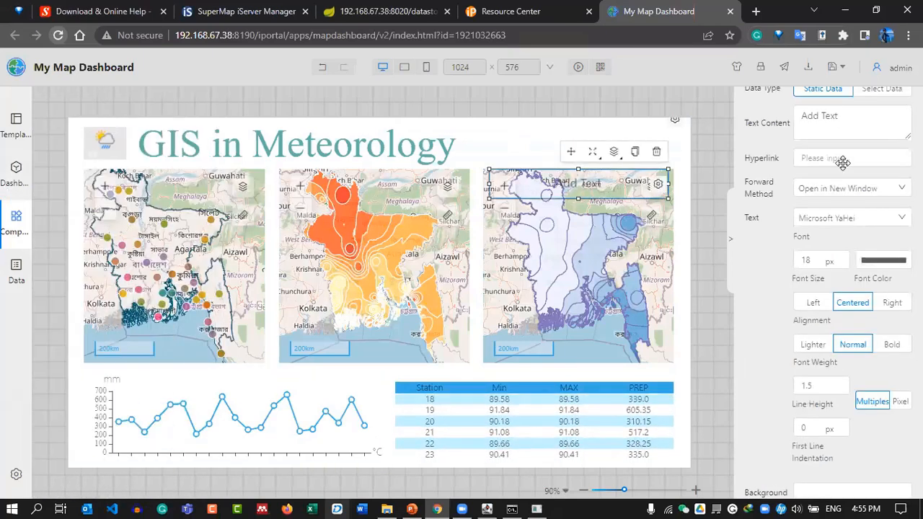
{"action": "triple_click", "coordinate": [858, 106]}
{"action": "key", "text": "BackSpace"}
{"action": "type", "text": "T"}
{"action": "key", "text": "BackSpace"}
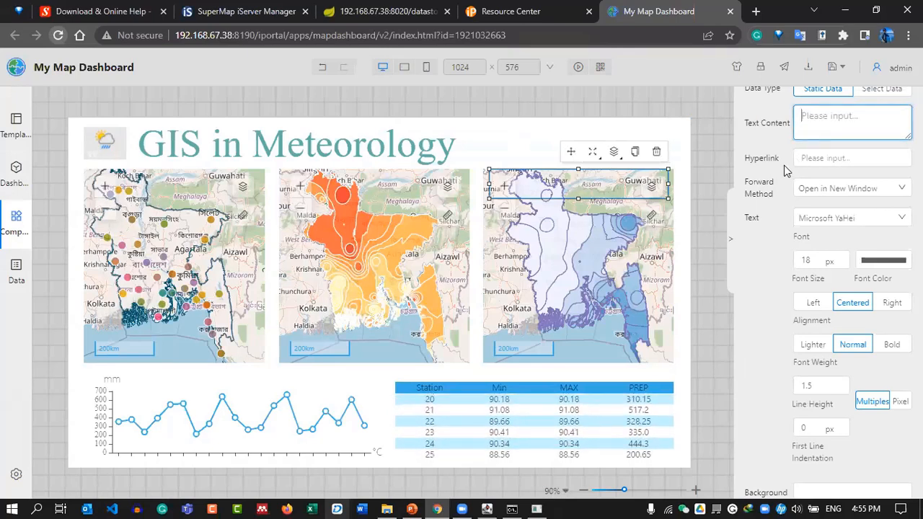